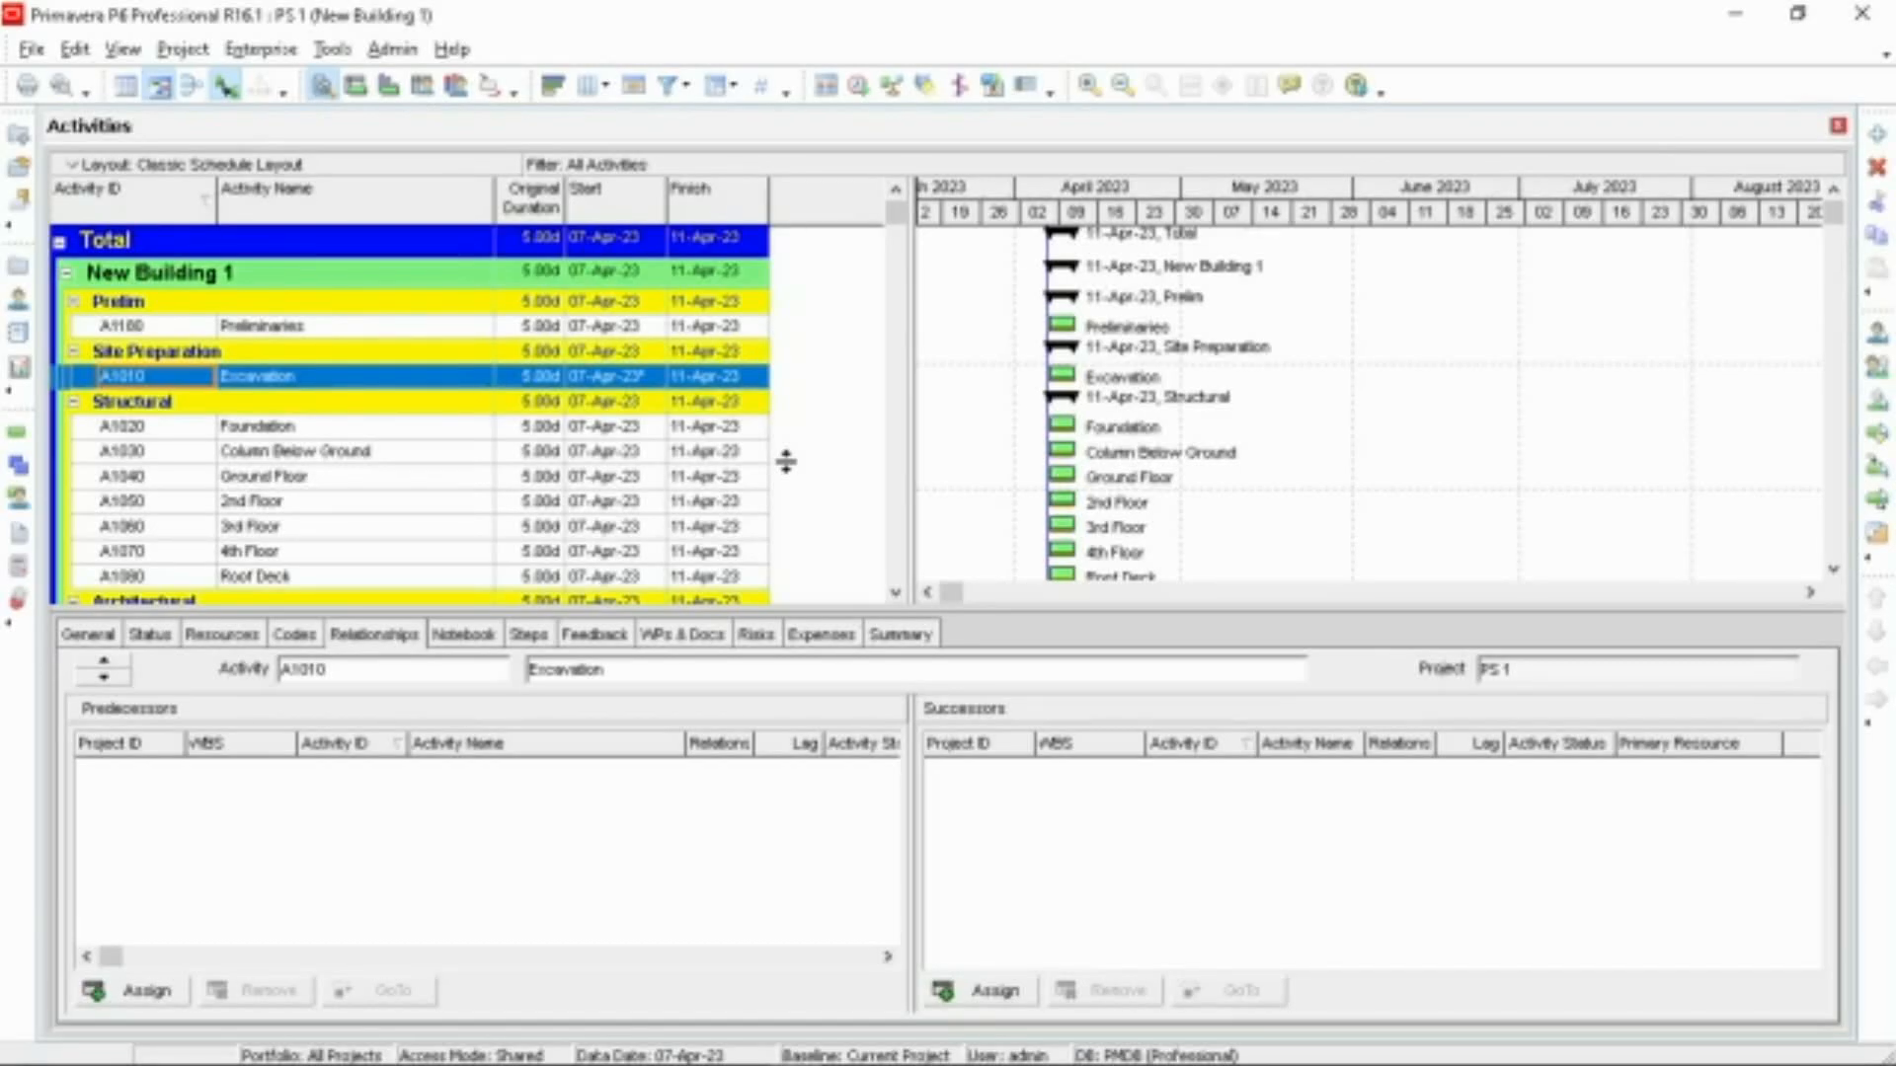
# Step: Set the start date of the Preliminaries activity to 01-Apr-23
pyautogui.click(613, 328)
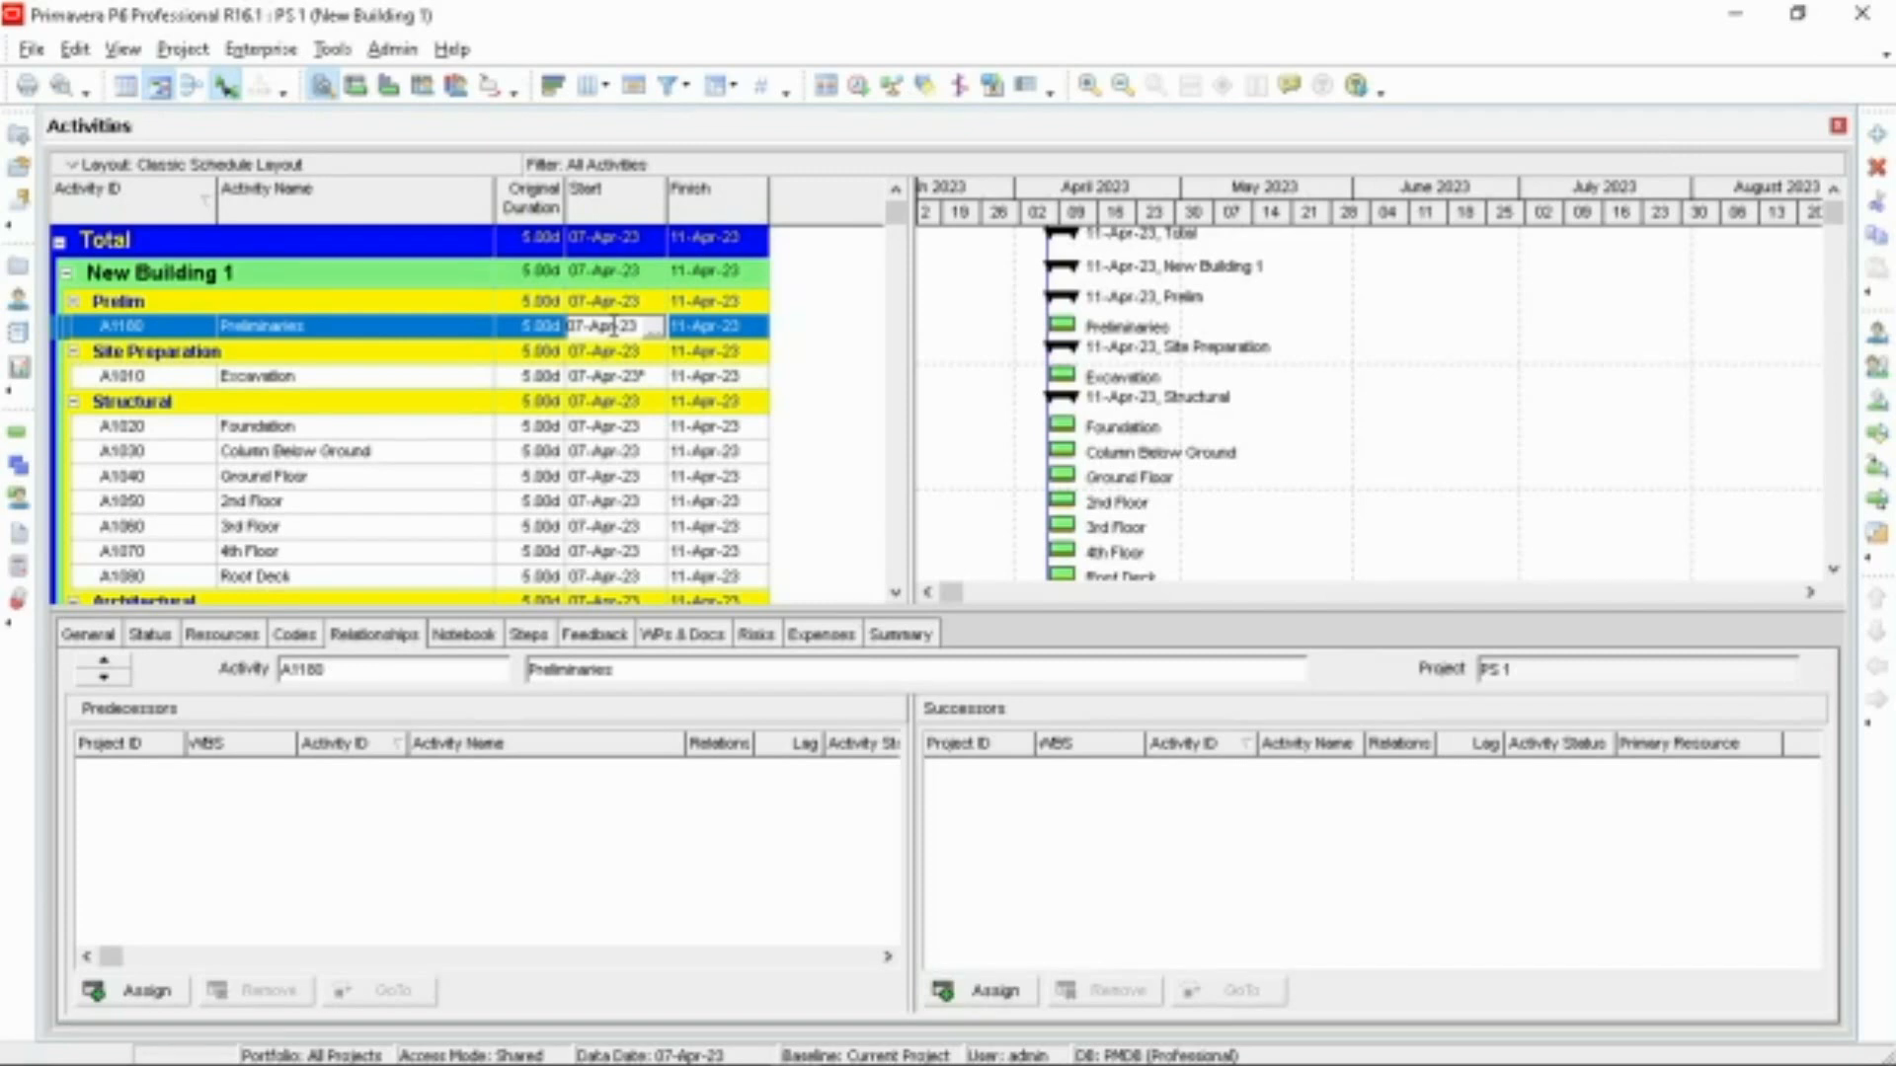
pyautogui.click(653, 329)
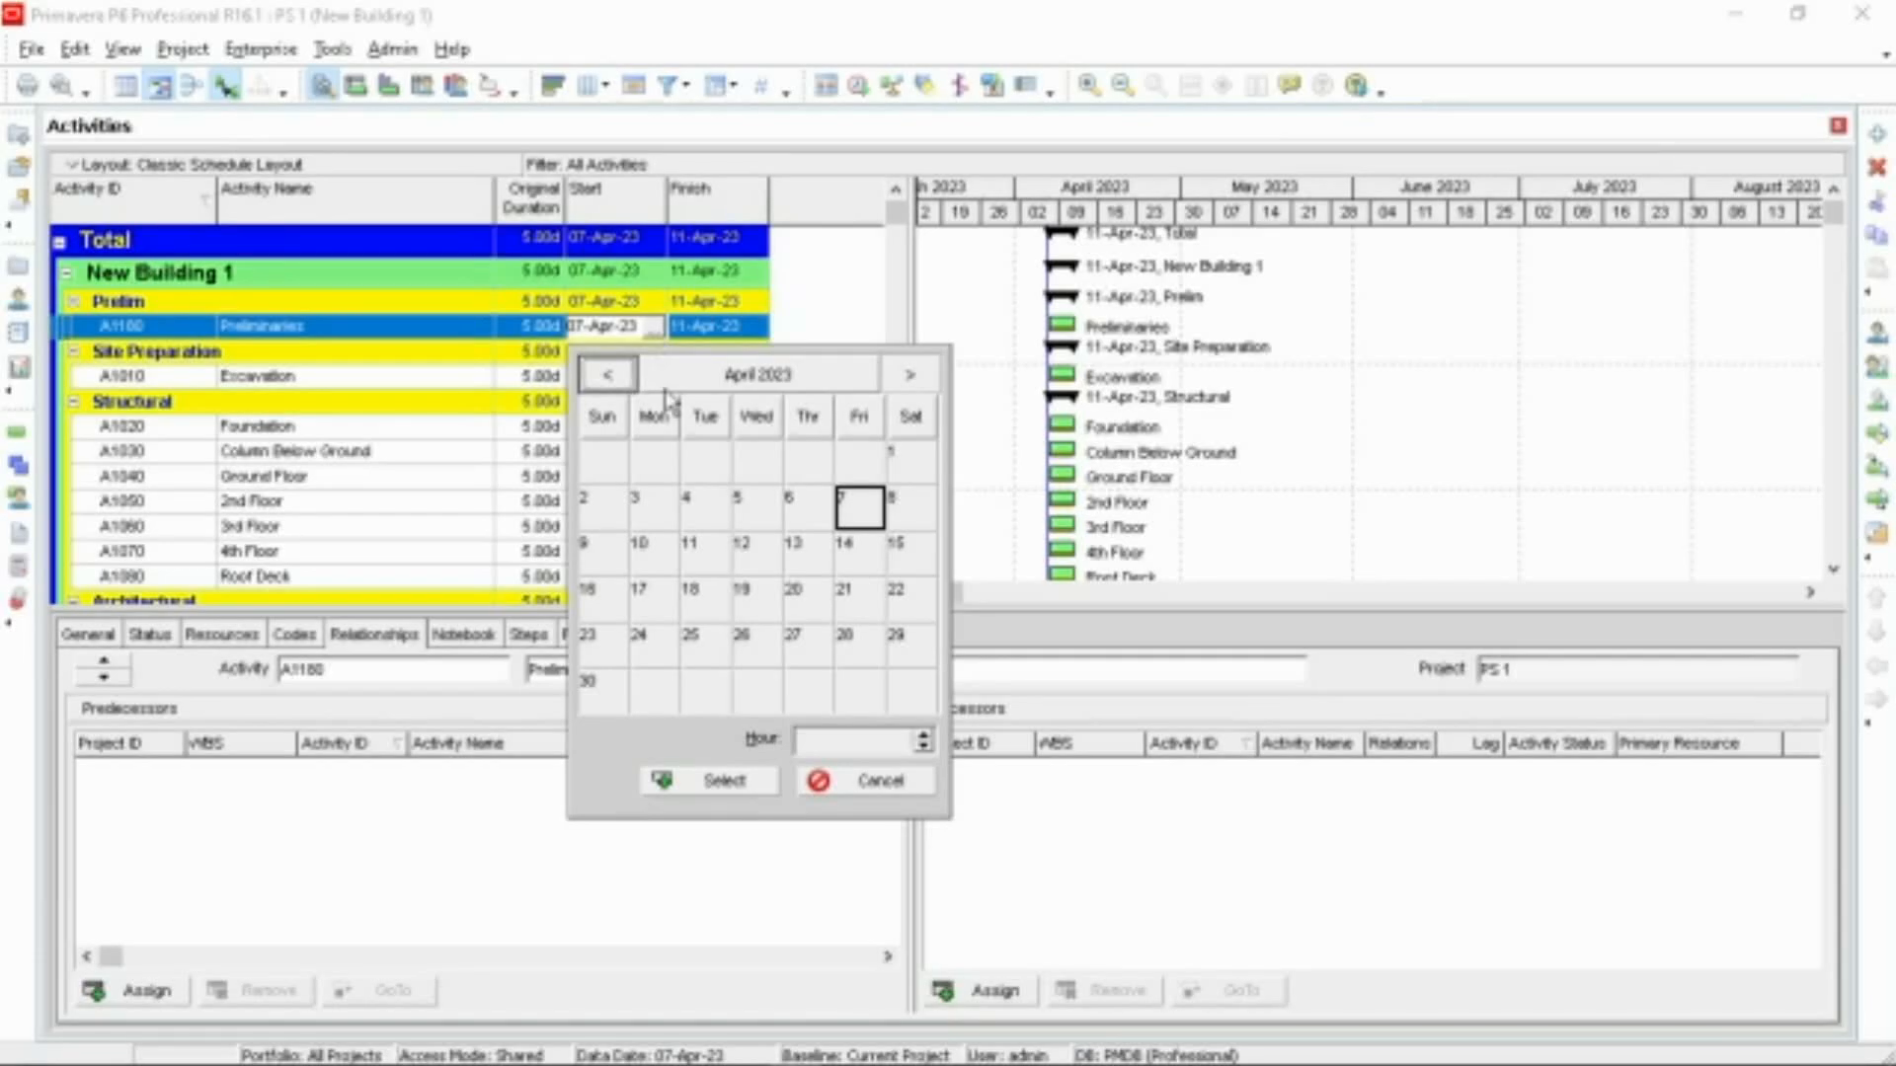
pyautogui.click(901, 460)
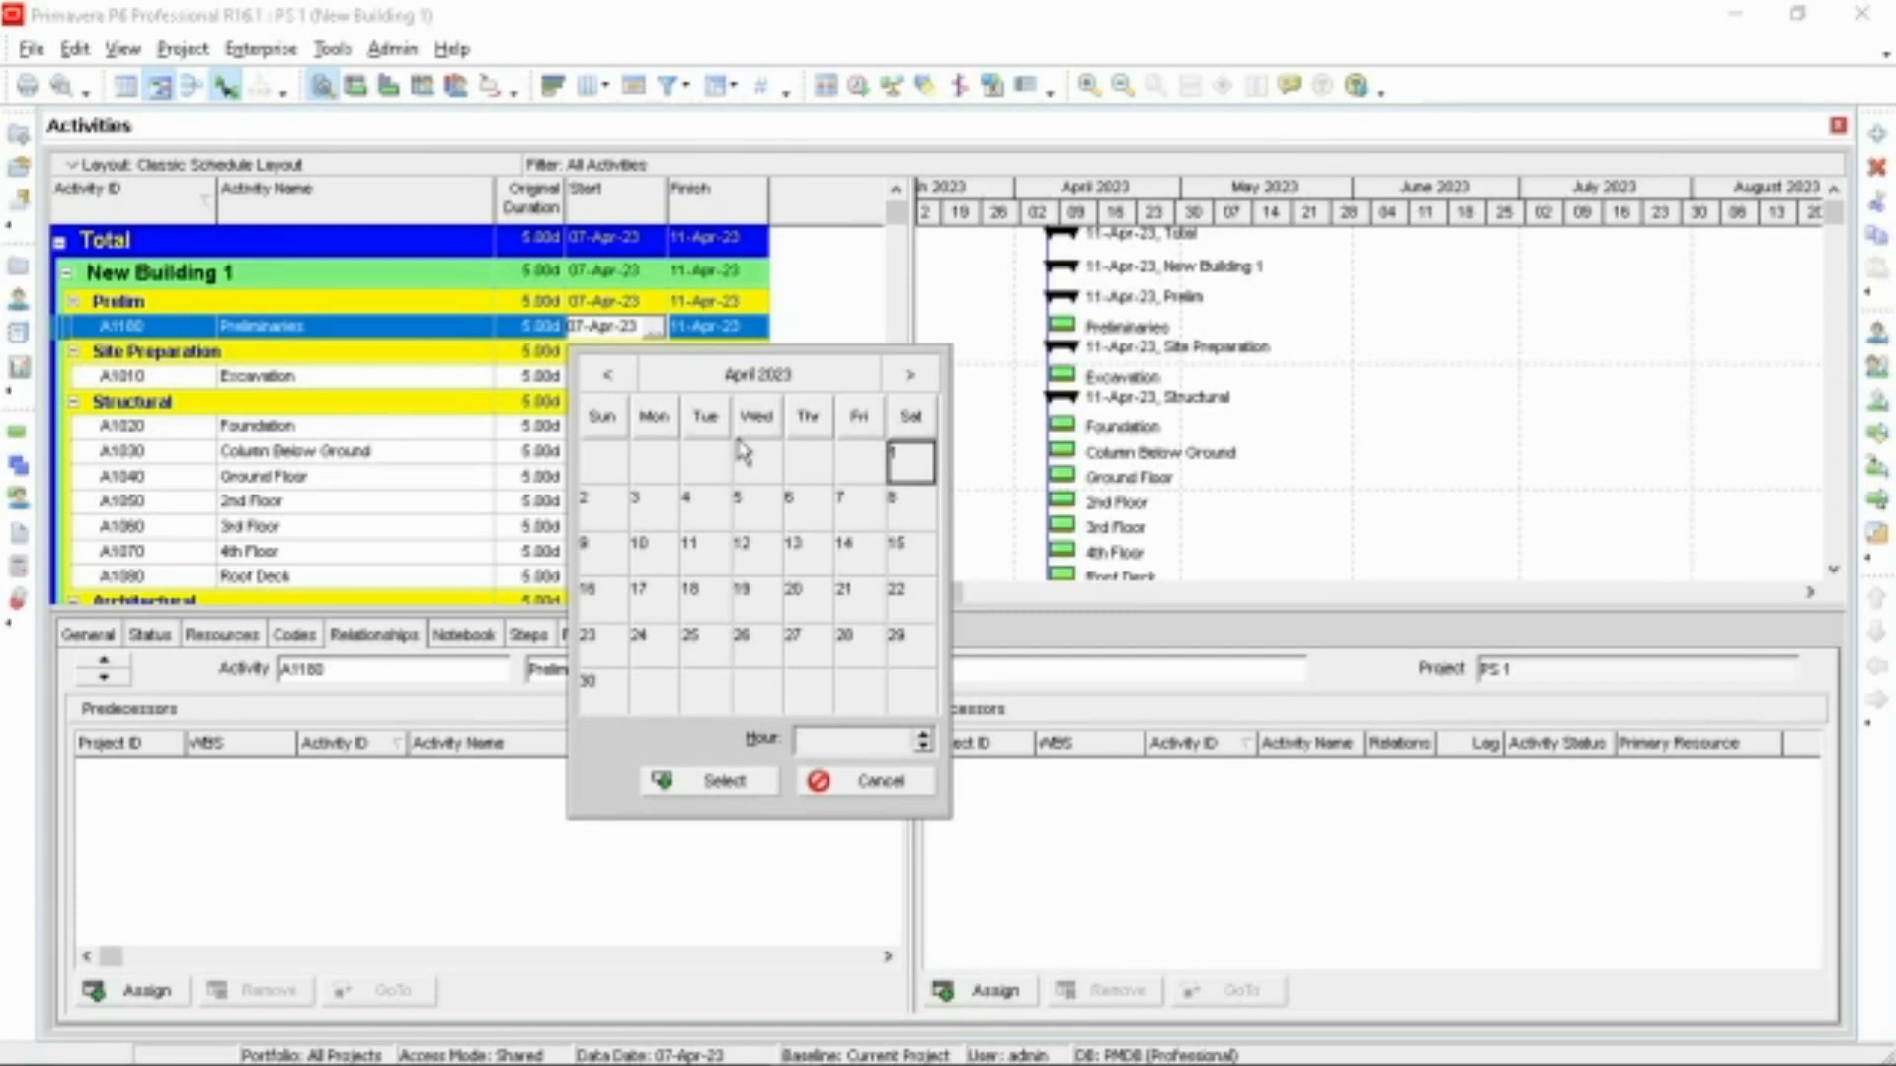
pyautogui.click(697, 783)
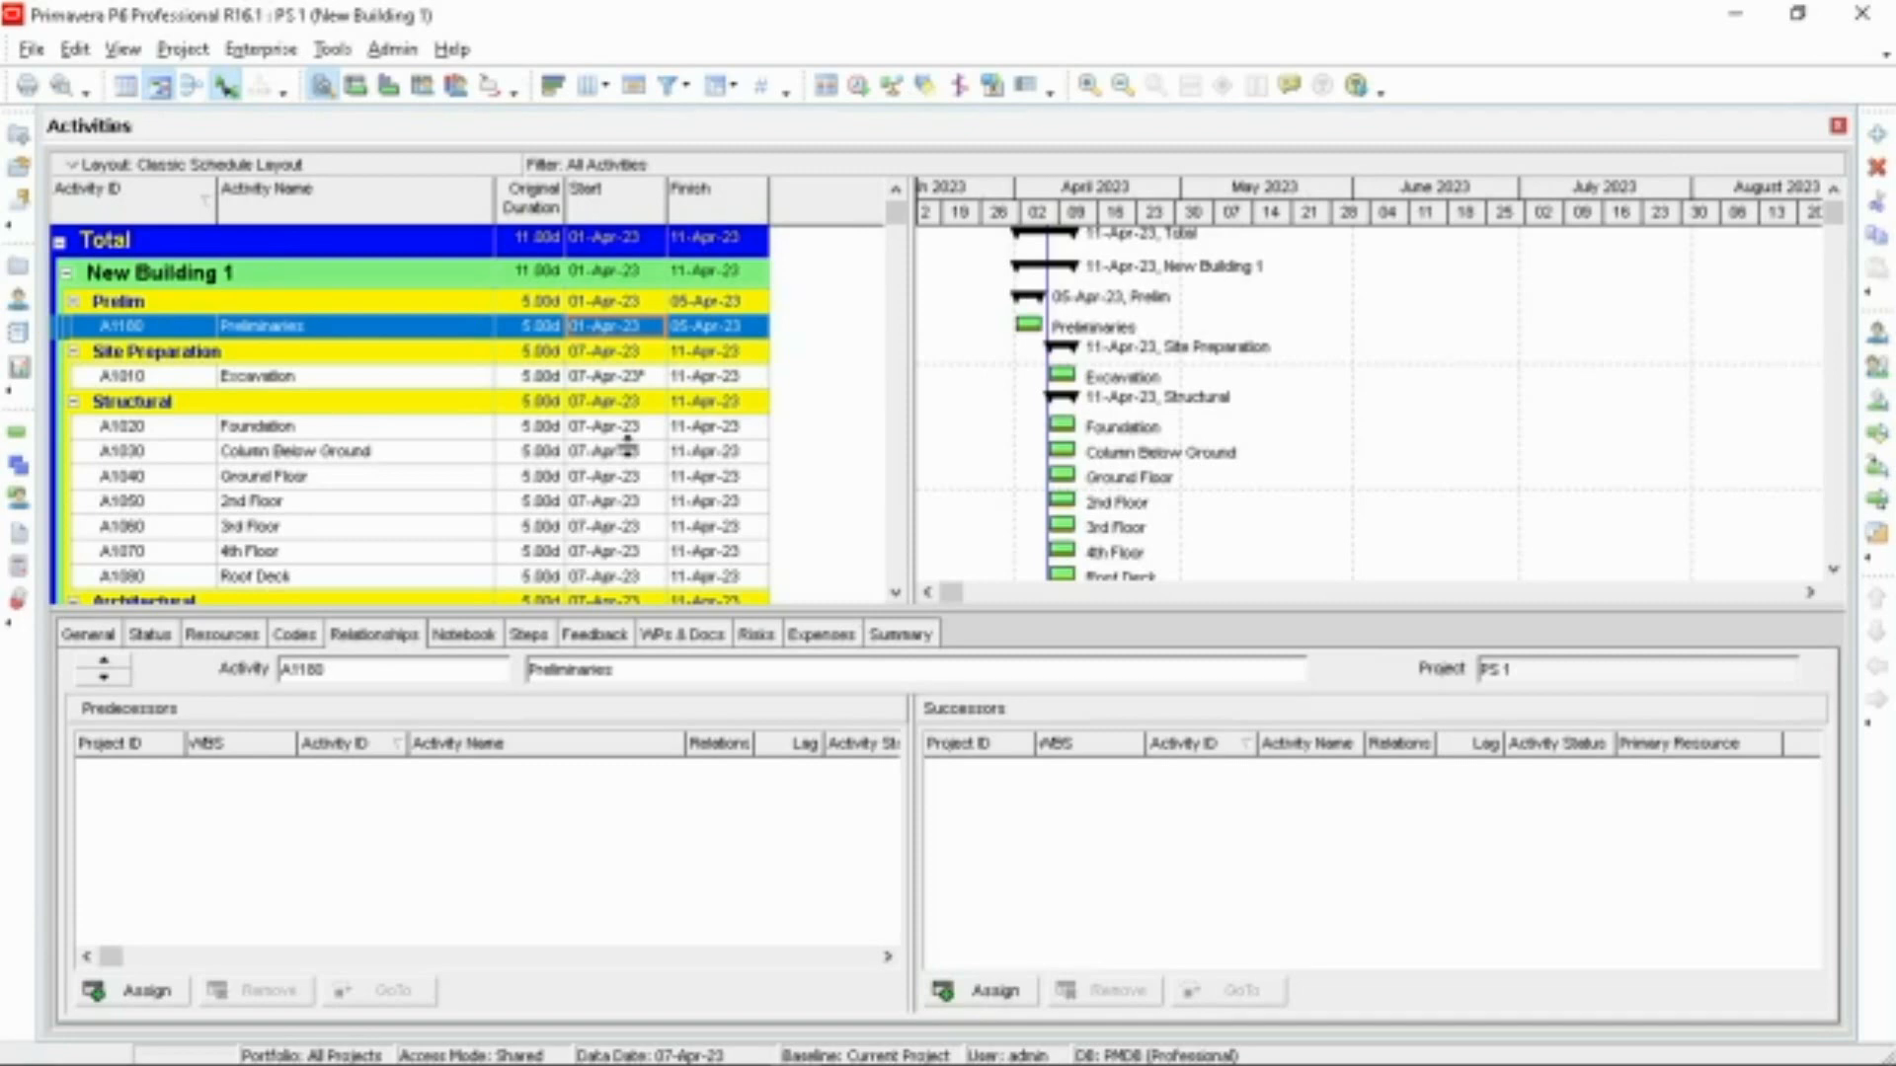
# Step: Set the finish date of the Preliminaries activity to 26-Nov-23
pyautogui.click(720, 329)
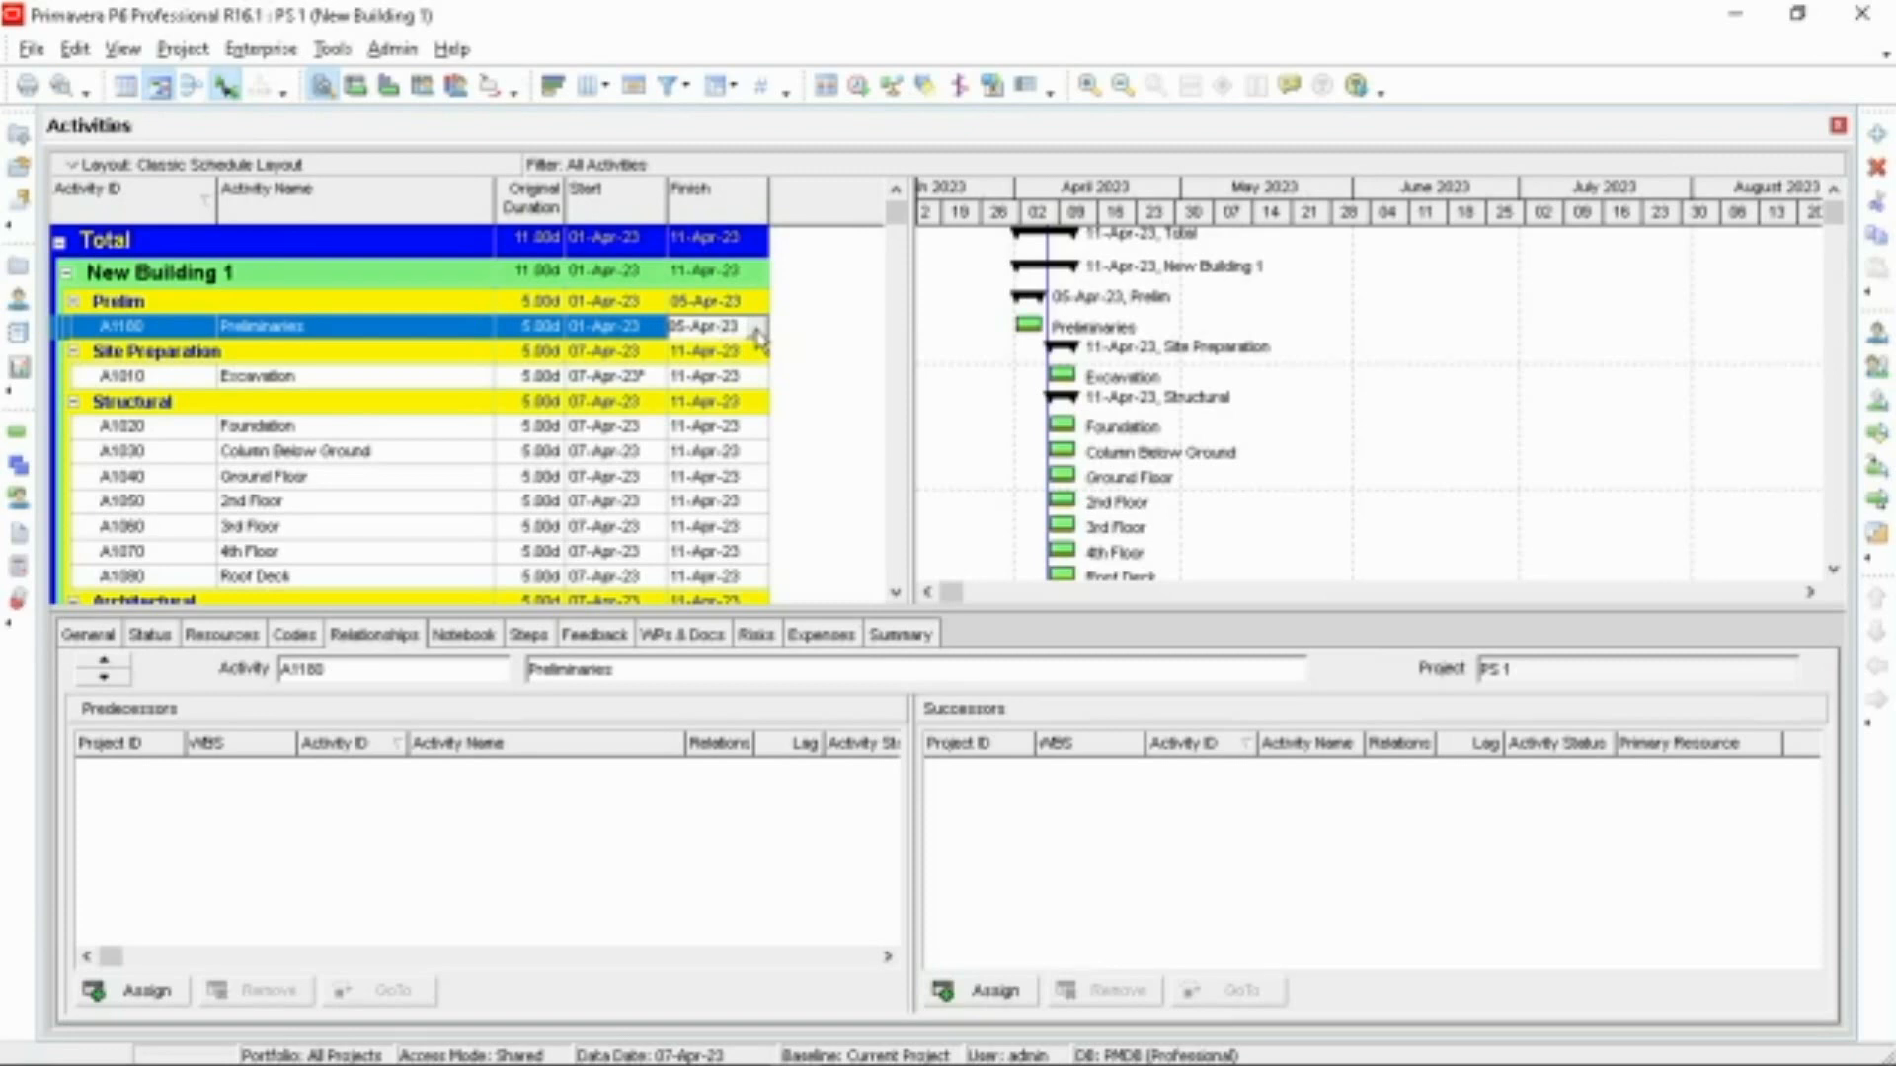
pyautogui.click(758, 332)
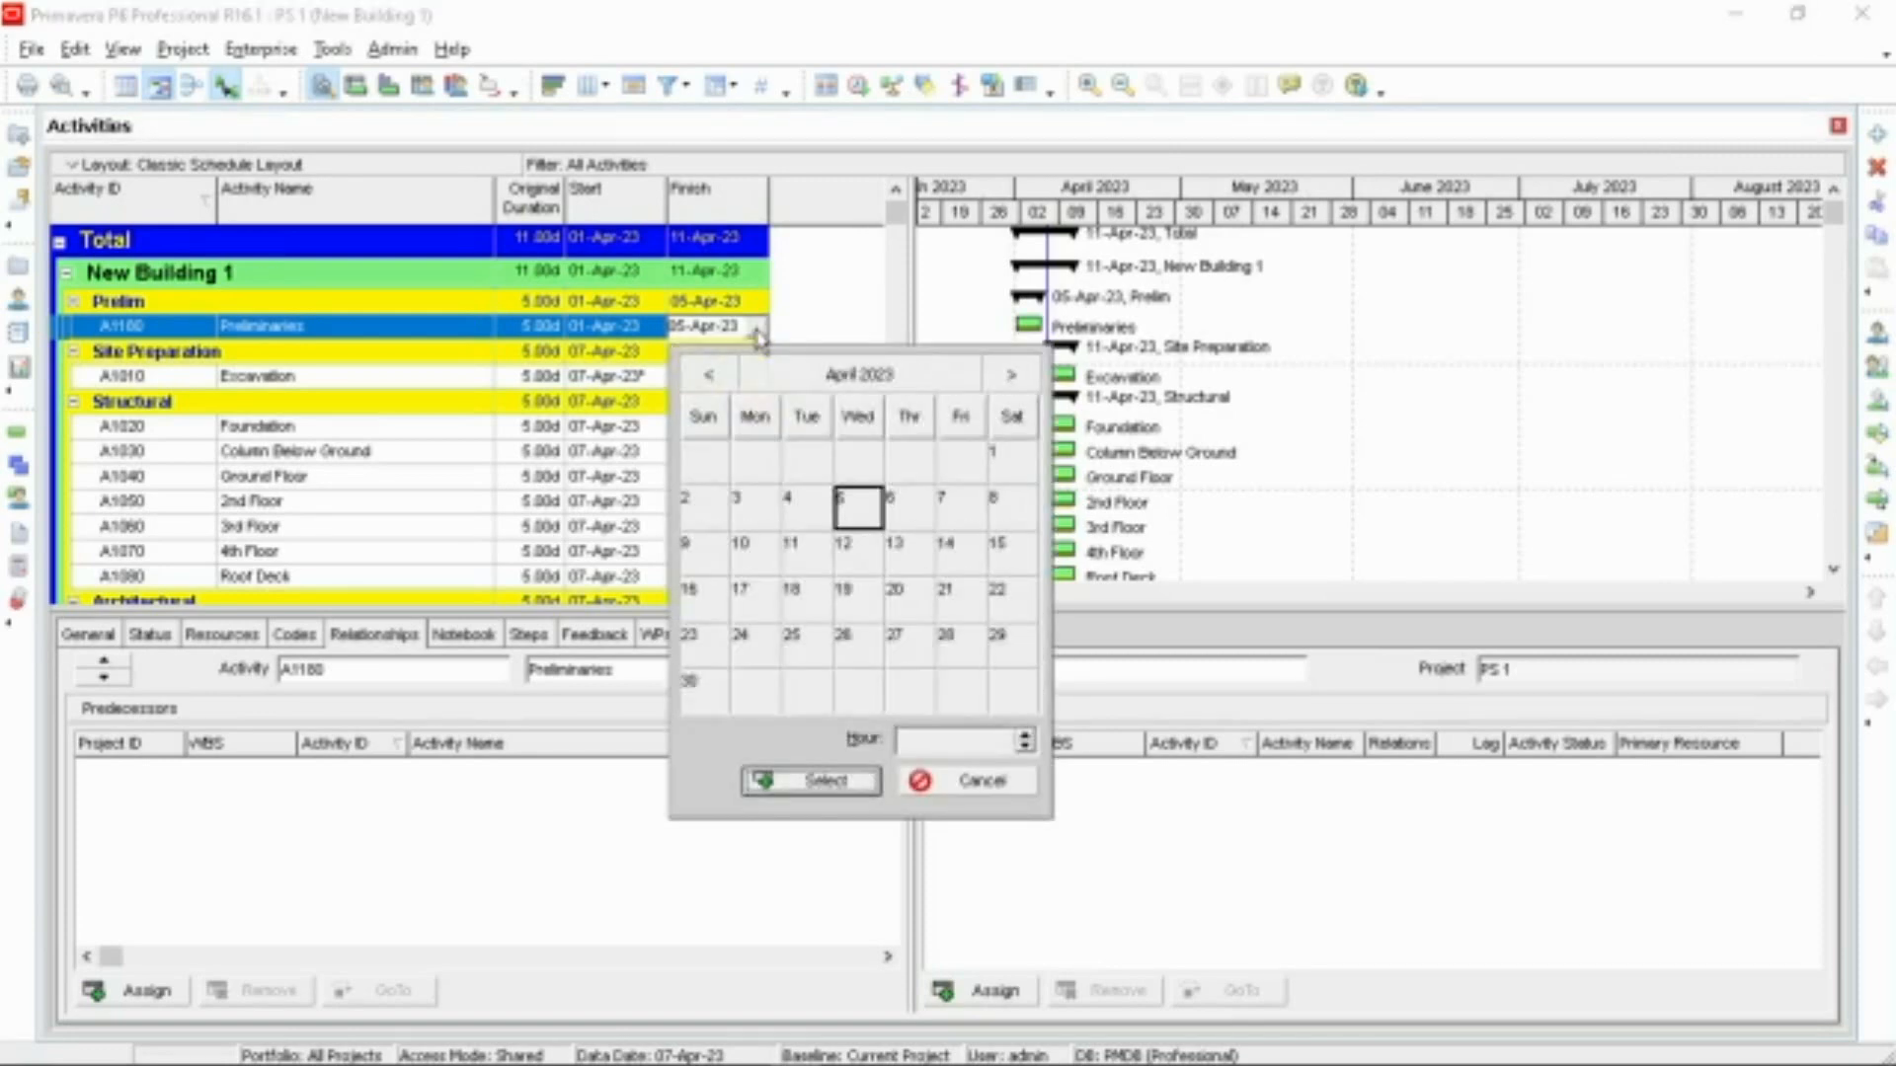
pyautogui.click(1011, 375)
pyautogui.click(1011, 376)
pyautogui.click(1011, 375)
pyautogui.click(1011, 375)
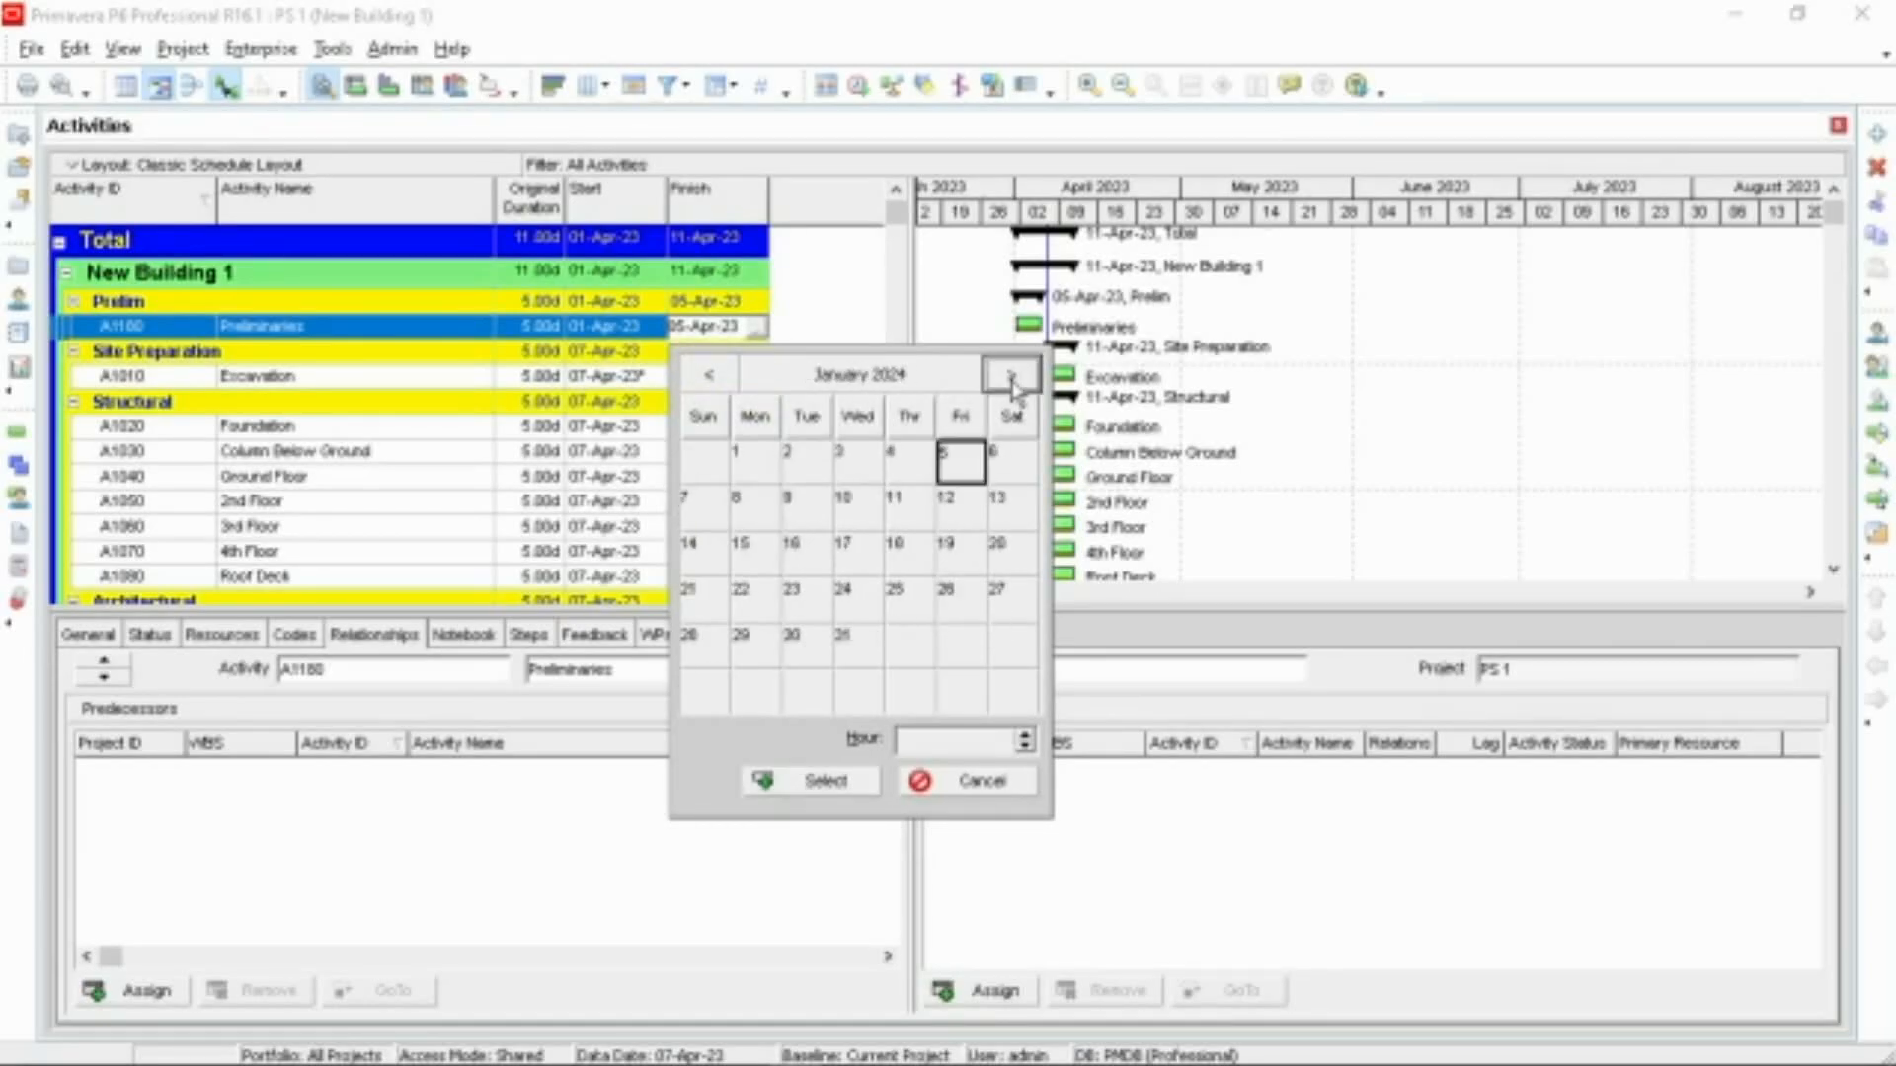
pyautogui.click(694, 386)
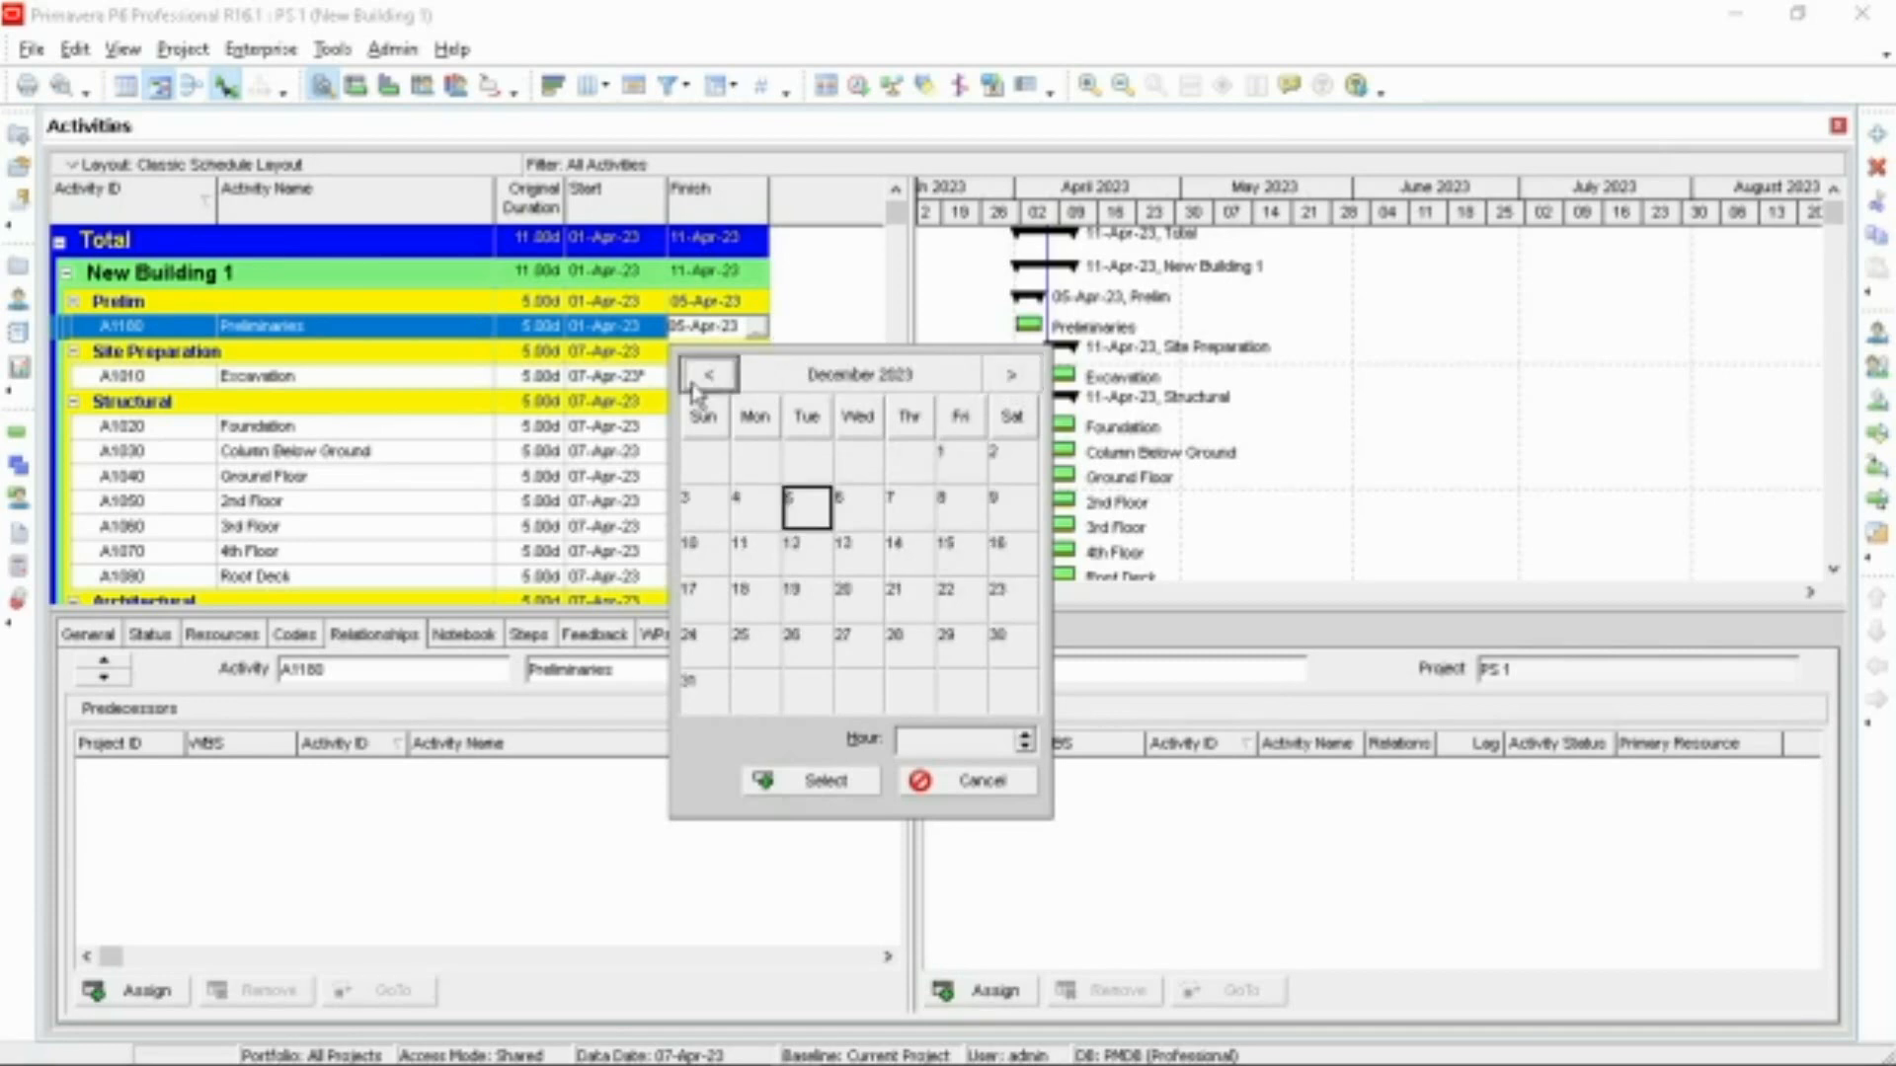
pyautogui.click(707, 375)
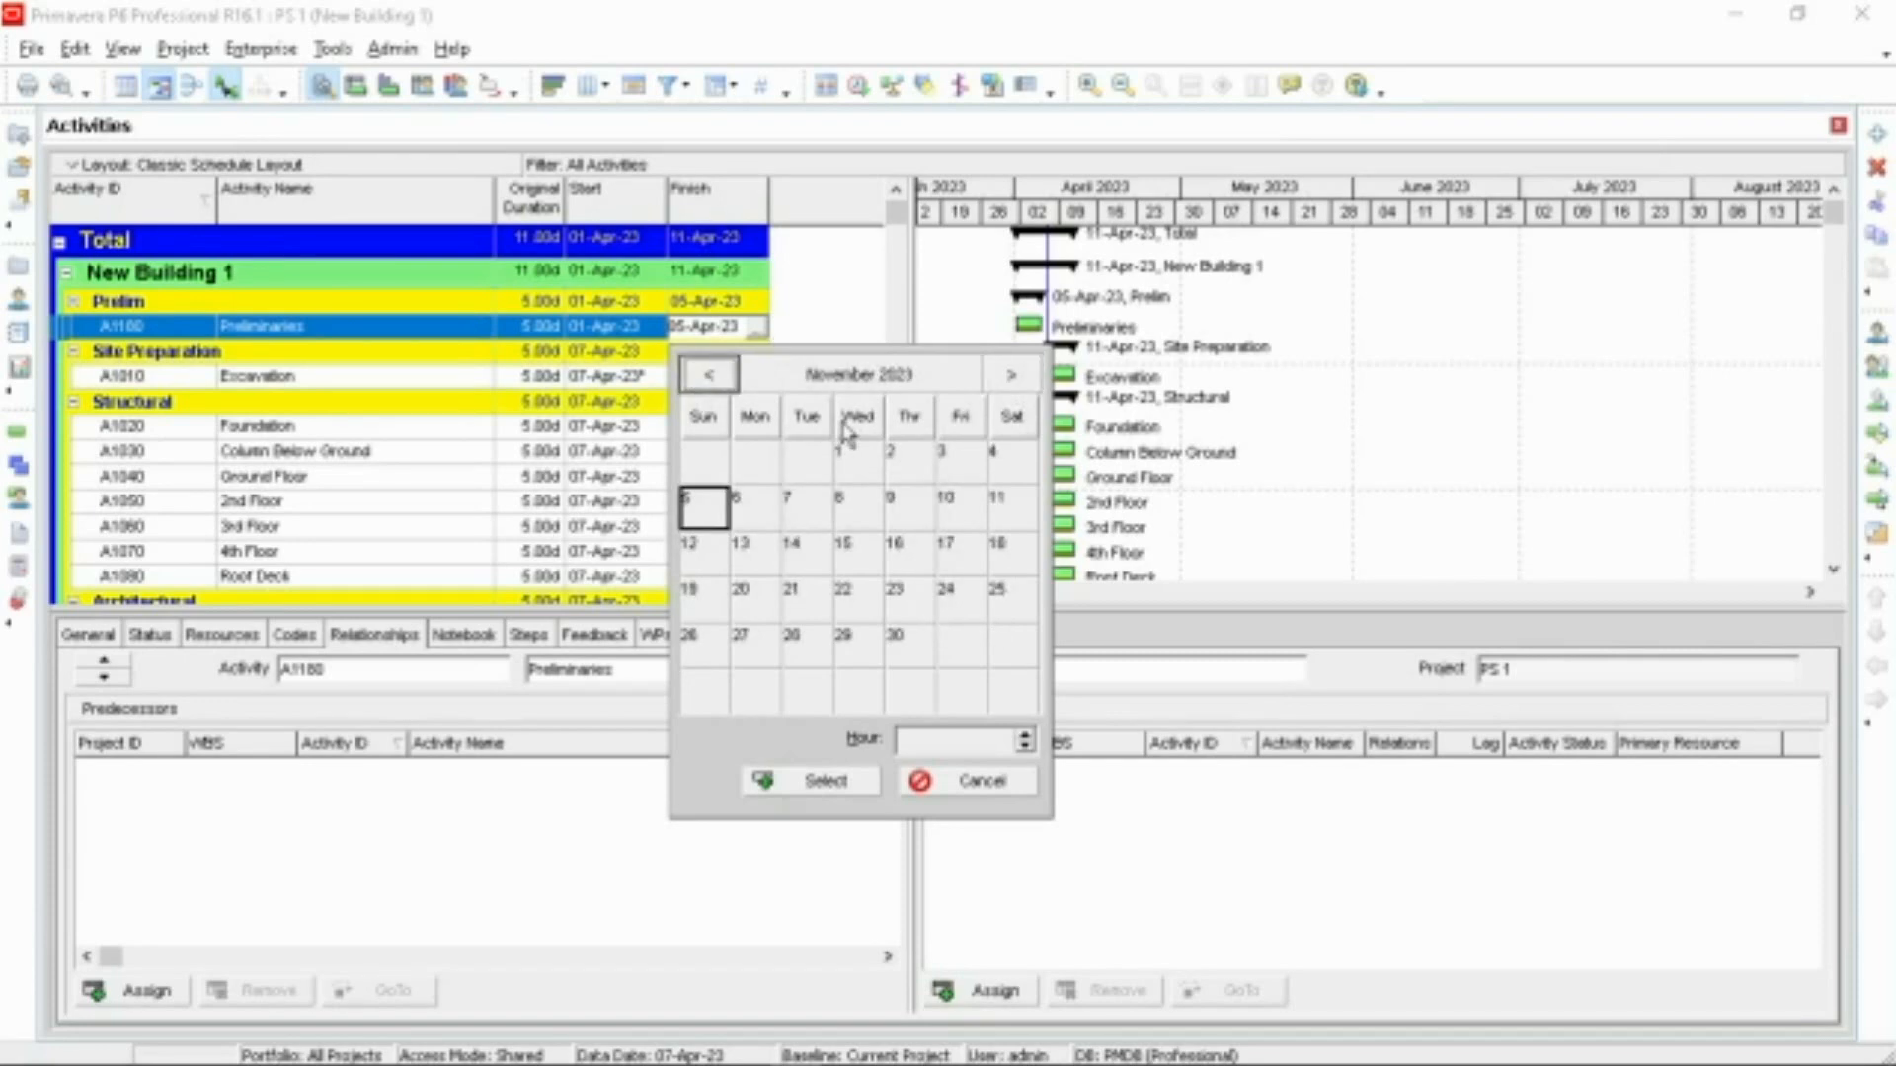
pyautogui.click(715, 650)
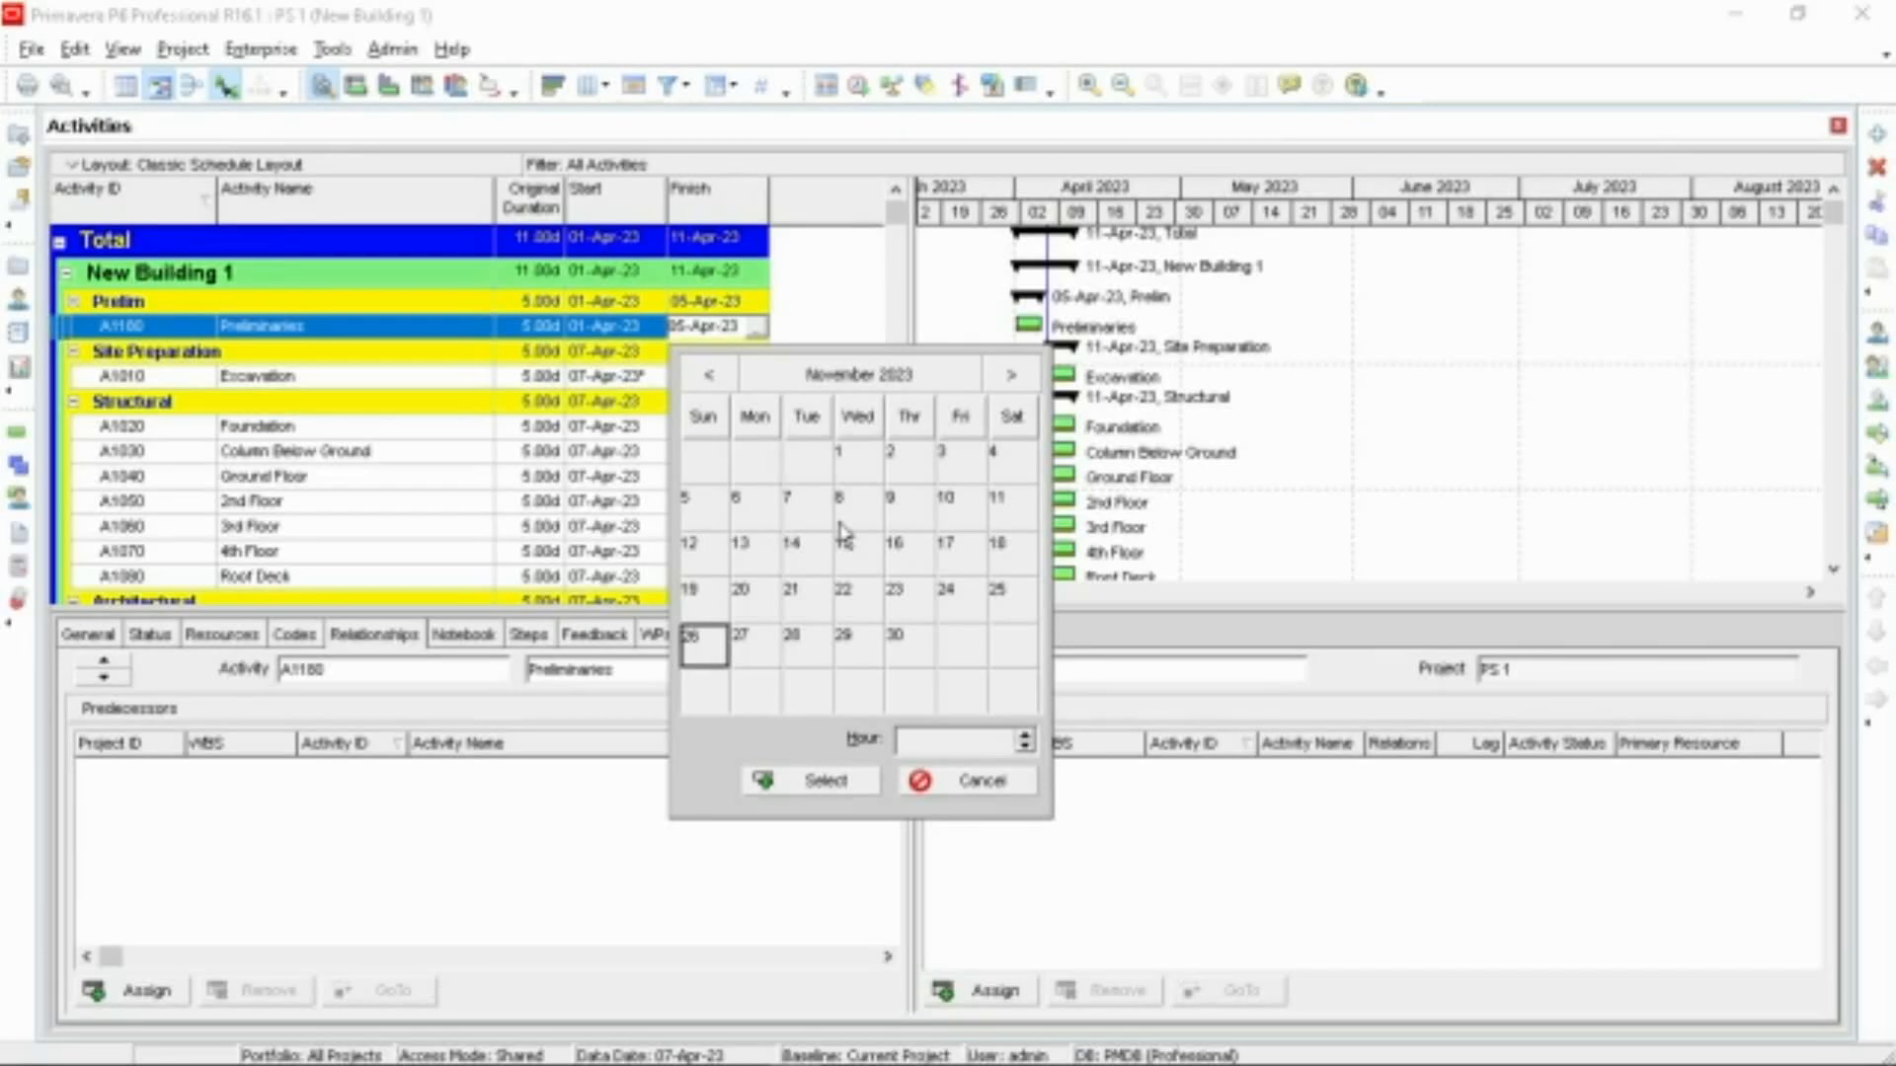
pyautogui.click(825, 781)
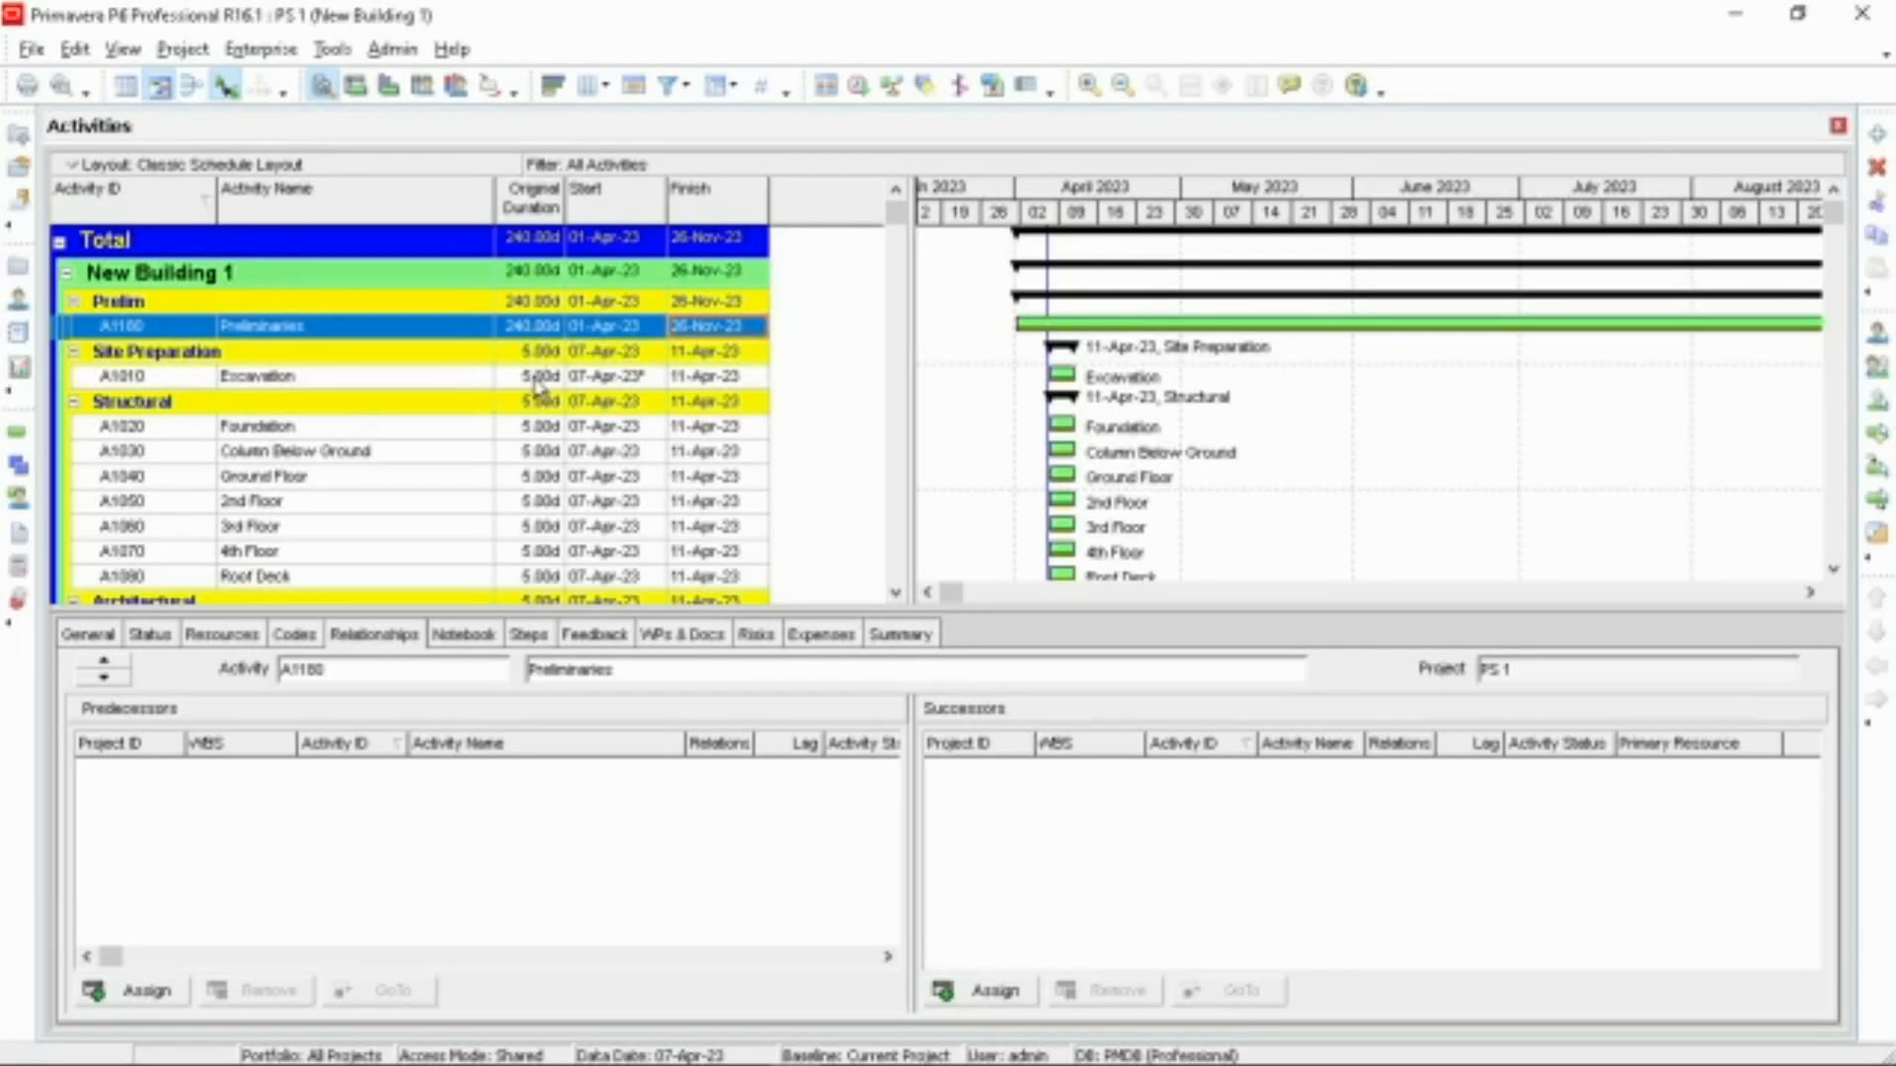
# Step: Set the Excavation activity's start date to 10-Apr-23 and accept a Start On or After constraint on that date
pyautogui.click(633, 380)
pyautogui.click(633, 380)
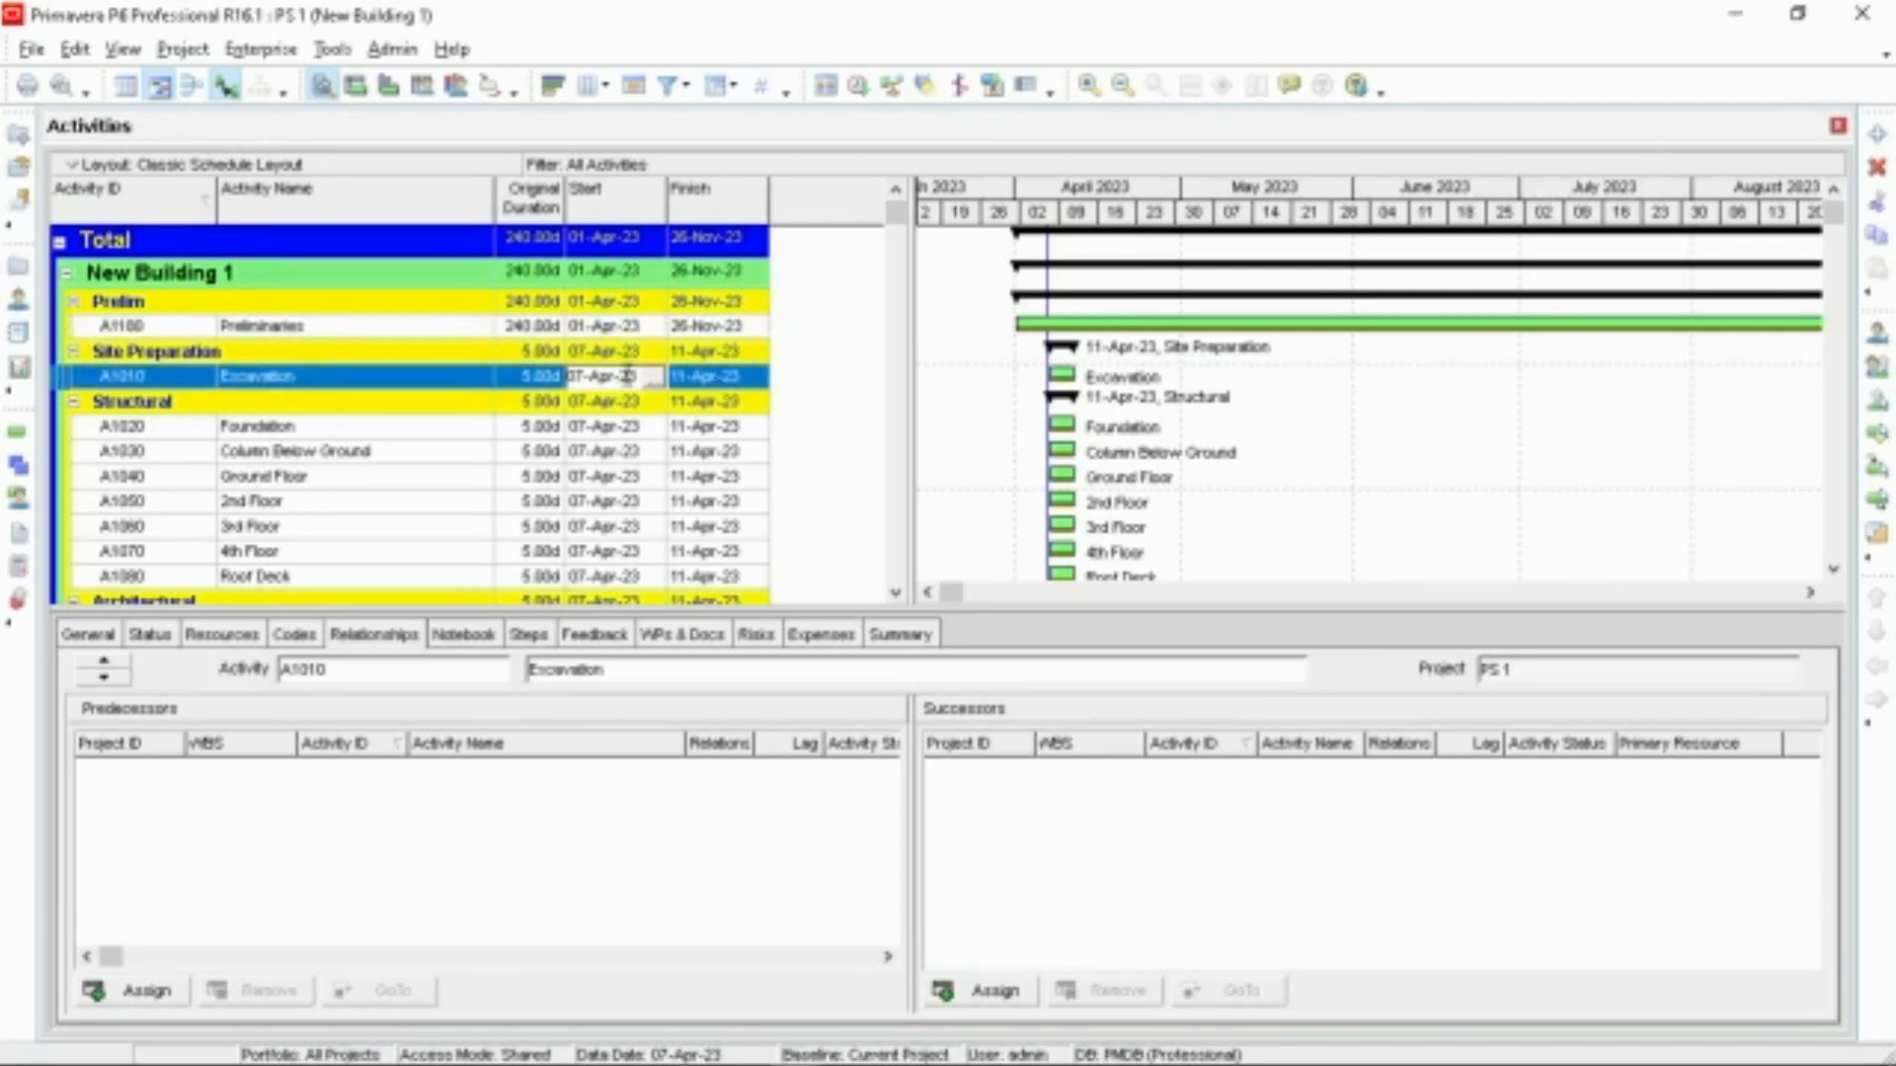
pyautogui.click(654, 380)
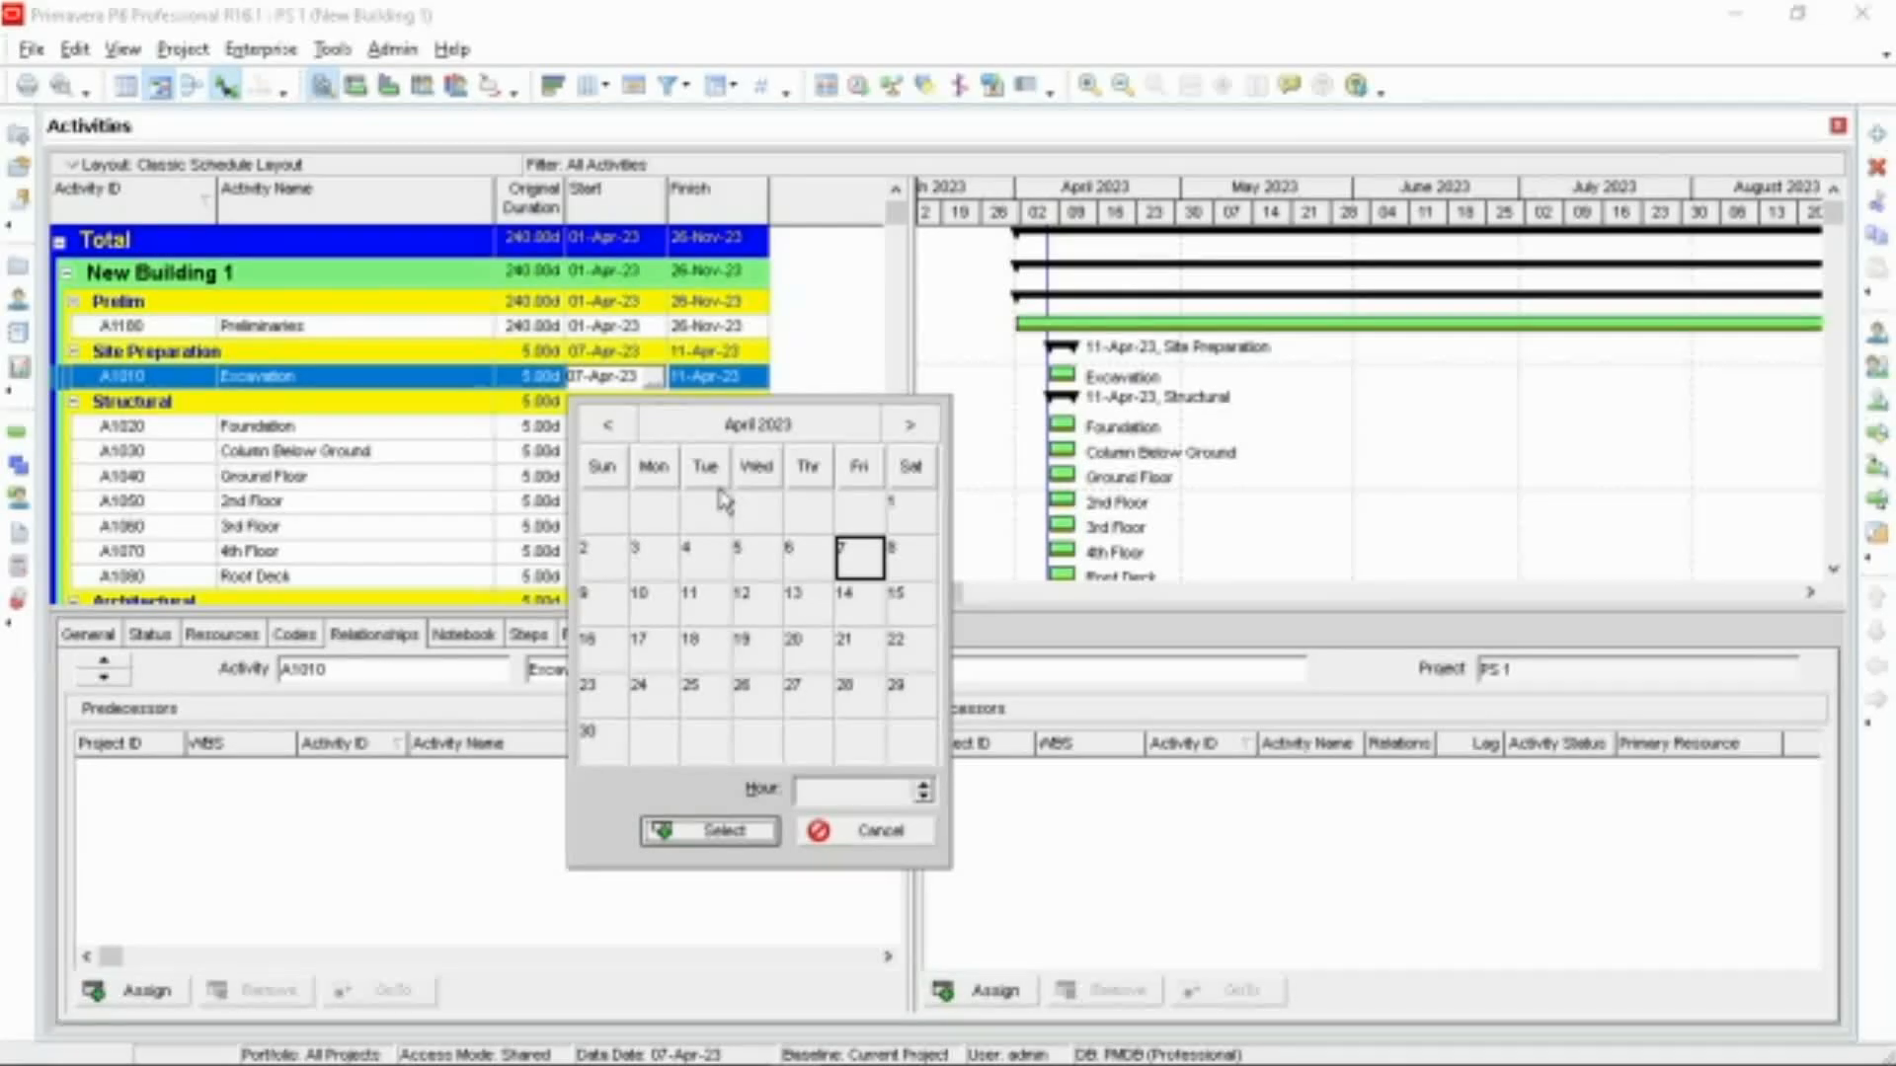
pyautogui.click(665, 606)
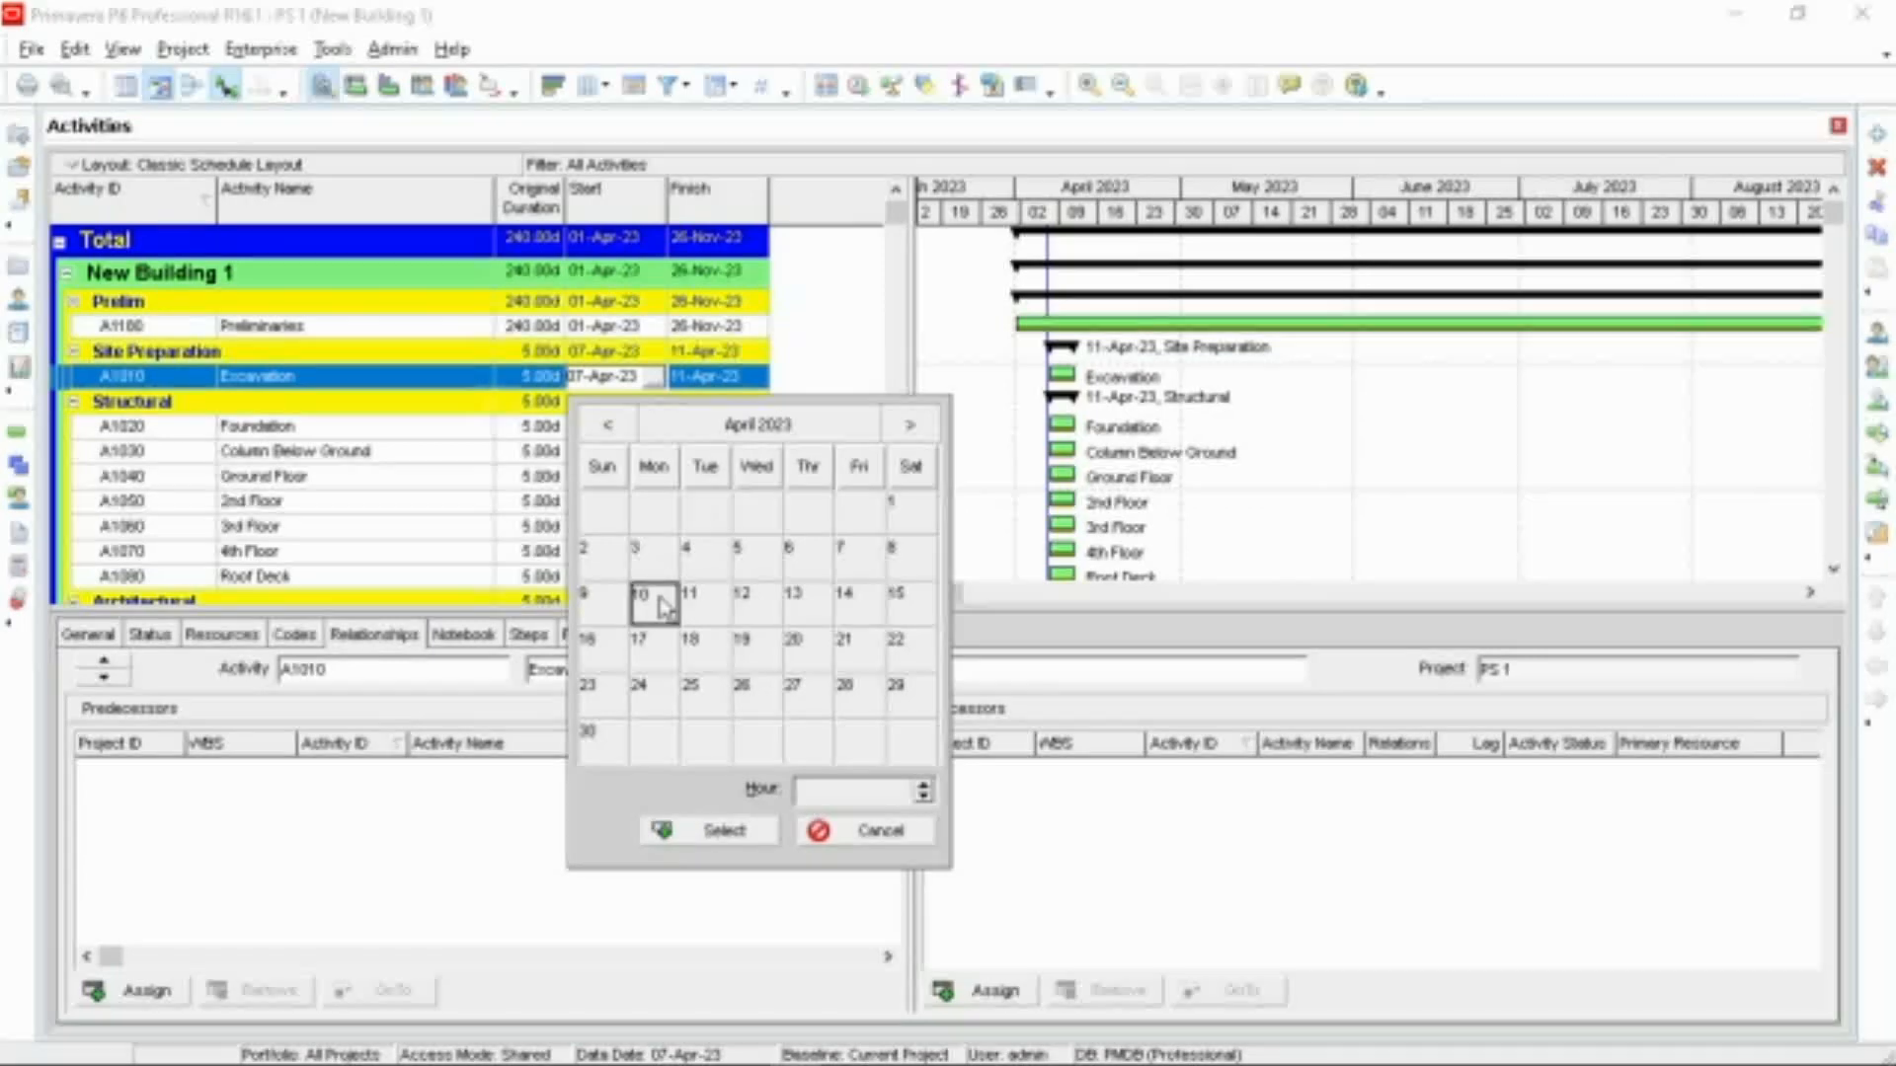
pyautogui.click(722, 842)
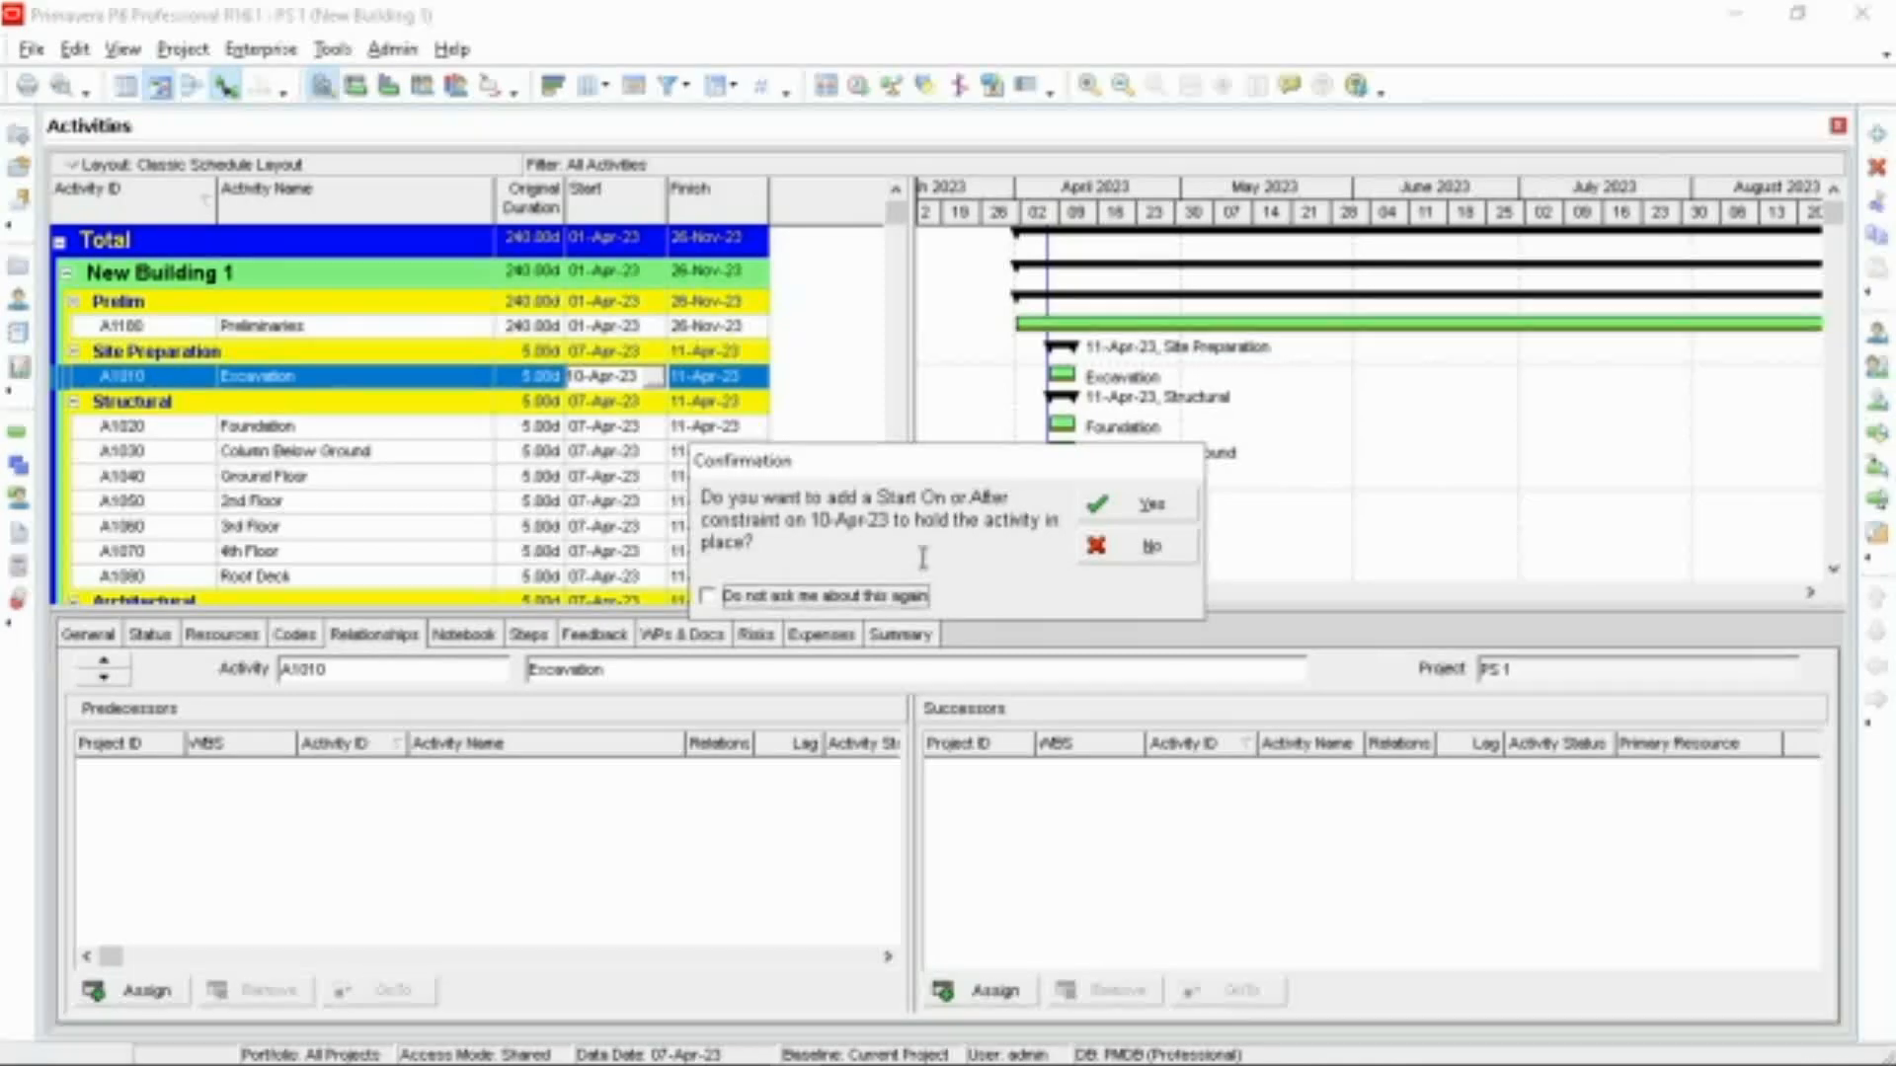
pyautogui.click(1111, 508)
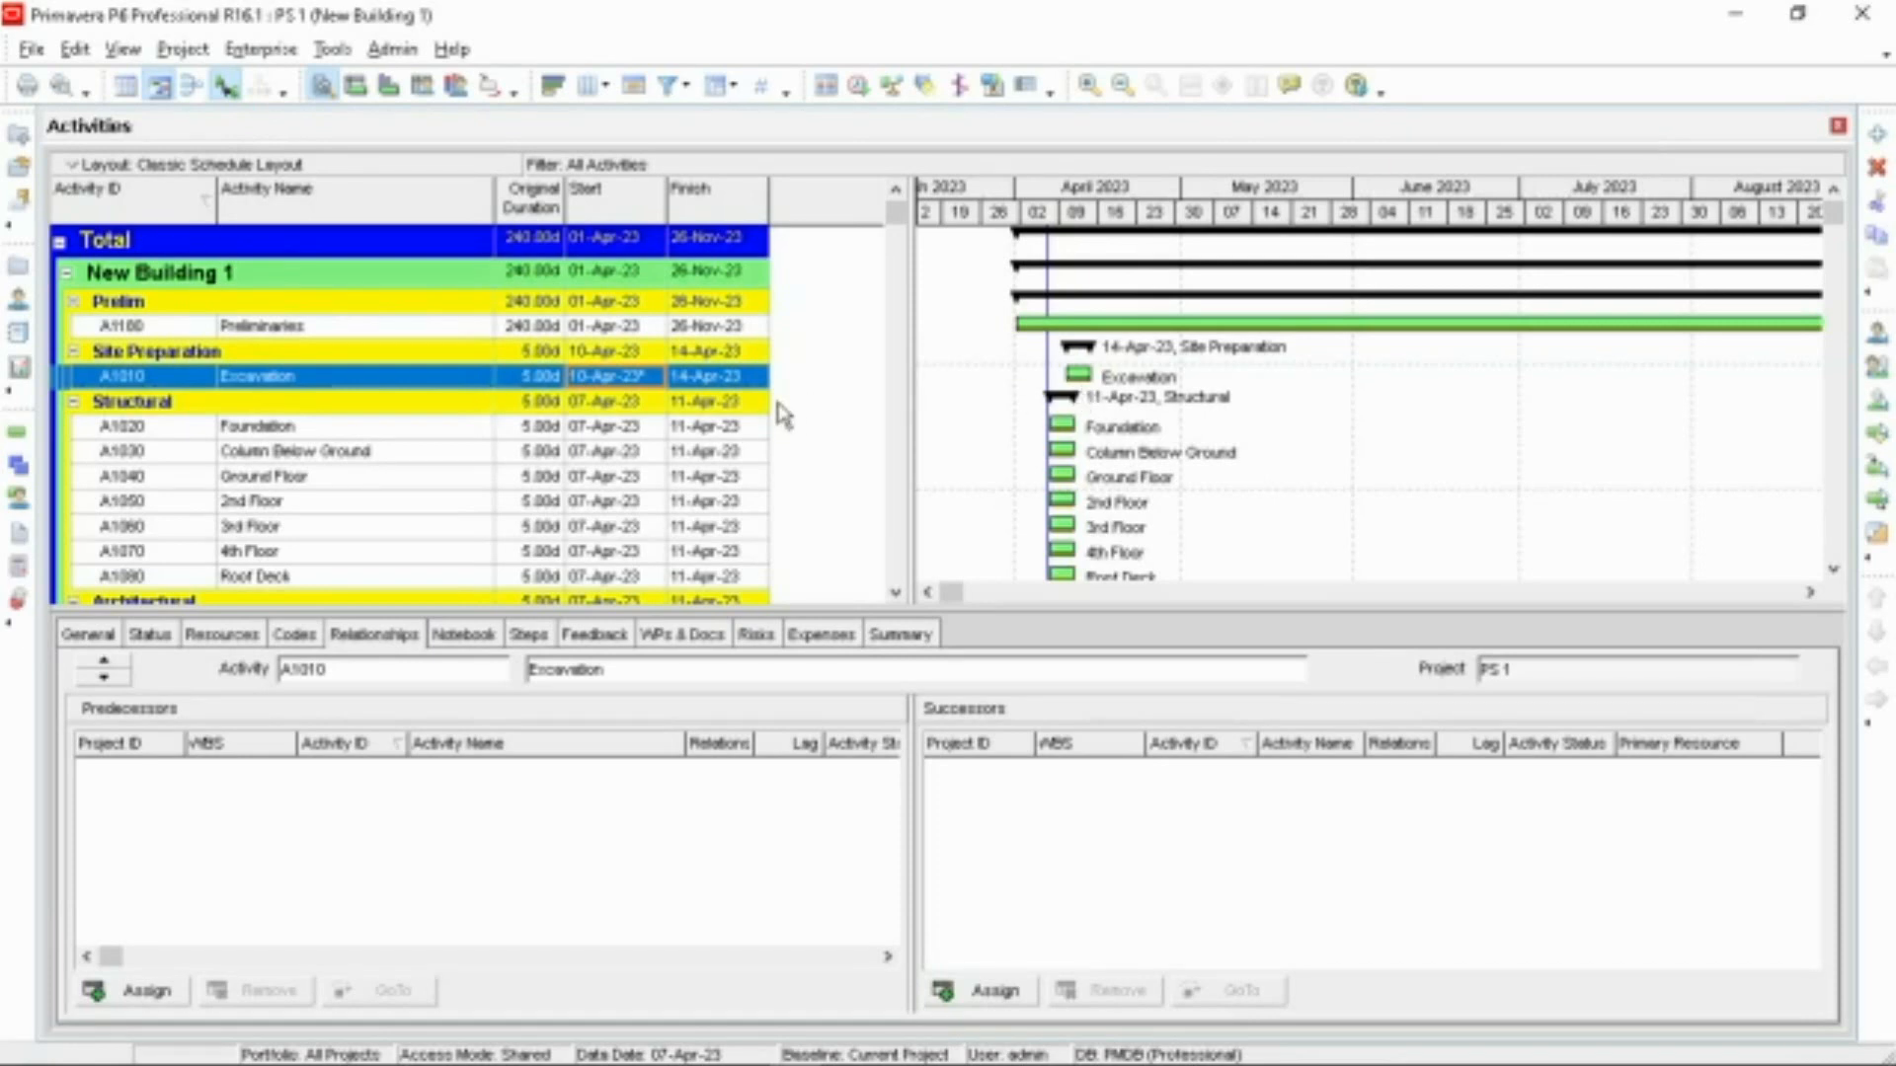
# Step: Set the original duration of the Excavation activity to 80 days
pyautogui.doubleClick(542, 384)
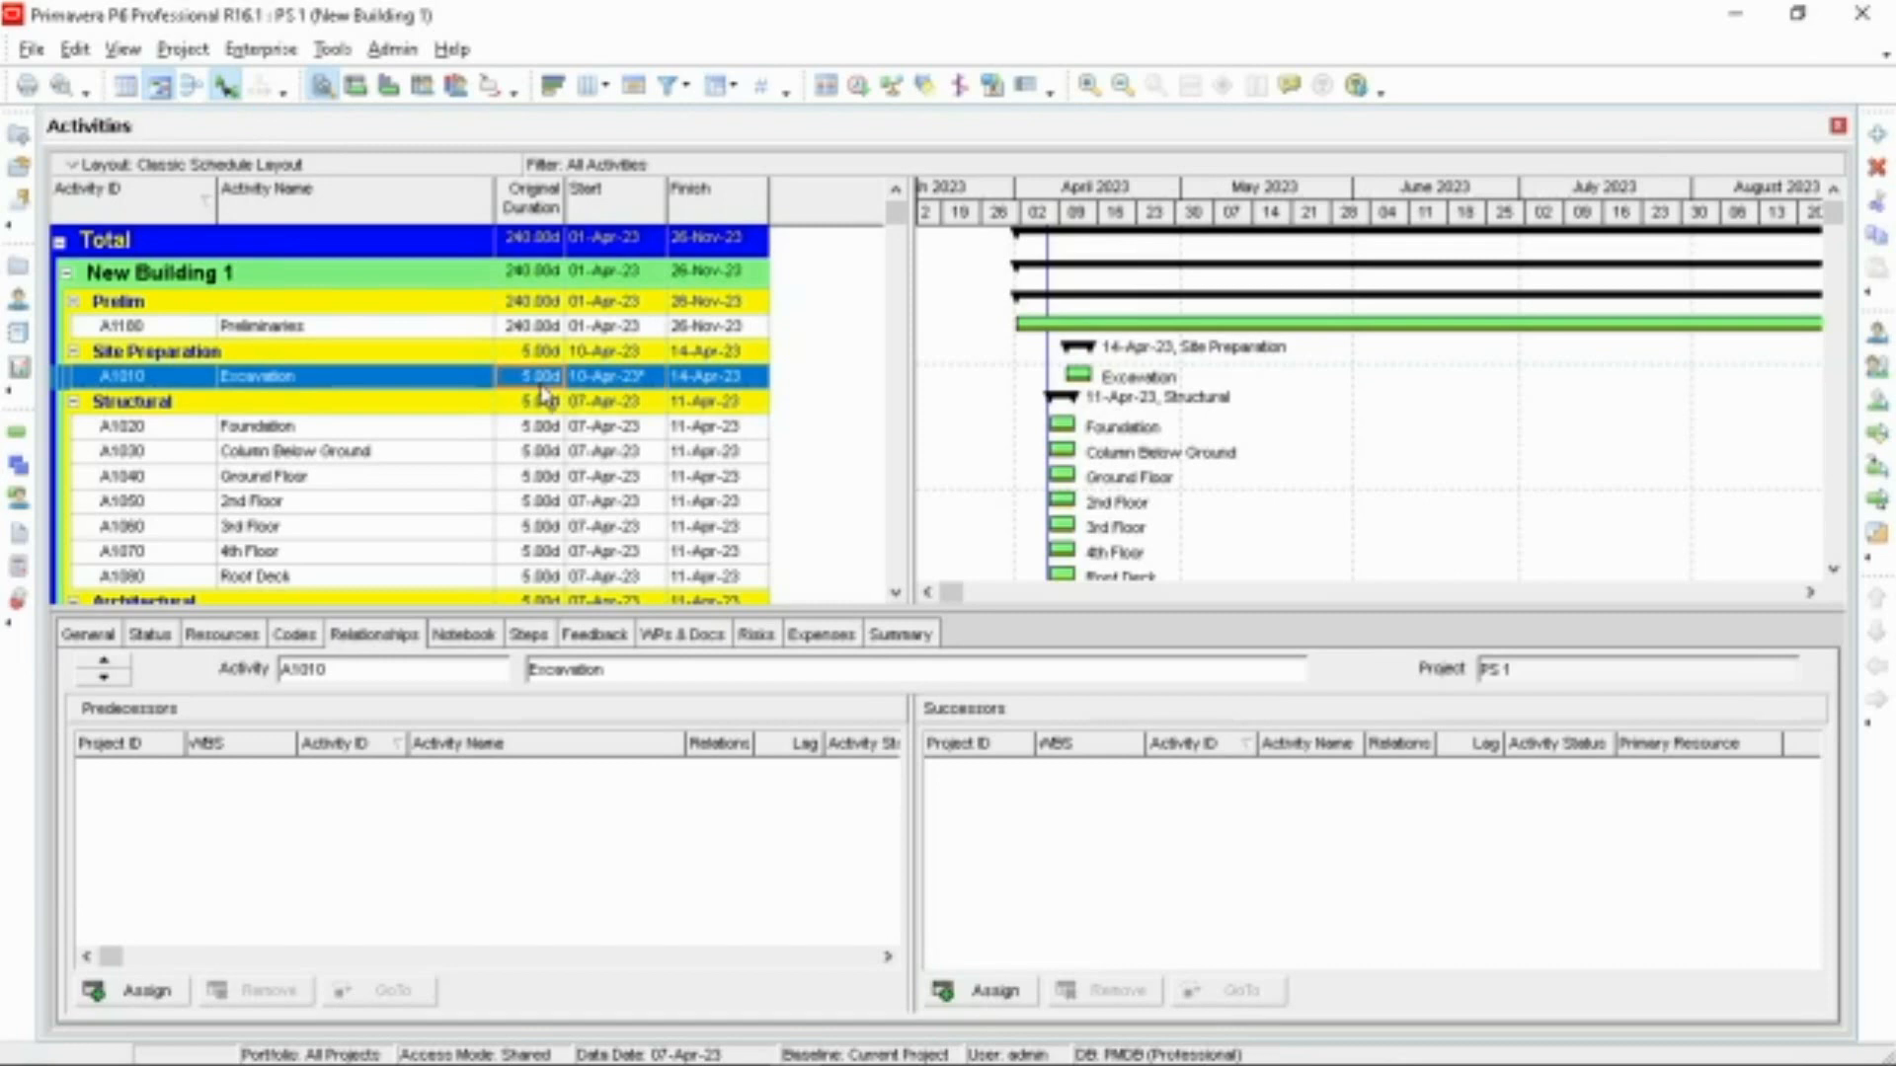
pyautogui.moveTo(510, 377); pyautogui.dragTo(503, 378)
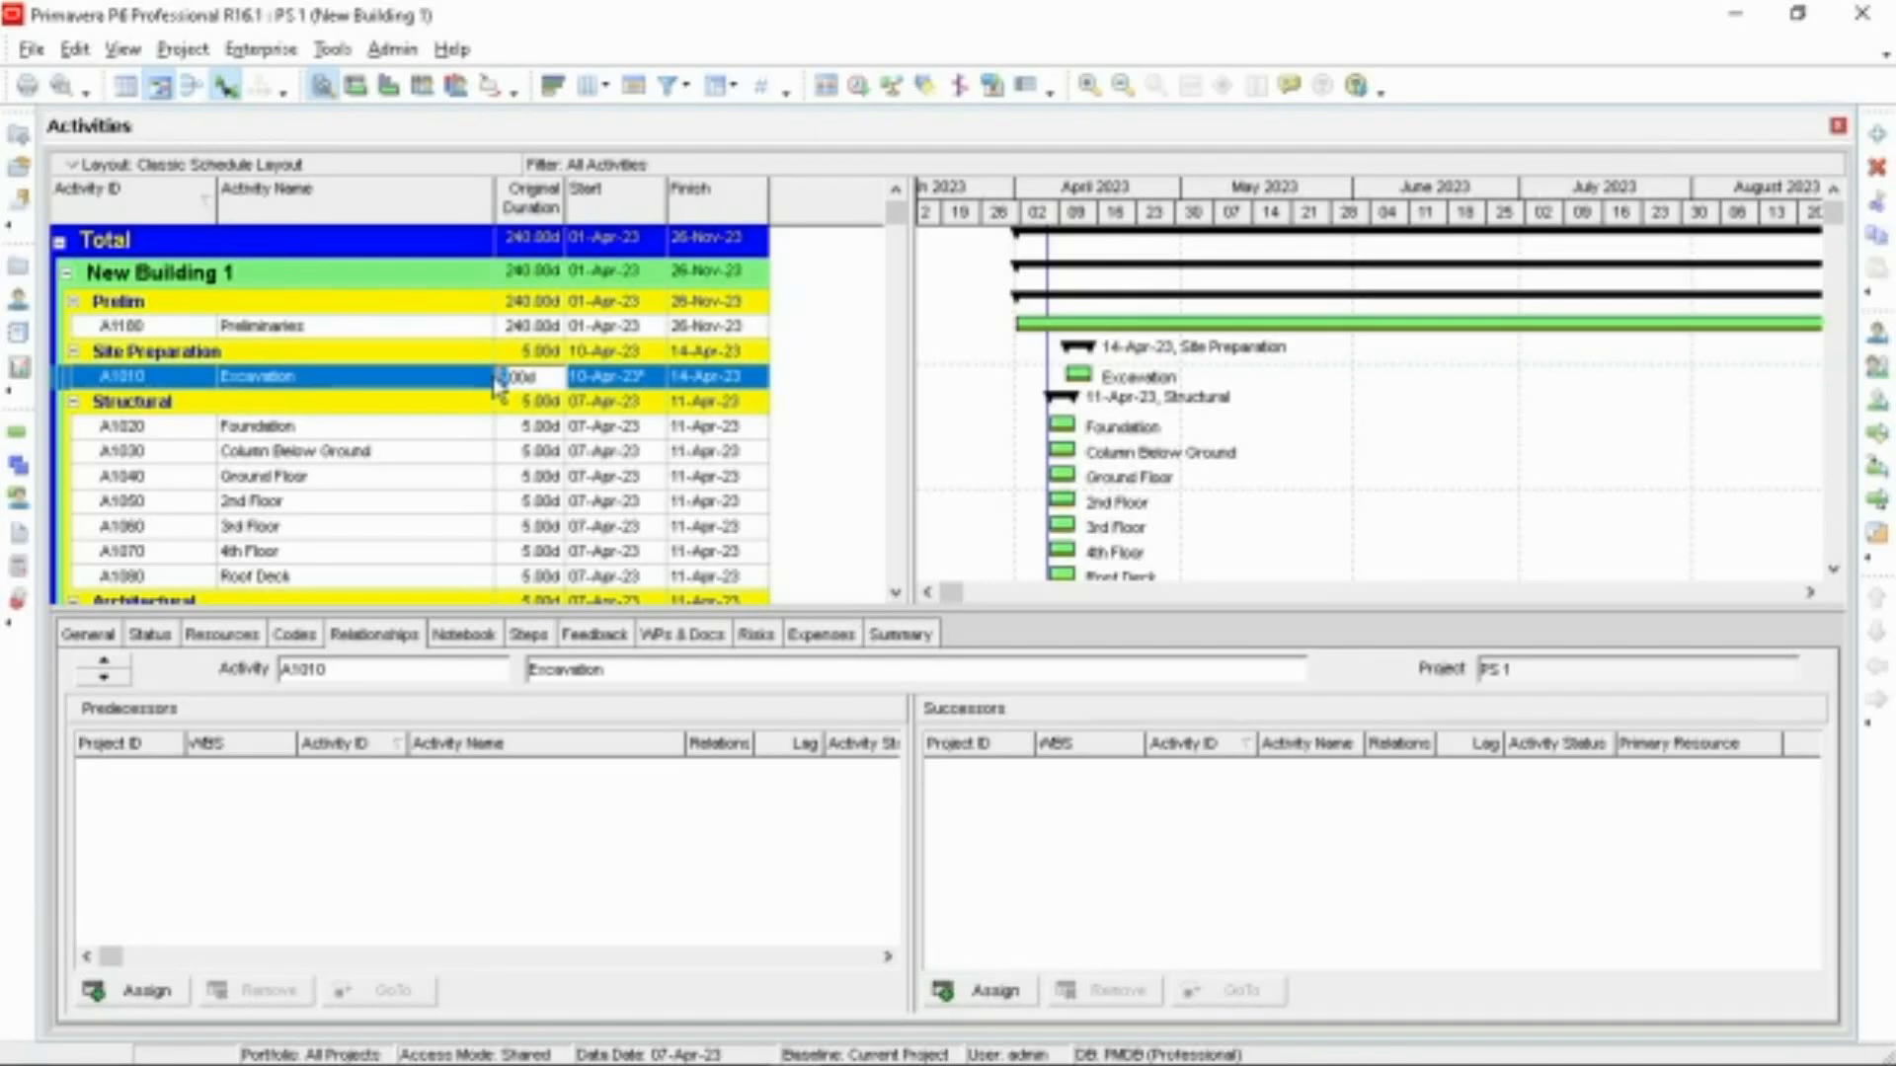
pyautogui.write('80')
pyautogui.click(497, 386)
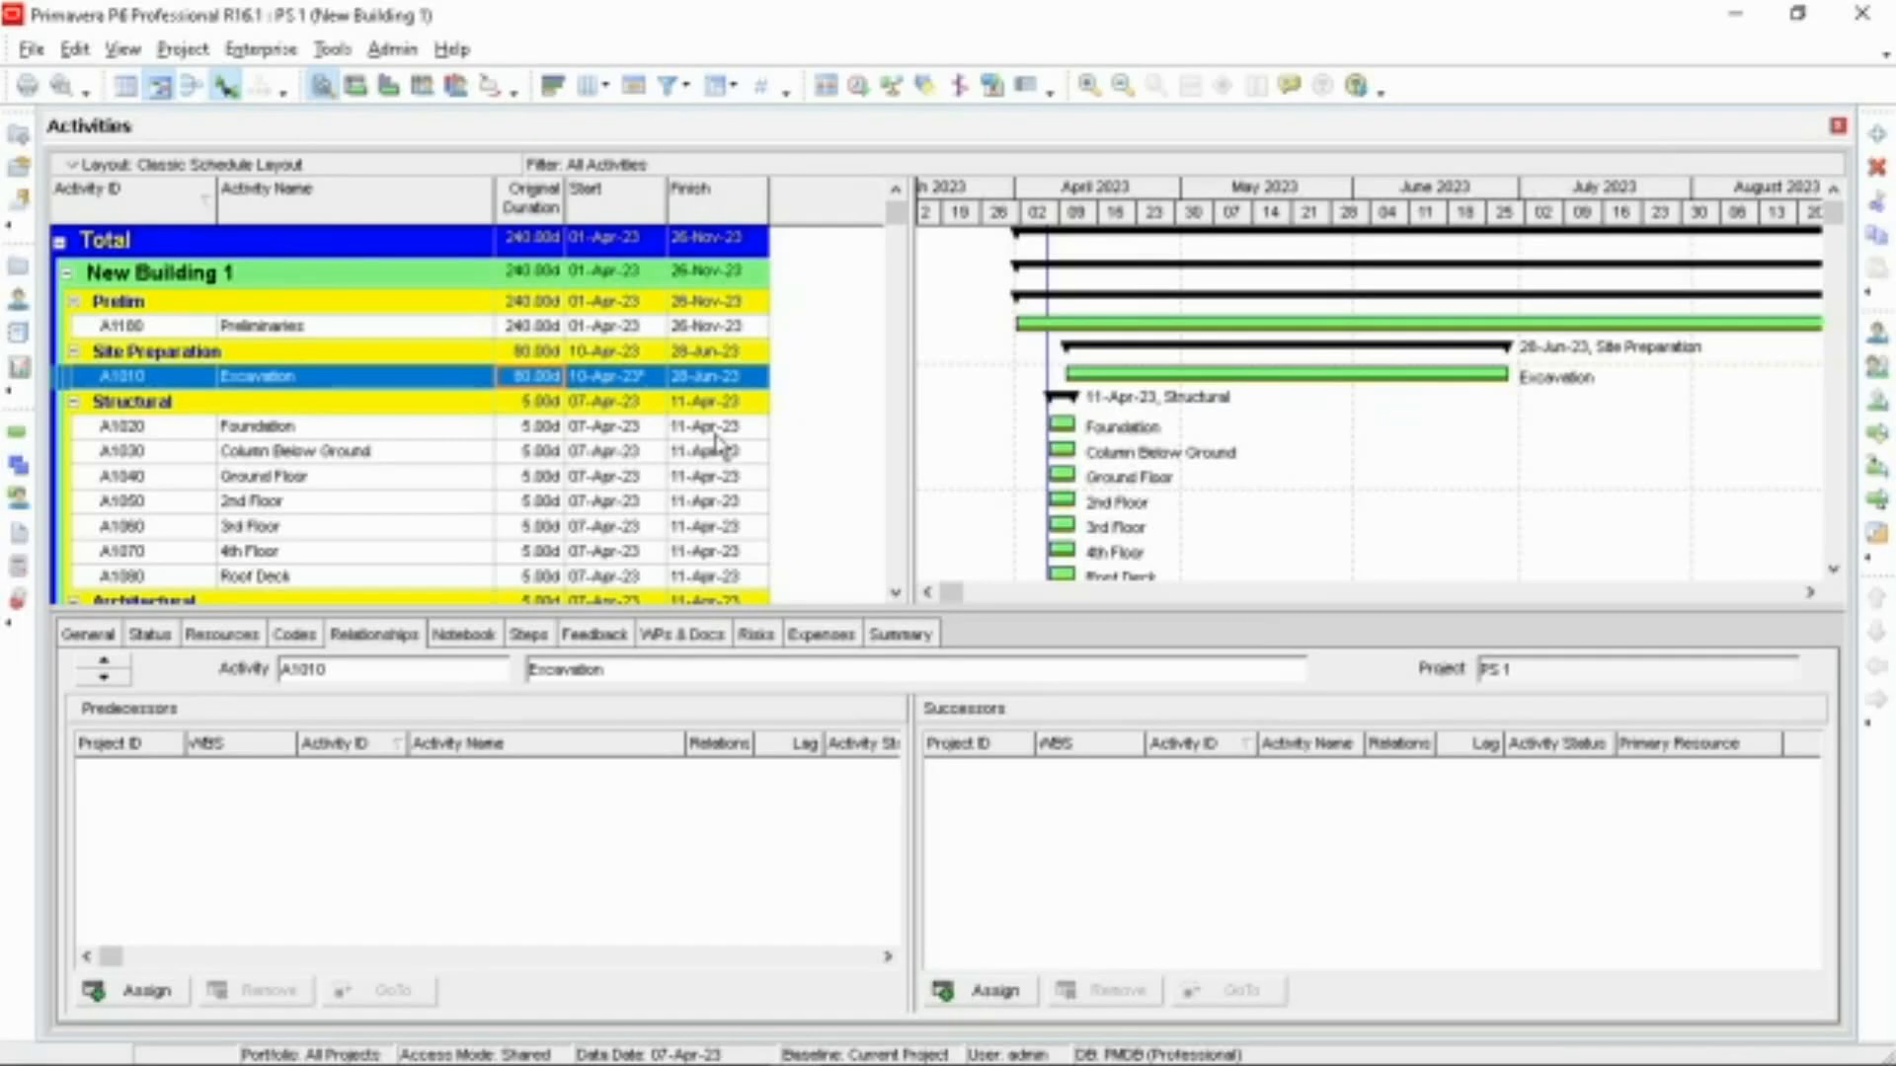
# Step: Set the original durations of the Foundation and Column Below Ground activities to 45 days each
pyautogui.scroll(-2, 719, 445)
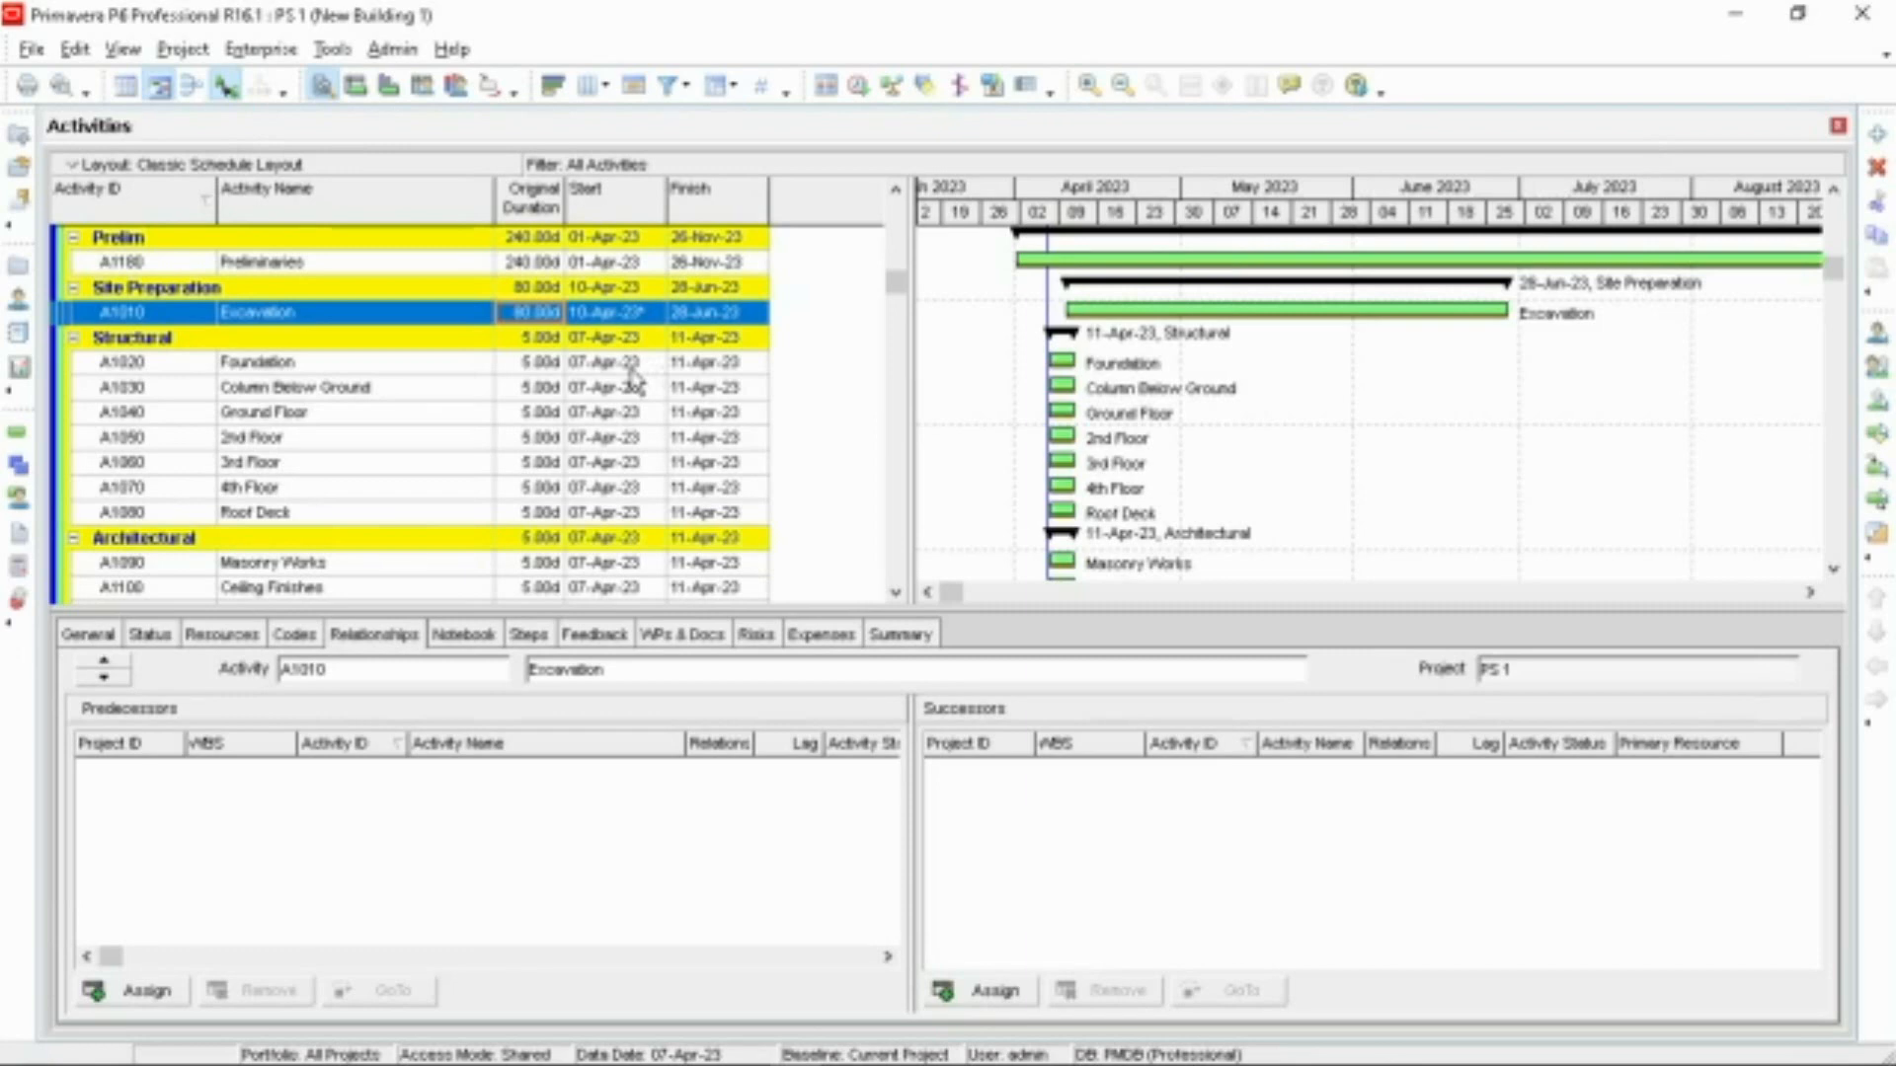
pyautogui.click(522, 363)
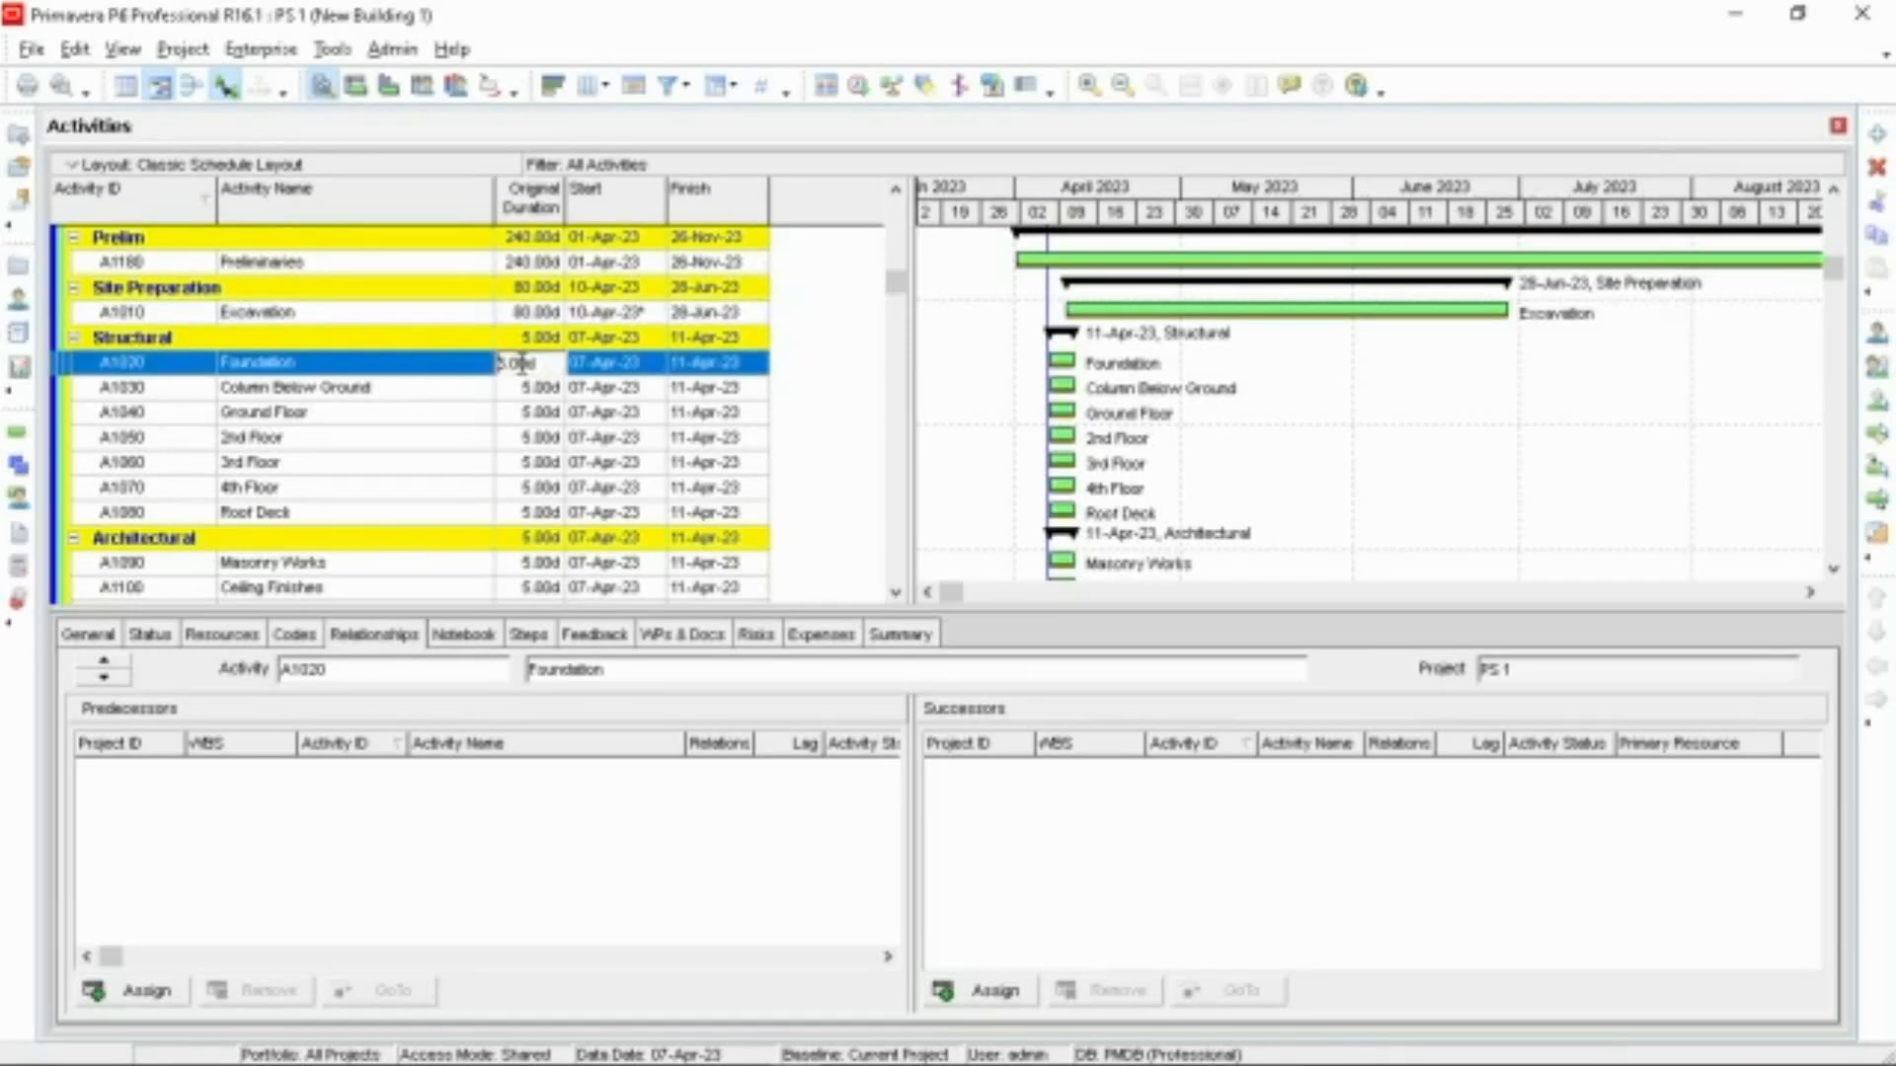
pyautogui.write('4')
pyautogui.click(524, 392)
pyautogui.click(524, 391)
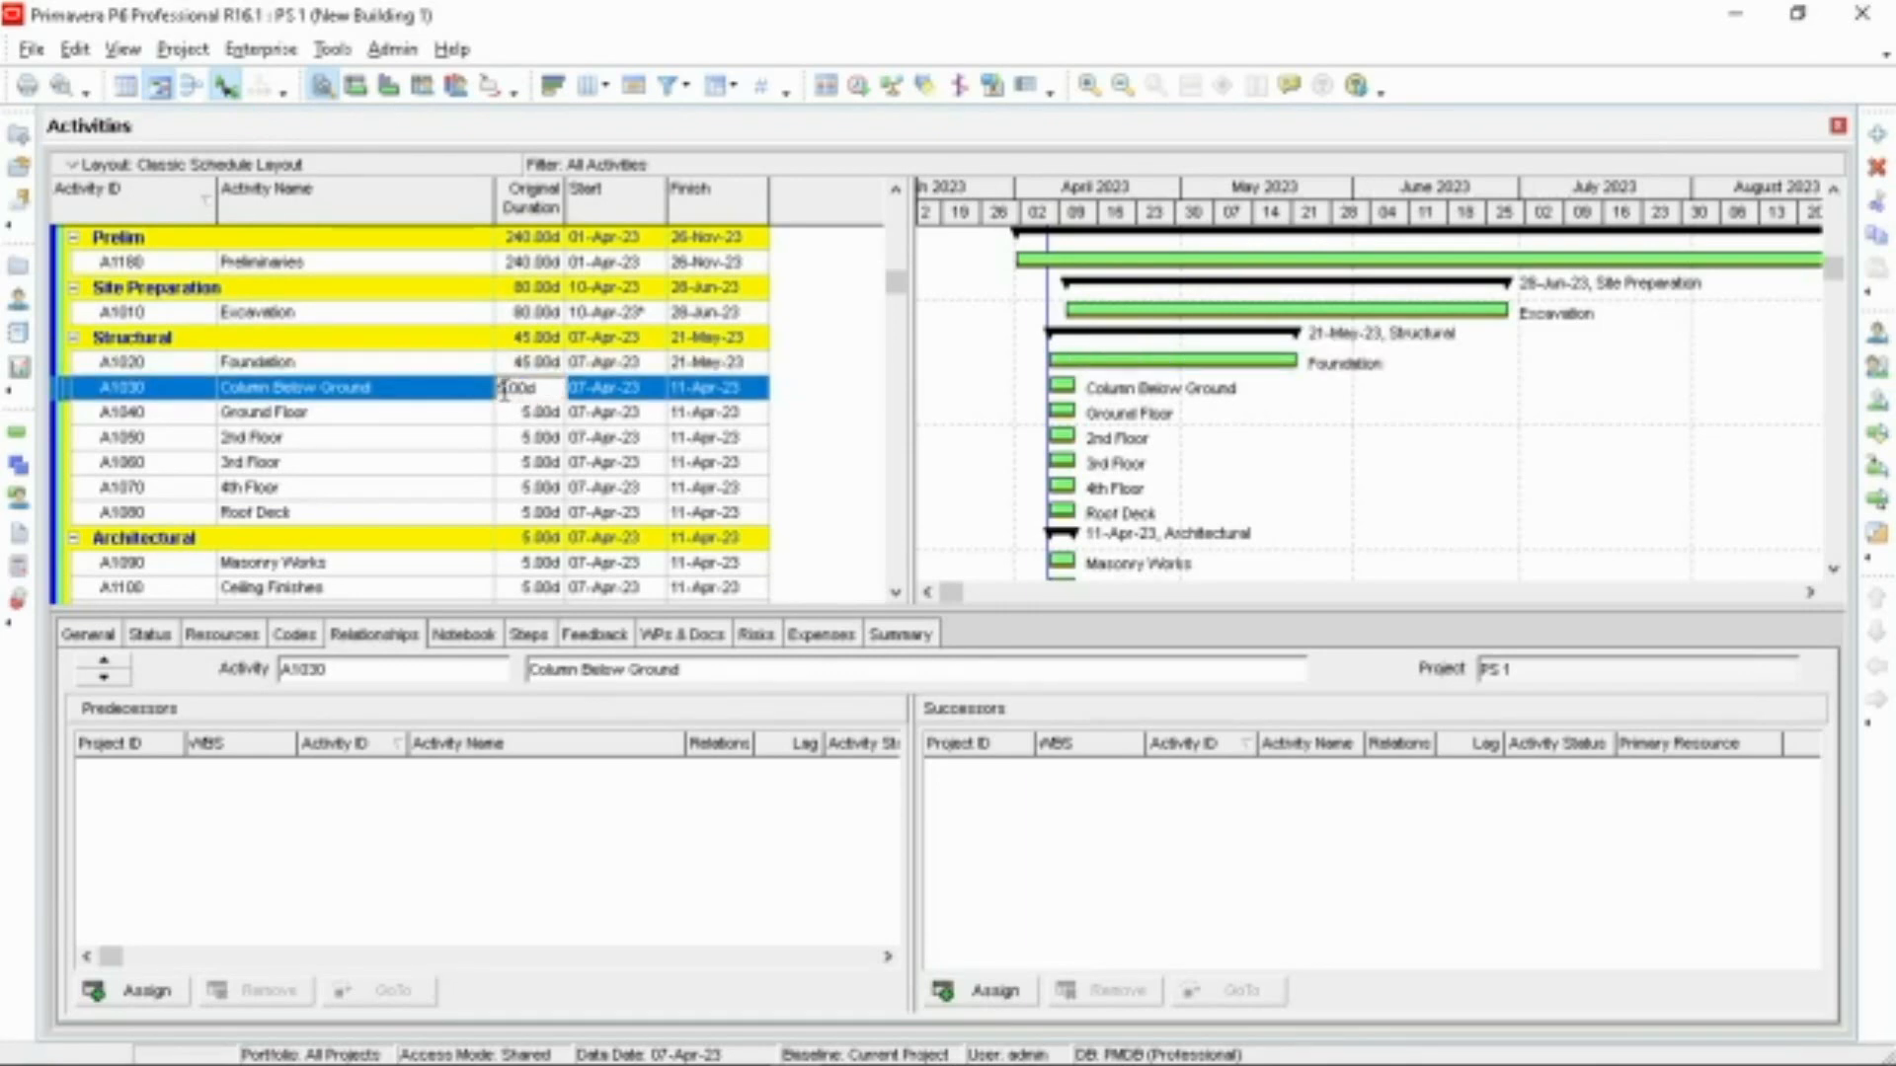
pyautogui.write('4')
pyautogui.press('Return')
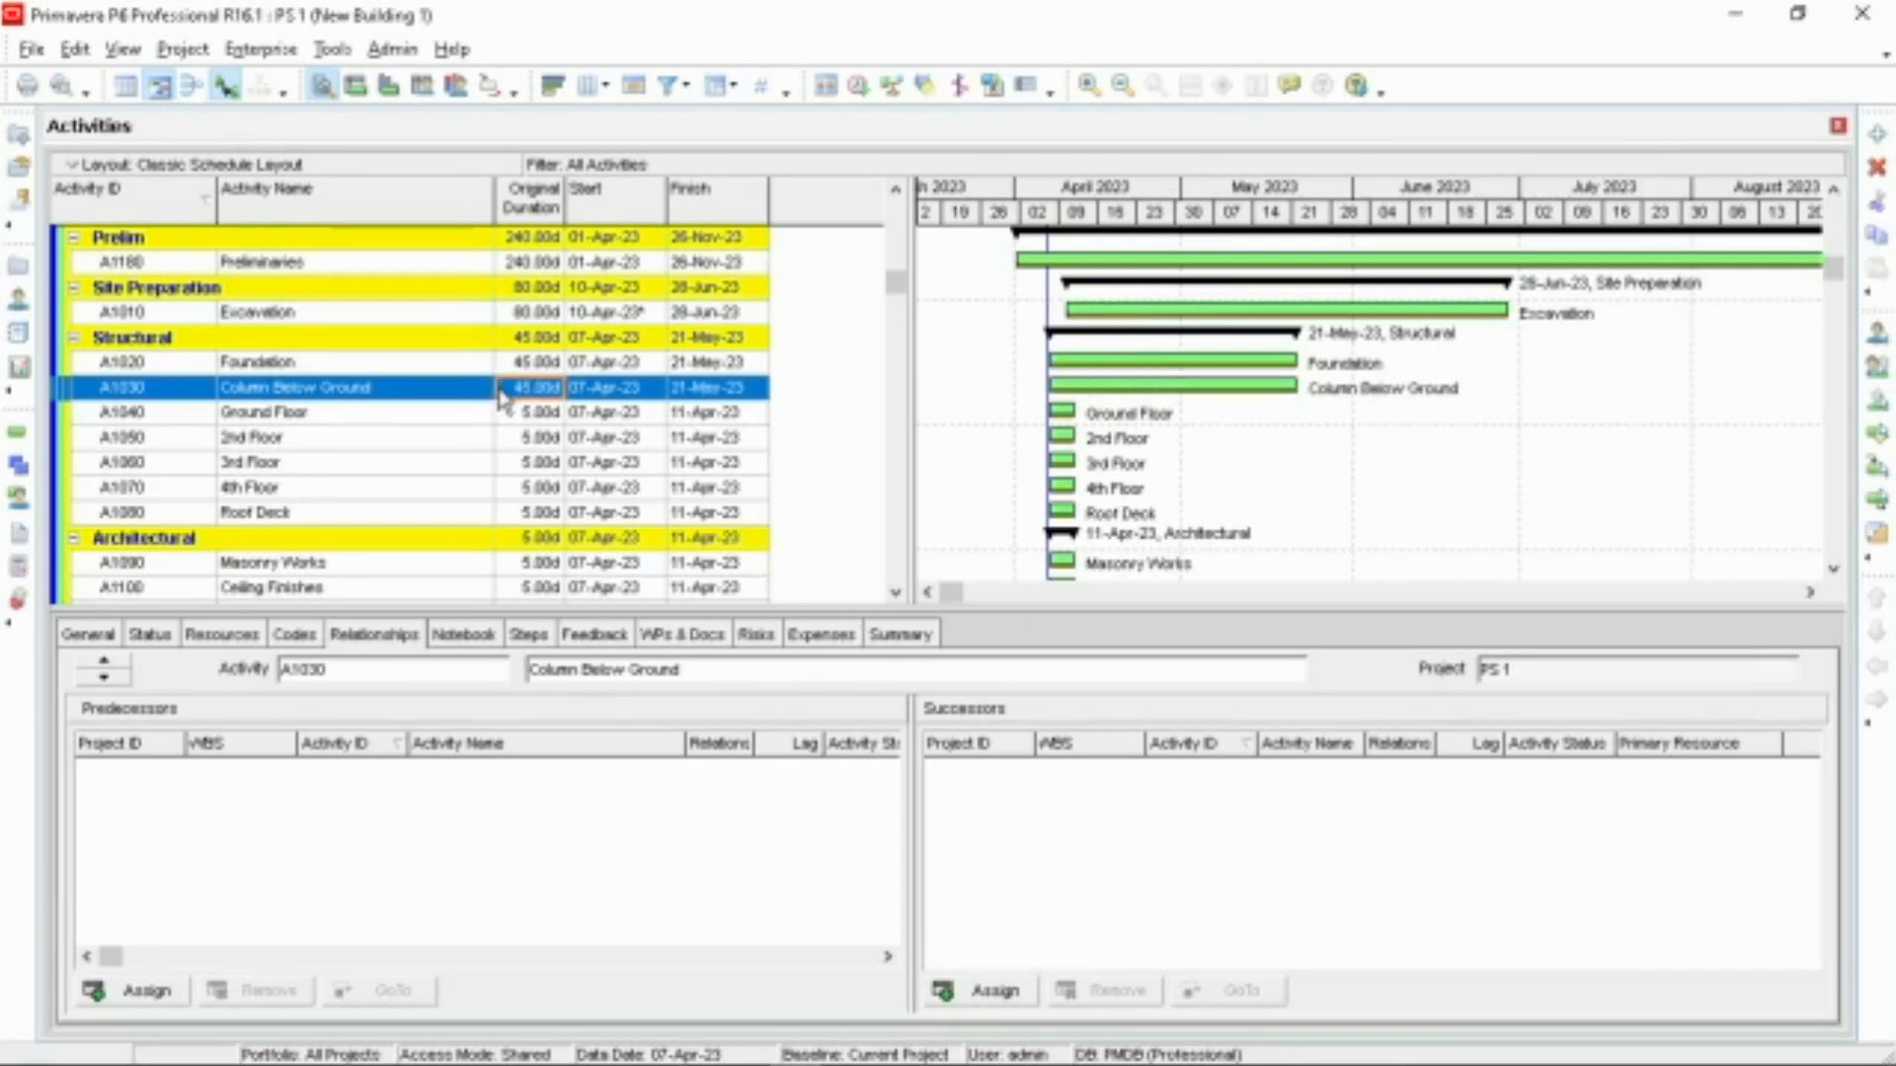
# Step: Set the original durations of the structural Ground Floor and 2nd Floor activities to 45 days each
pyautogui.click(513, 412)
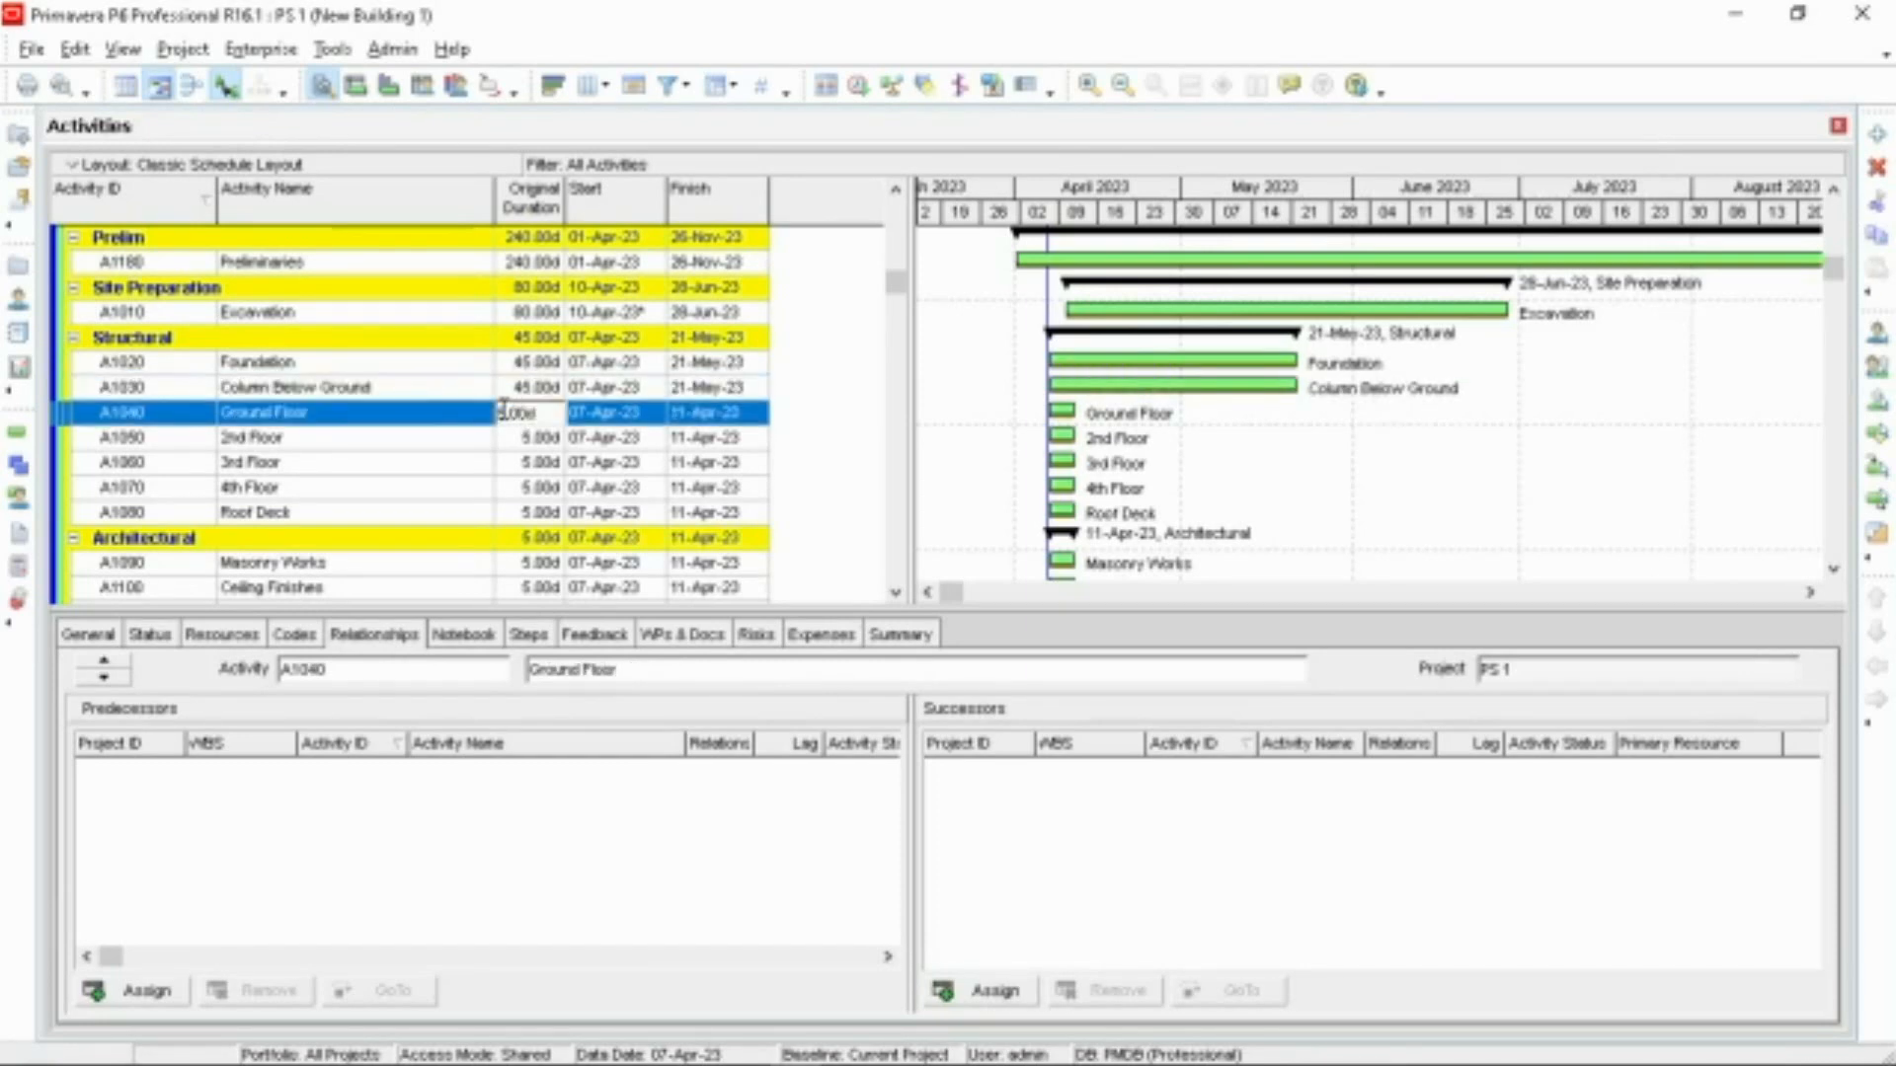
pyautogui.click(502, 412)
pyautogui.write('4')
pyautogui.press('Return')
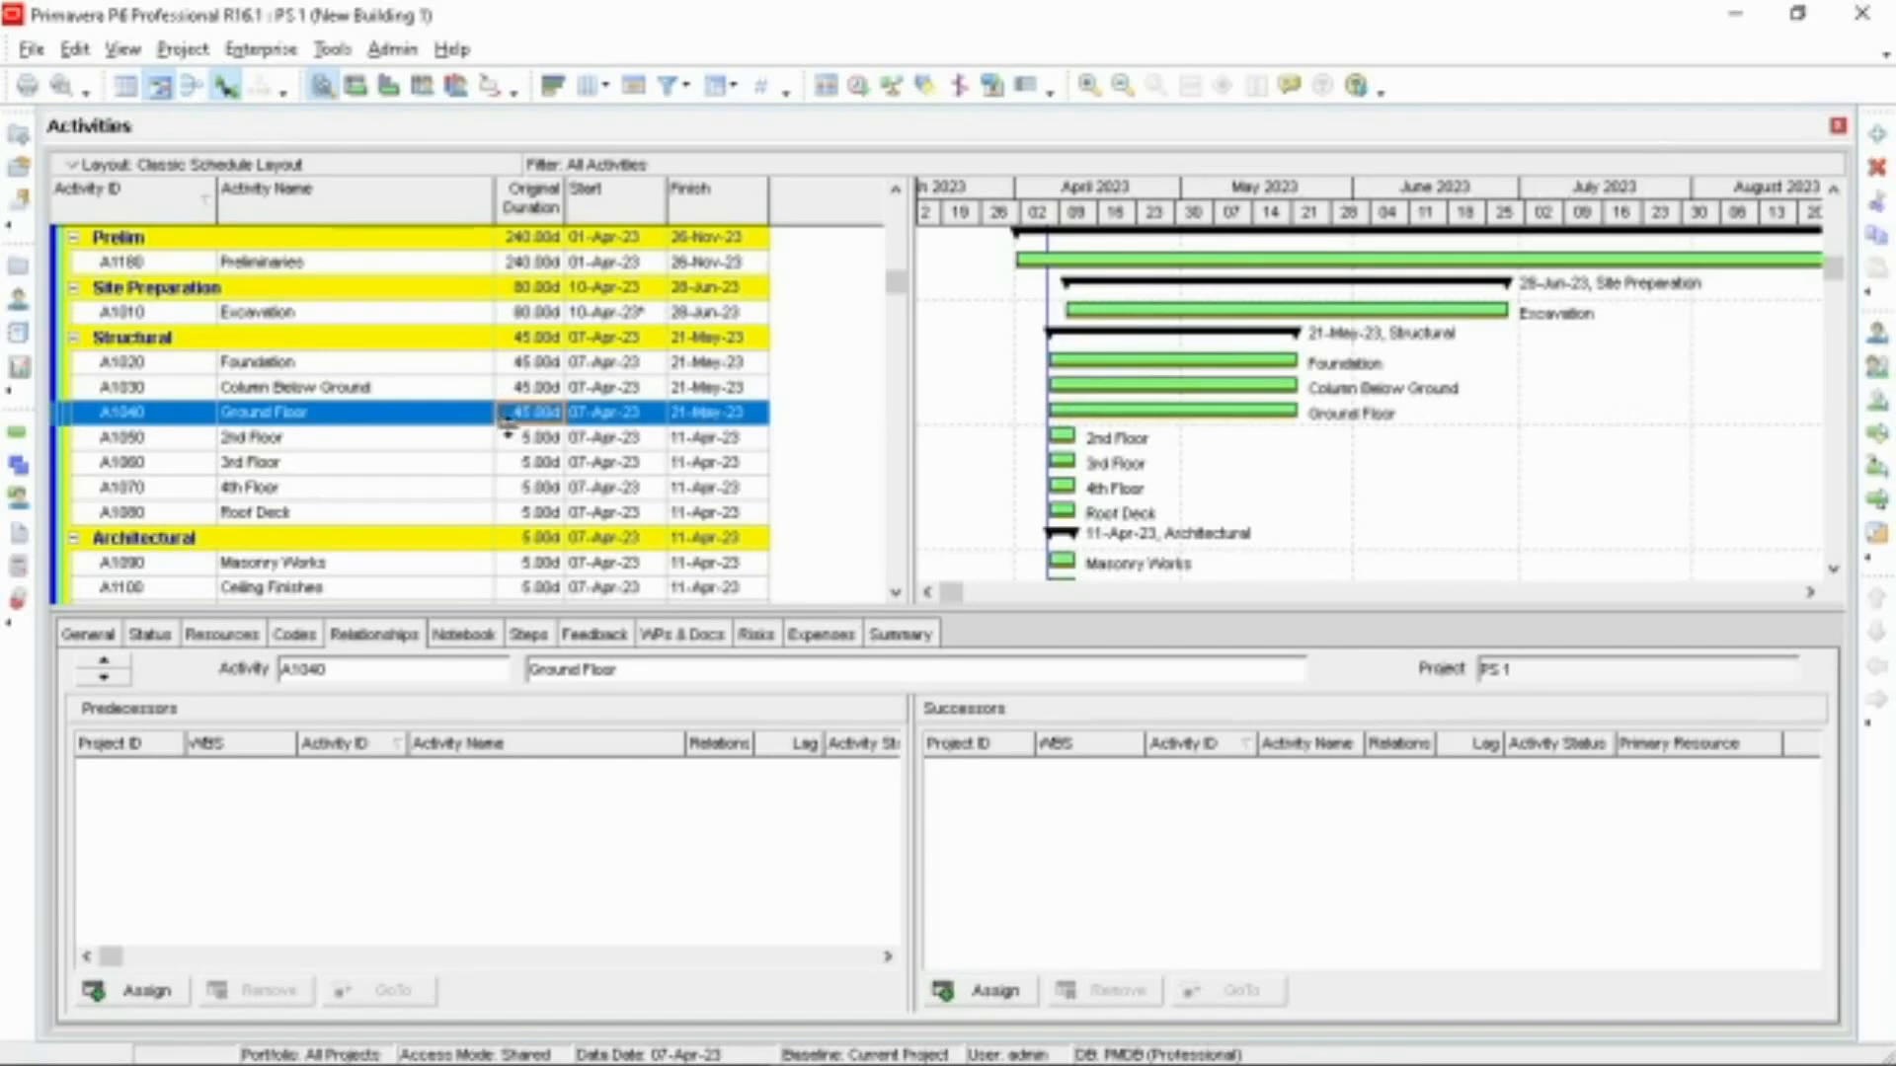
pyautogui.click(514, 438)
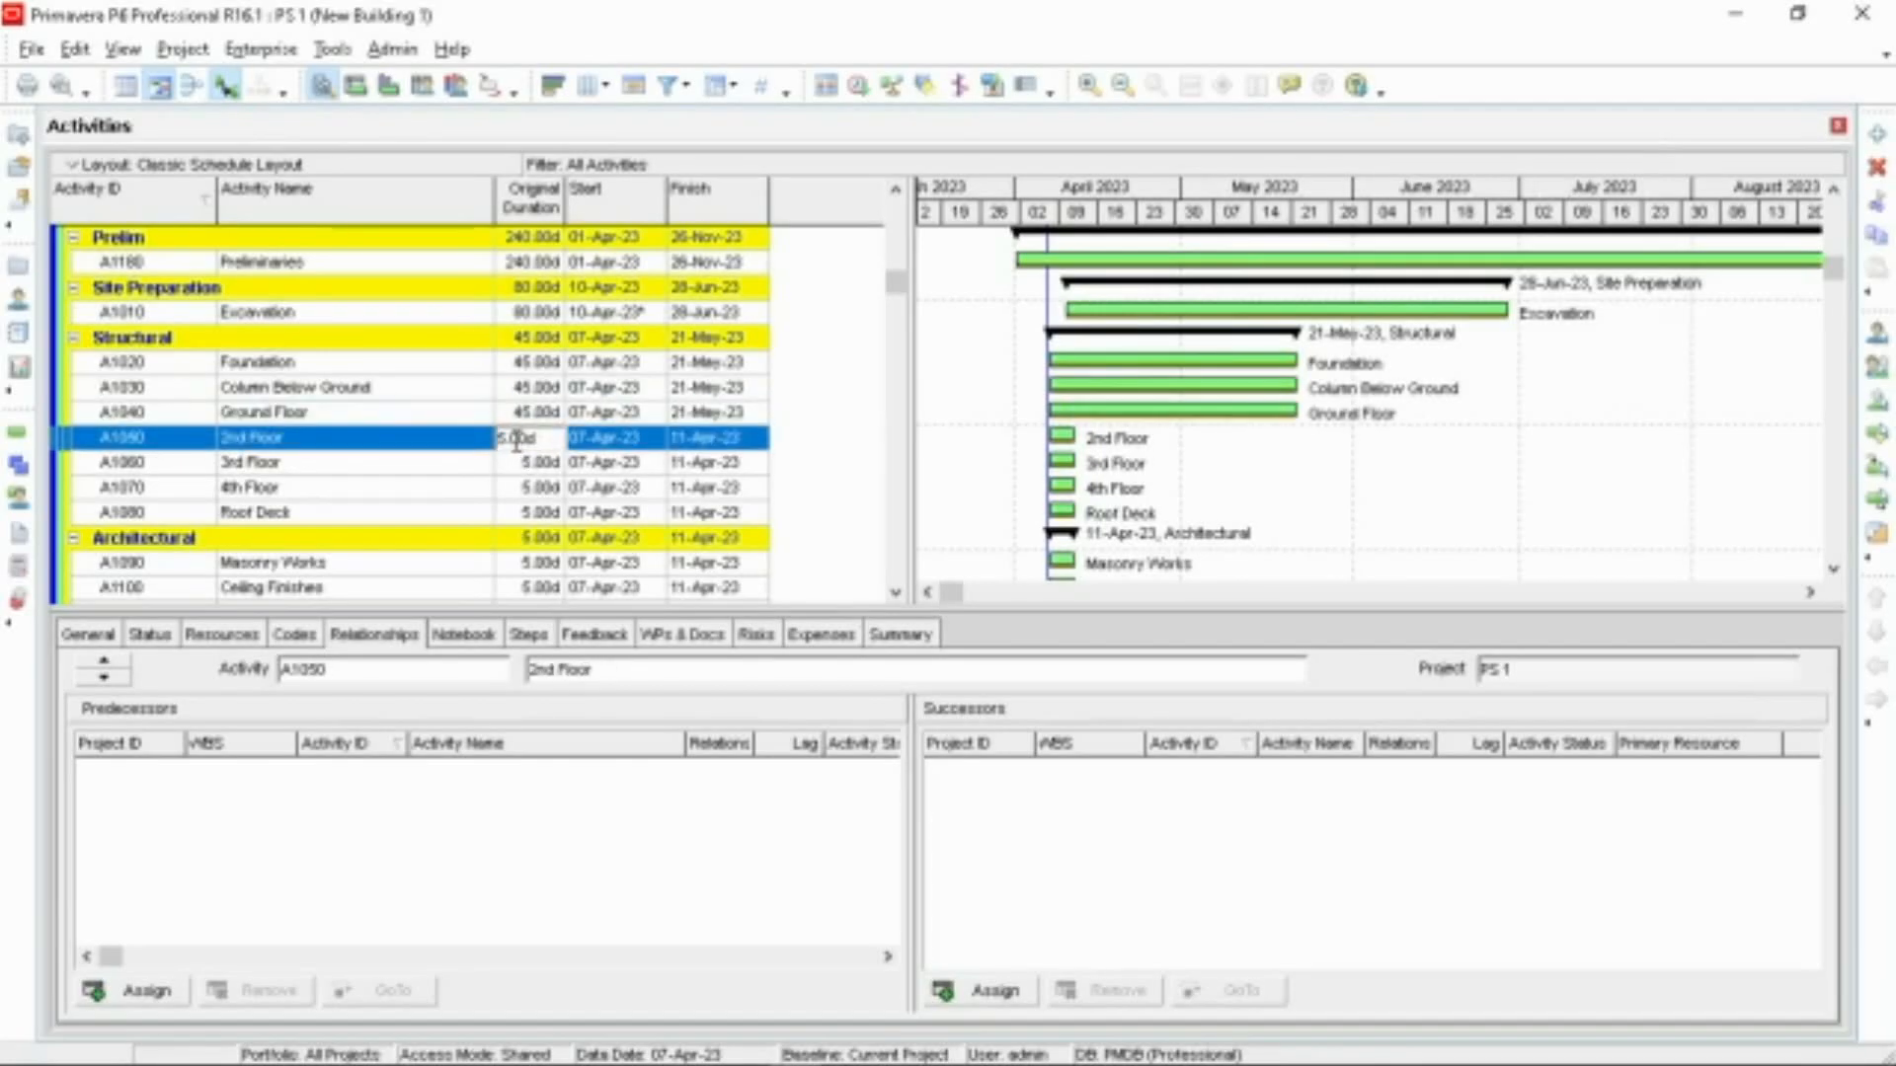
pyautogui.write('4')
pyautogui.press('Return')
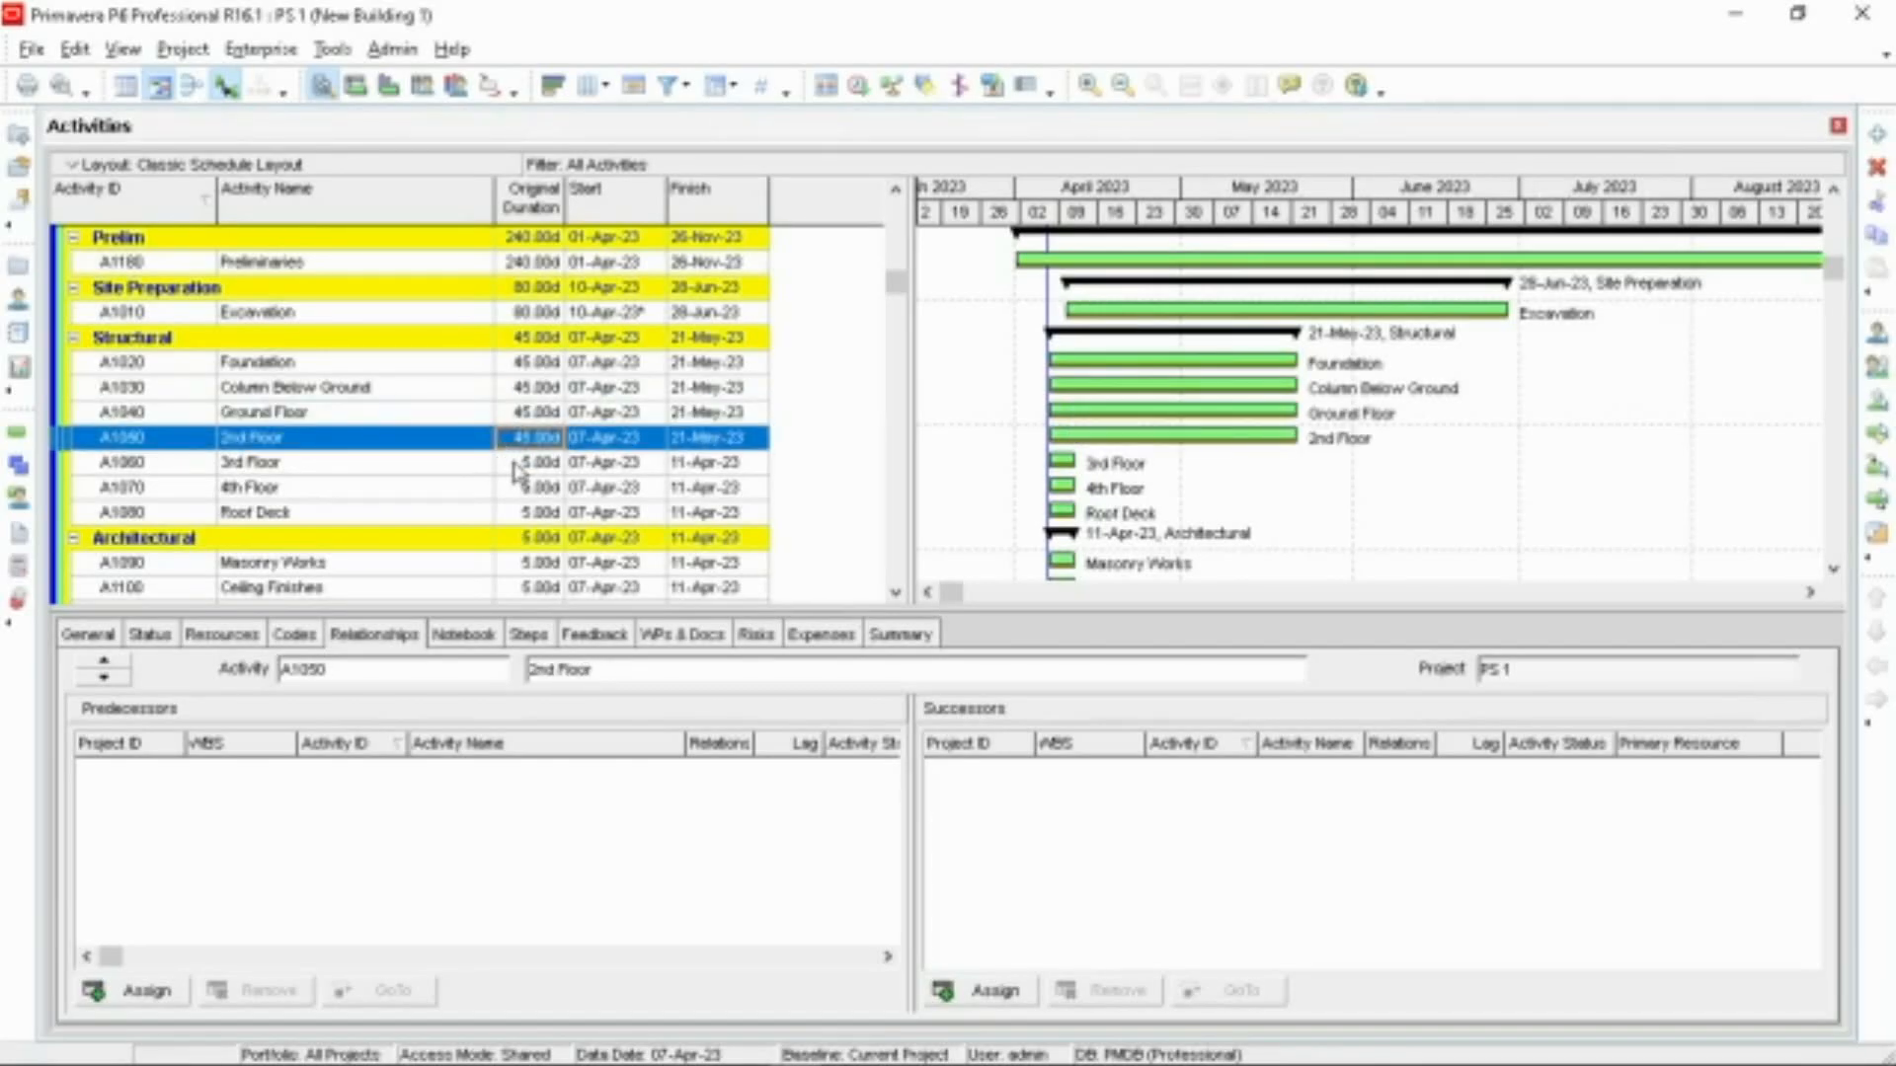
# Step: Set the original durations of the structural 3rd Floor and 4th Floor activities to 45 days each
pyautogui.click(515, 463)
pyautogui.write('4')
pyautogui.press('Return')
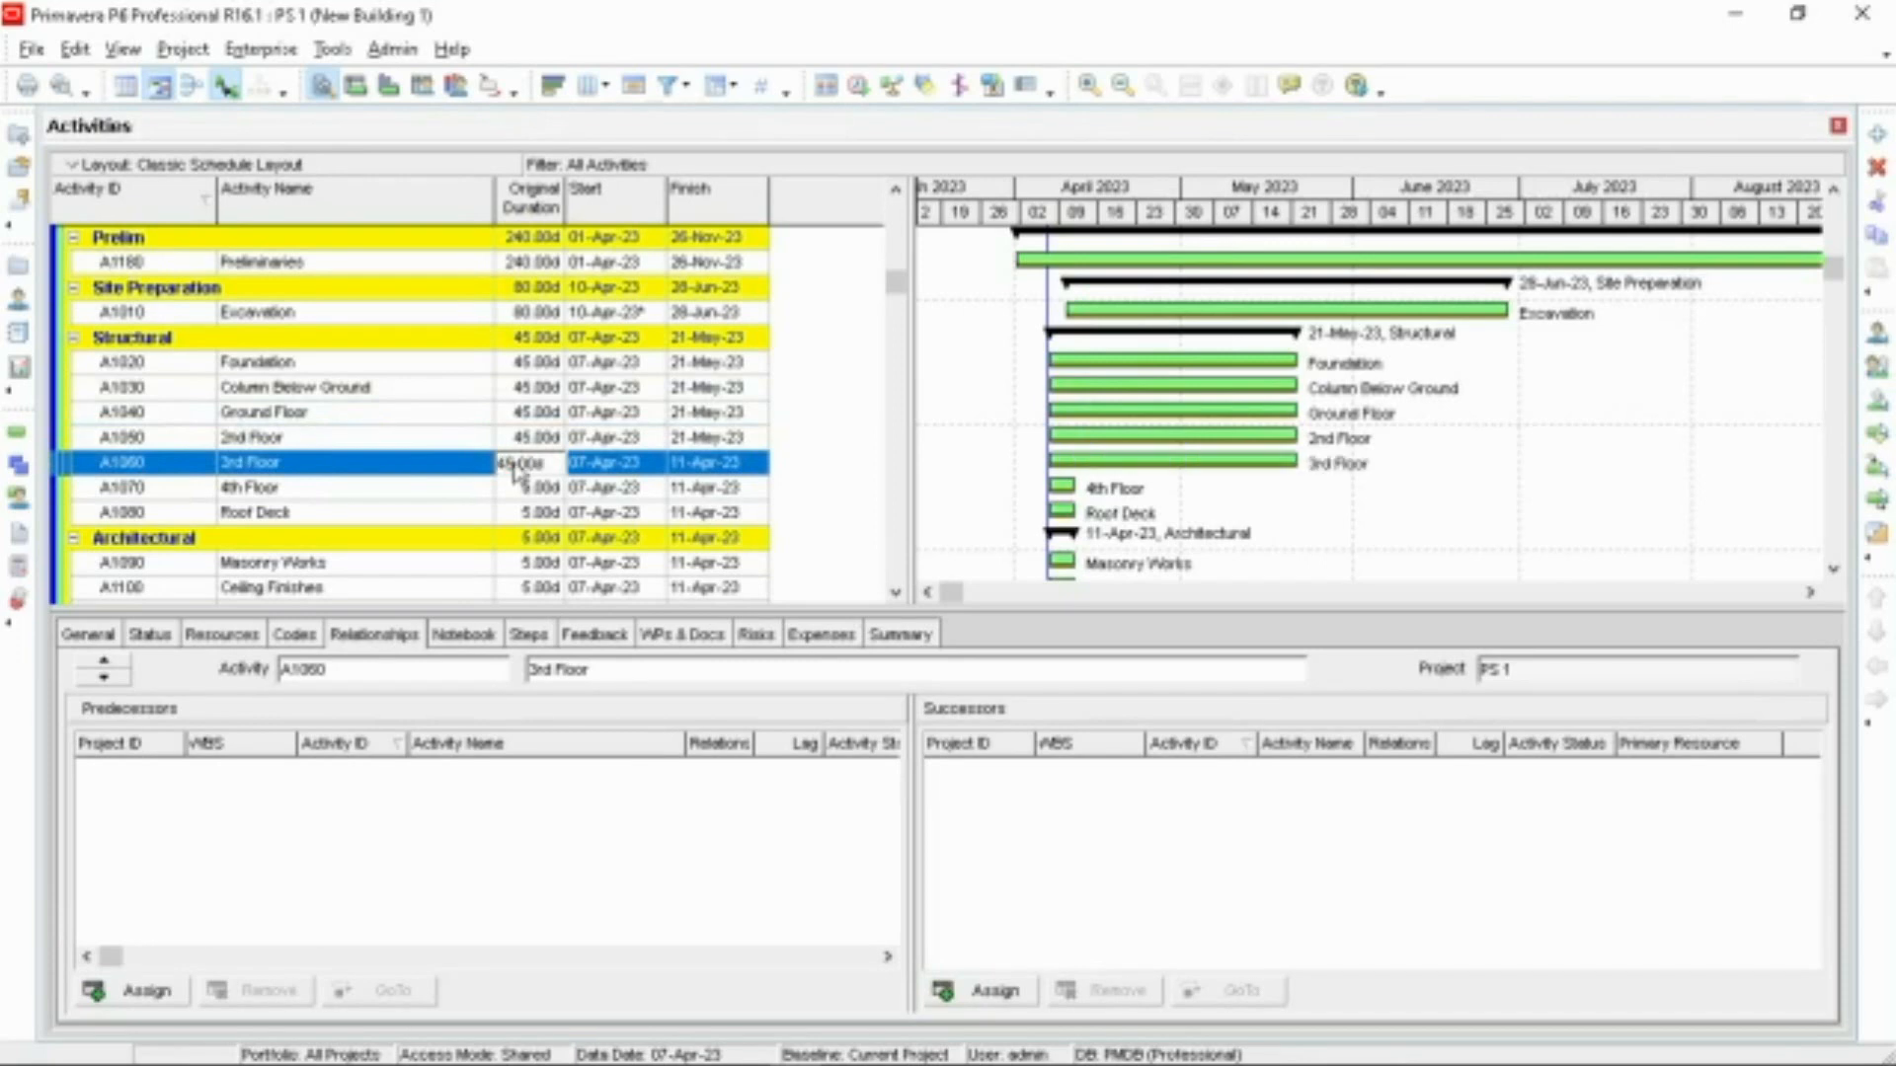
pyautogui.click(515, 490)
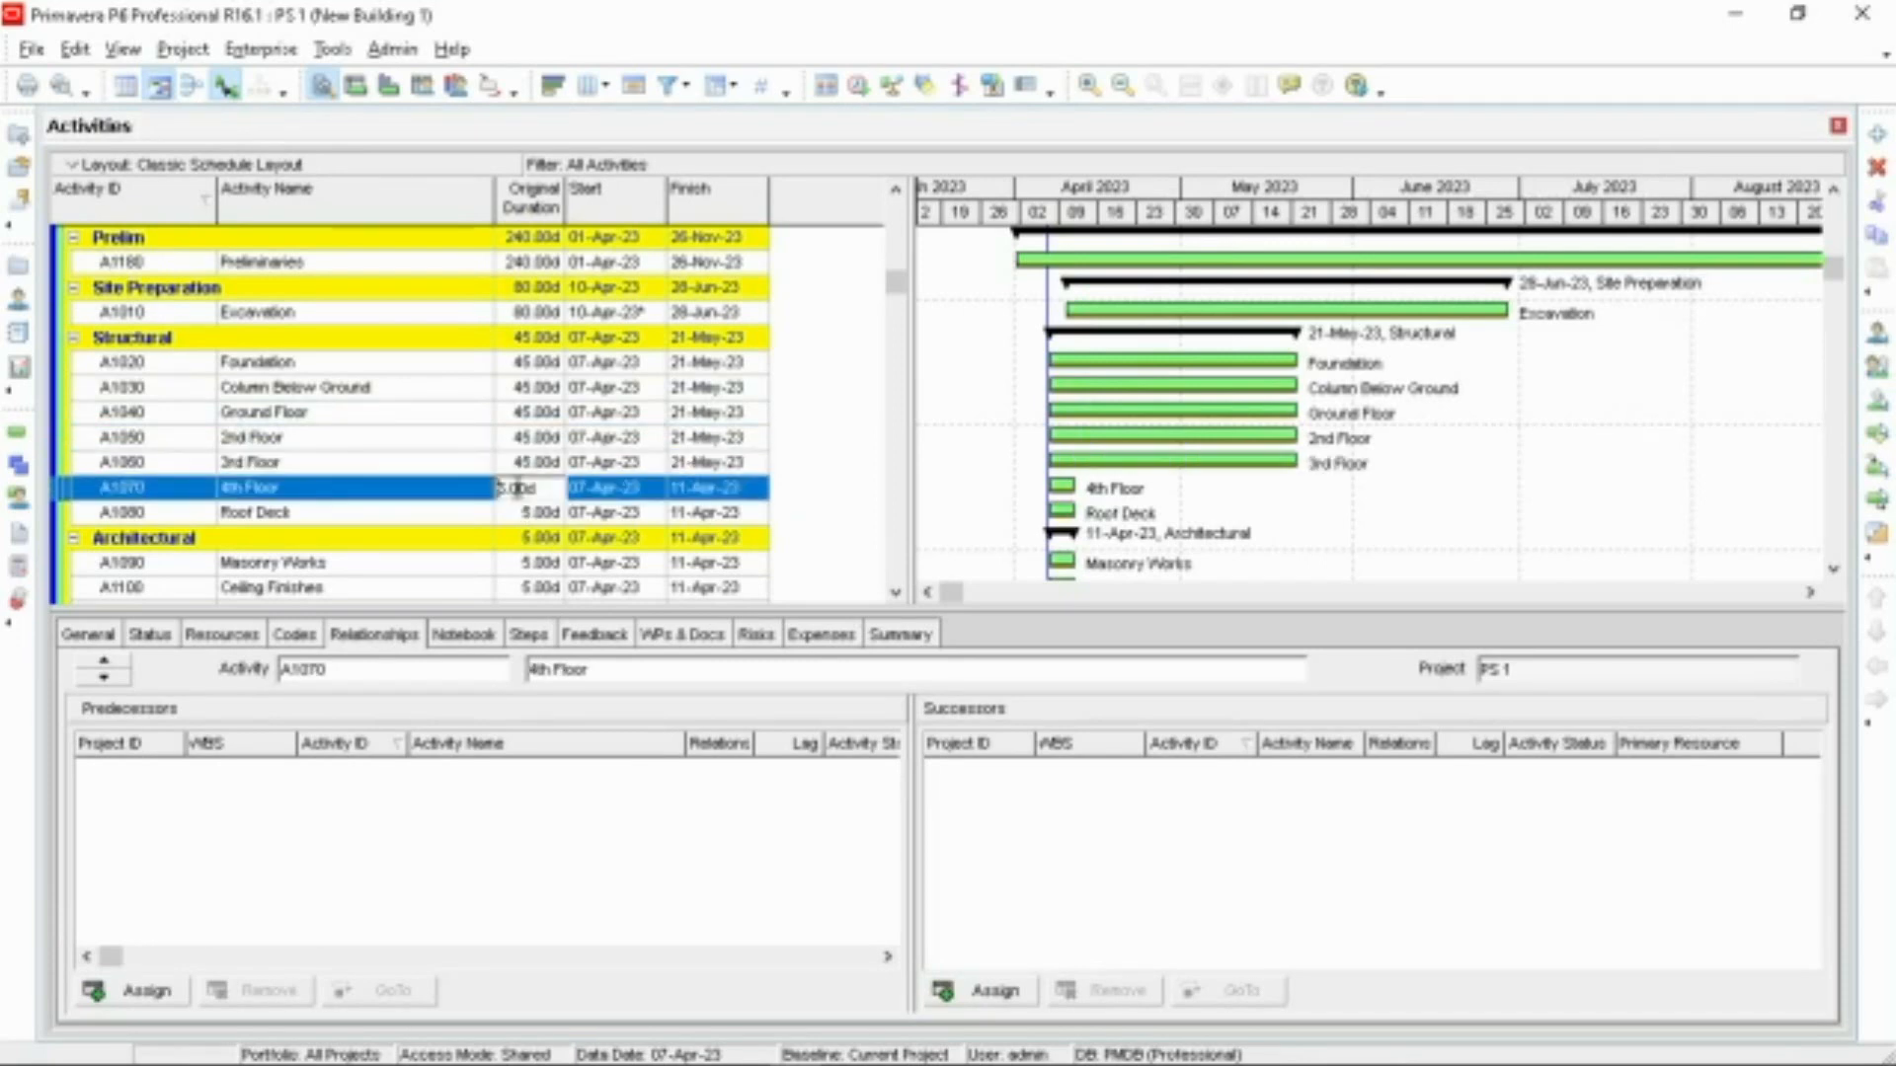
pyautogui.write('4')
pyautogui.press('Return')
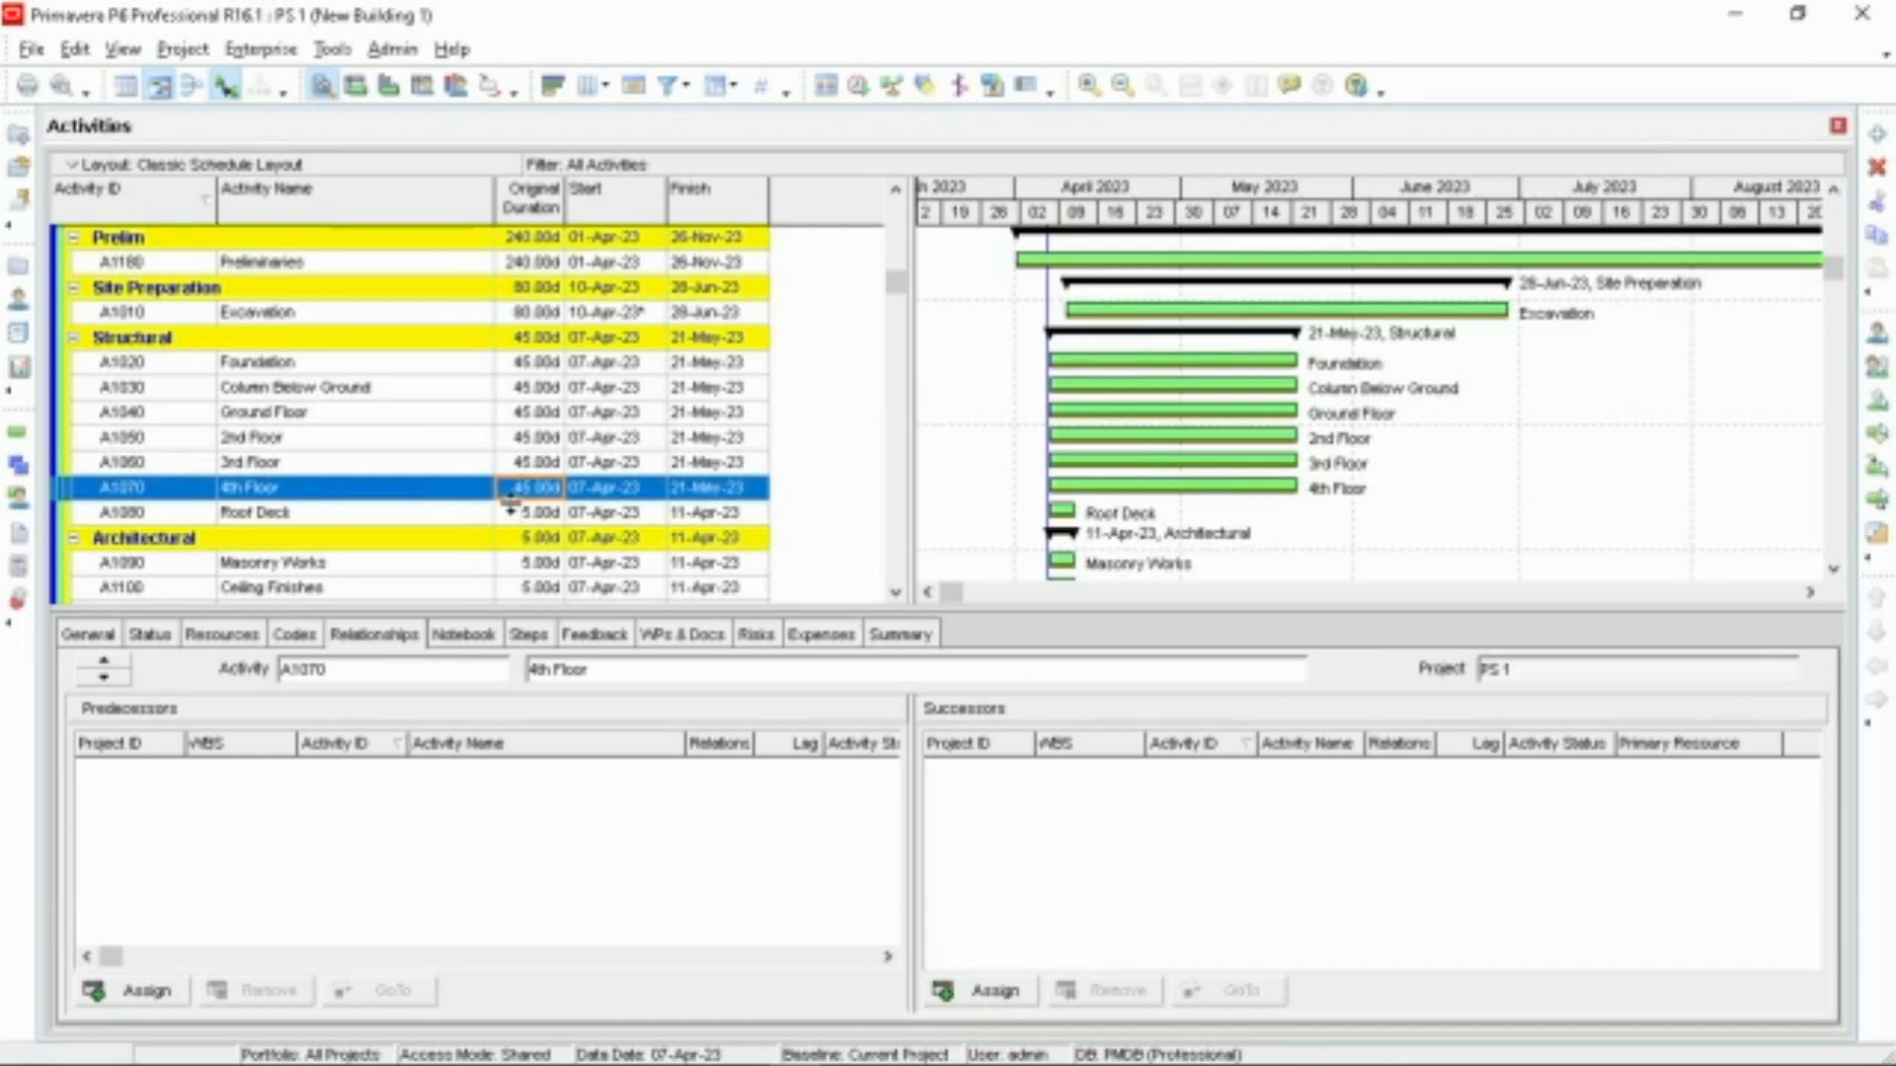
# Step: Set the original duration of the structural Roof Deck activity to 45 days
pyautogui.click(514, 513)
pyautogui.write('4')
pyautogui.press('Return')
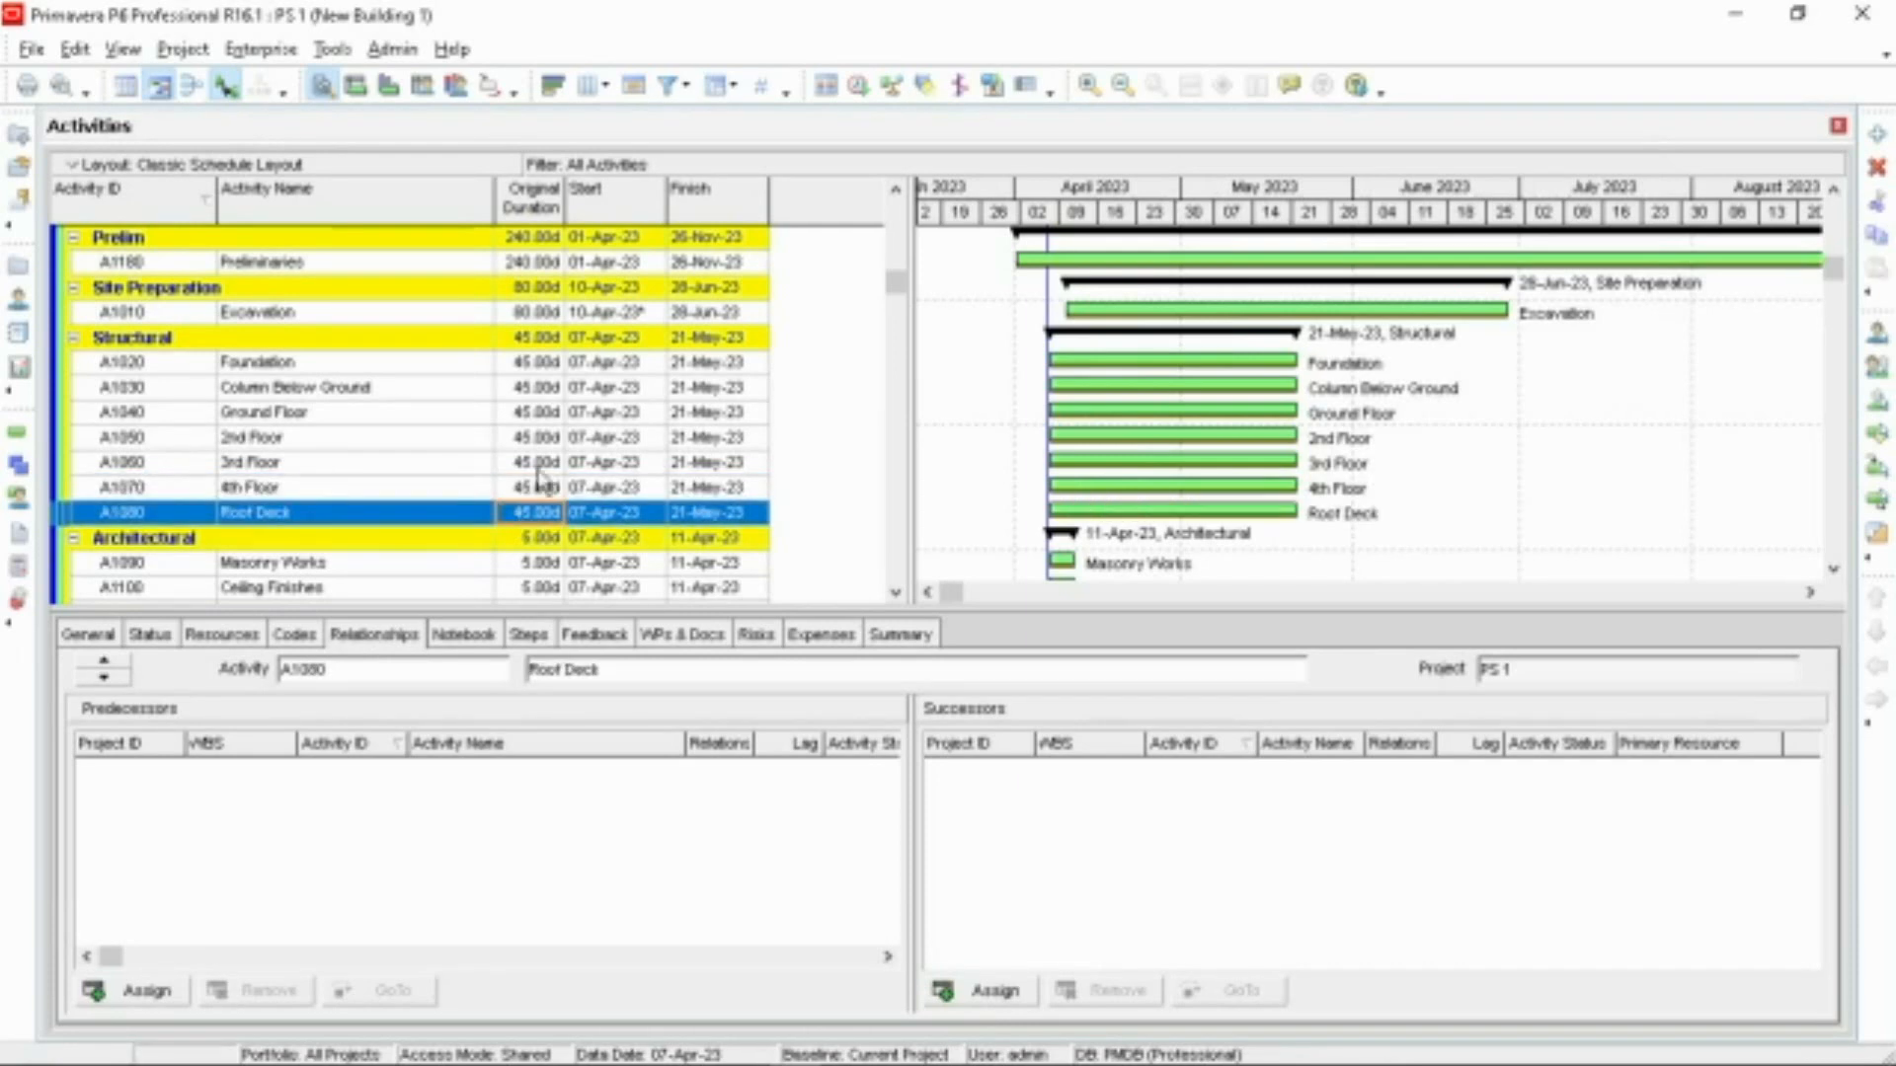
# Step: Set the original duration of the Masonry Works activity under Architectural to 55 days
pyautogui.scroll(-1, 541, 482)
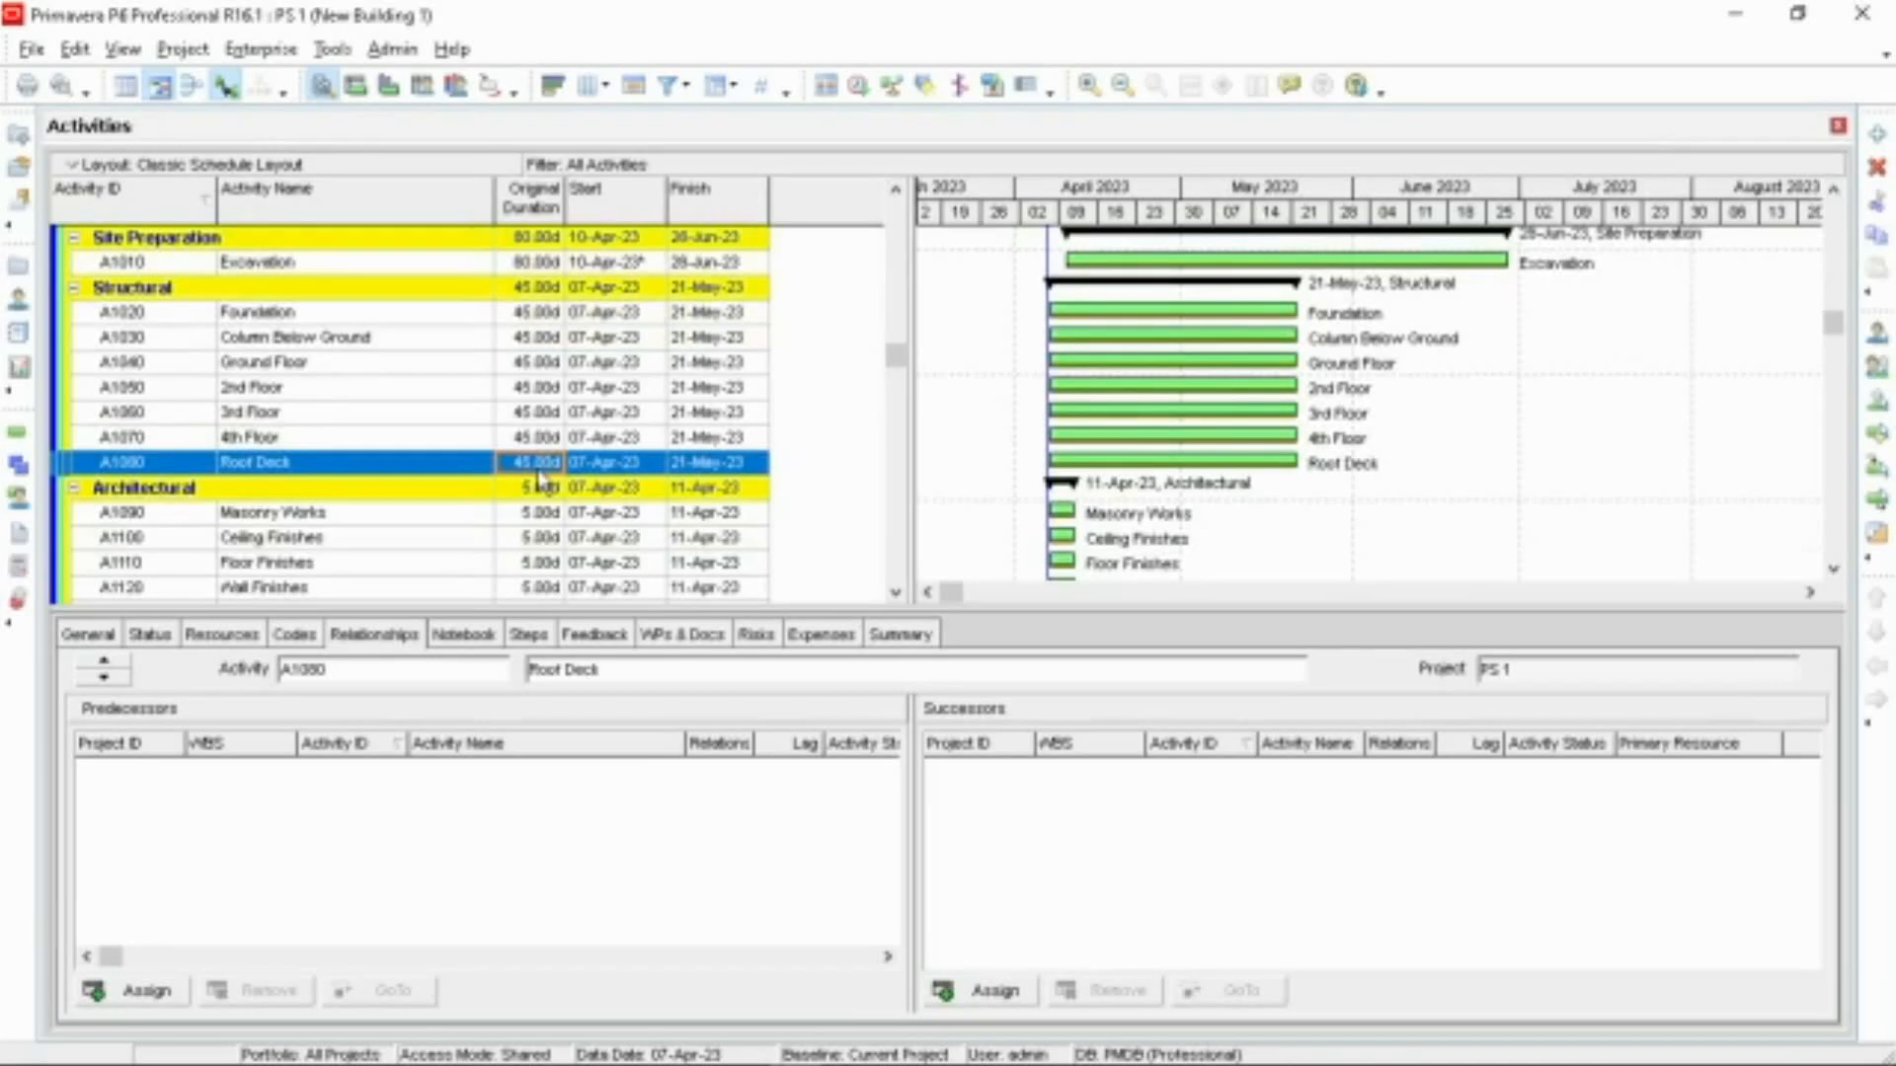
pyautogui.scroll(-1, 541, 482)
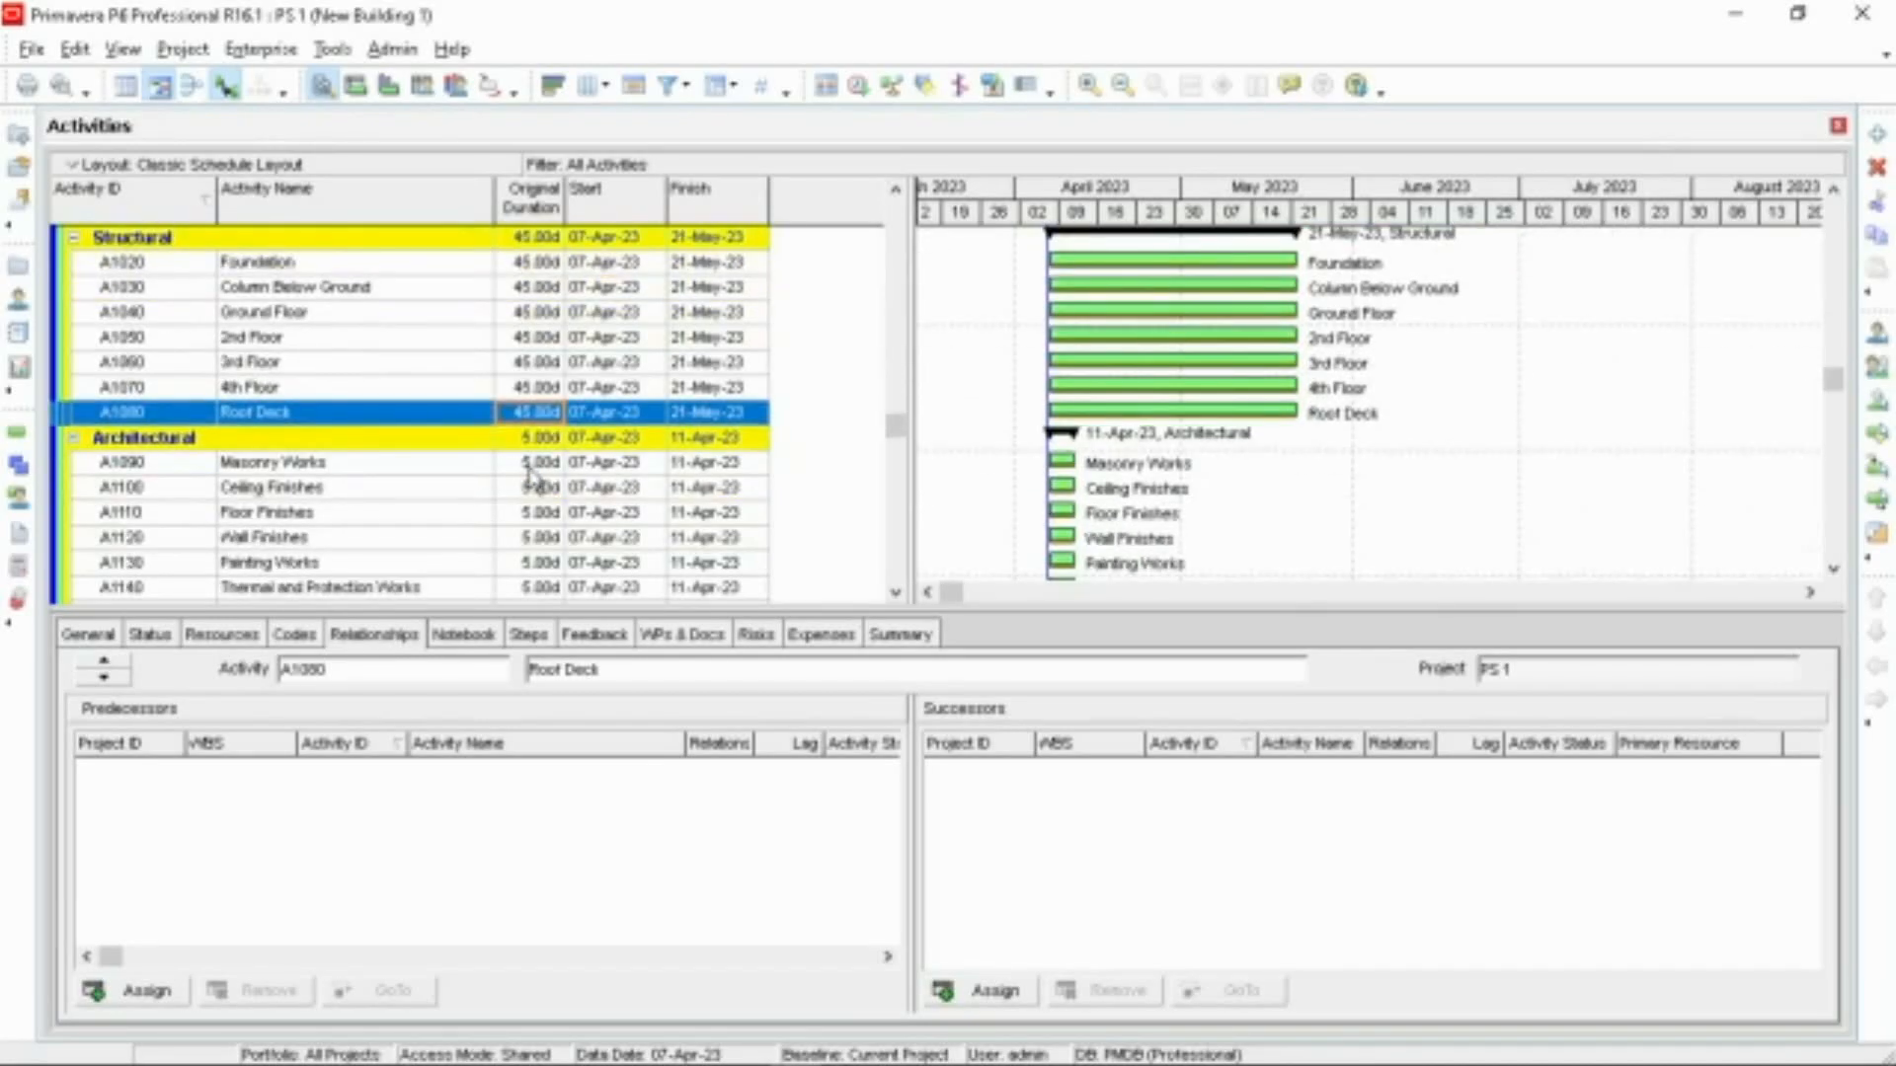
pyautogui.click(522, 466)
pyautogui.click(521, 469)
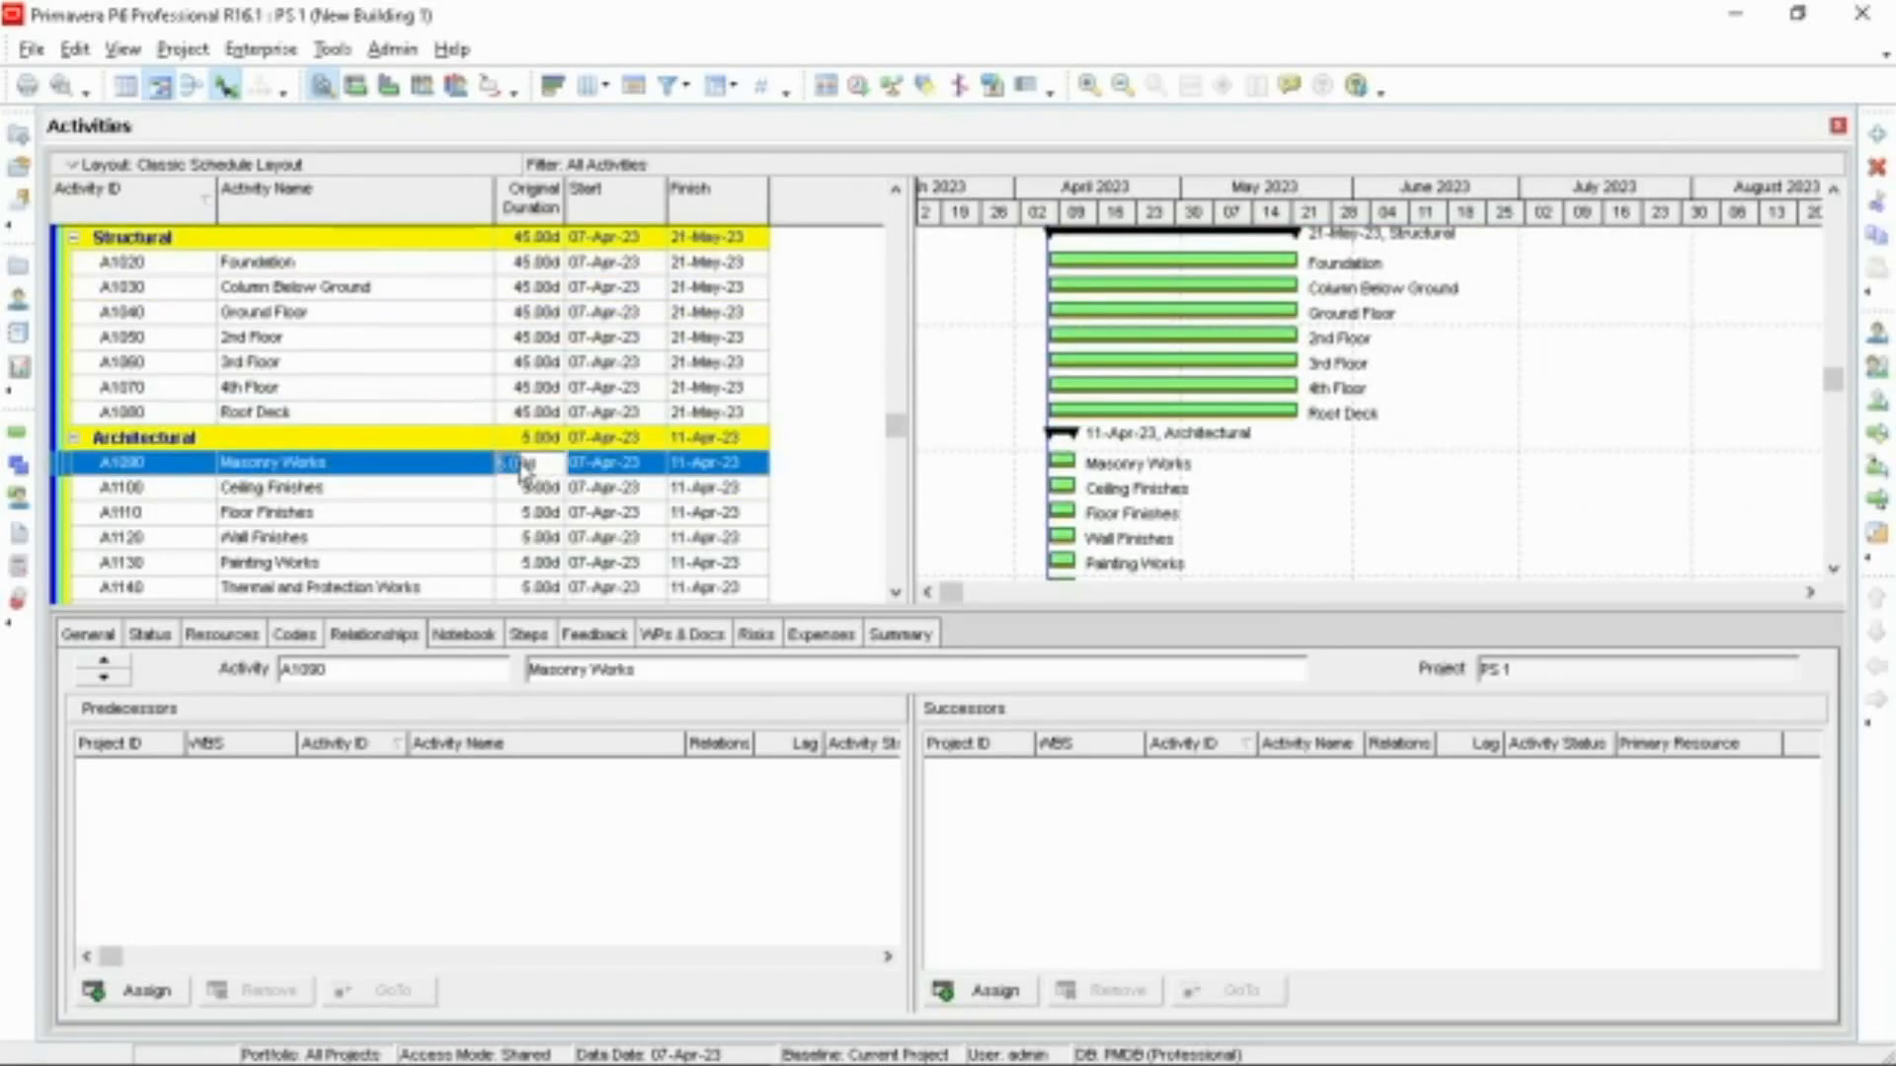
pyautogui.write('5')
pyautogui.press('Return')
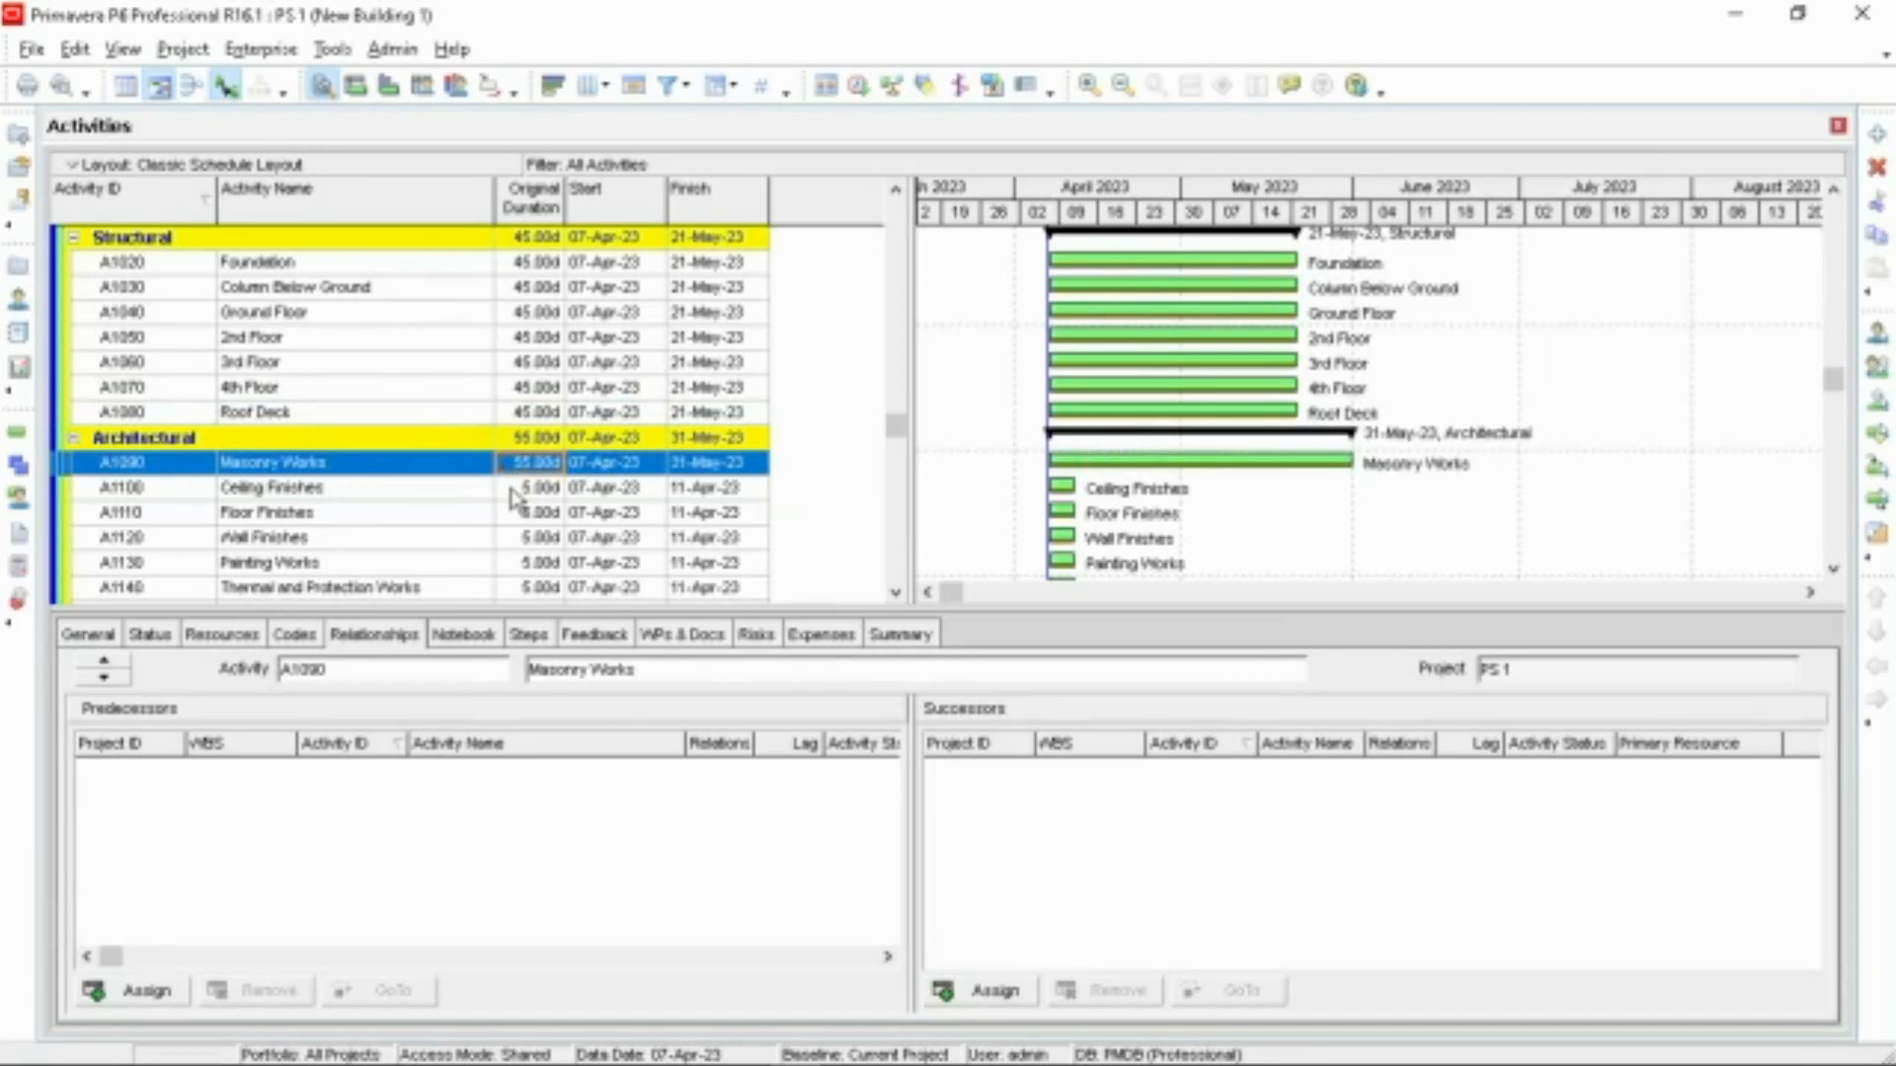
# Step: Set the original durations of the Ceiling Finishes and Floor Finishes activities to 155 days each
pyautogui.click(516, 490)
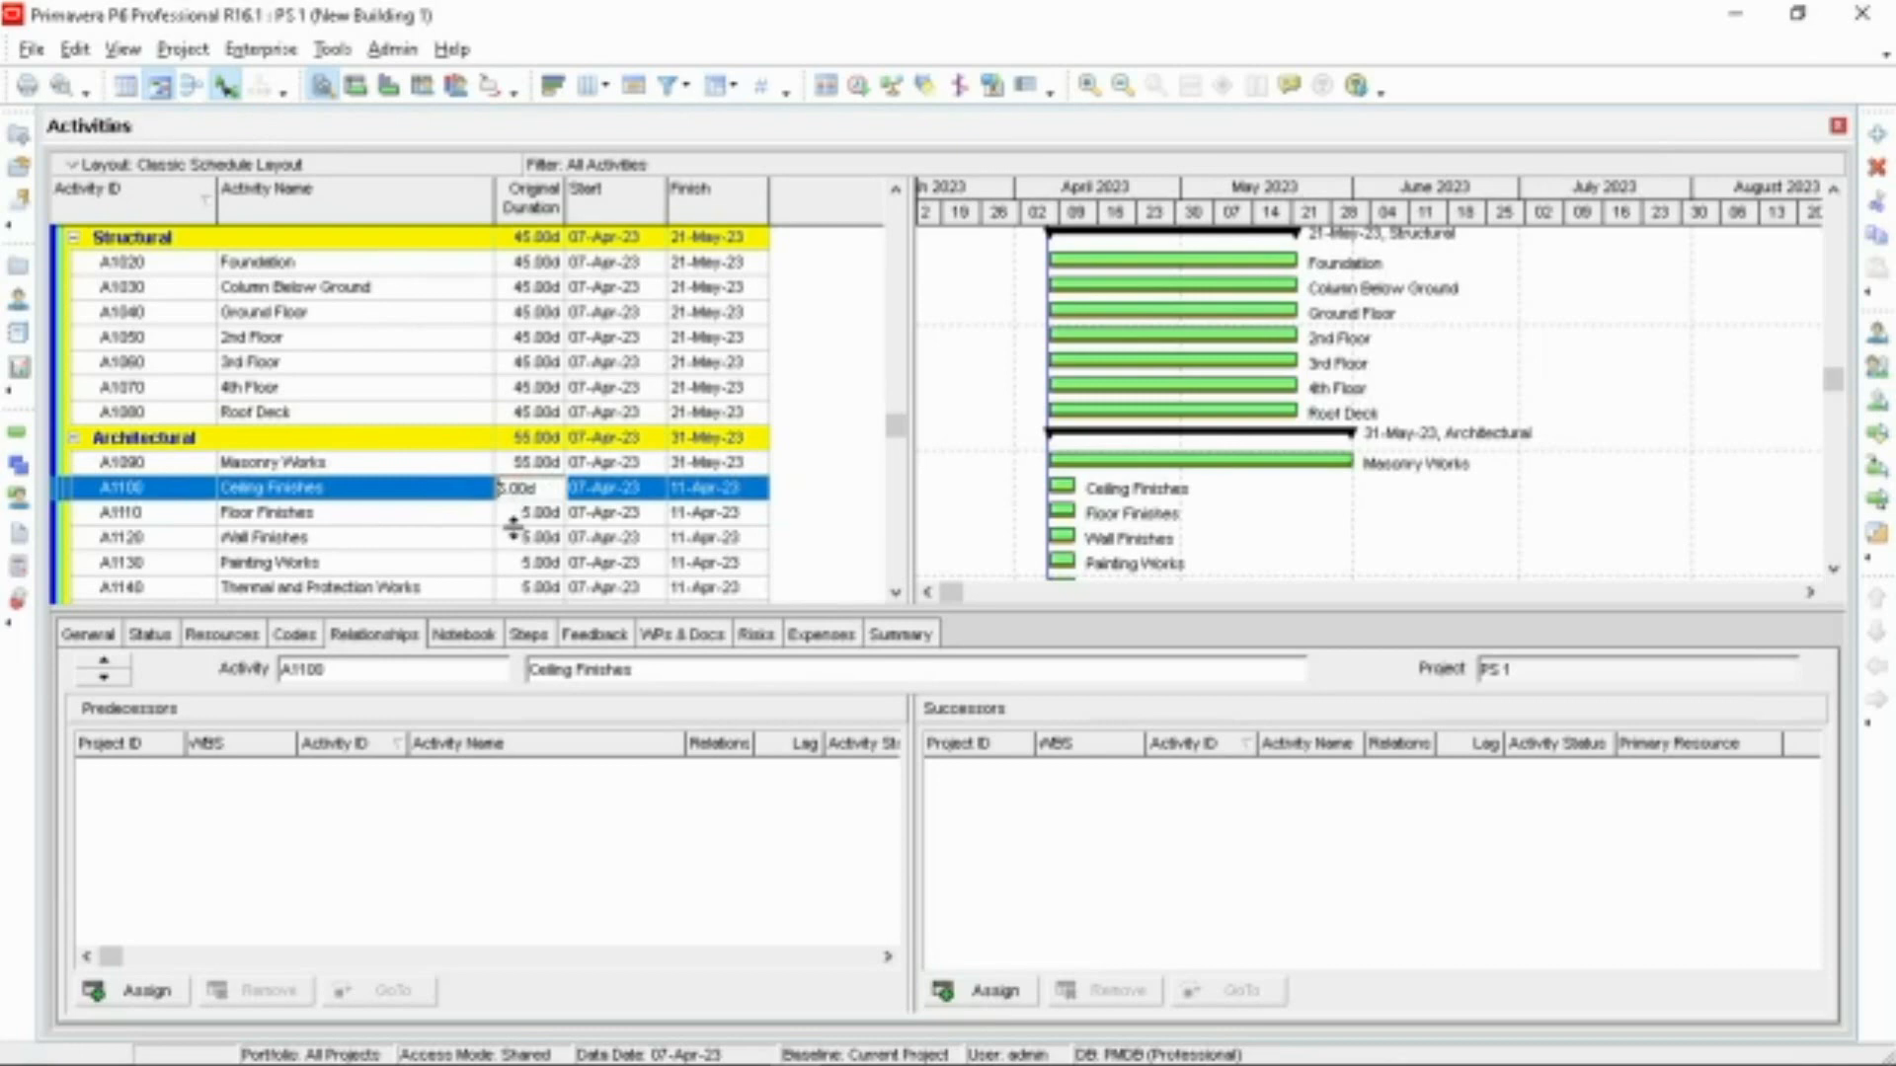
pyautogui.write('15')
pyautogui.press('Return')
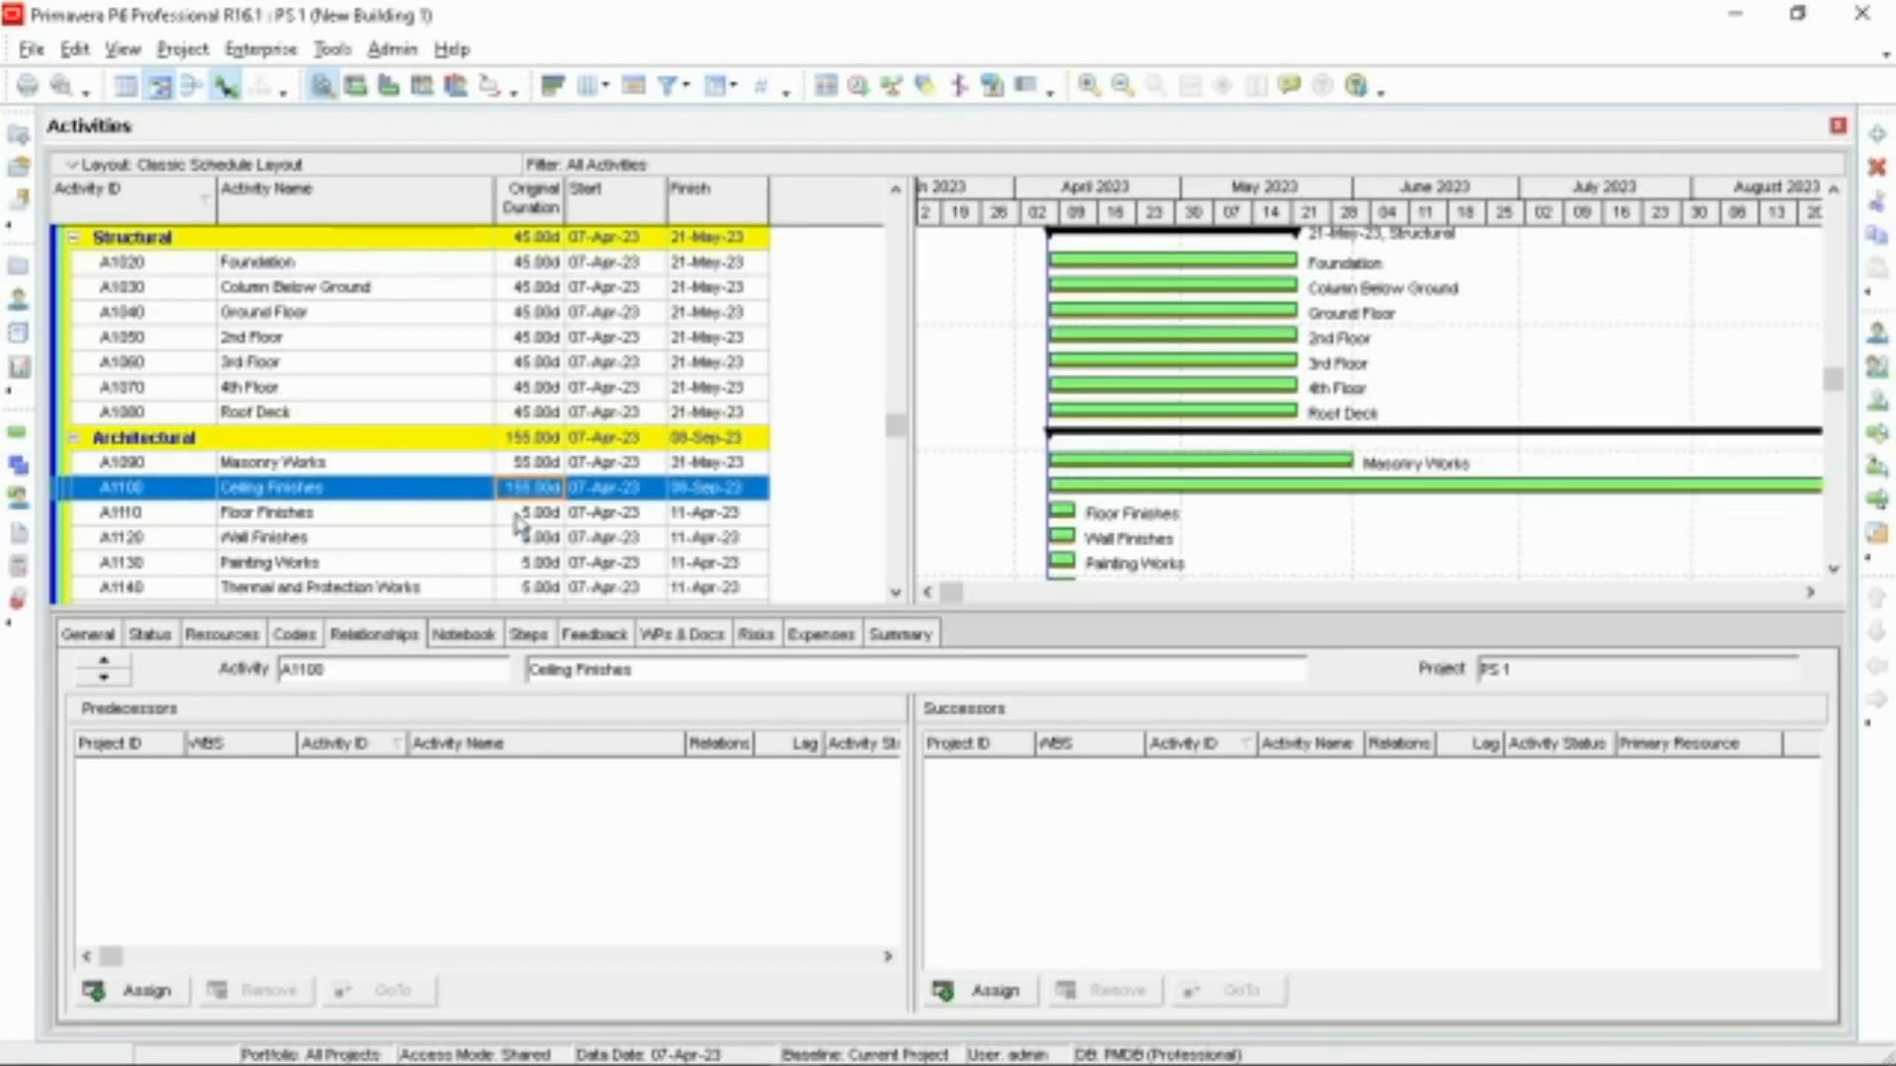
pyautogui.click(518, 514)
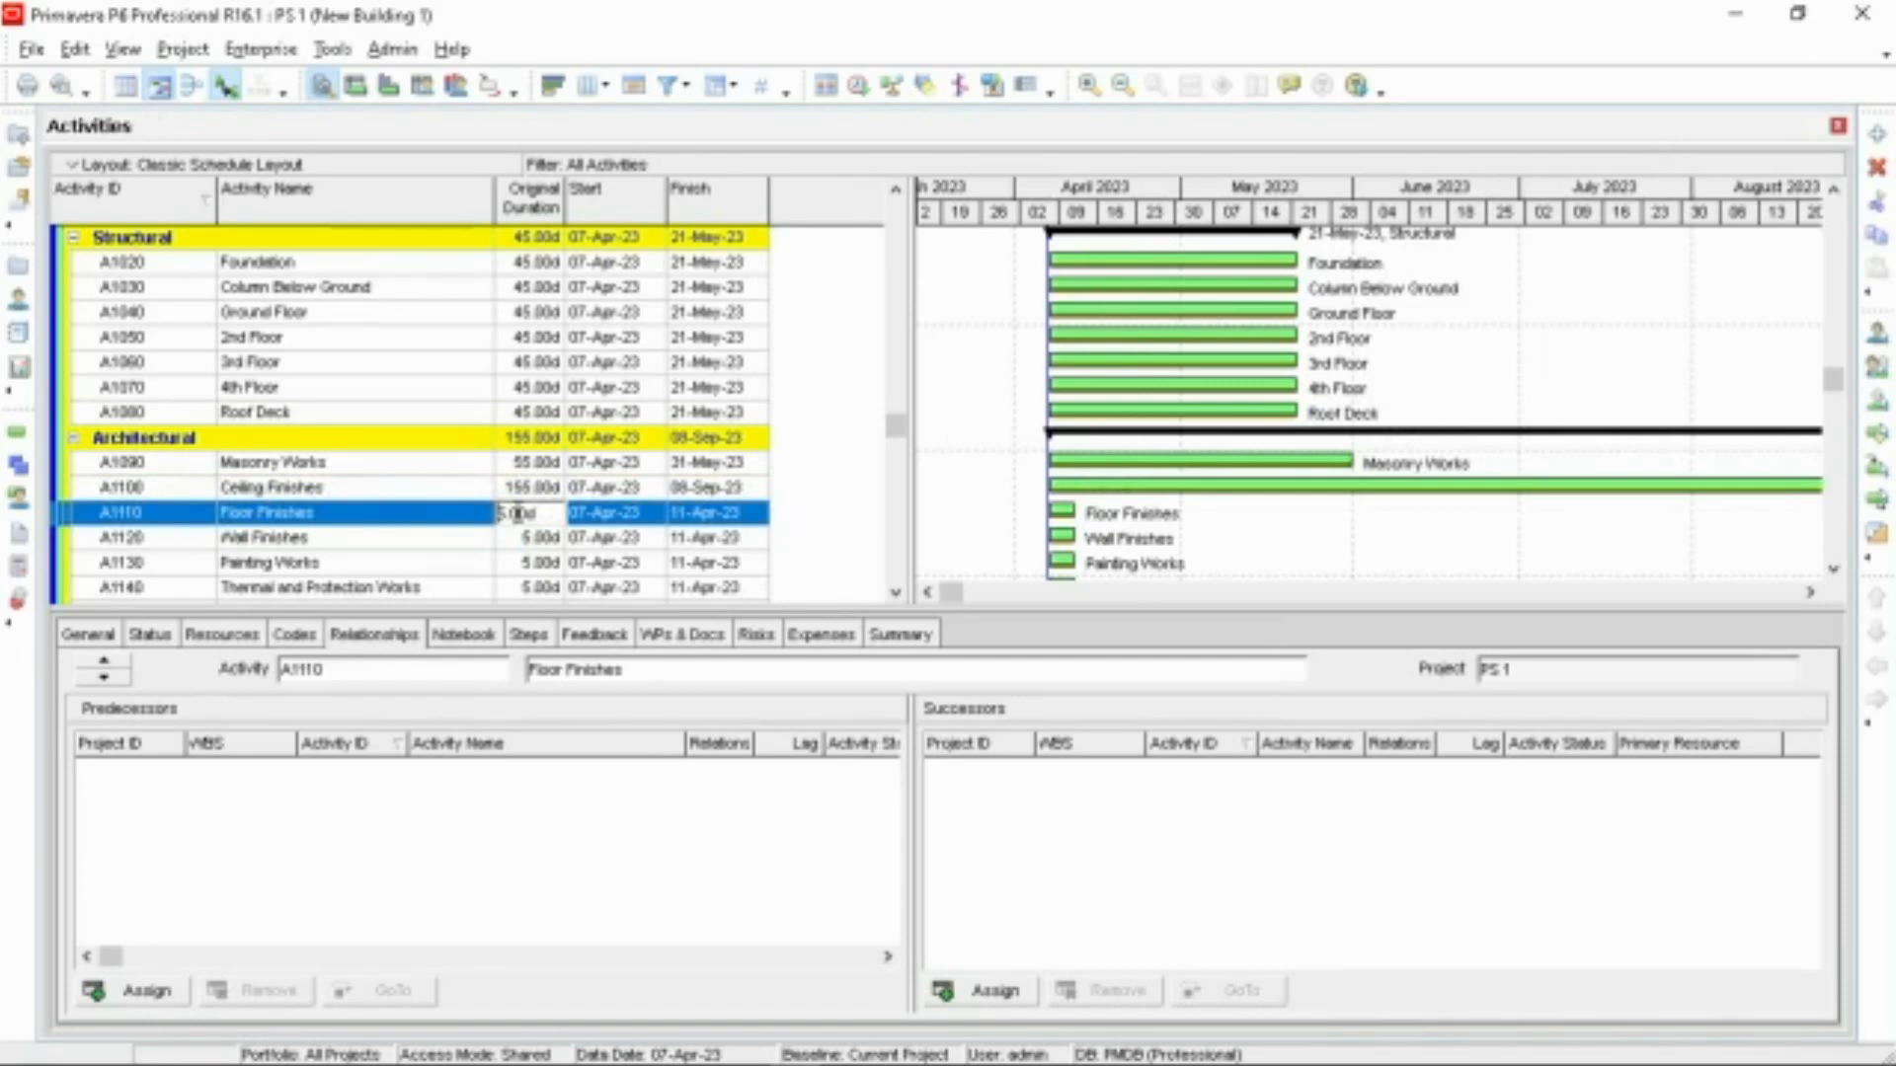
pyautogui.write('155')
pyautogui.press('Return')
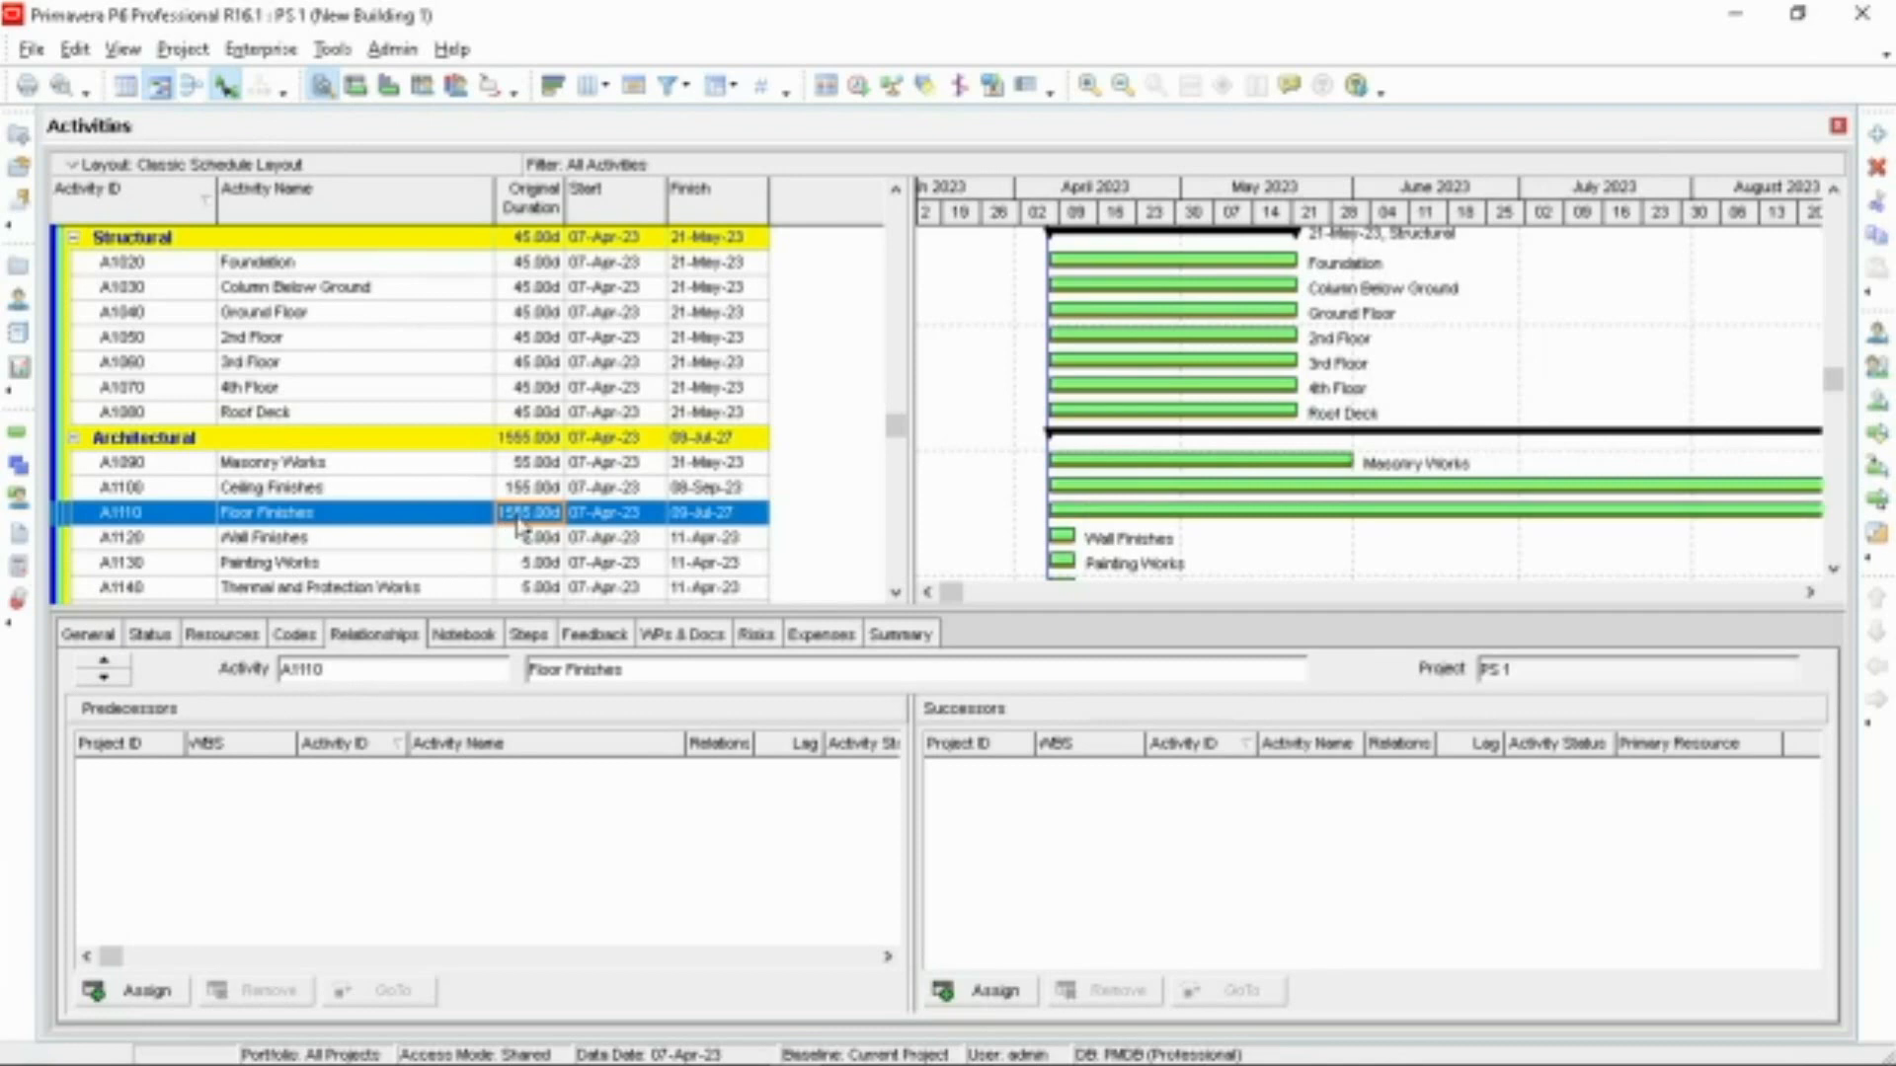
pyautogui.click(518, 516)
pyautogui.press('BackSpace')
# Step: Set the original duration of the Wall Finishes activity under Architectural to 75 days
pyautogui.click(515, 549)
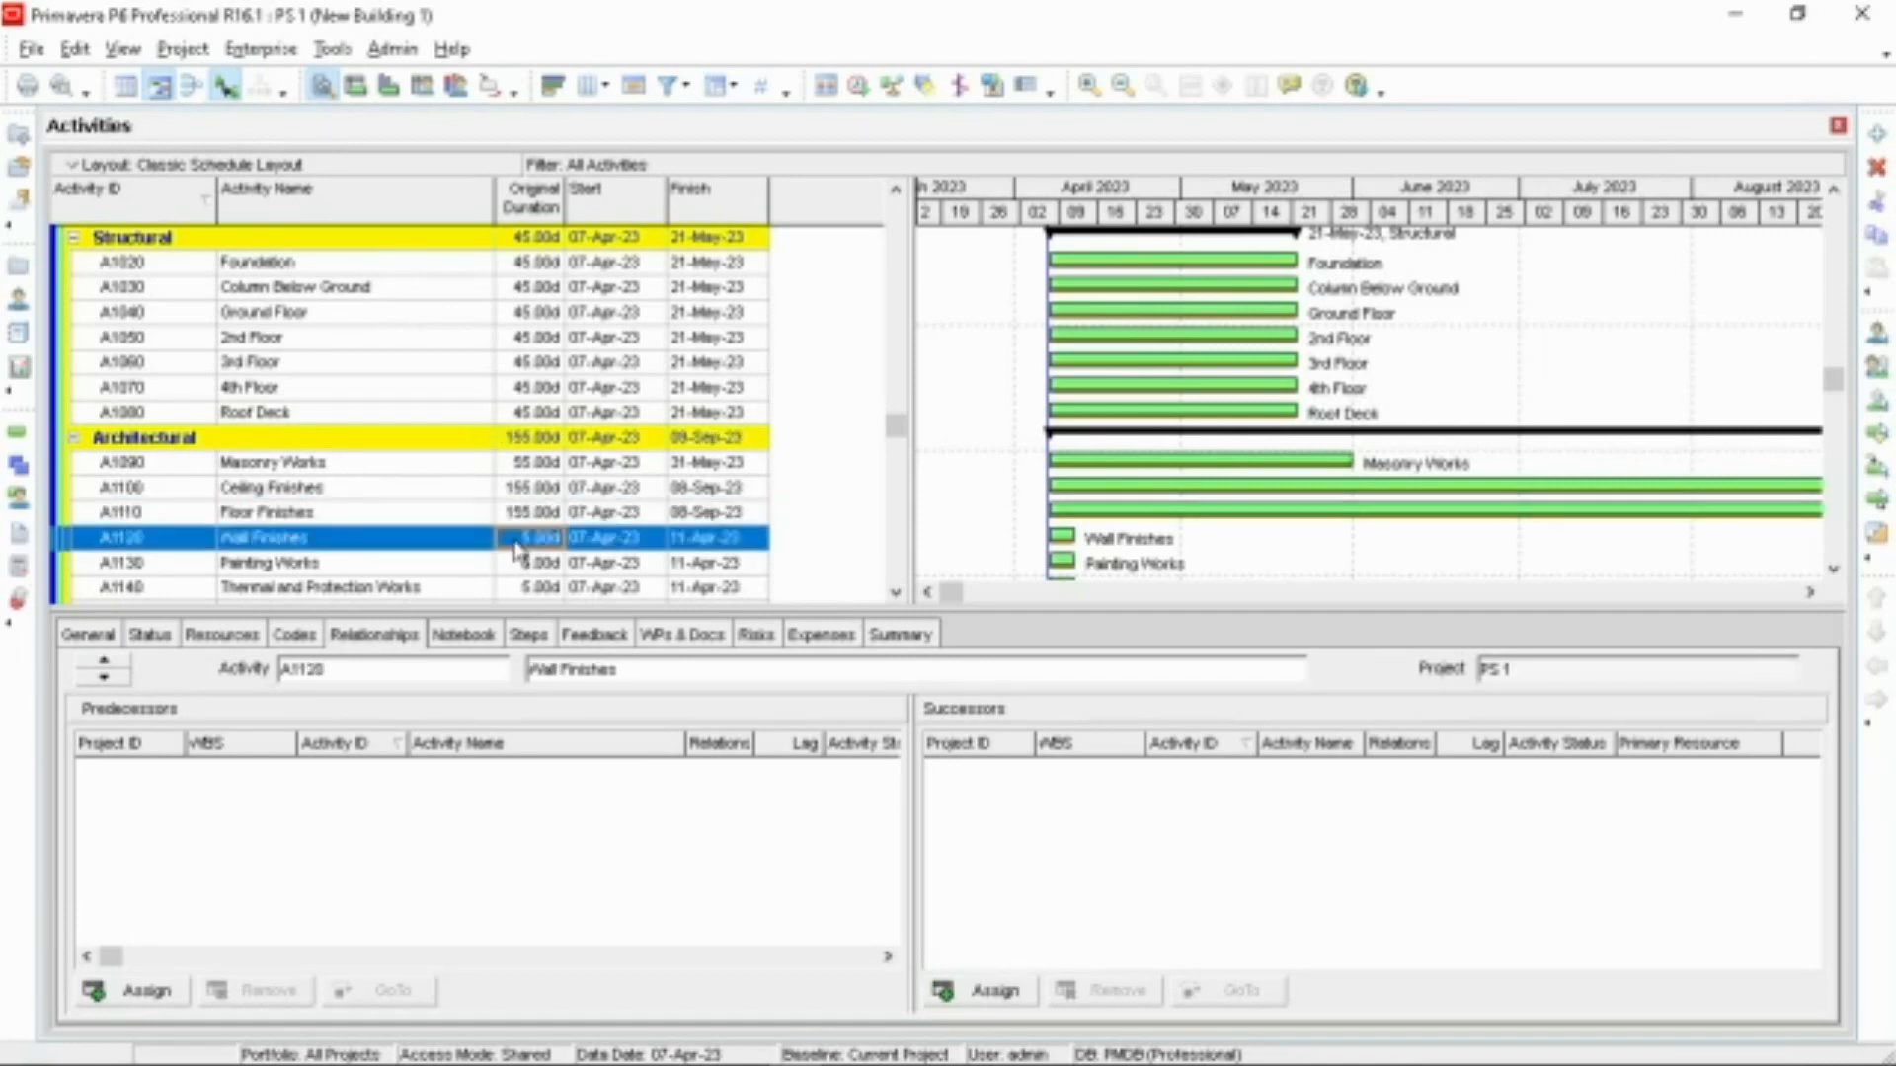
pyautogui.click(515, 545)
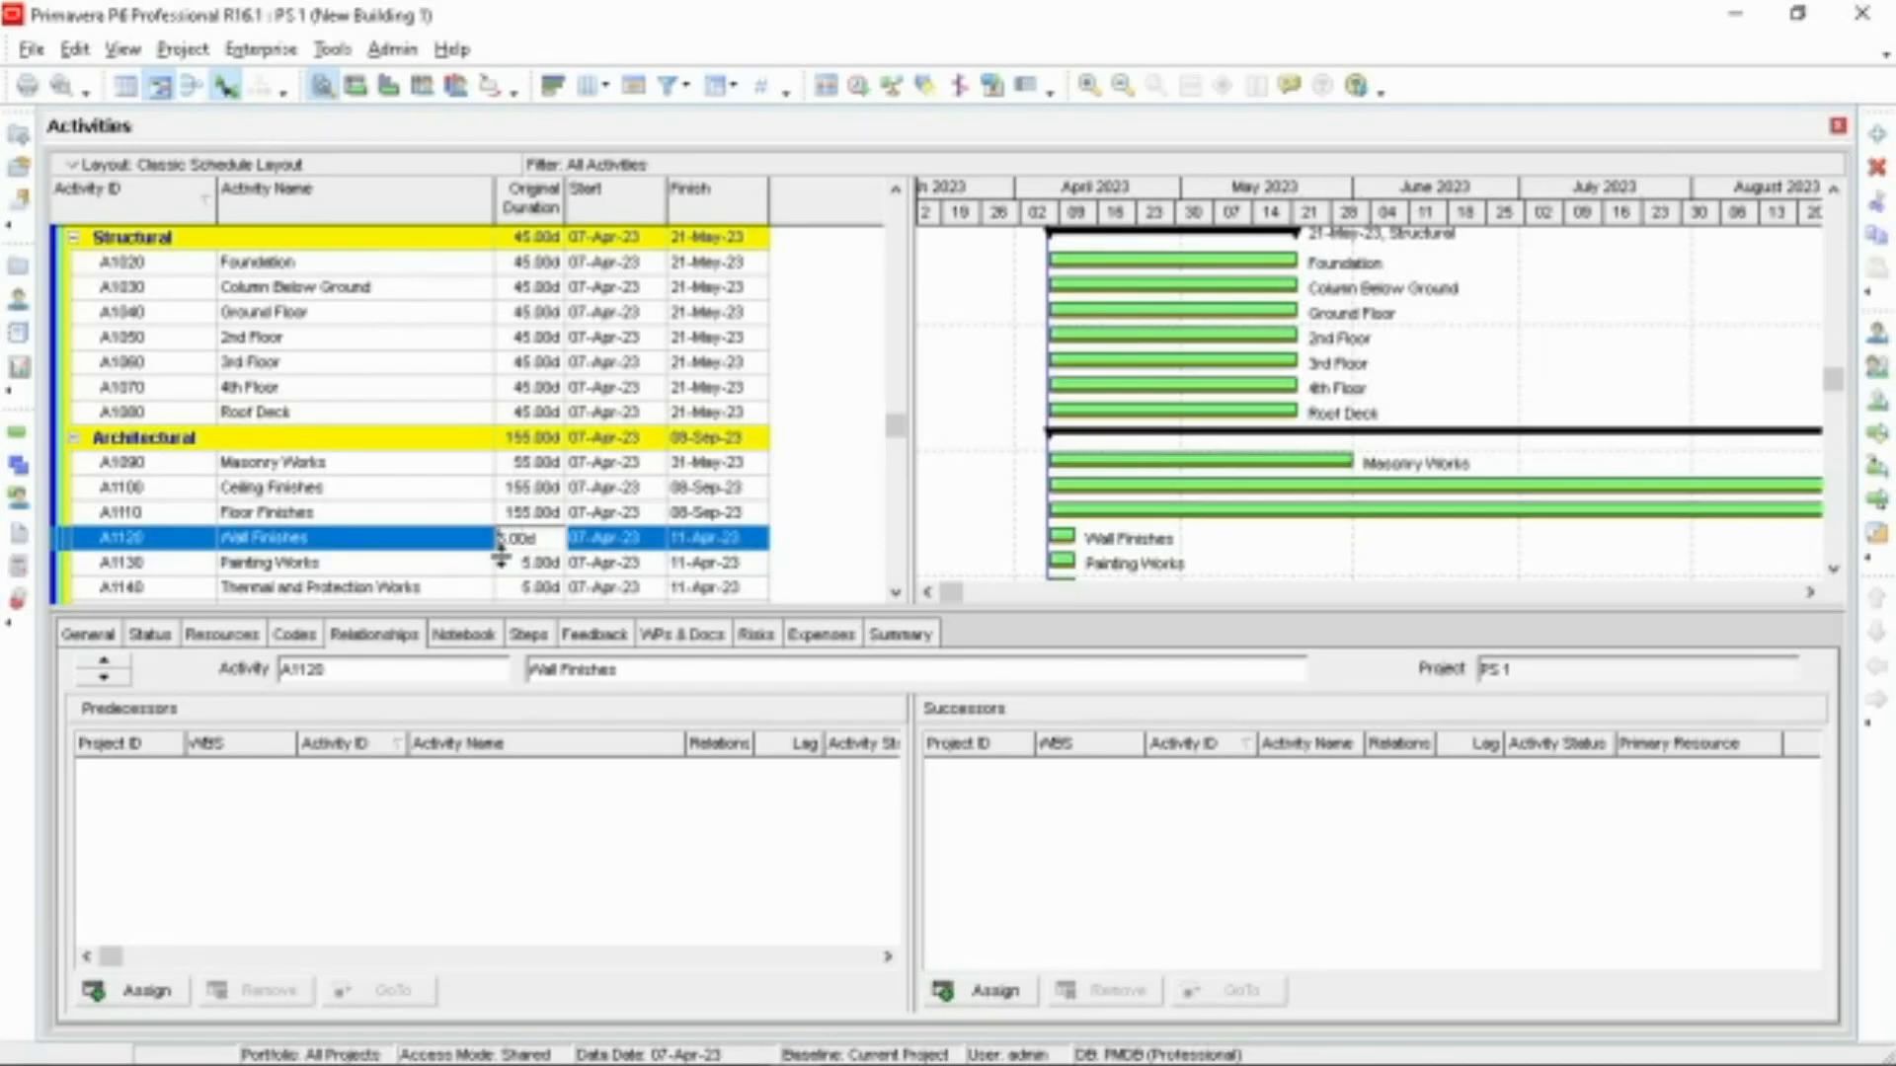
pyautogui.write('75')
pyautogui.press('Return')
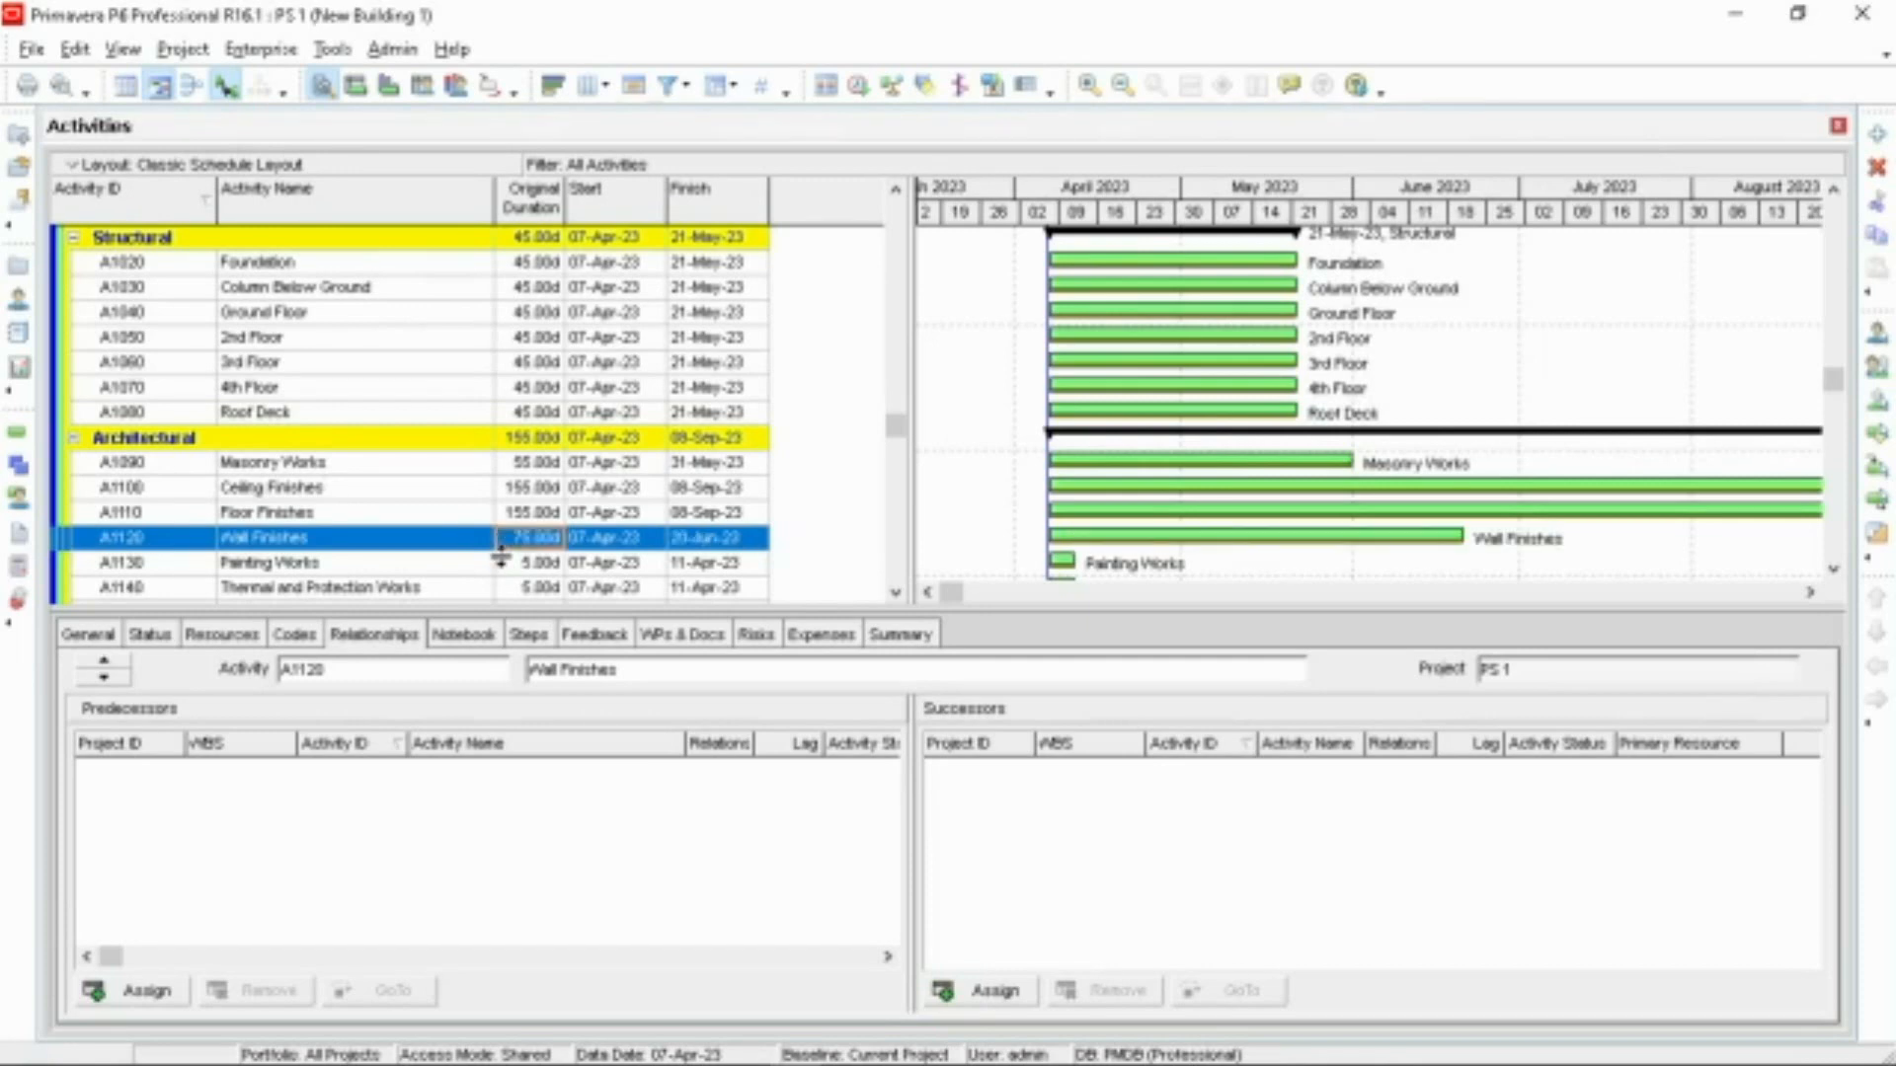
# Step: Set the original duration of the Painting Works activity under Architectural to 100 days
pyautogui.scroll(-1, 534, 562)
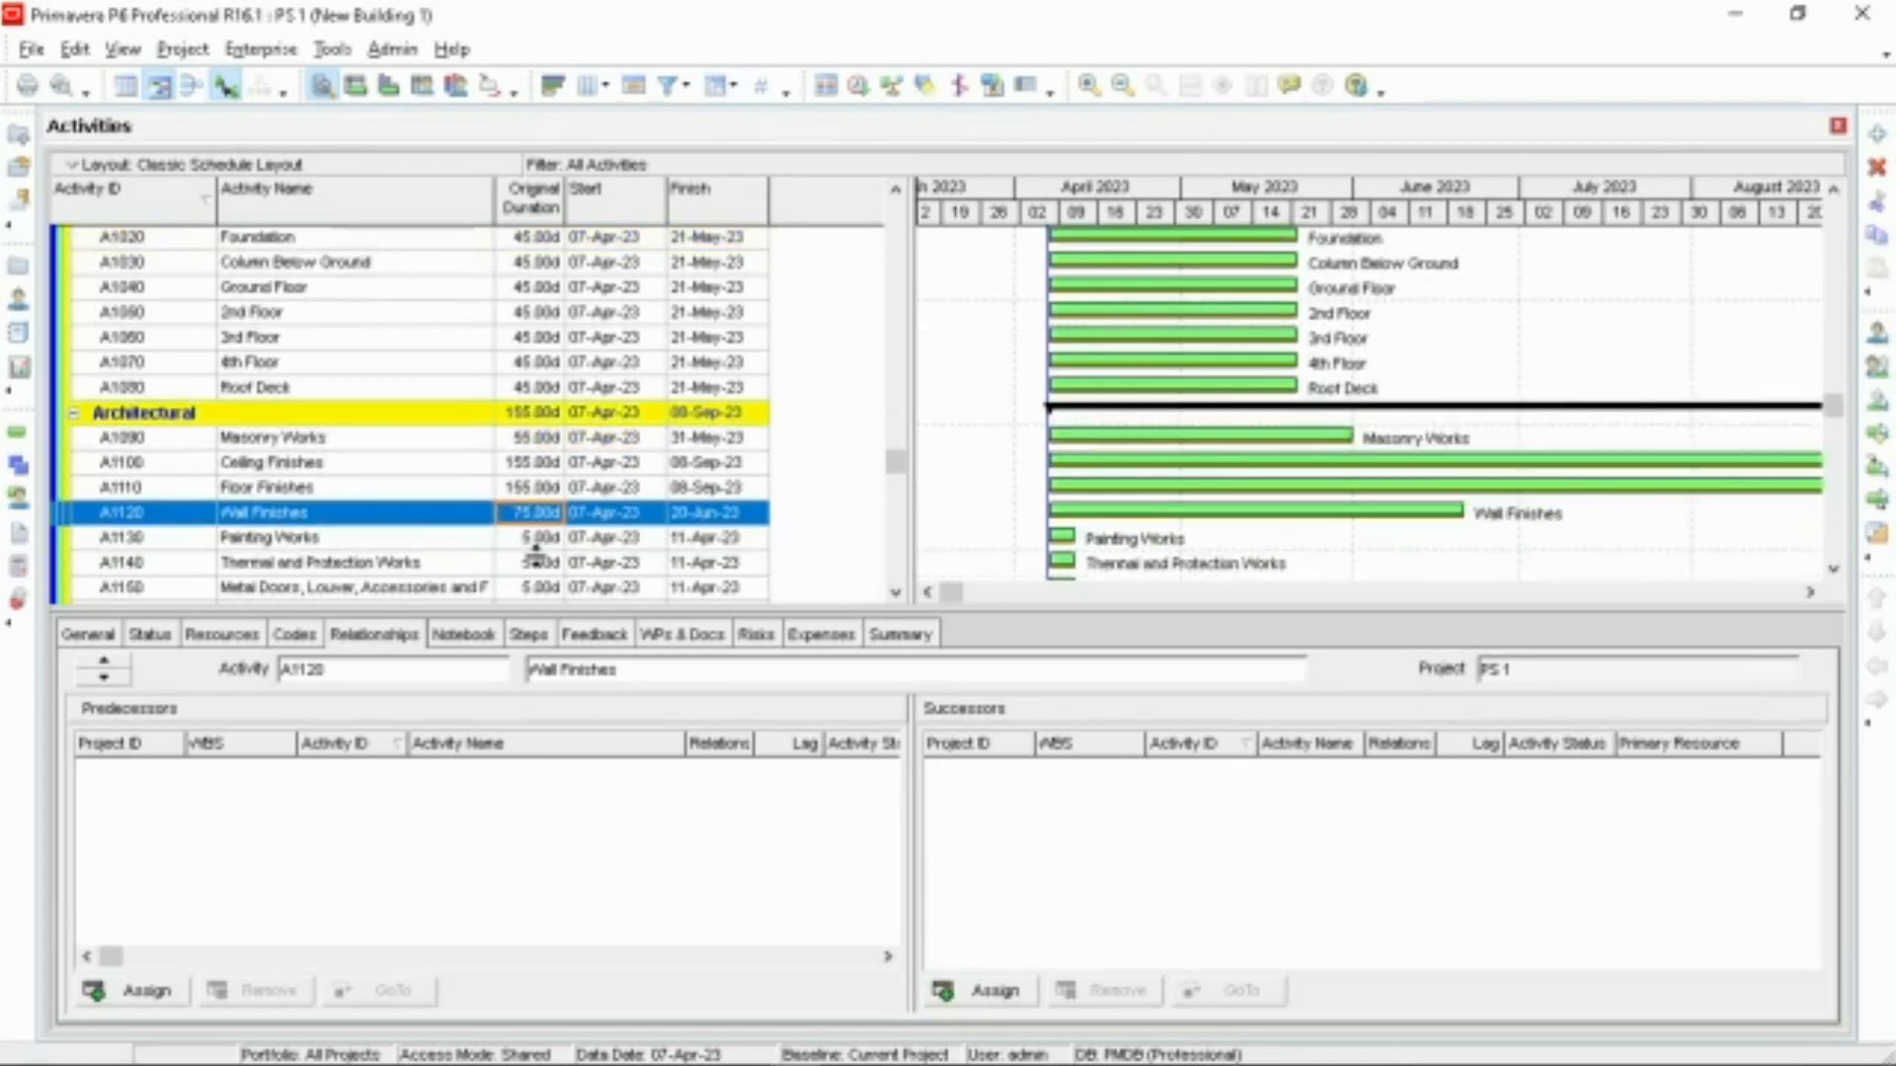
pyautogui.click(535, 537)
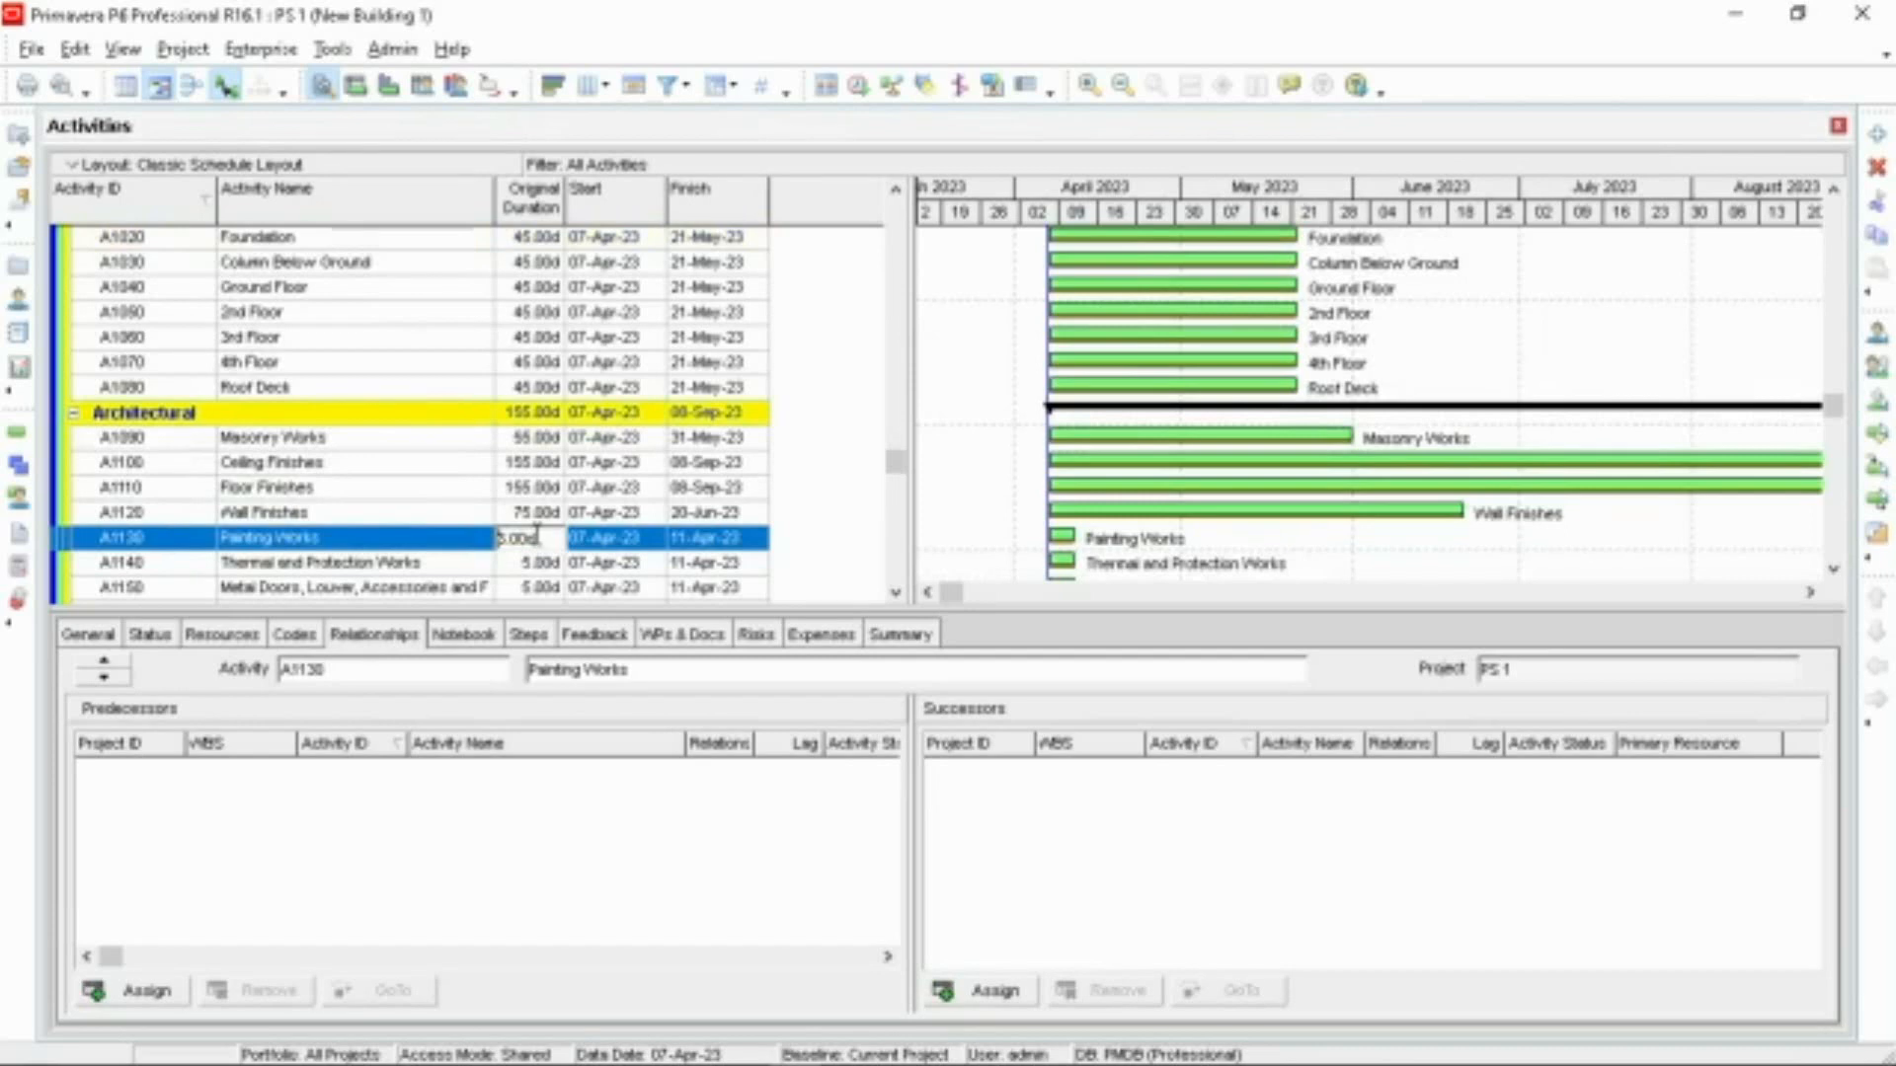
pyautogui.write('100')
pyautogui.press('Delete')
pyautogui.press('BackSpace')
pyautogui.press('Return')
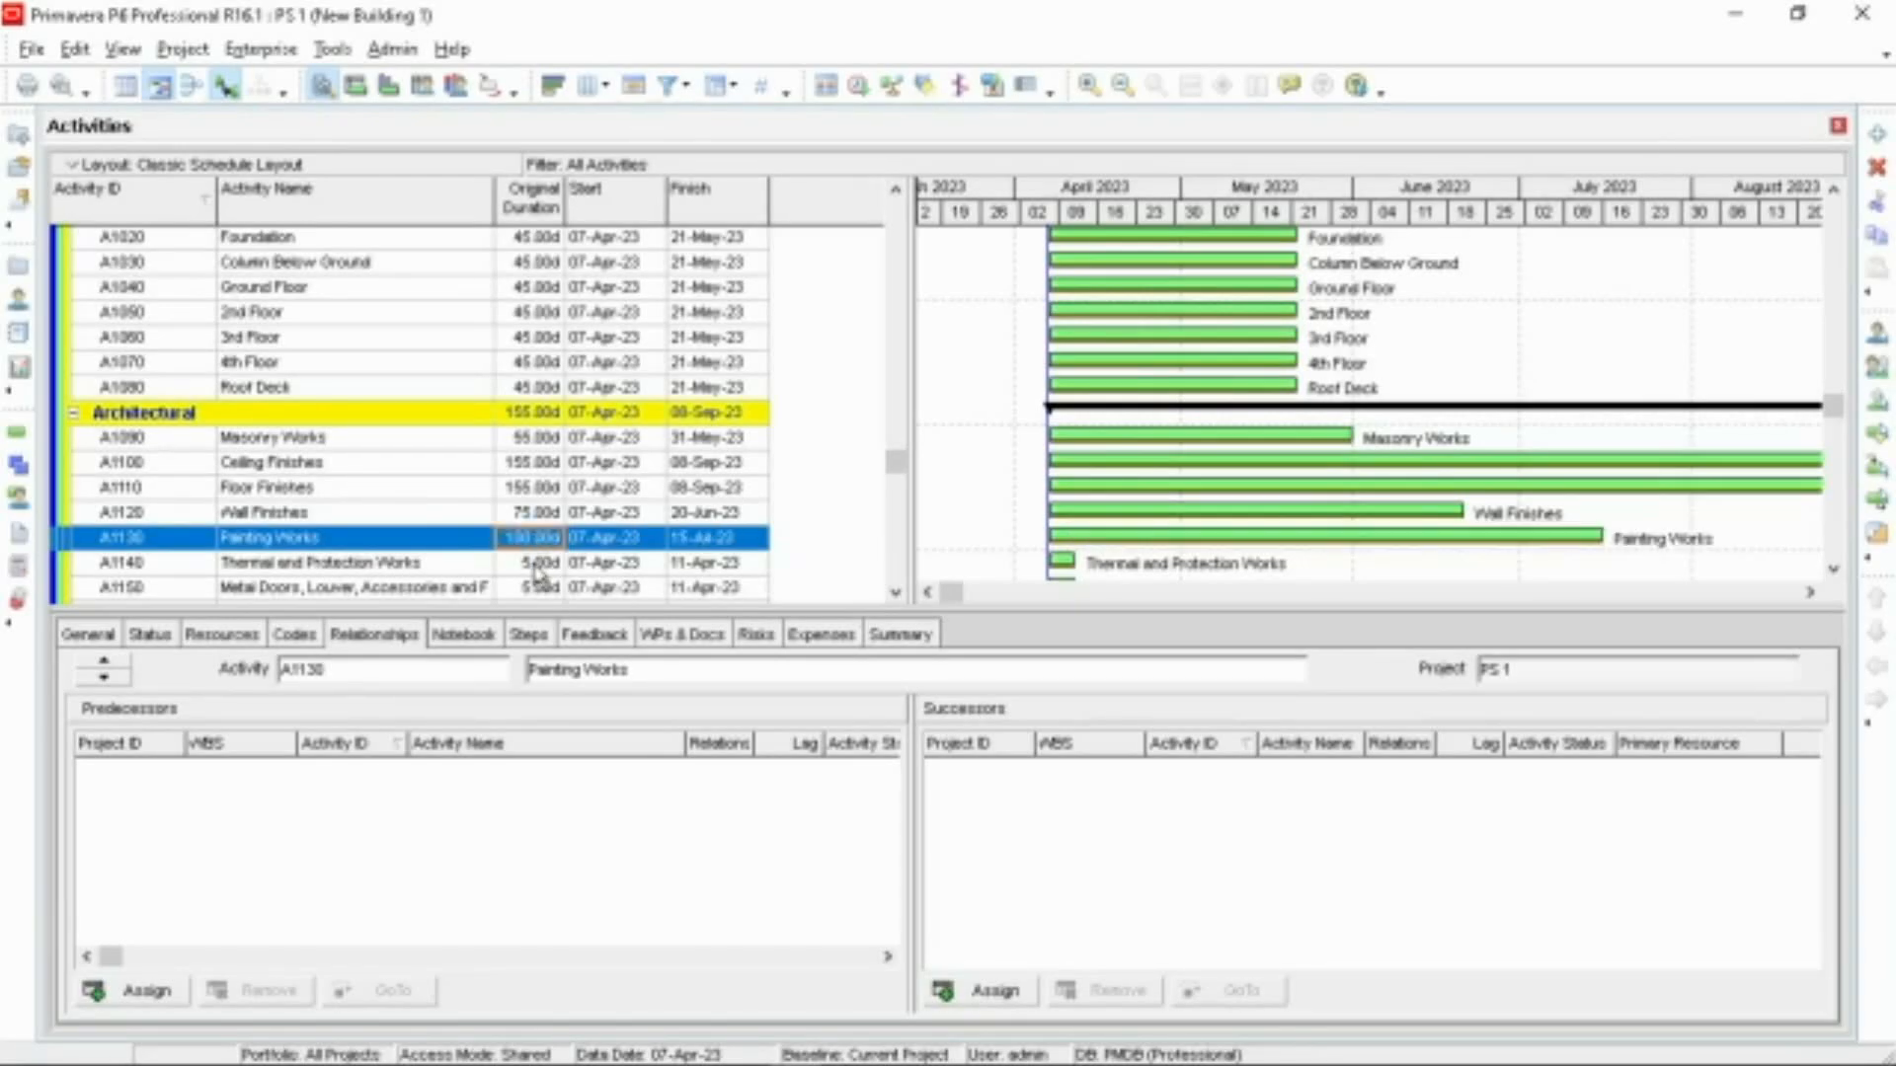
# Step: Set the original duration of the Metal Doors, Louver, Accessories and Finishes activity to 180 days
pyautogui.click(534, 566)
pyautogui.click(534, 565)
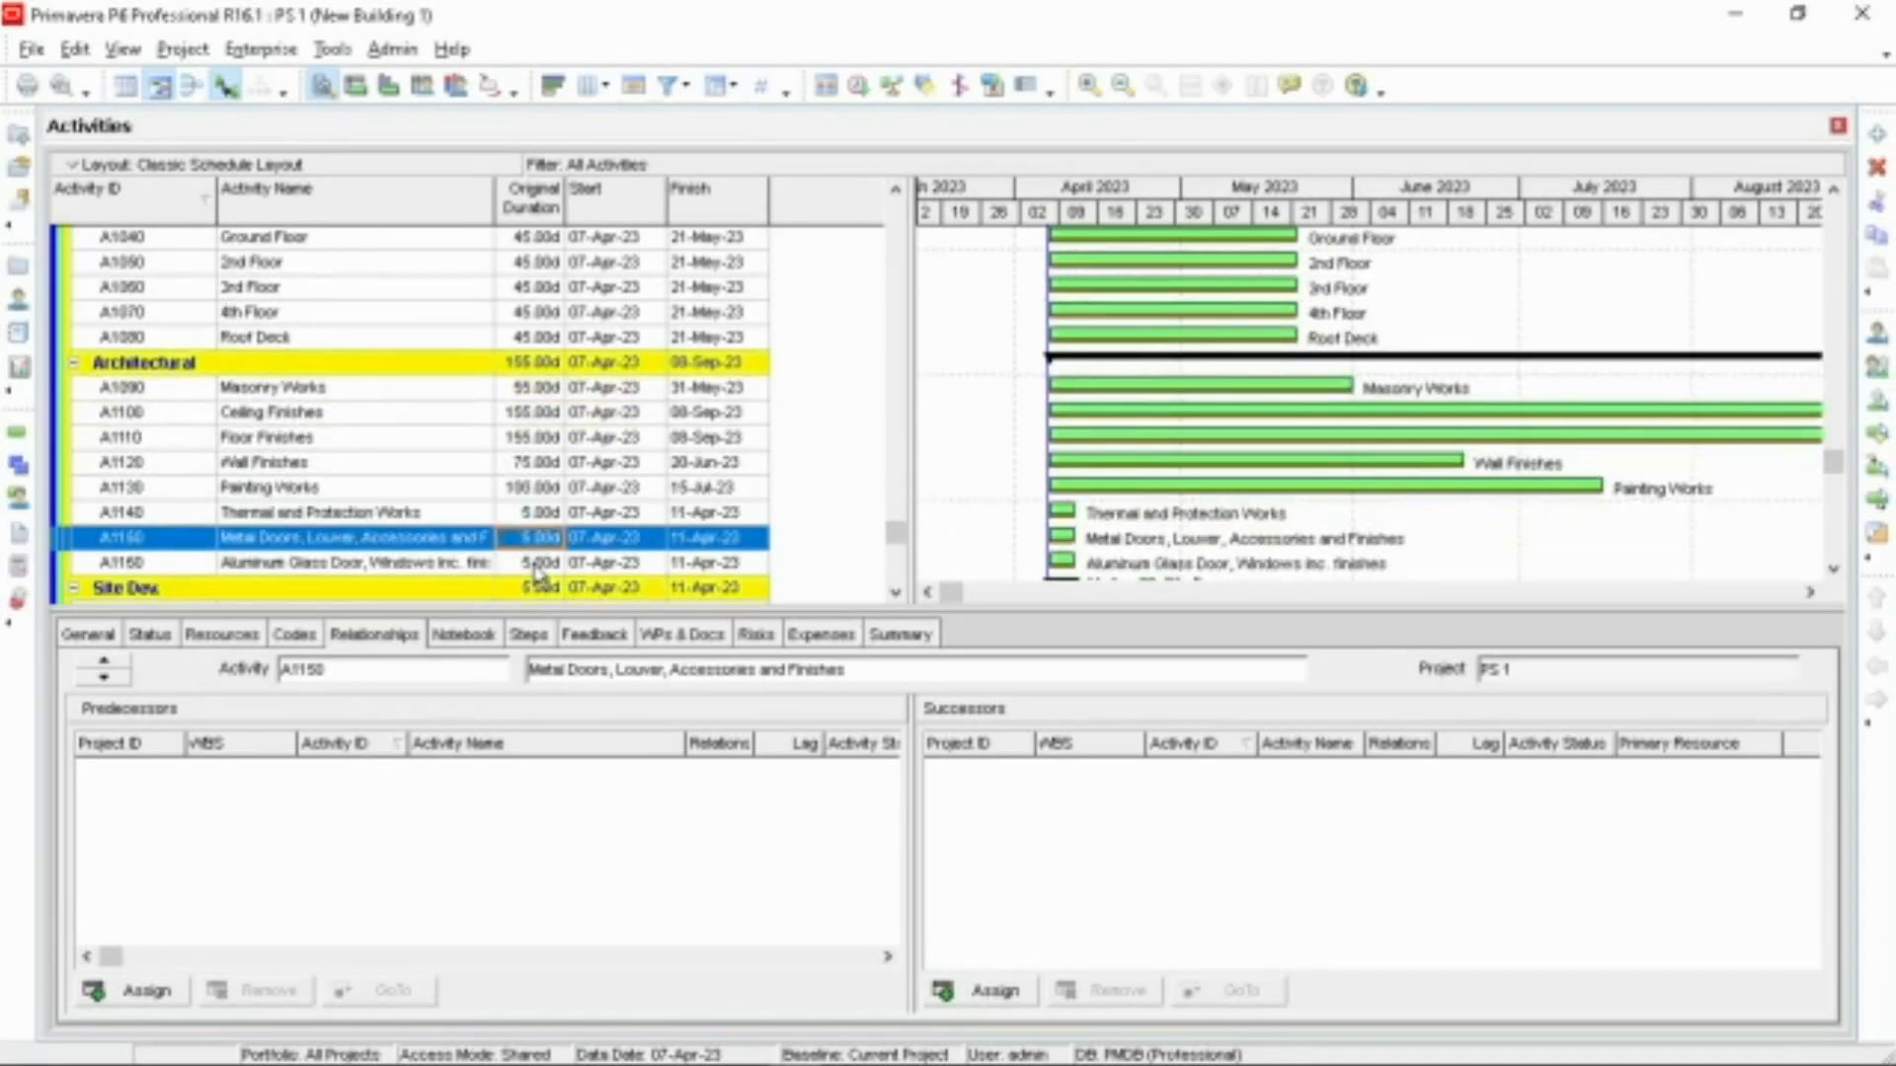
pyautogui.click(524, 543)
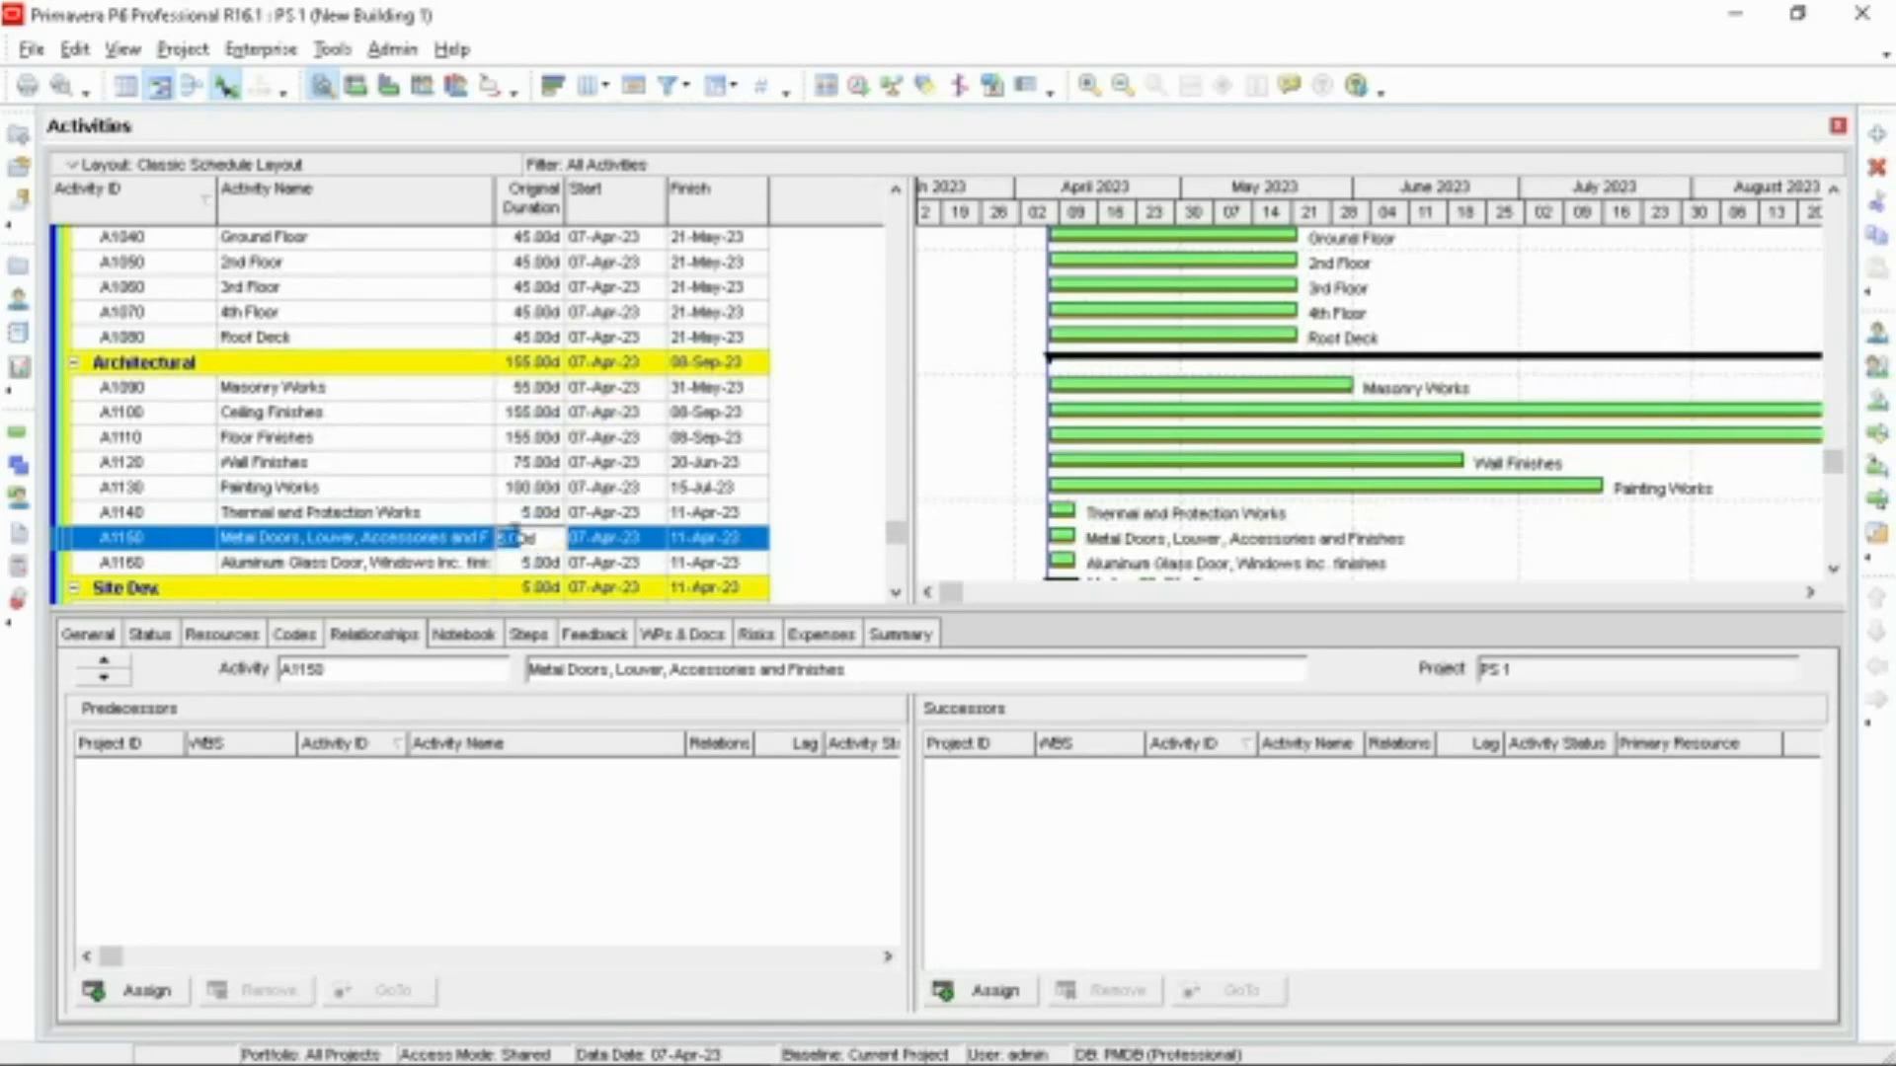
pyautogui.moveTo(500, 538); pyautogui.dragTo(518, 538)
pyautogui.moveTo(509, 539); pyautogui.dragTo(497, 540)
pyautogui.write('180')
pyautogui.press('Return')
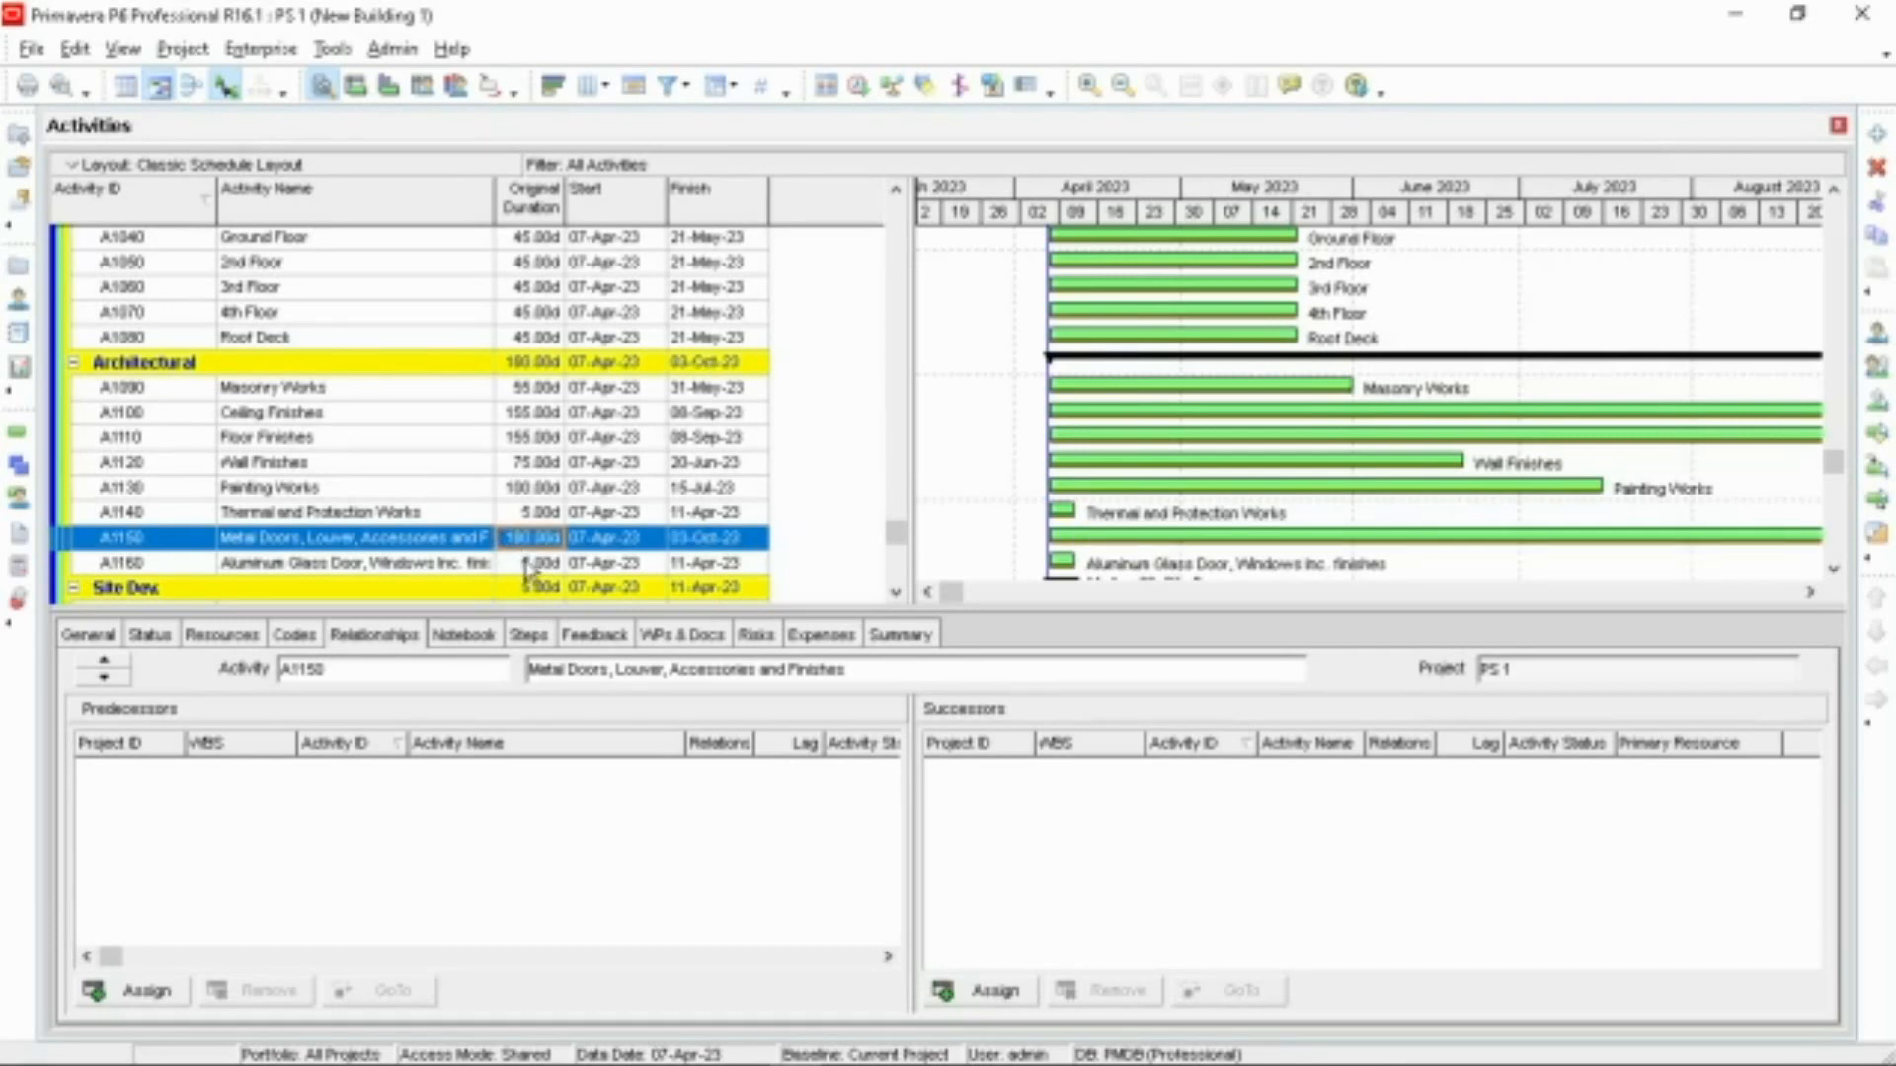
# Step: Set the original duration of the Aluminum Glass Door, Windows Inc. finishes activity to 55 days
pyautogui.scroll(-1, 532, 573)
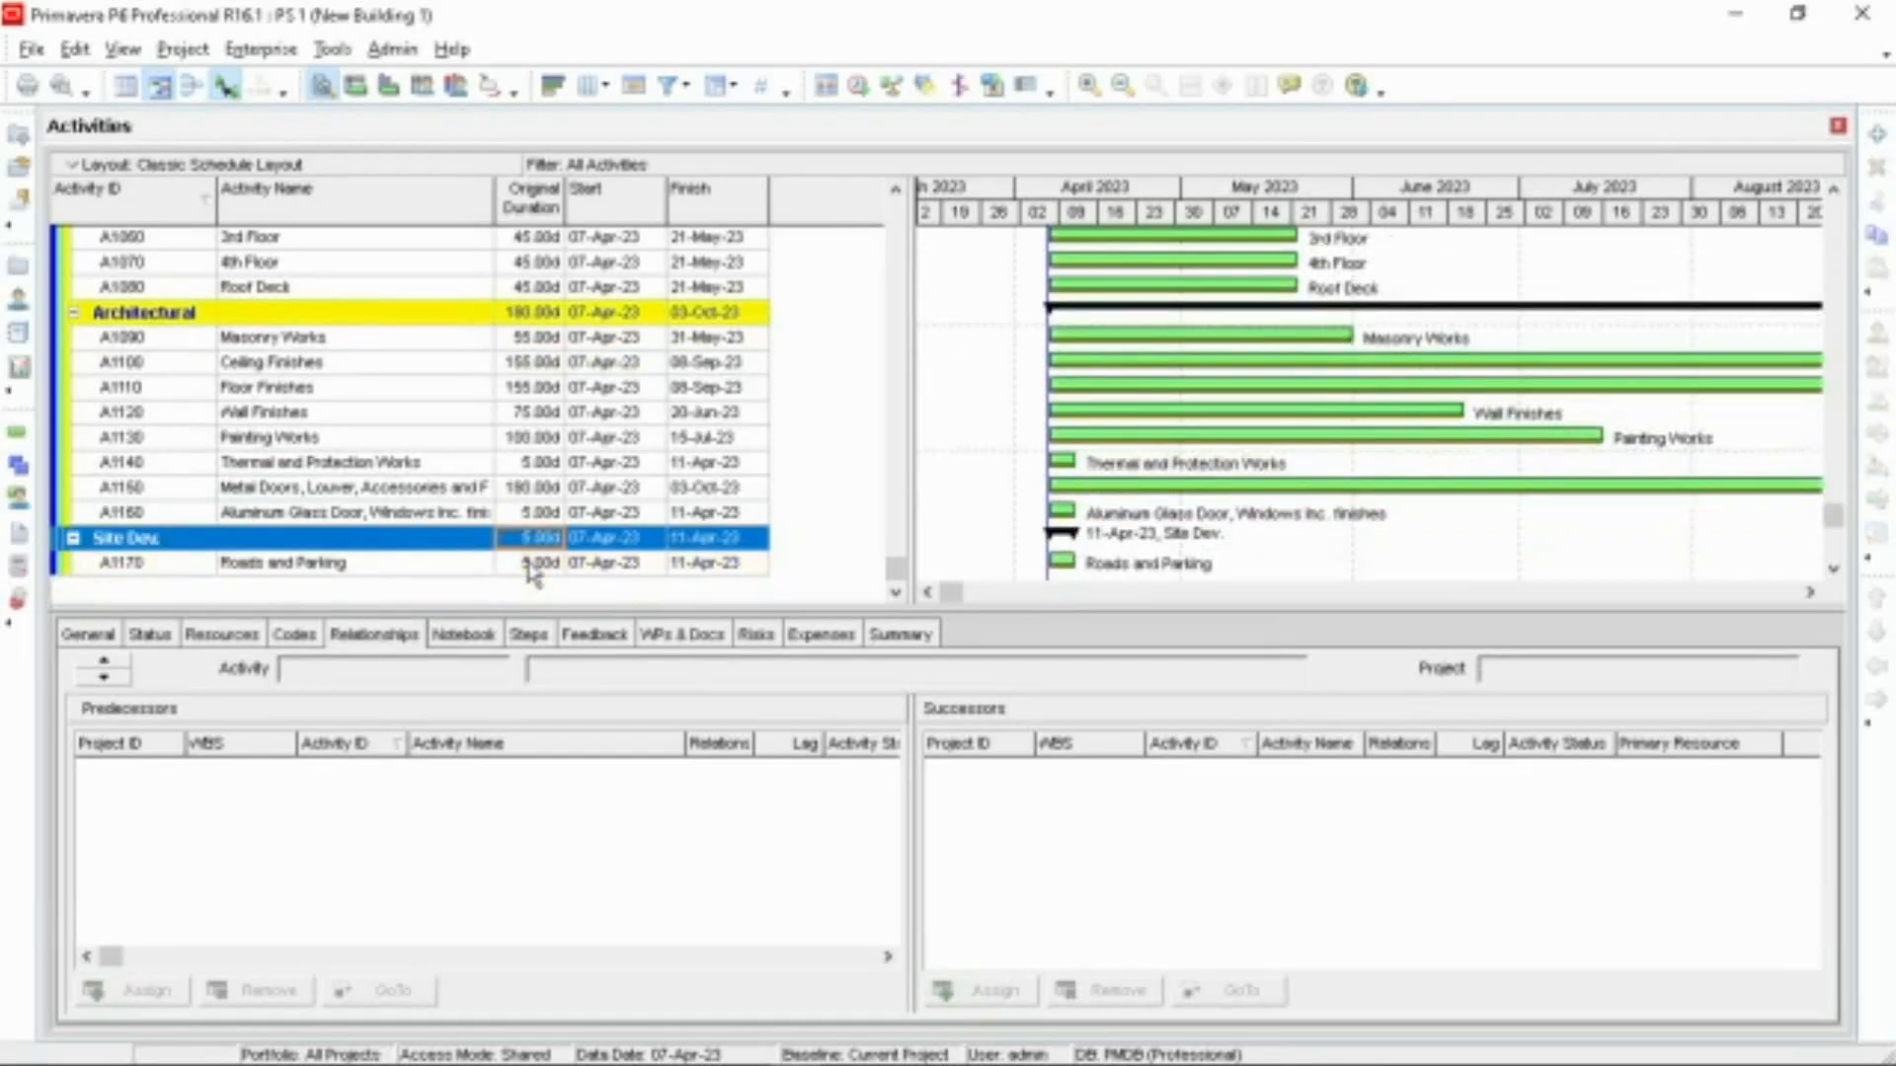
pyautogui.click(530, 516)
pyautogui.click(530, 516)
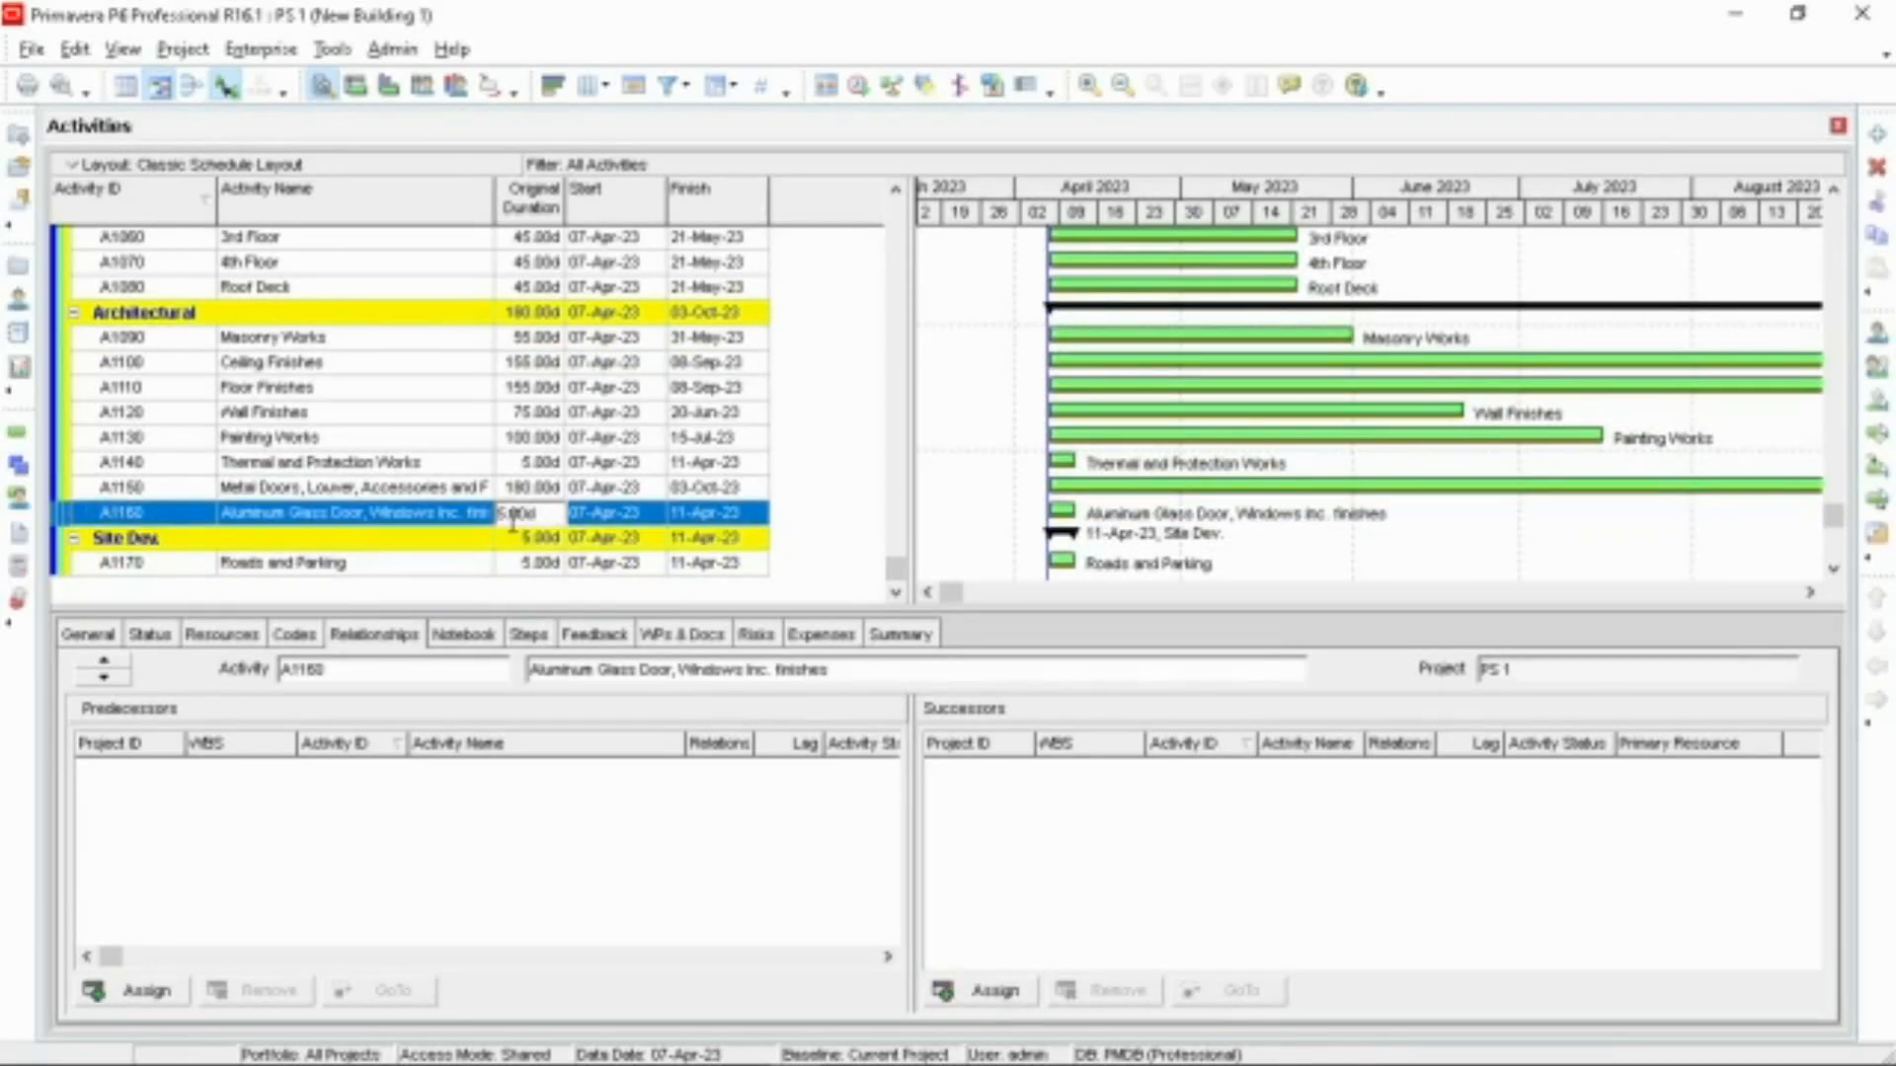
pyautogui.write('5')
pyautogui.press('Return')
pyautogui.scroll(1, 526, 558)
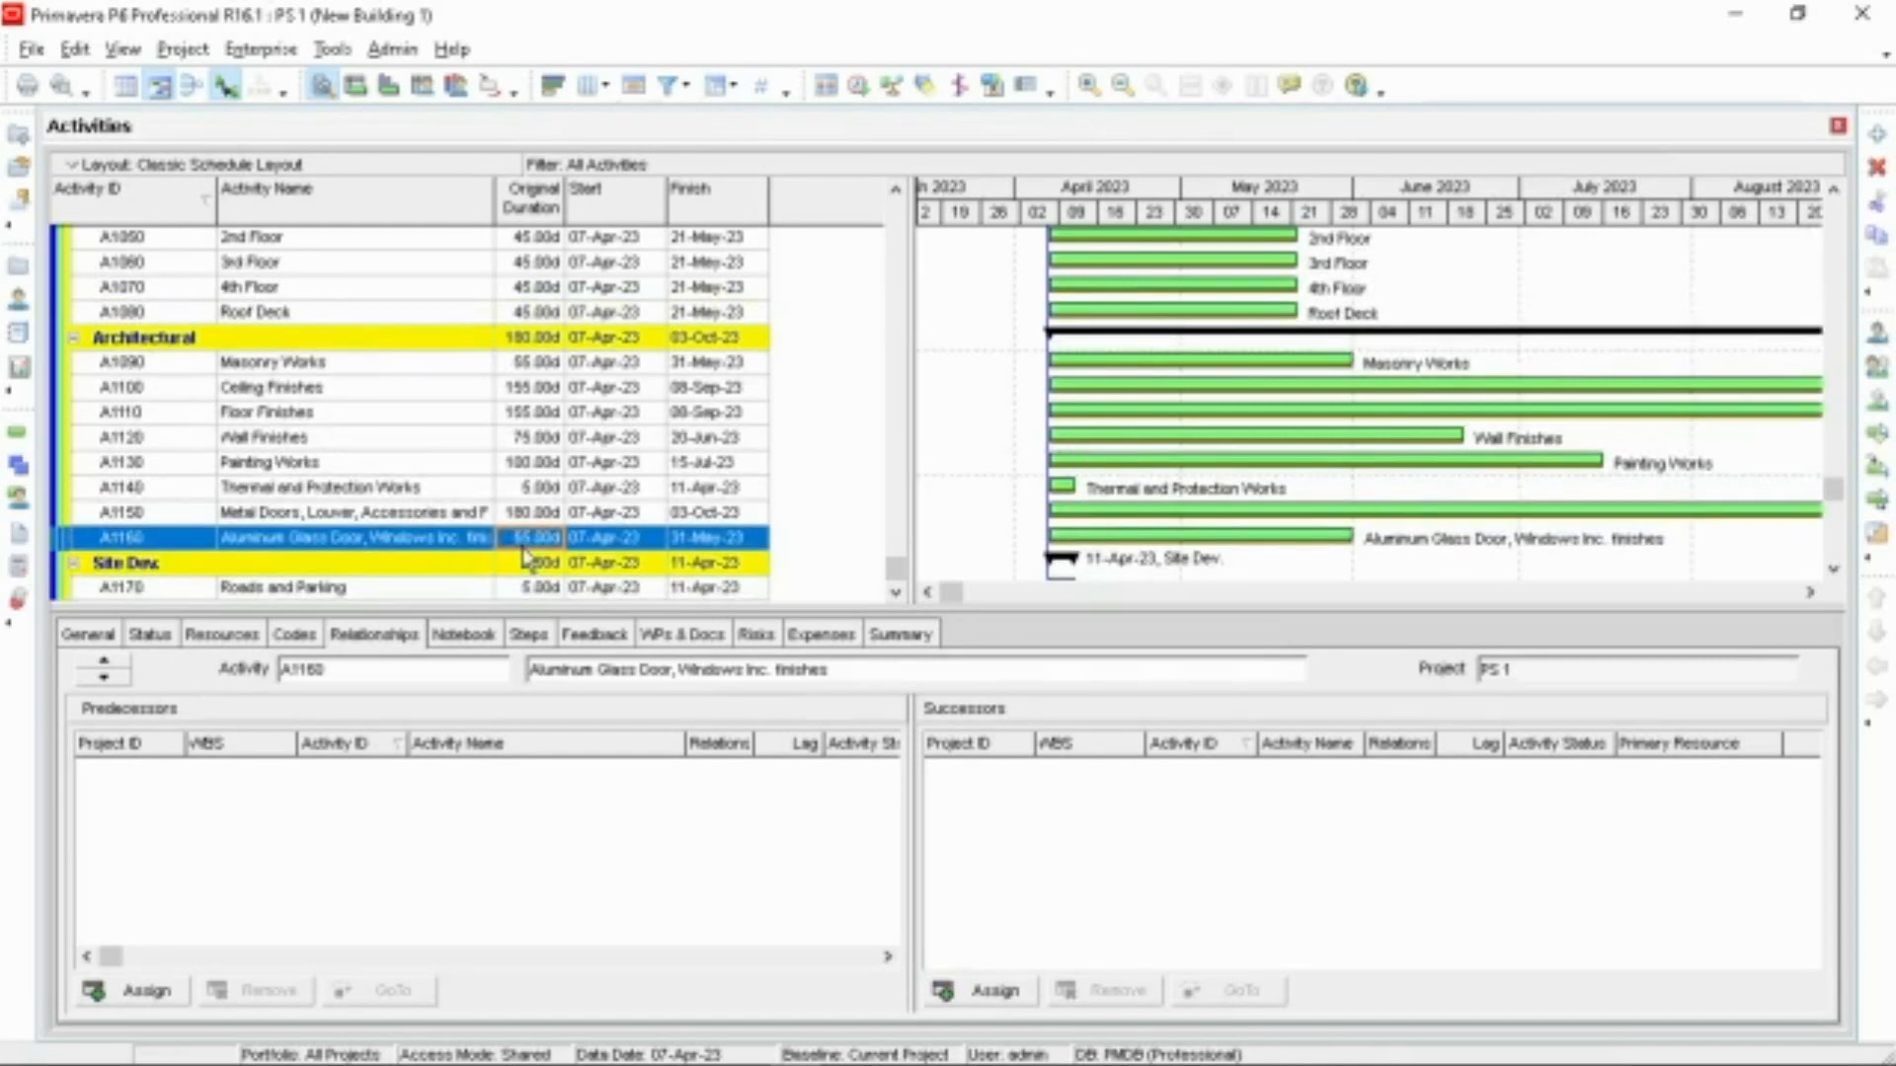
# Step: Enter a new original duration for the Roads and Parking activity under Site Dev
pyautogui.click(527, 598)
pyautogui.click(515, 538)
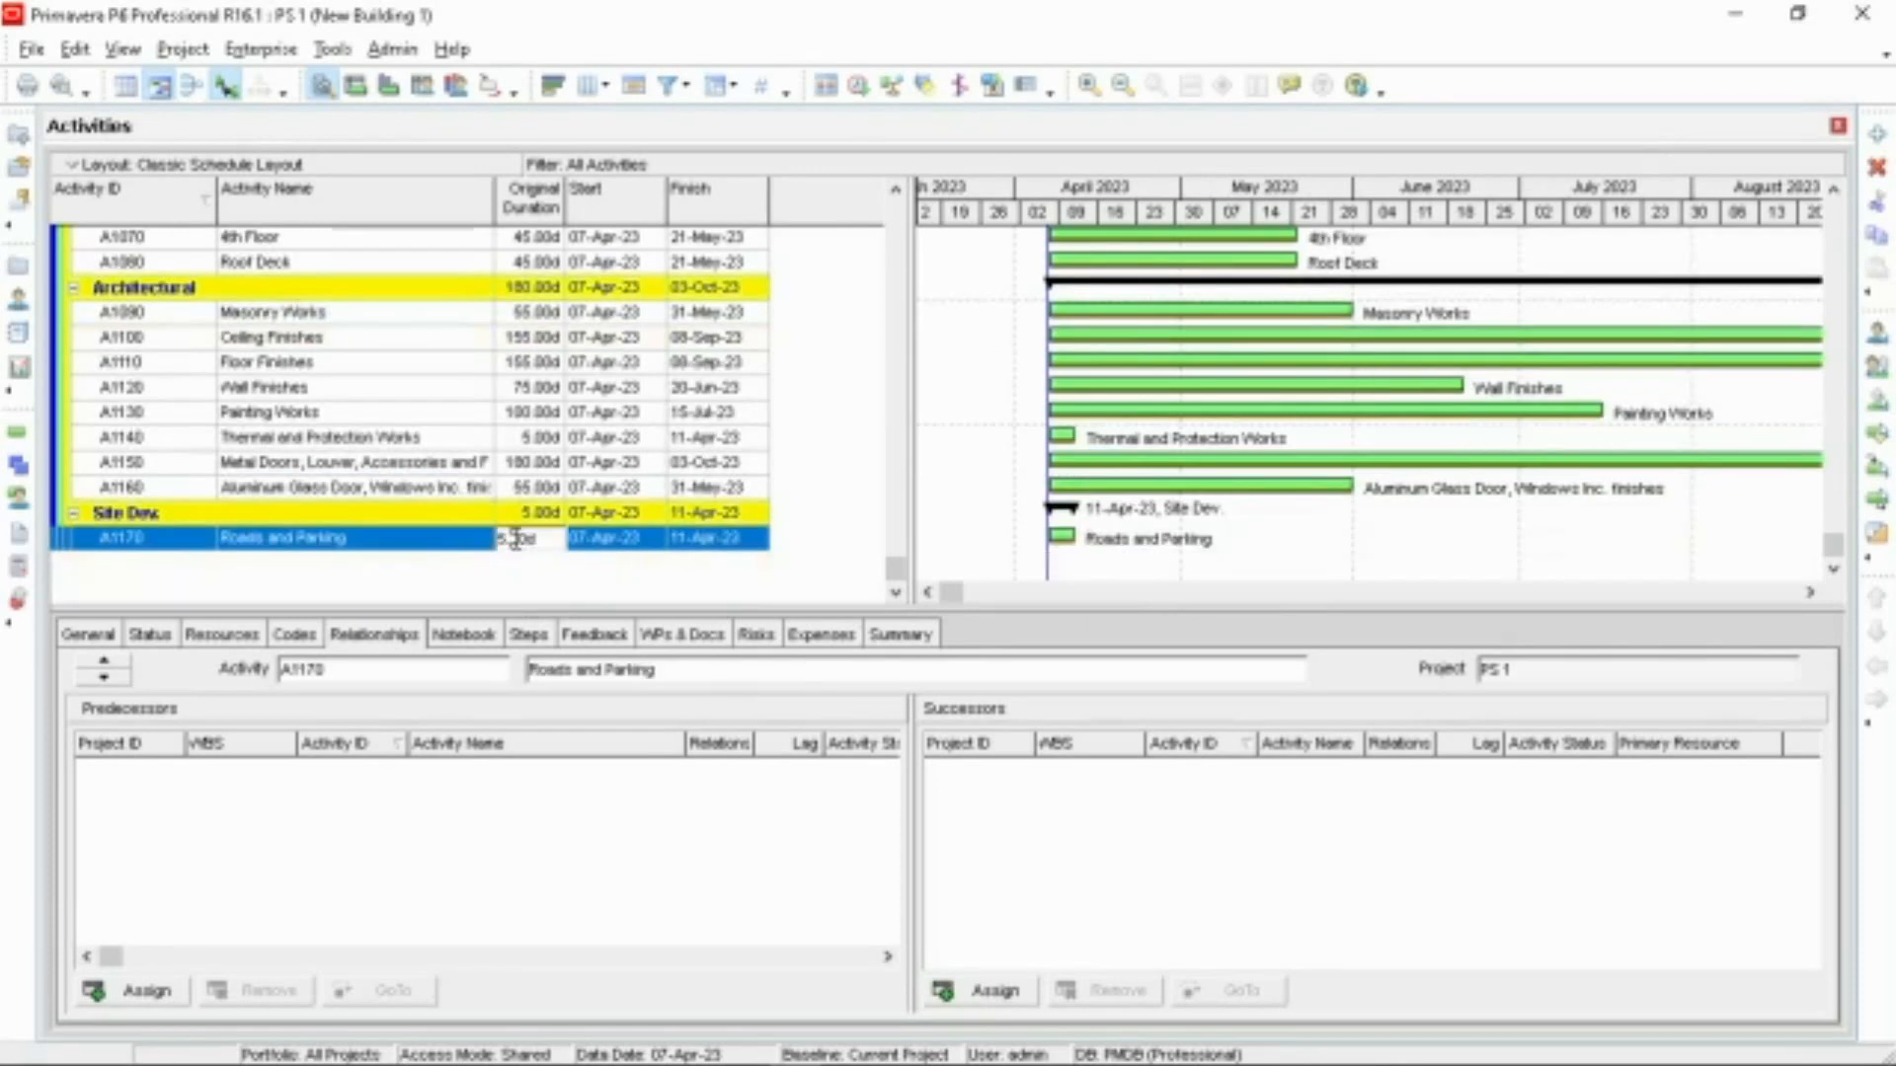
pyautogui.click(505, 540)
pyautogui.write('5')
pyautogui.press('Return')
# Step: Assign the Excavation activity as a predecessor of the structural Foundation activity
pyautogui.scroll(3, 610, 581)
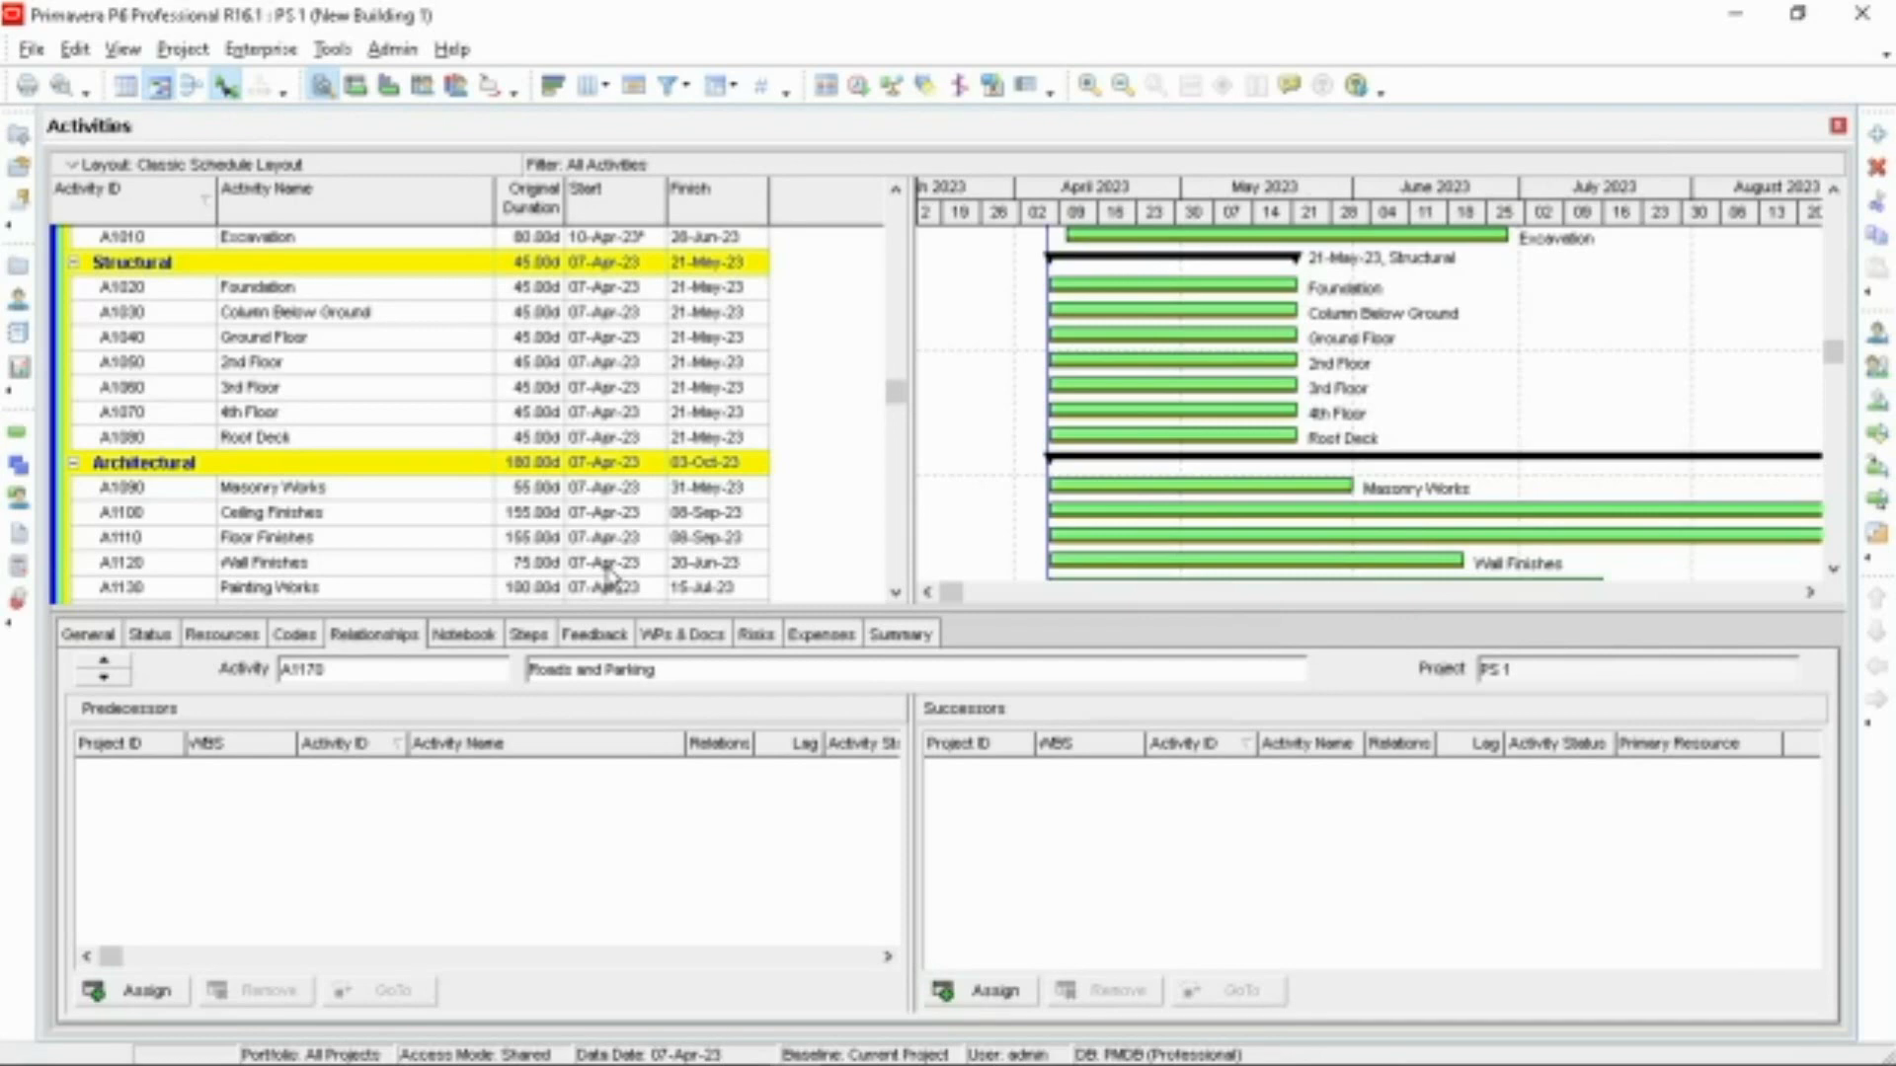
pyautogui.scroll(1, 609, 580)
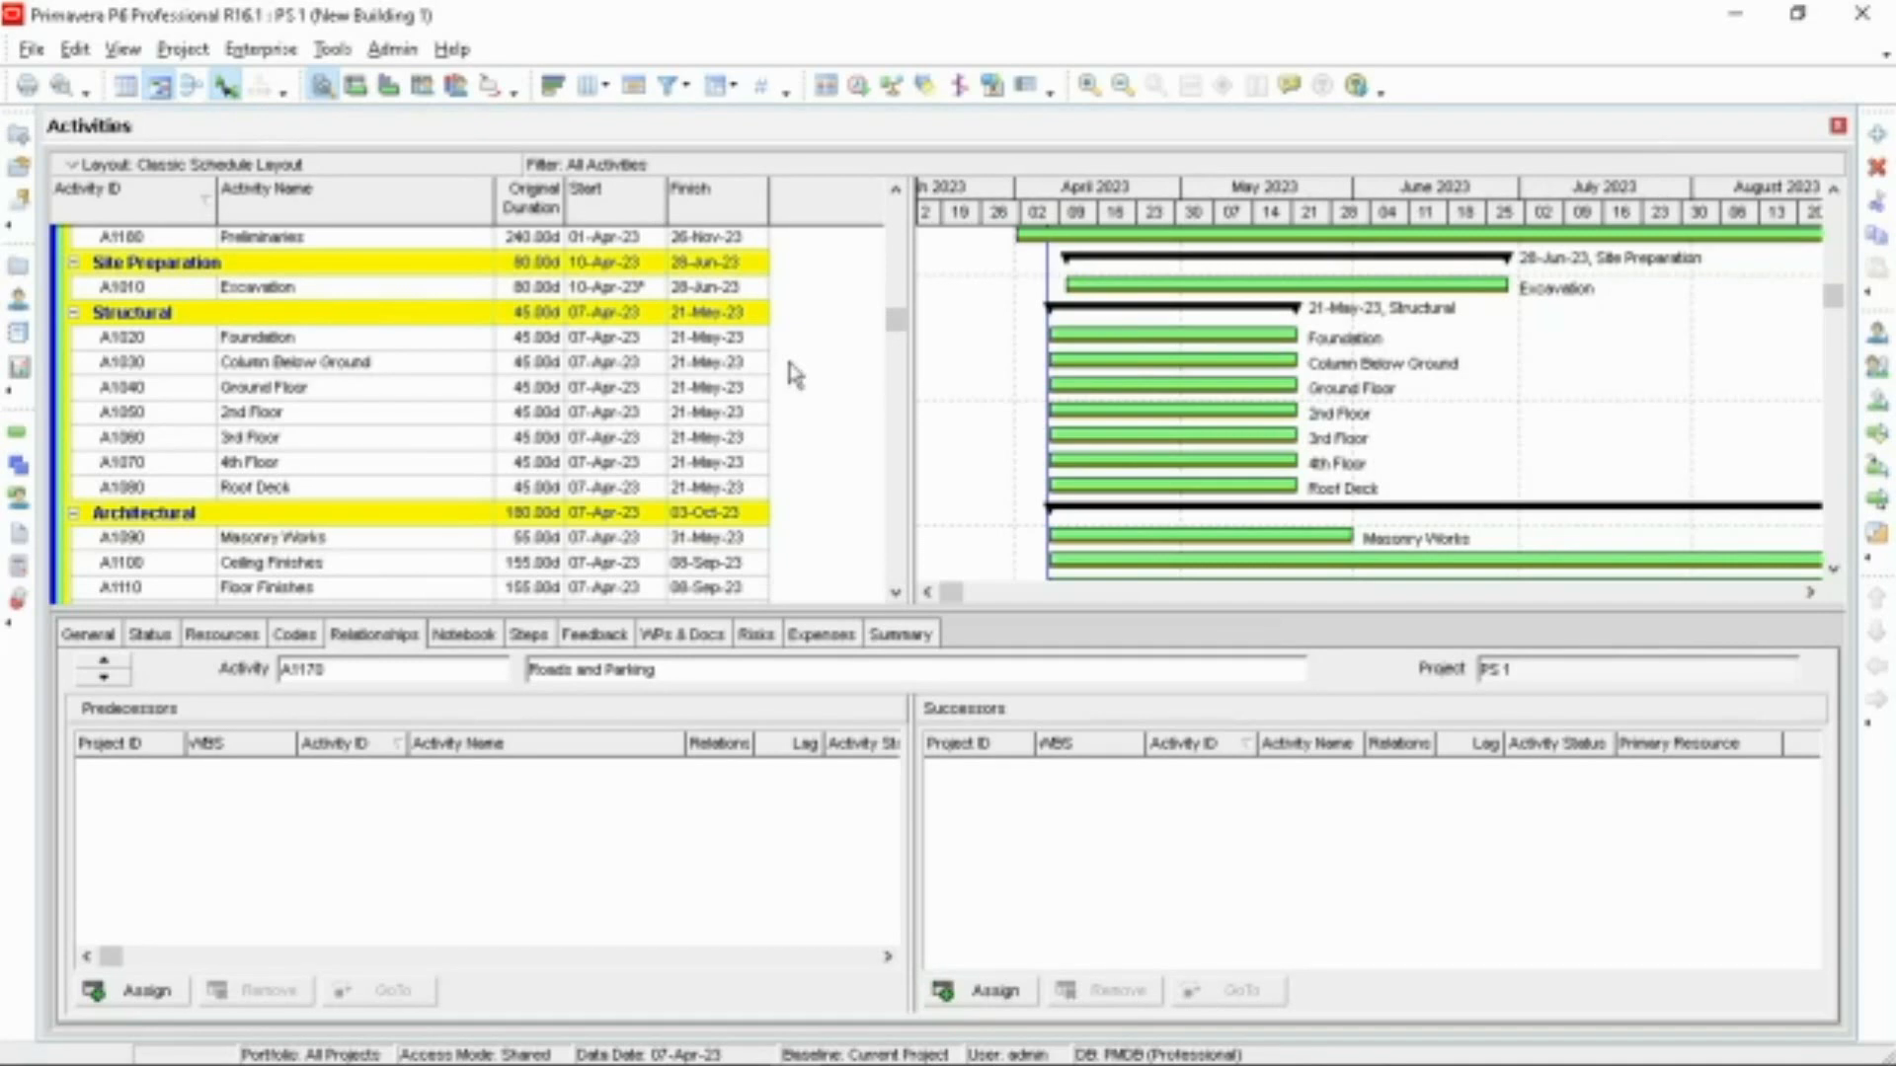
pyautogui.click(327, 343)
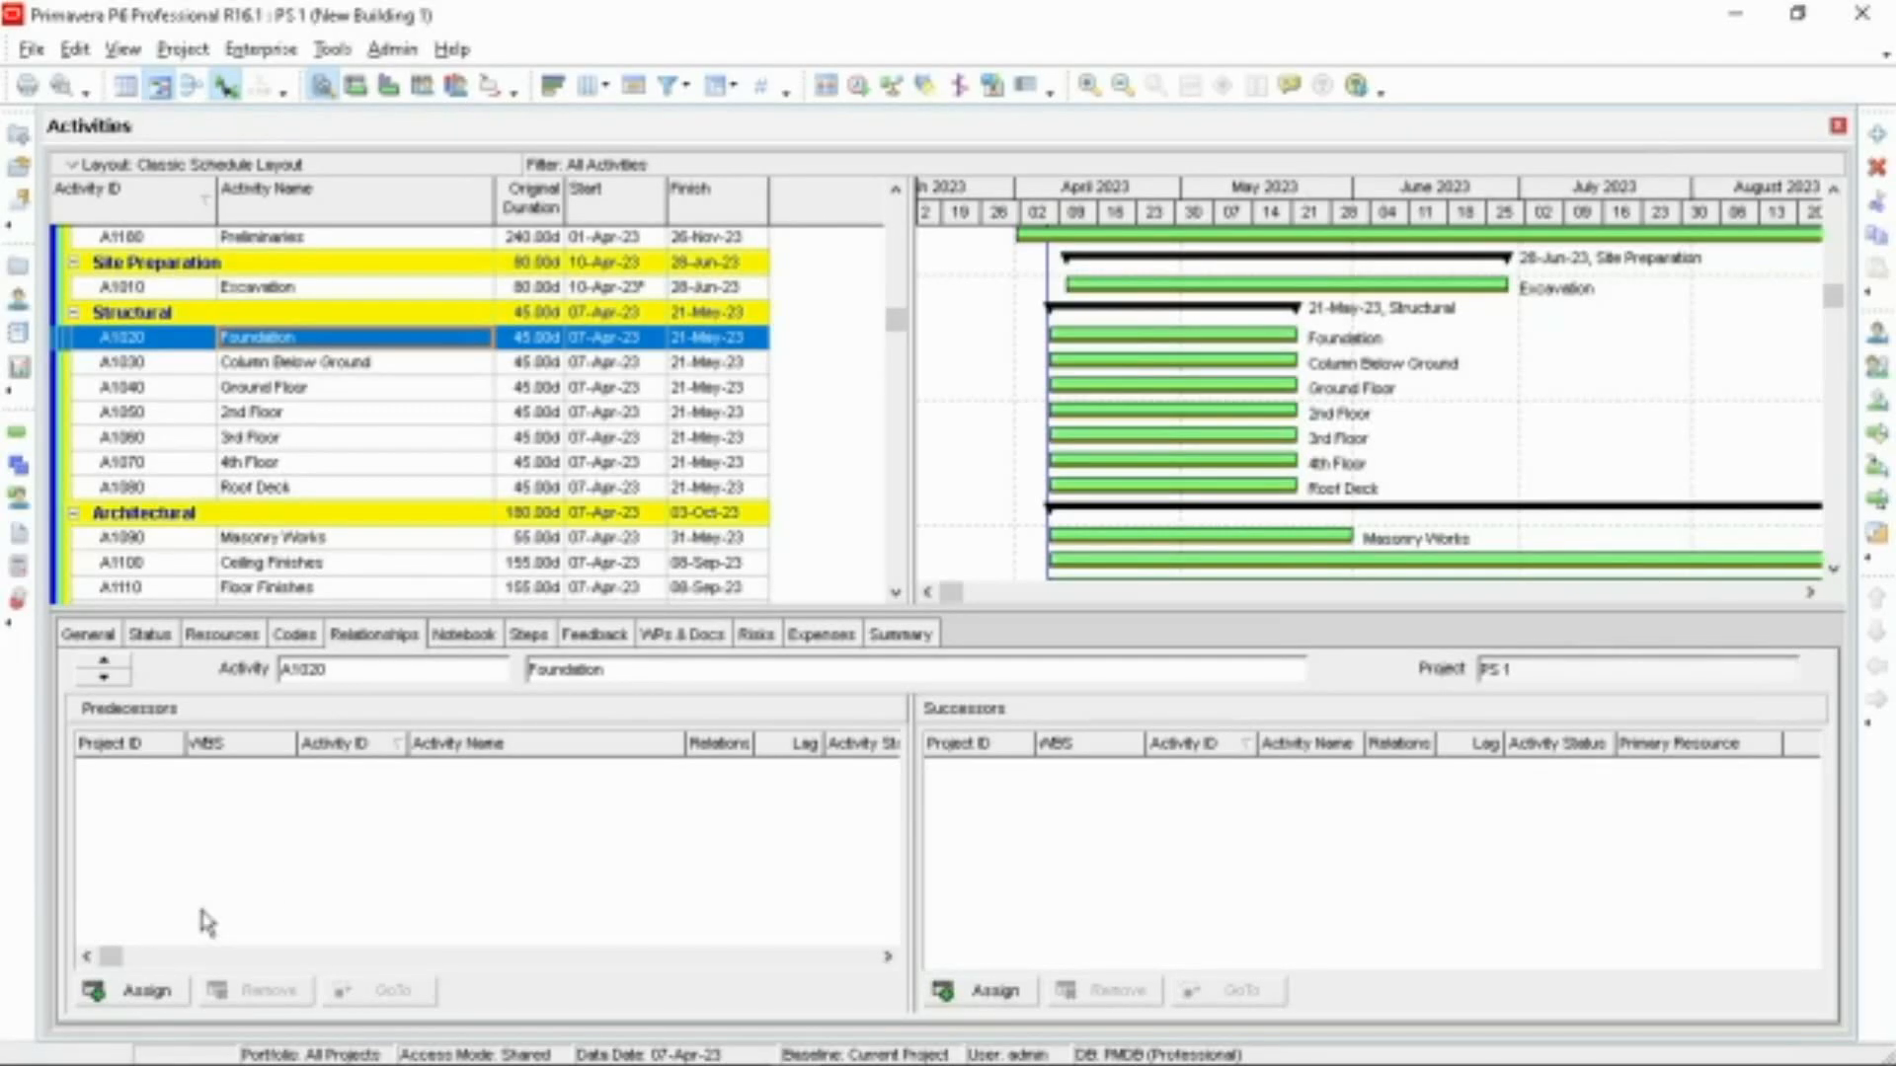
pyautogui.click(148, 991)
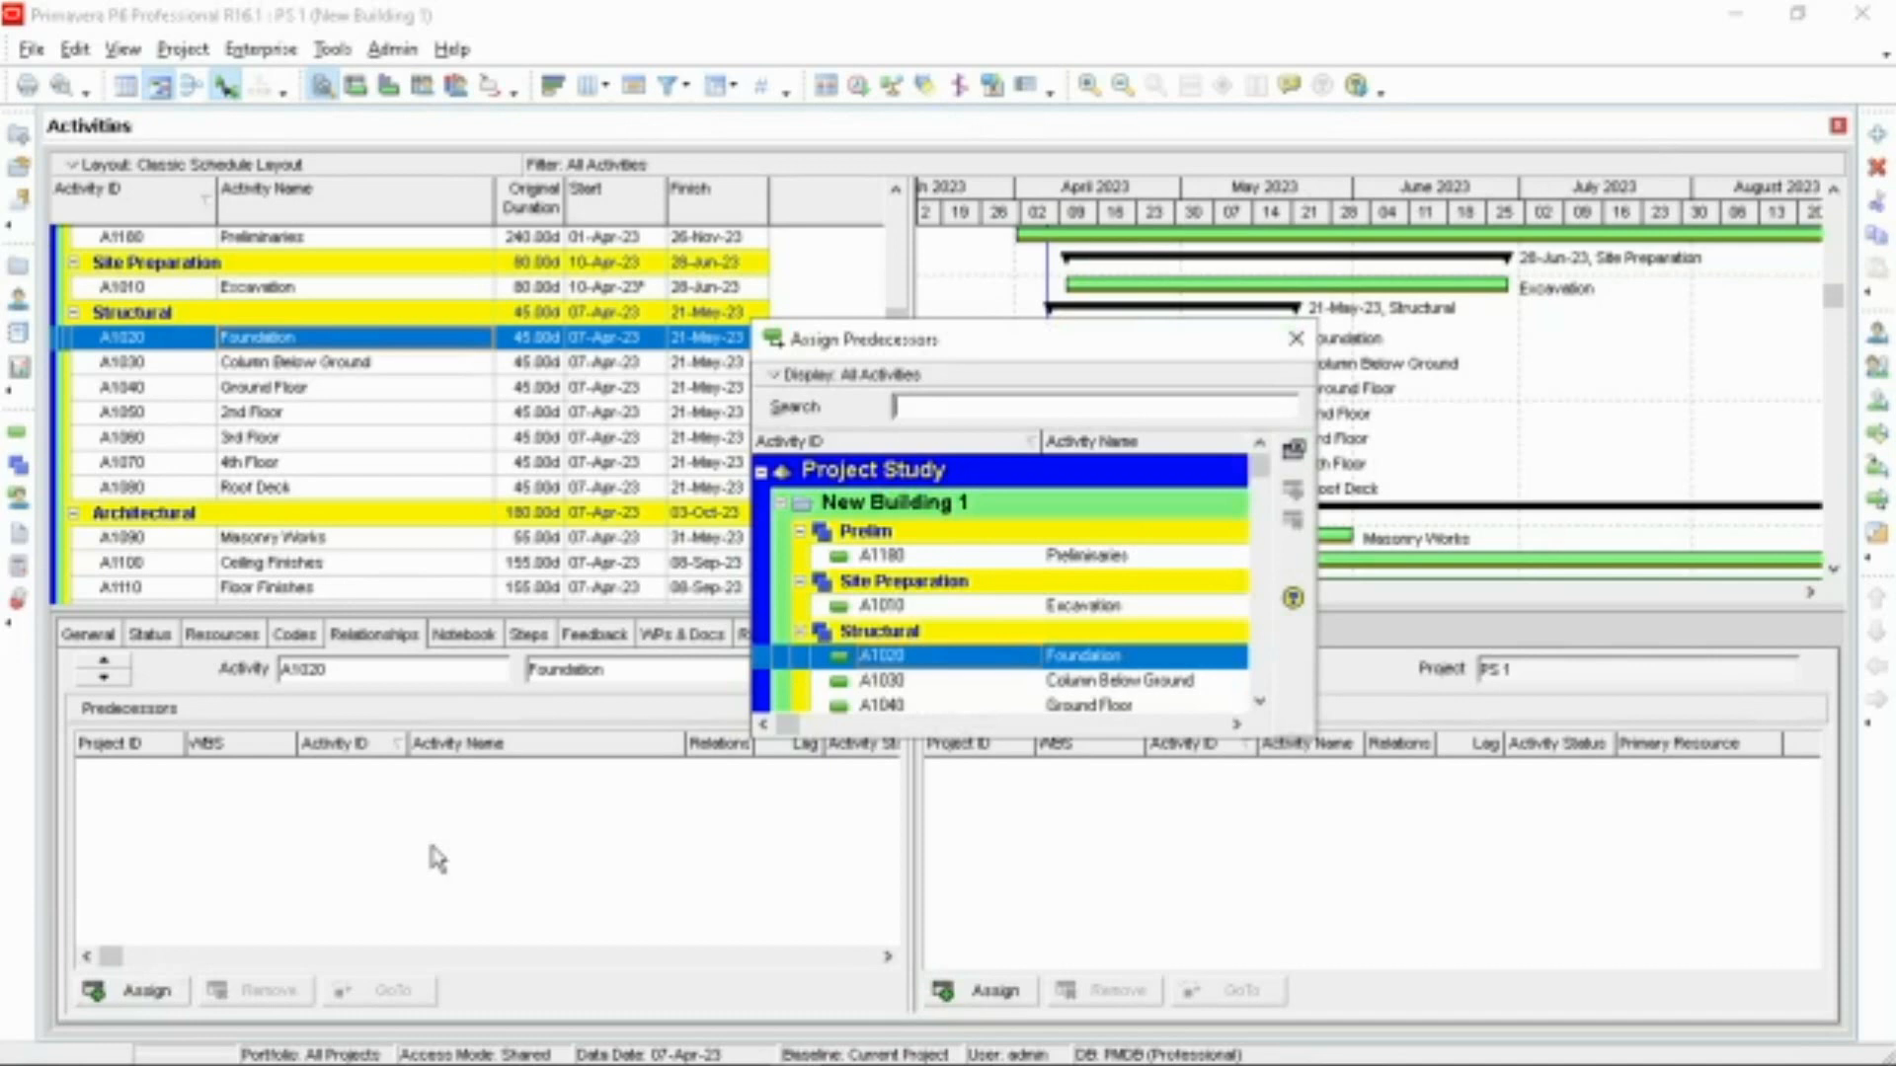
pyautogui.click(1000, 611)
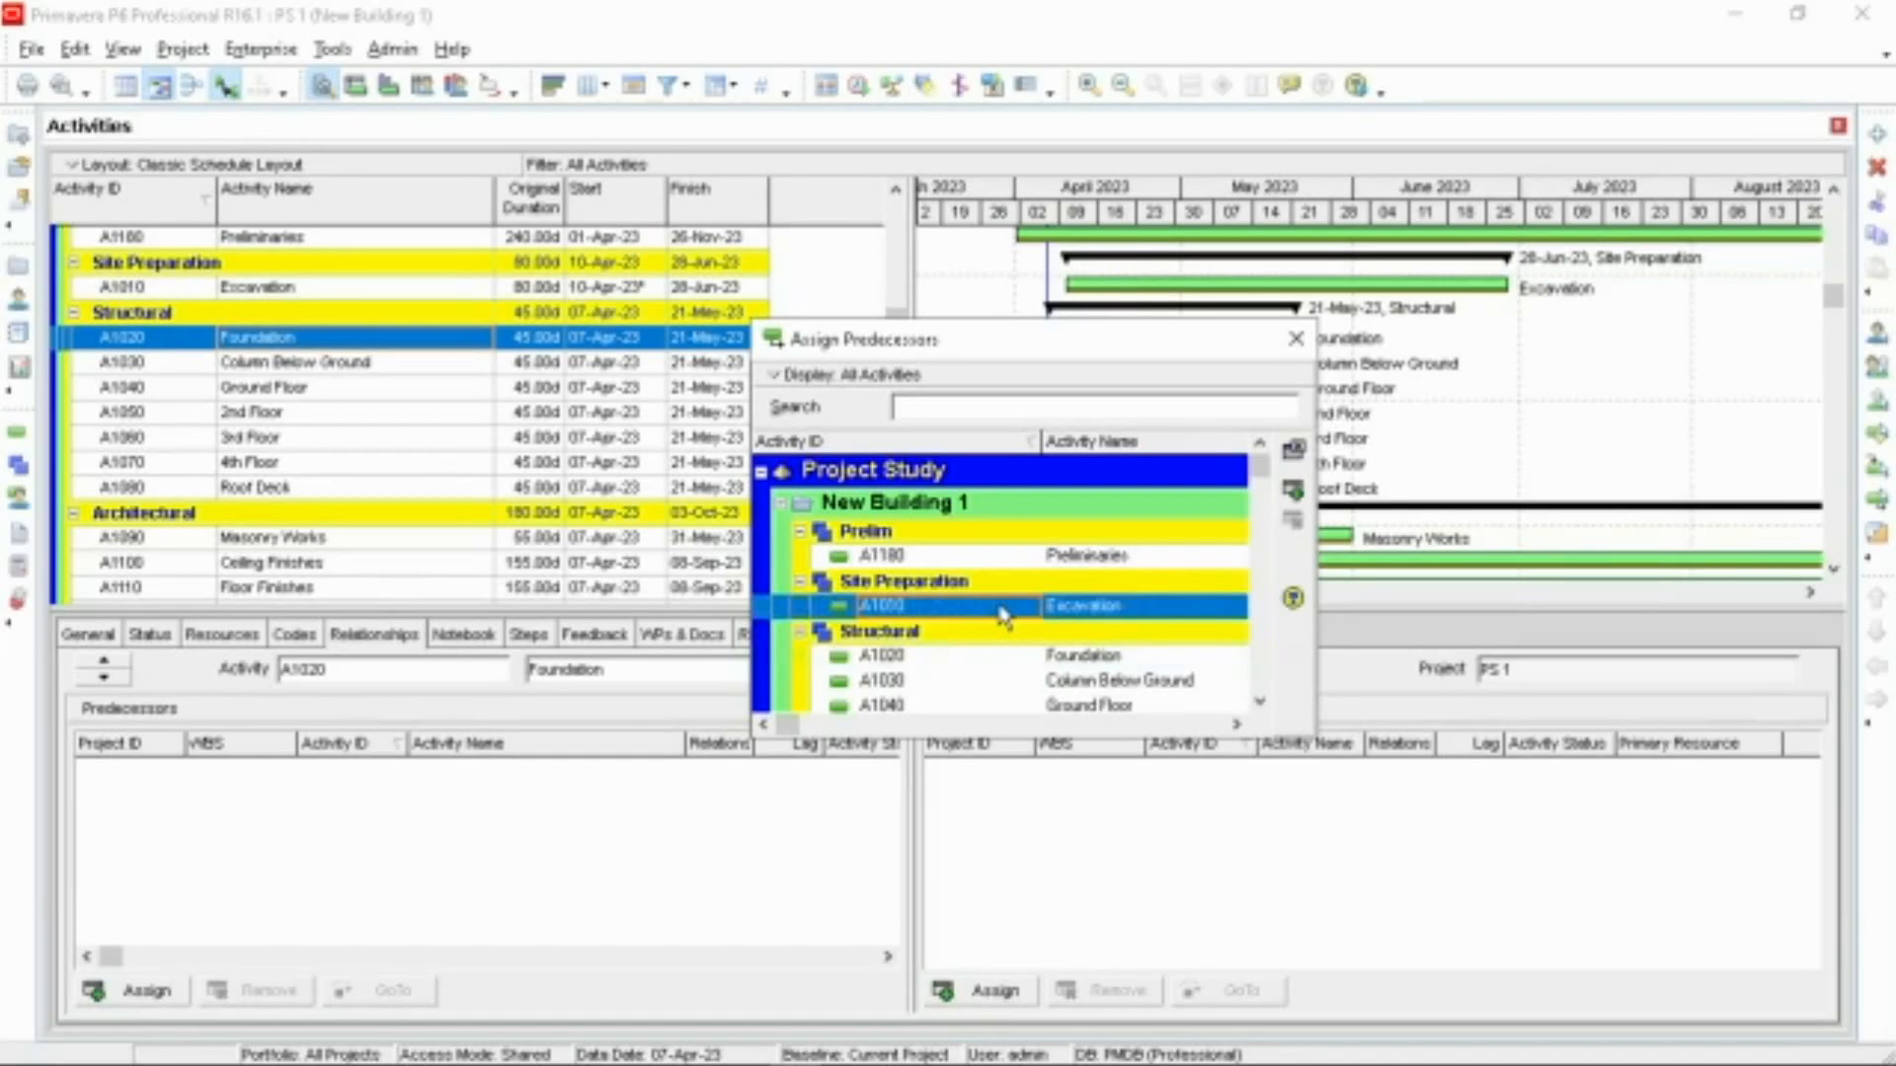
pyautogui.click(1293, 491)
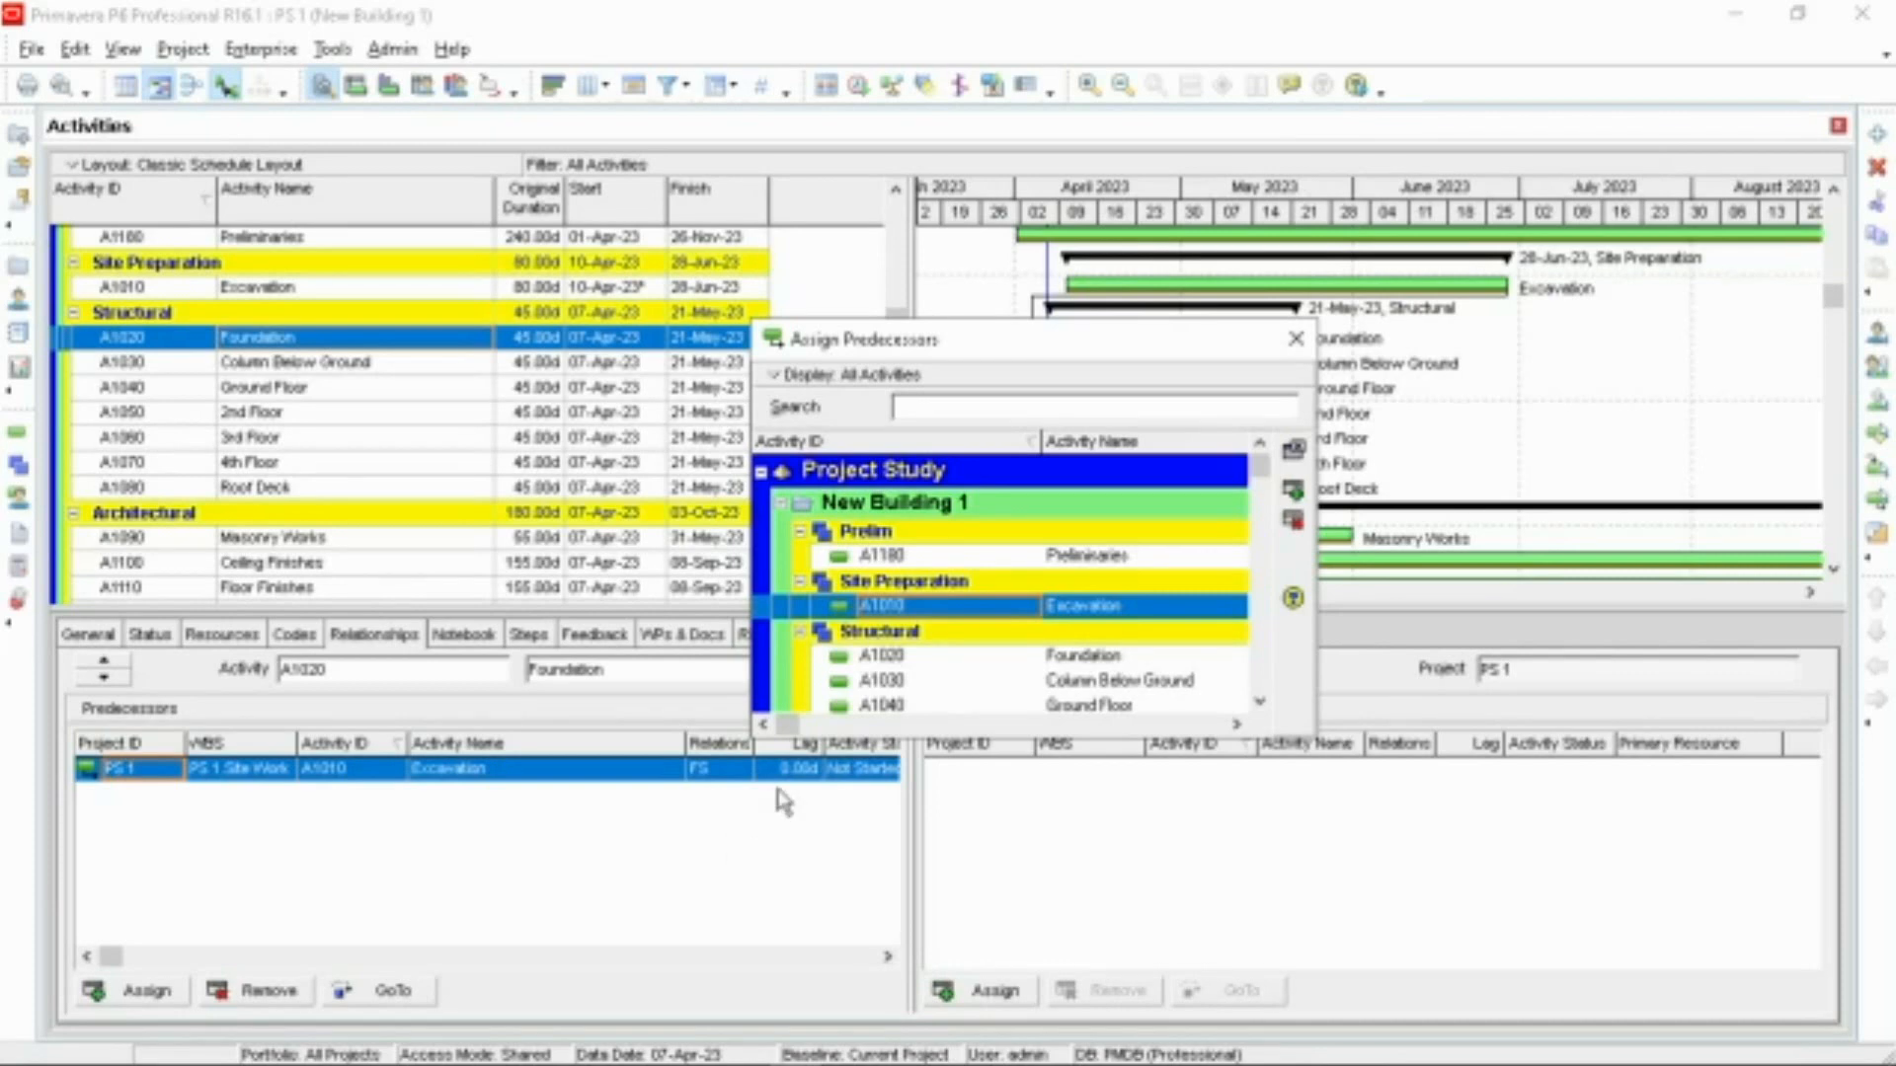
# Step: Set the lag of Foundation's Excavation predecessor to -60 days, moving the Assign Predecessors dialog off the lag values
pyautogui.moveTo(978, 361); pyautogui.dragTo(1062, 296)
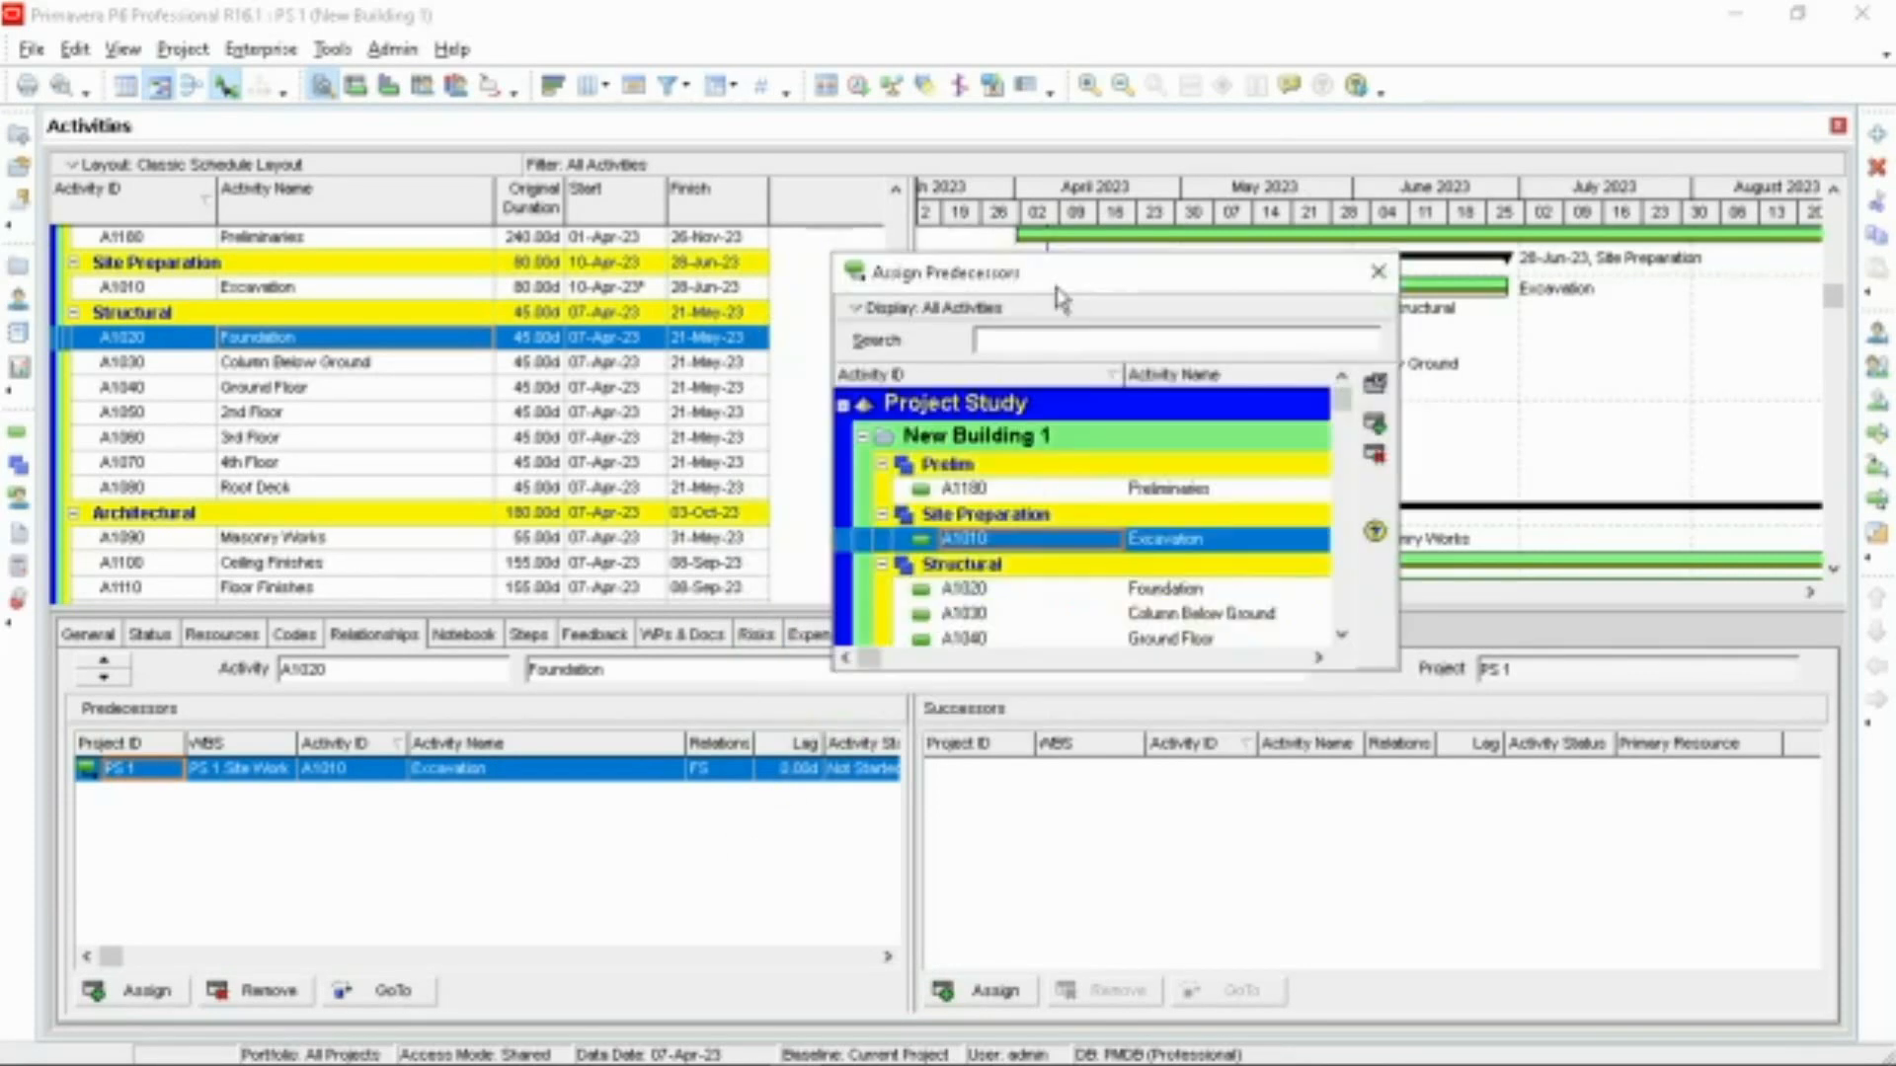
pyautogui.click(796, 775)
pyautogui.click(796, 777)
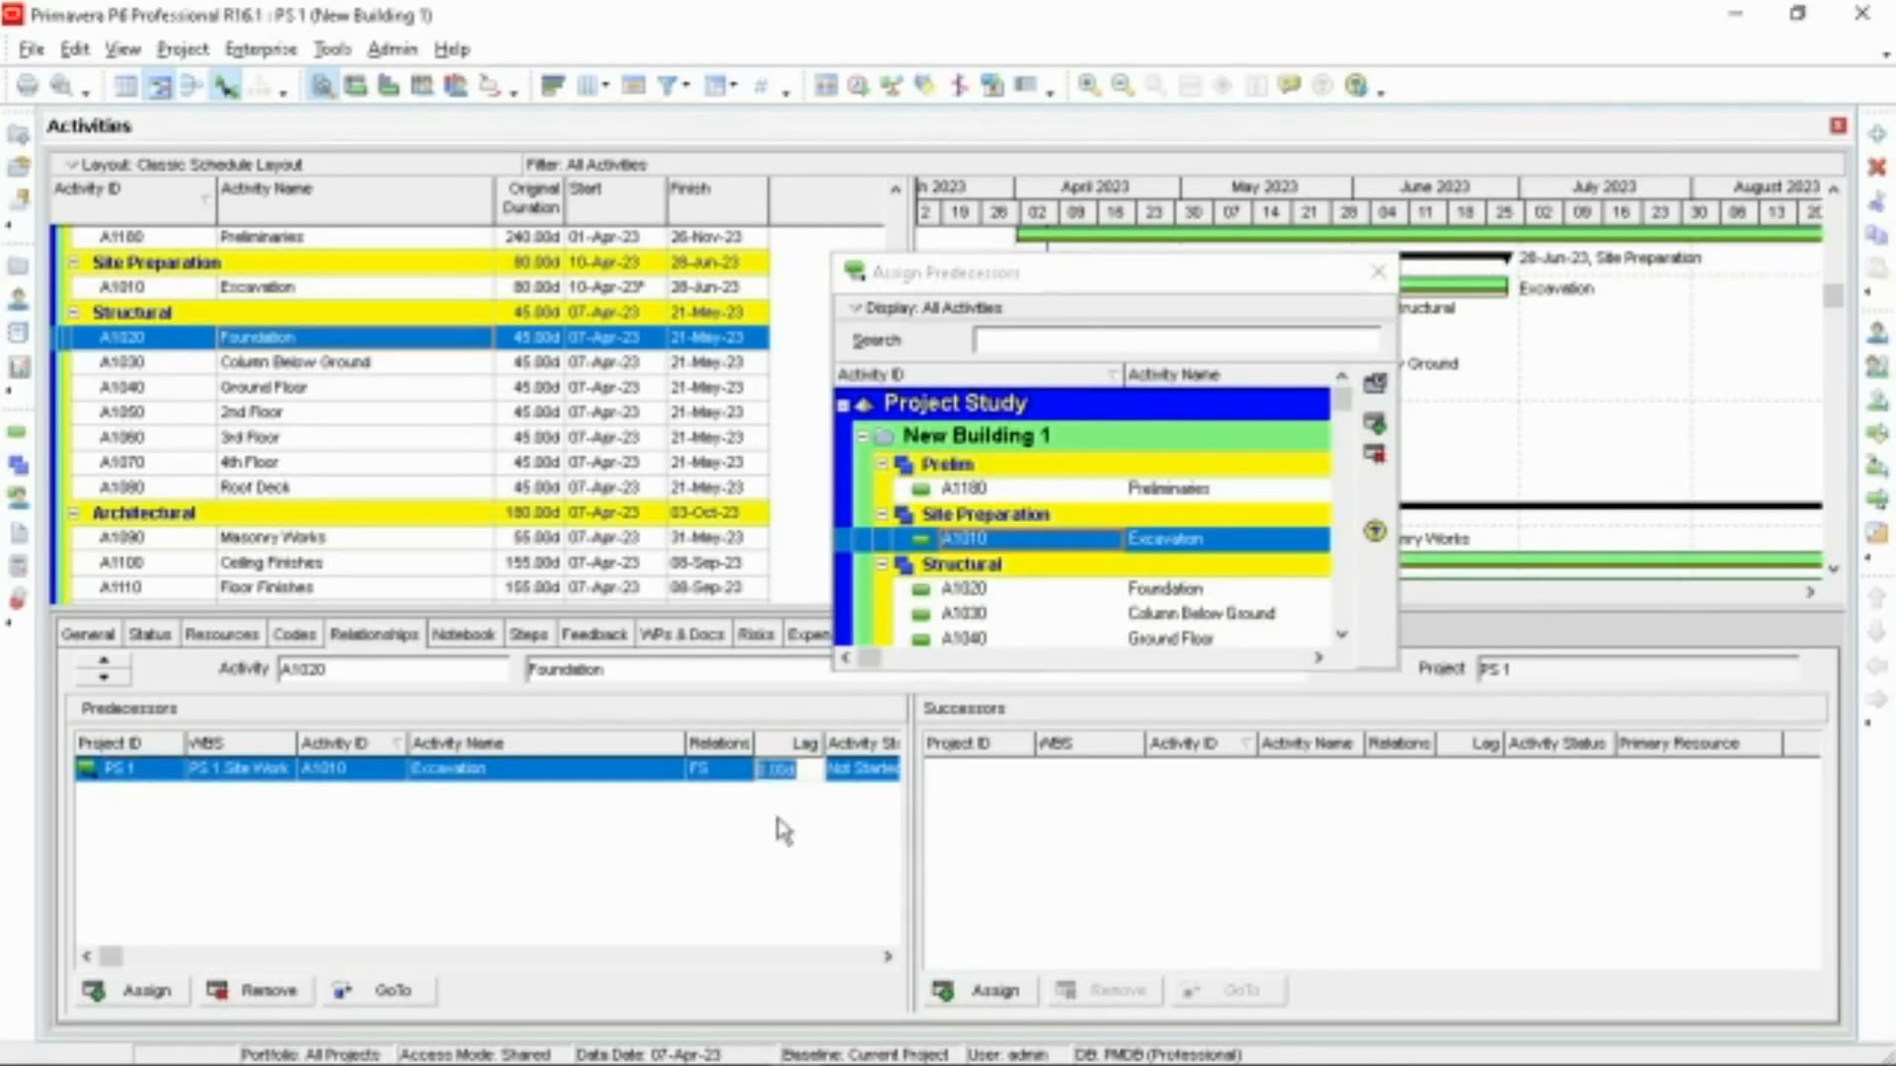
pyautogui.click(761, 769)
pyautogui.write('-80')
pyautogui.click(727, 893)
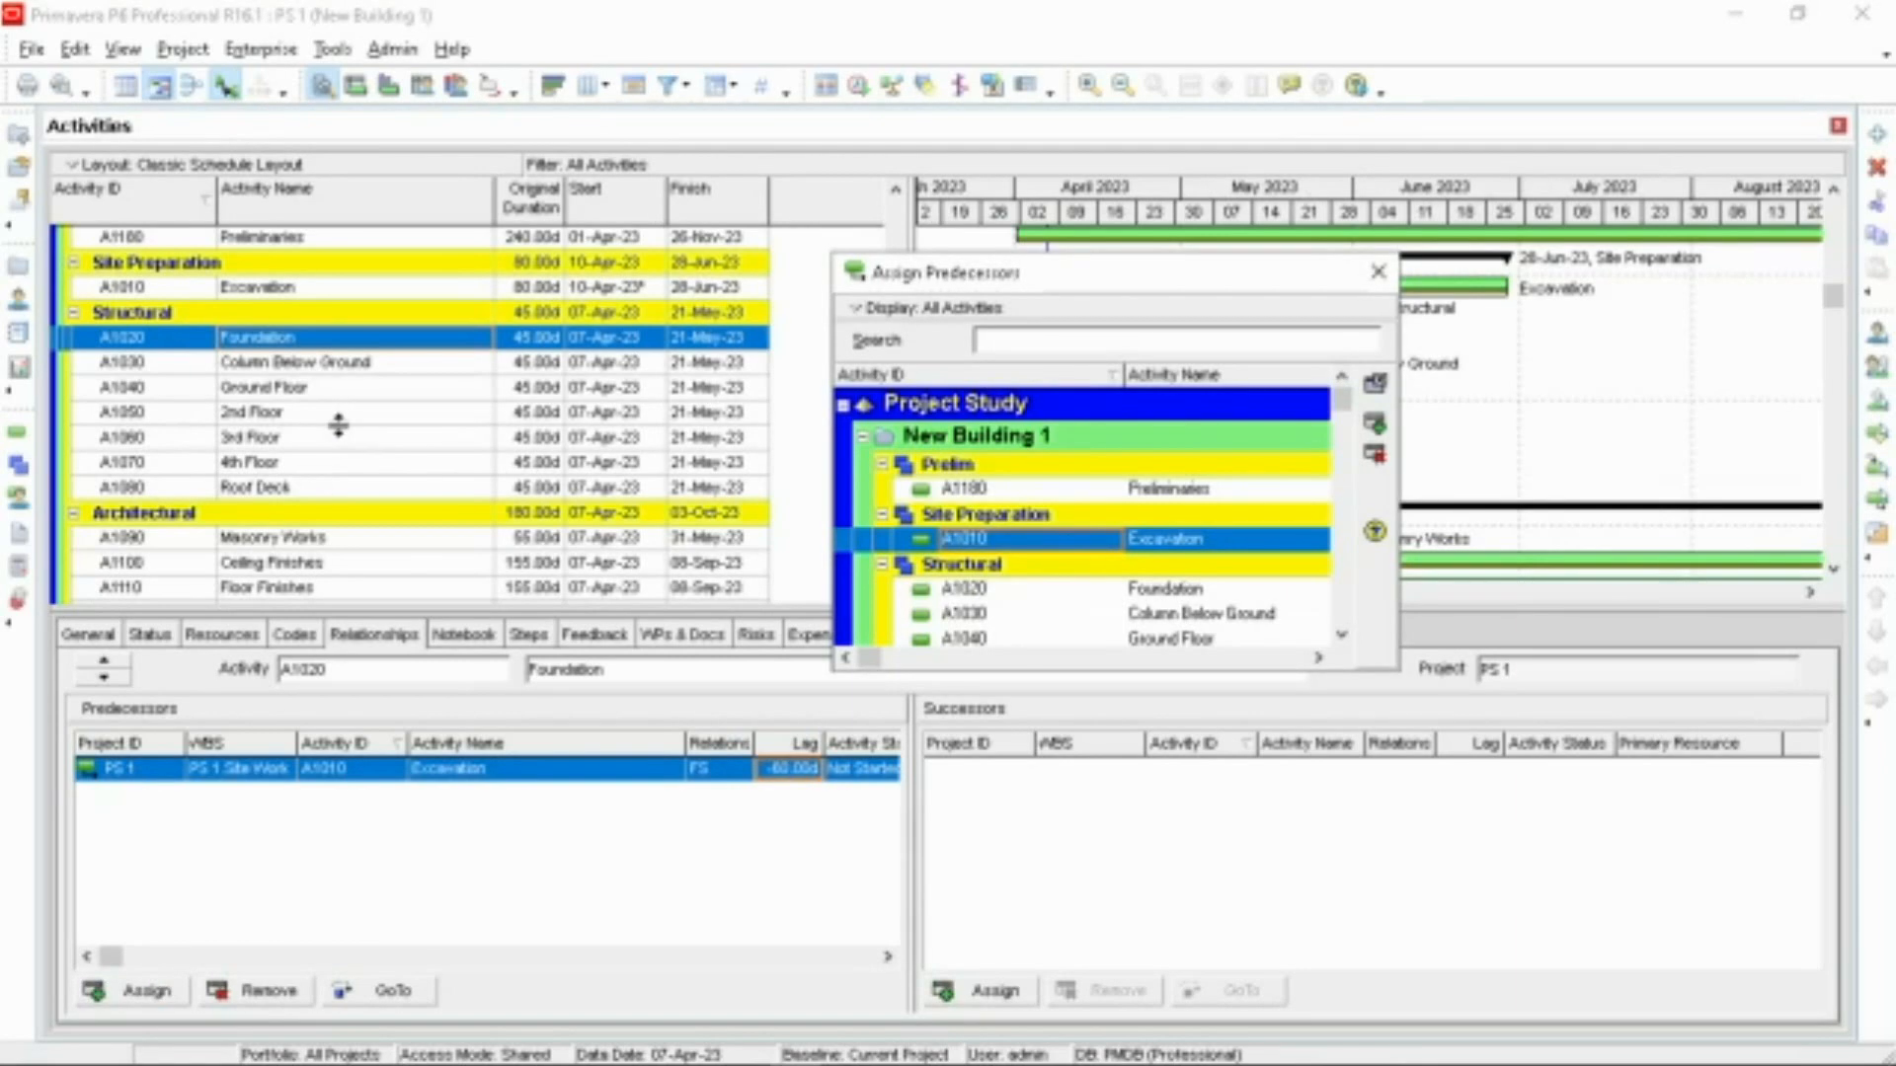
# Step: Assign Foundation as the predecessor of Column Below Ground with a lag of -35 days
pyautogui.click(380, 366)
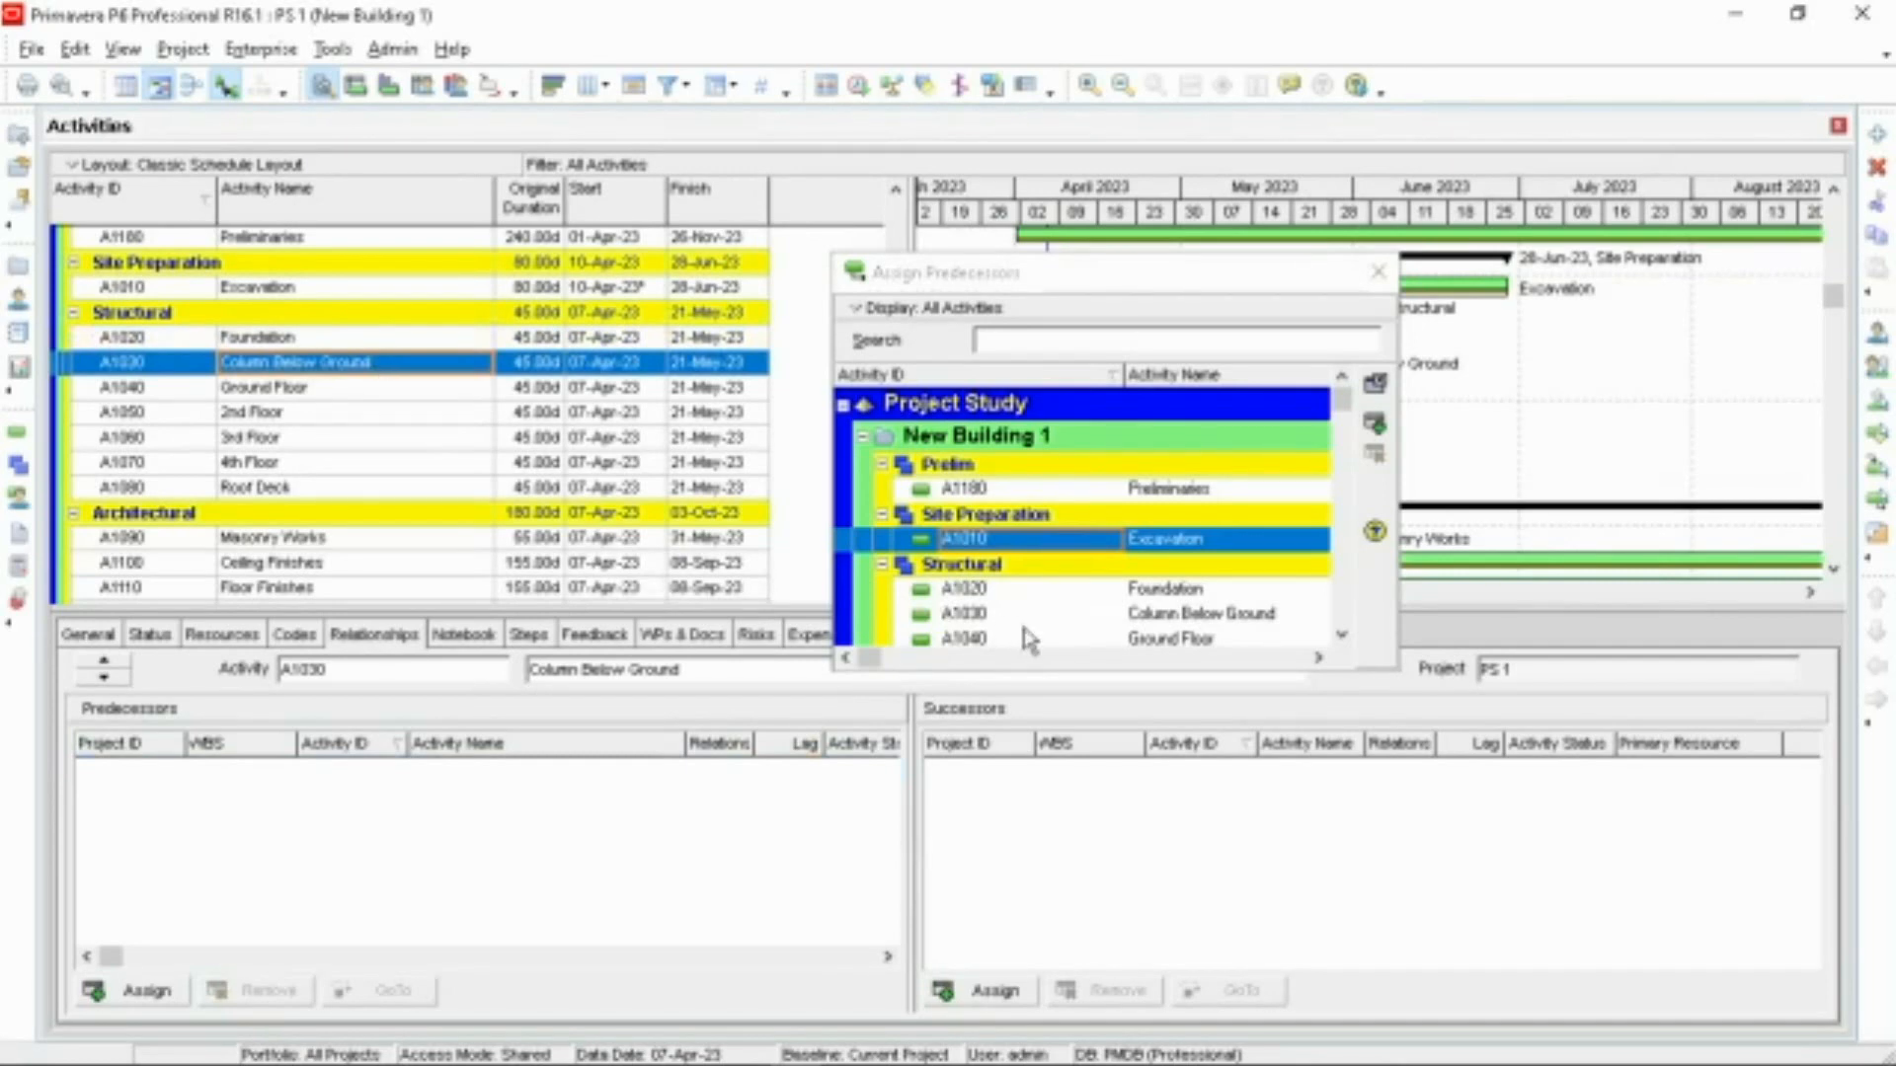
pyautogui.click(1091, 590)
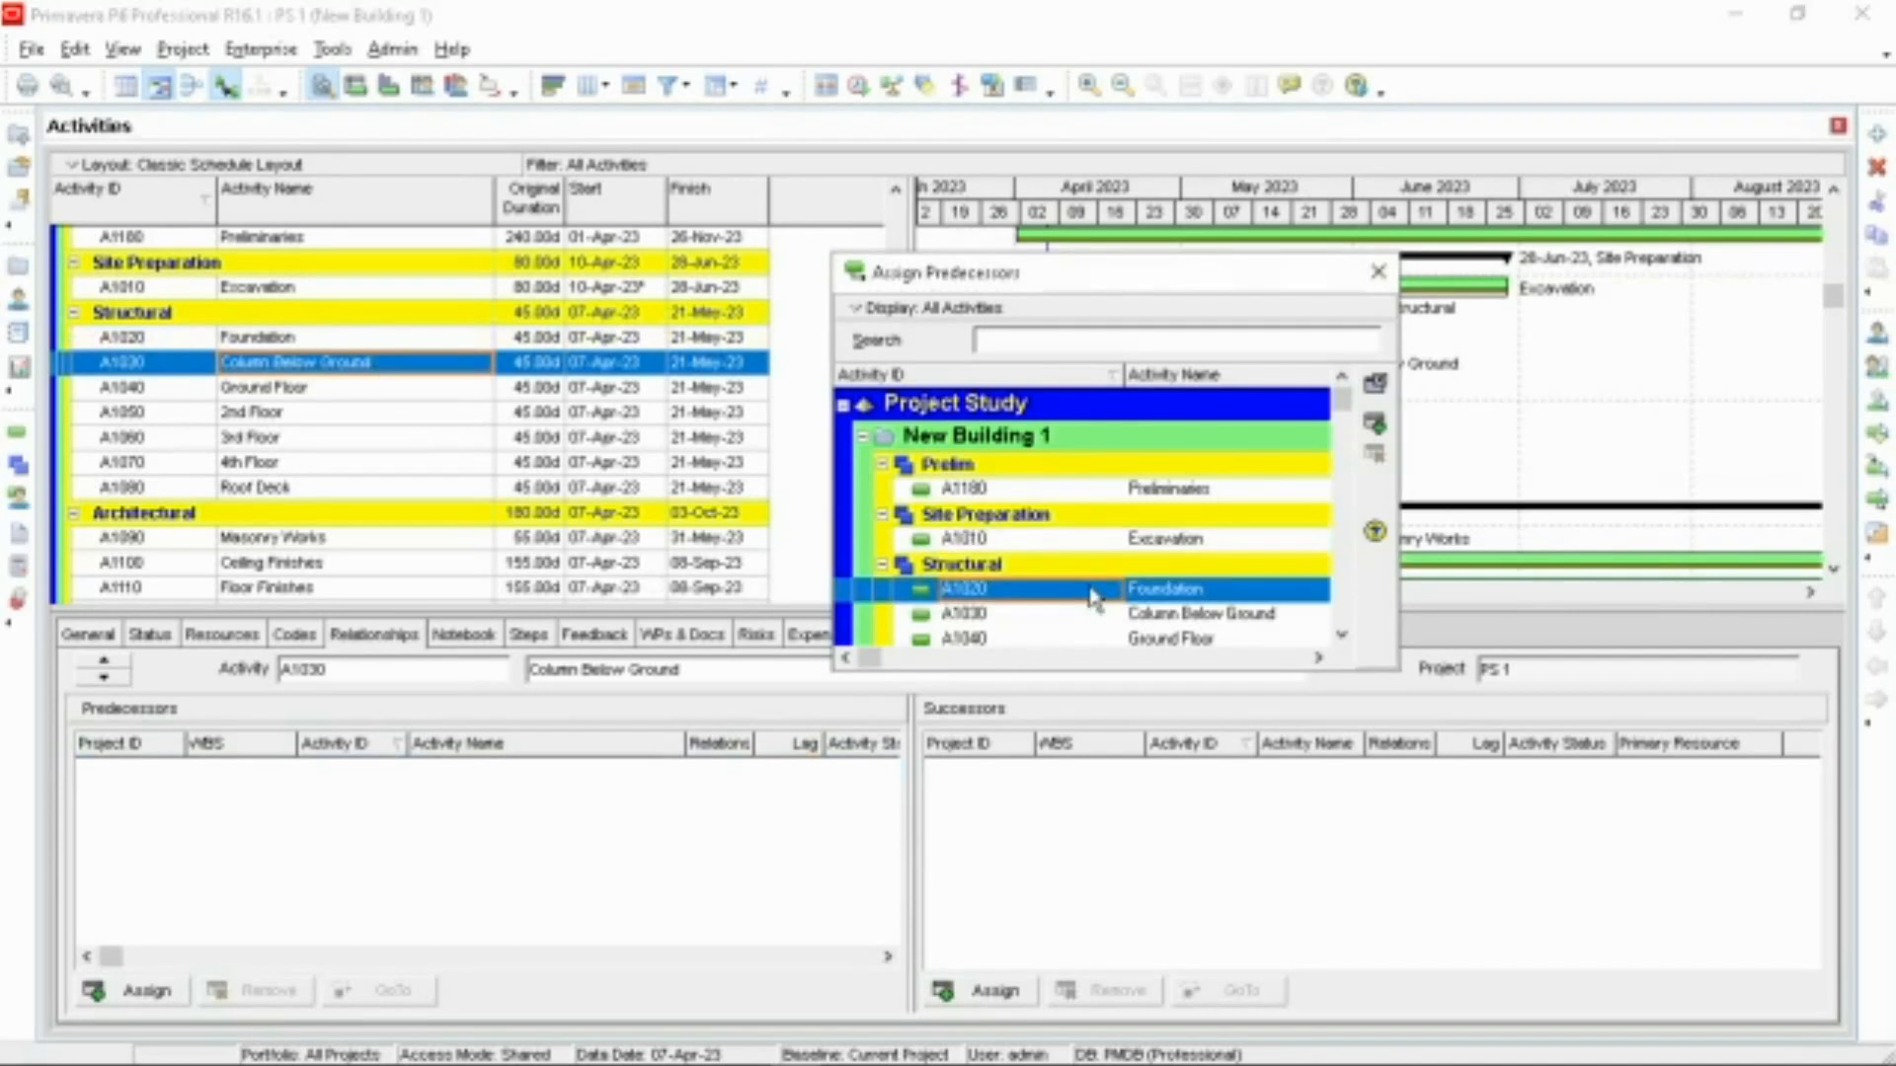
pyautogui.click(1375, 432)
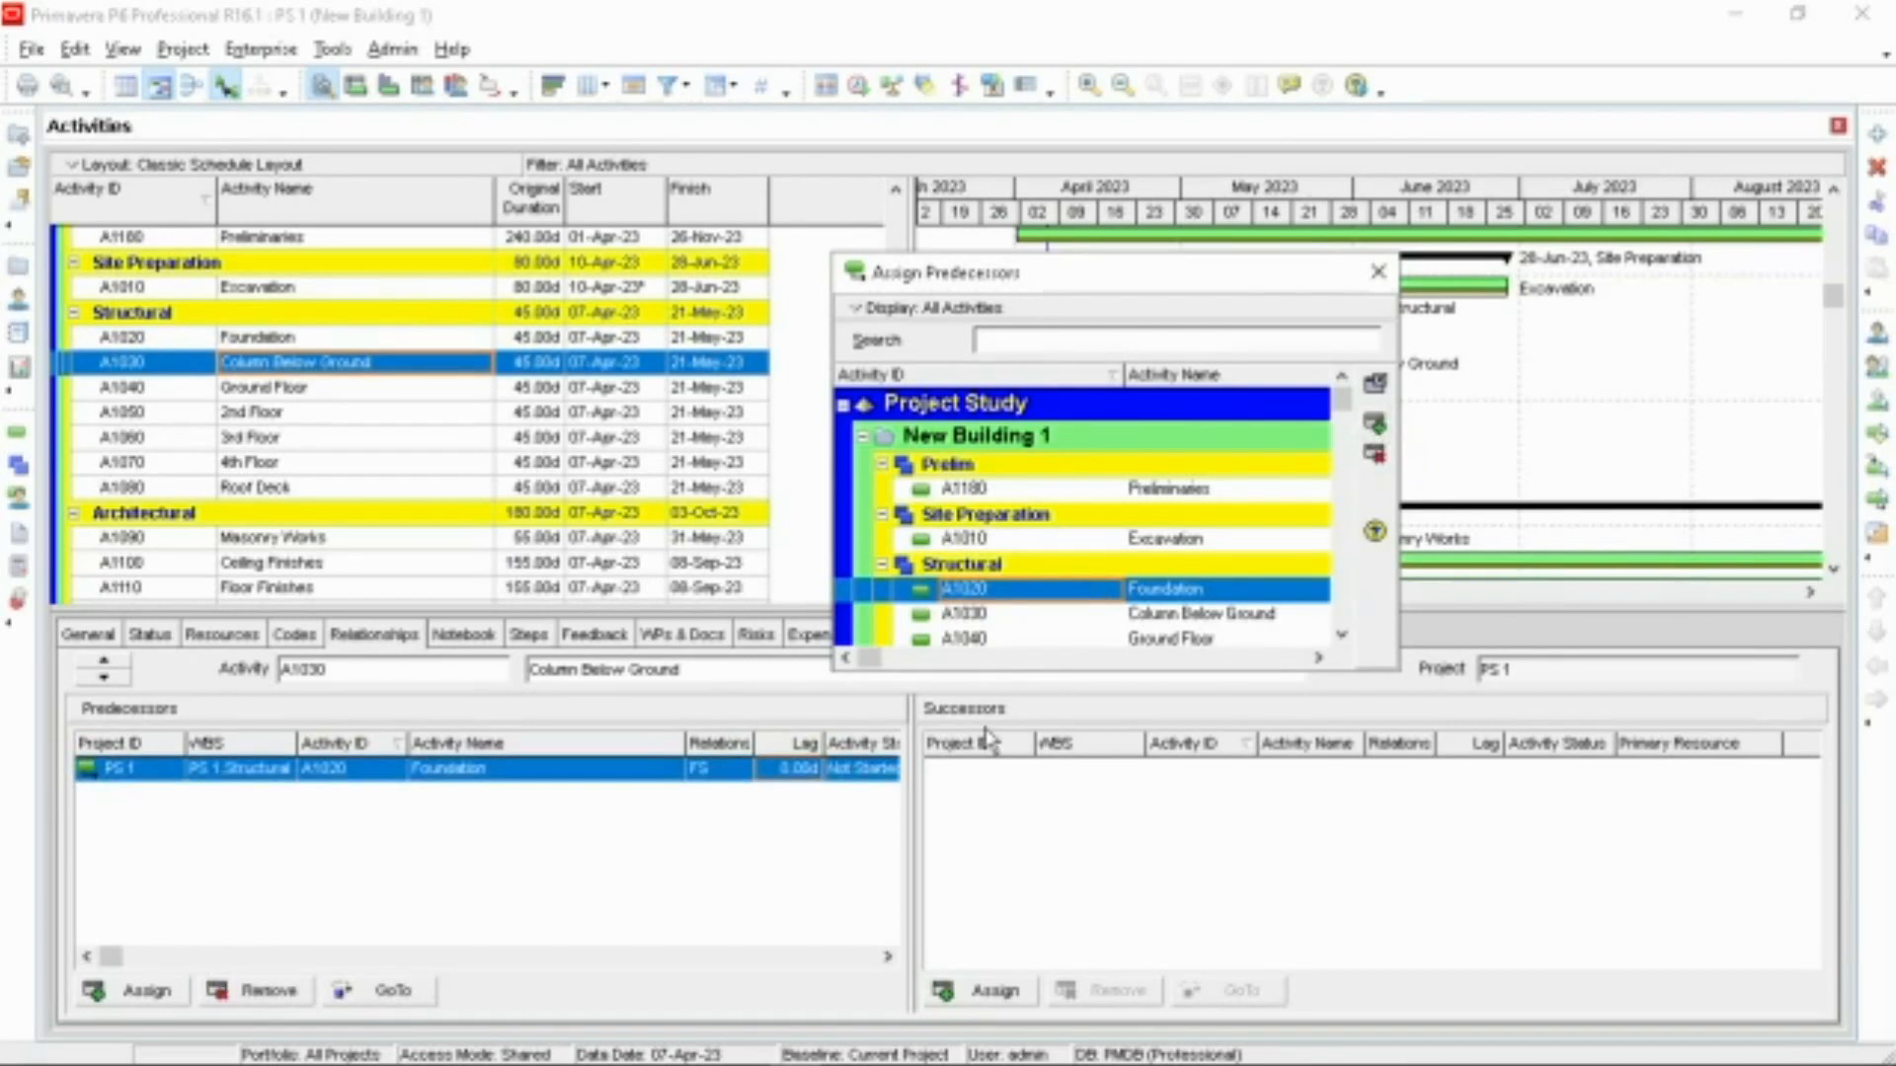
pyautogui.click(801, 787)
pyautogui.click(778, 769)
pyautogui.click(769, 770)
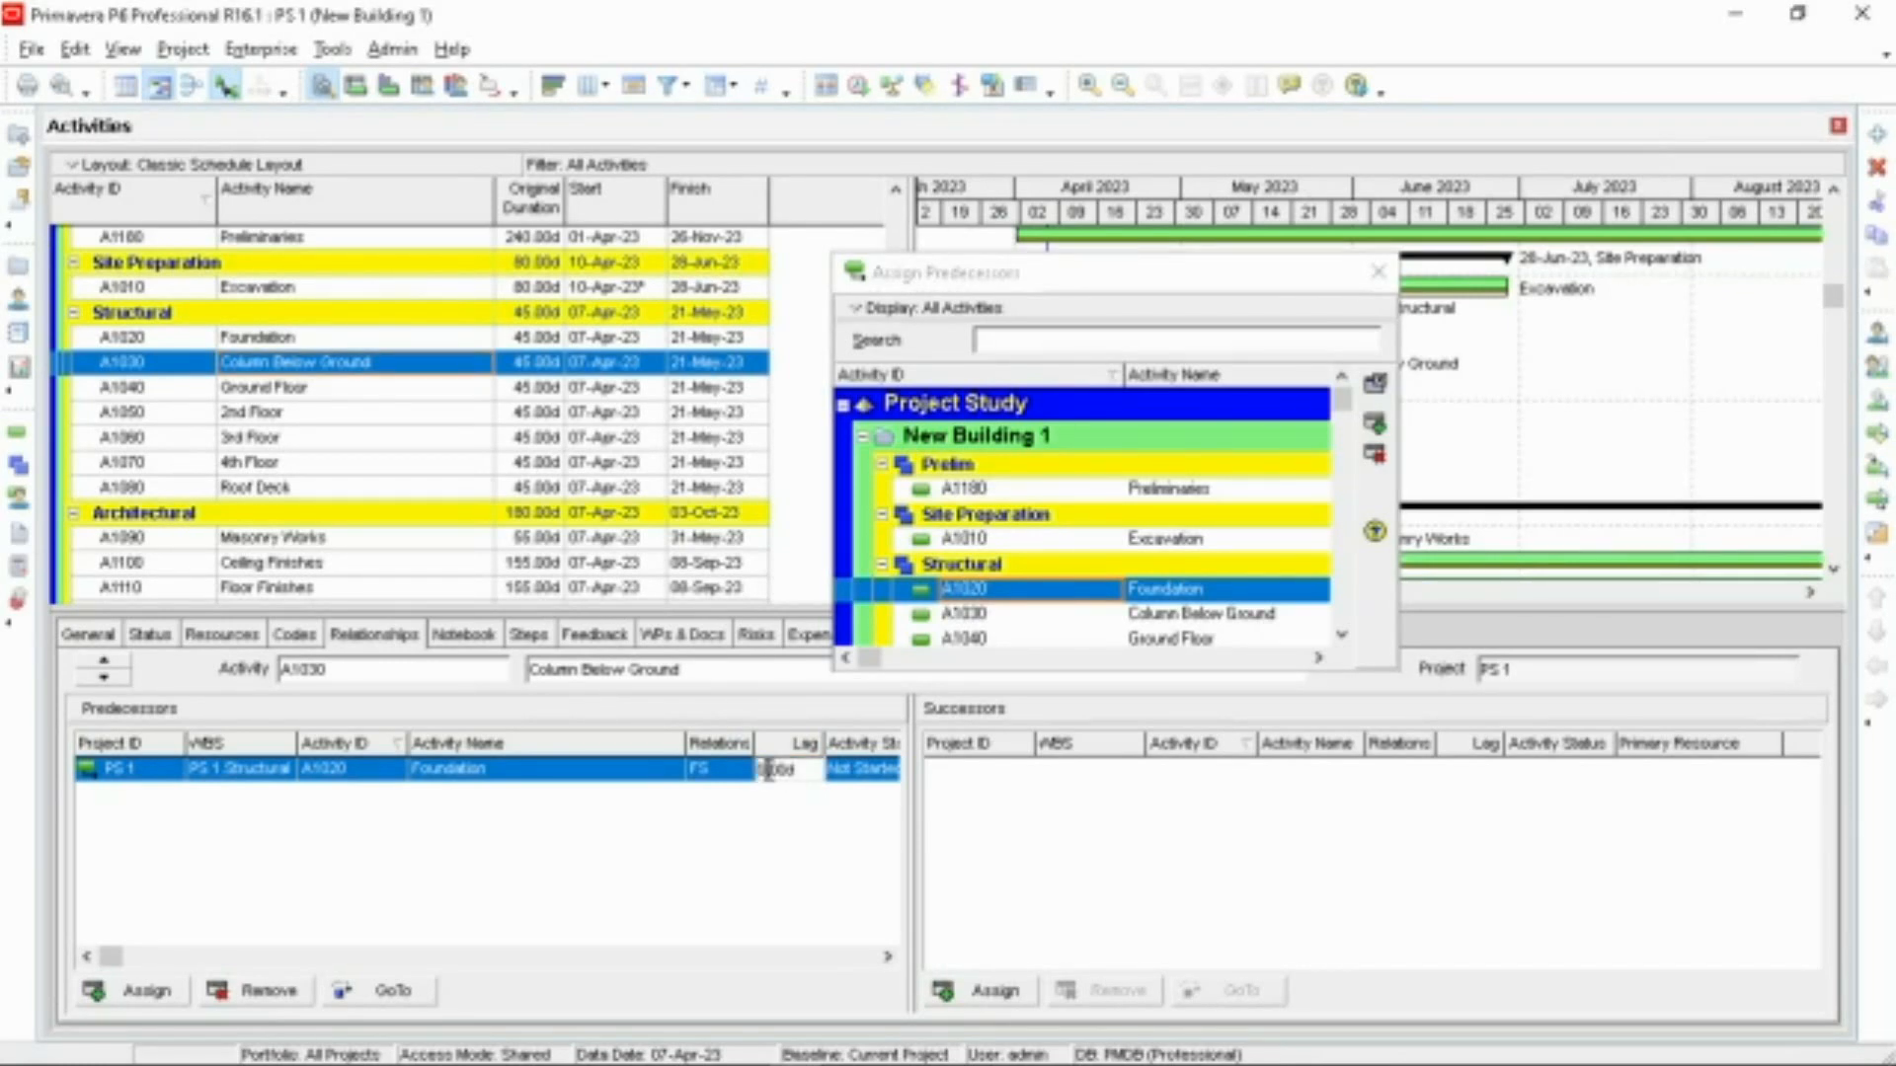
pyautogui.press('BackSpace')
pyautogui.write('35')
pyautogui.press('Return')
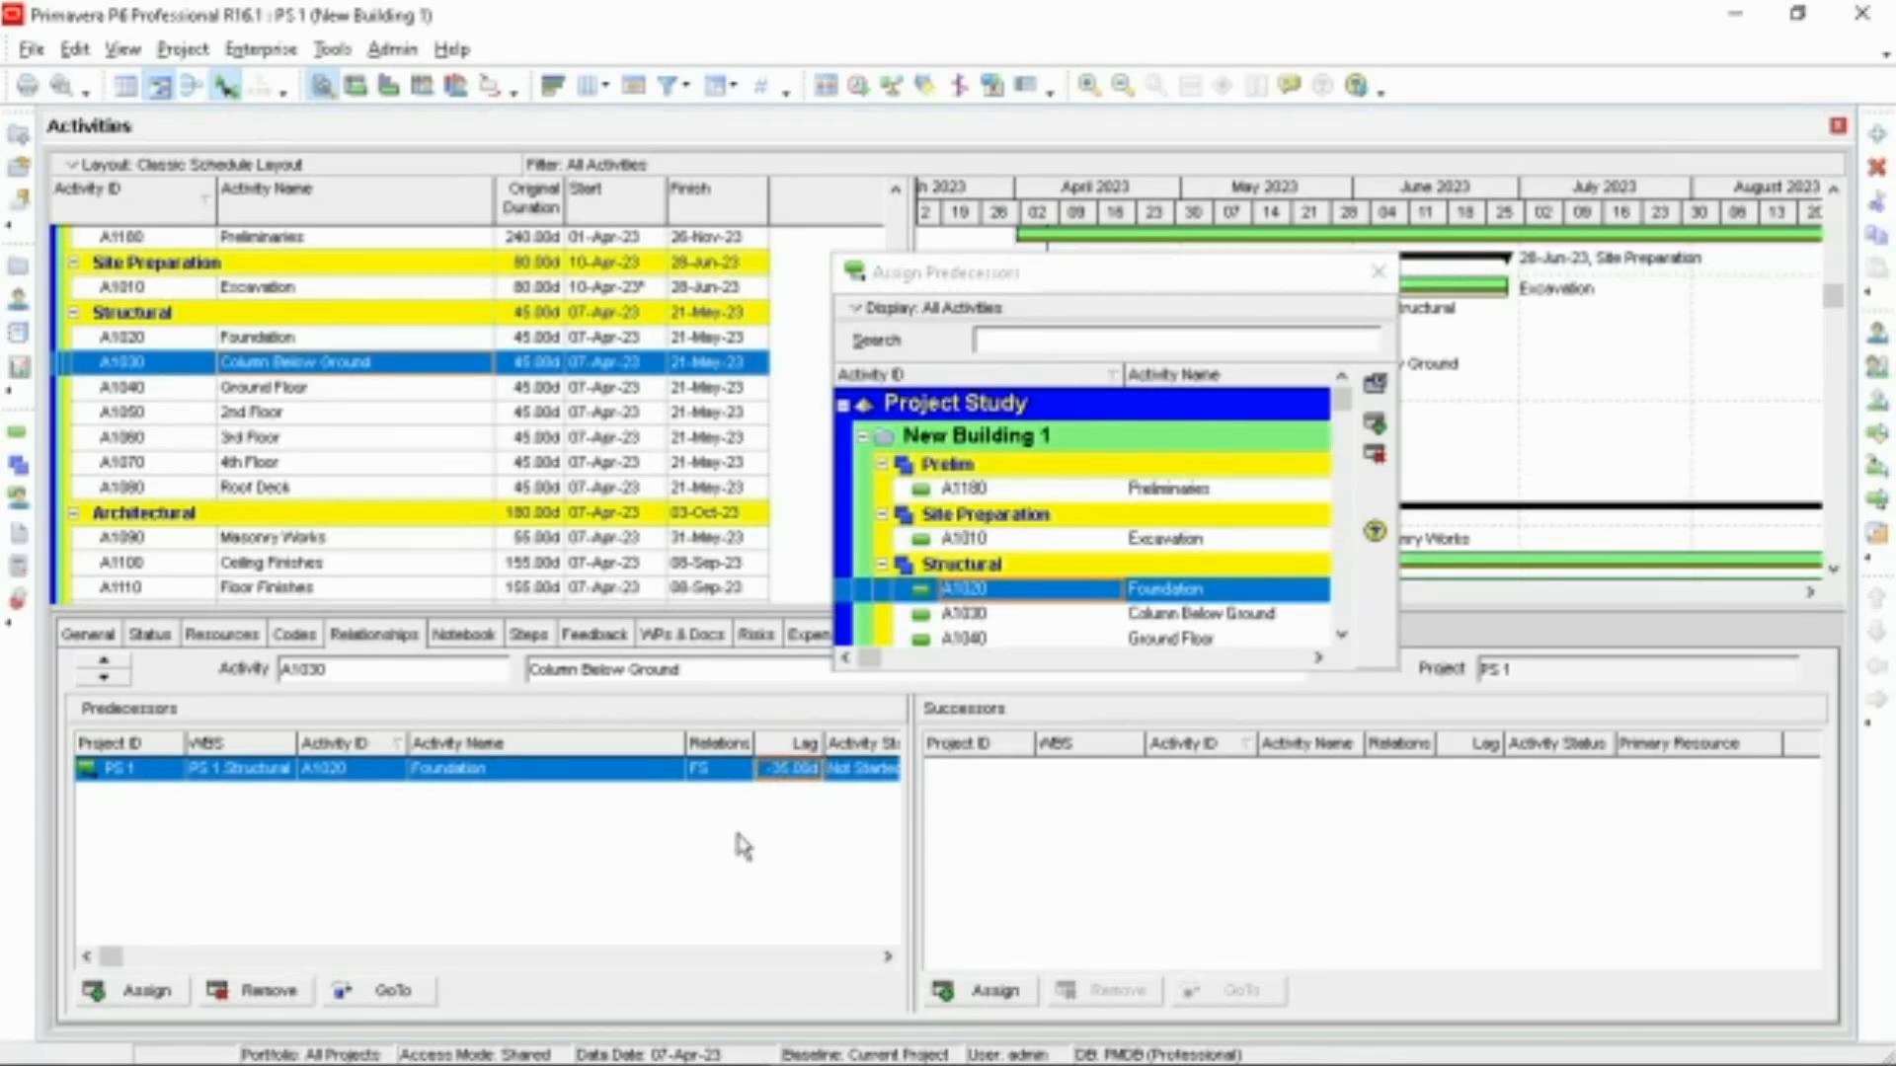
# Step: Assign Column Below Ground as the predecessor of the structural Ground Floor activity with a lag of -35 days
pyautogui.click(381, 395)
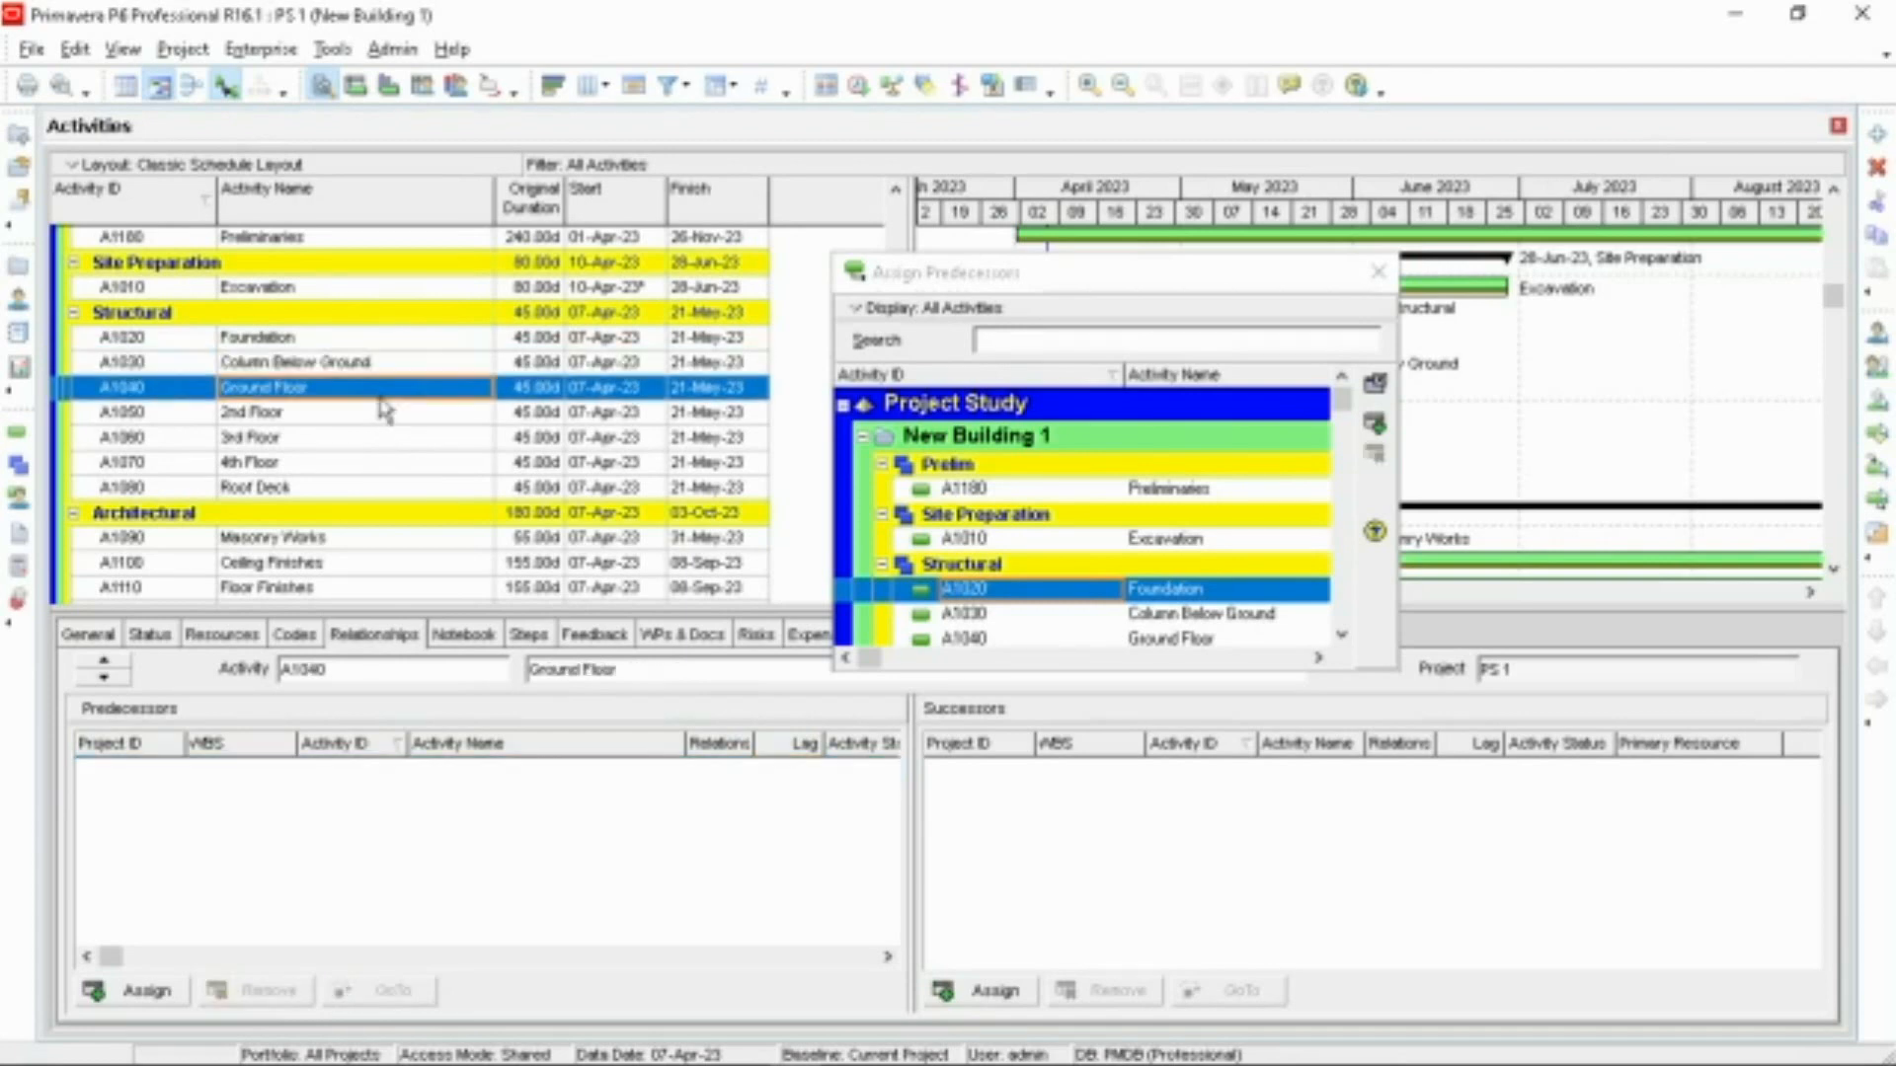
pyautogui.click(1187, 622)
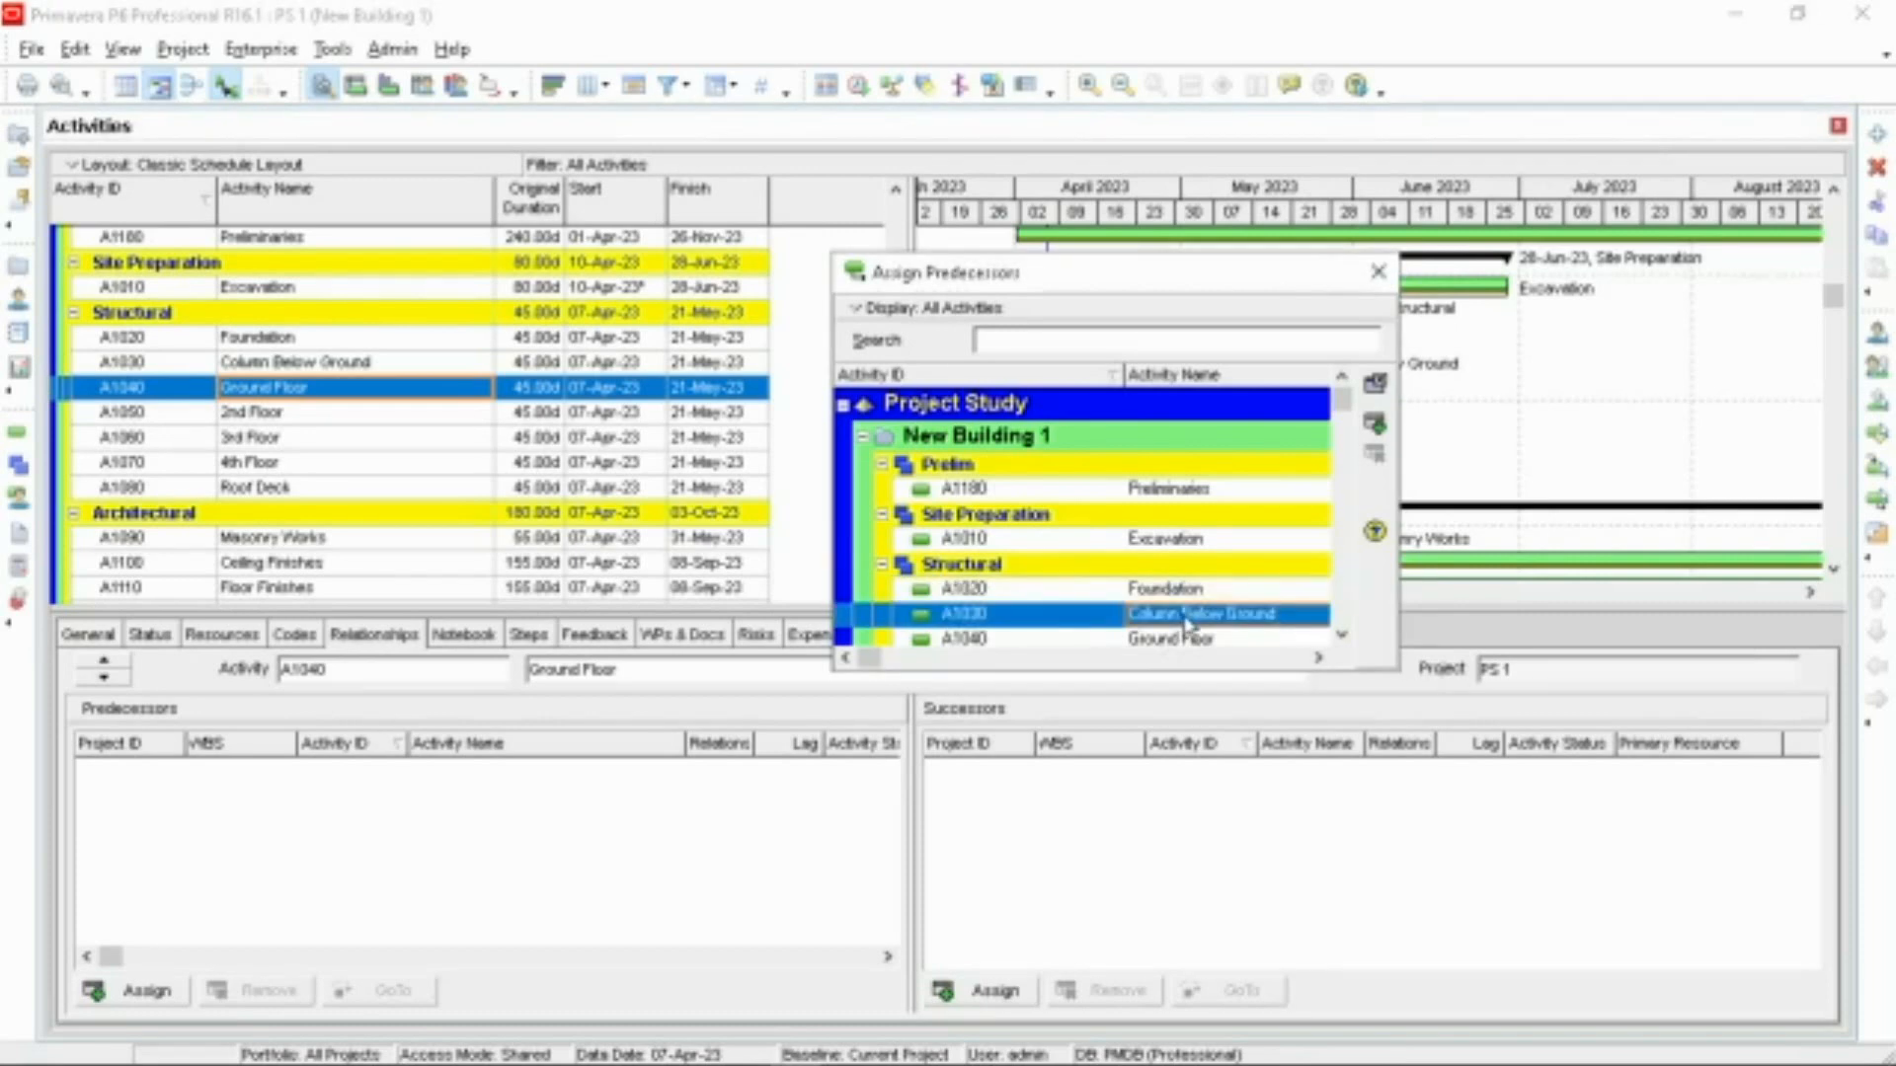
pyautogui.click(1375, 427)
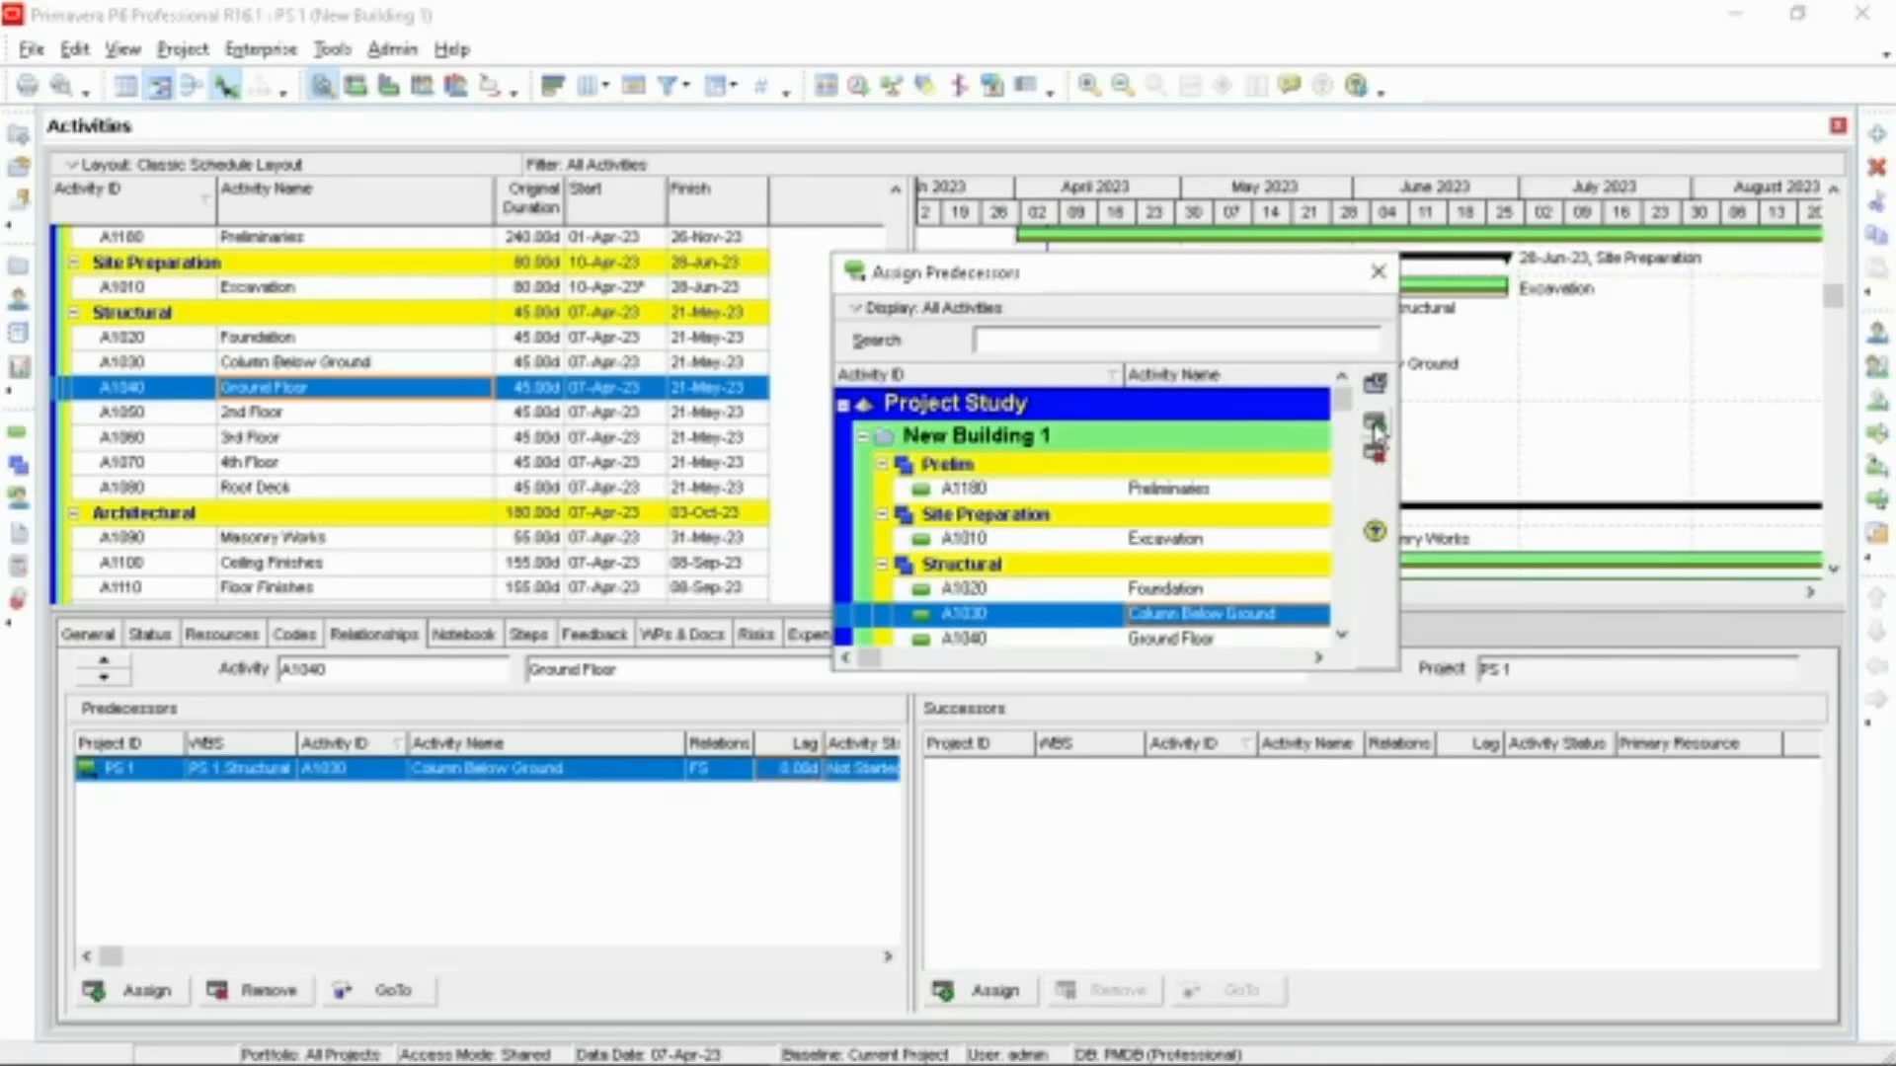
pyautogui.click(765, 771)
pyautogui.moveTo(766, 771); pyautogui.dragTo(755, 775)
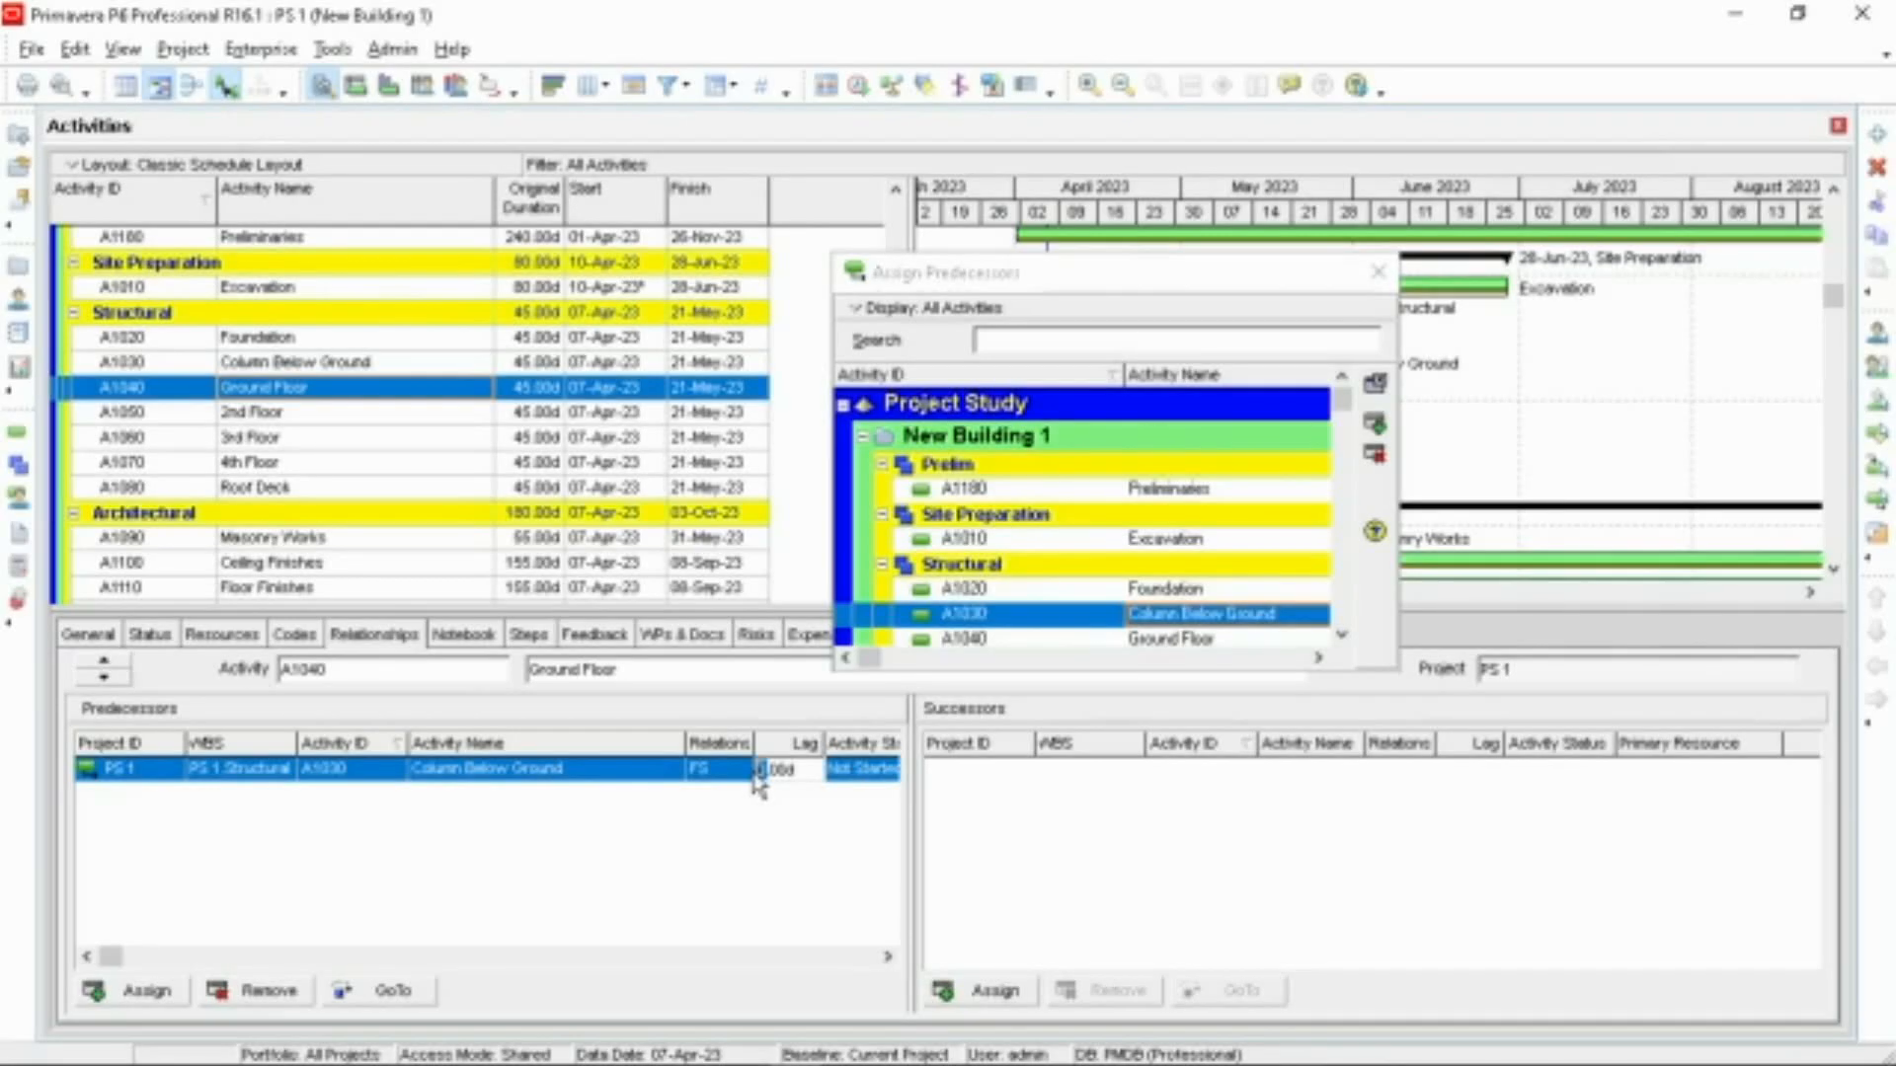
pyautogui.write('35')
pyautogui.write('-')
# Step: Assign Ground Floor as the predecessor of the structural 2nd Floor activity with a lag of -35 days
pyautogui.click(455, 423)
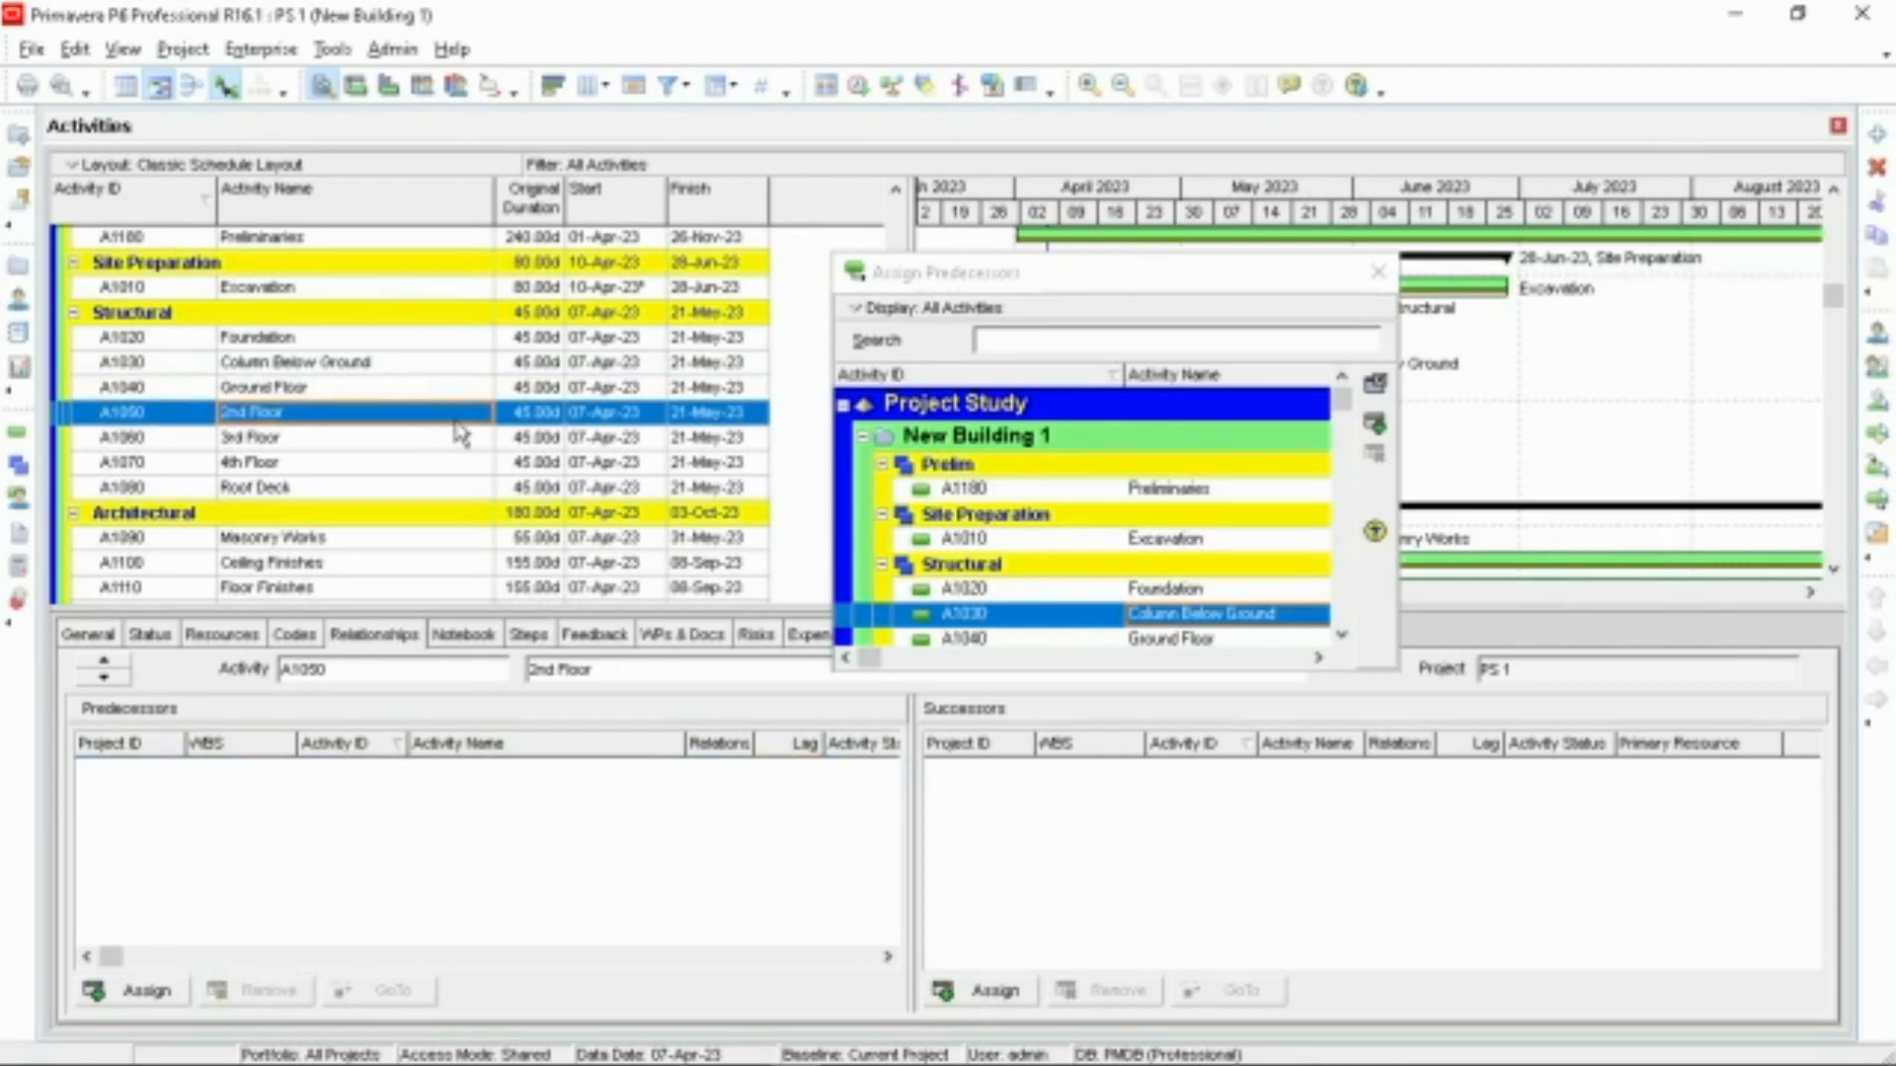
pyautogui.scroll(-3, 1046, 592)
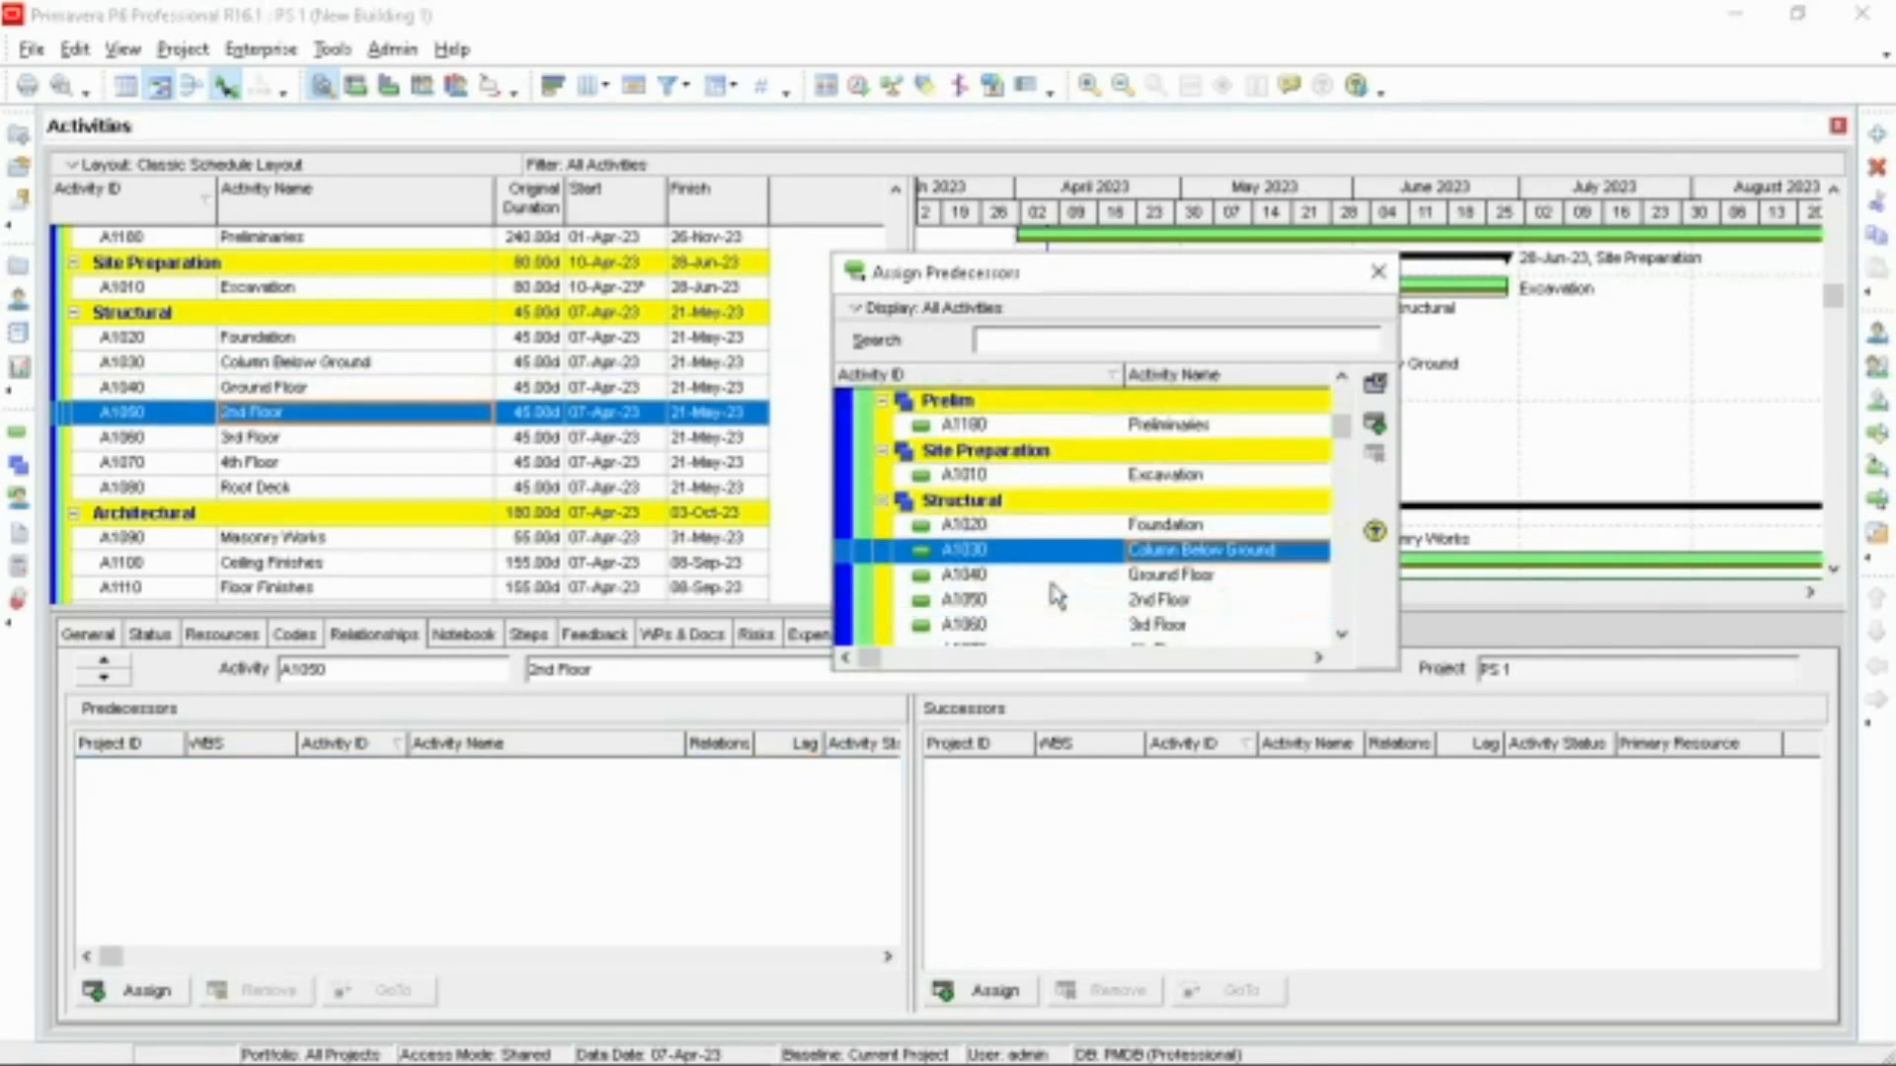
pyautogui.click(1086, 559)
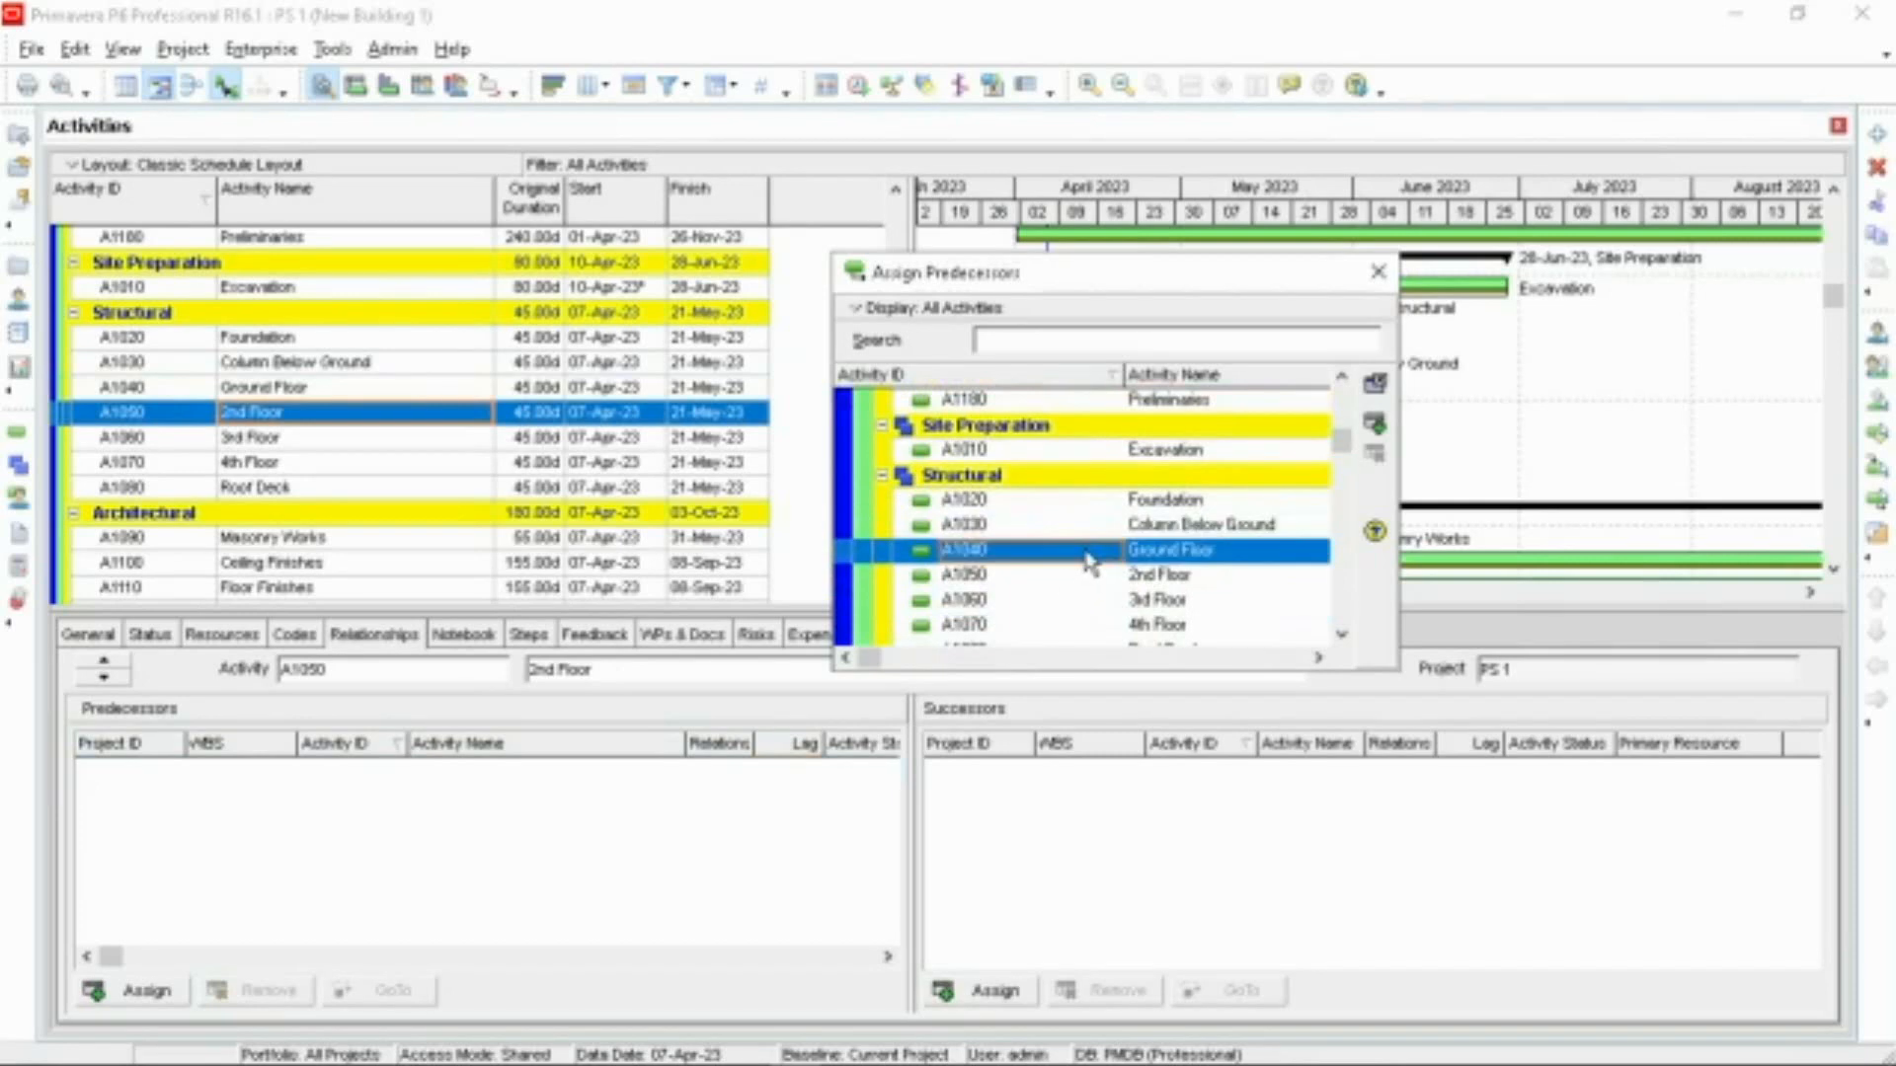
pyautogui.click(1374, 427)
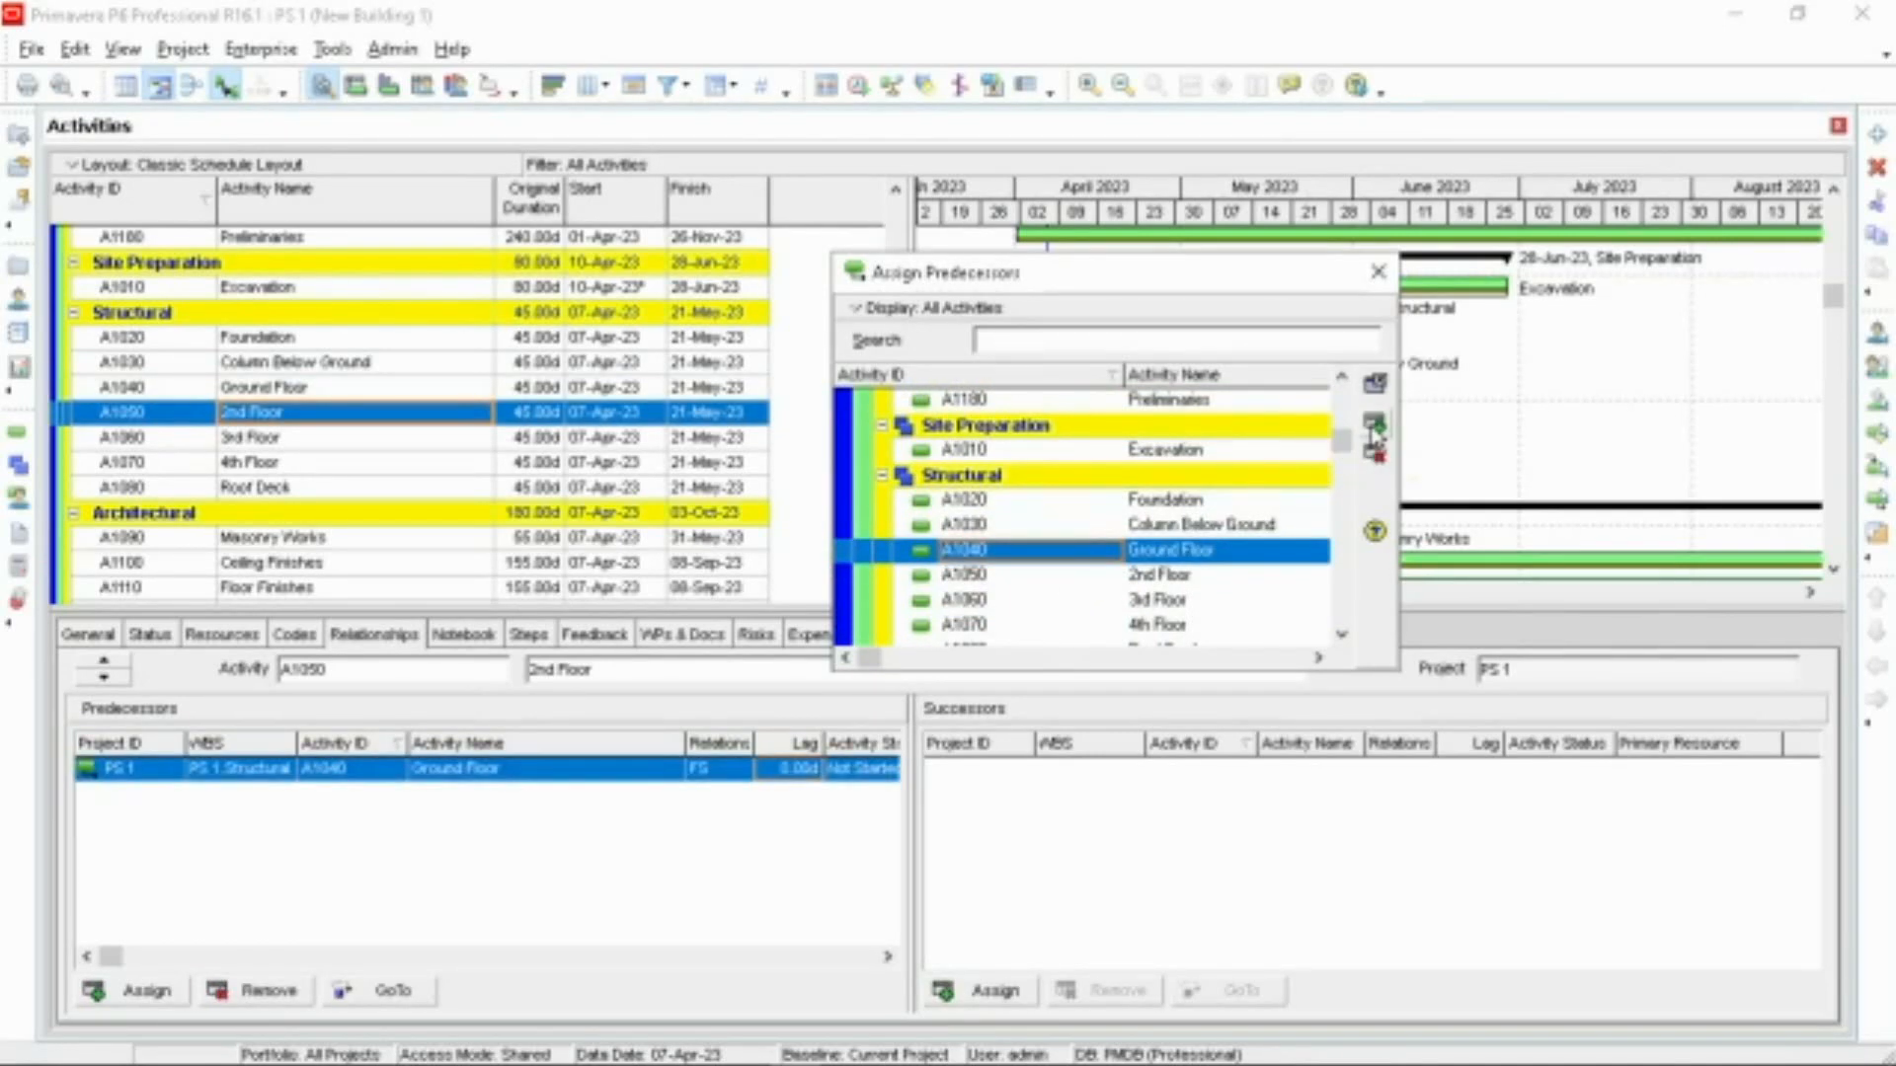
pyautogui.click(787, 771)
pyautogui.moveTo(768, 769); pyautogui.dragTo(753, 770)
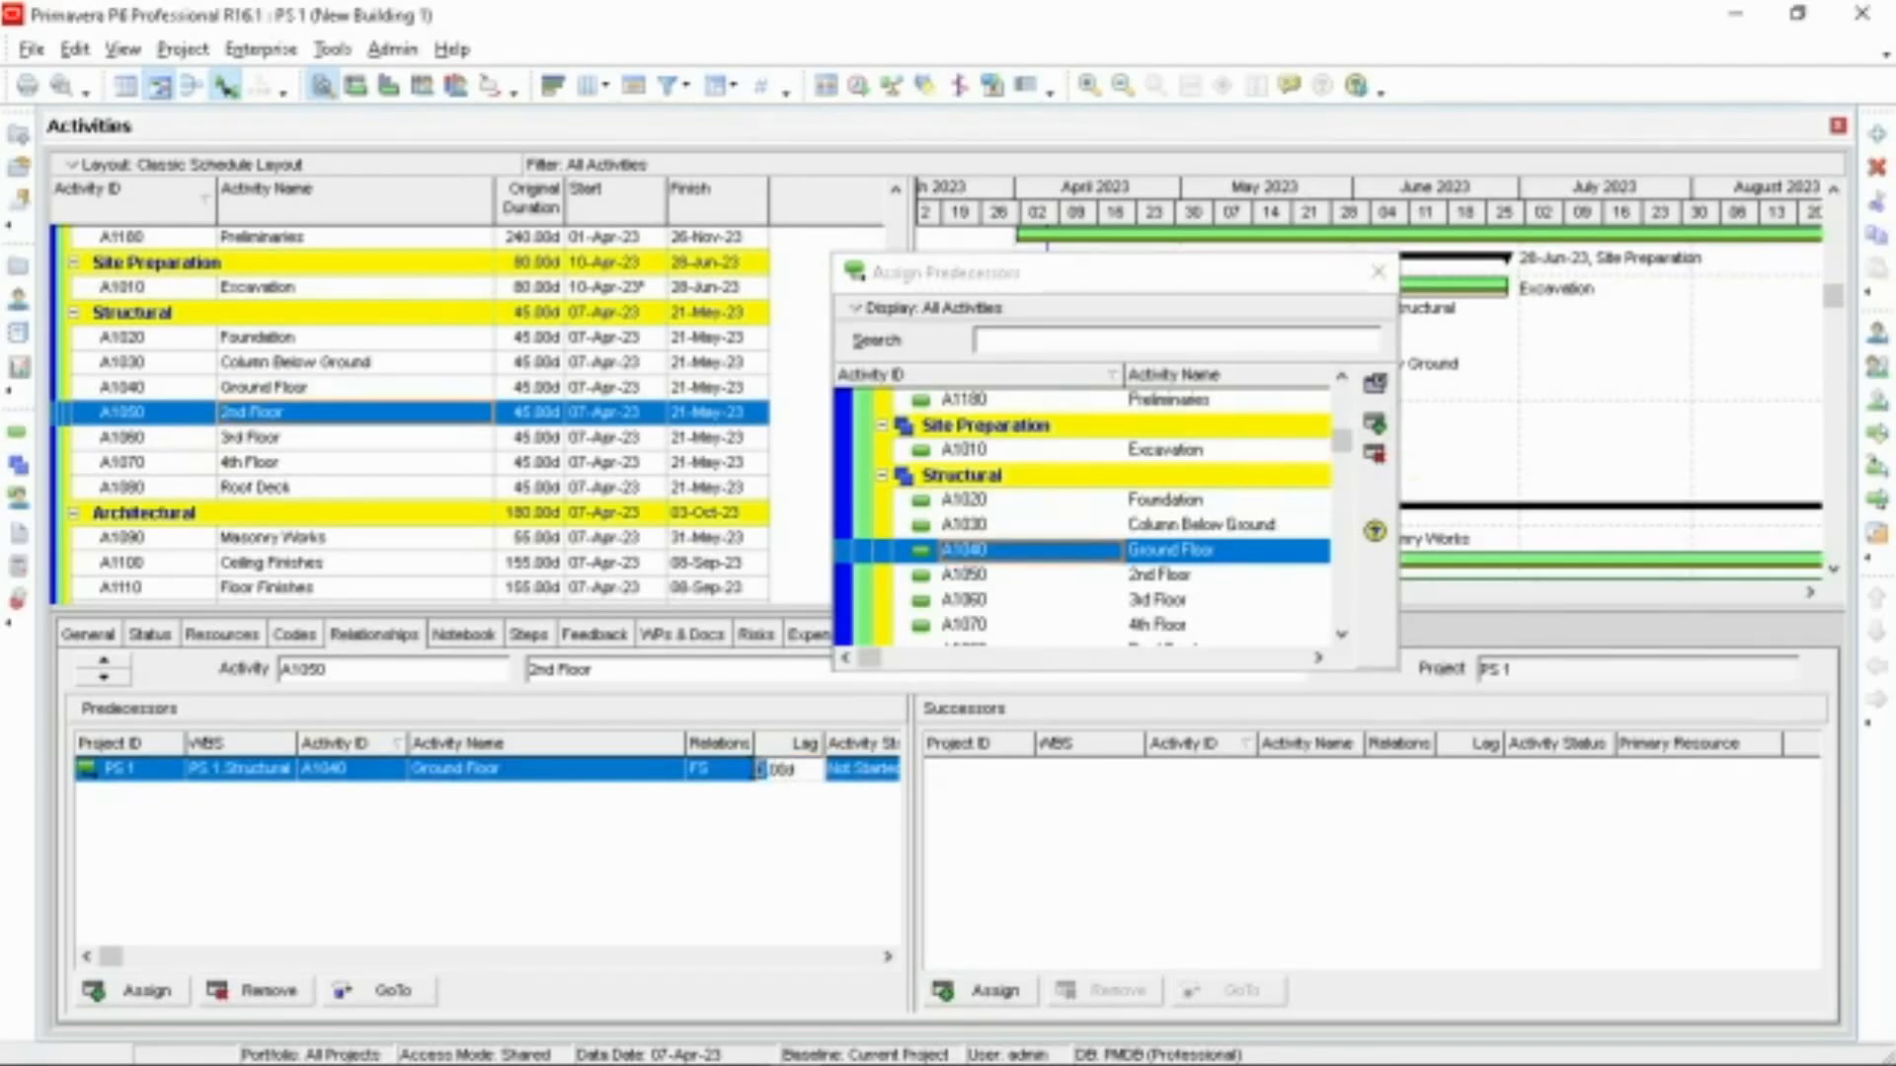
pyautogui.write('-35')
pyautogui.press('Return')
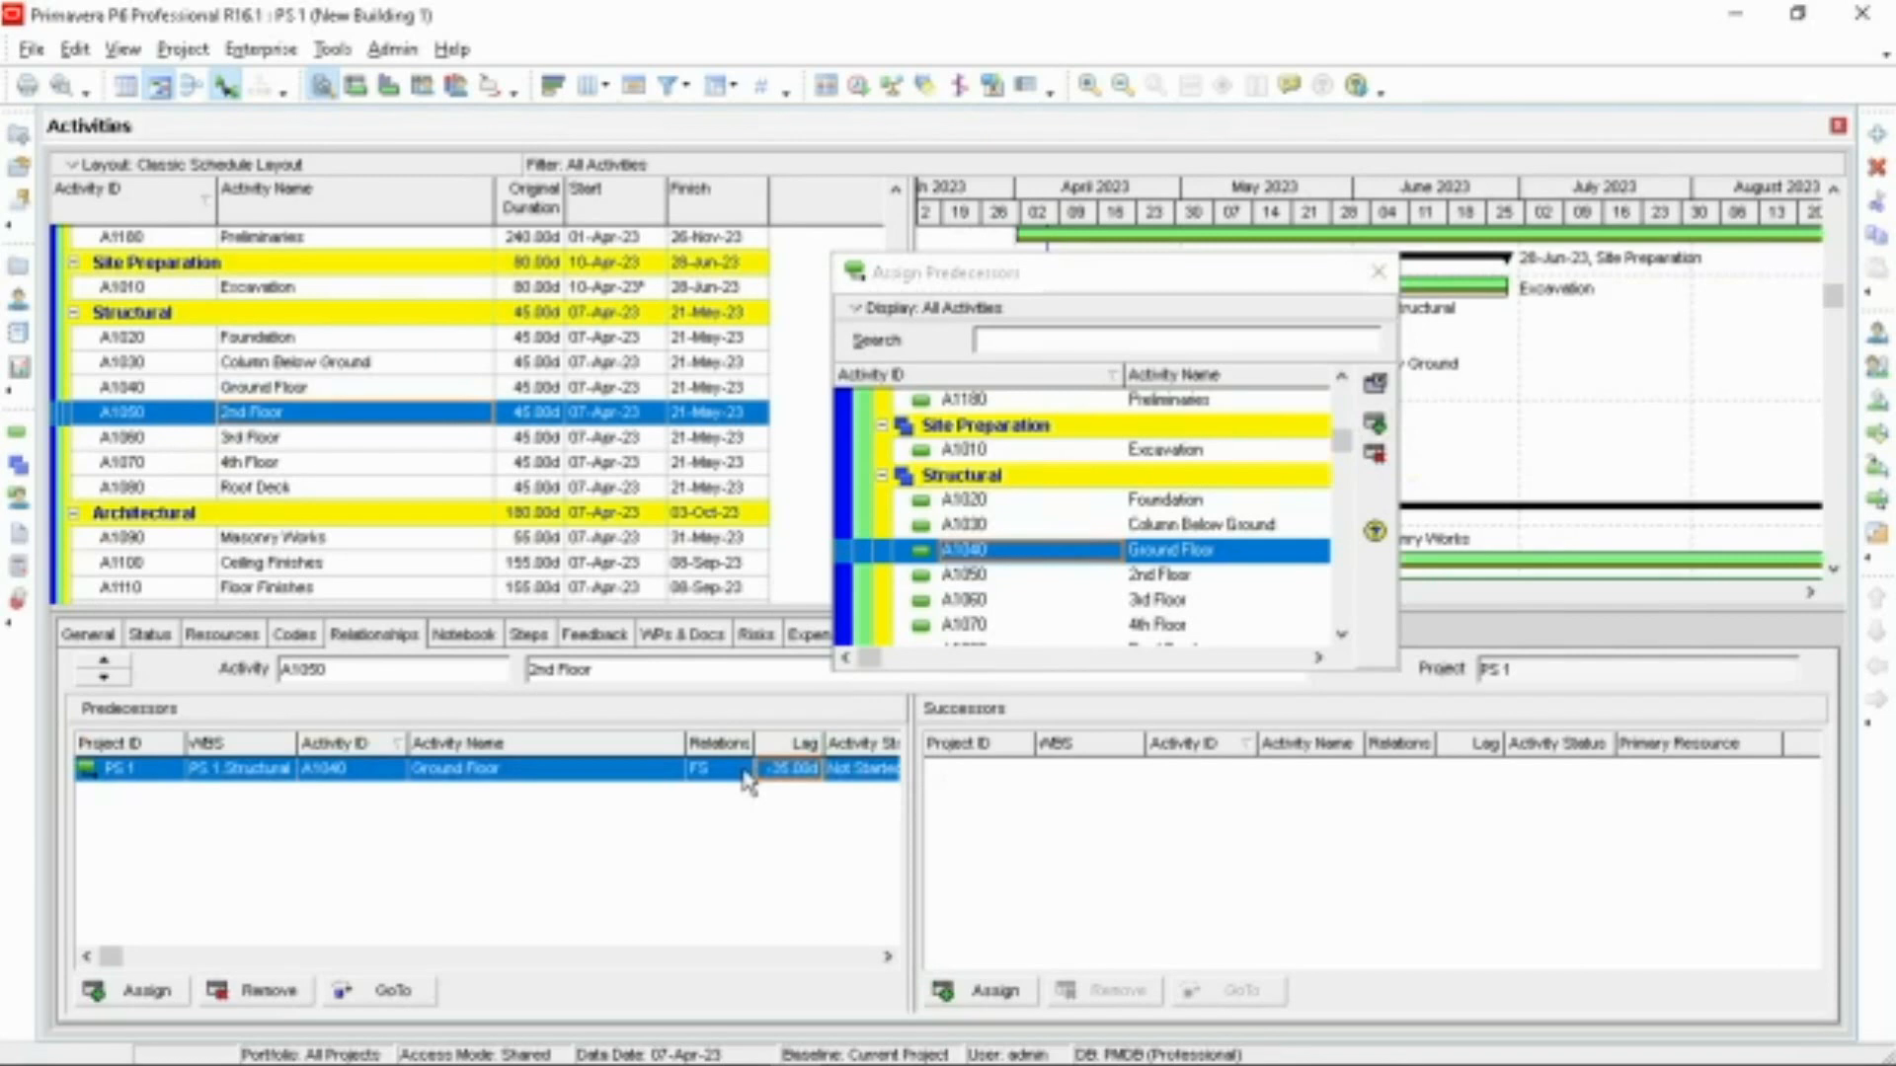
# Step: Assign 2nd Floor as the predecessor of the structural 3rd Floor activity with a lag of -35 days
pyautogui.click(409, 441)
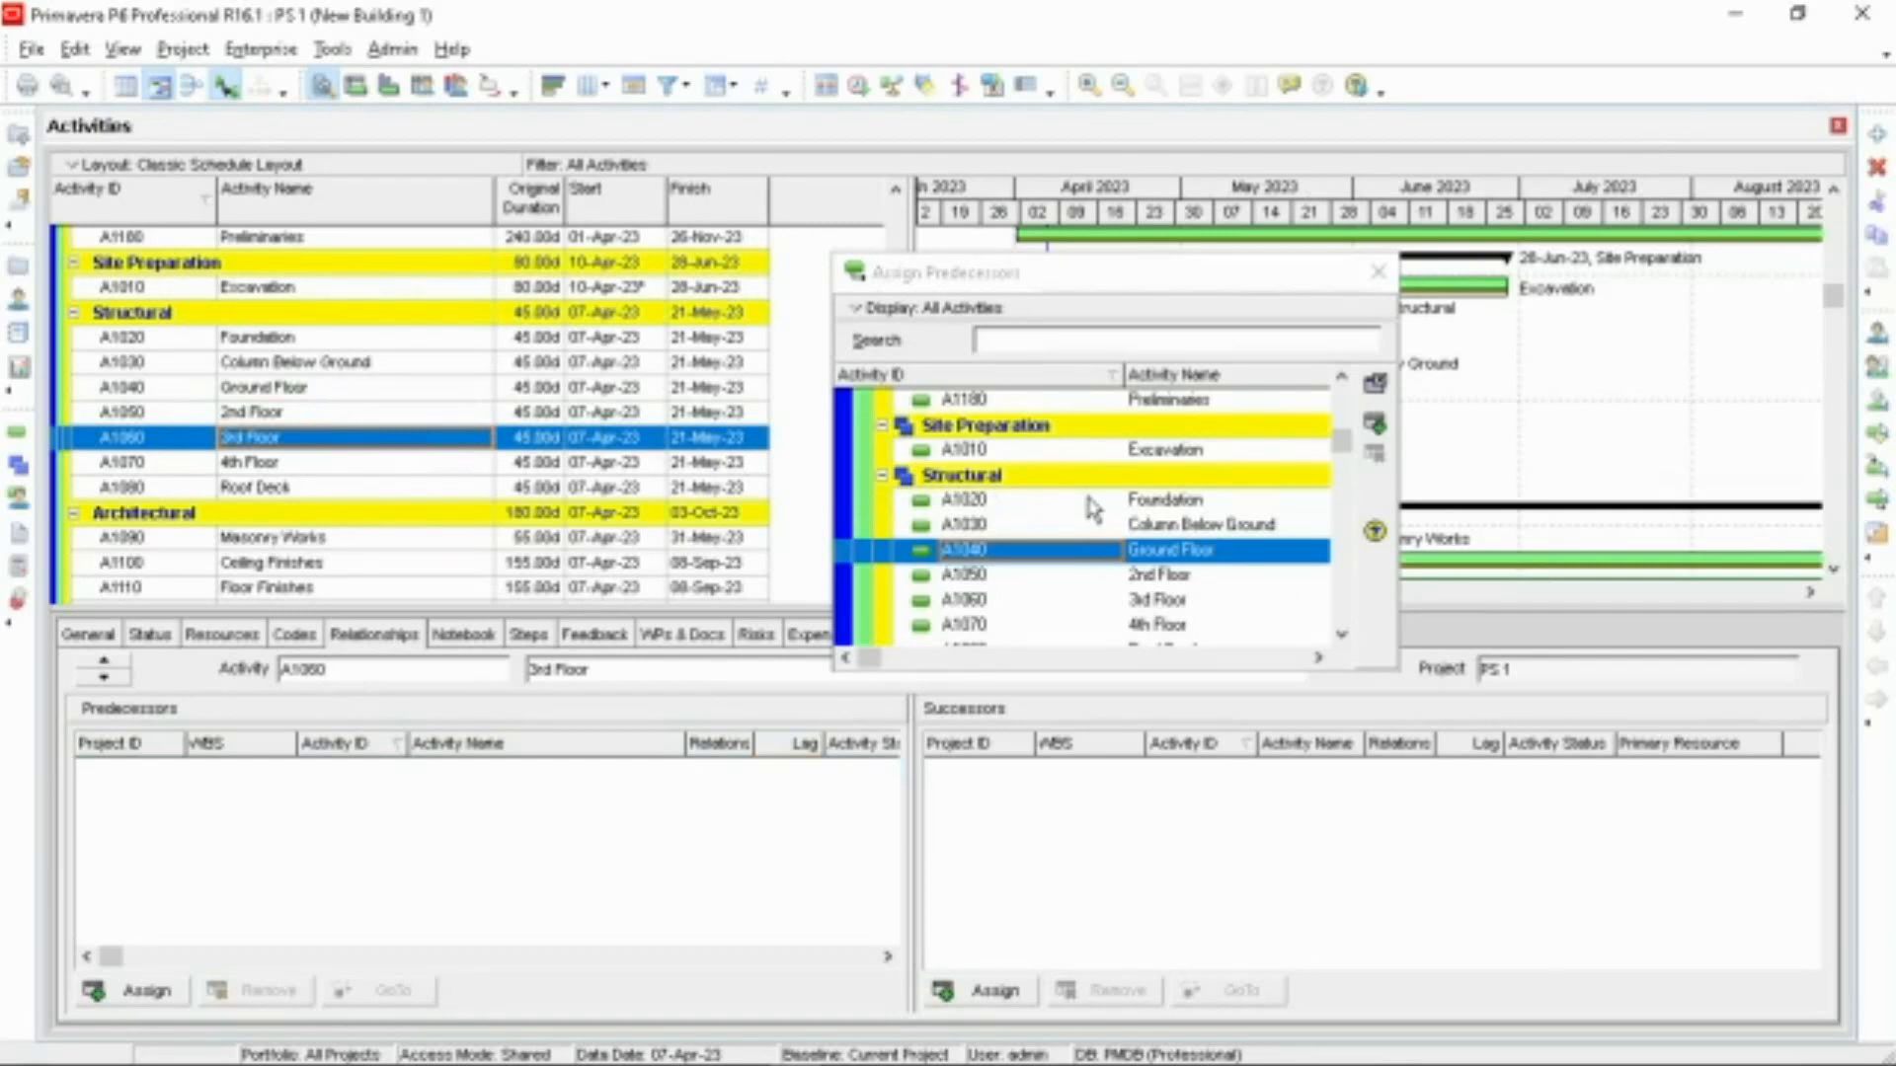
pyautogui.click(1111, 581)
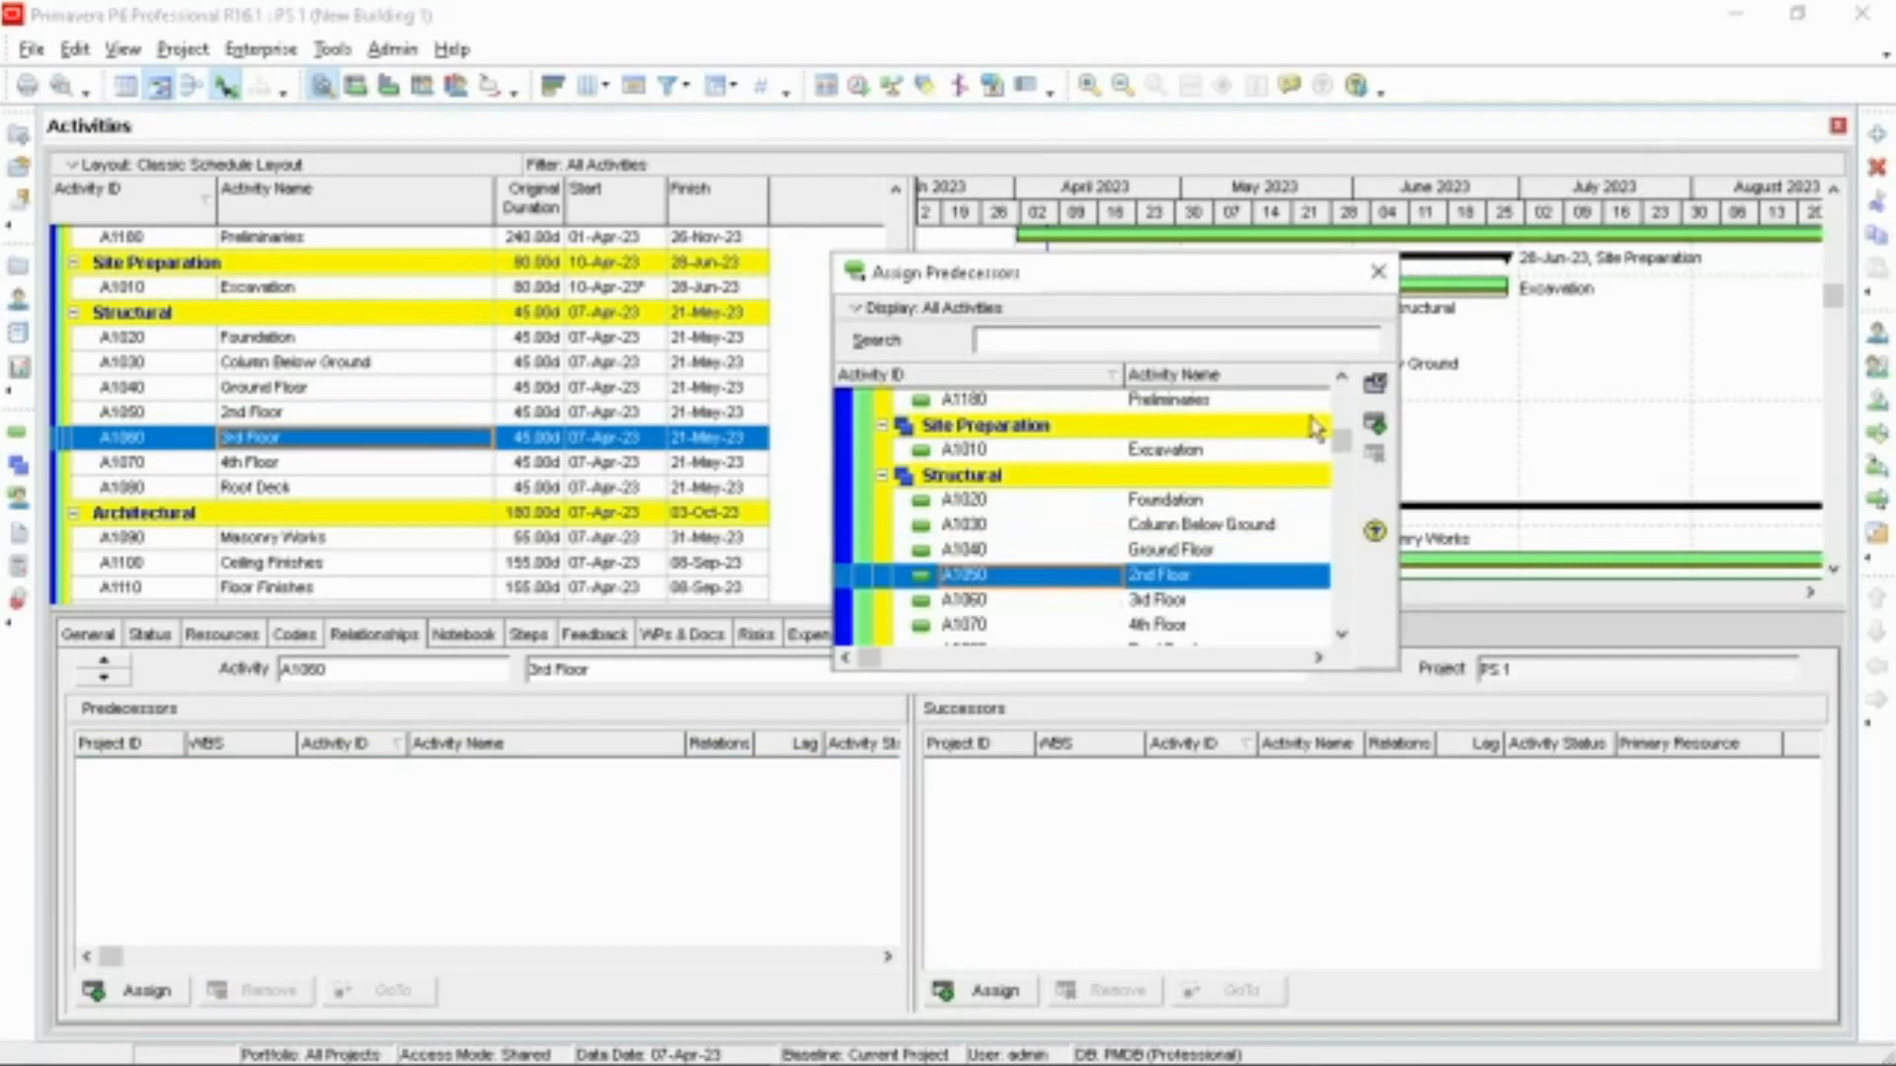
pyautogui.click(1374, 428)
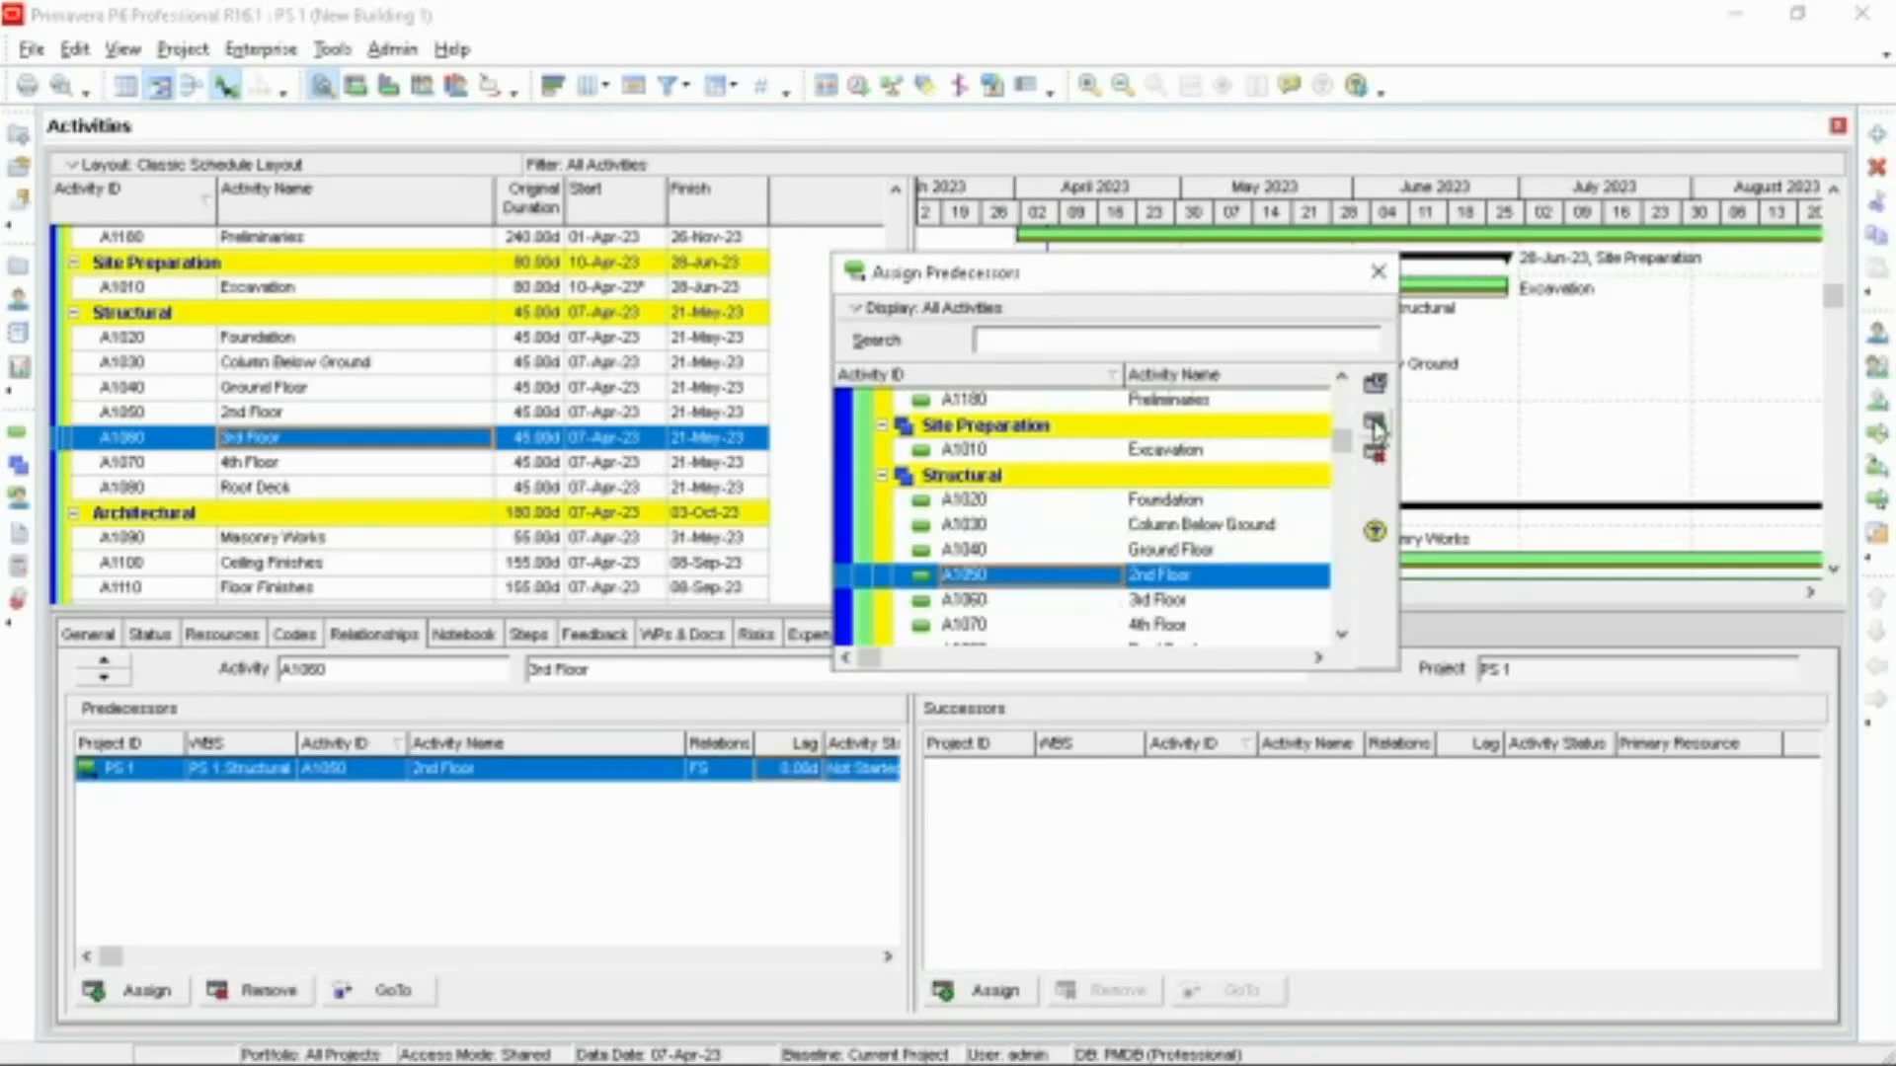
pyautogui.click(790, 772)
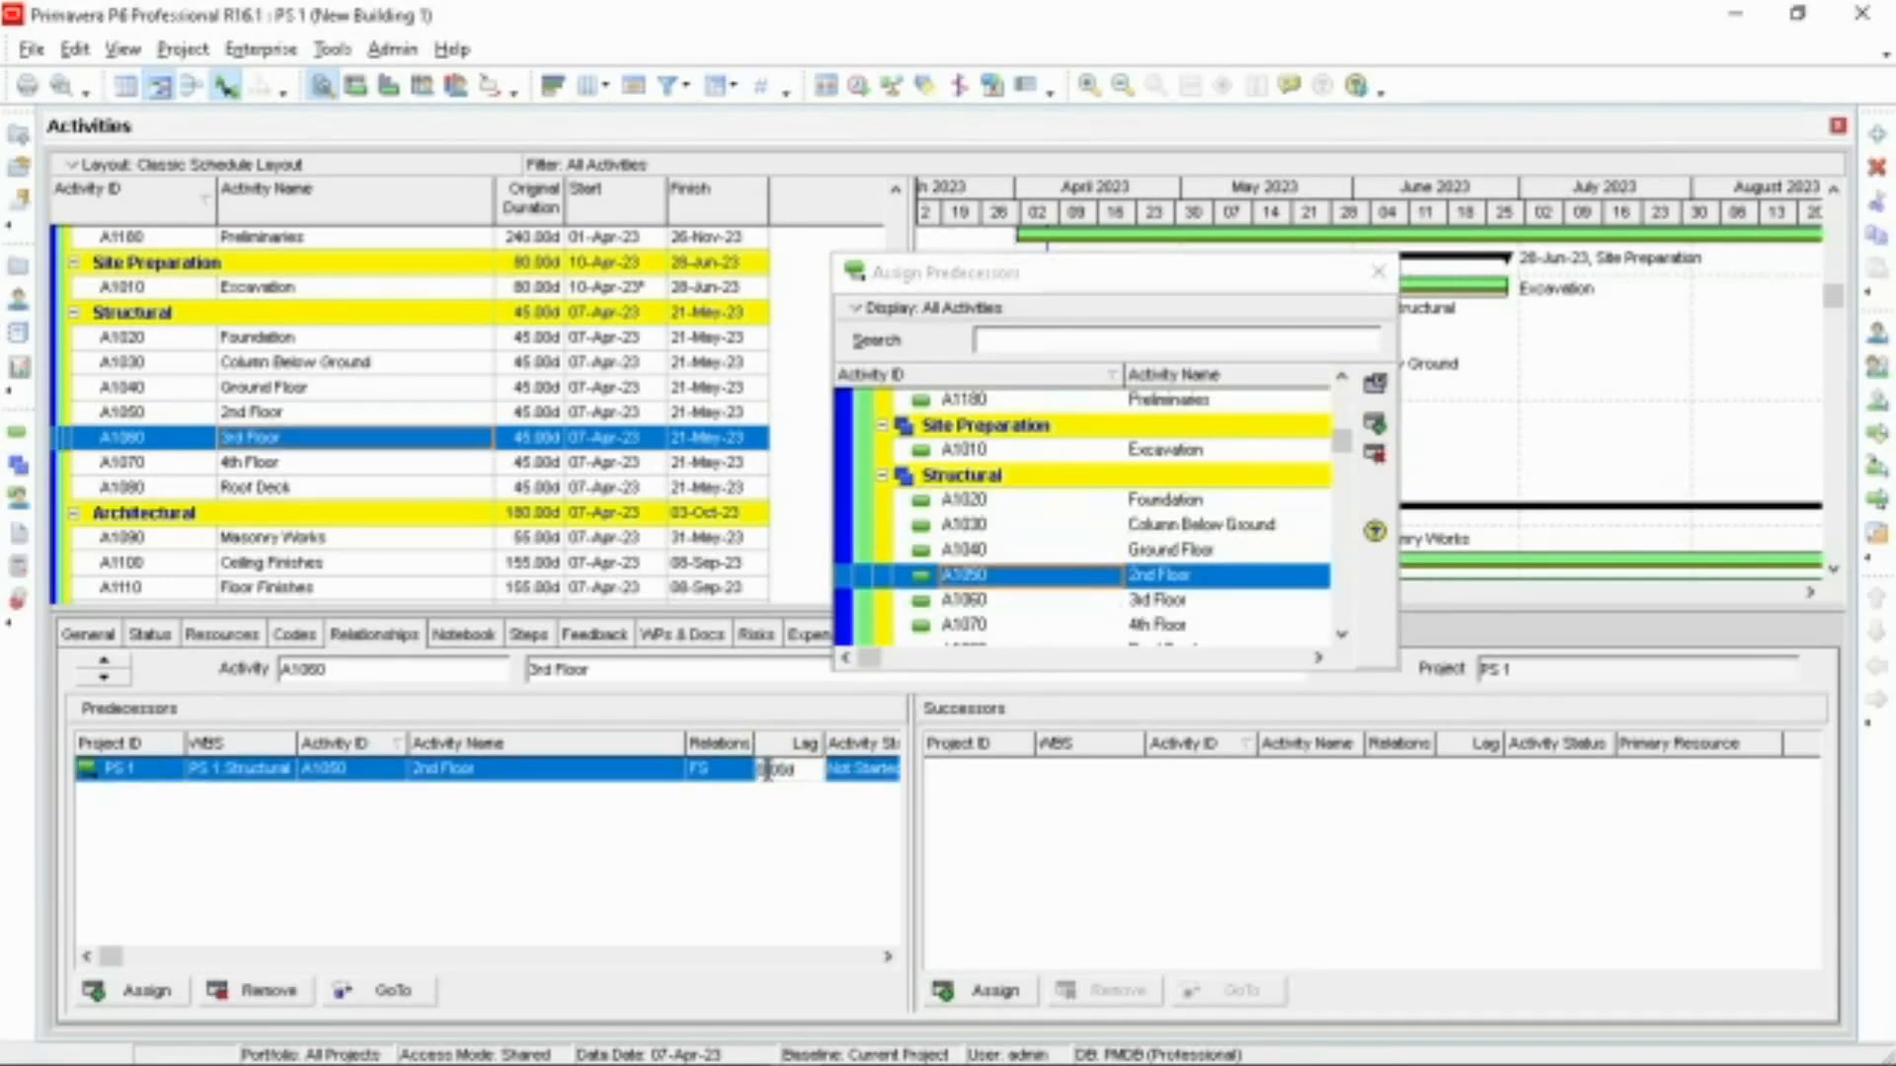
pyautogui.write('-35')
pyautogui.press('Return')
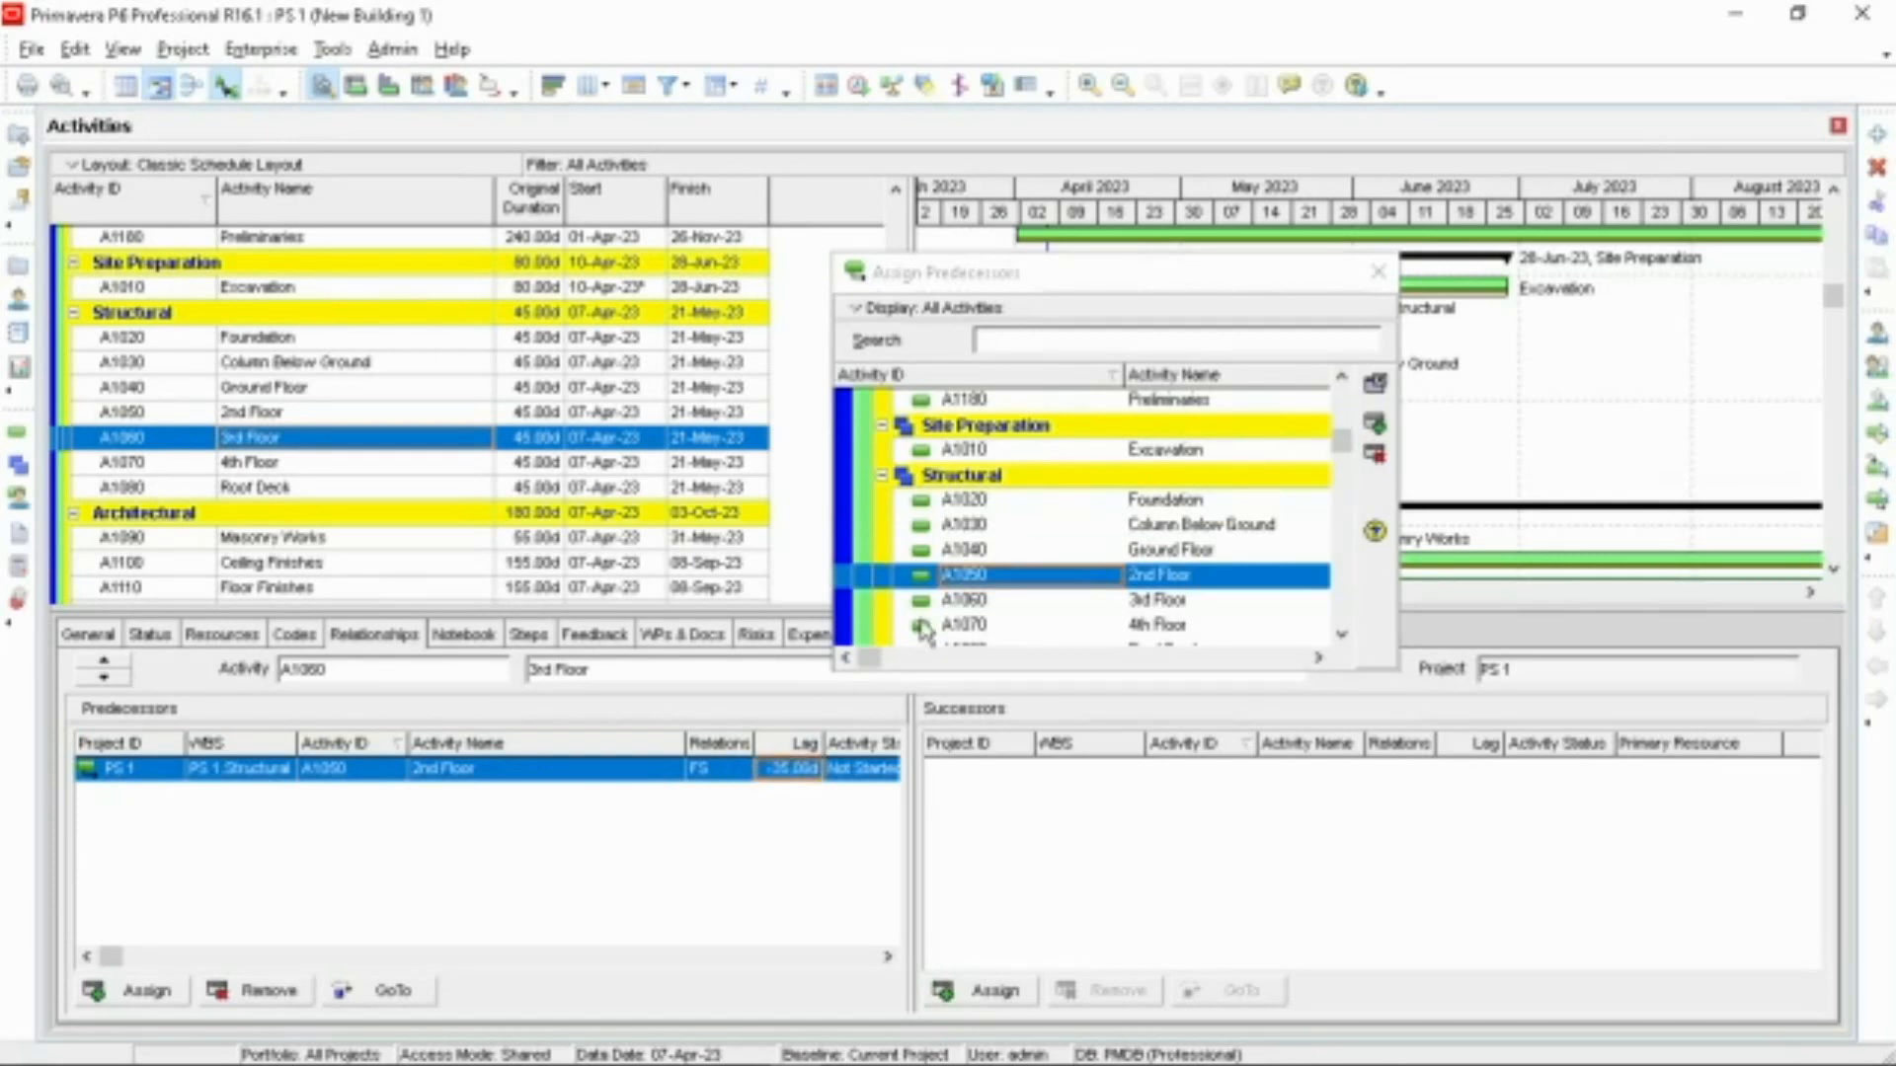
# Step: Assign 3rd Floor as the predecessor of the structural 4th Floor activity with a lag of -35 days
pyautogui.click(333, 460)
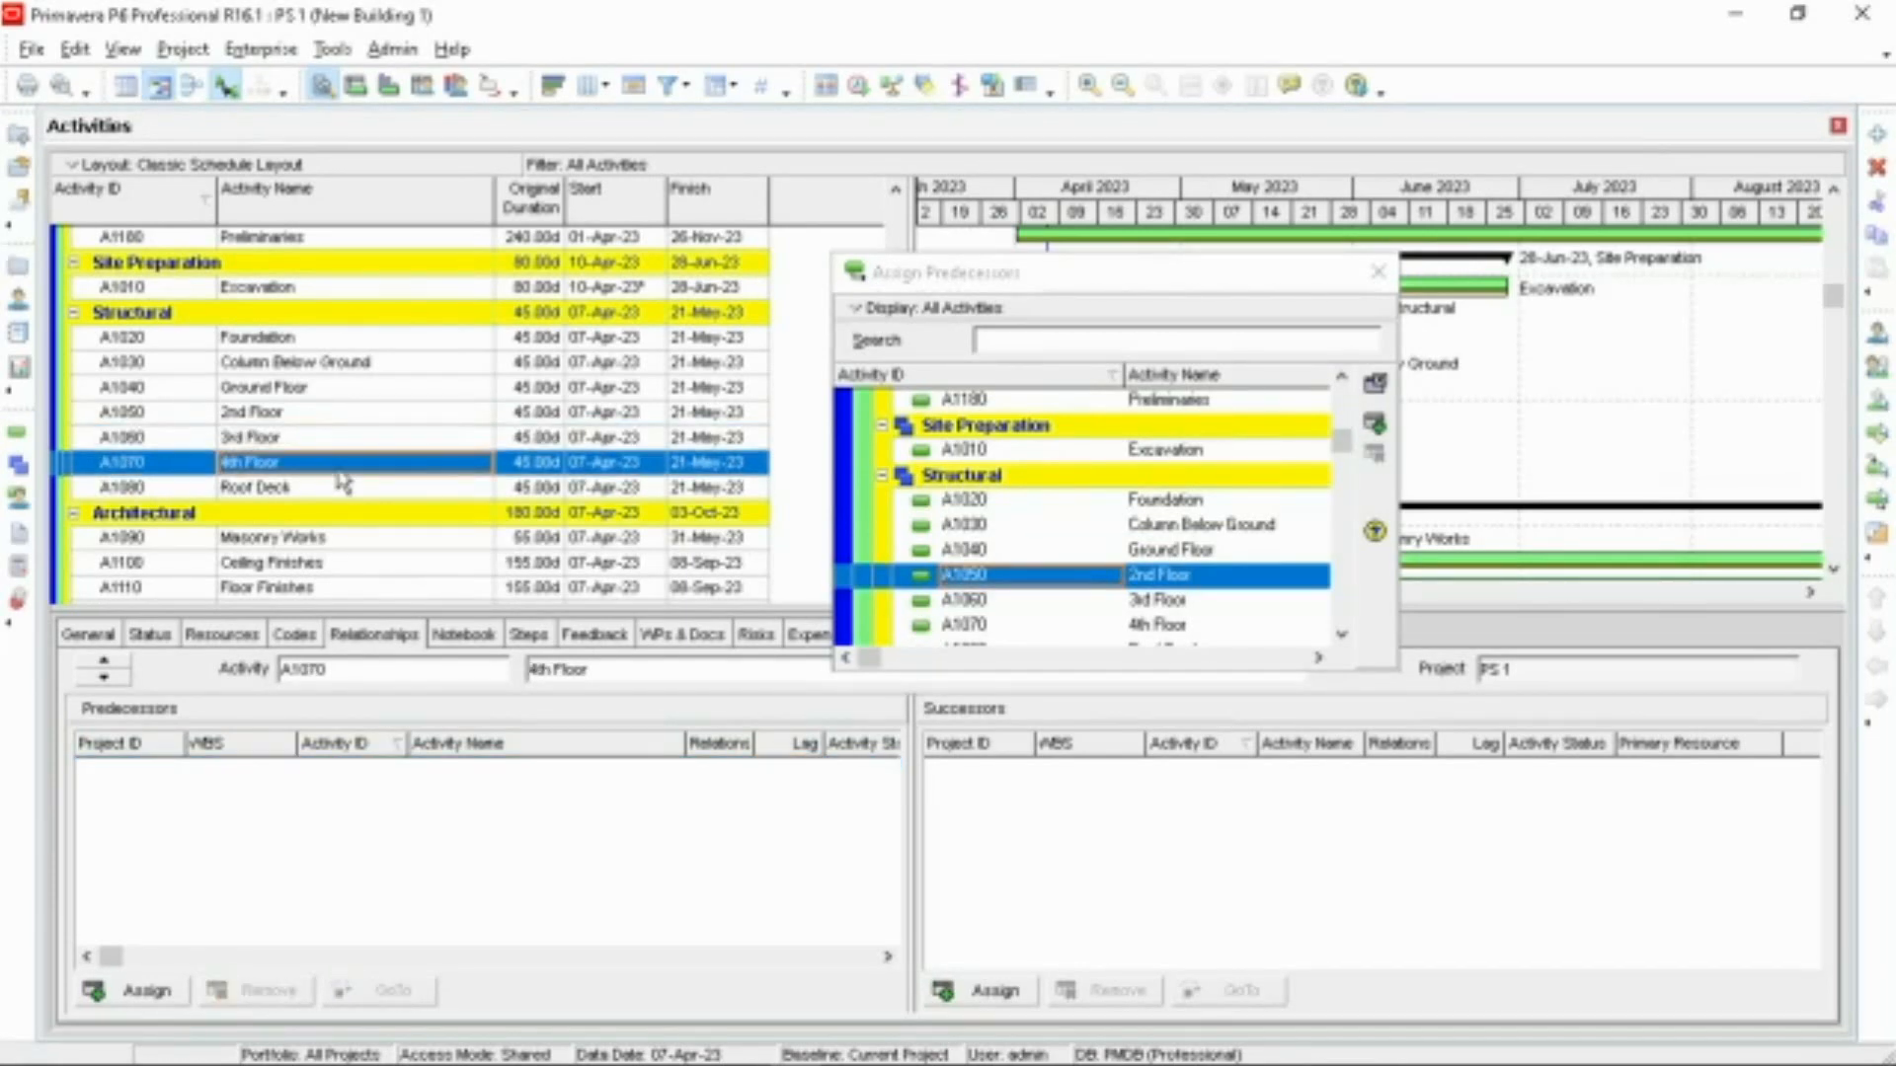
pyautogui.click(1077, 600)
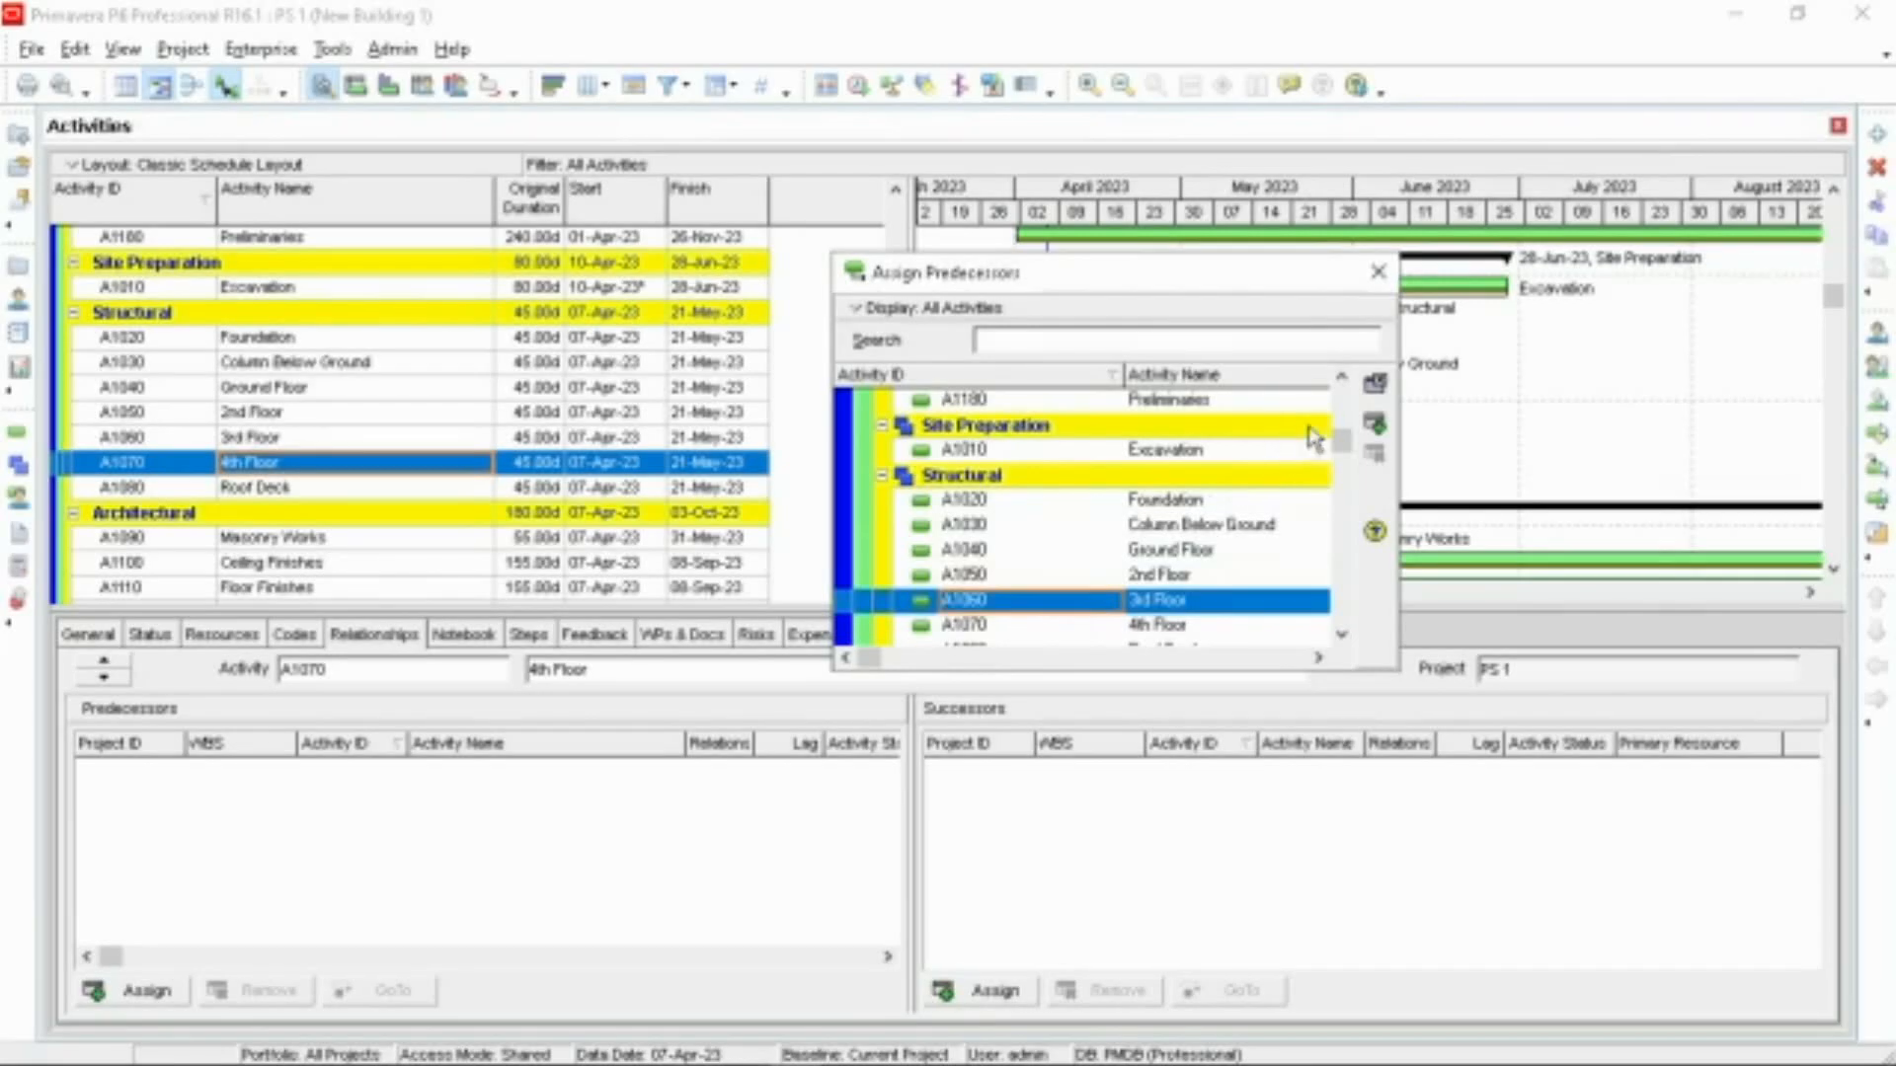
pyautogui.click(1373, 424)
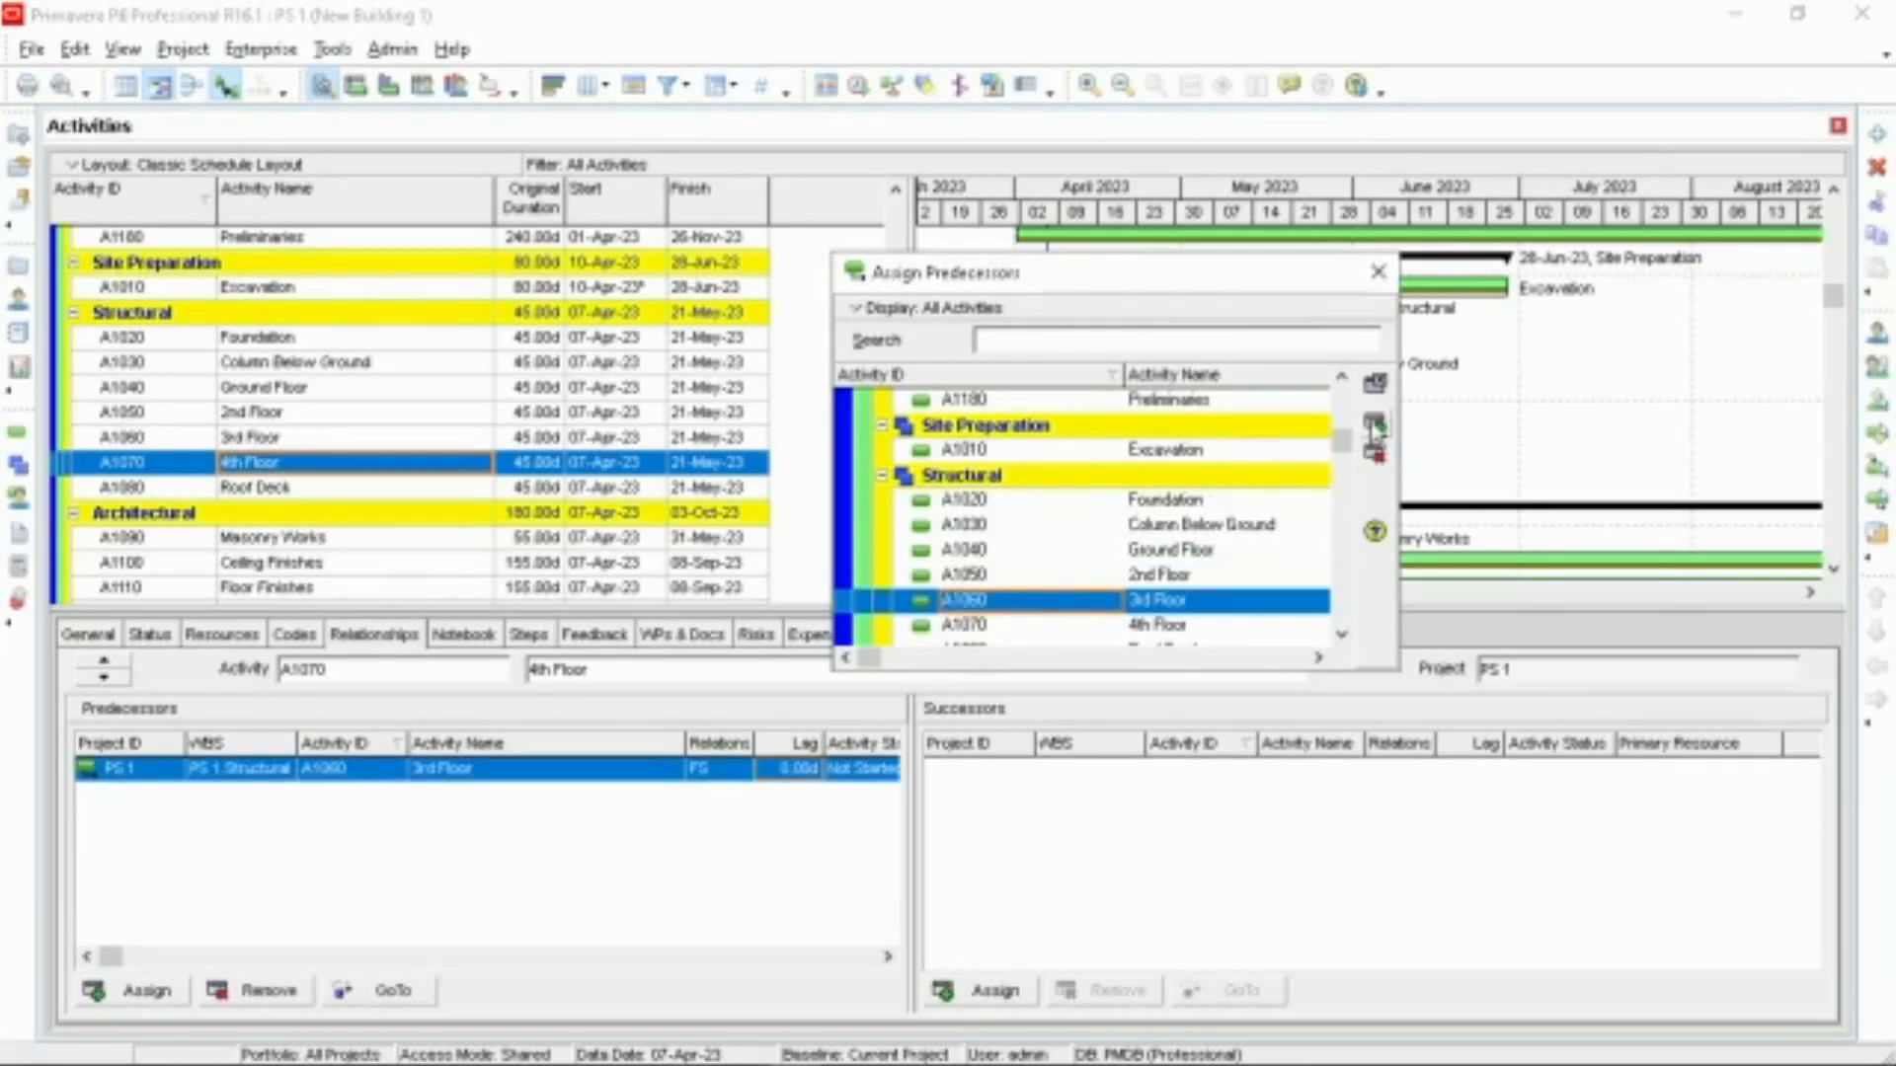
pyautogui.click(770, 769)
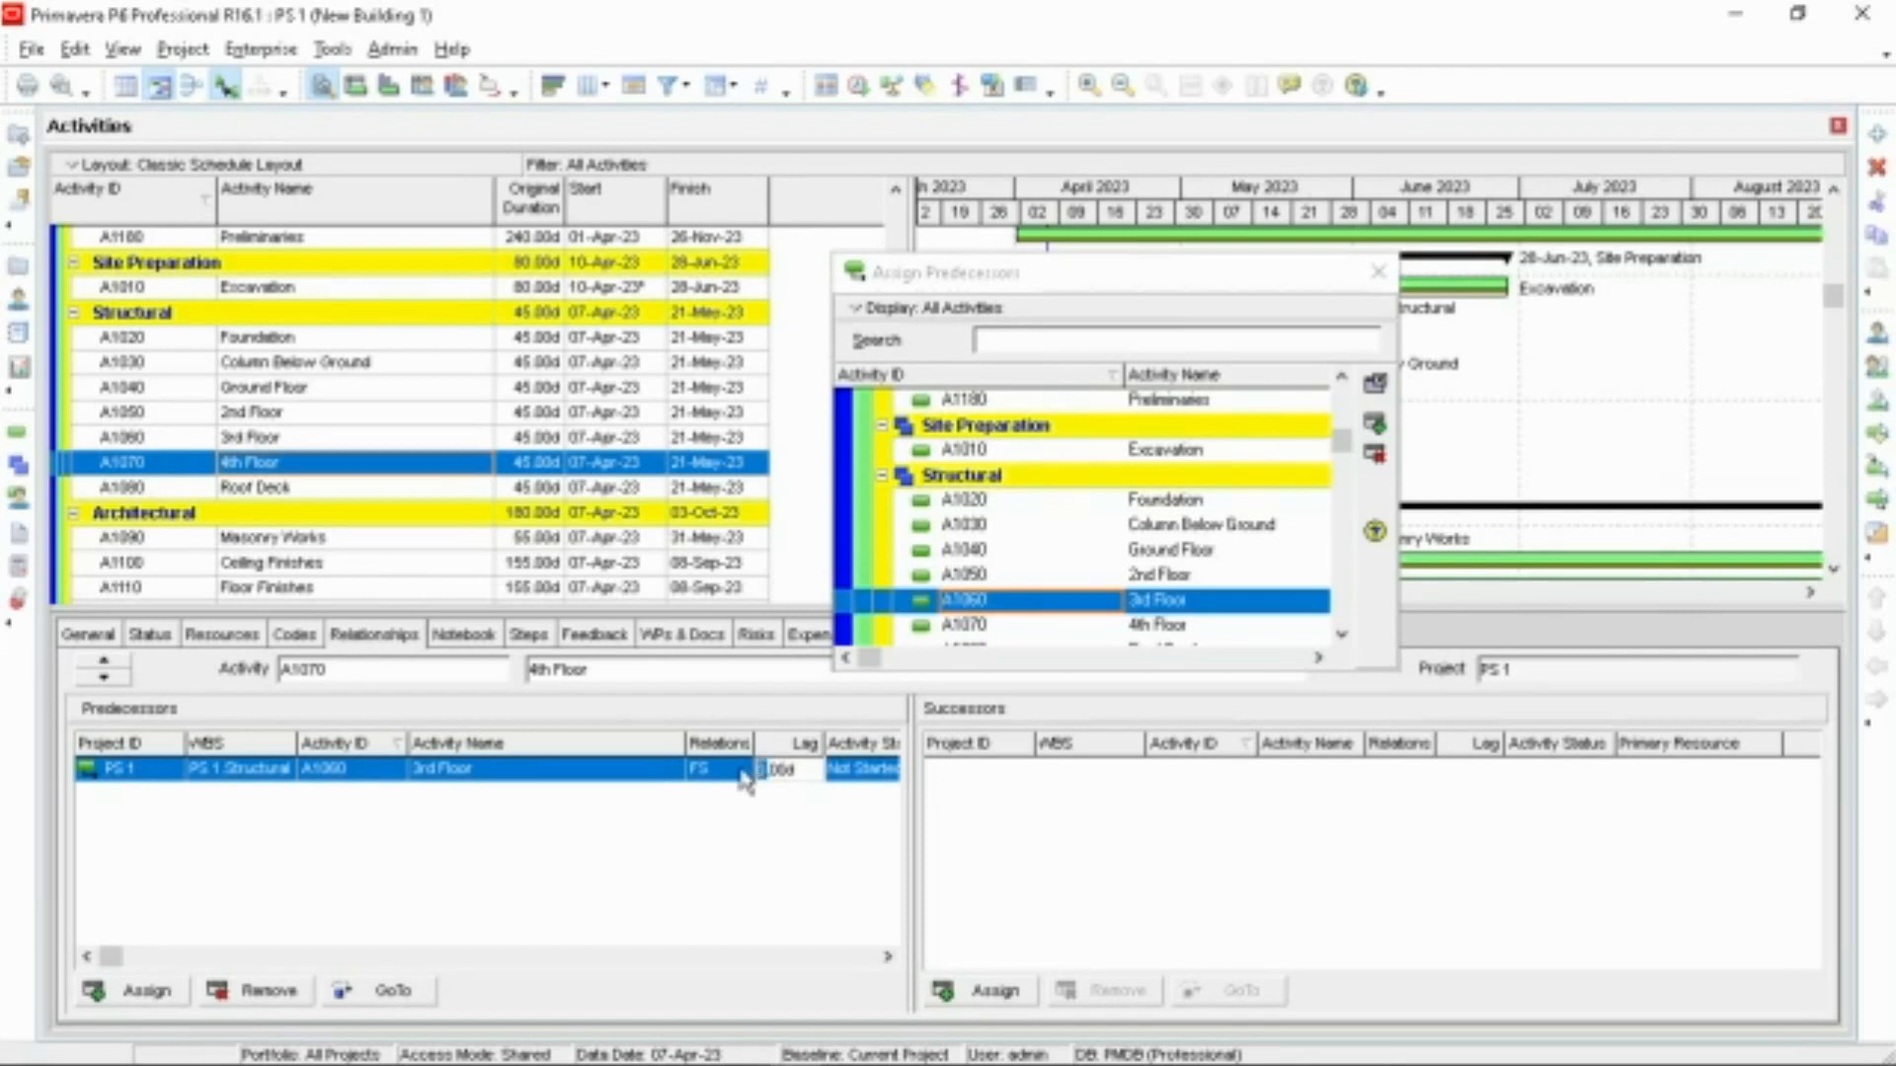
pyautogui.write('-35')
pyautogui.press('Return')
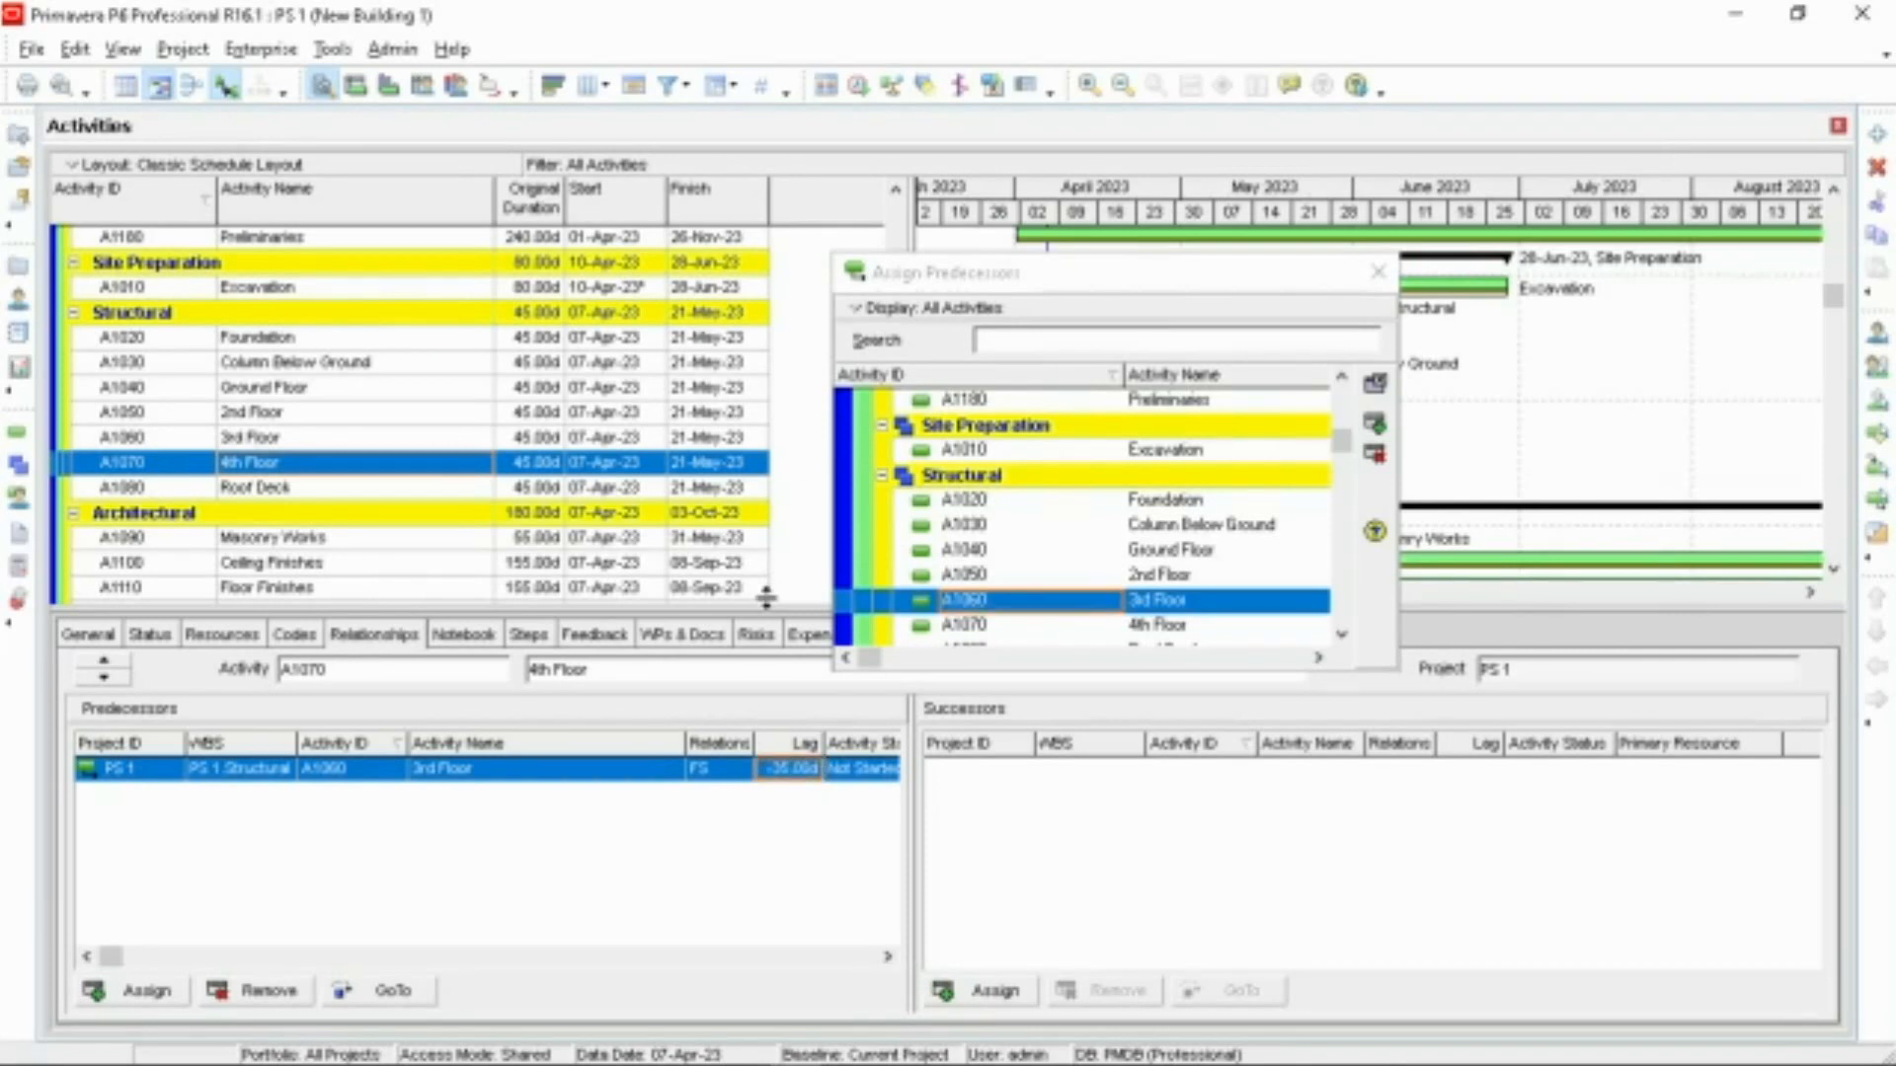
# Step: Assign 4th Floor as the predecessor of the structural Roof Deck activity with a lag of -35 days
pyautogui.click(416, 494)
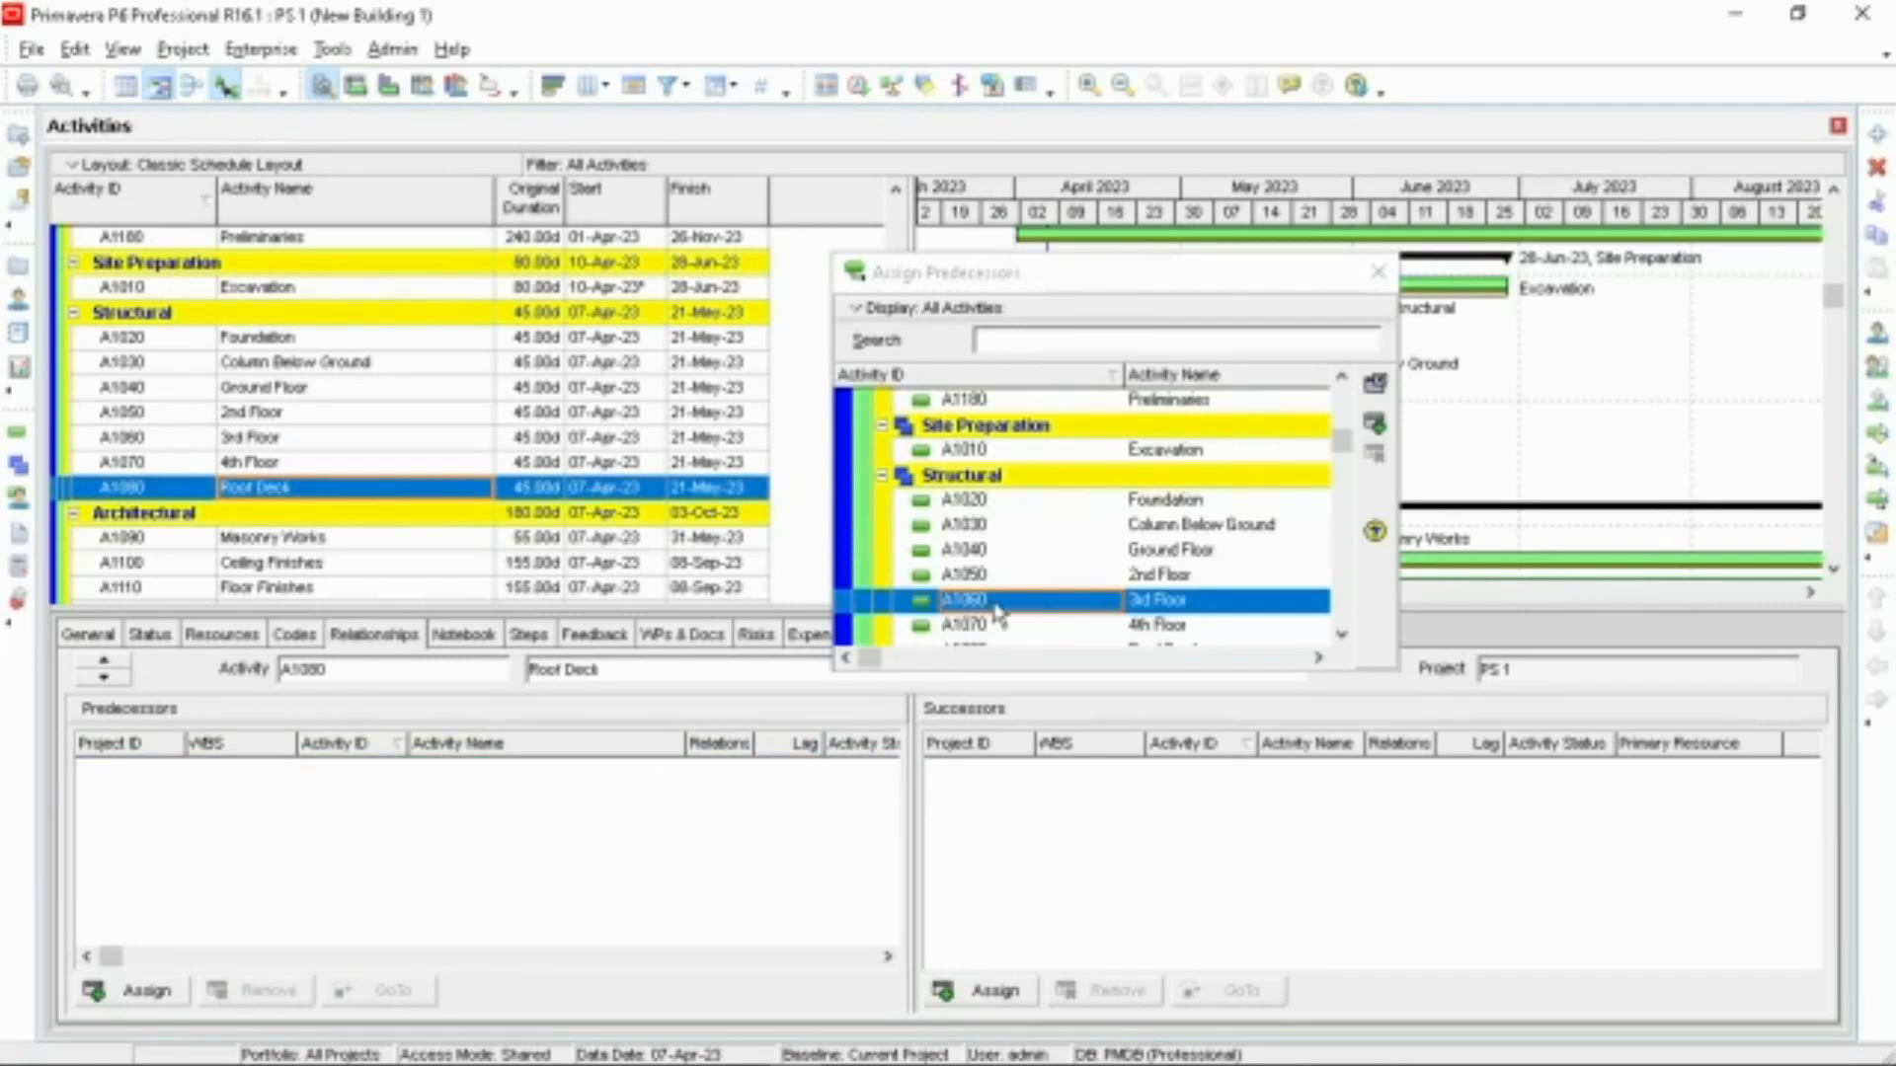
pyautogui.scroll(-2, 997, 610)
pyautogui.click(1023, 579)
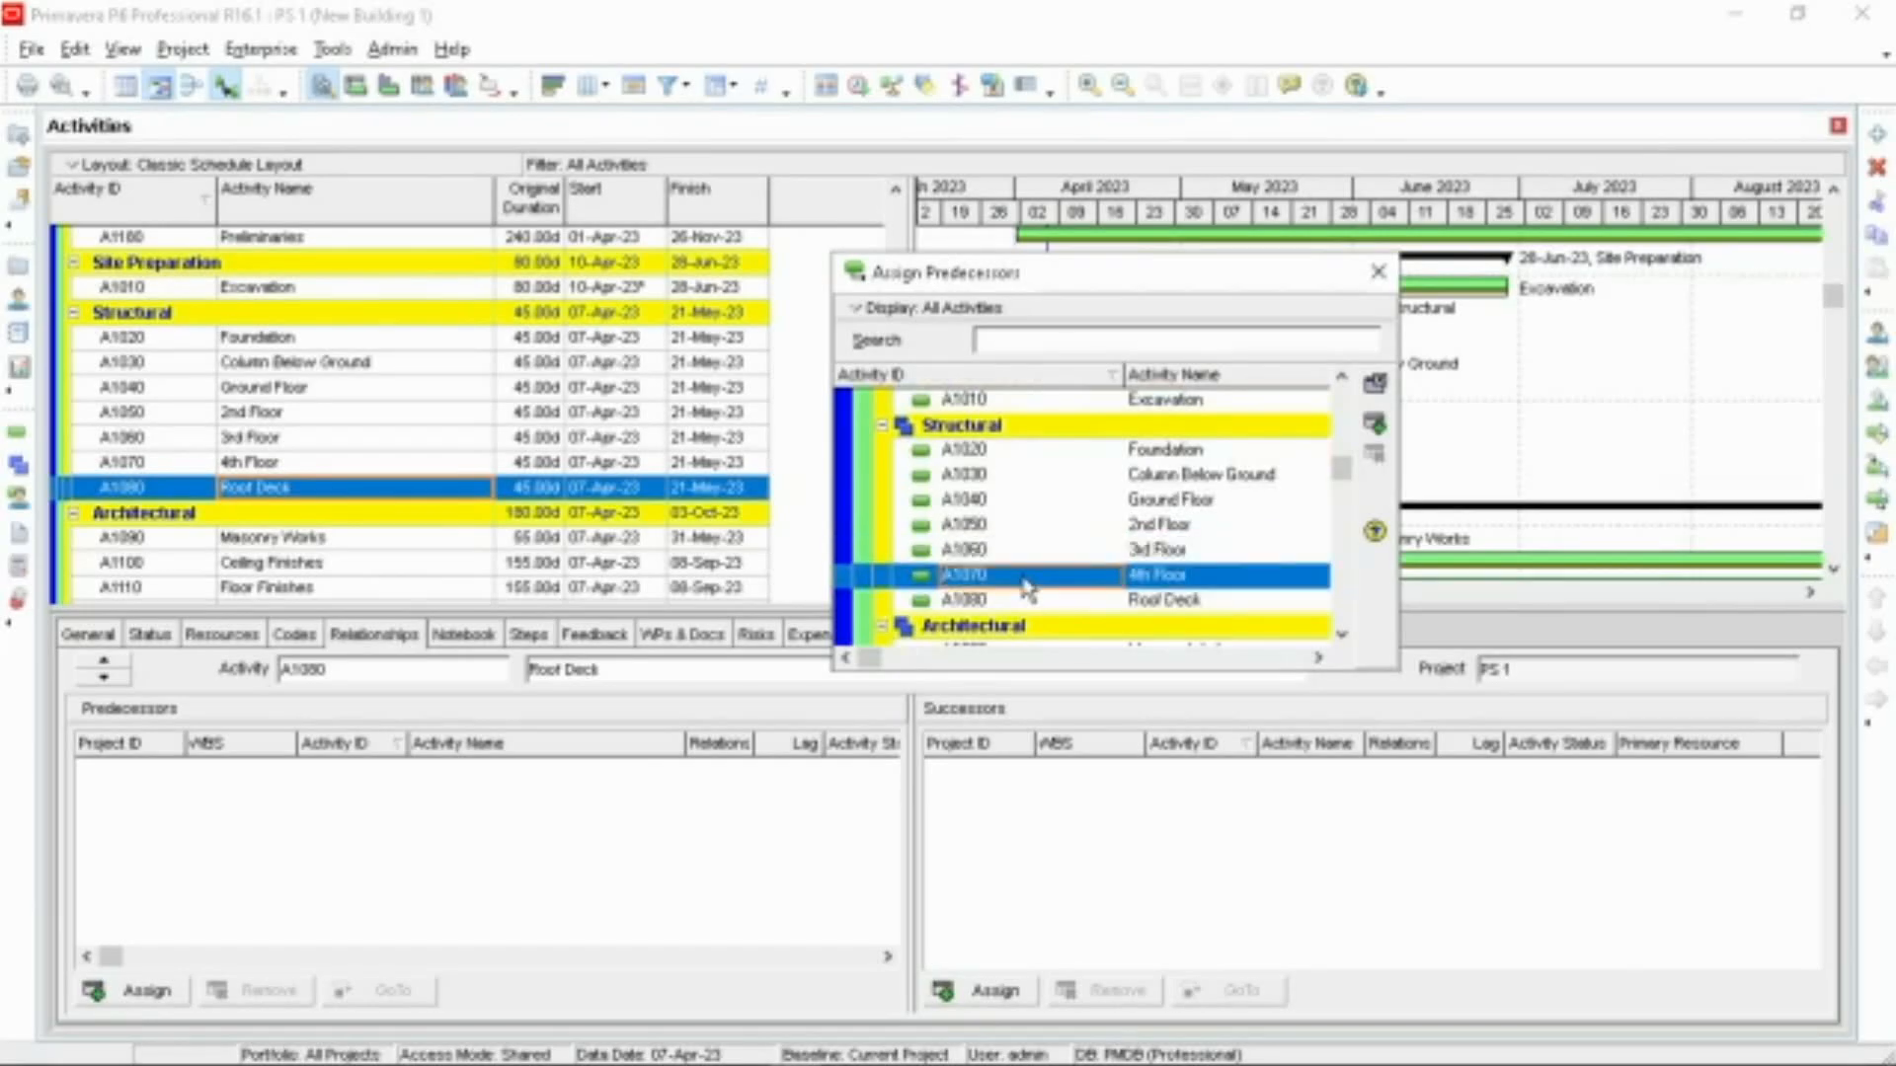
pyautogui.click(1376, 426)
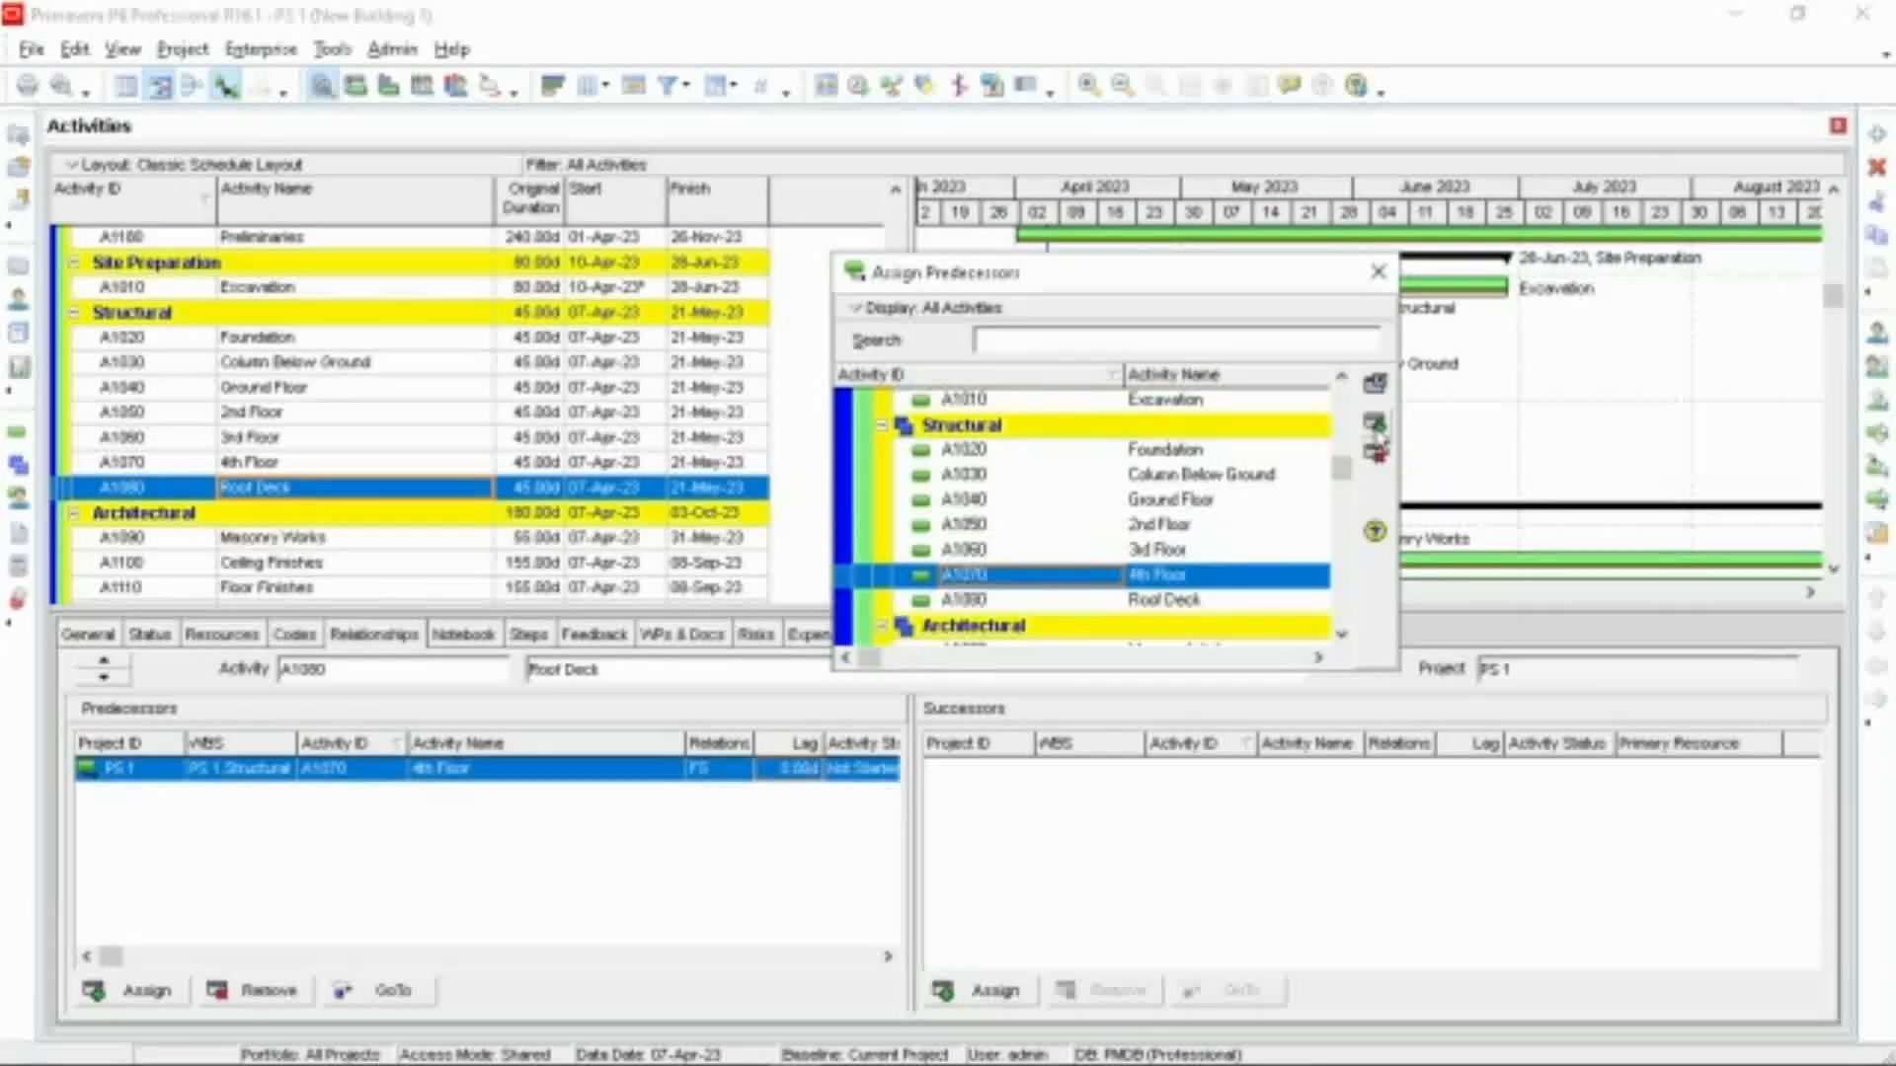
pyautogui.click(763, 770)
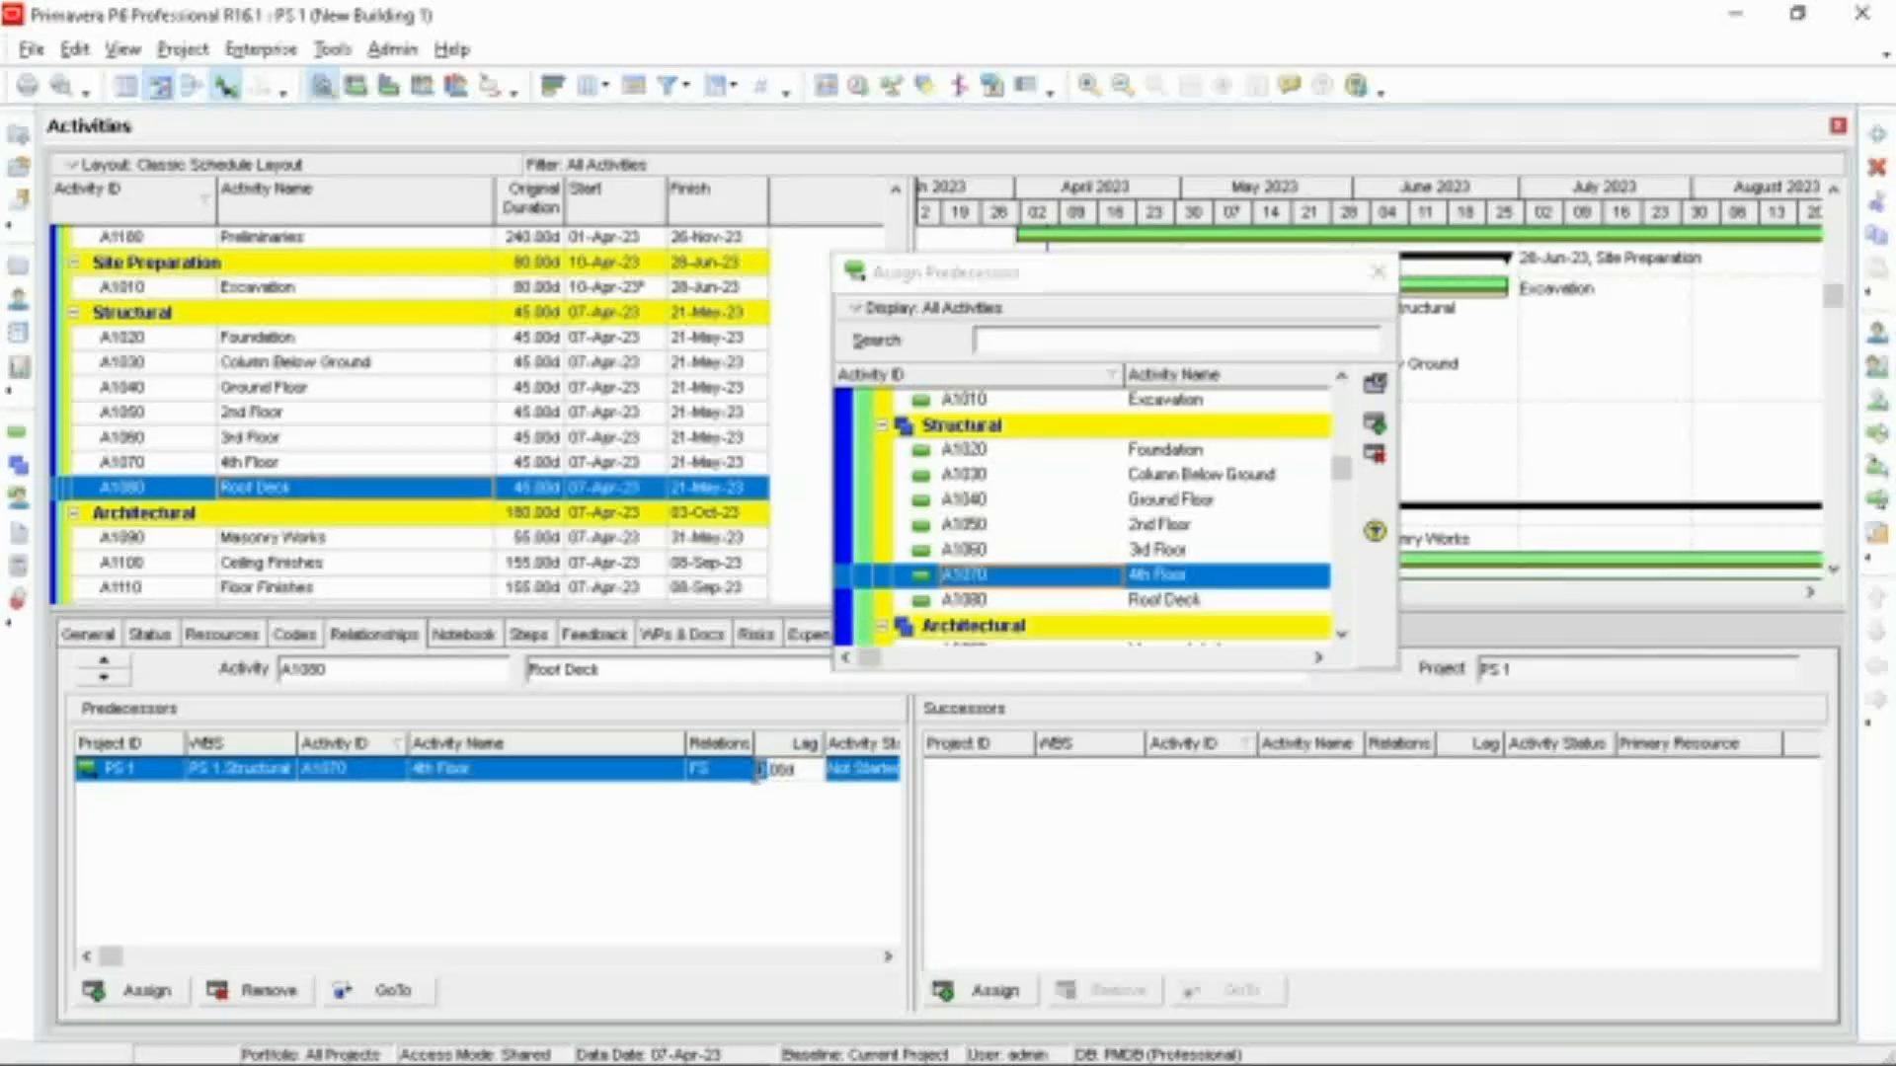
pyautogui.write('-35')
pyautogui.press('Return')
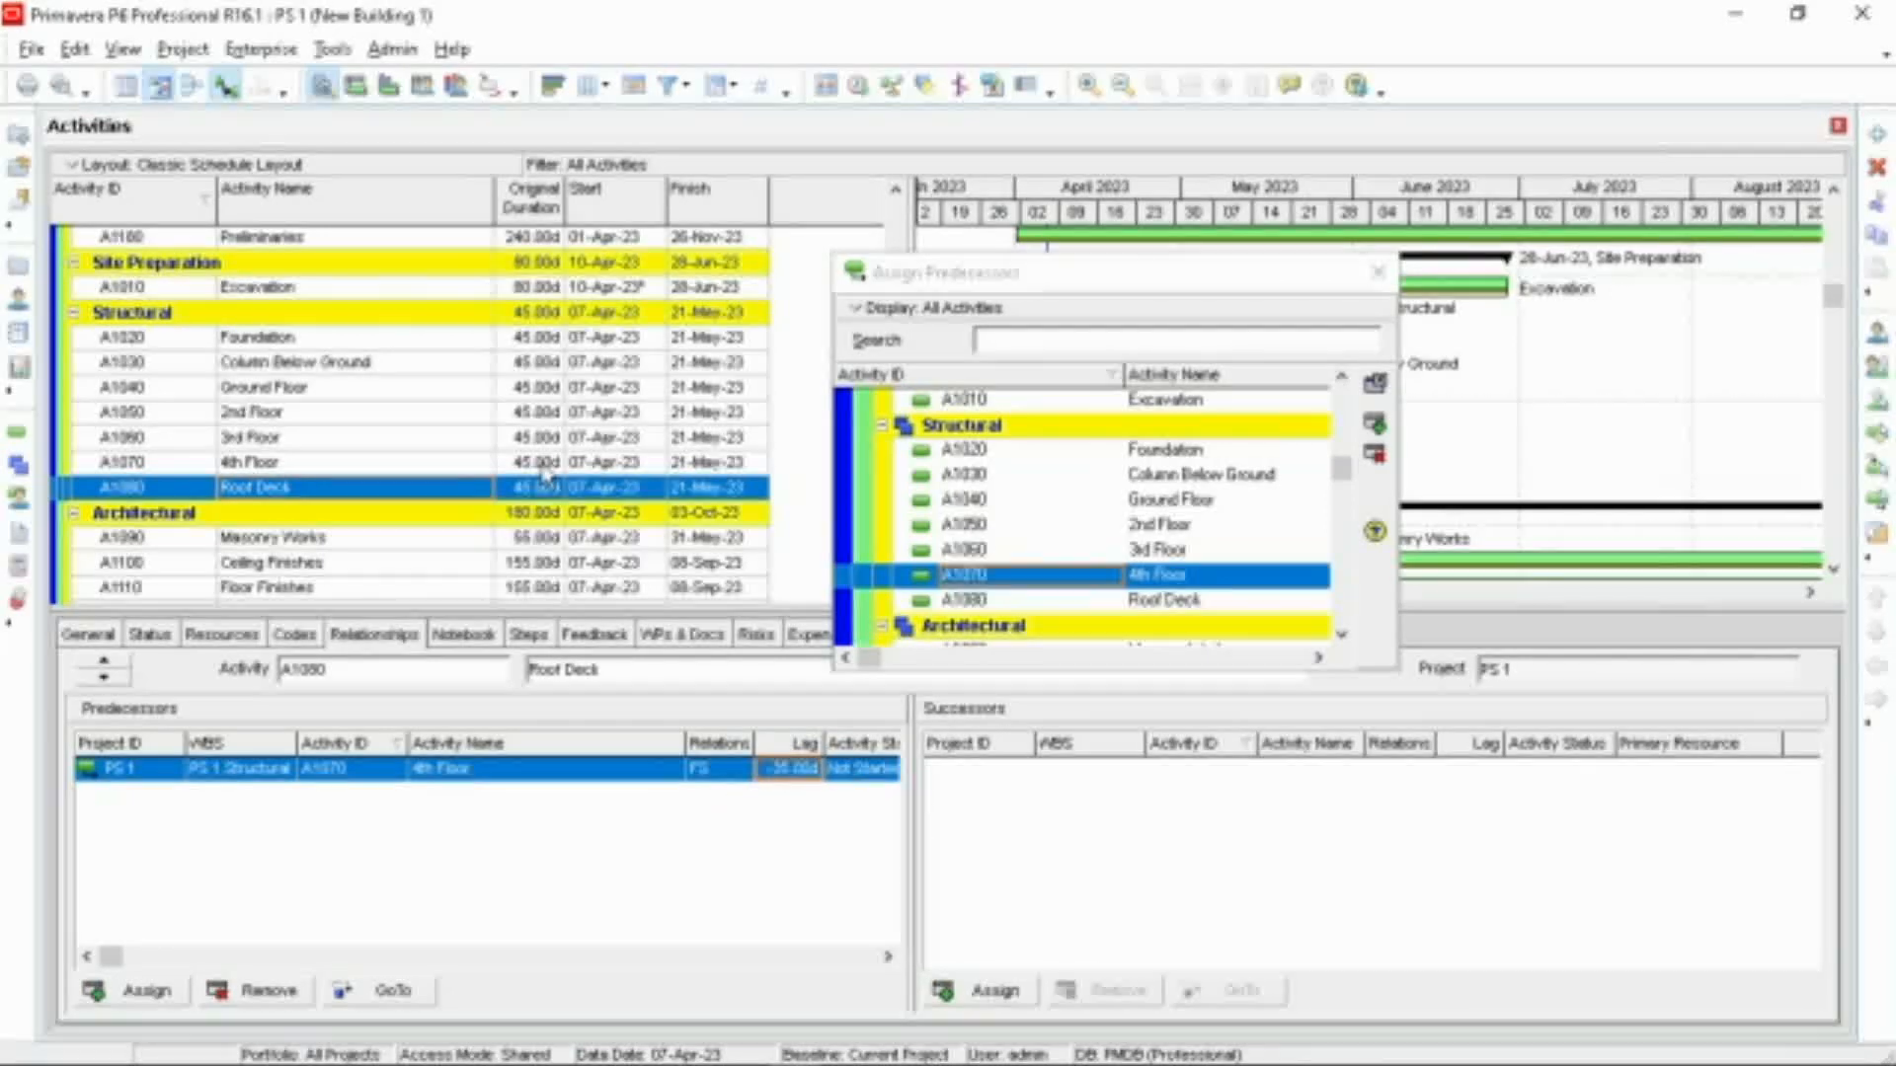
# Step: Assign the structural Ground Floor as the predecessor of Masonry Works under Architectural with a lag of -22 days
pyautogui.click(550, 539)
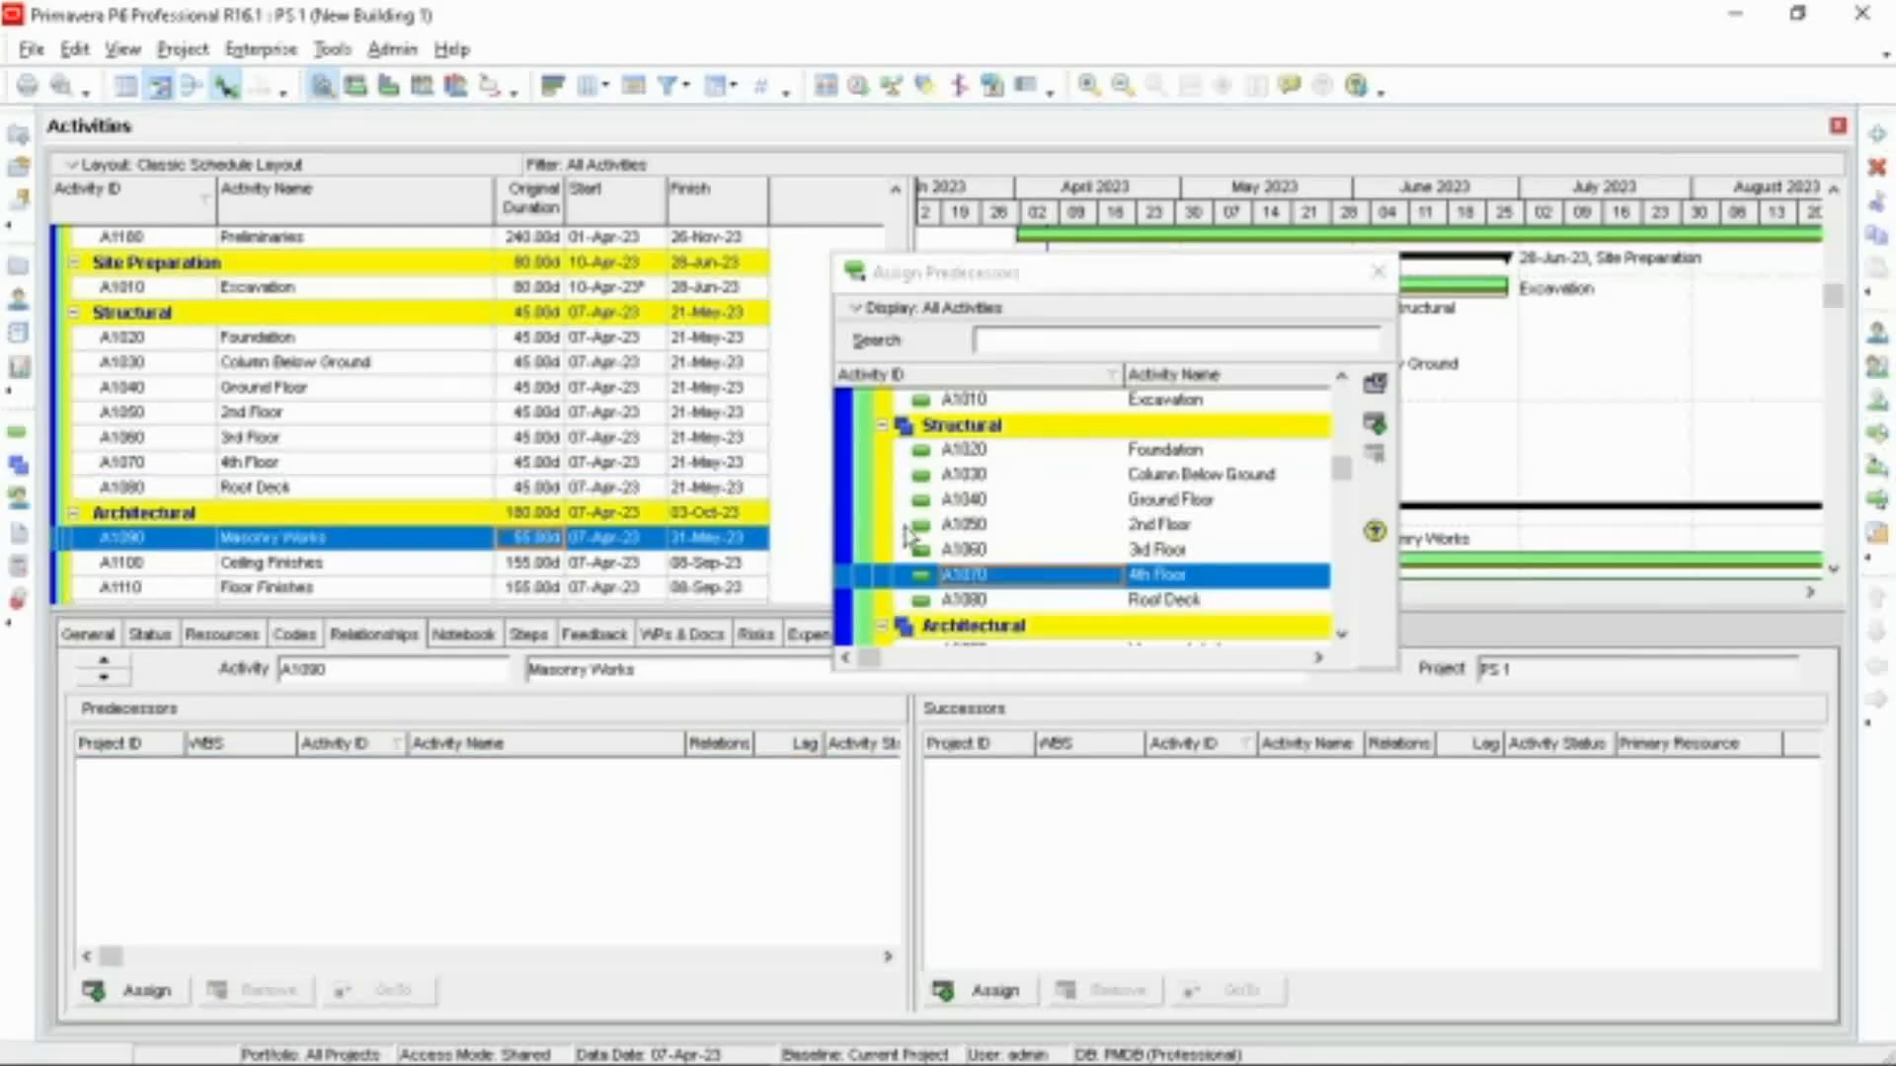
pyautogui.scroll(2, 1089, 490)
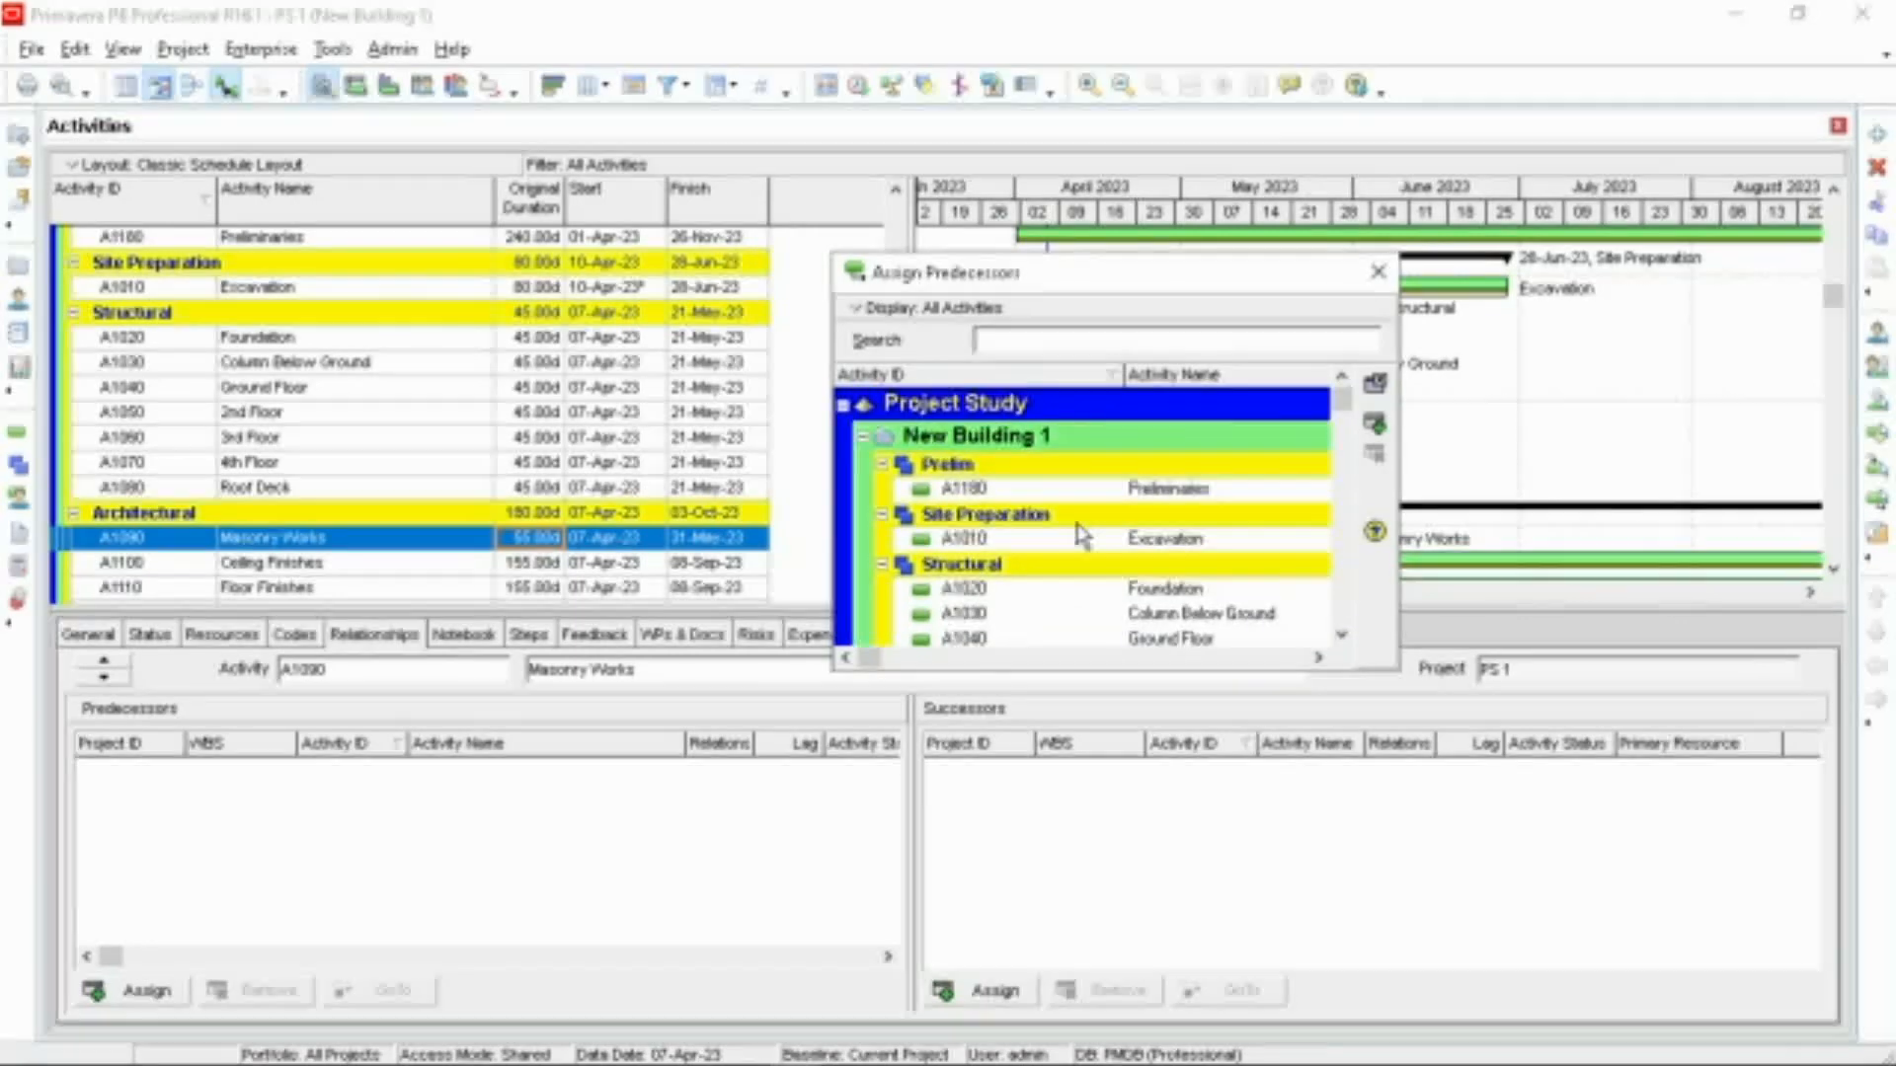
pyautogui.scroll(-1, 1084, 536)
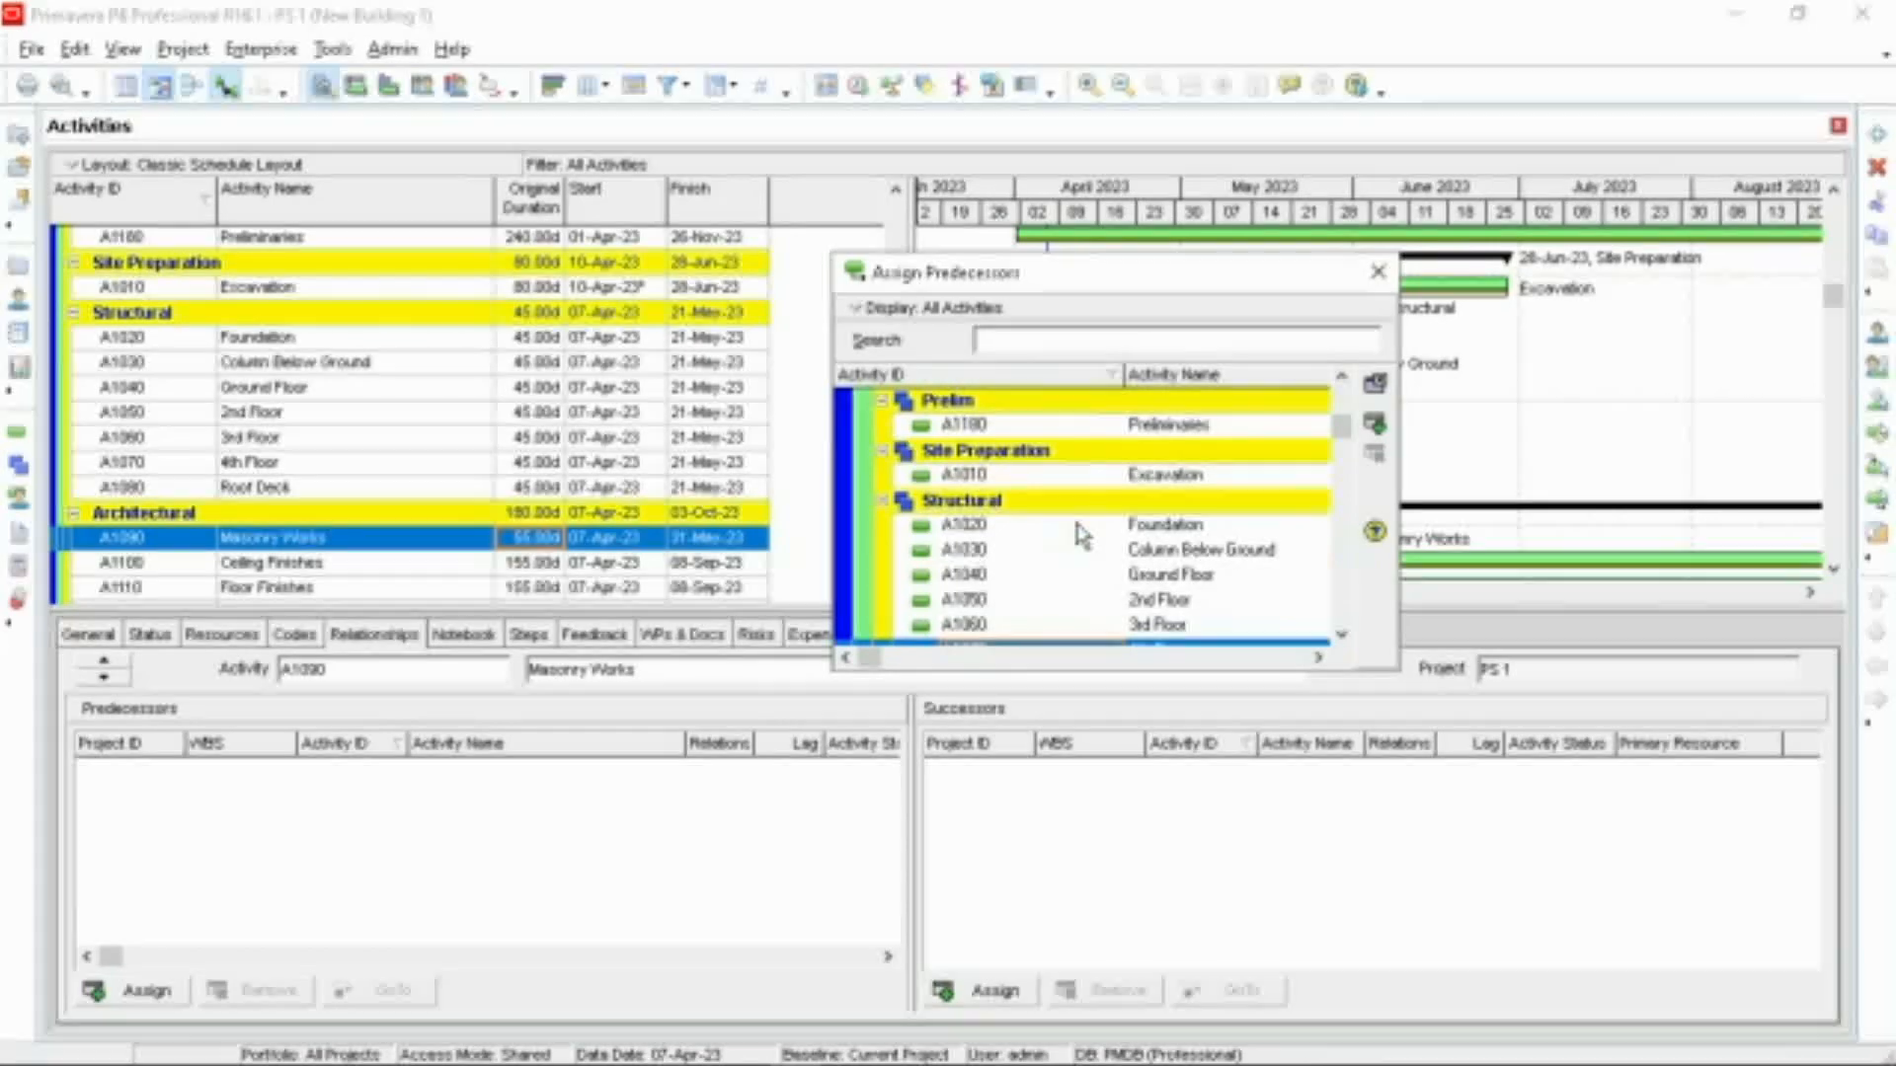
pyautogui.click(1084, 578)
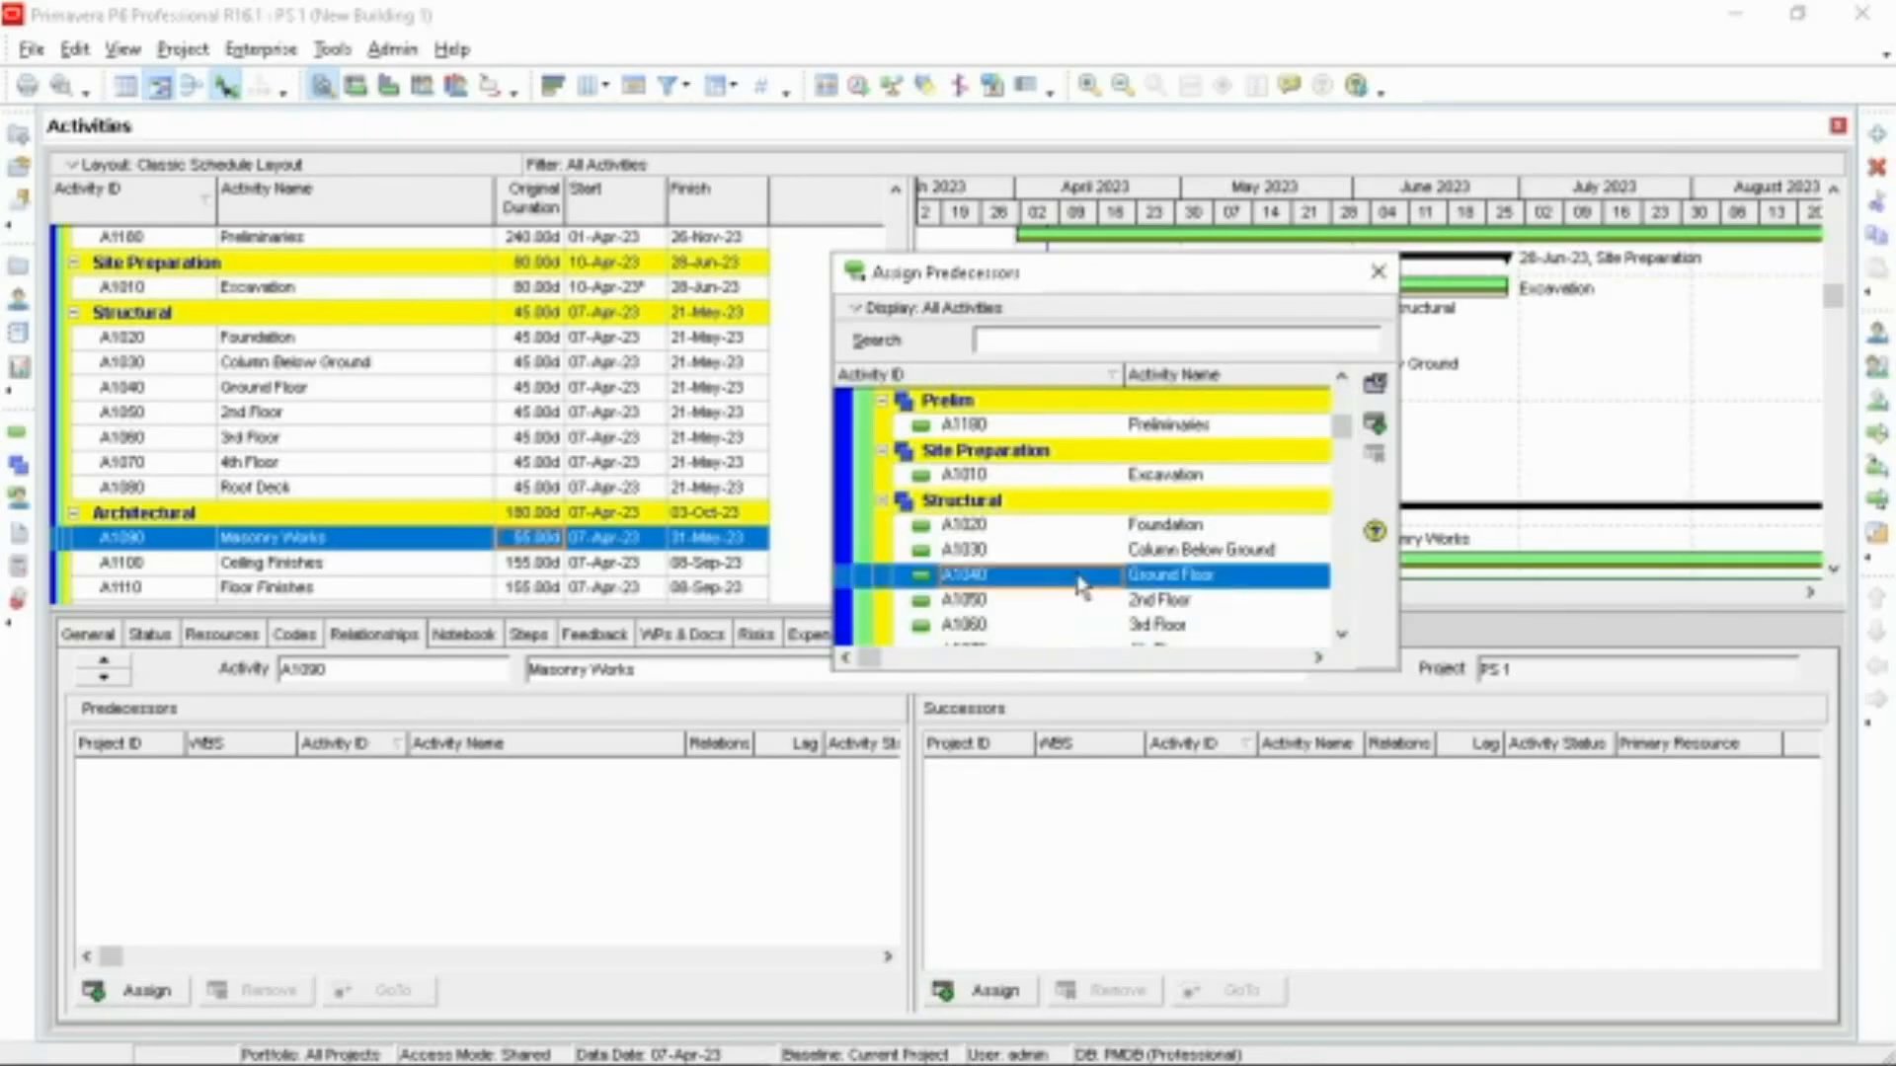
pyautogui.click(1379, 427)
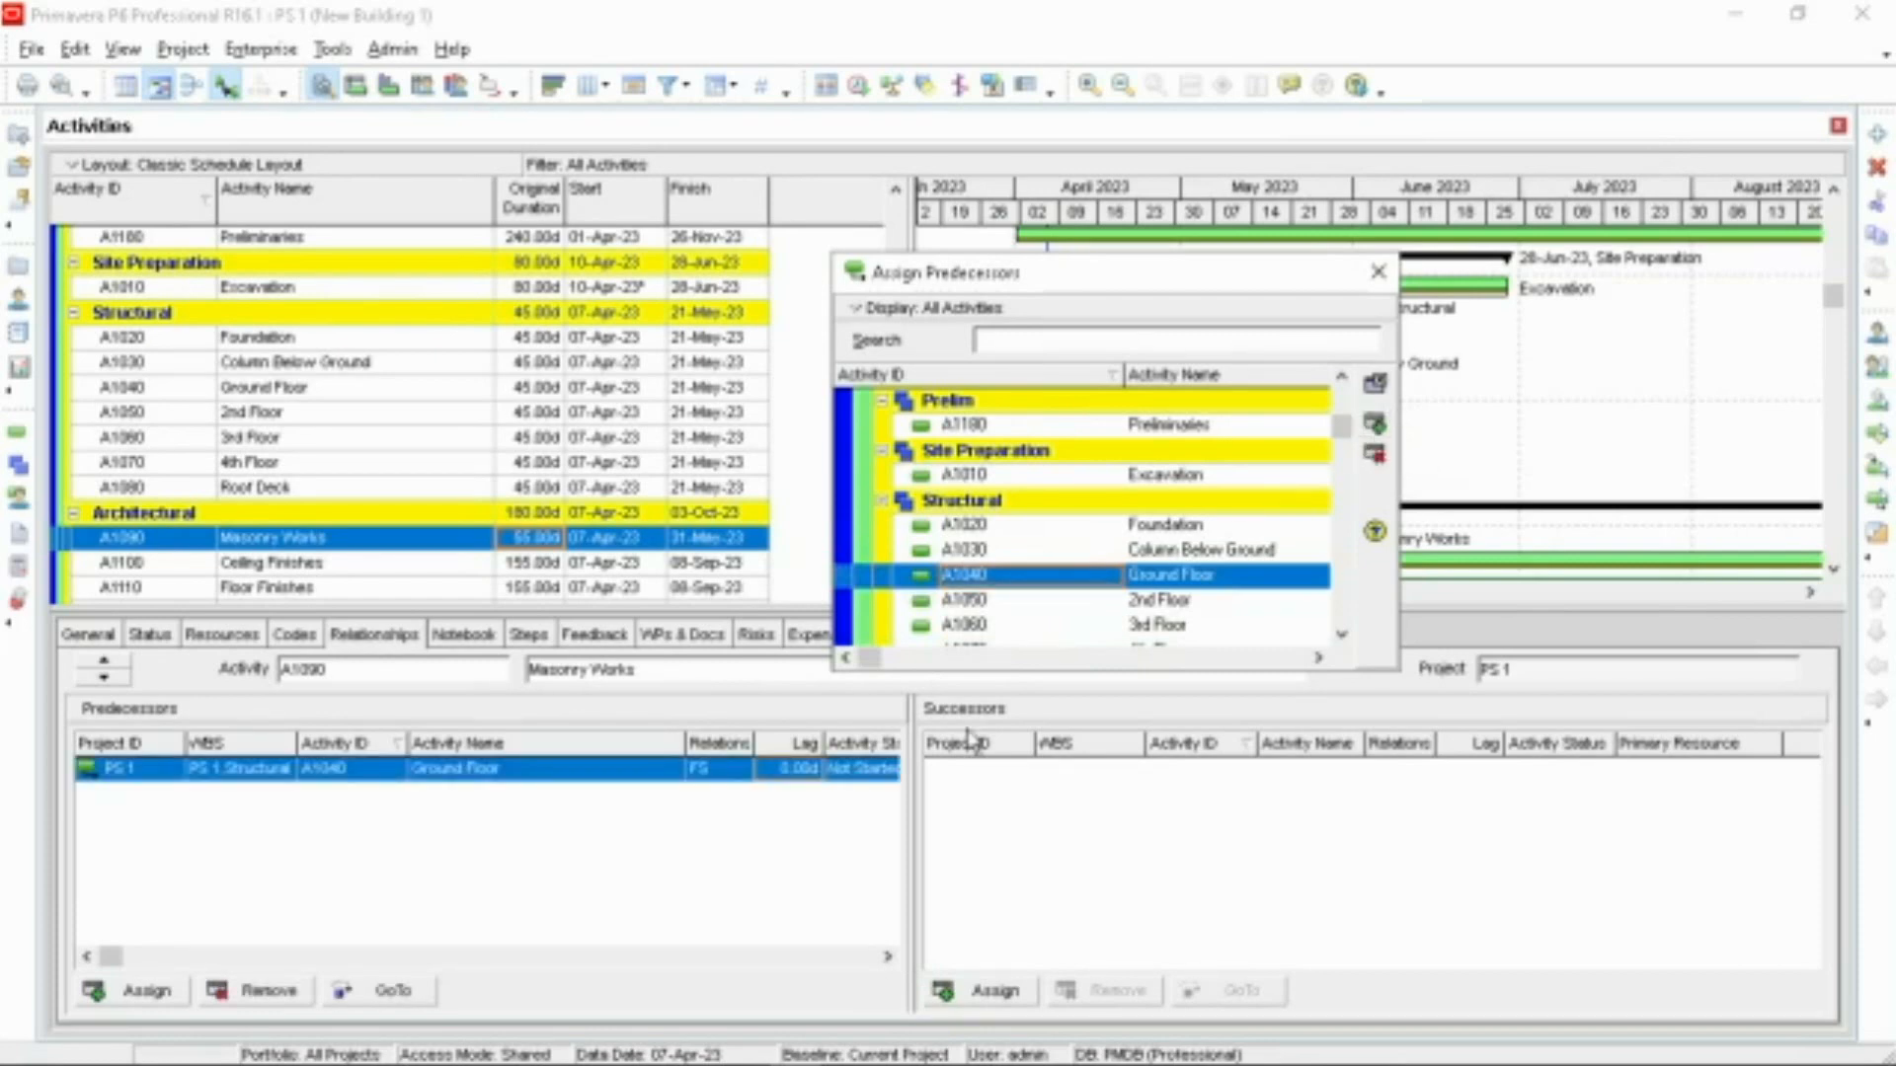
pyautogui.click(778, 771)
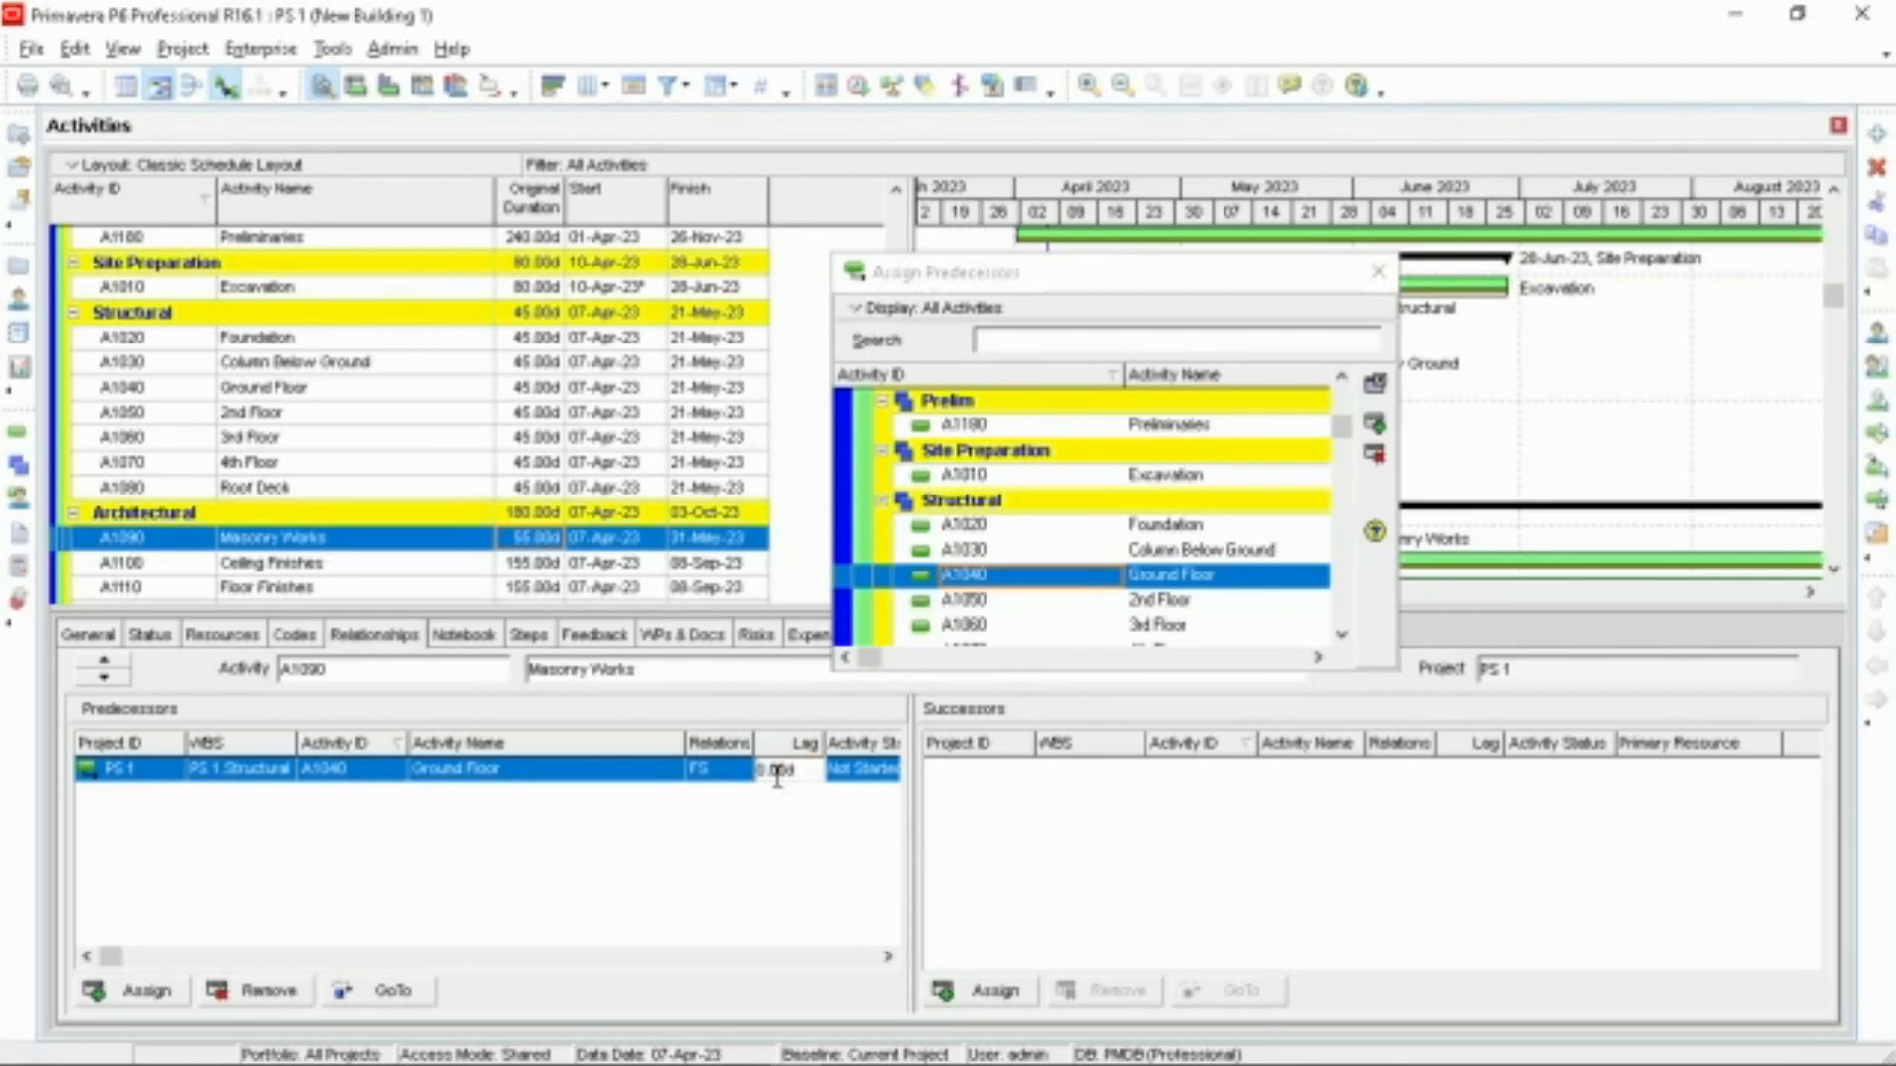
pyautogui.moveTo(767, 773); pyautogui.dragTo(745, 778)
pyautogui.write('-22')
pyautogui.press('Return')
# Step: Assign Masonry Works as the predecessor of Ceiling Finishes with a lag of -22 days
pyautogui.click(431, 572)
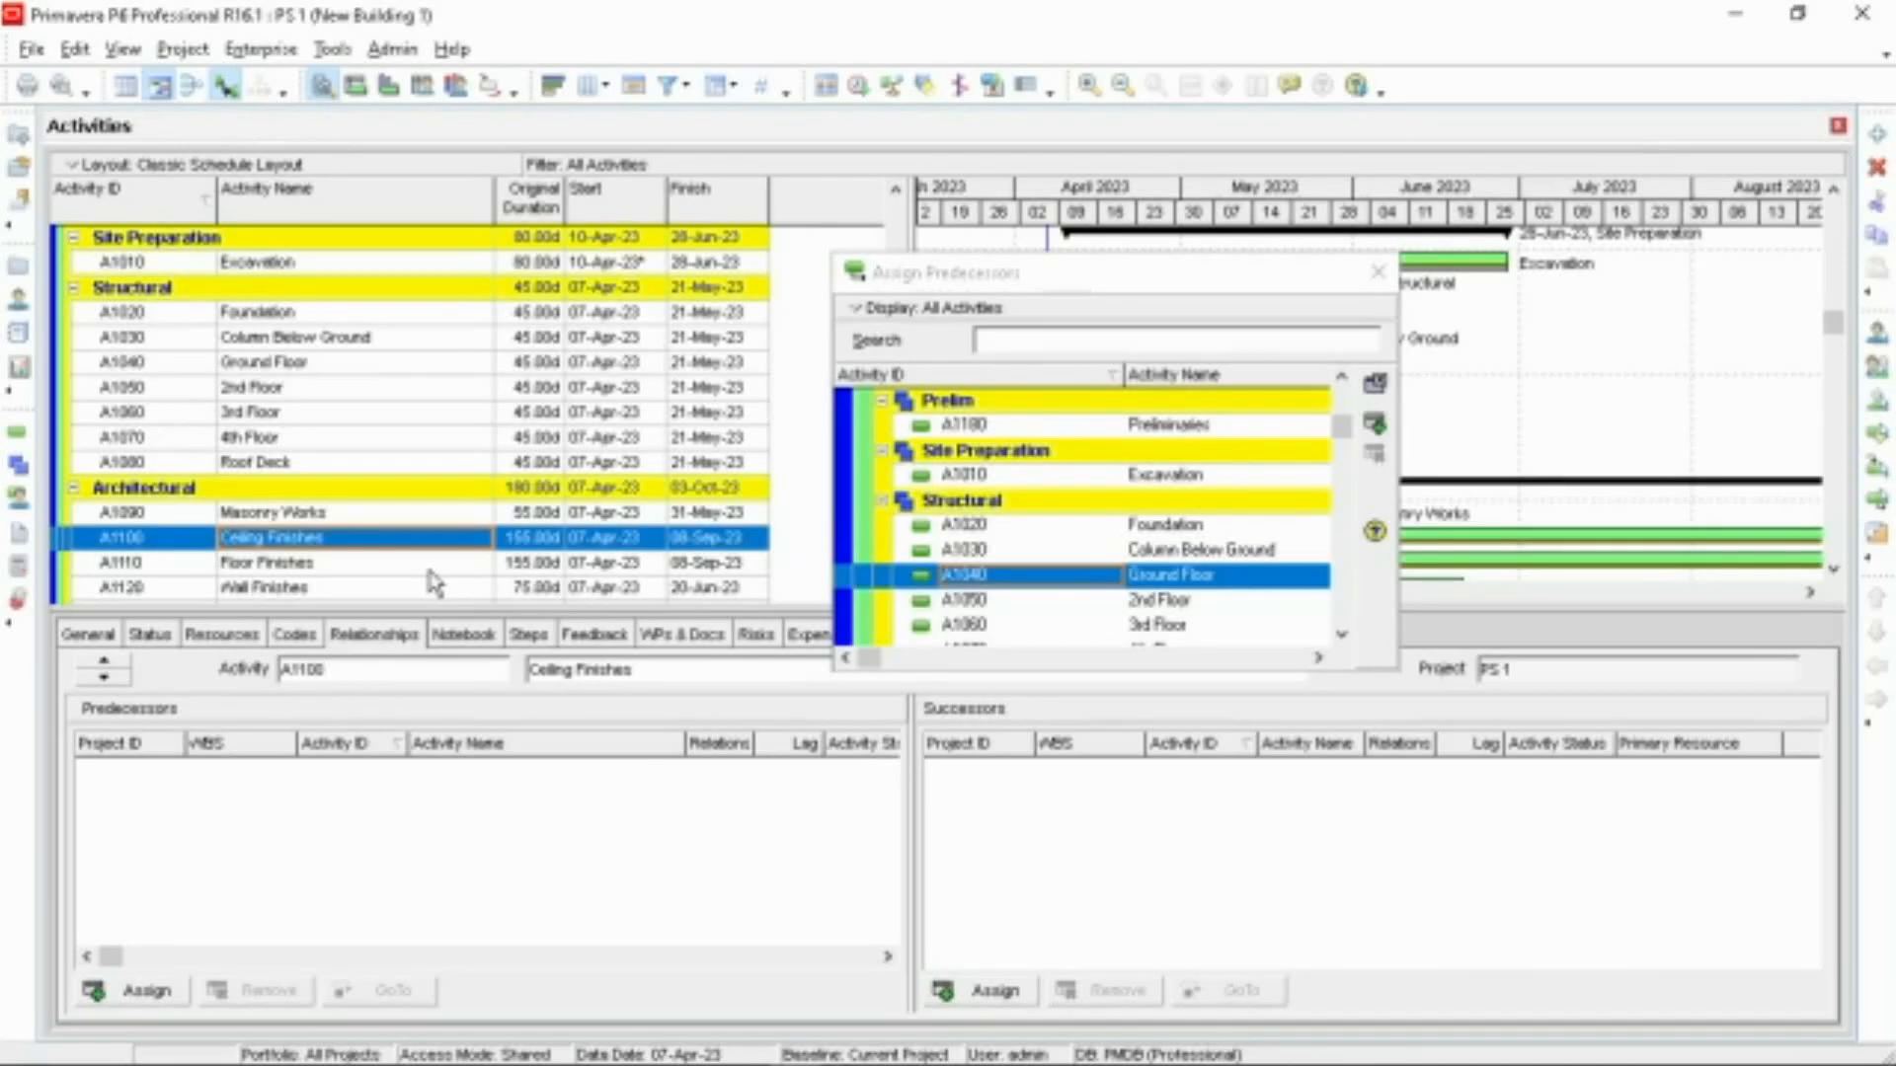
pyautogui.click(1019, 571)
pyautogui.scroll(-3, 1020, 572)
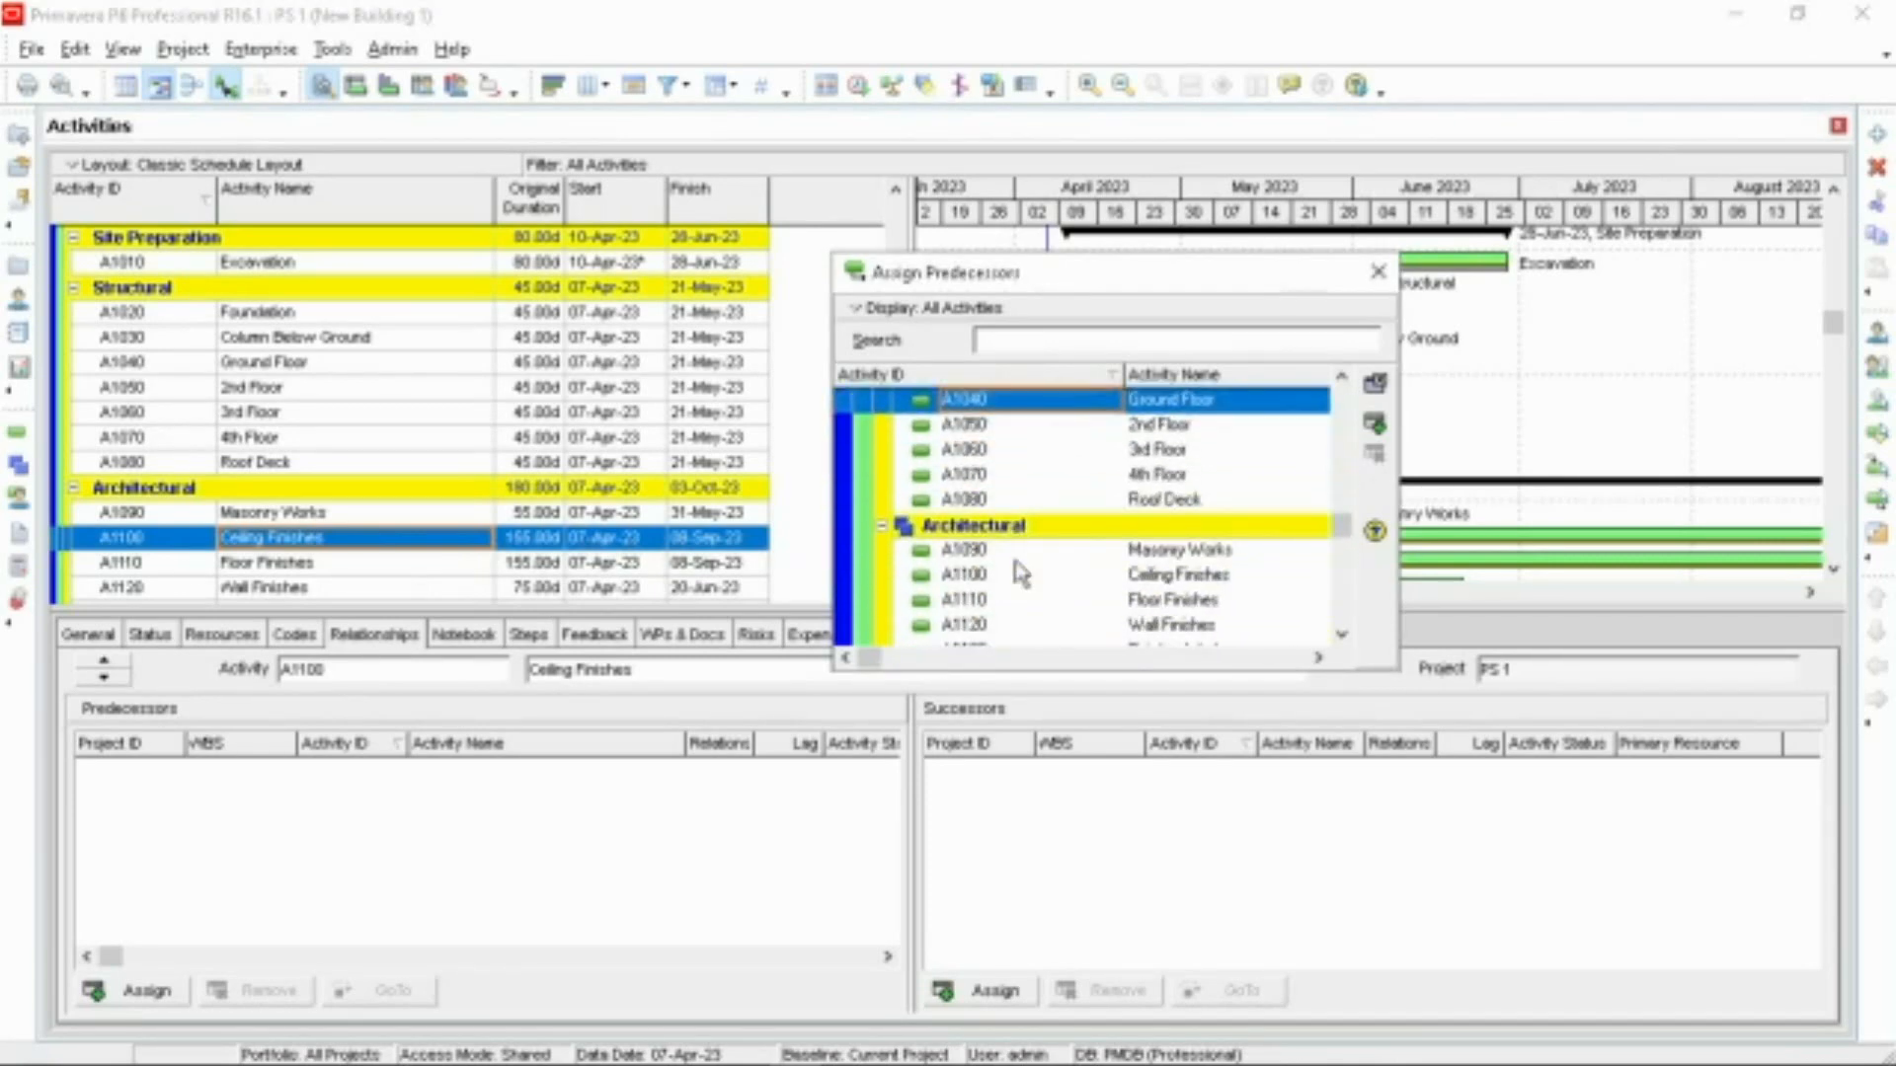
pyautogui.click(1038, 551)
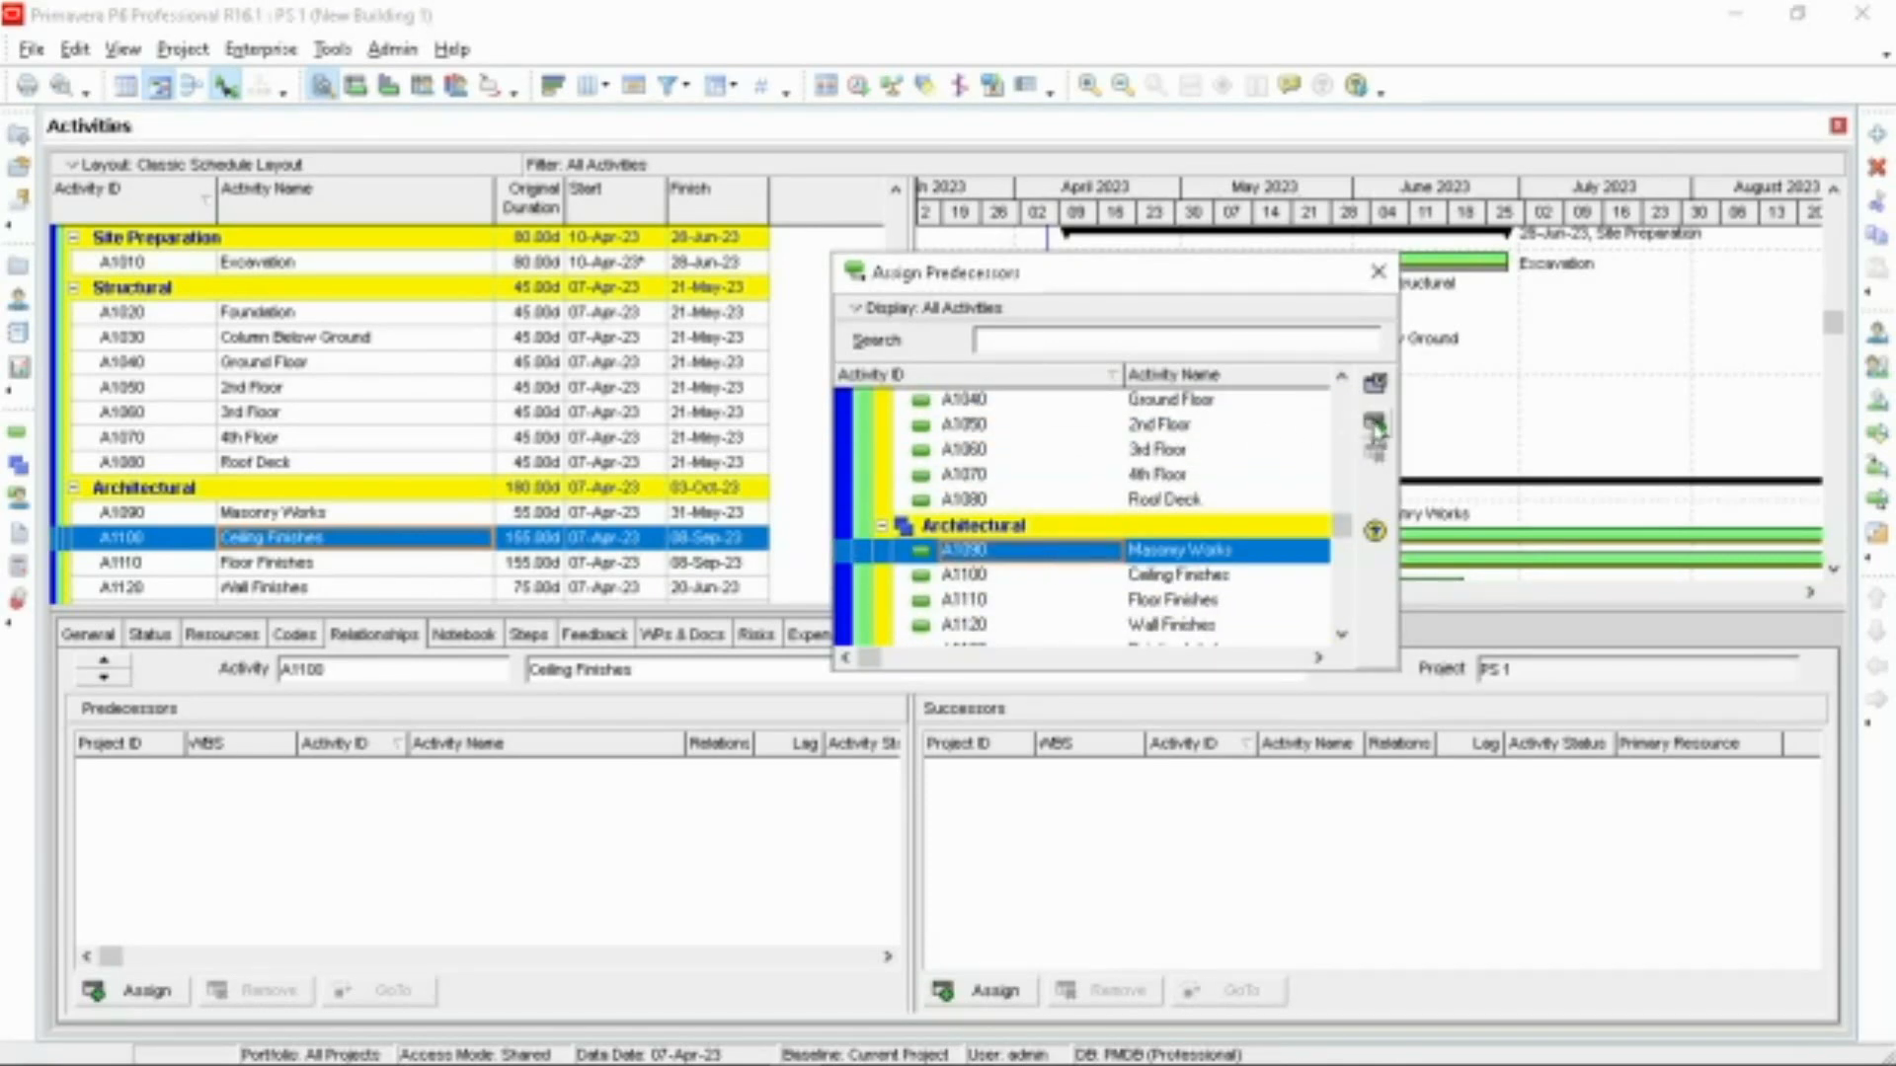
pyautogui.click(1376, 427)
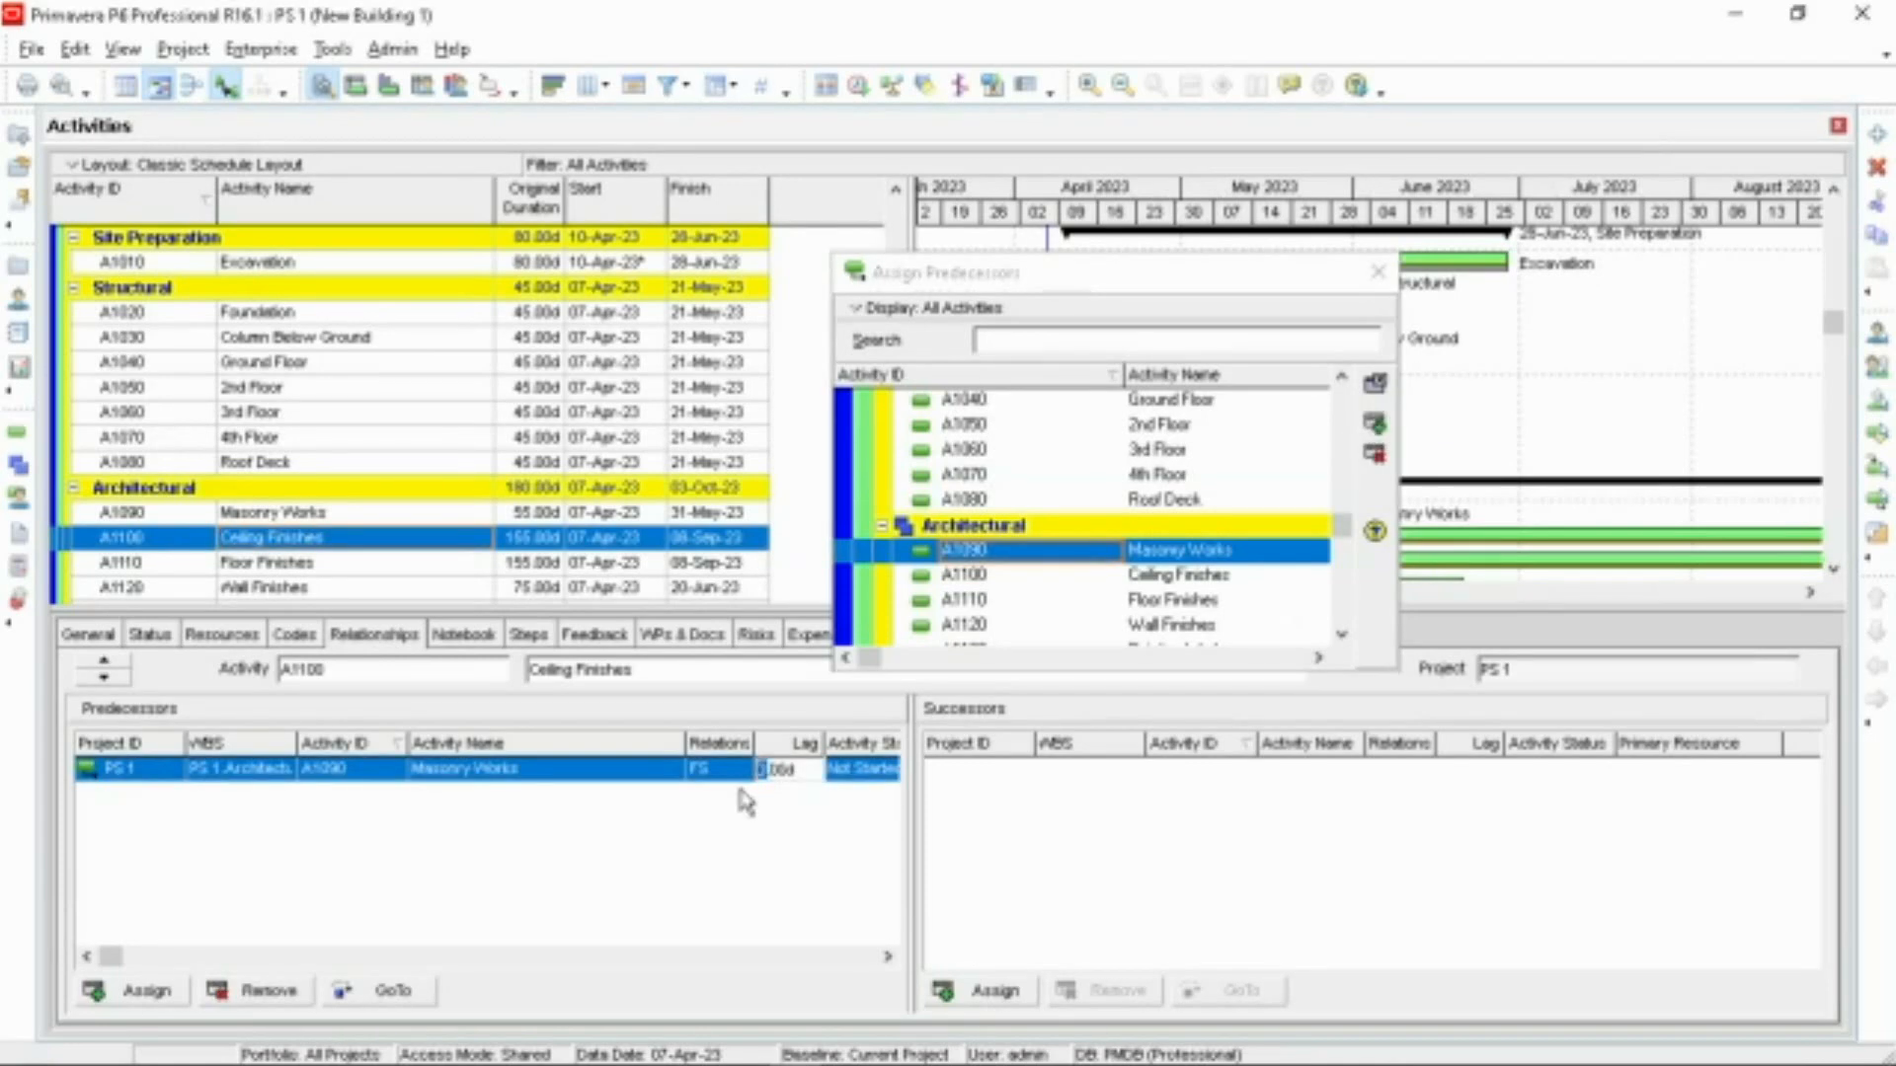
pyautogui.write('-22')
pyautogui.press('Return')
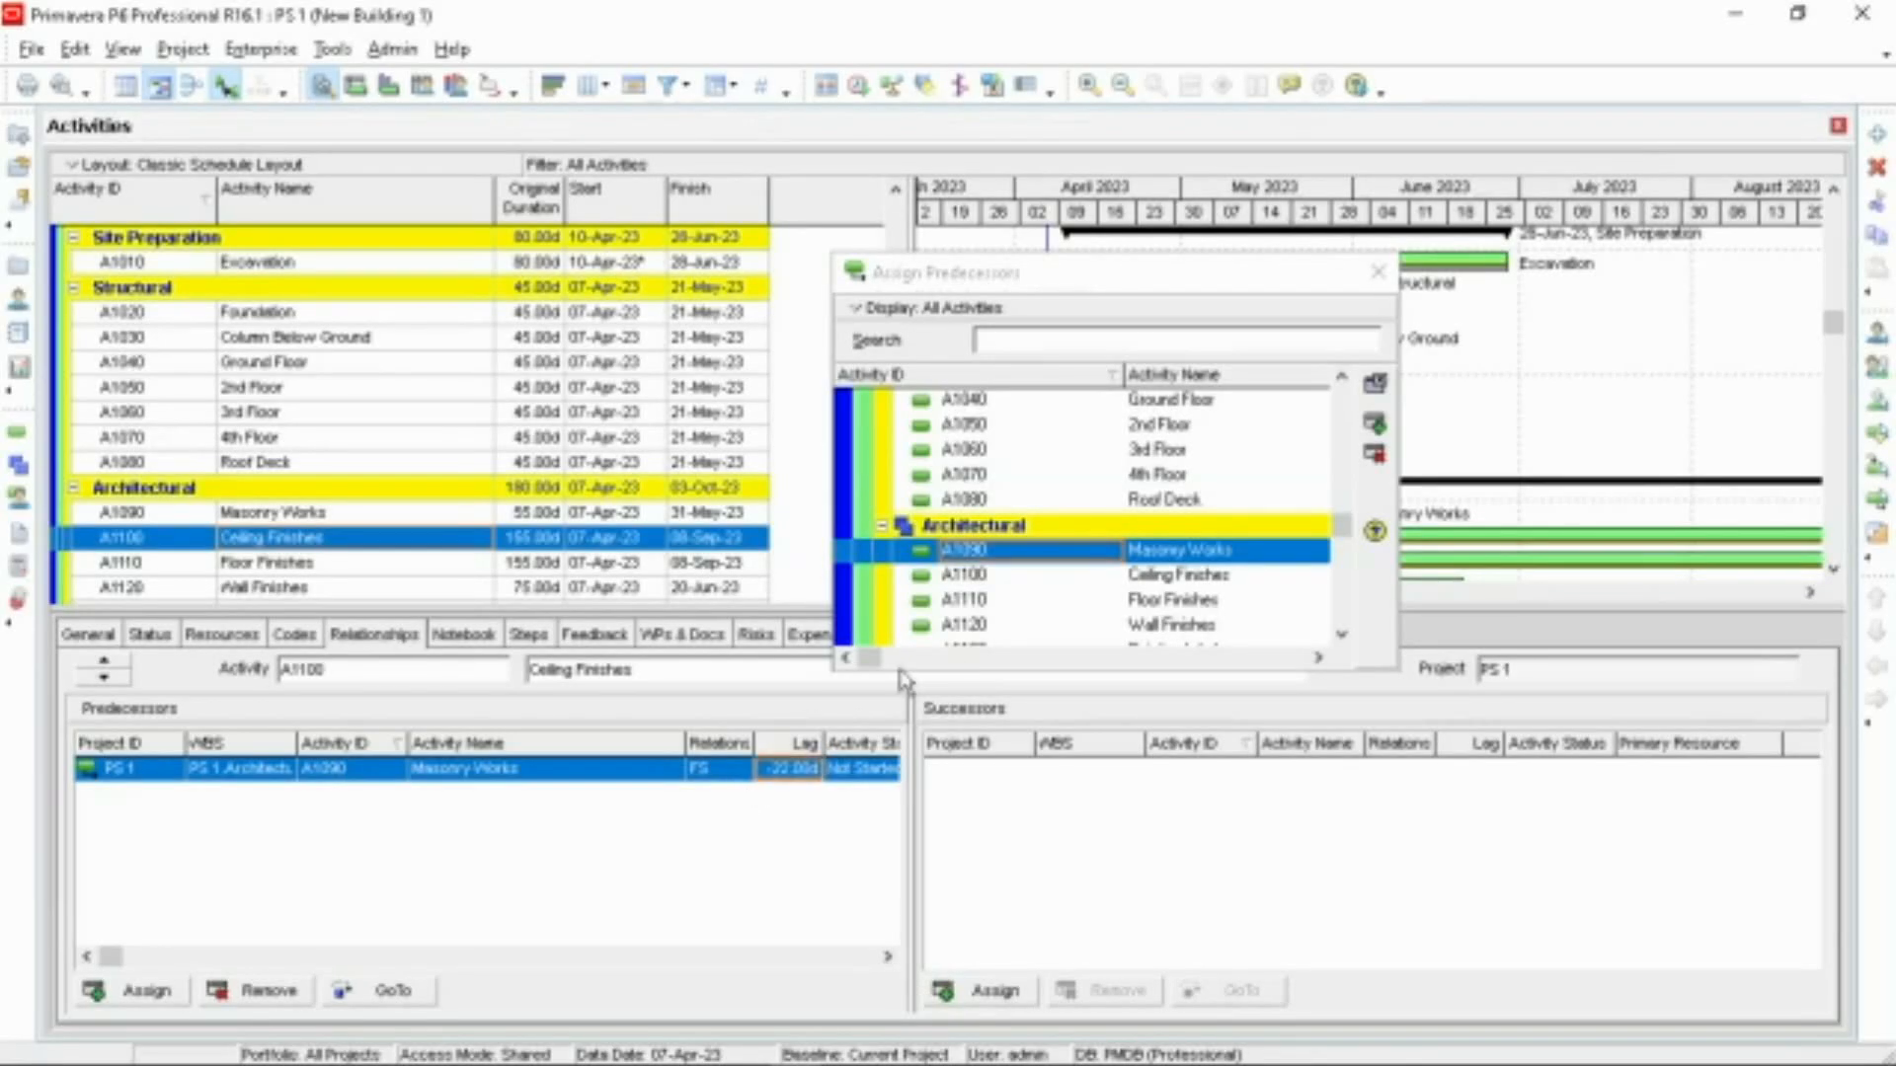
# Step: Assign Masonry Works as the predecessor of Floor Finishes with a lag of -22 days
pyautogui.click(353, 569)
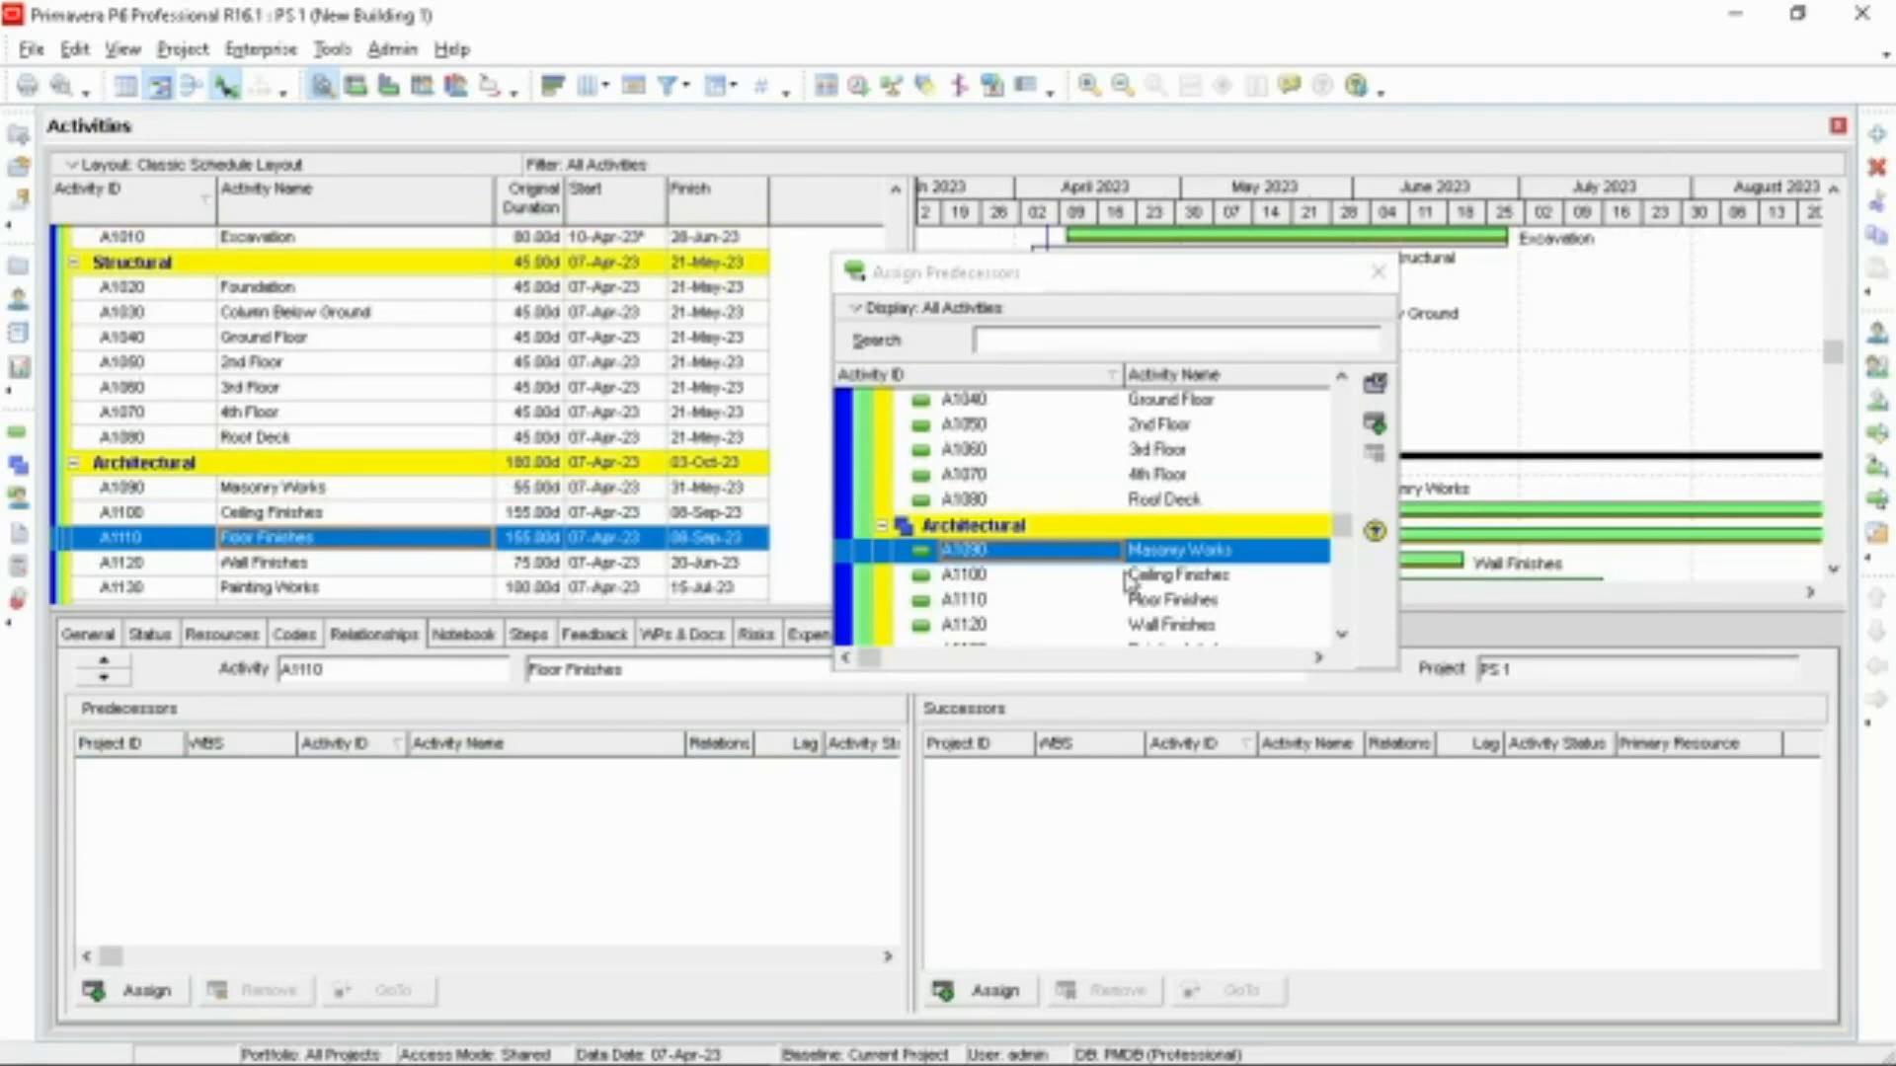
pyautogui.click(1173, 553)
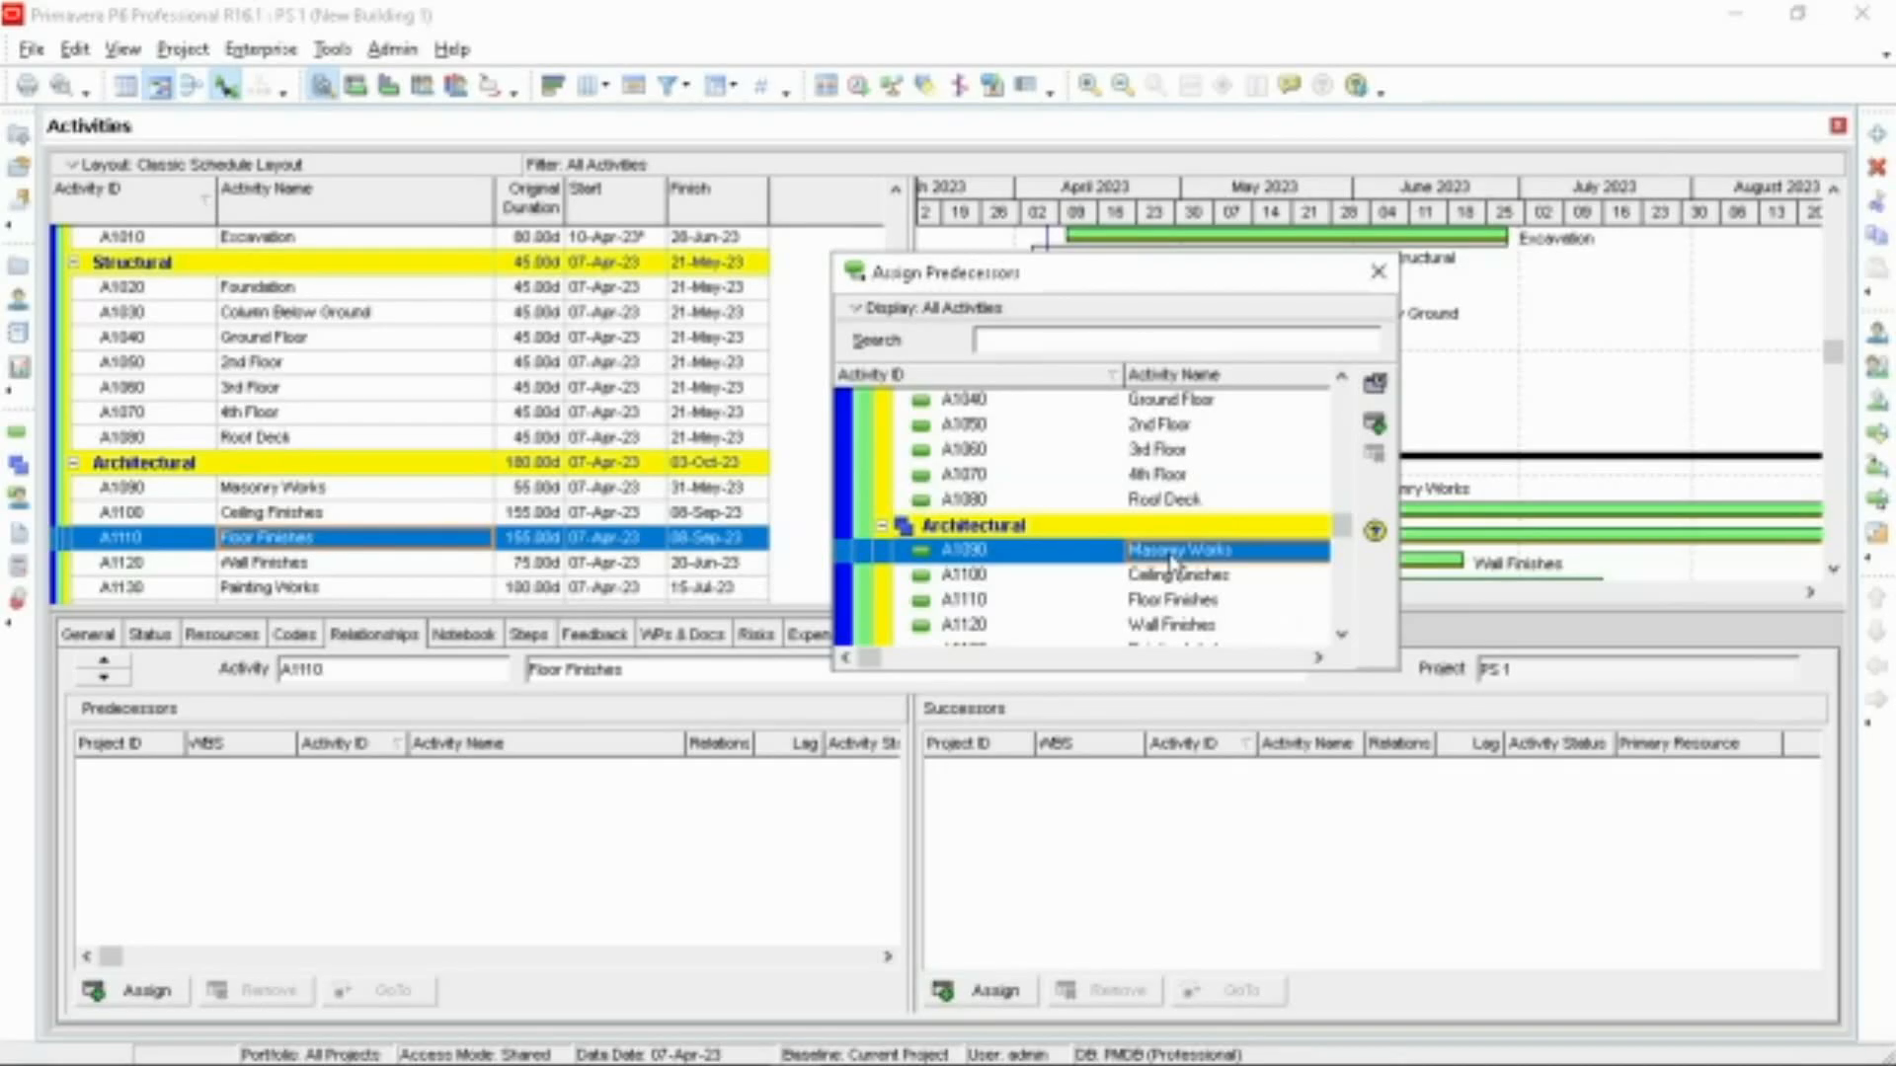
pyautogui.click(1374, 424)
pyautogui.click(773, 775)
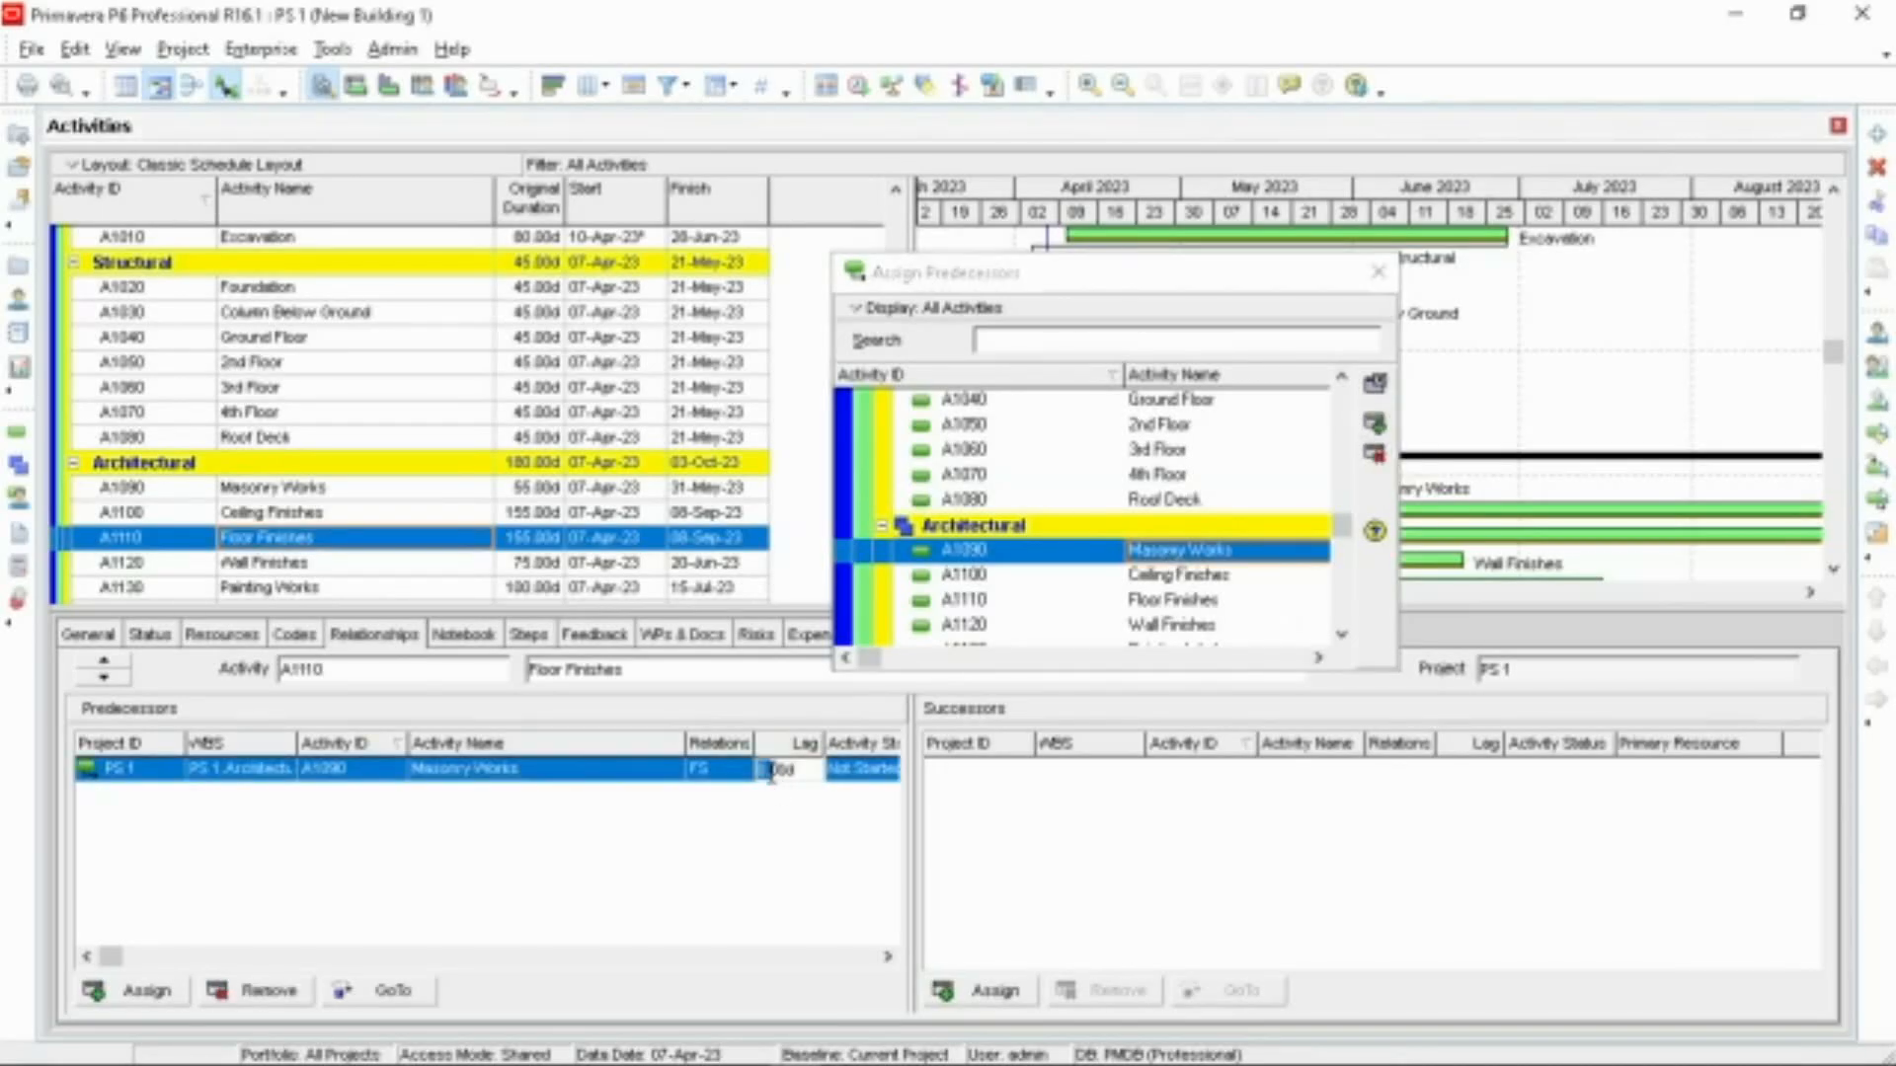
pyautogui.press('BackSpace')
pyautogui.write('-22')
pyautogui.press('Return')
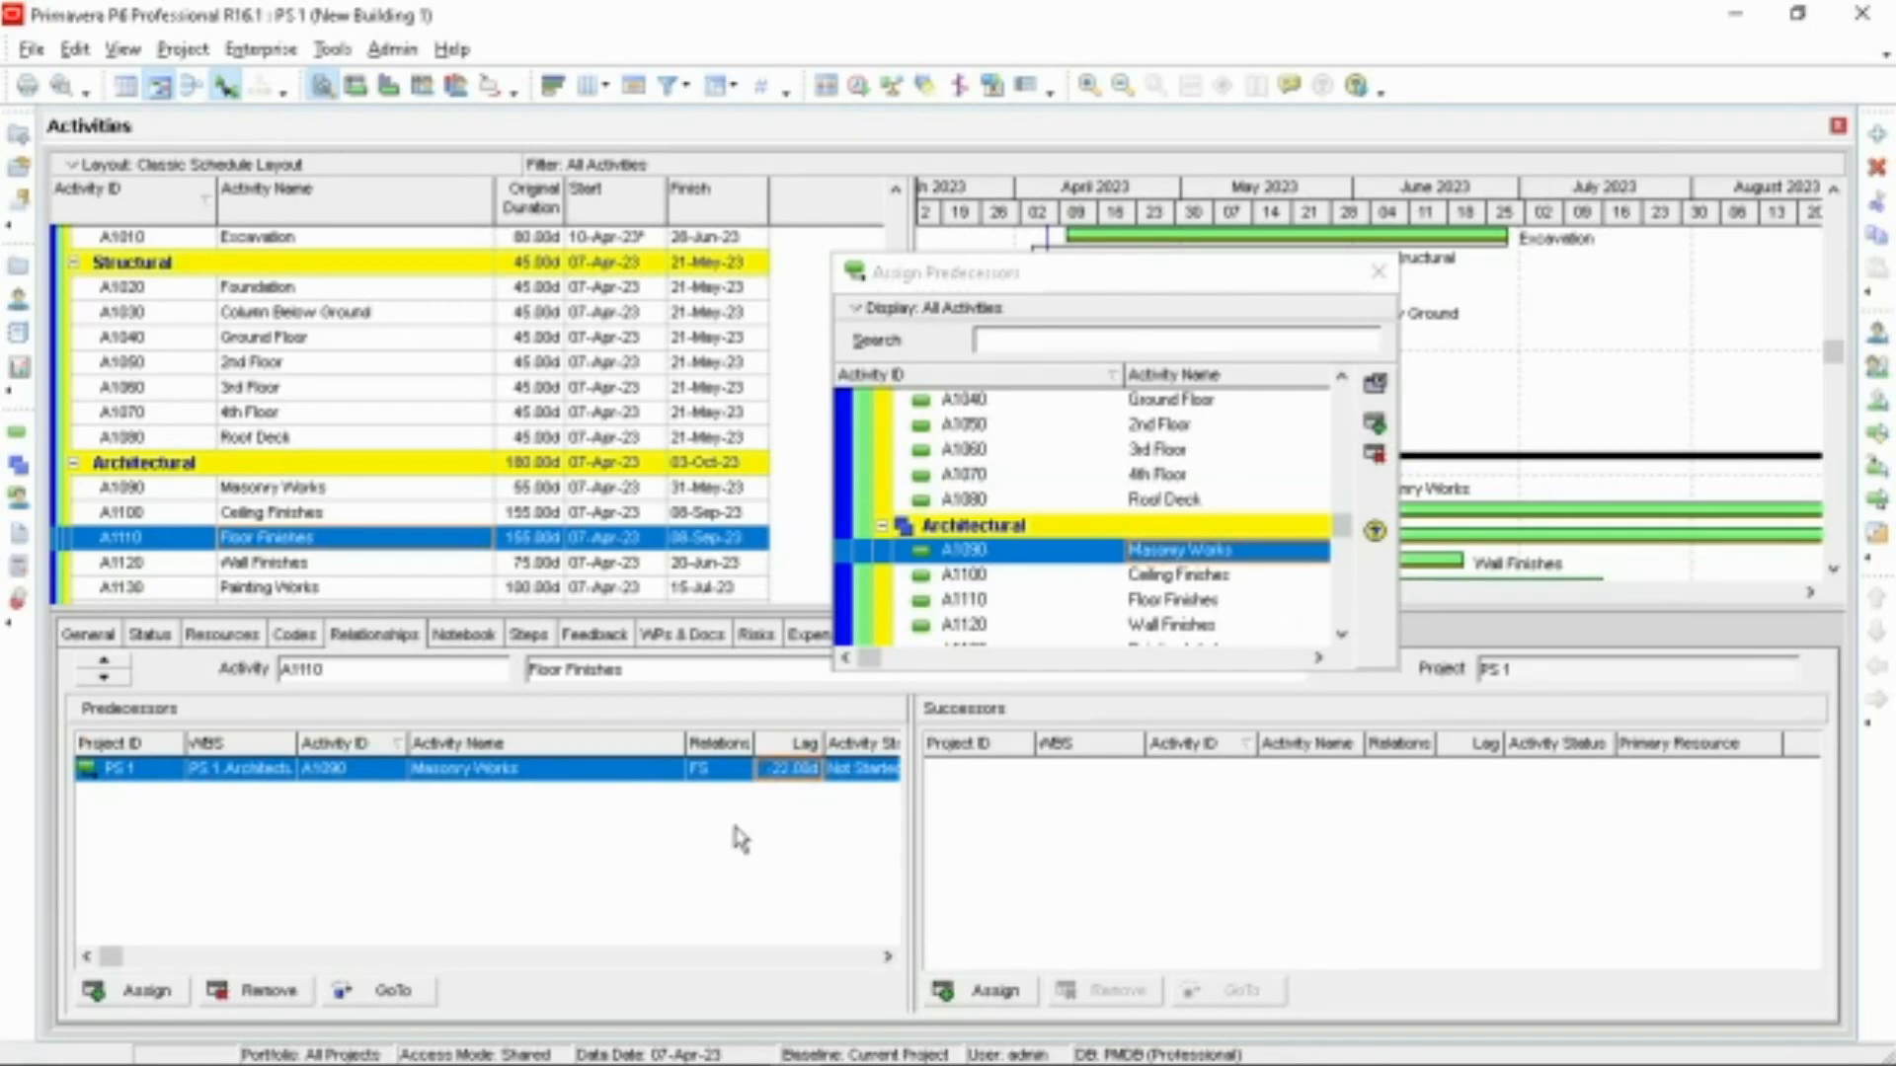
# Step: Assign Masonry Works as the predecessor of Wall Finishes with a lag of -22 days
pyautogui.click(519, 571)
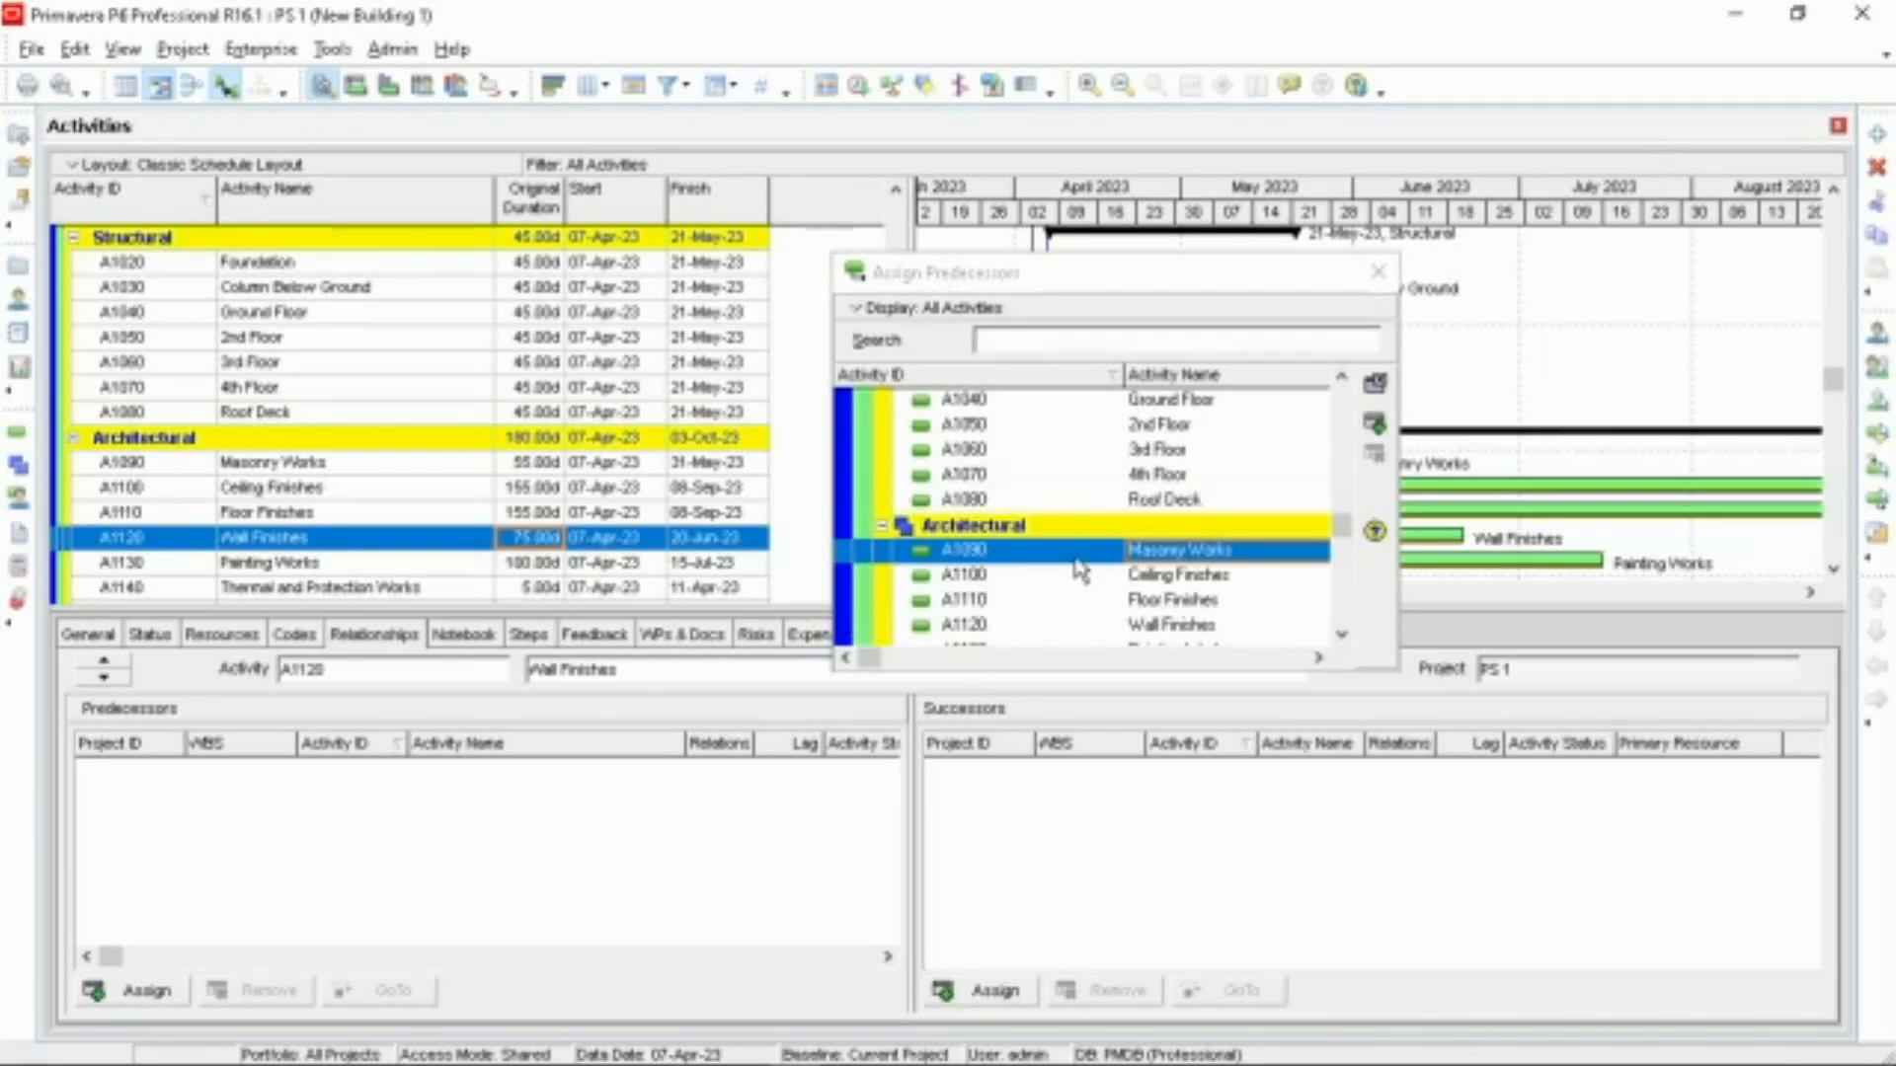
pyautogui.click(1374, 424)
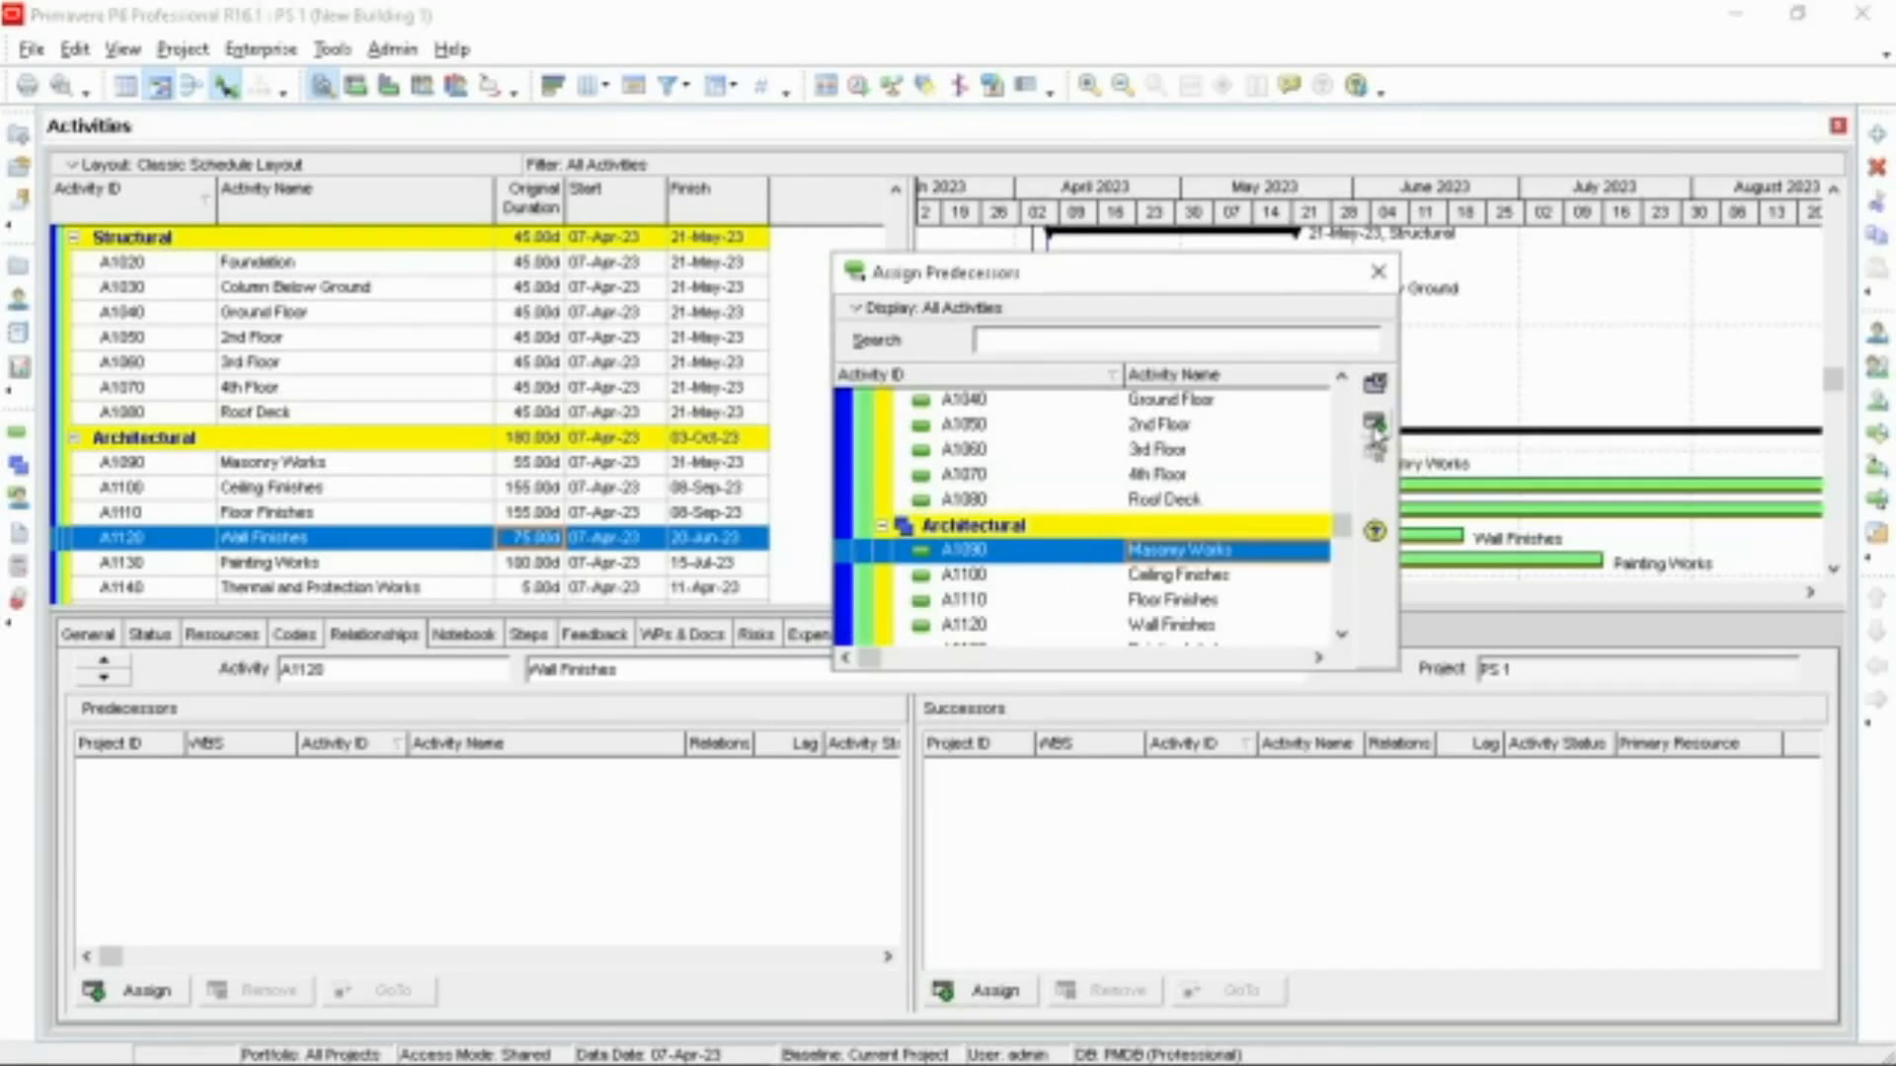
pyautogui.click(776, 771)
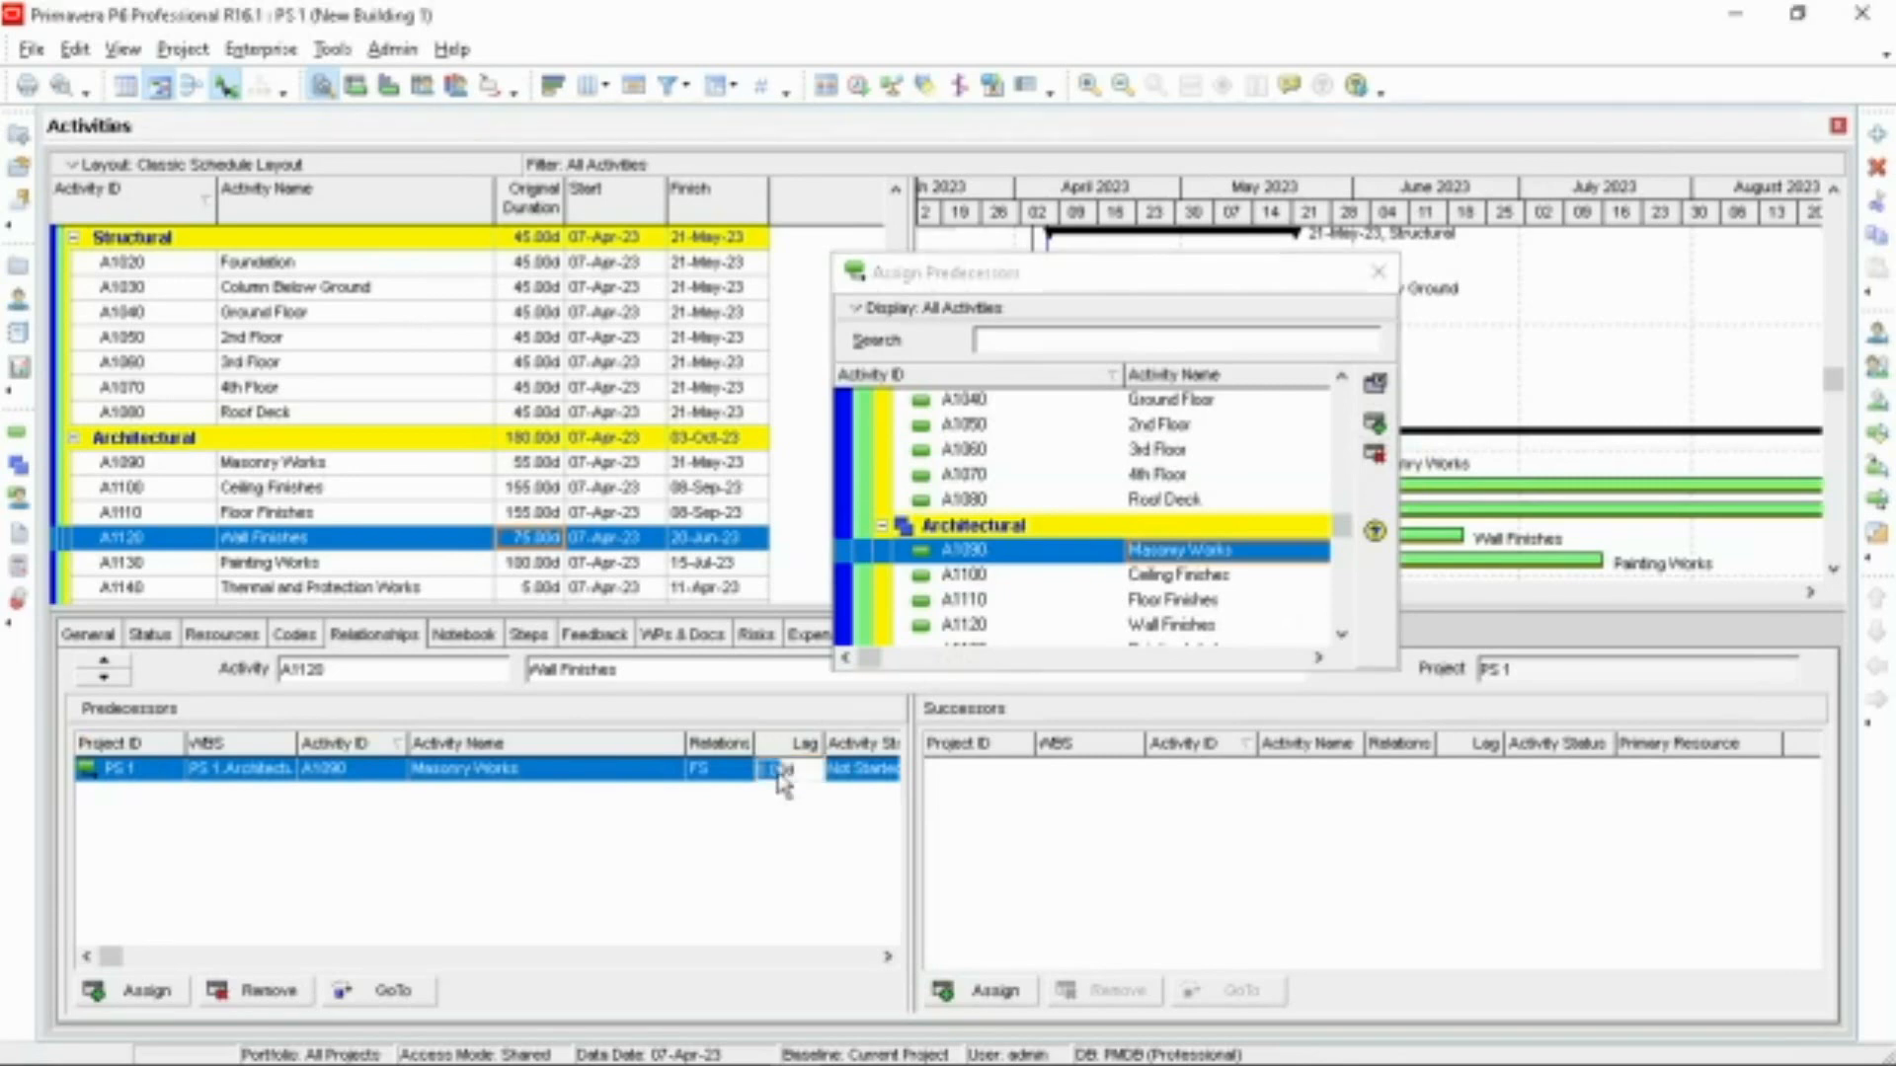
pyautogui.moveTo(767, 771); pyautogui.dragTo(739, 774)
pyautogui.write('-22')
pyautogui.press('Return')
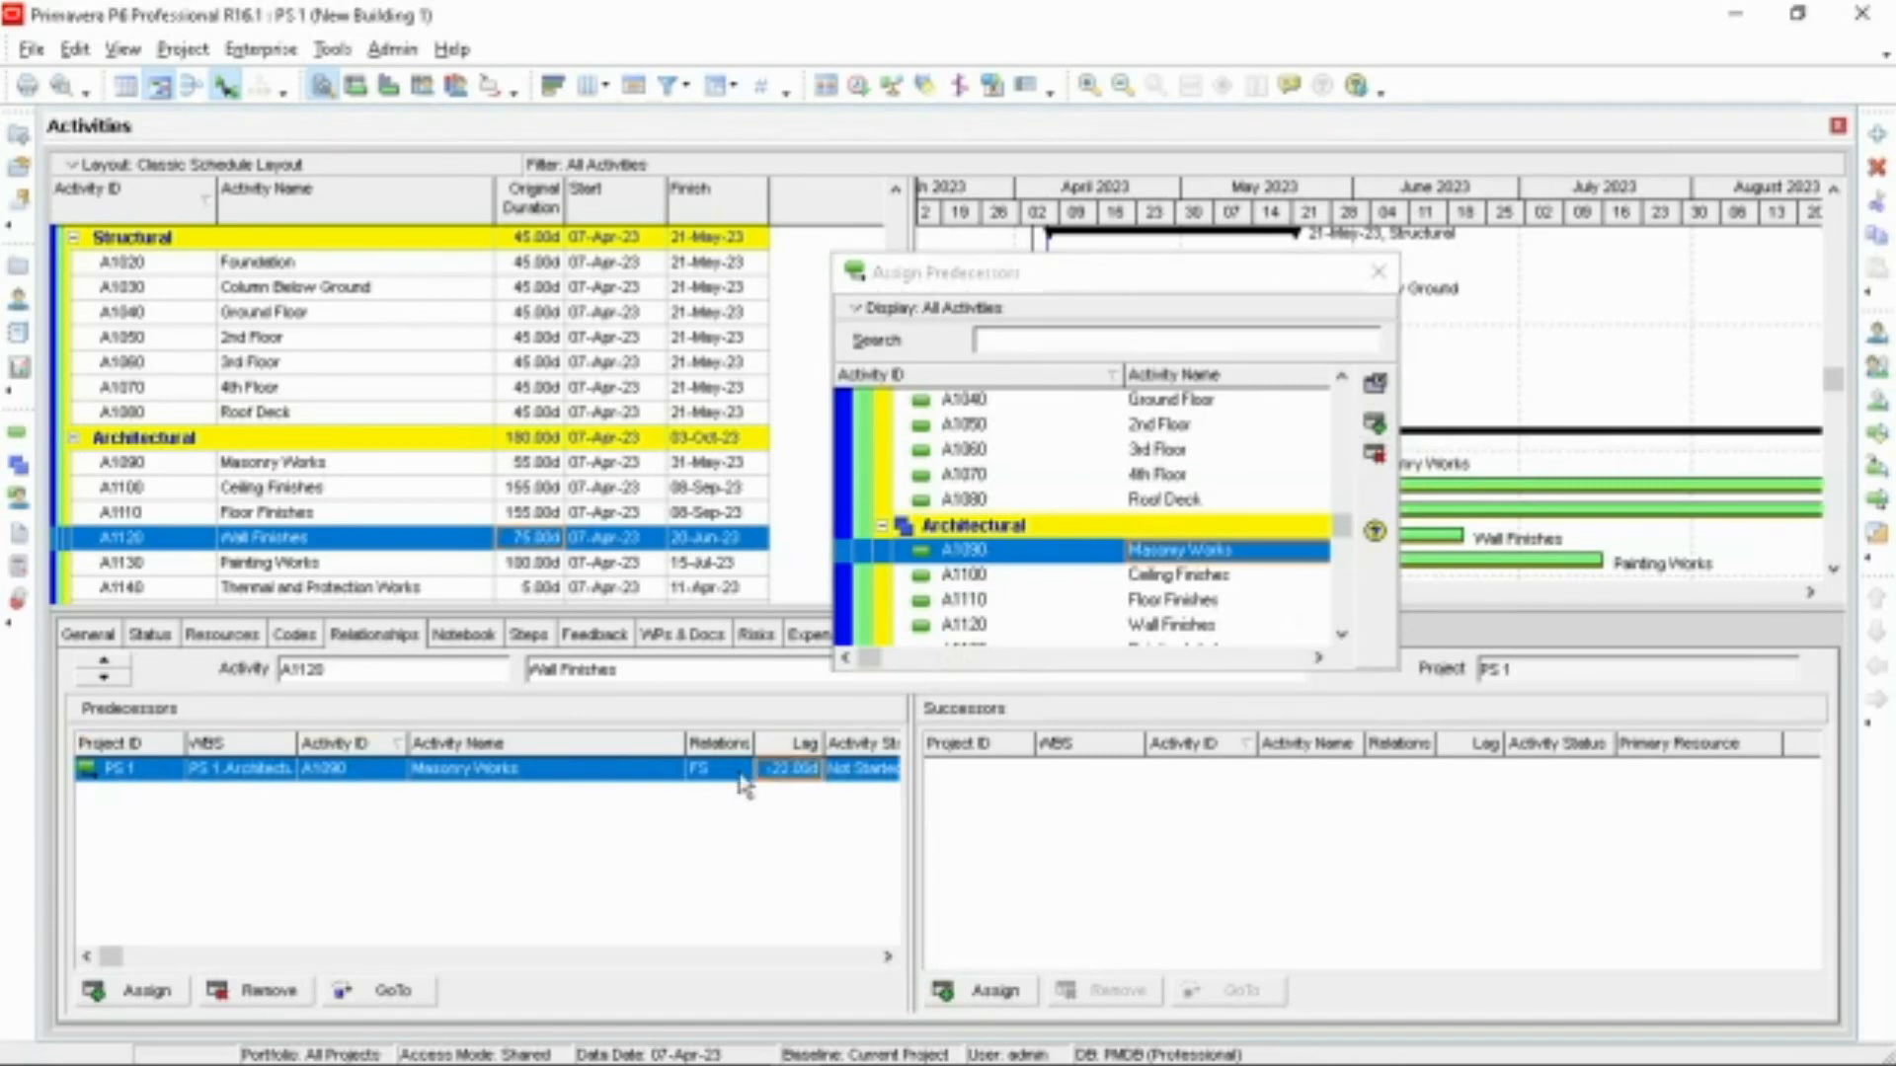
# Step: Assign both Floor Finishes and Wall Finishes as predecessors of Painting Works
pyautogui.click(462, 570)
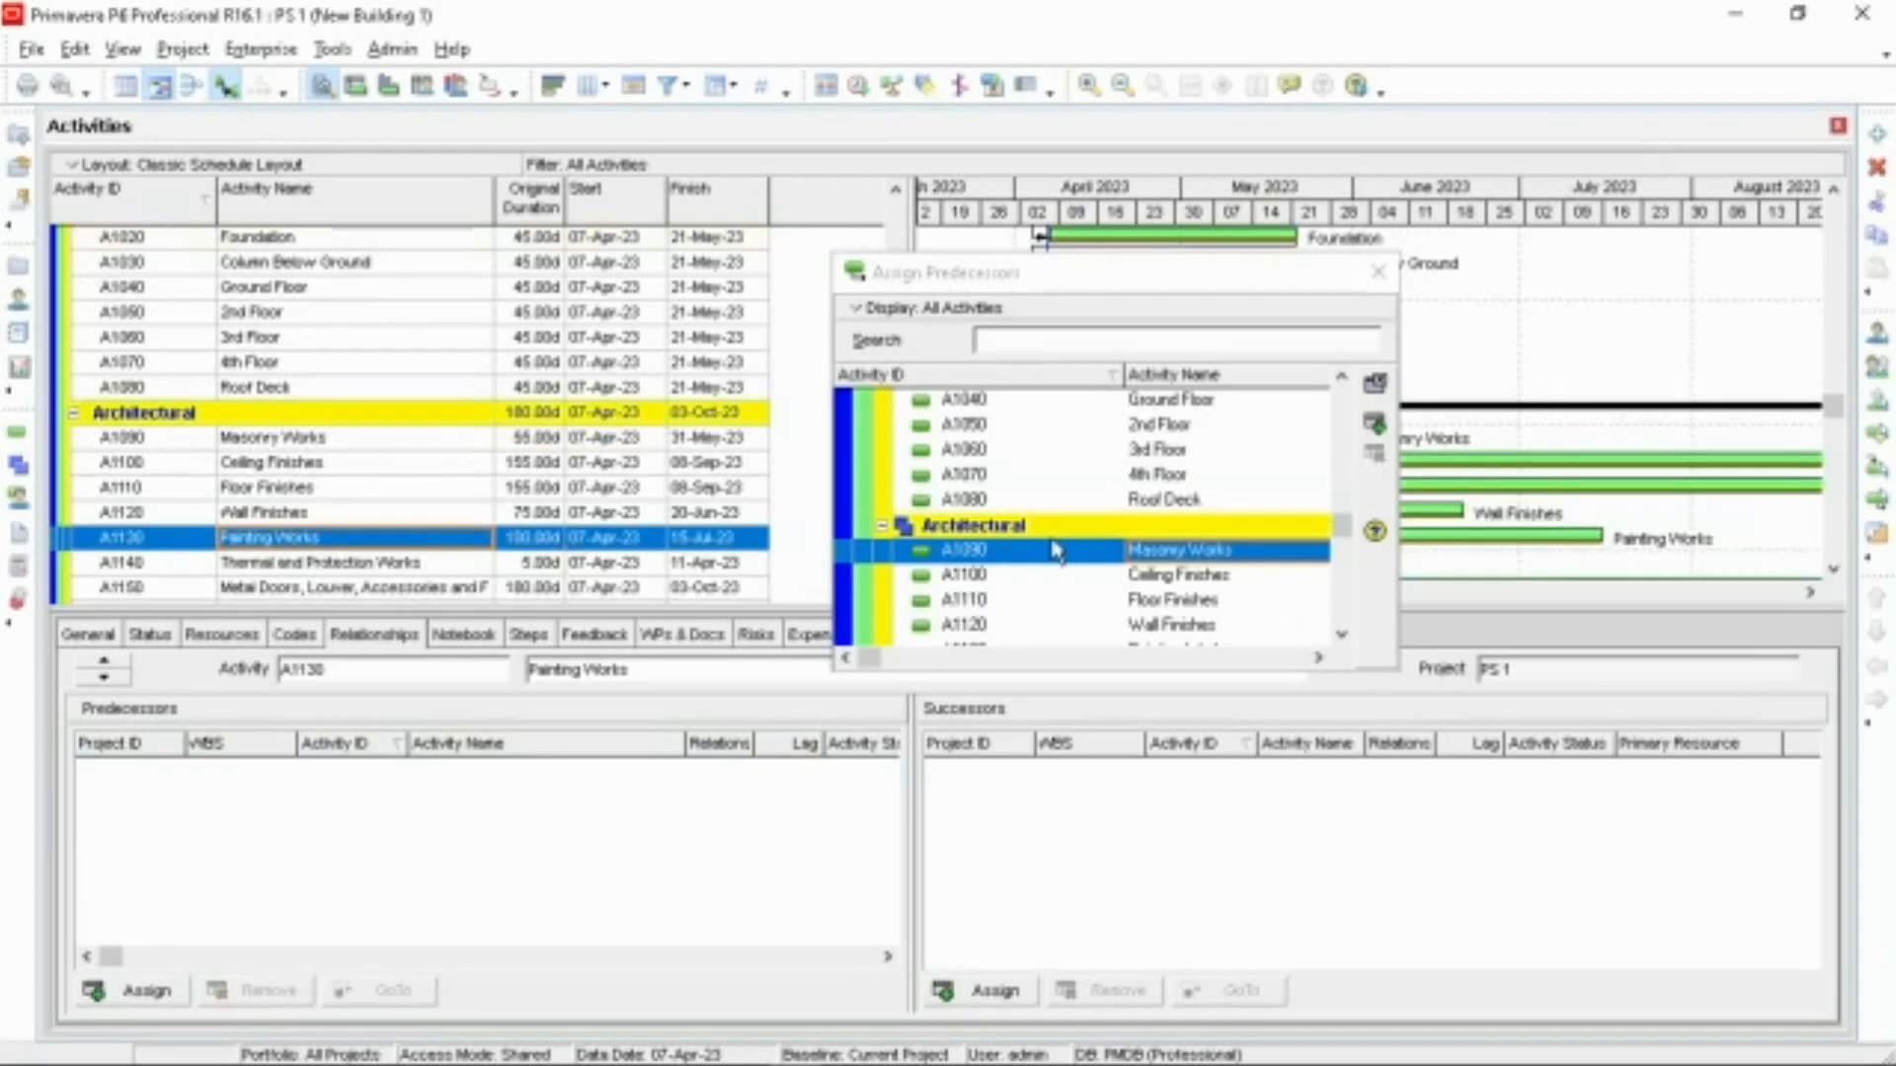
pyautogui.click(1161, 603)
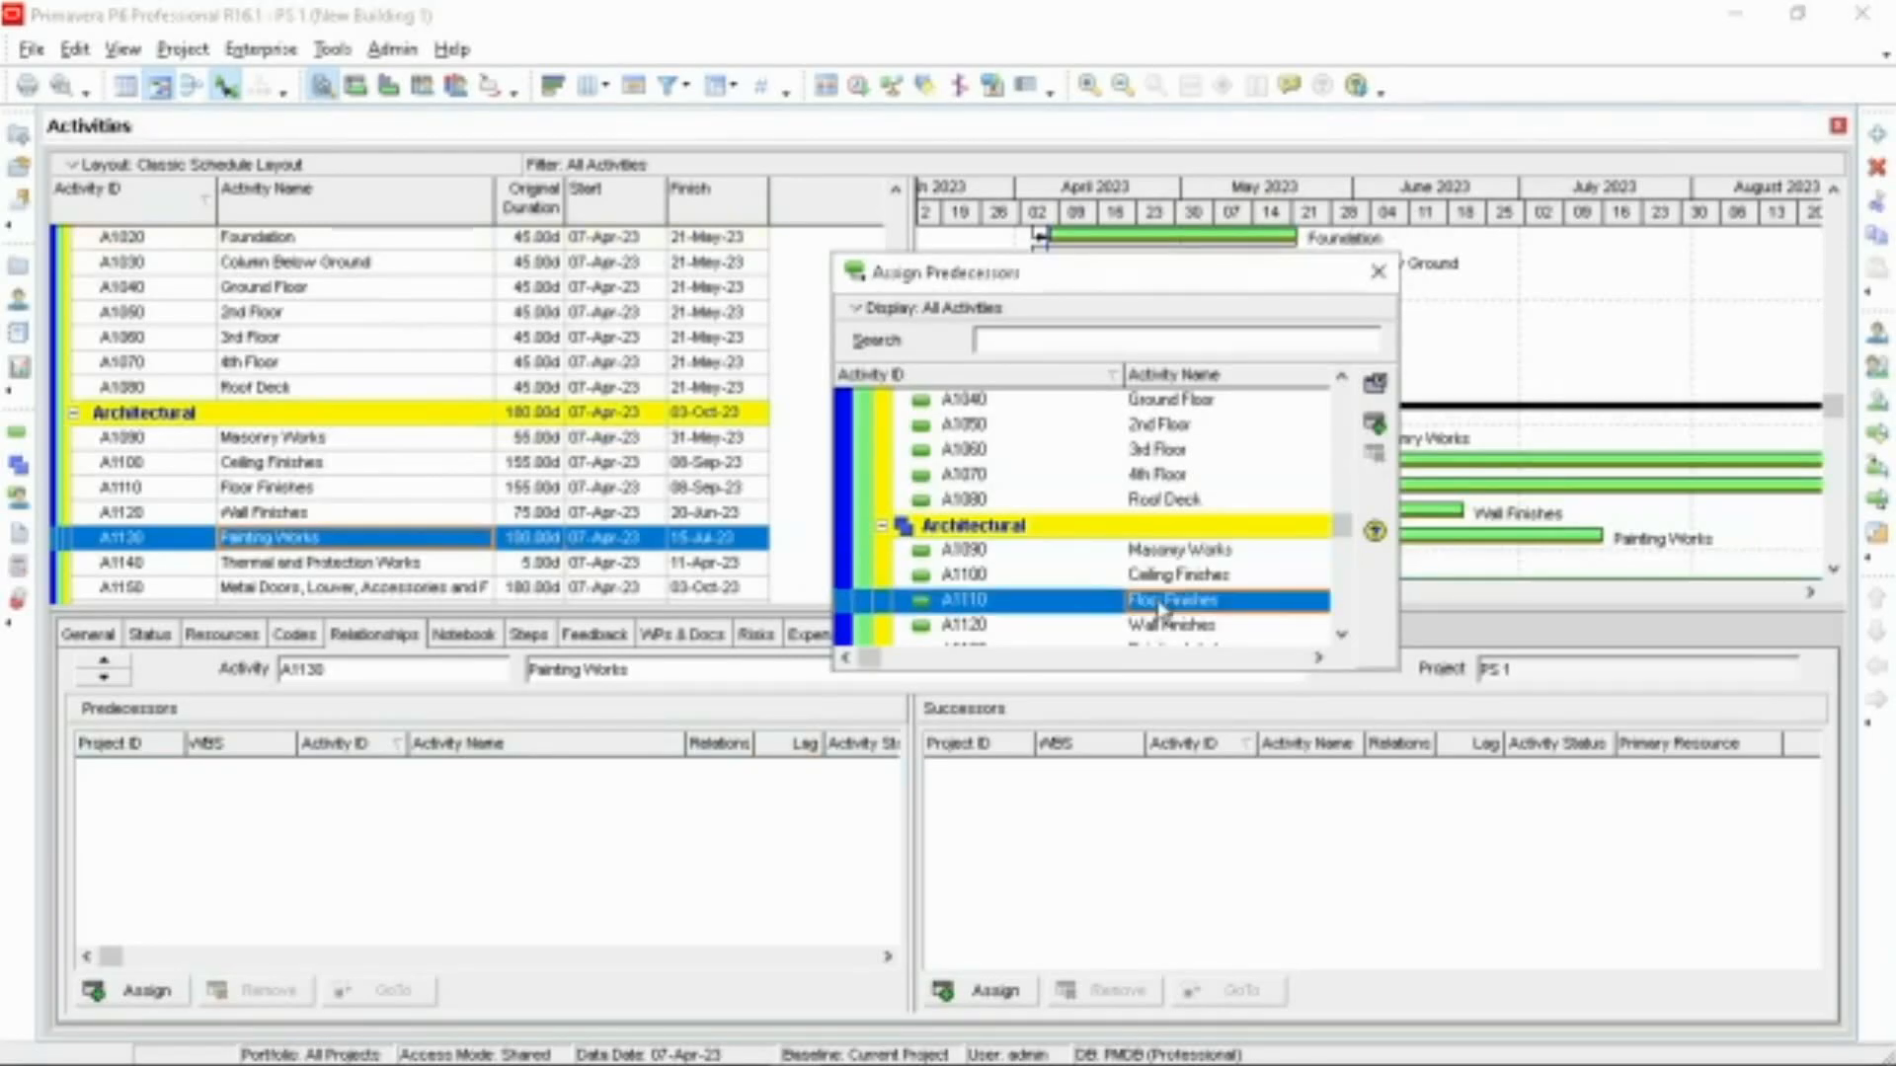
pyautogui.keyDown('ctrl'); pyautogui.click(1160, 625); pyautogui.keyUp('ctrl')
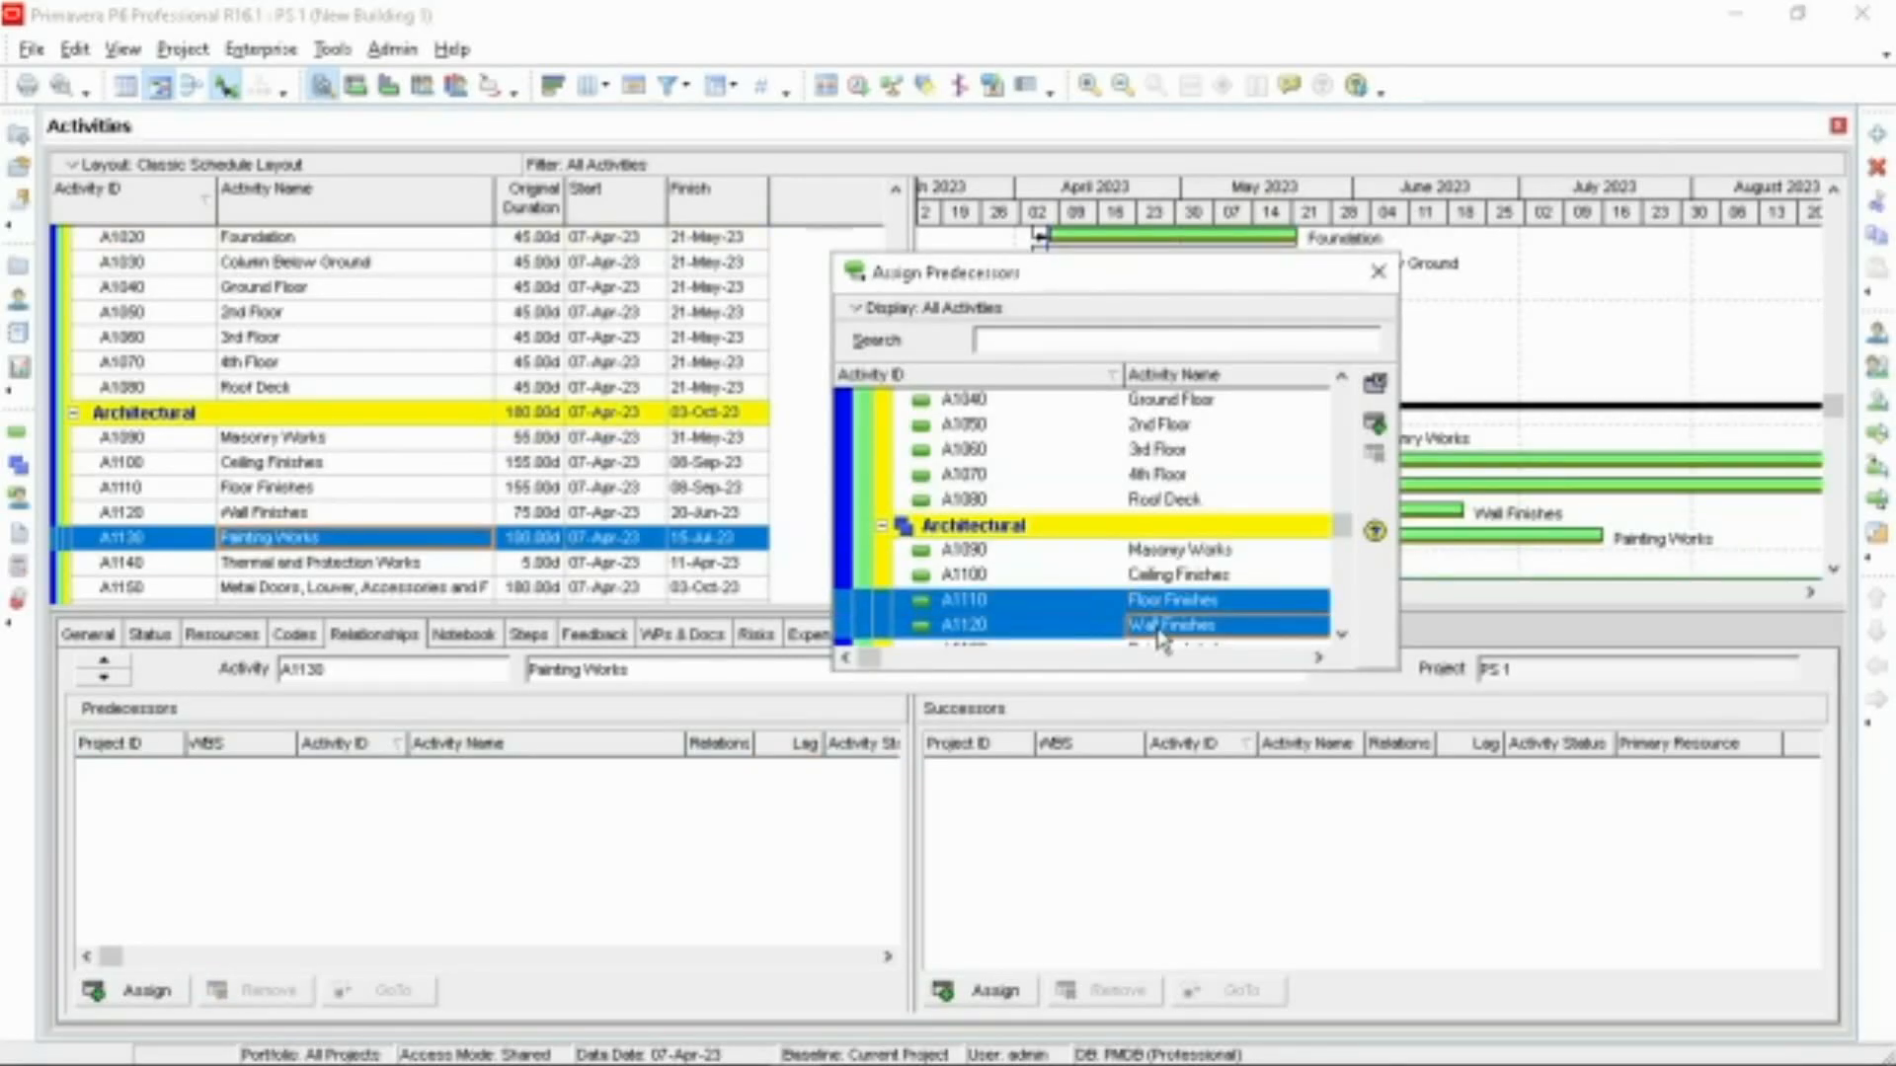
pyautogui.click(1374, 424)
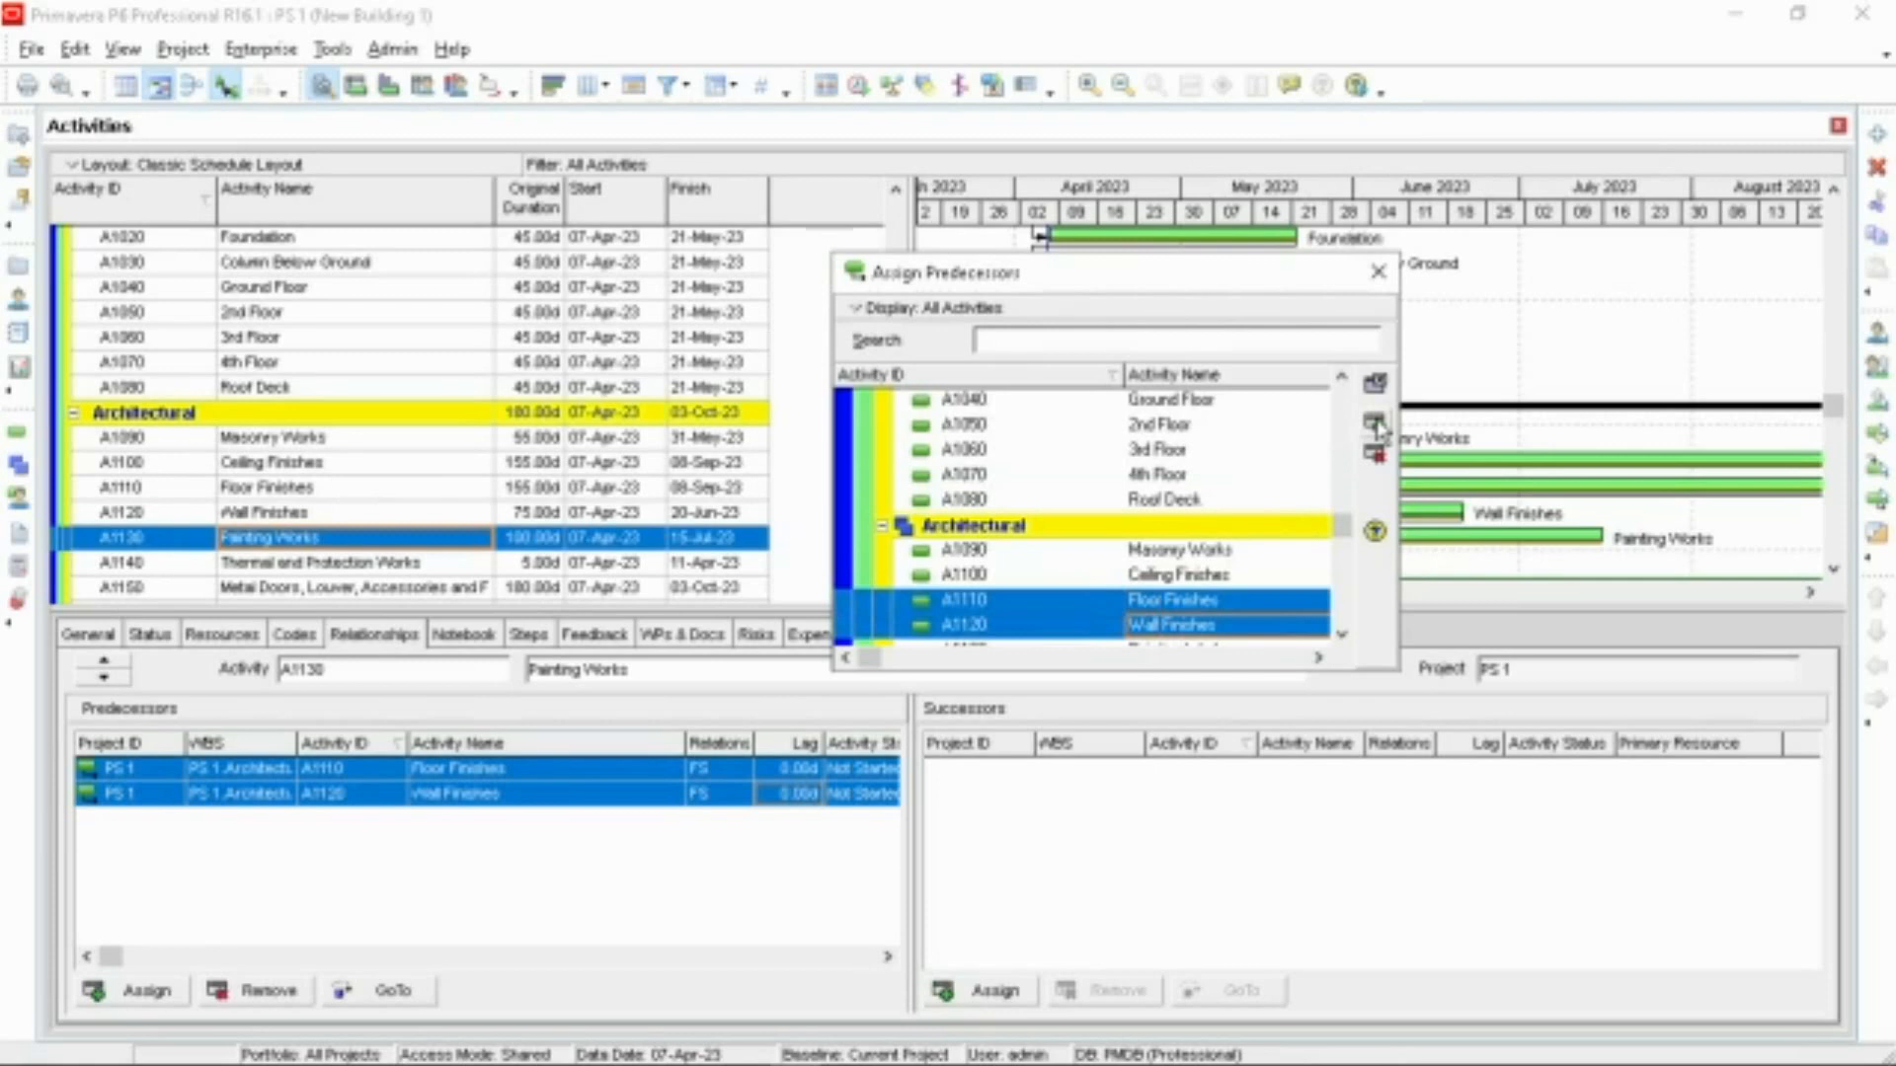
# Step: For Painting Works, set the Floor Finishes predecessor lag to 100 days and enter a negative lag for Wall Finishes
pyautogui.click(791, 787)
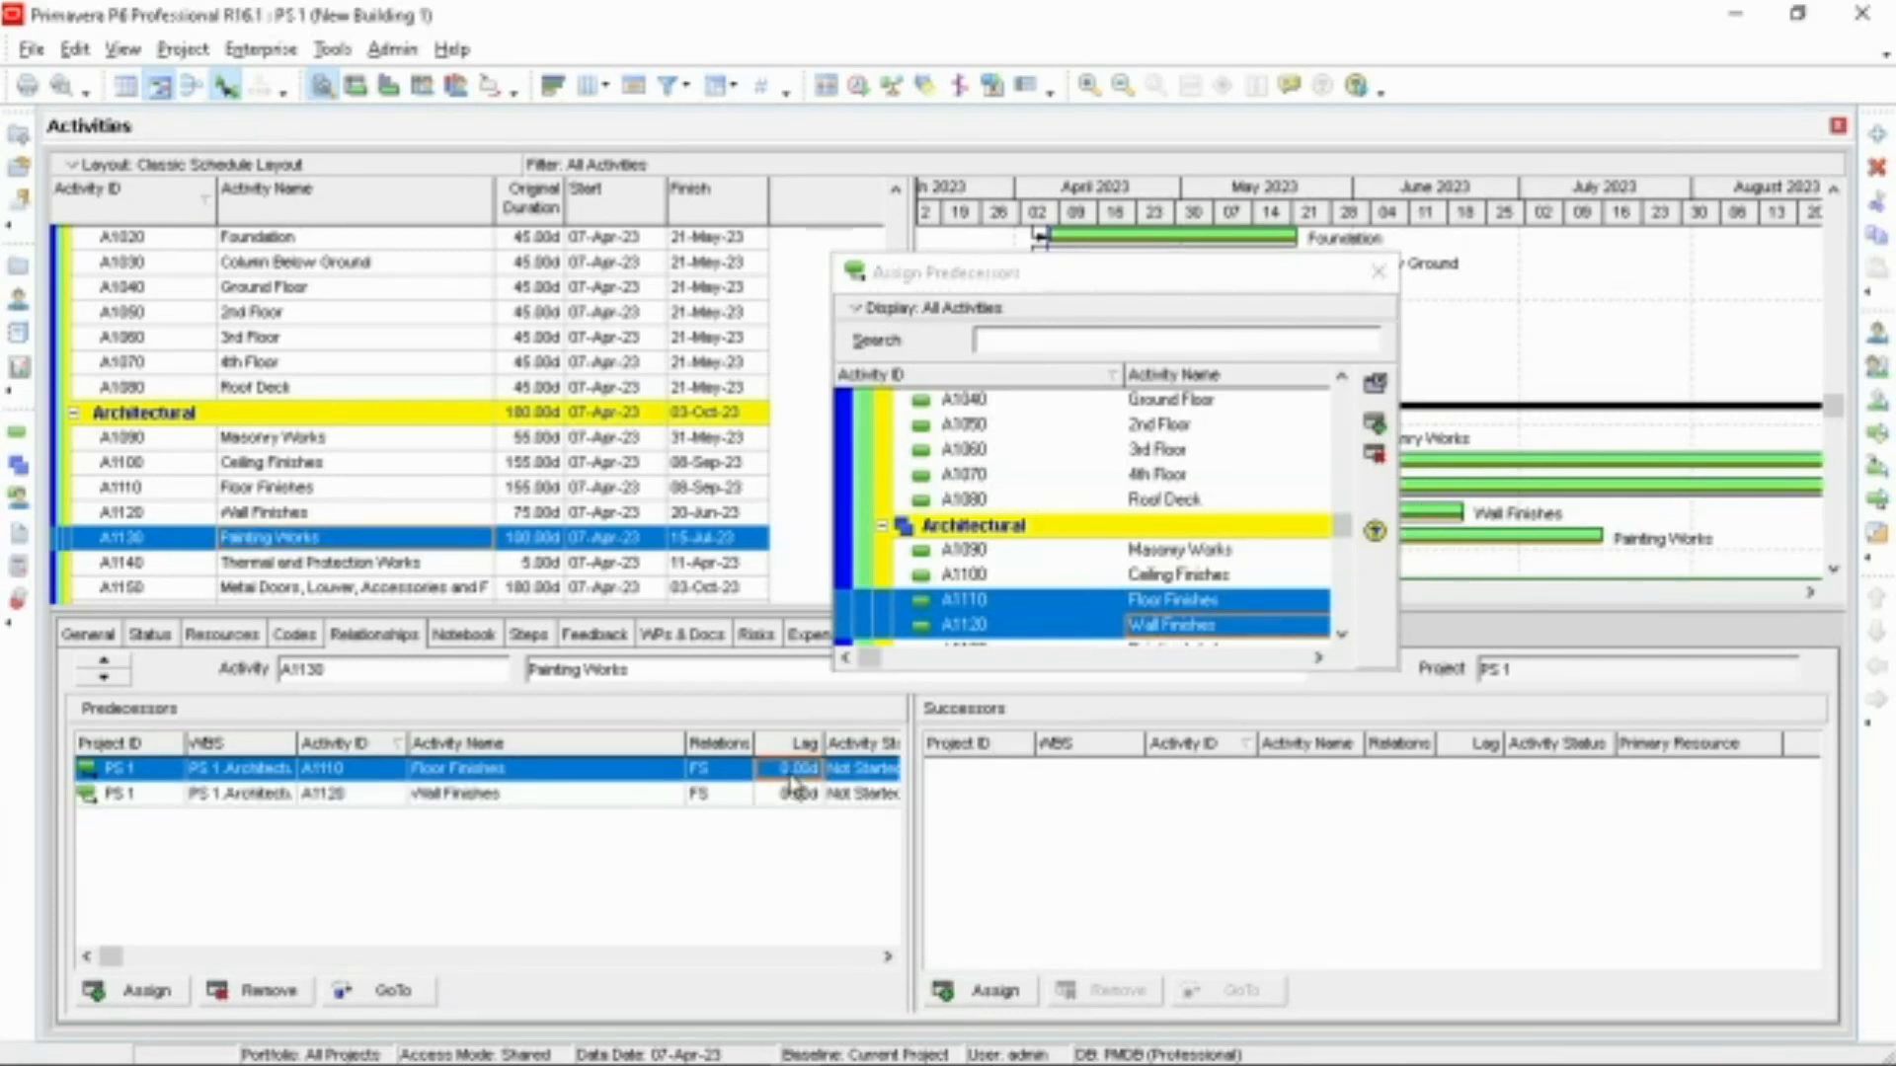
pyautogui.click(791, 775)
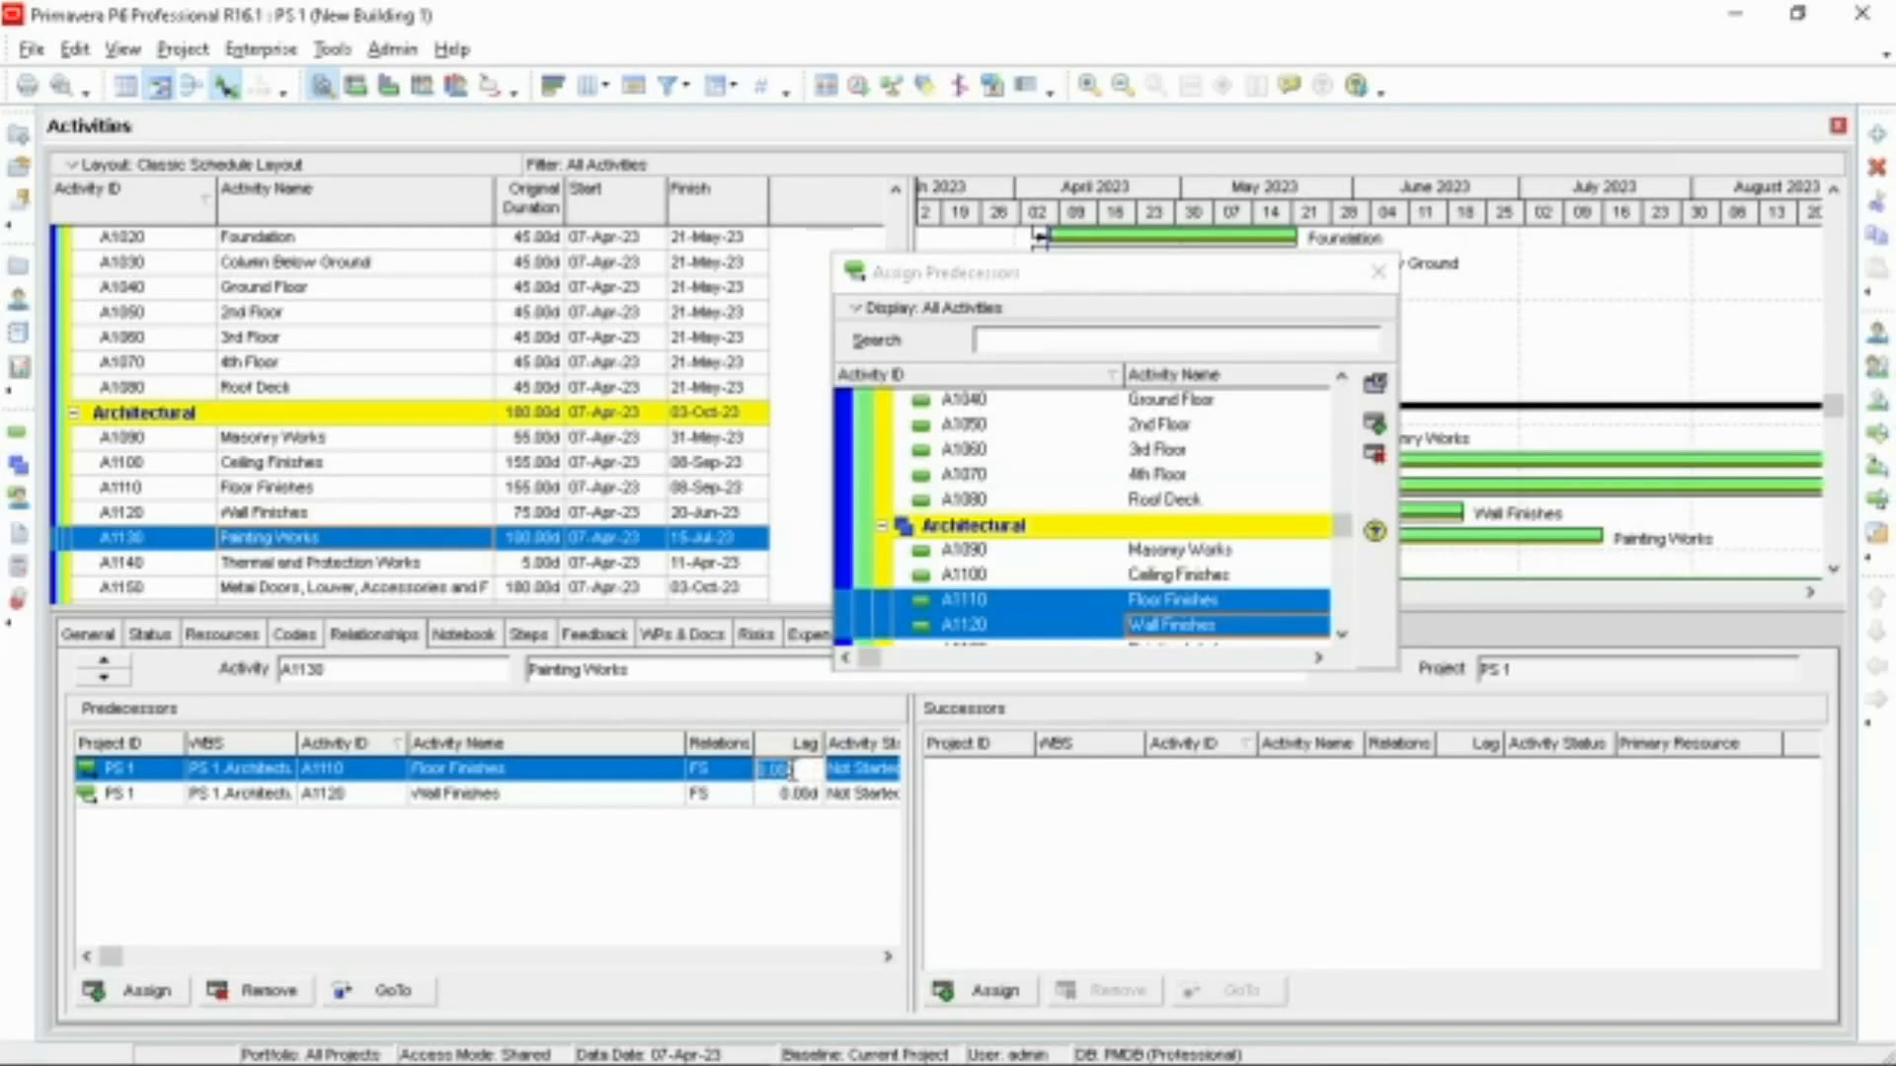
pyautogui.click(768, 771)
pyautogui.write('10')
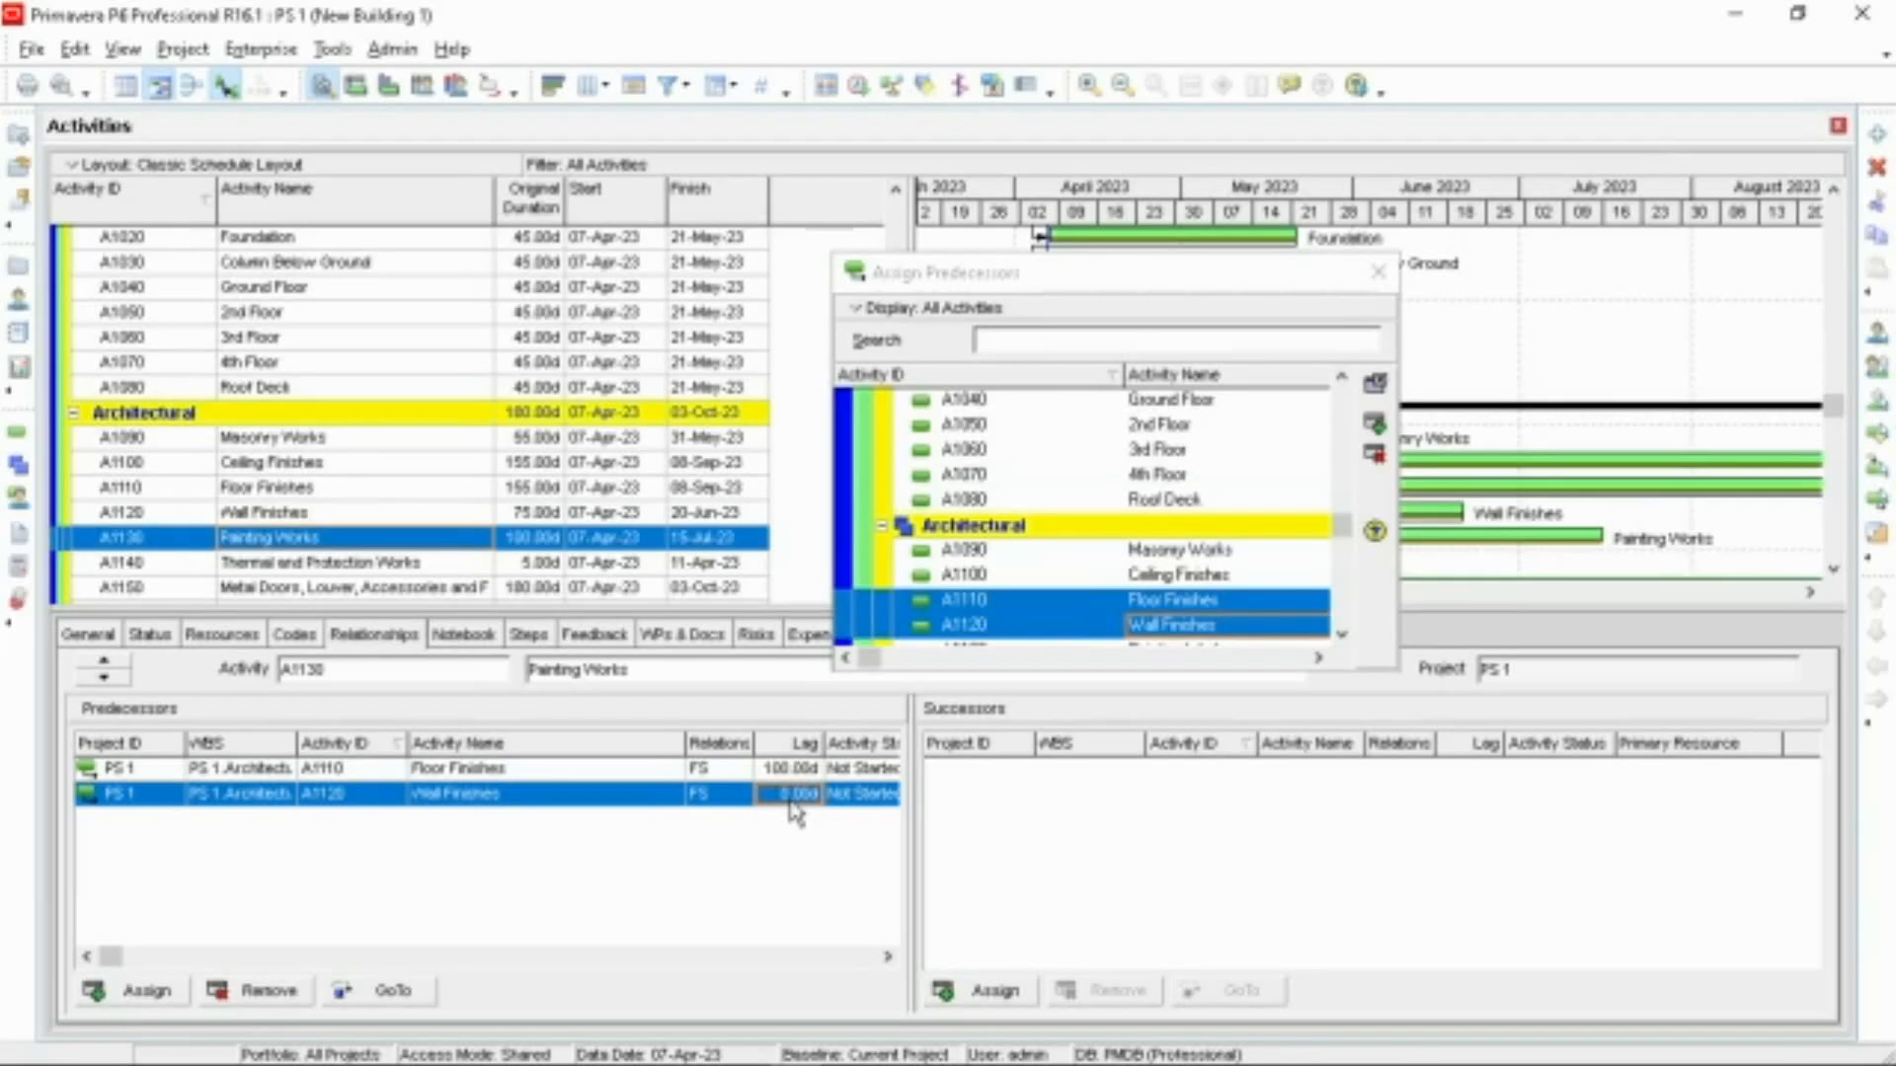
pyautogui.click(783, 794)
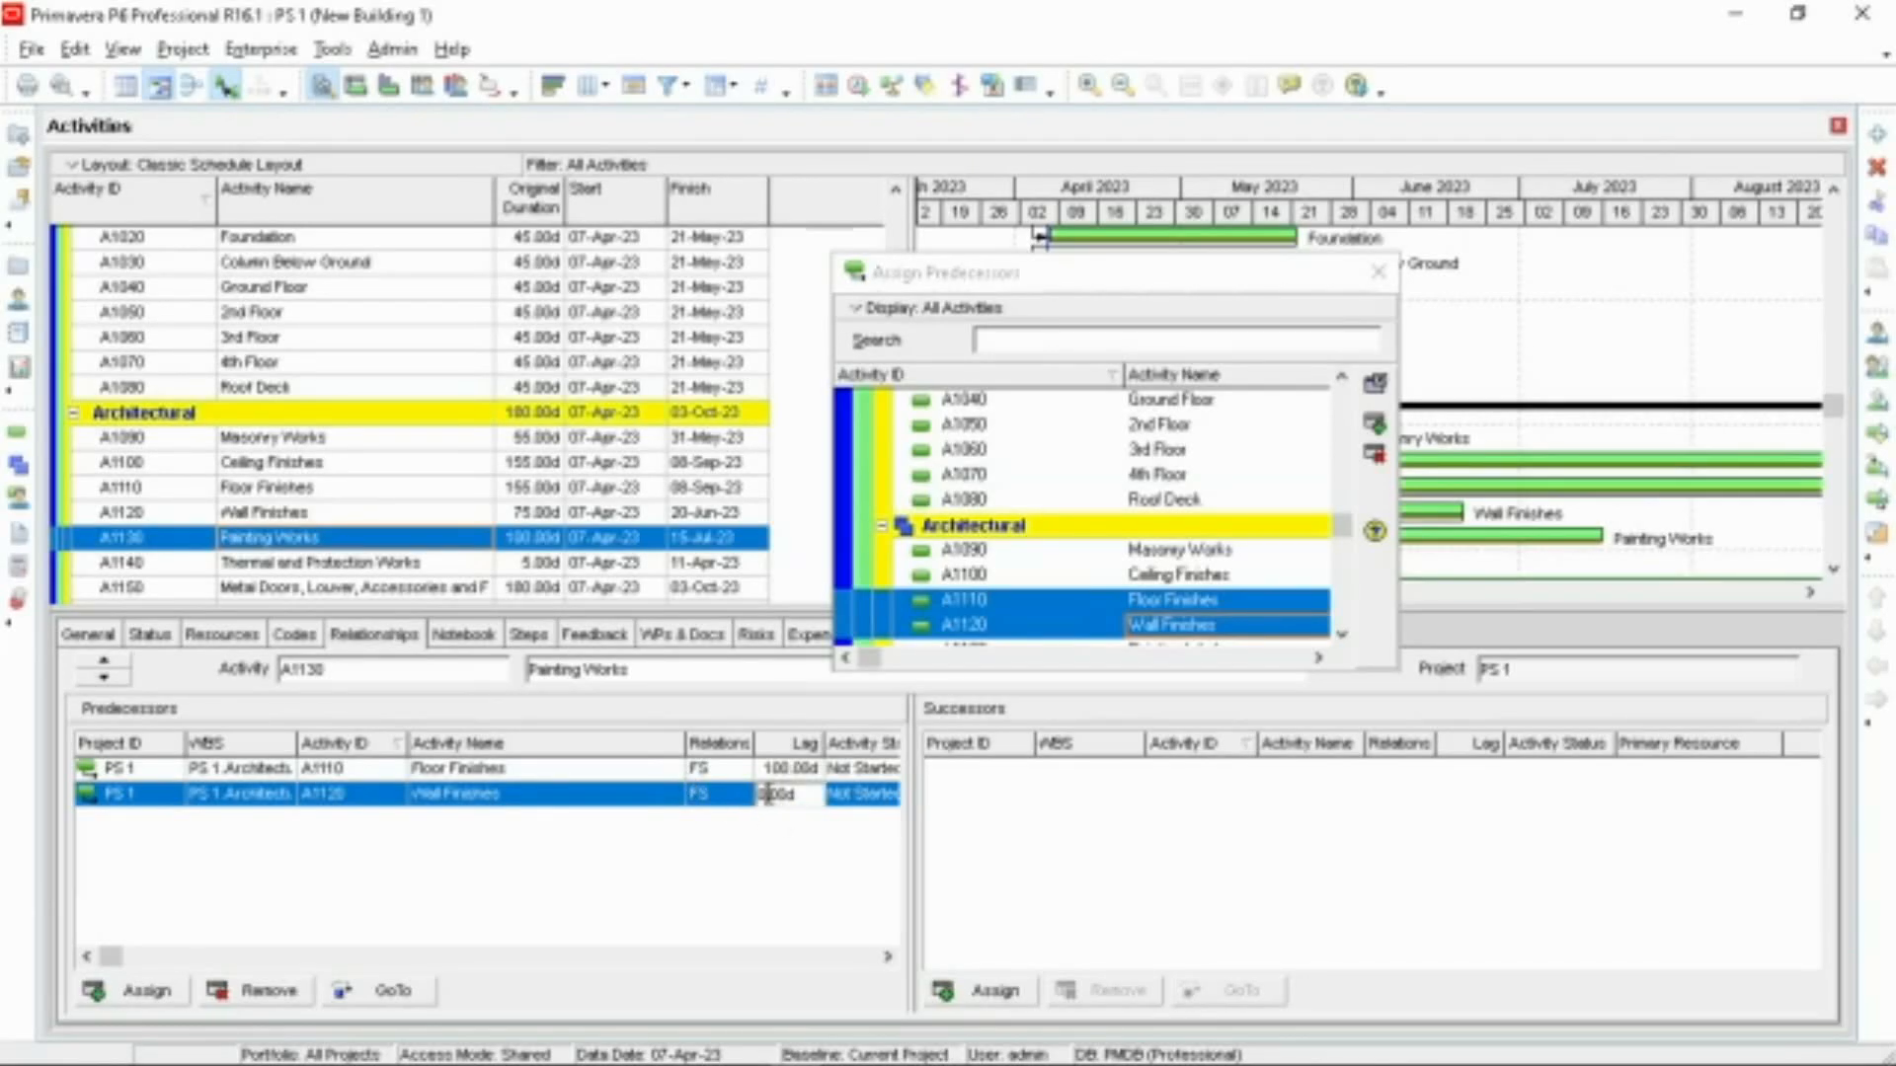
pyautogui.click(766, 795)
pyautogui.write('-10')
# Step: Assign the structural Foundation activity as the predecessor of Thermal and Protection Works with a lag of -10 days
pyautogui.click(423, 564)
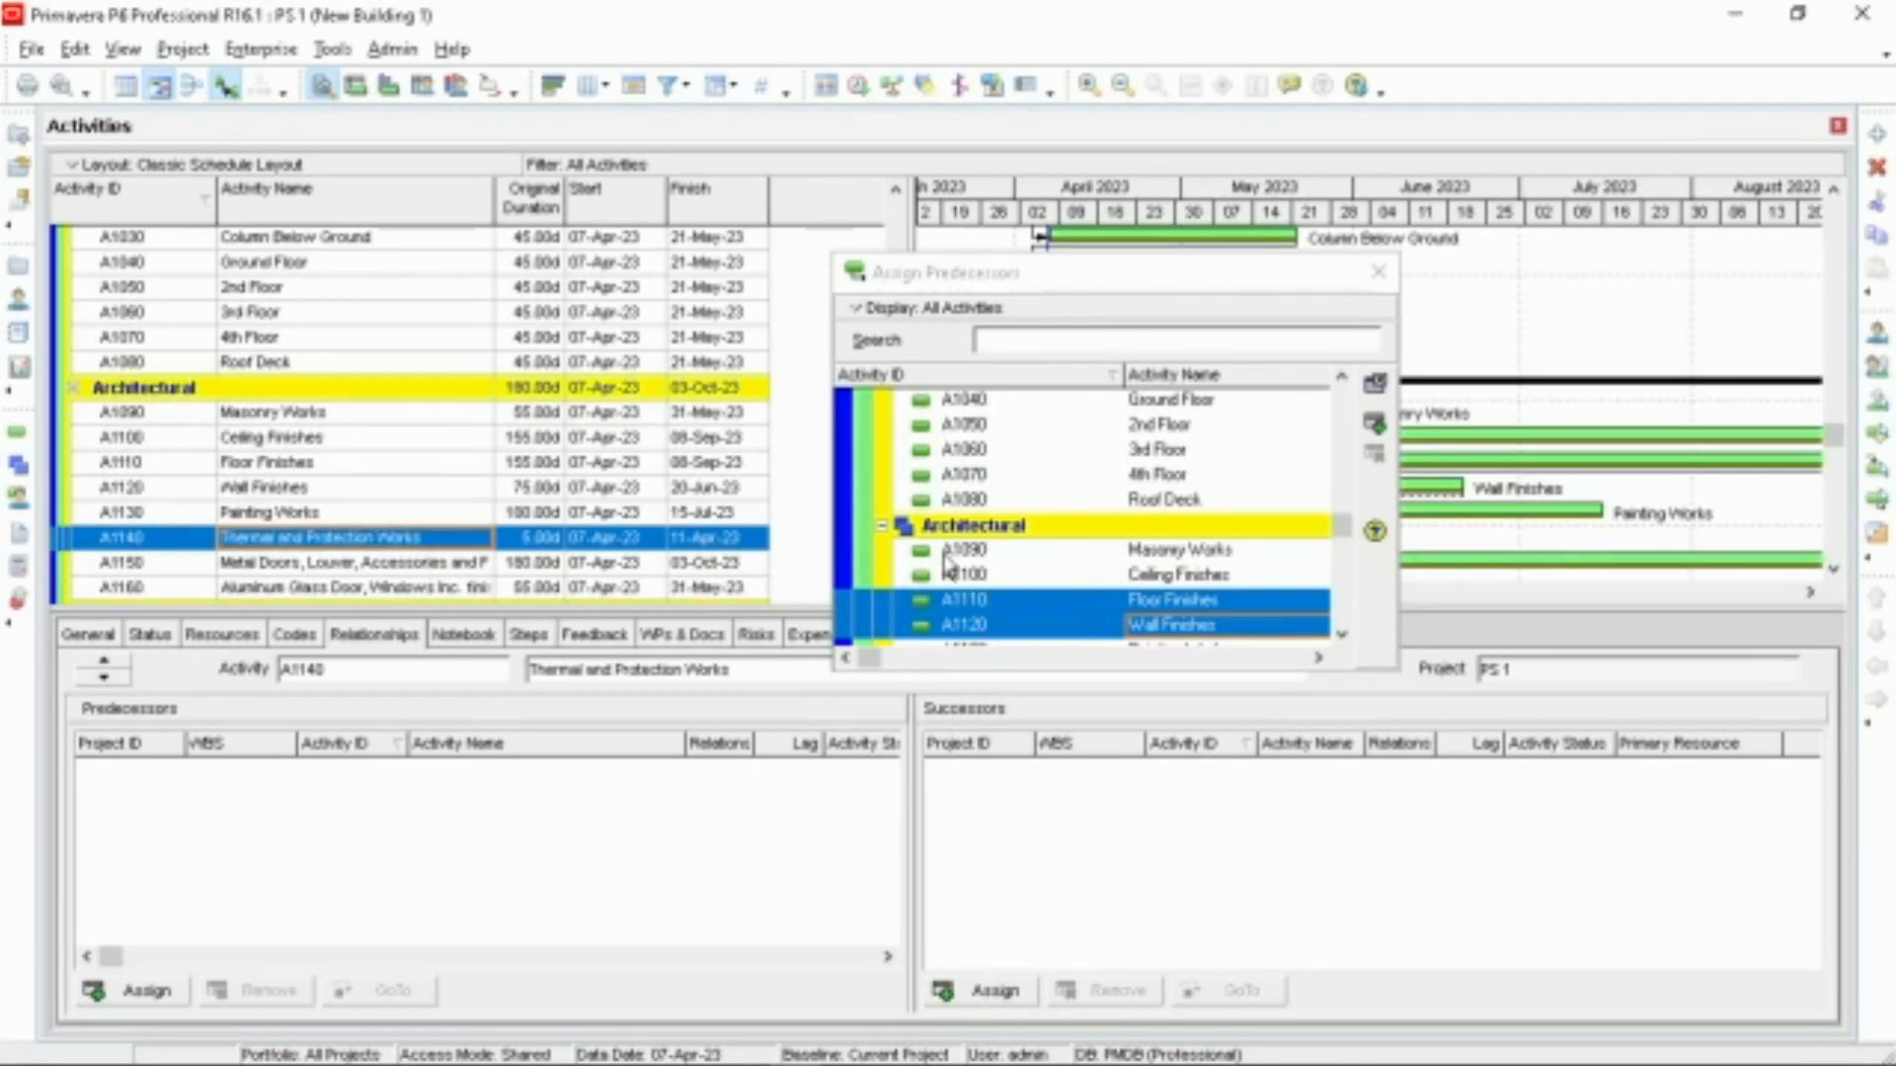
pyautogui.scroll(3, 1034, 533)
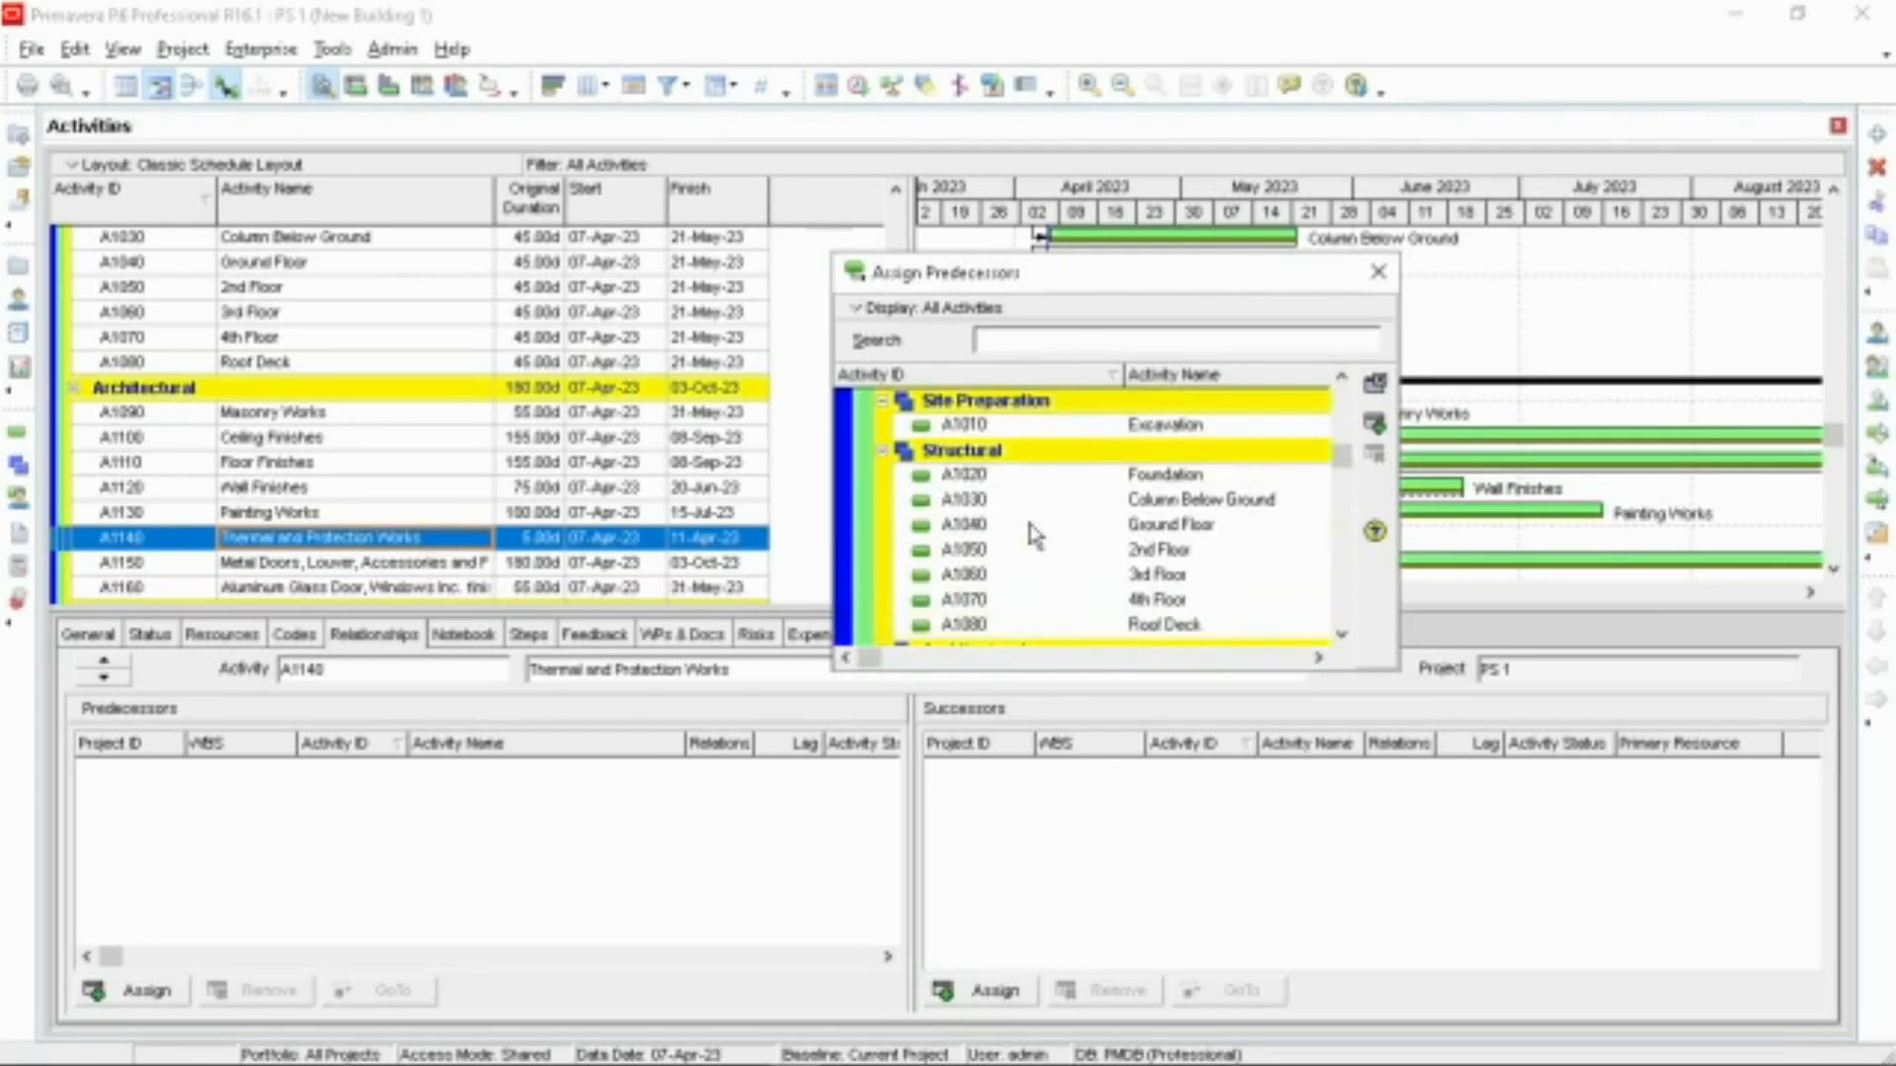
pyautogui.click(1079, 479)
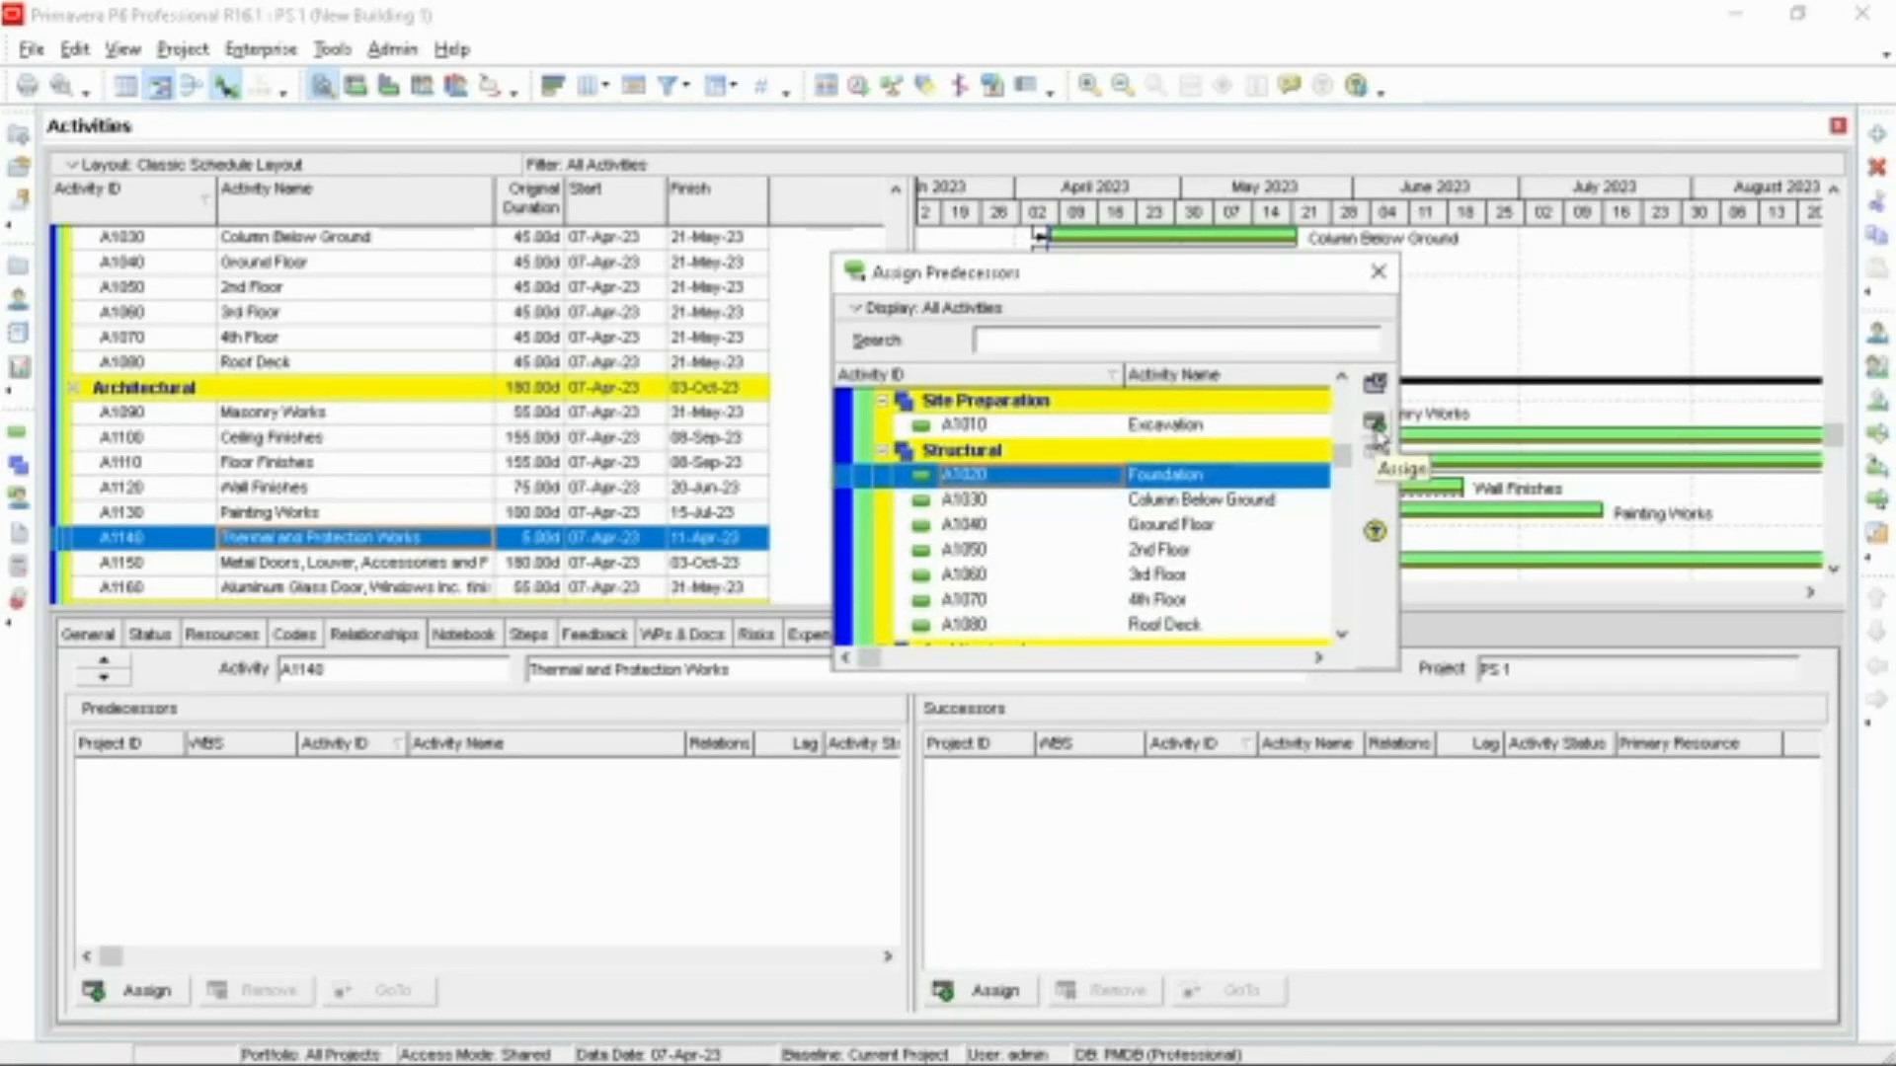
pyautogui.click(1377, 426)
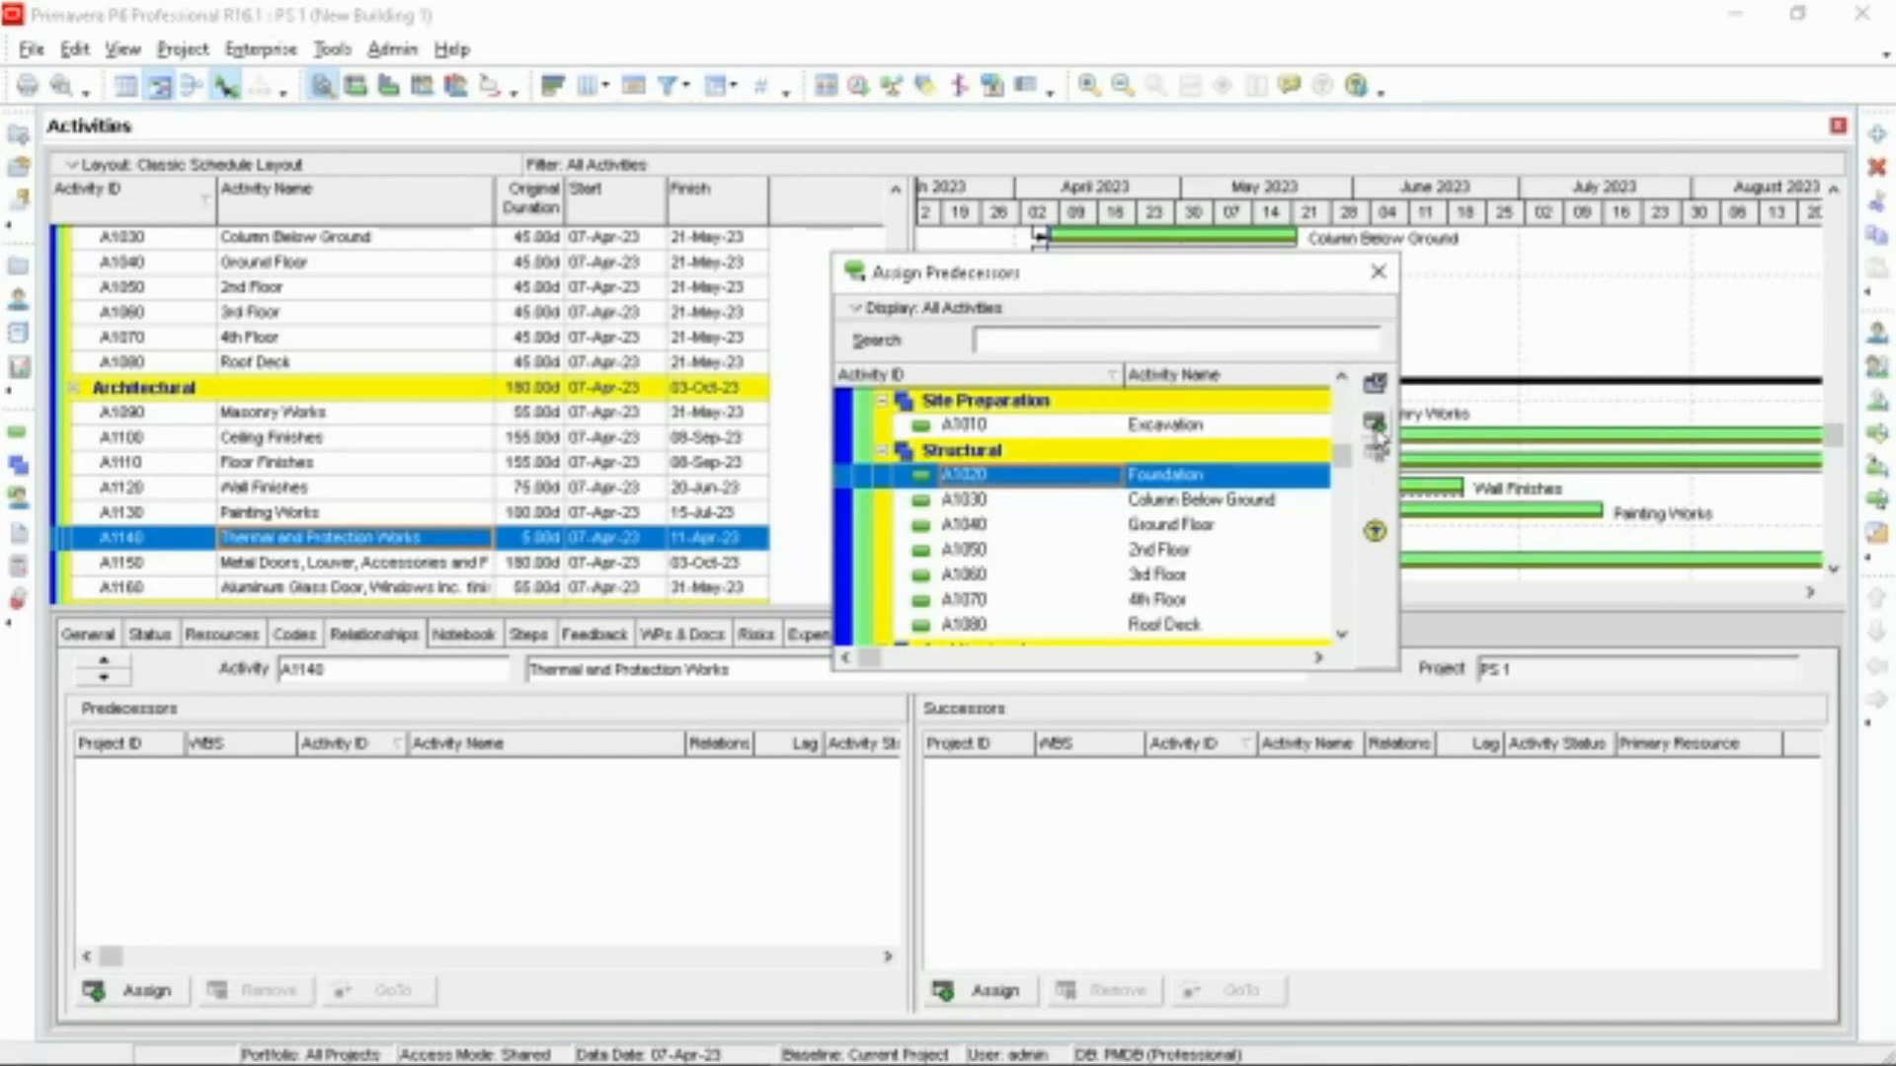
pyautogui.click(1378, 283)
pyautogui.click(780, 769)
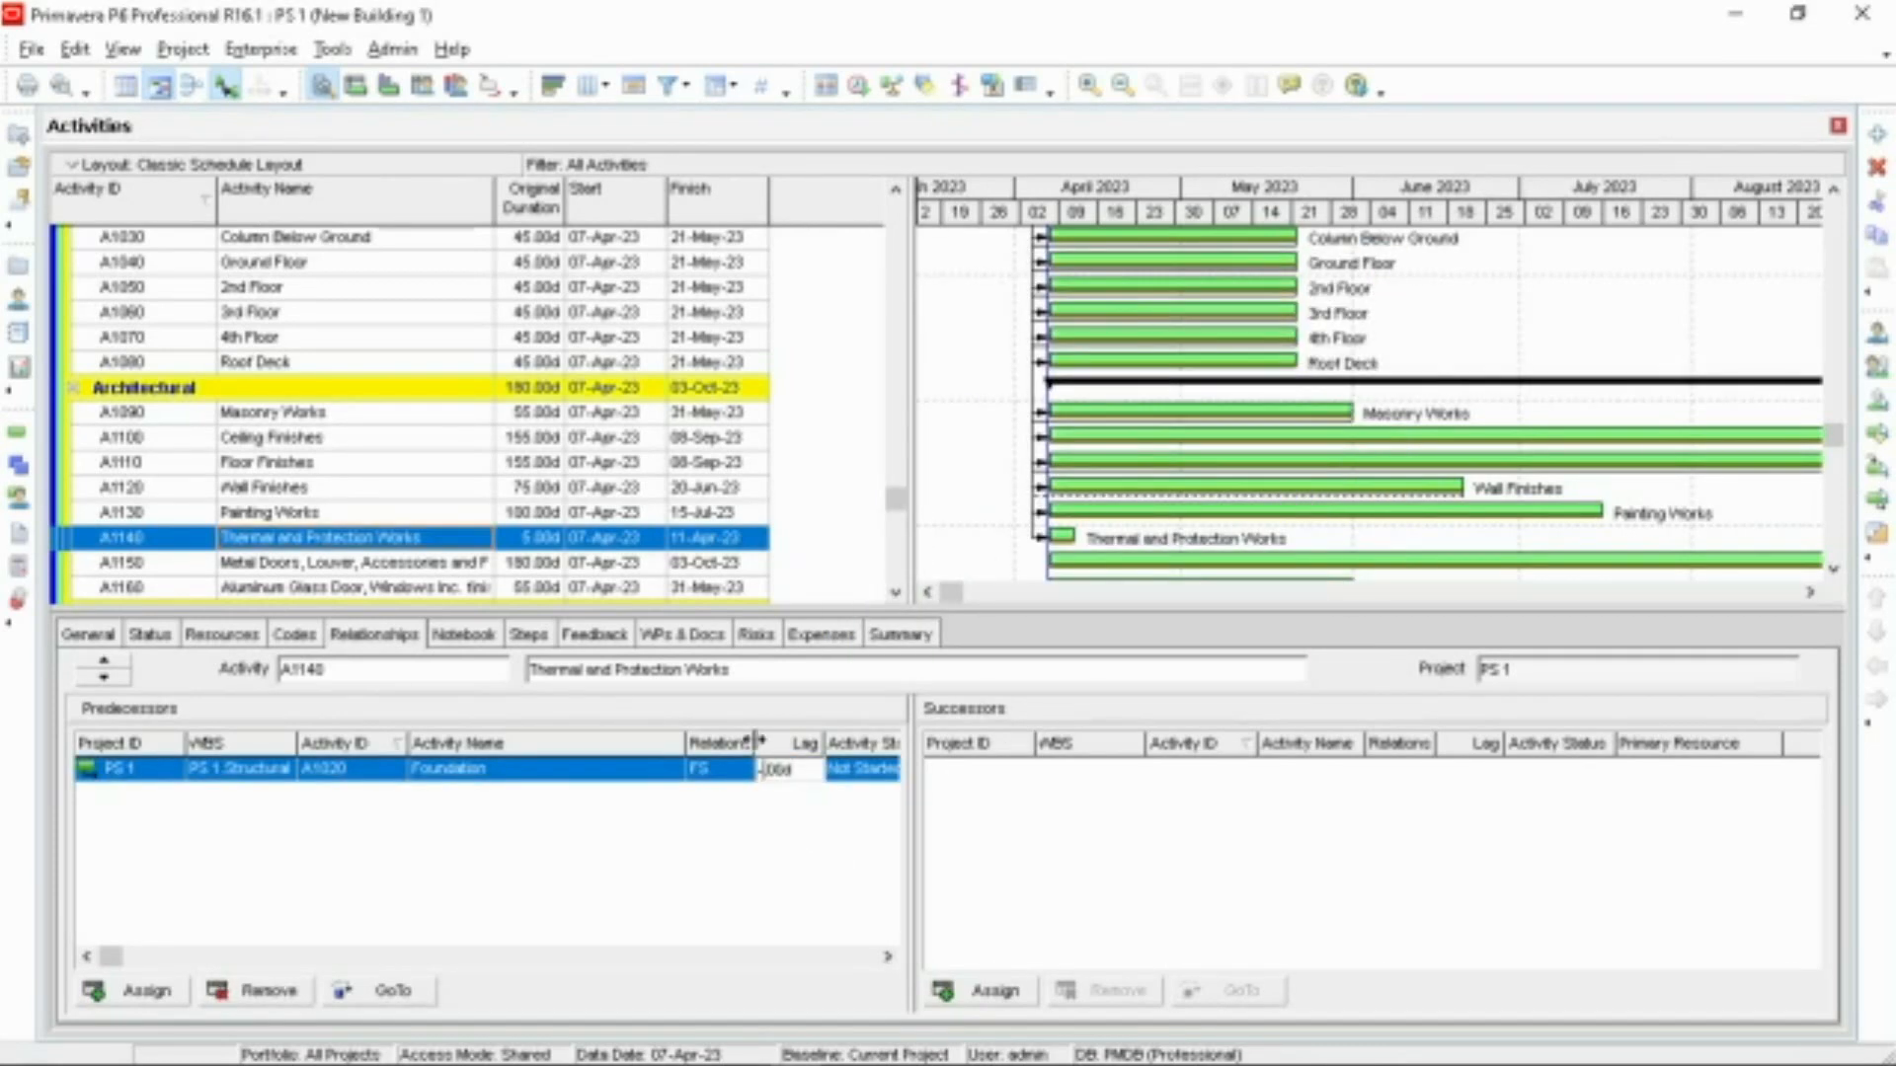
pyautogui.write('-1')
pyautogui.press('Return')
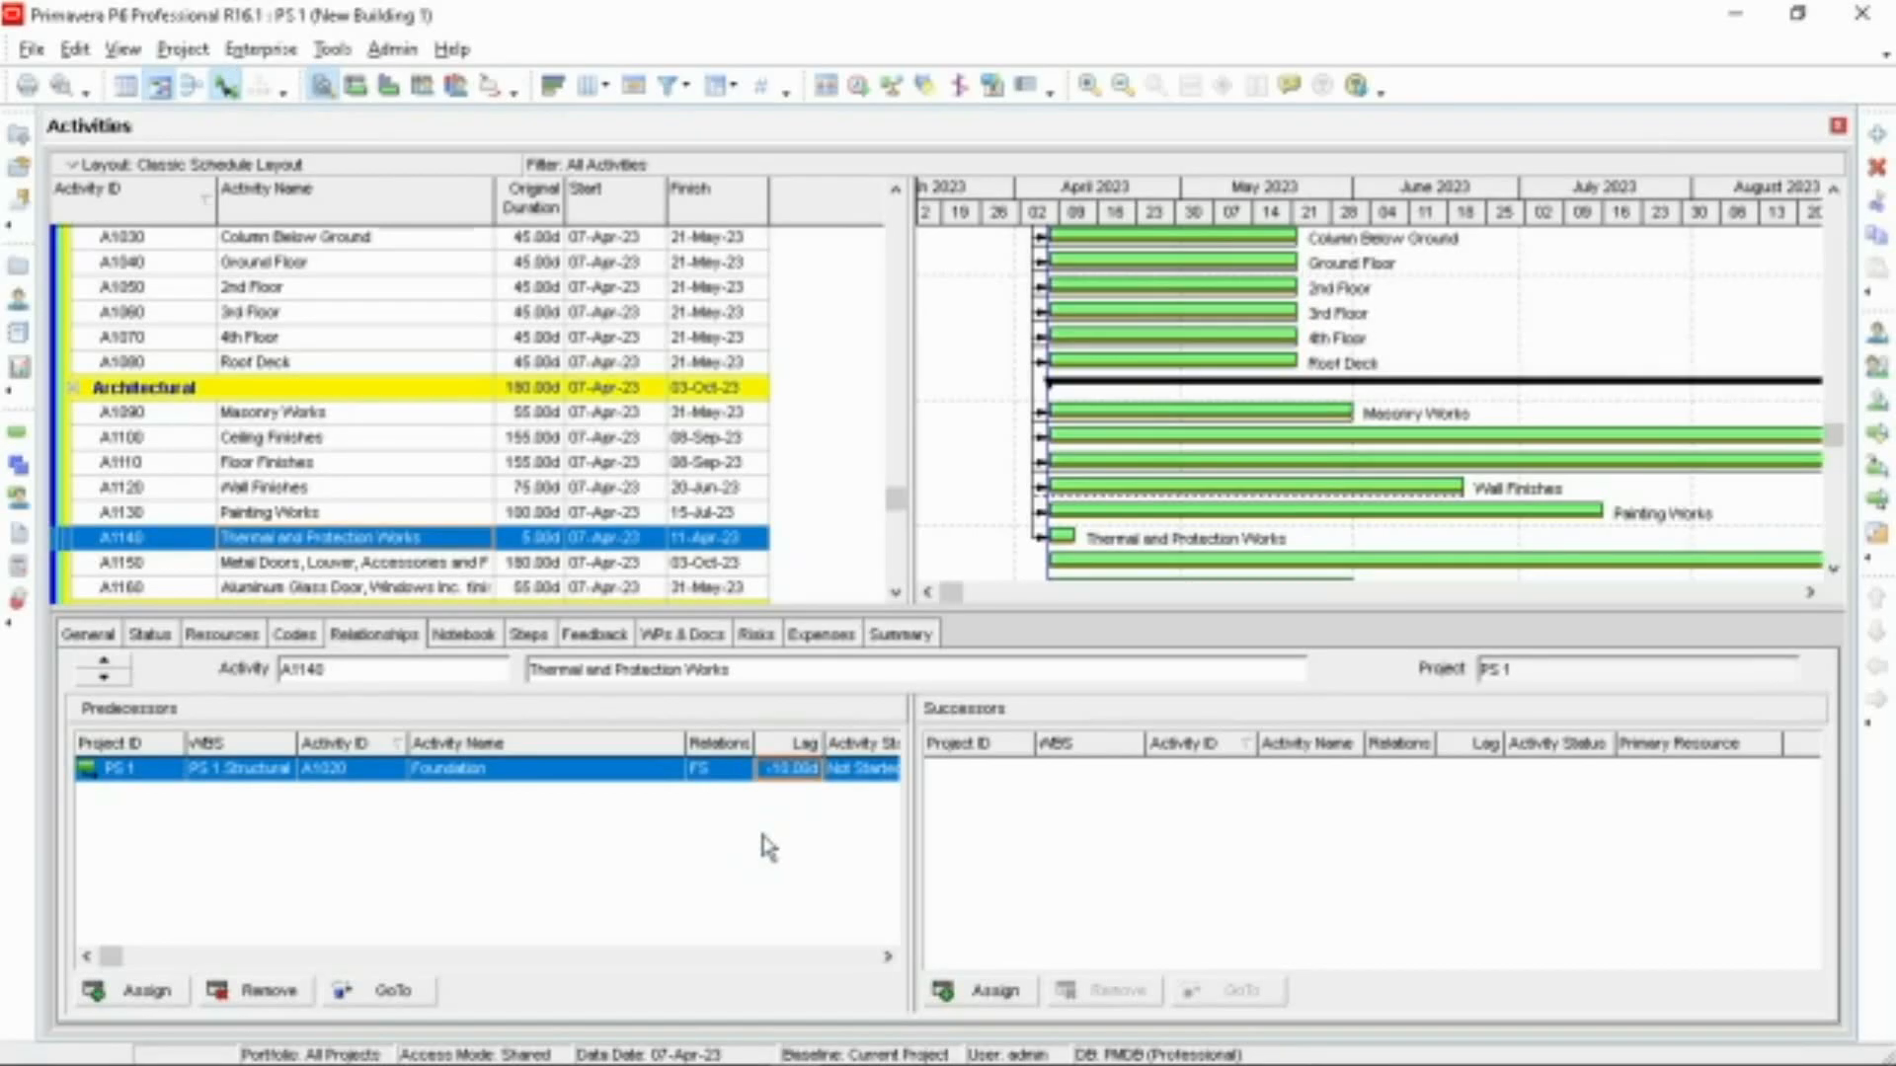
# Step: Assign Floor Finishes and Wall Finishes as predecessors of Metal Doors, Louver, Accessories and Finishes
pyautogui.click(441, 569)
pyautogui.scroll(-1, 441, 569)
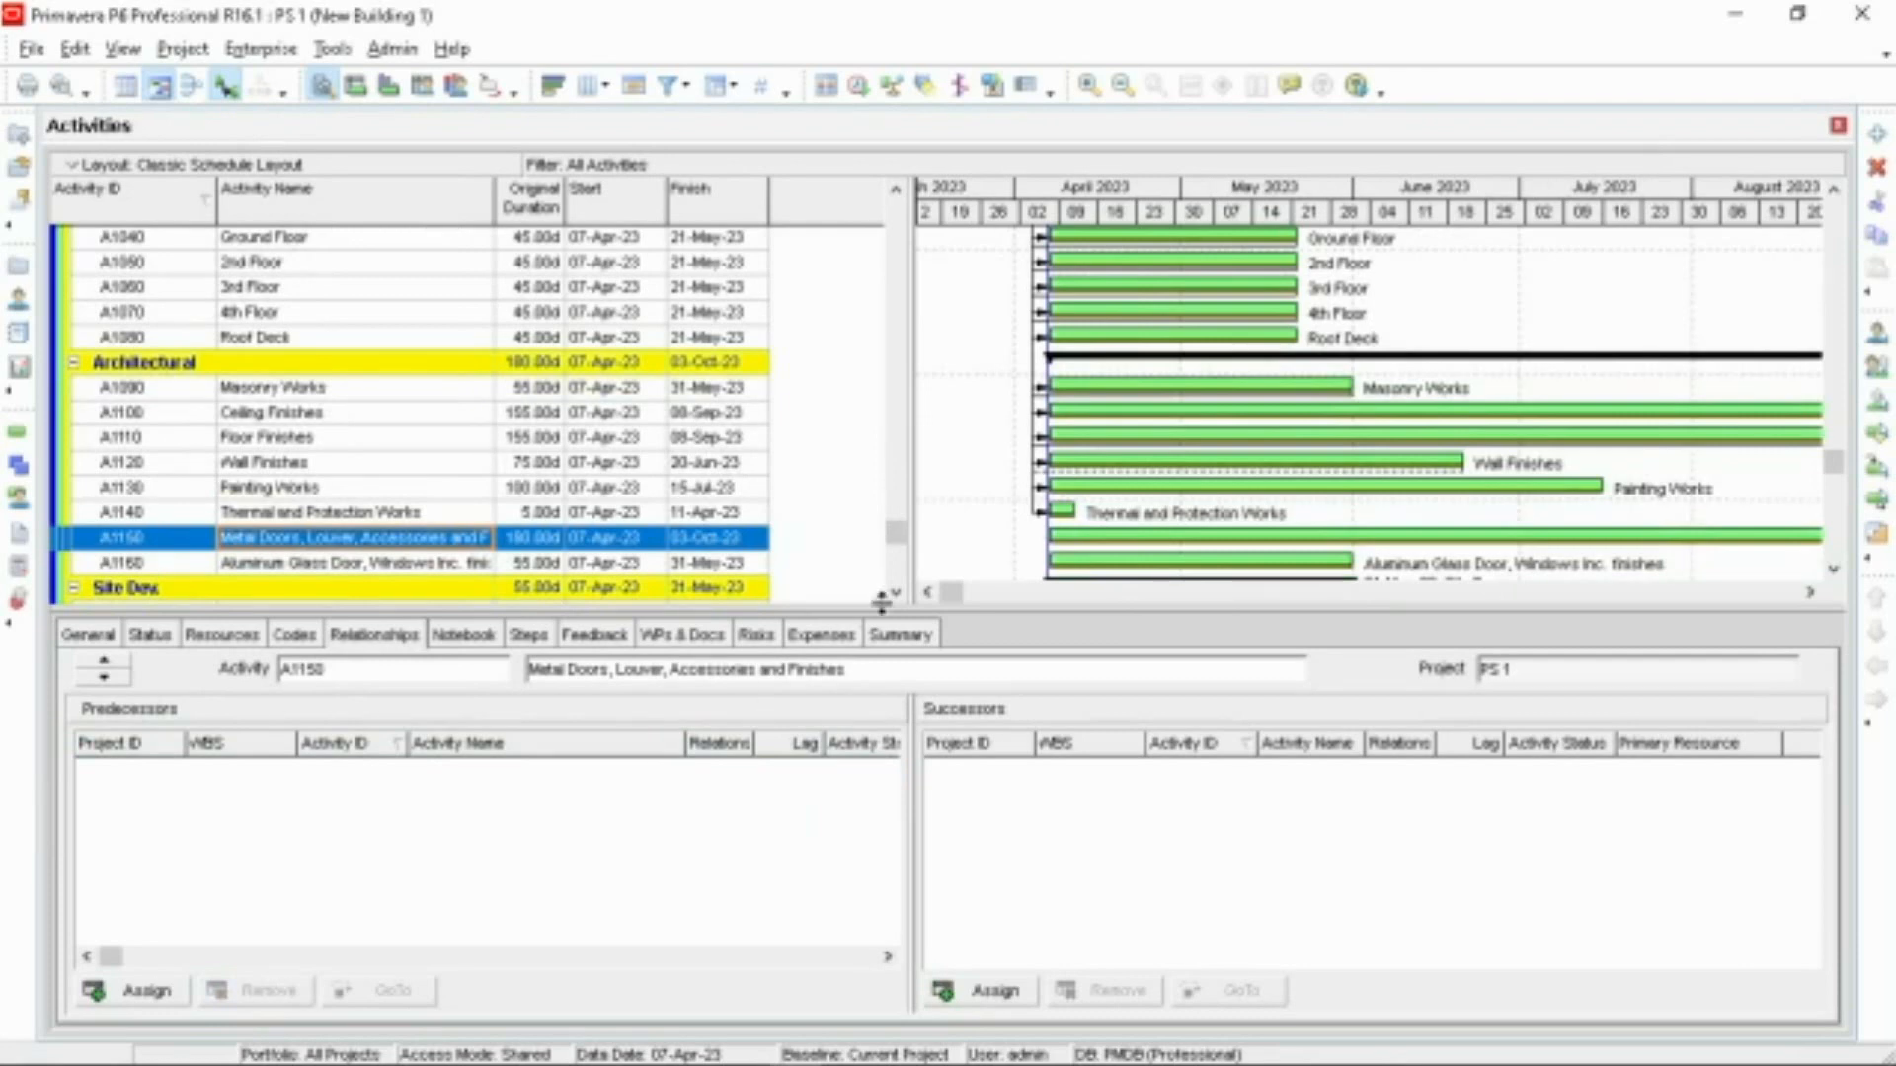
pyautogui.click(143, 991)
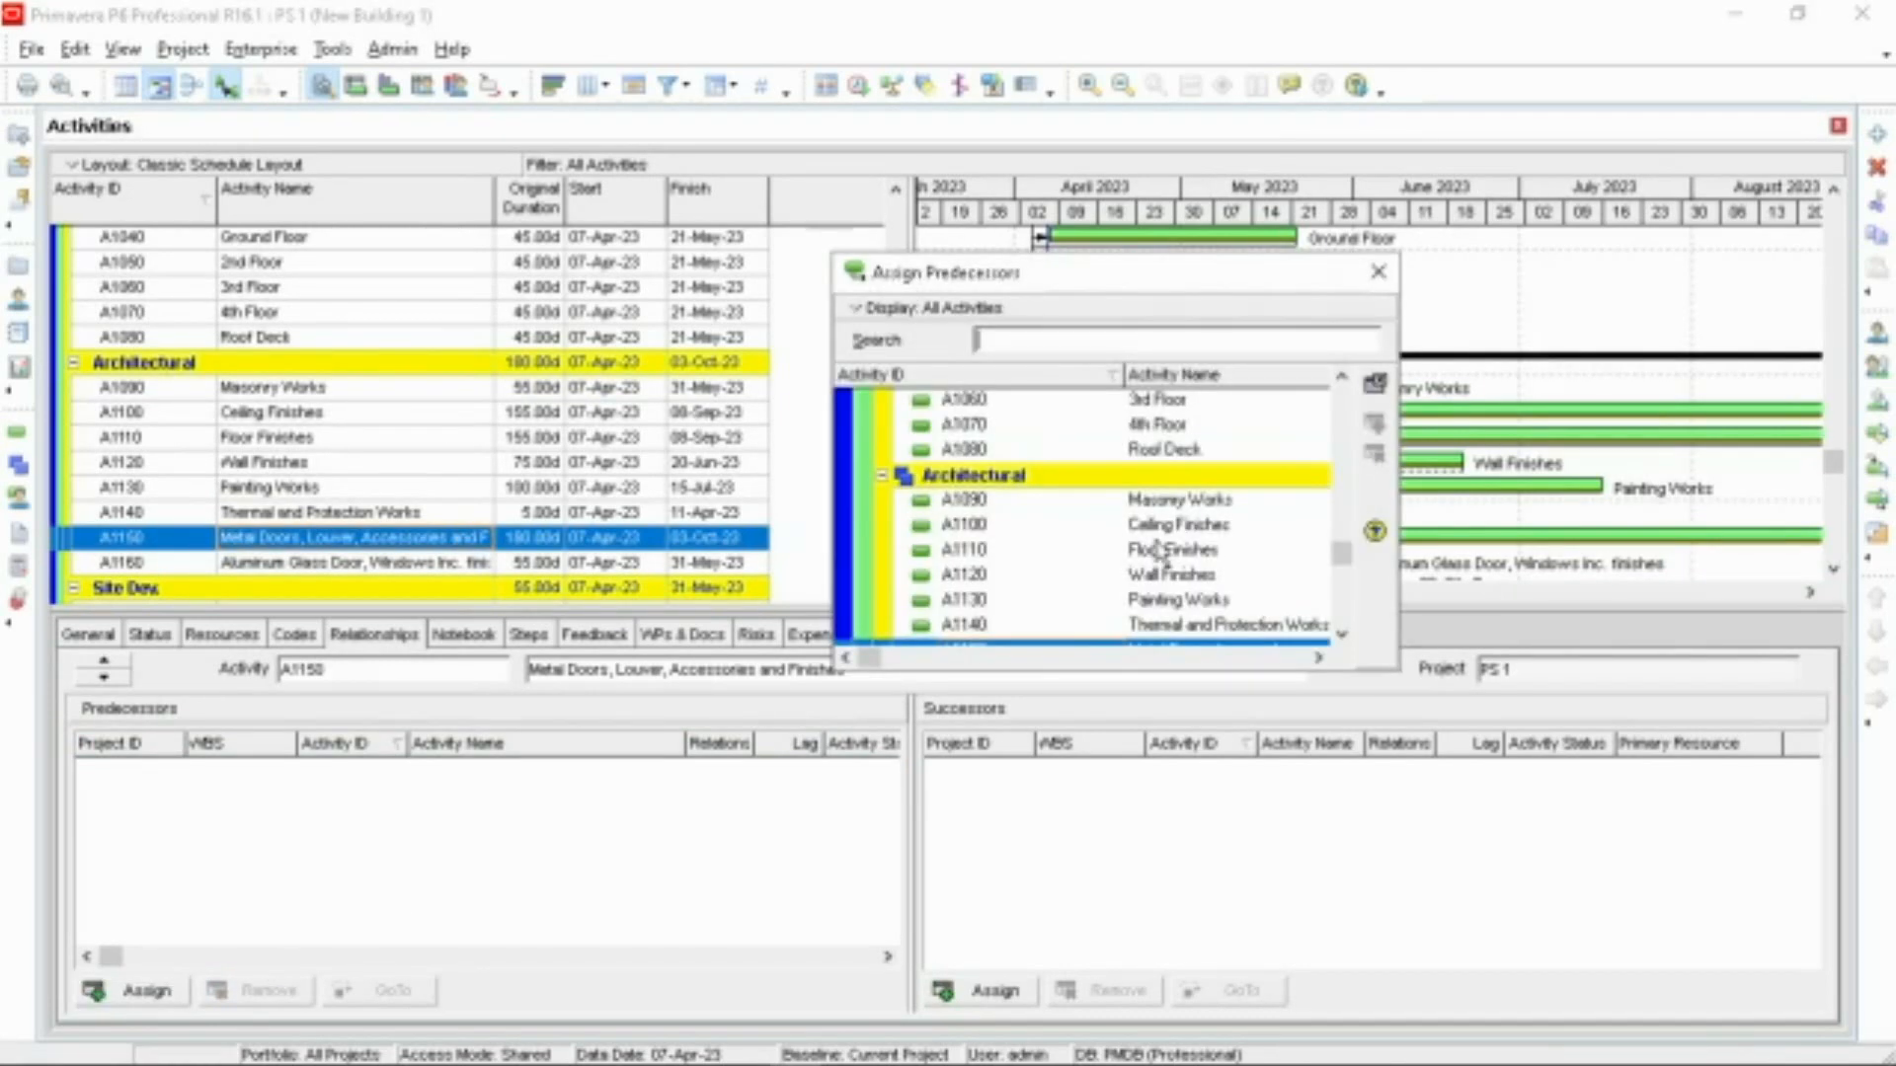
pyautogui.click(1173, 576)
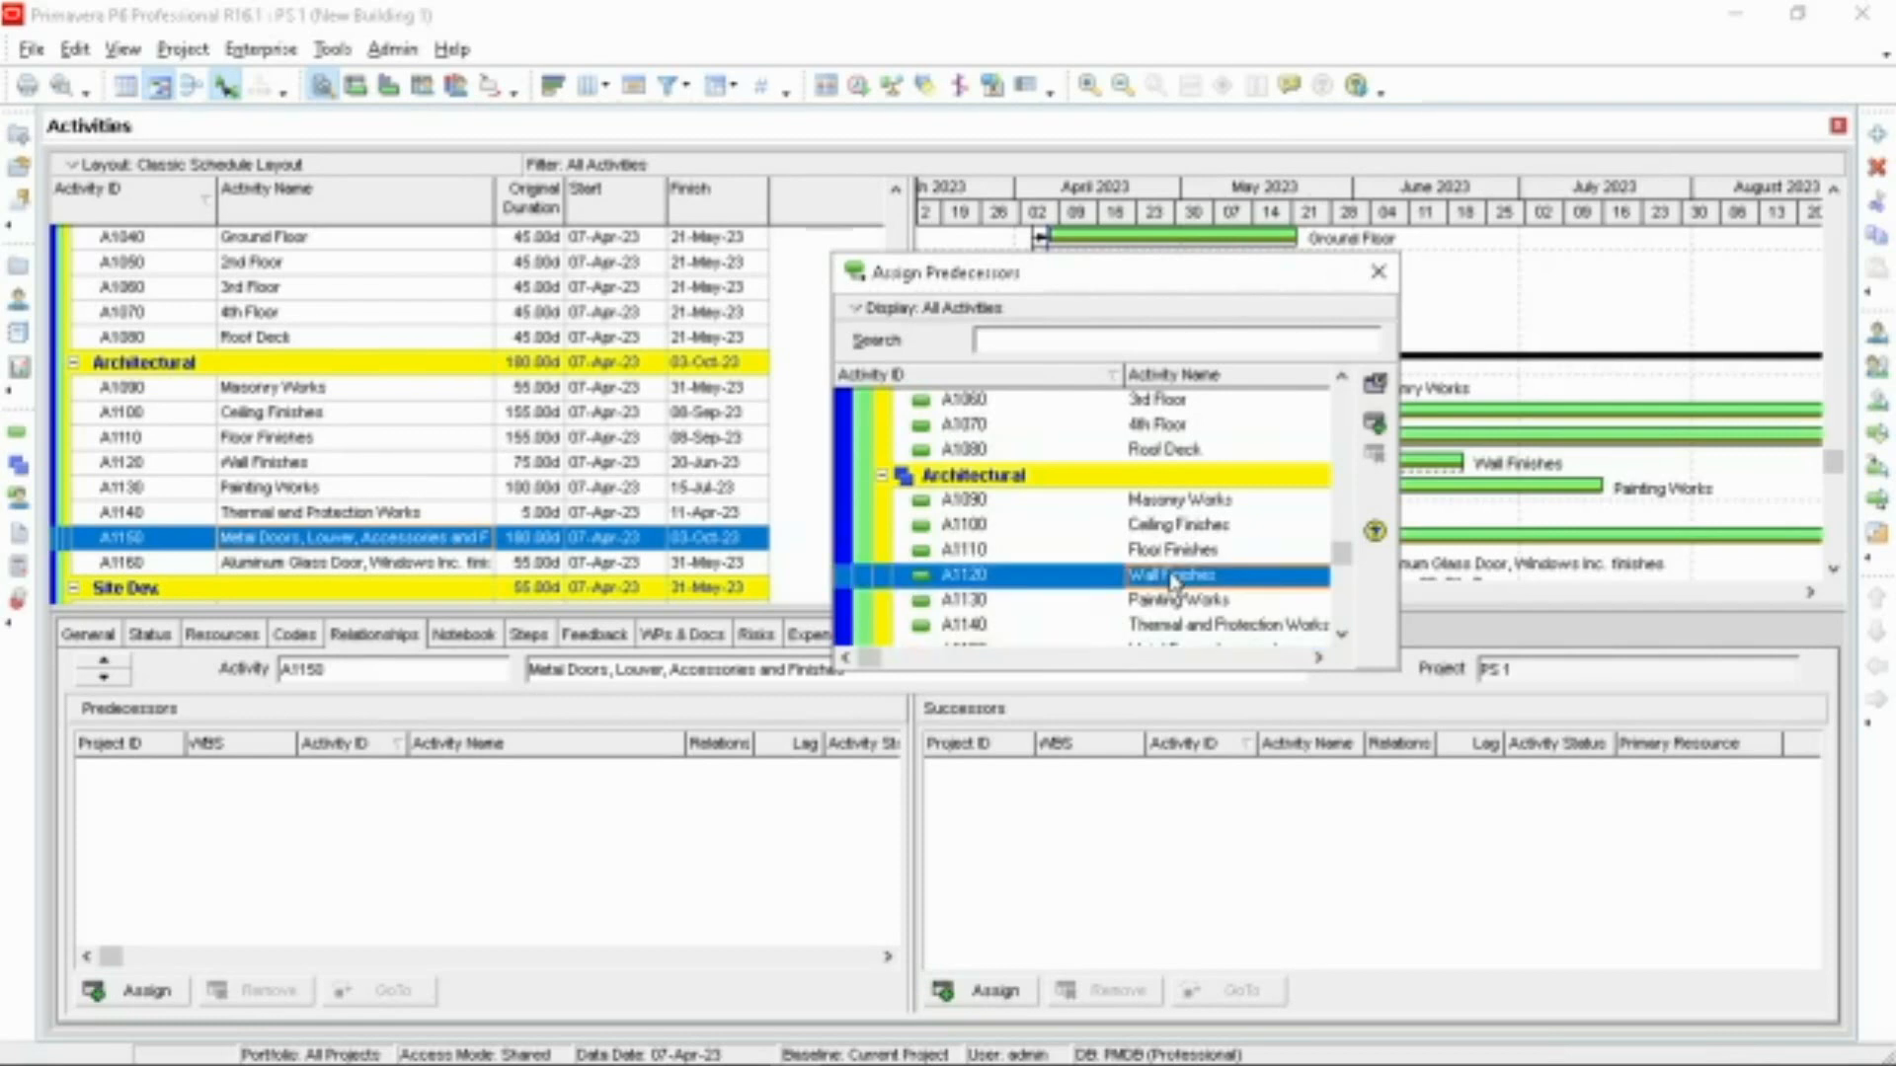
pyautogui.keyDown('ctrl'); pyautogui.click(1185, 550); pyautogui.keyUp('ctrl')
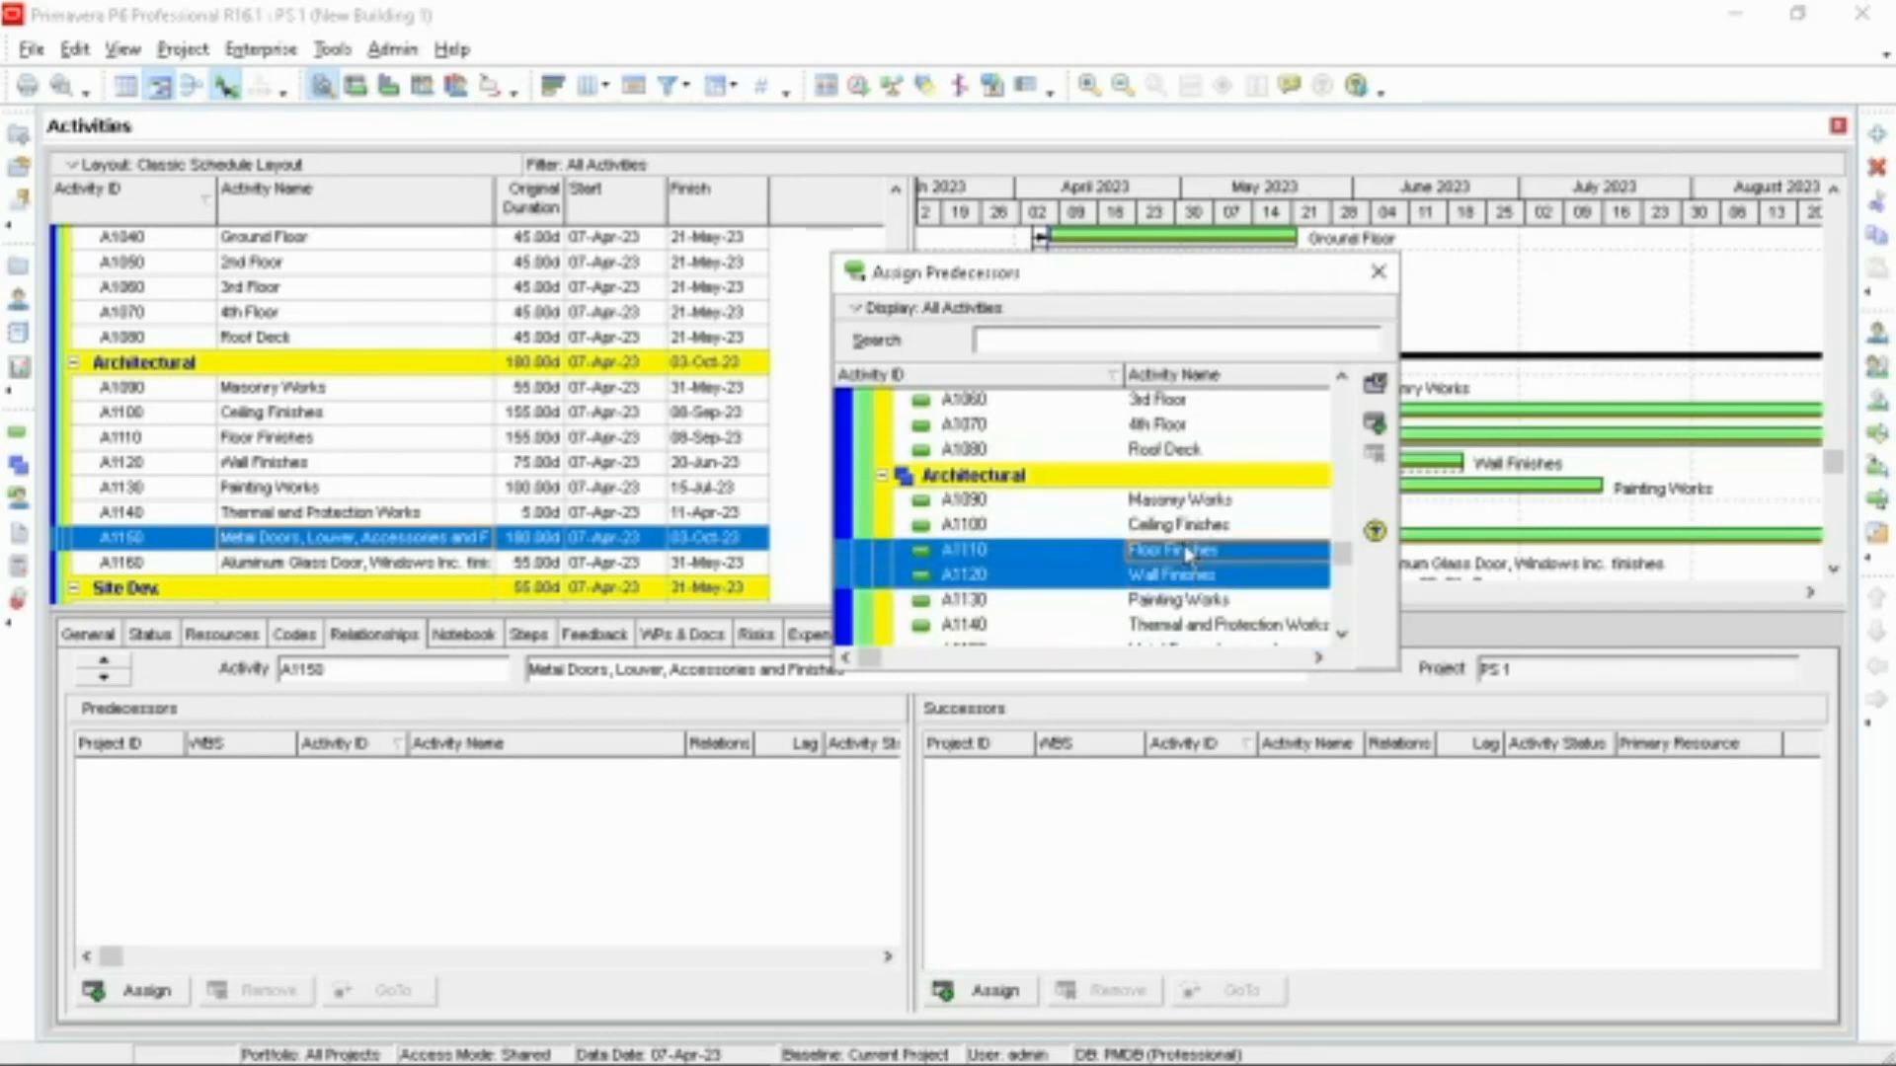
pyautogui.click(1376, 426)
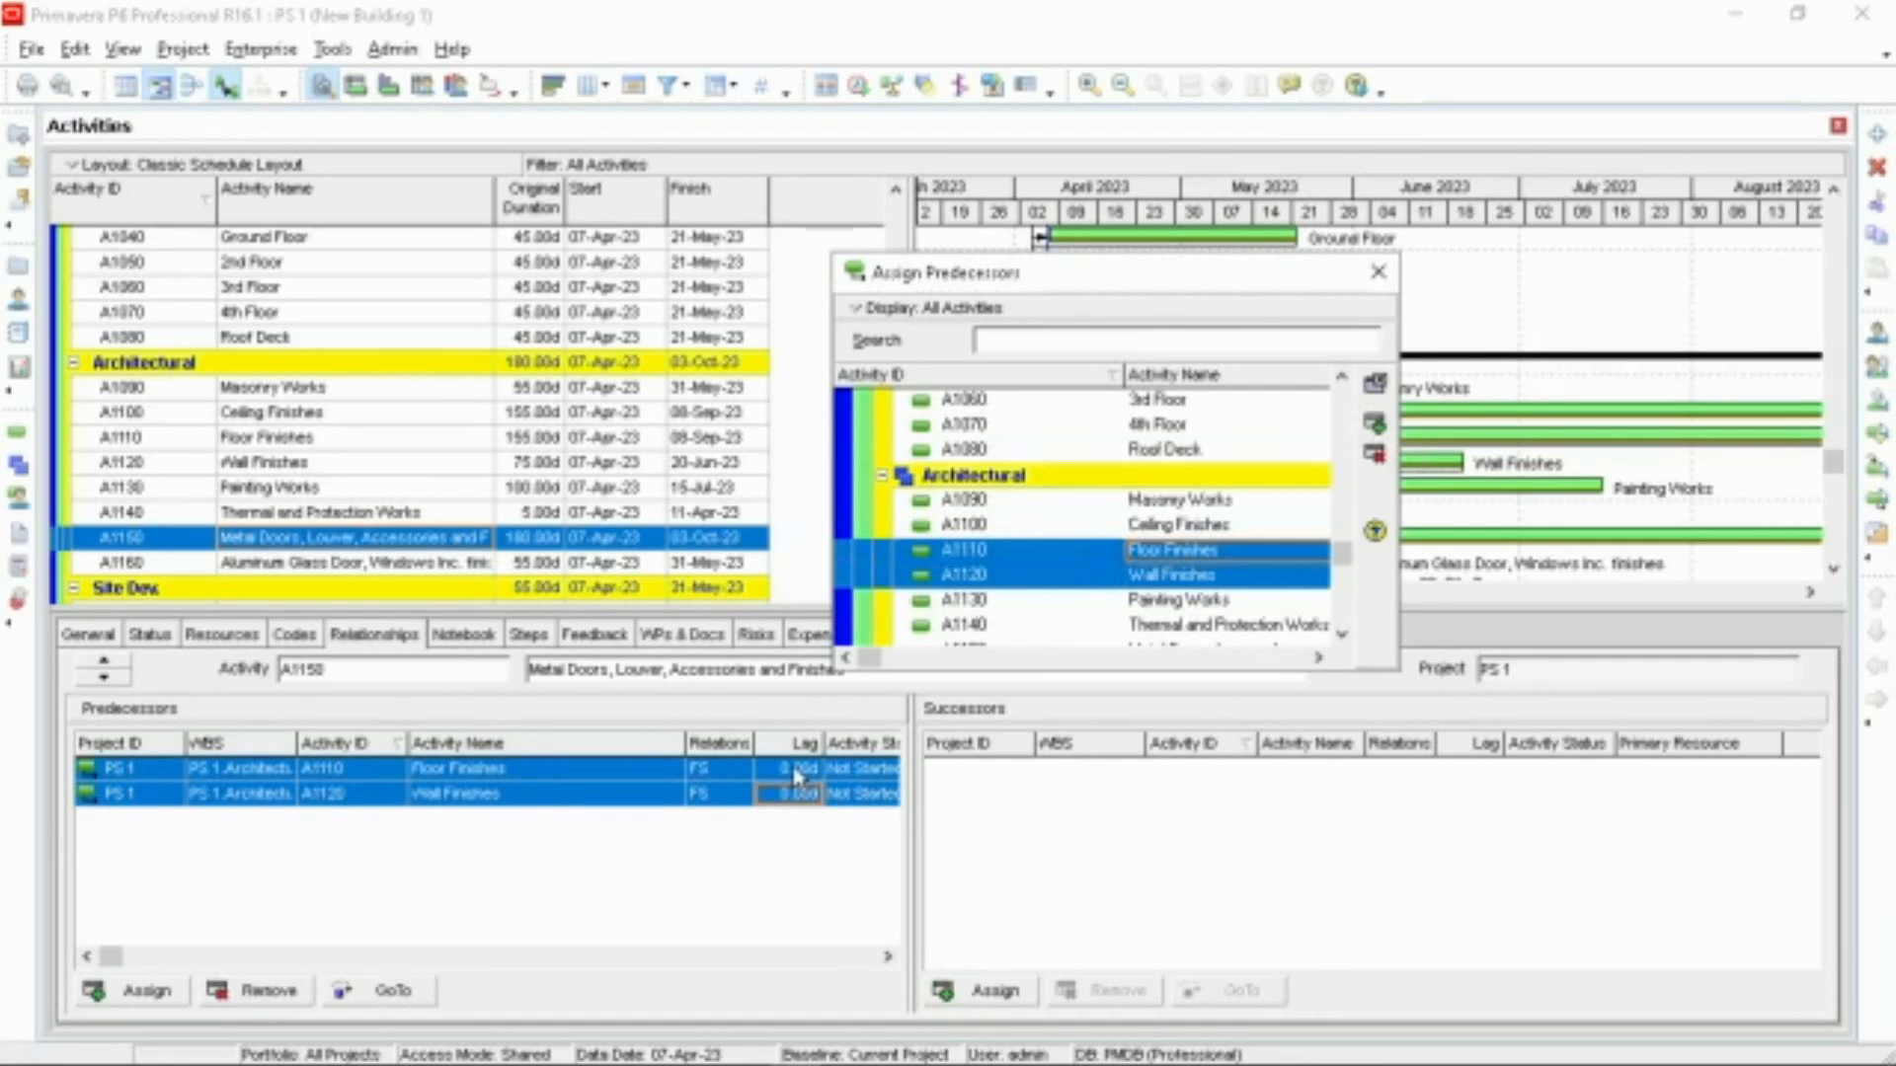
# Step: For Metal Doors, Louver, Accessories and Finishes, set the predecessor lags to -100 days for Floor Finishes and -20 days for Wall Finishes
pyautogui.doubleClick(798, 778)
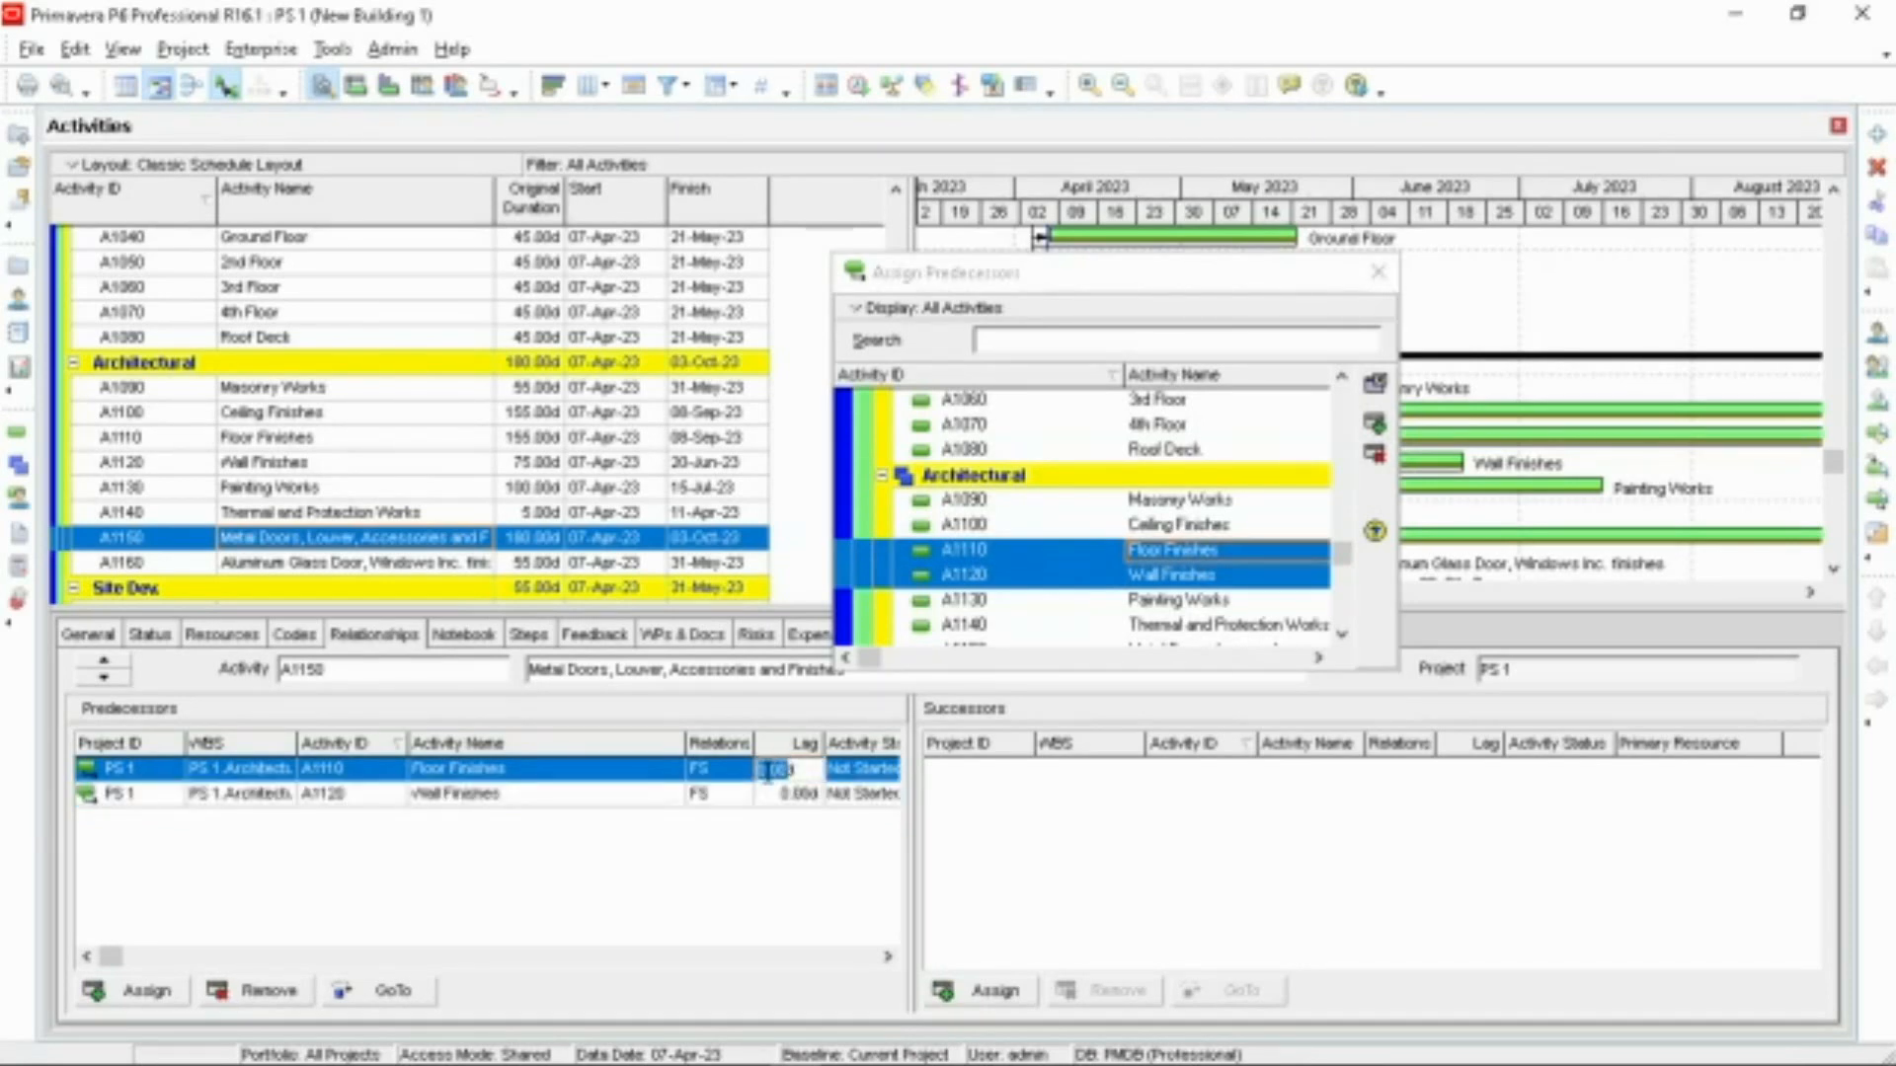
pyautogui.click(759, 769)
pyautogui.write('-10')
pyautogui.click(795, 800)
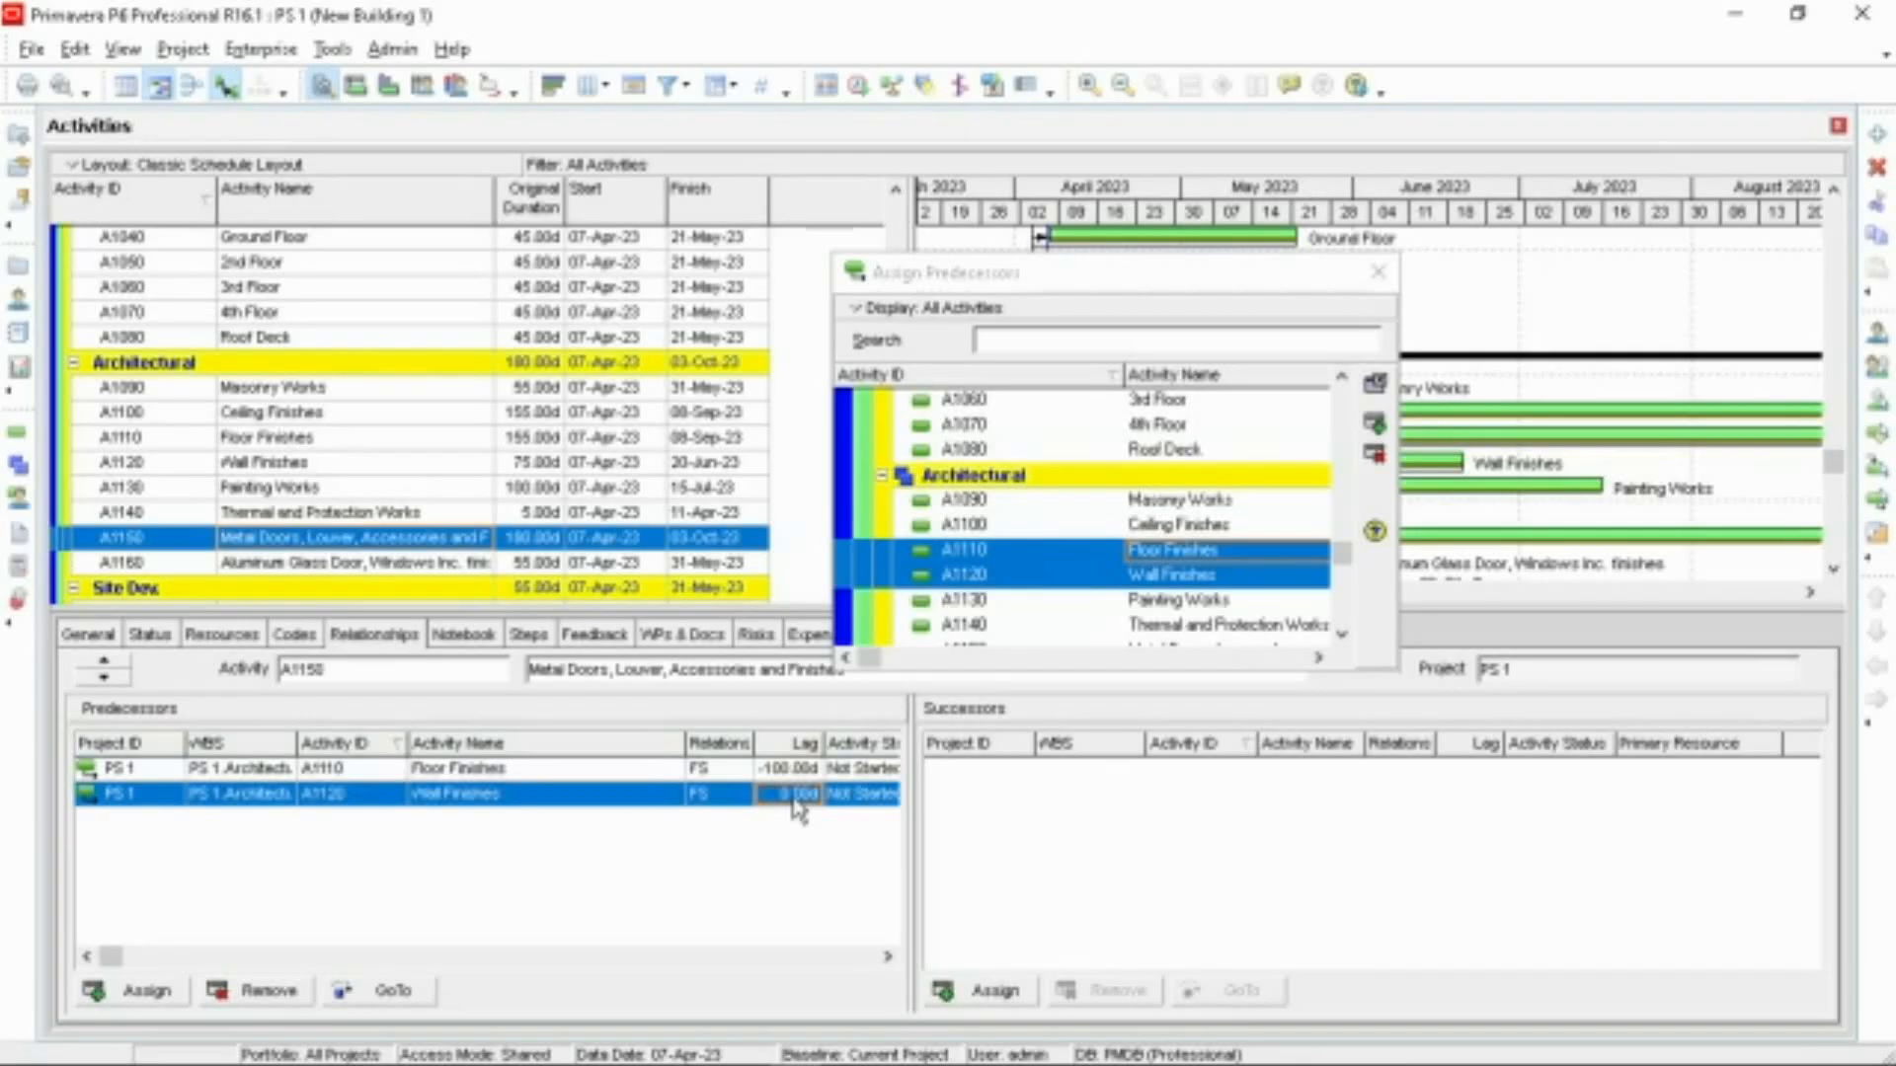
pyautogui.click(778, 797)
pyautogui.click(777, 796)
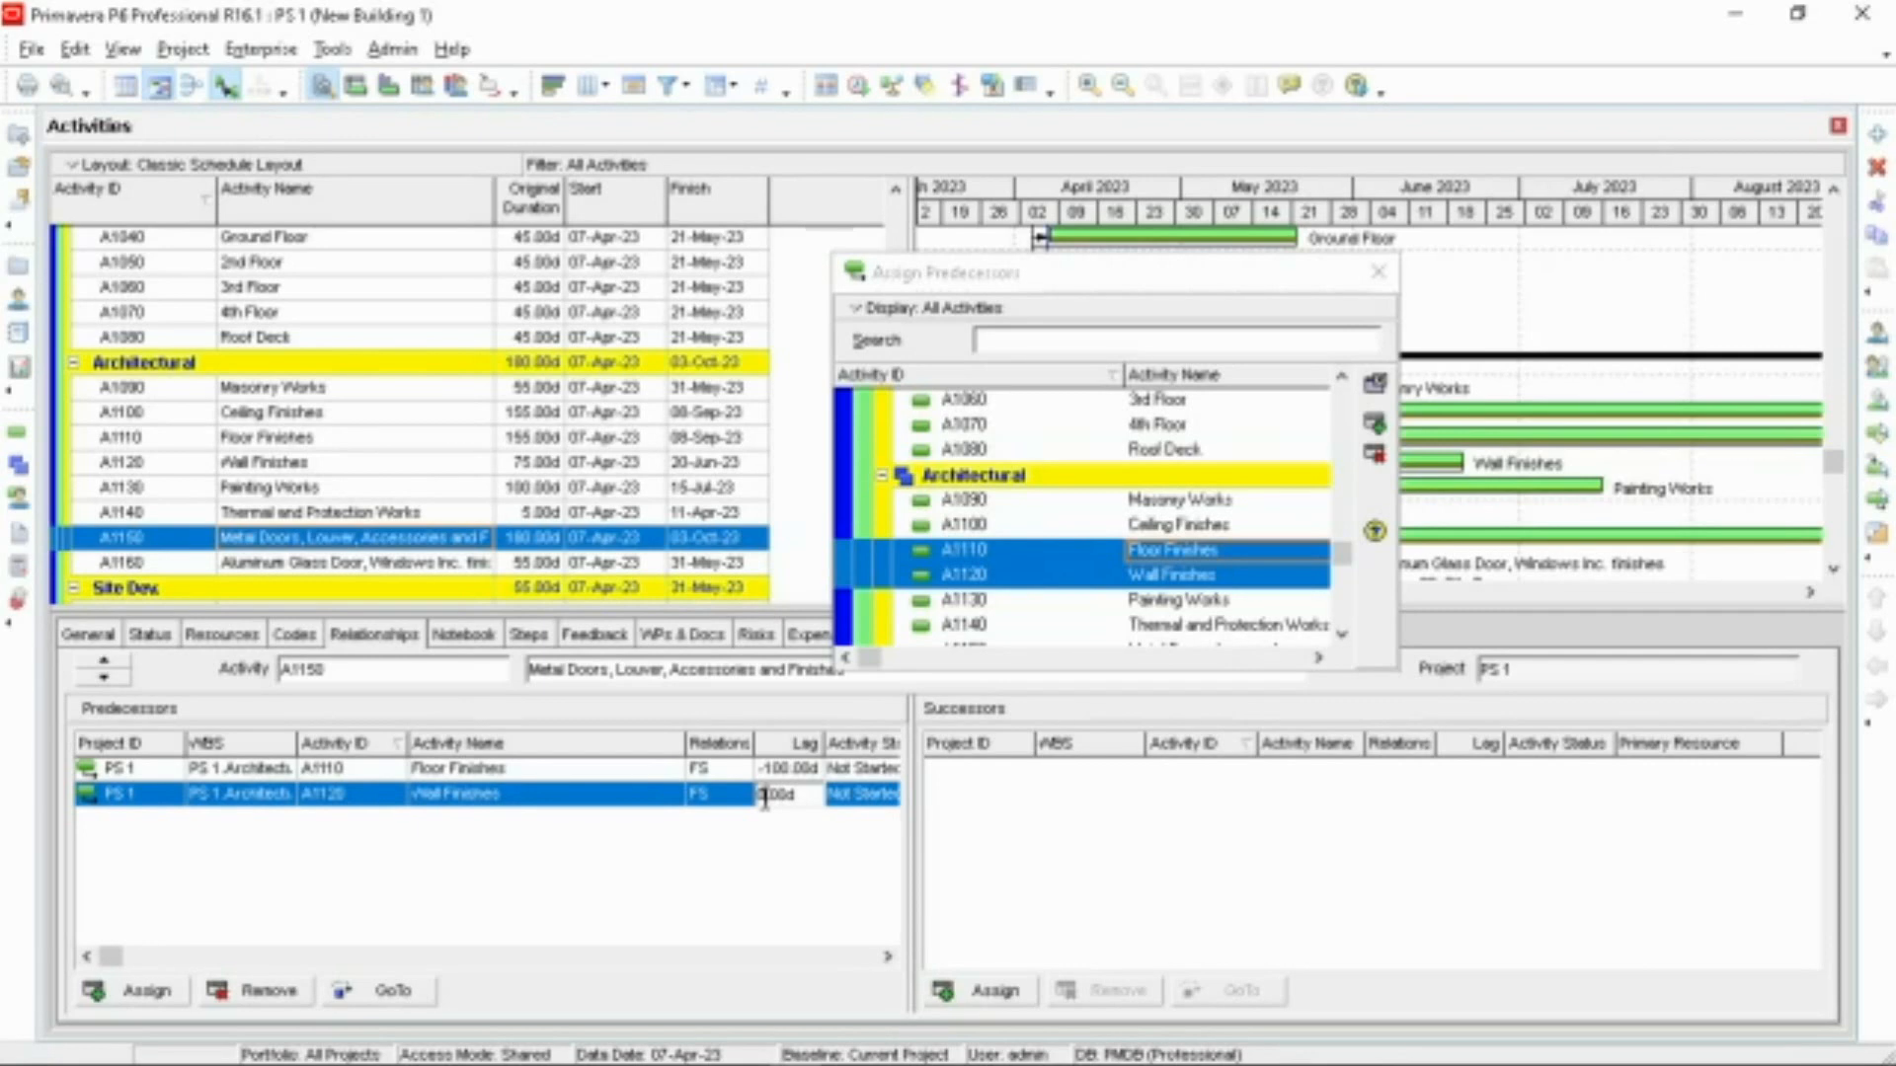
pyautogui.write('-20')
pyautogui.press('Return')
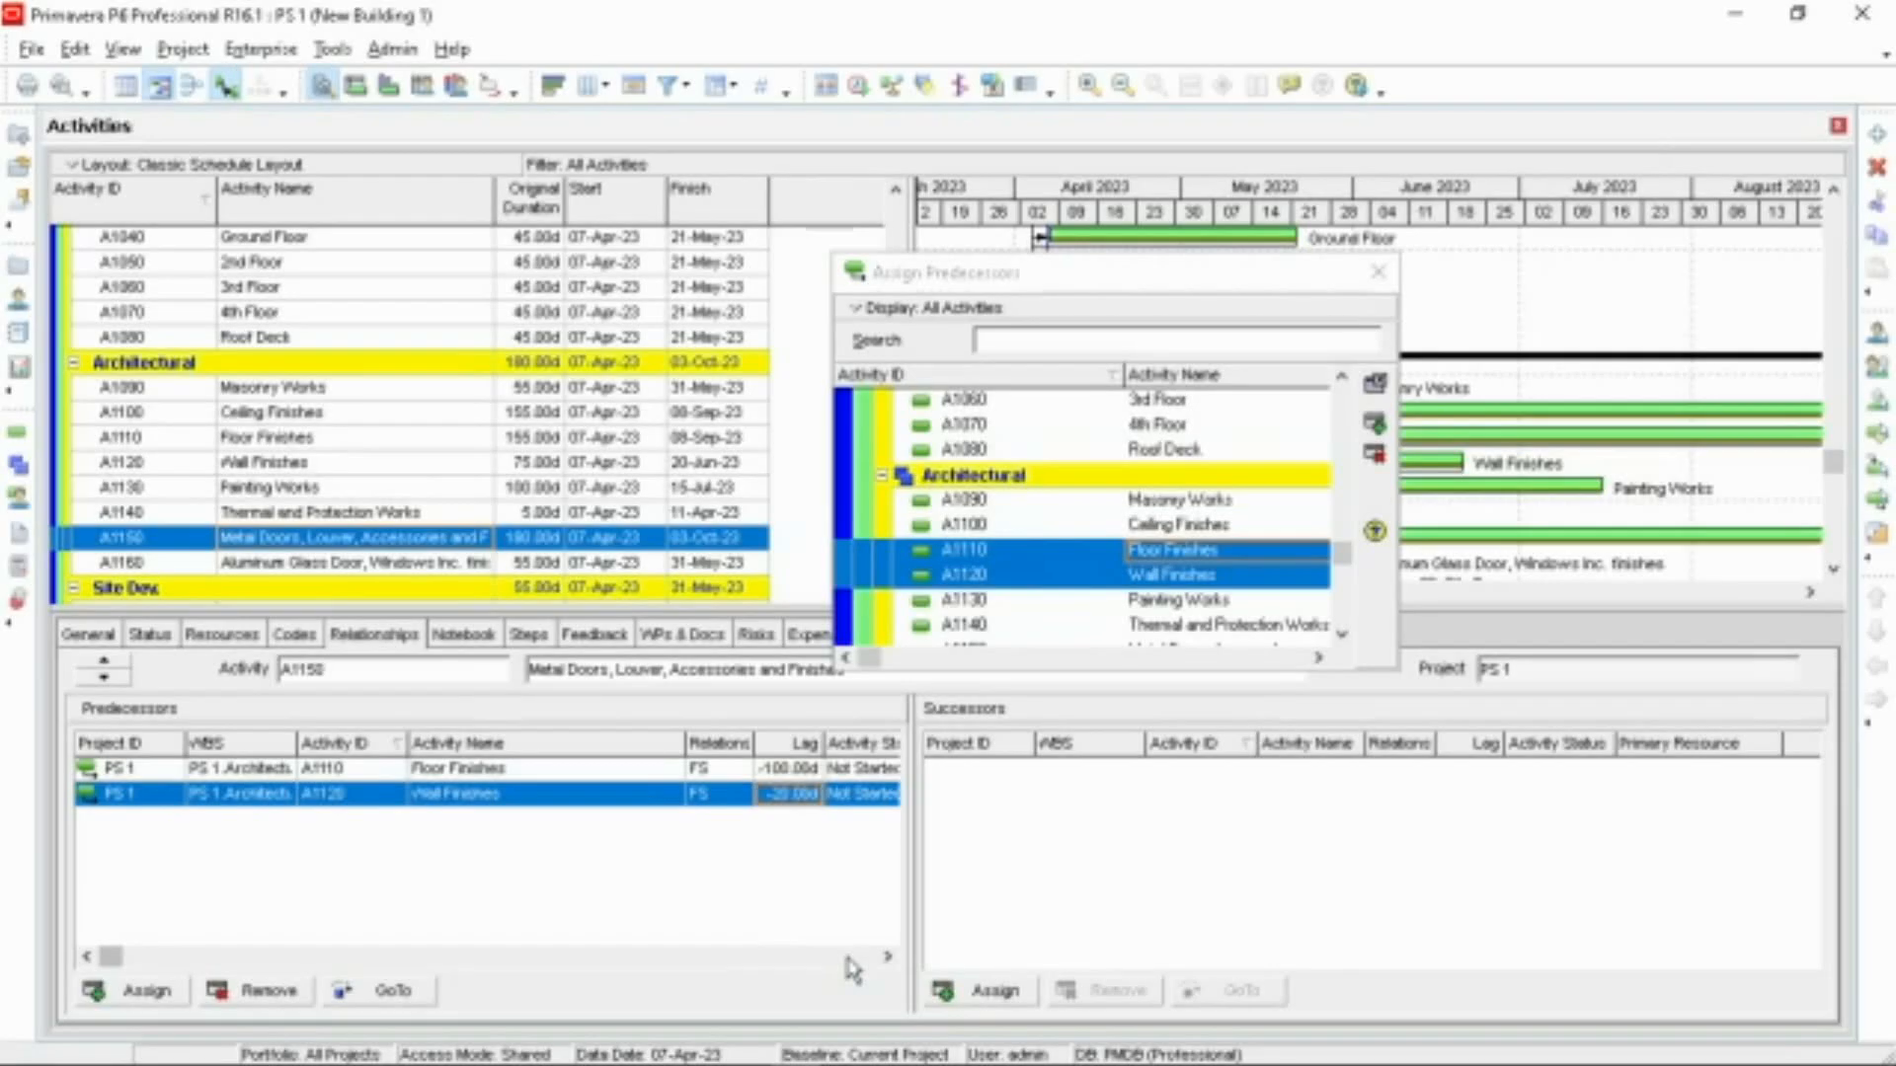
# Step: Assign Floor Finishes and Wall Finishes as predecessors of the Aluminum Glass Door, Windows finishes activity
pyautogui.click(419, 565)
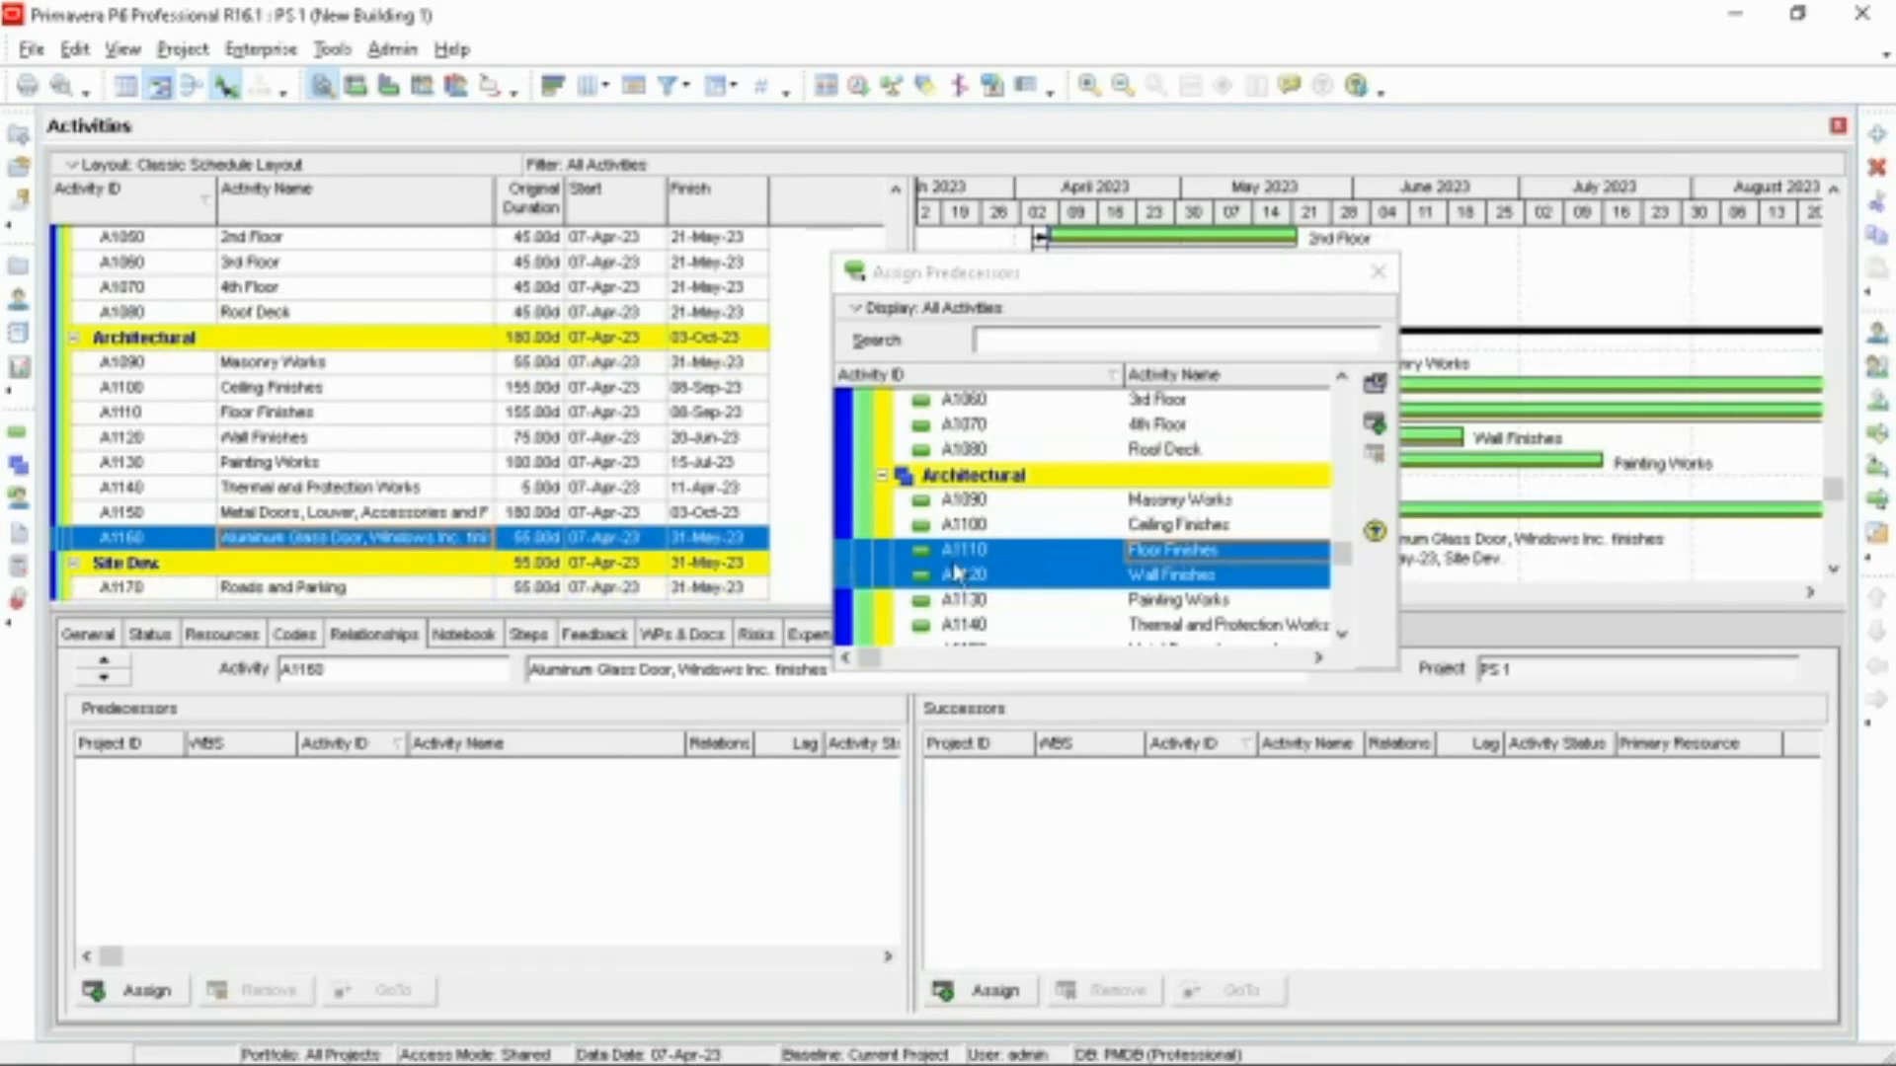
pyautogui.click(1143, 583)
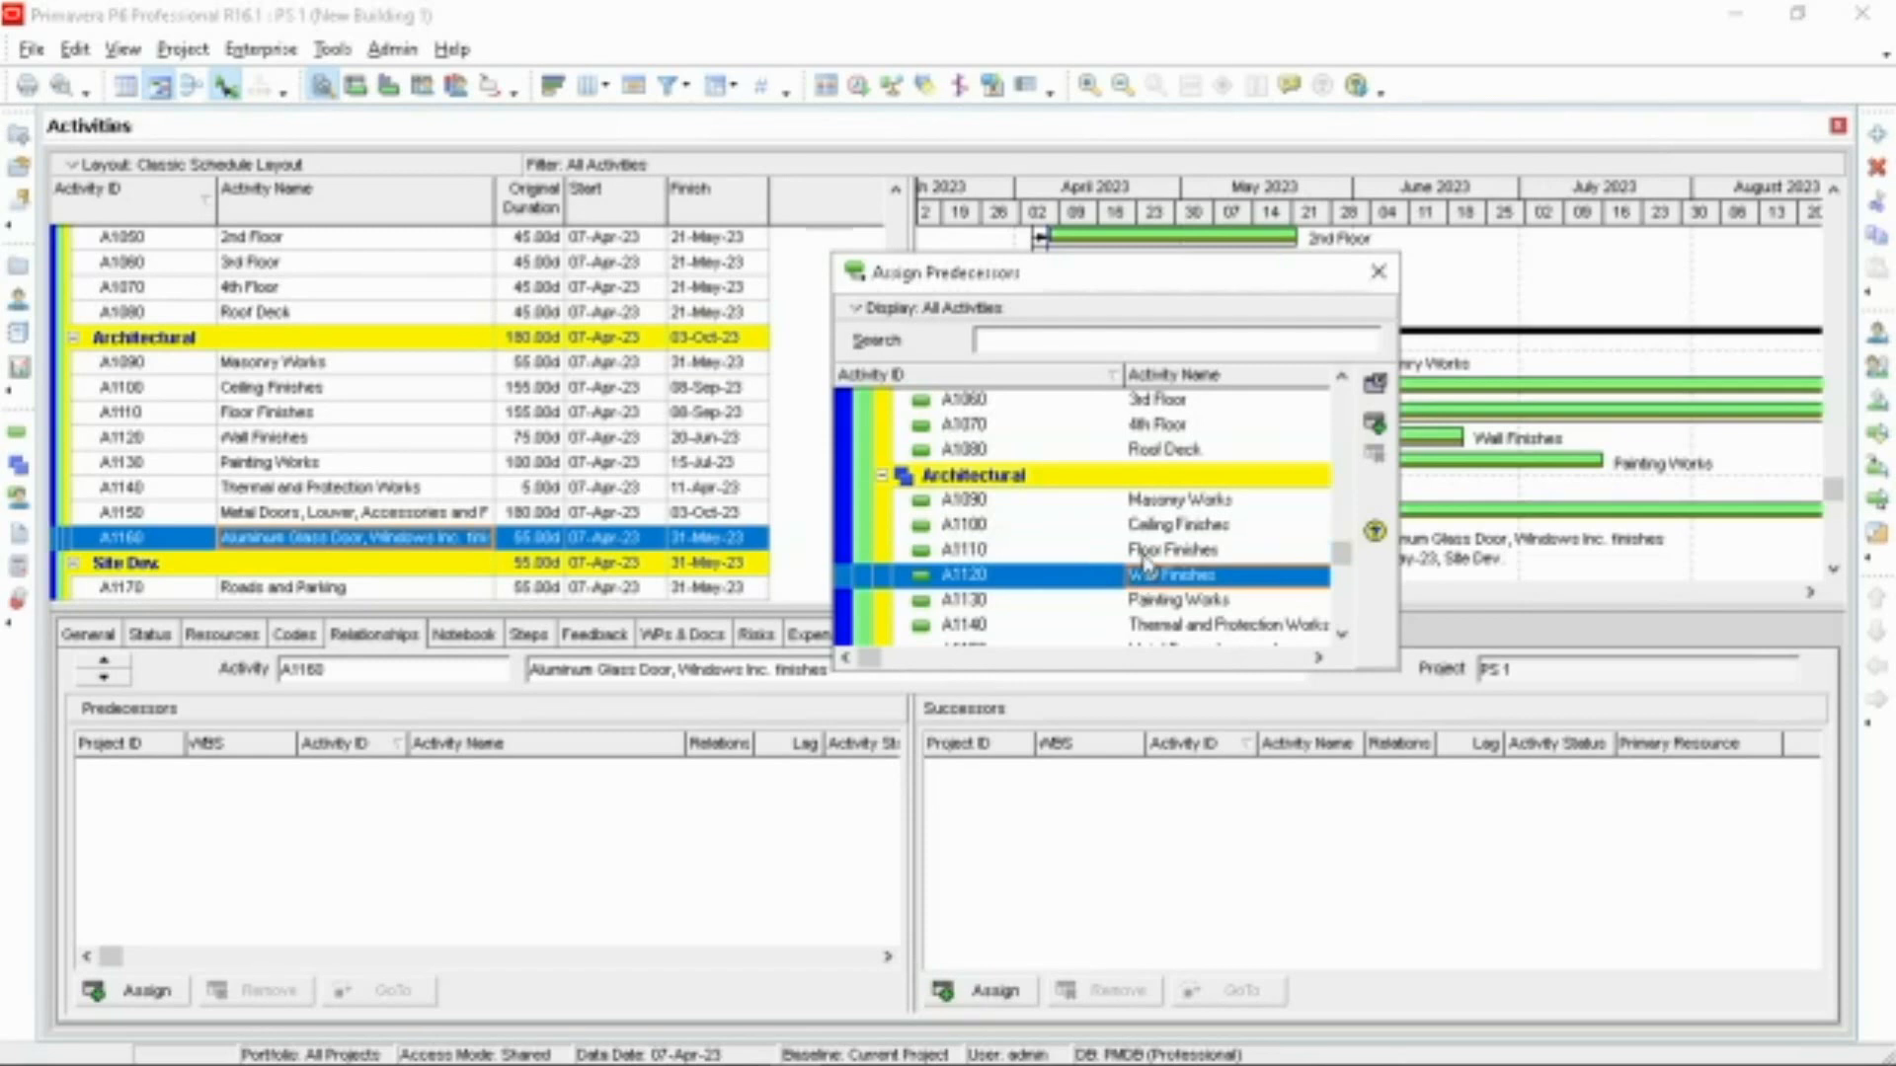
pyautogui.keyDown('ctrl'); pyautogui.click(1146, 563); pyautogui.keyUp('ctrl')
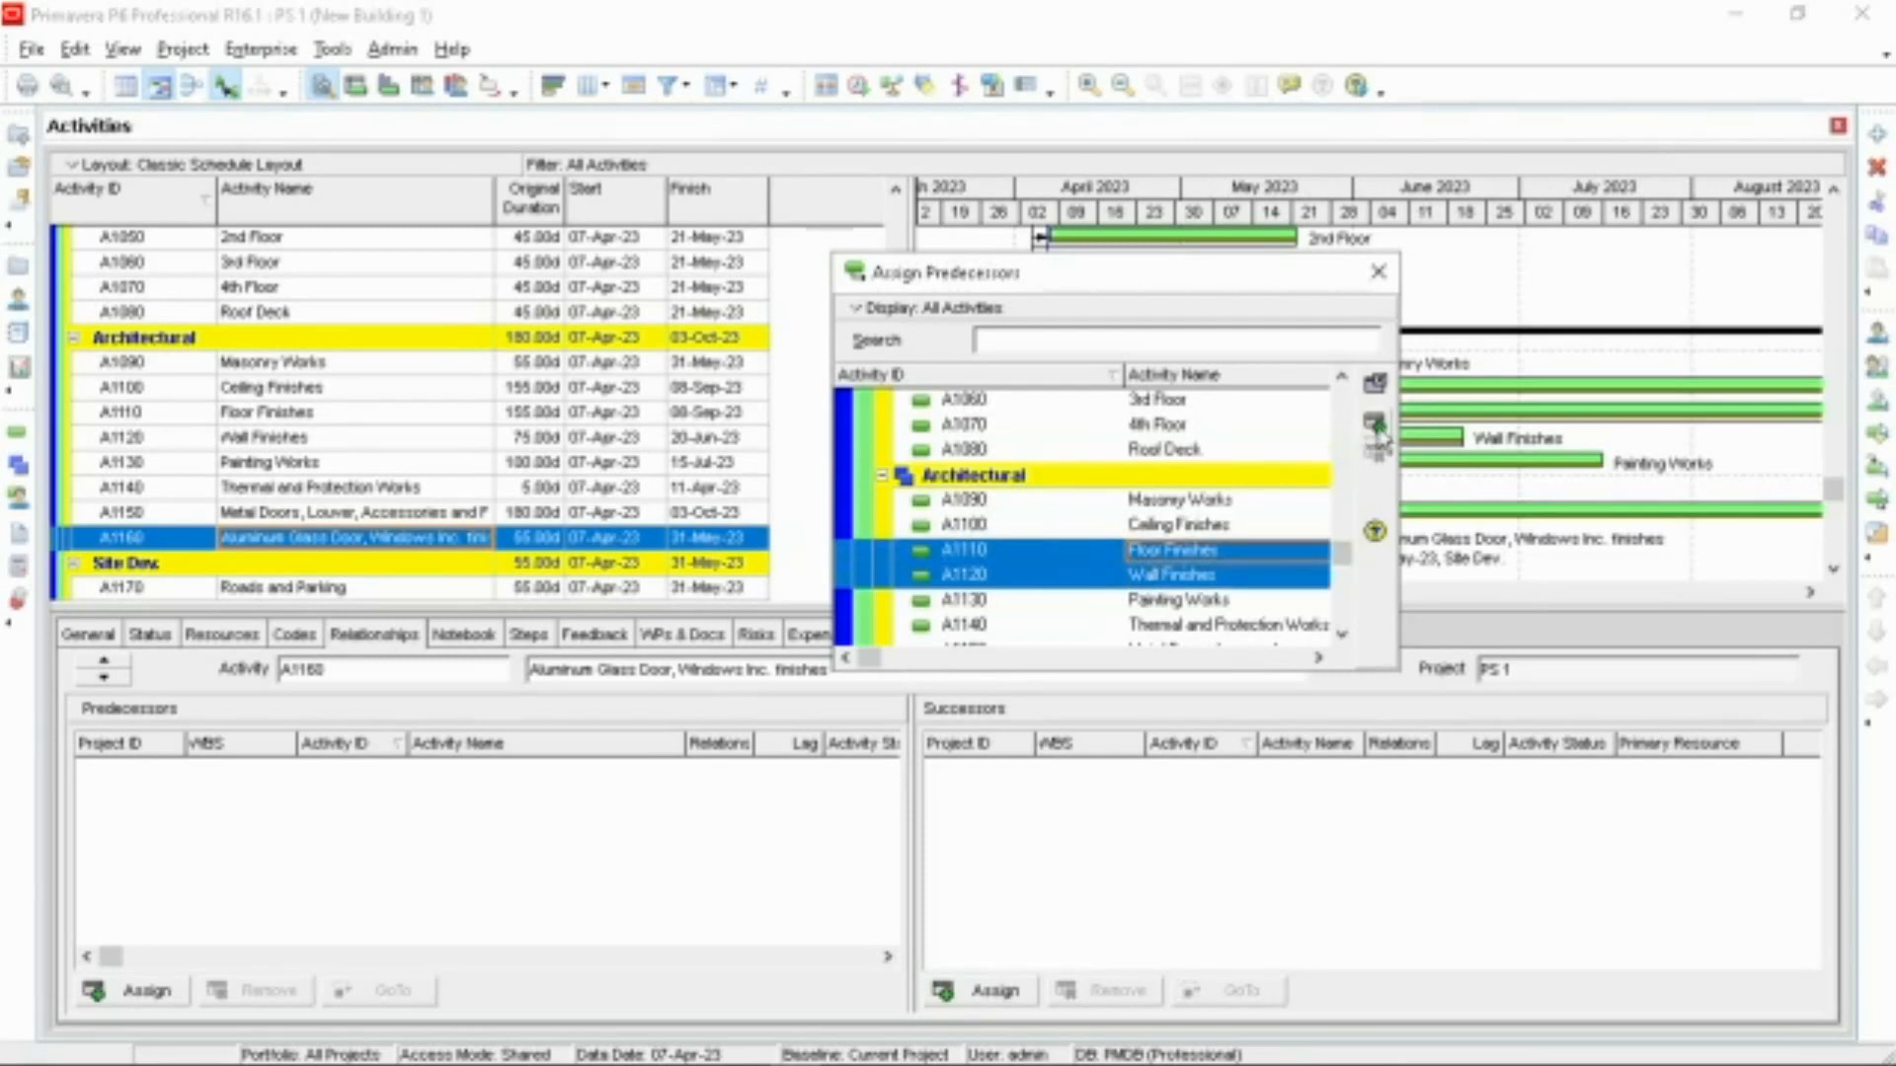
pyautogui.click(1377, 426)
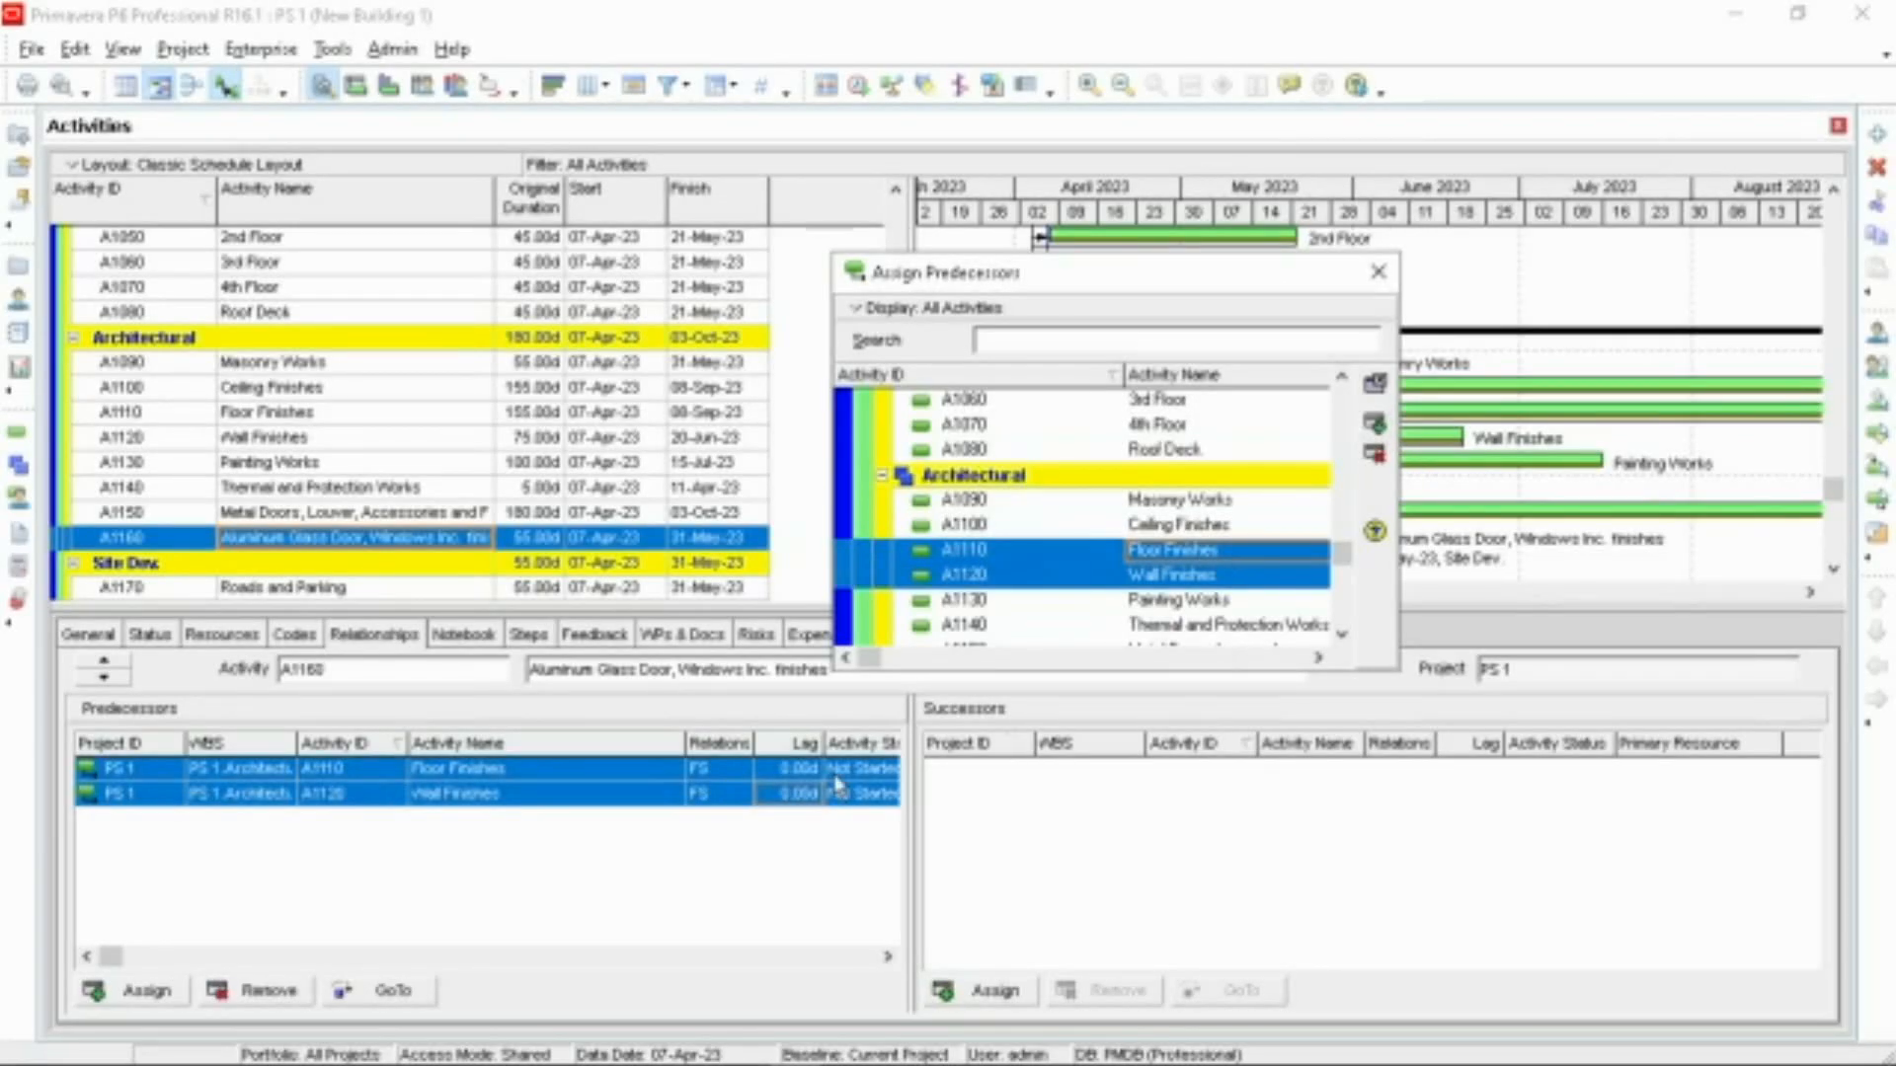
# Step: For the Aluminum Glass Door, Windows activity, set the predecessor lags to -100 days for Floor Finishes and -20 days for Wall Finishes
pyautogui.click(772, 770)
pyautogui.click(764, 772)
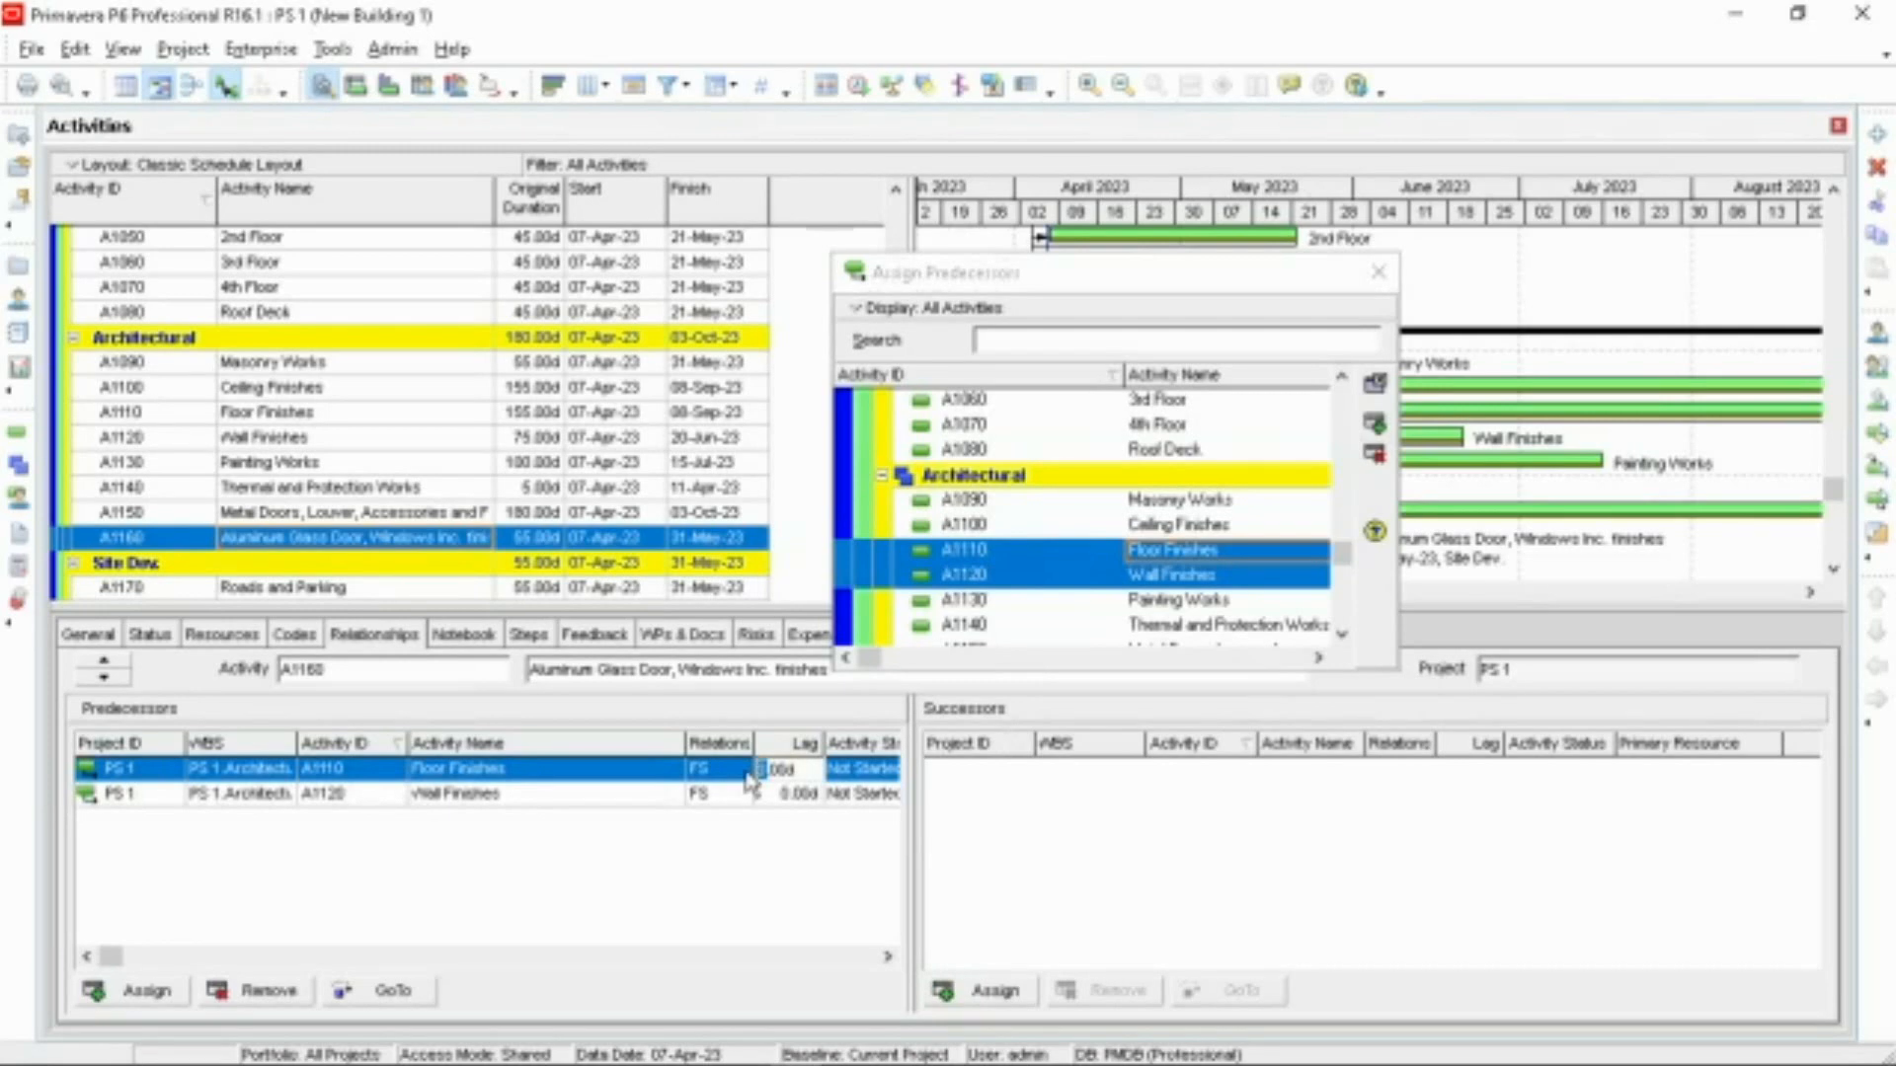
pyautogui.write('-10')
pyautogui.click(780, 796)
pyautogui.click(766, 795)
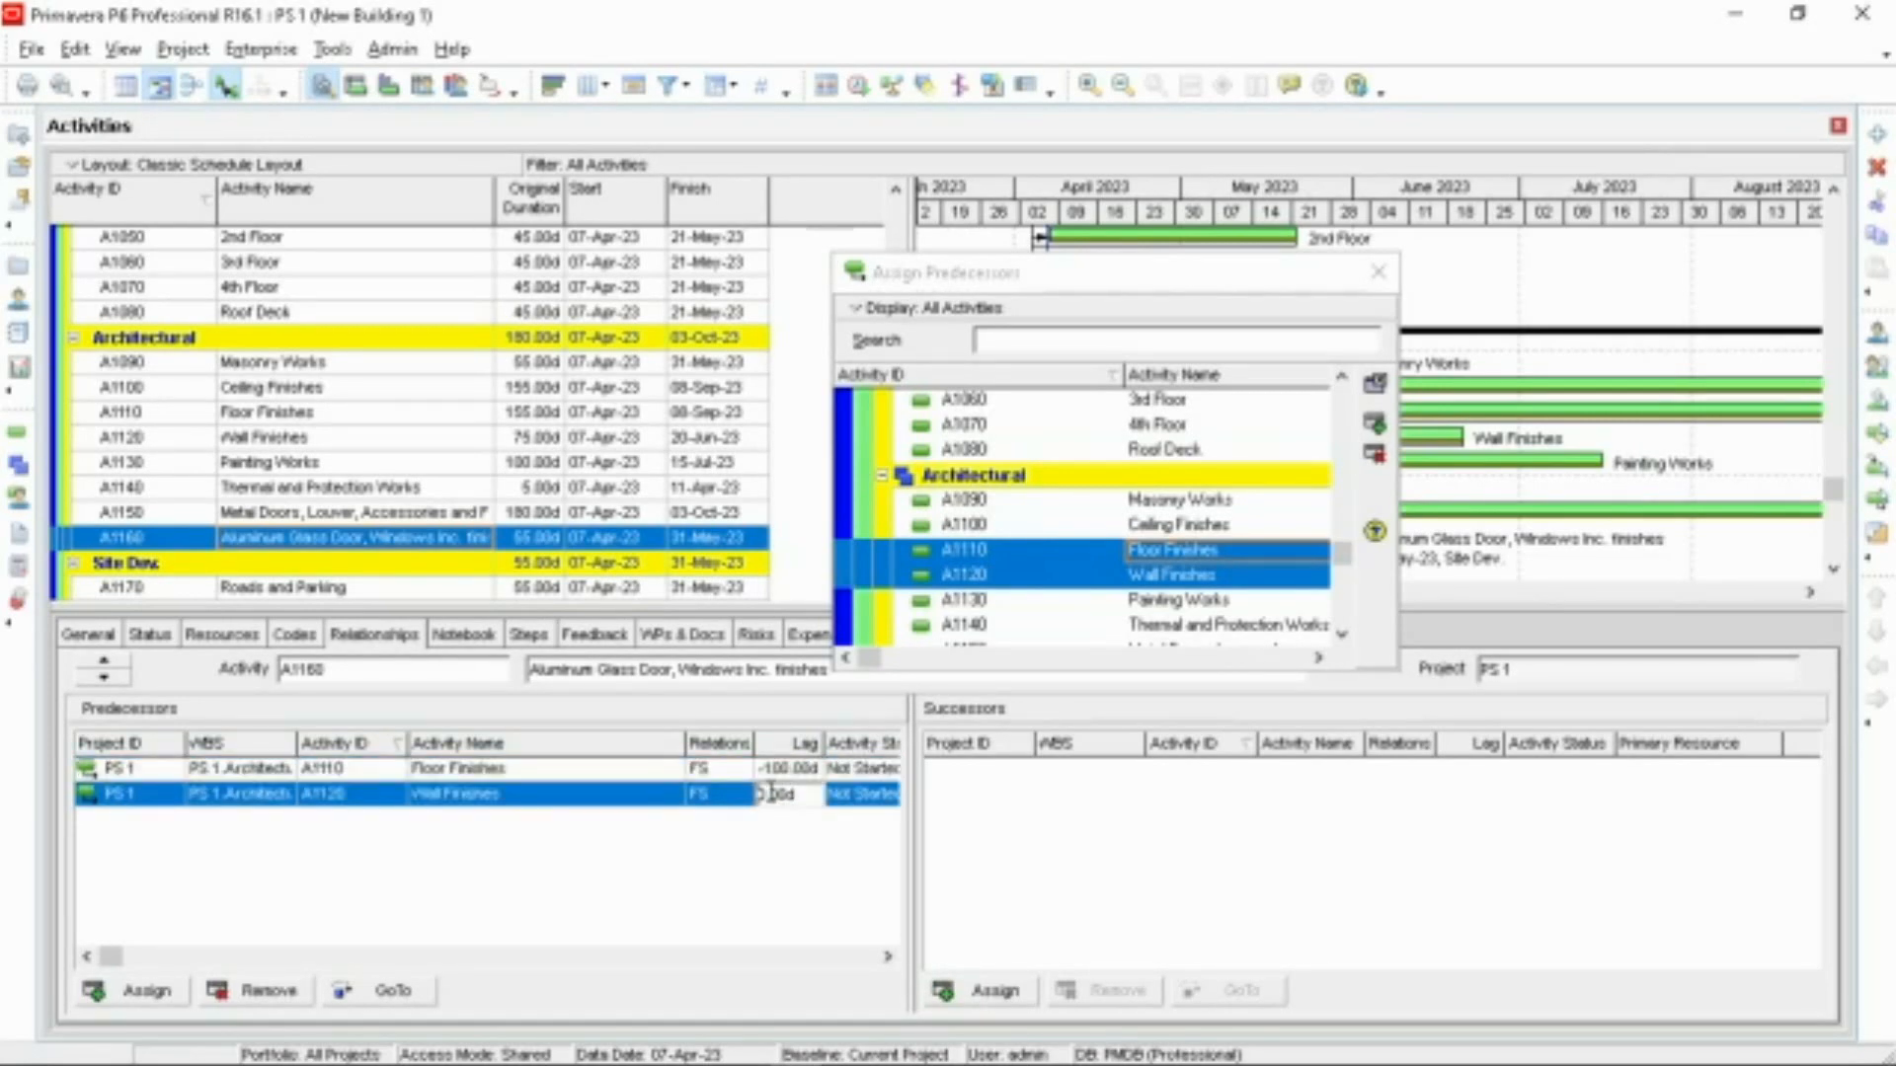
pyautogui.write('-2')
pyautogui.press('Return')
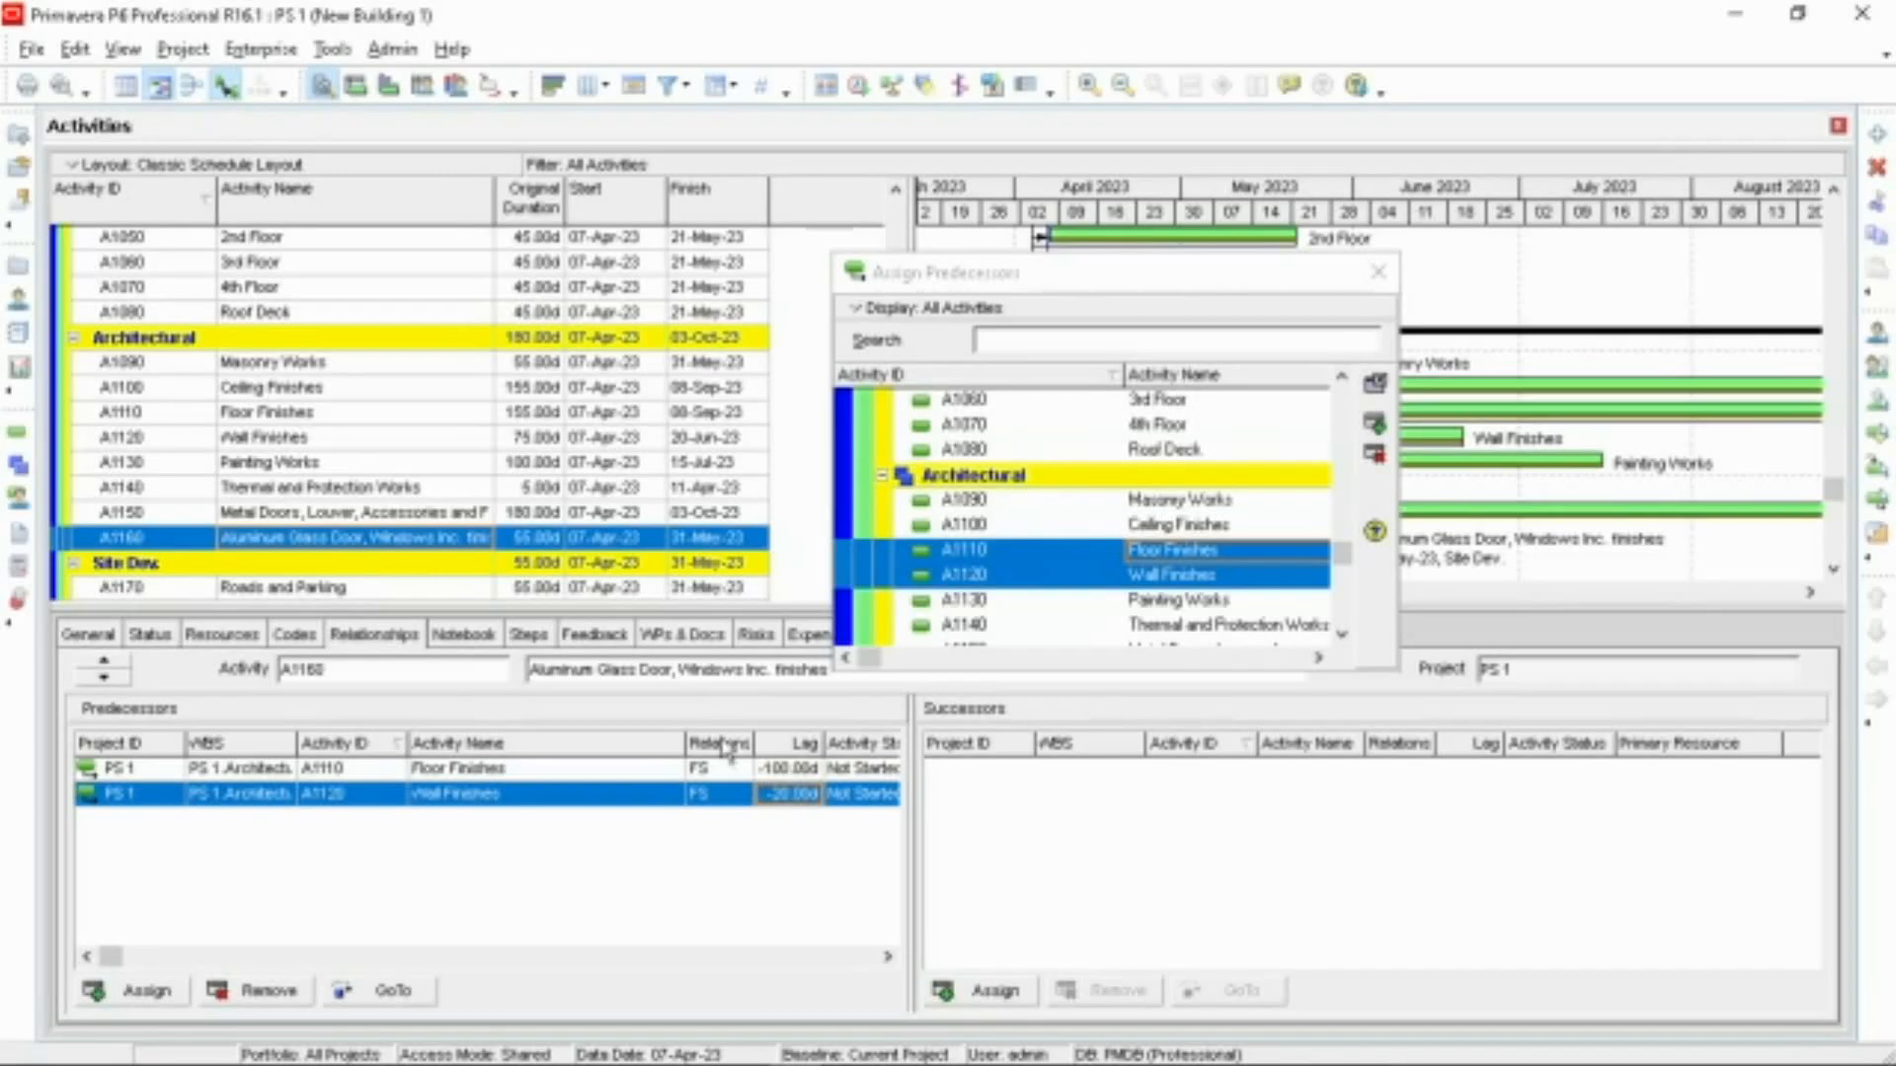
# Step: Assign Roof Deck as the predecessor of Roads and Parking, widen the relationship type column and finish assigning predecessors
pyautogui.click(648, 592)
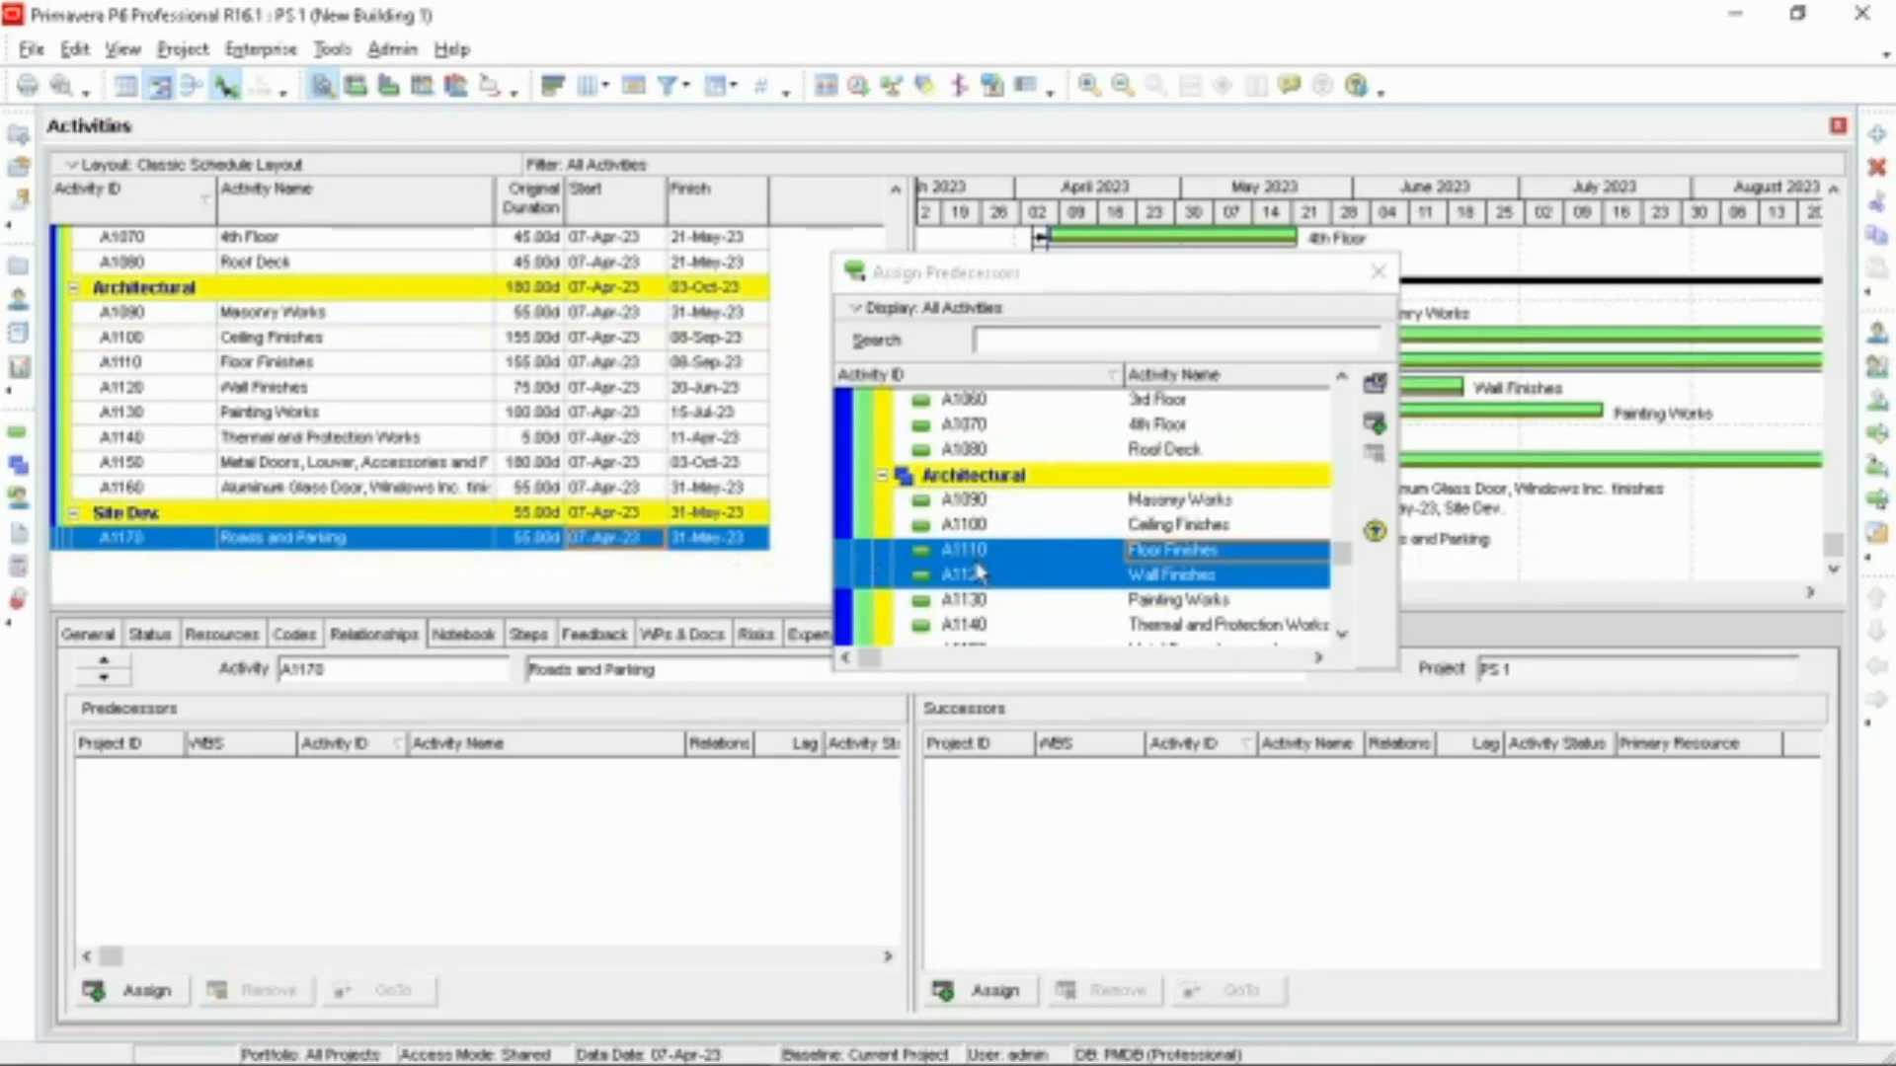
pyautogui.scroll(1, 978, 573)
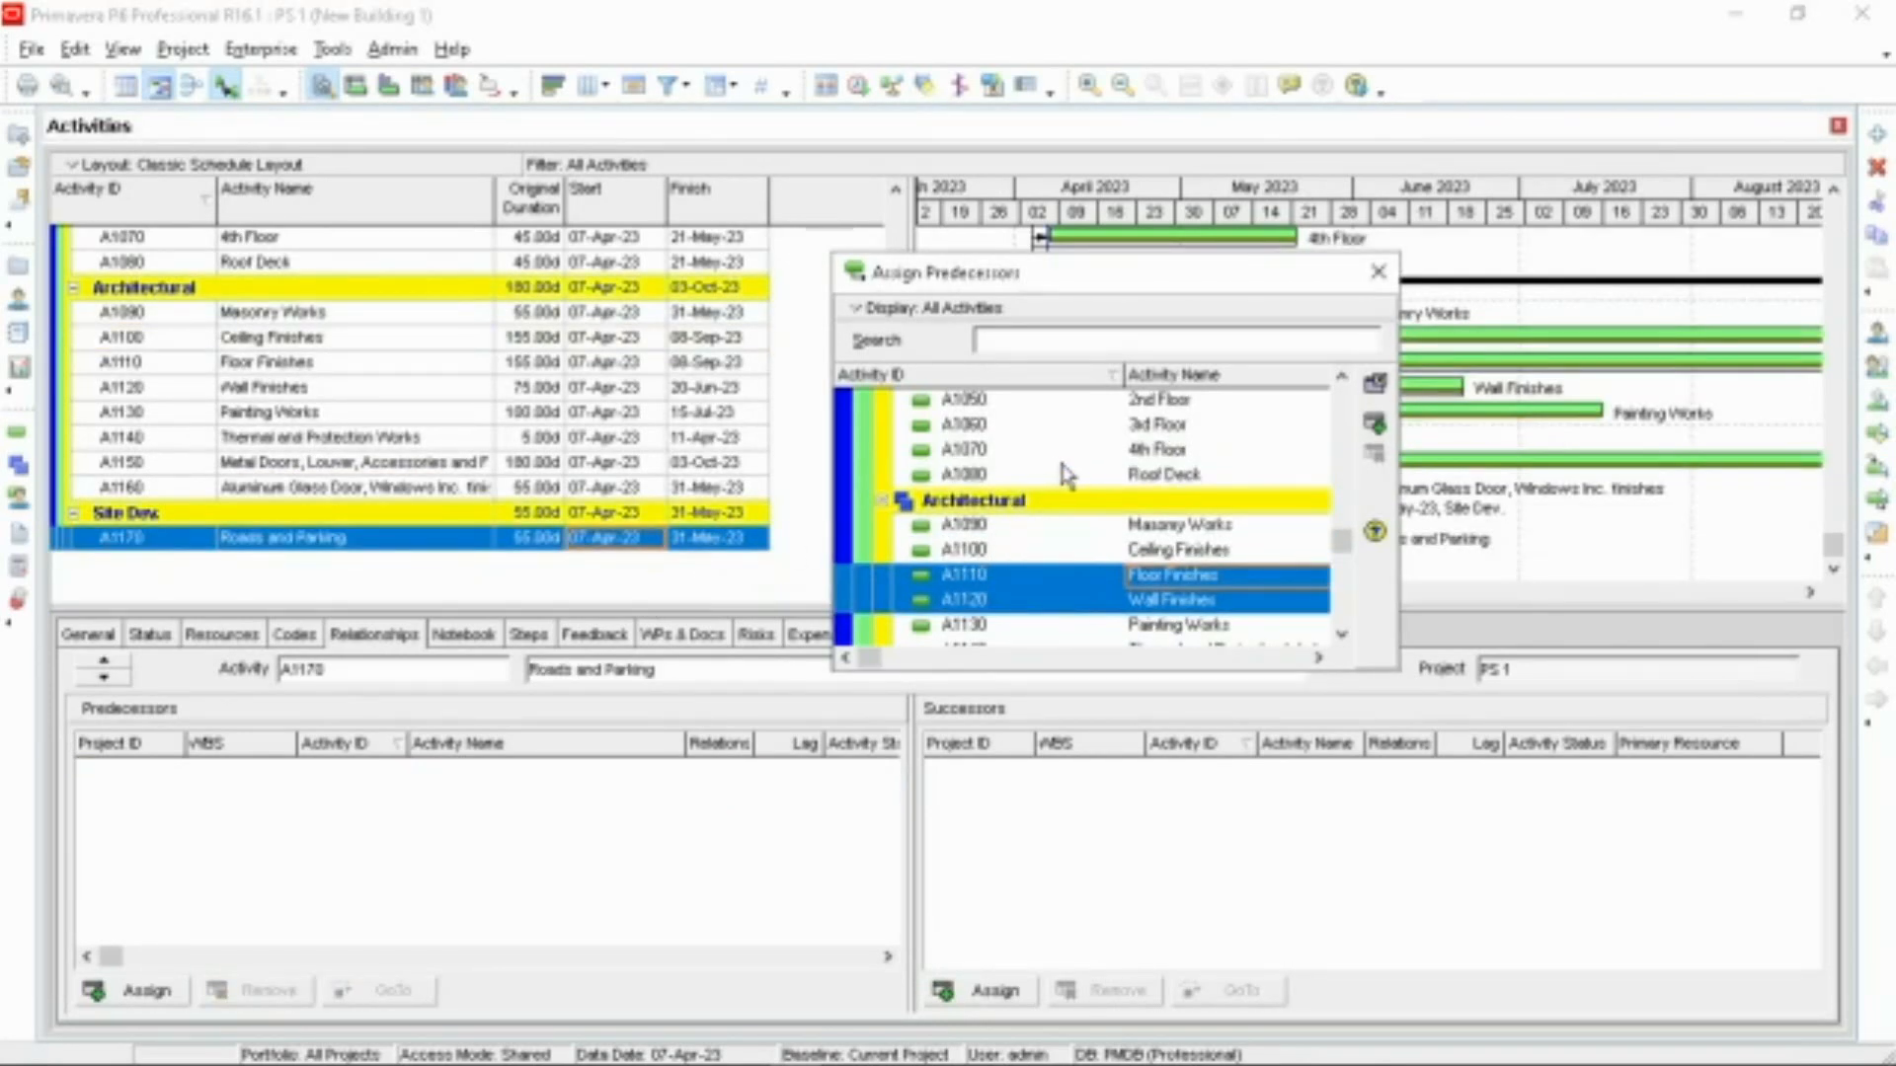
pyautogui.click(1068, 478)
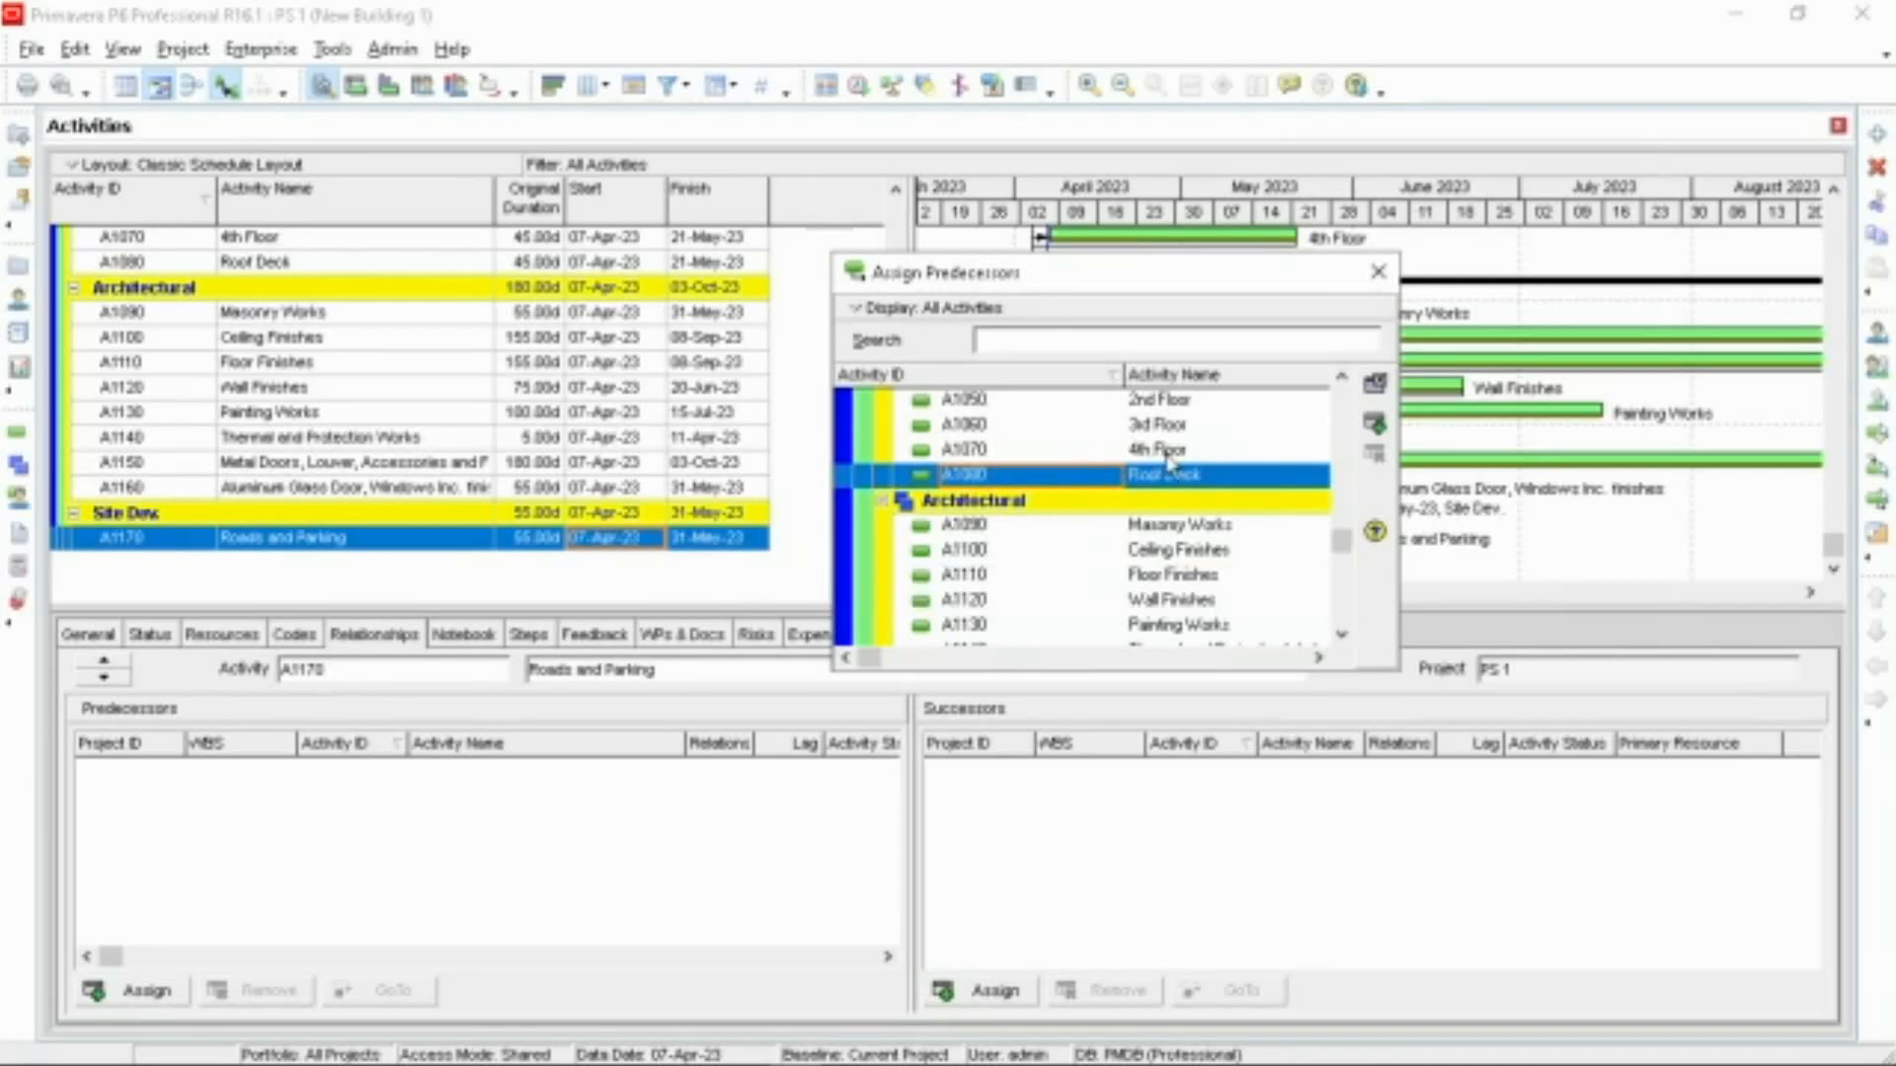
pyautogui.click(1375, 427)
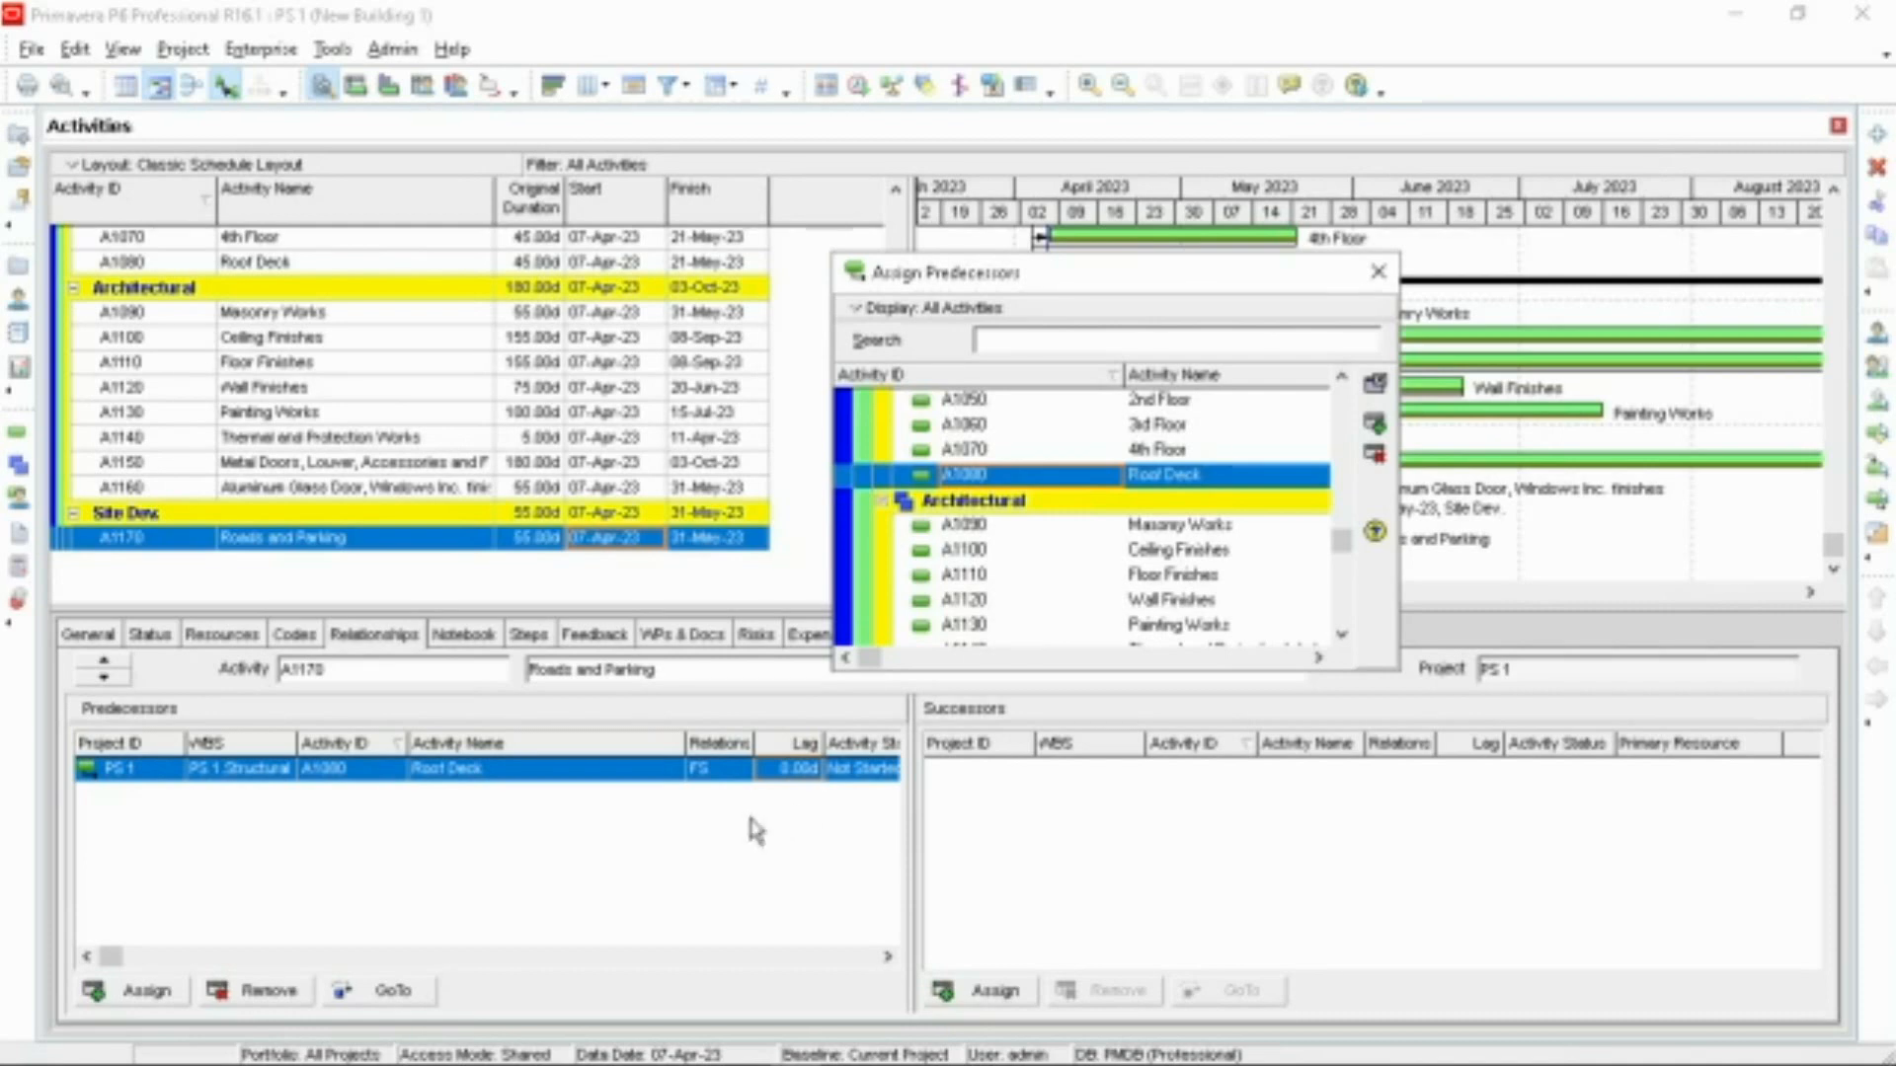
pyautogui.click(753, 738)
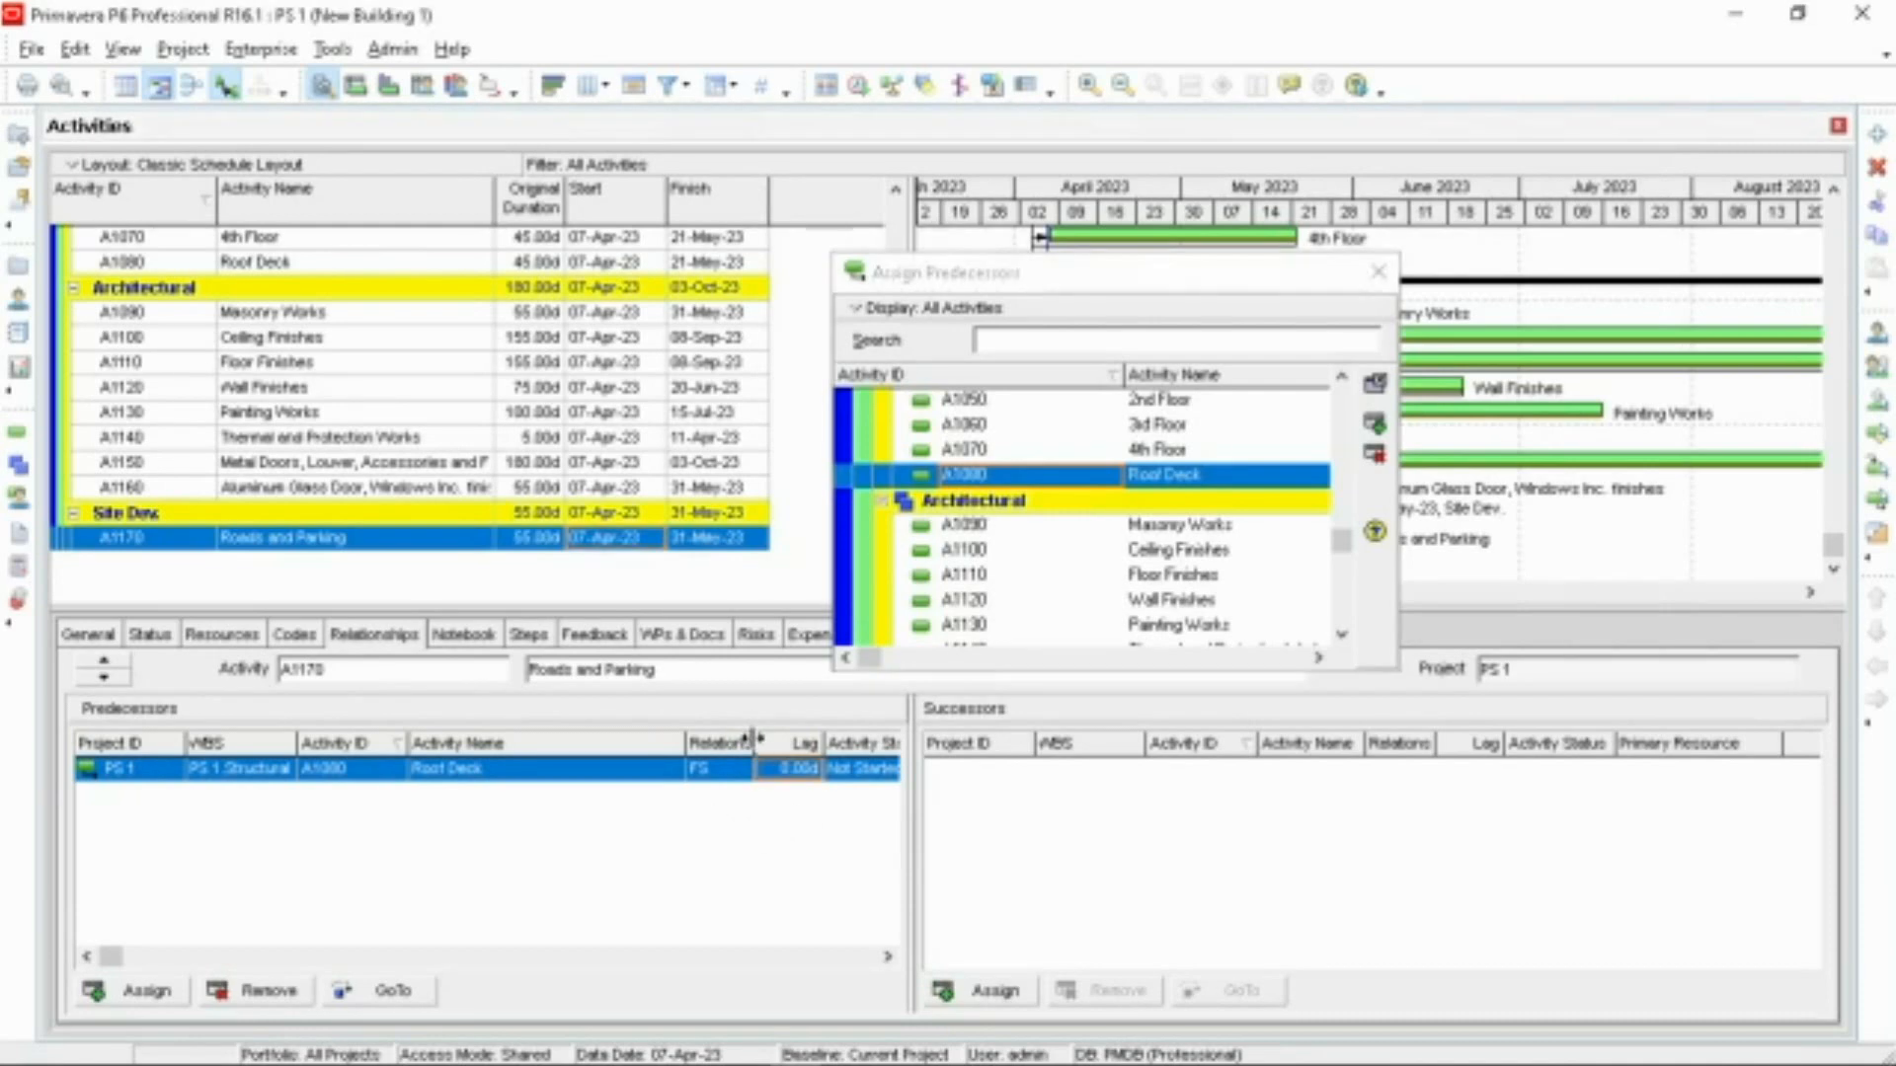
pyautogui.moveTo(755, 739); pyautogui.dragTo(777, 738)
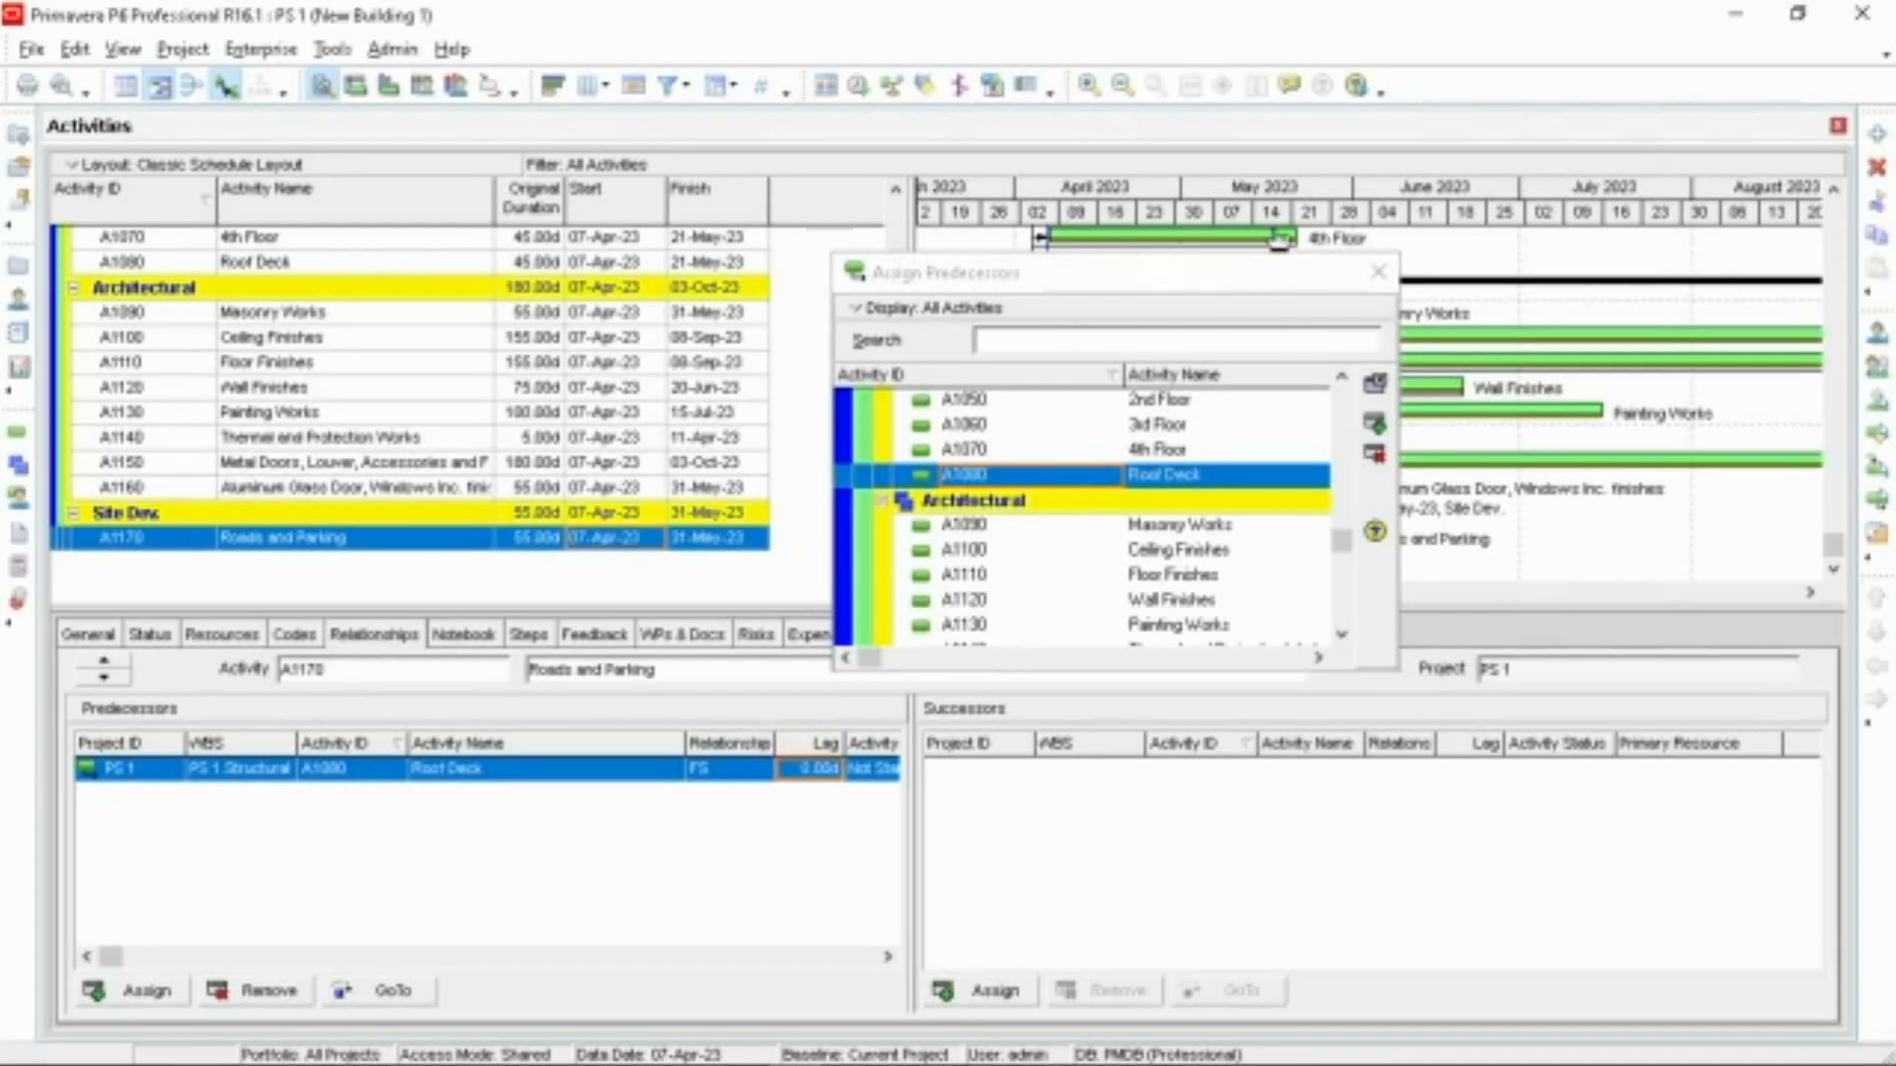
pyautogui.click(1378, 272)
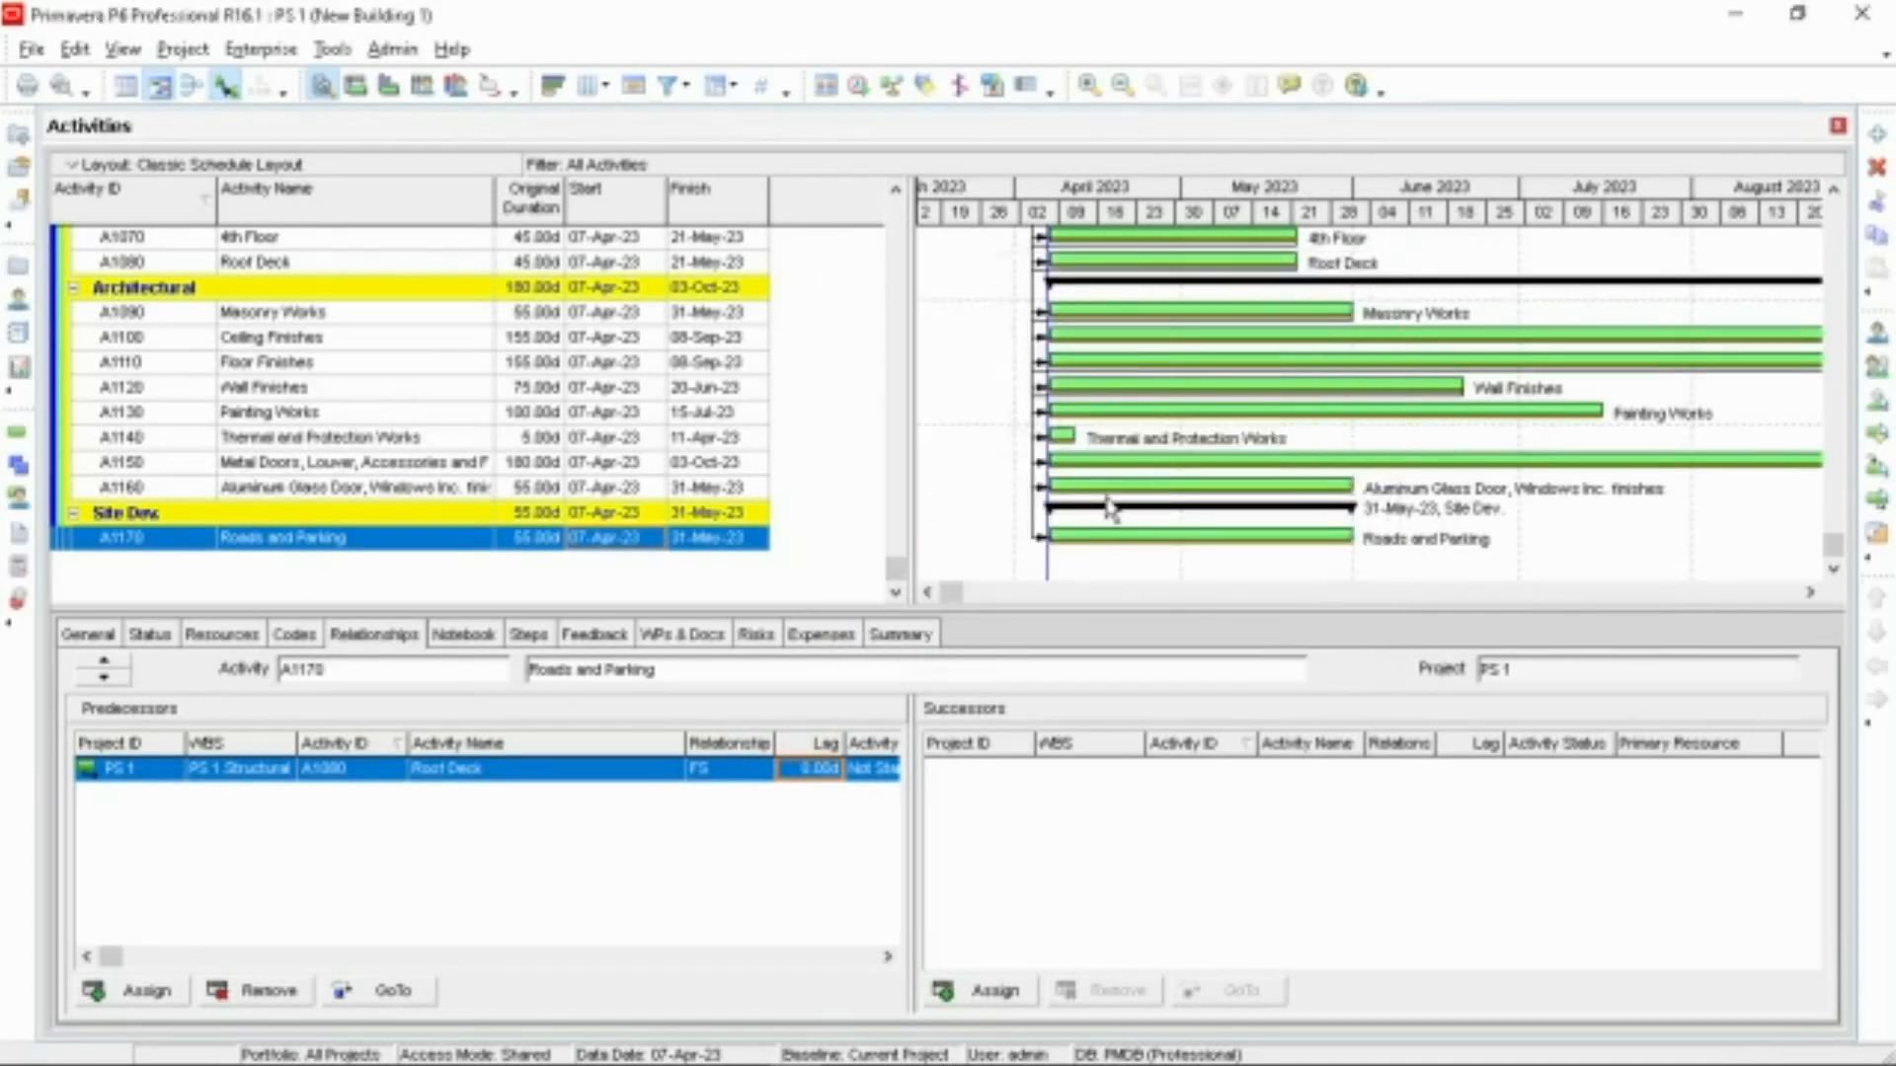
pyautogui.scroll(2, 1111, 504)
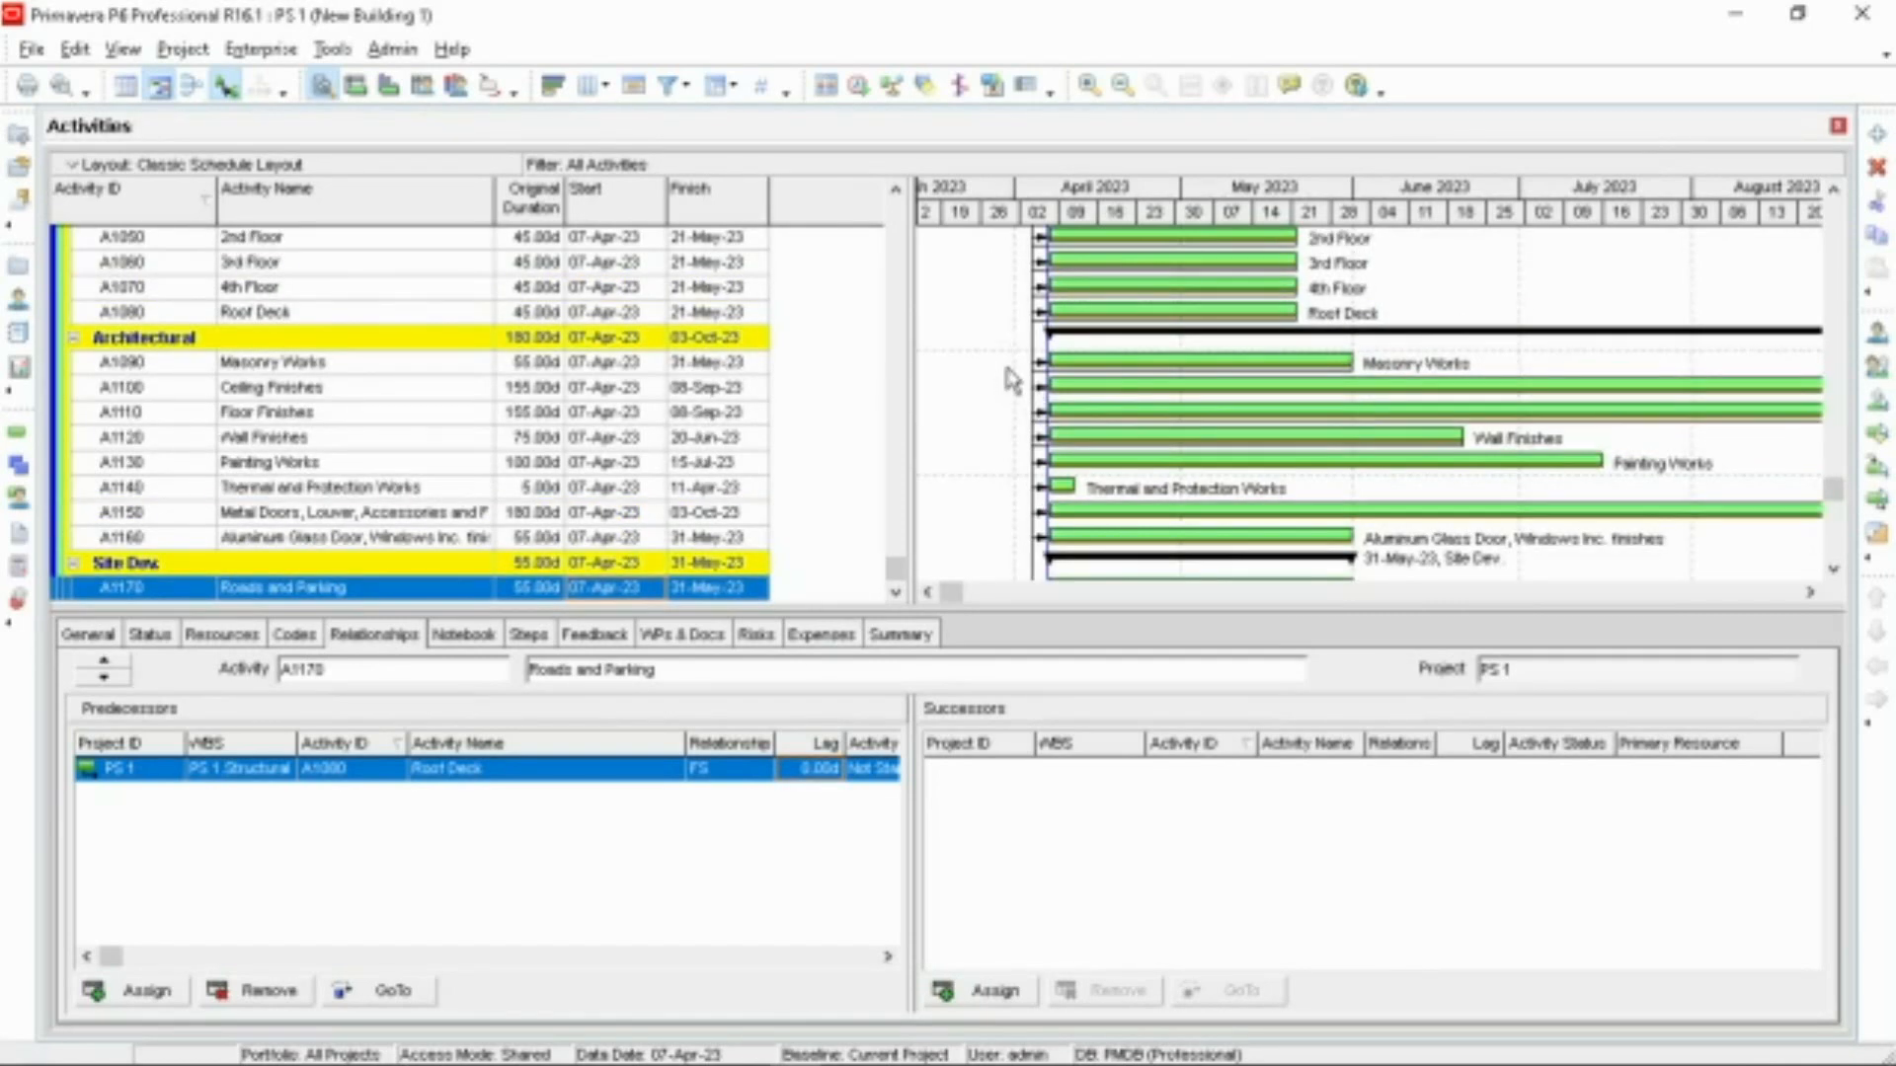
pyautogui.scroll(3, 1012, 380)
pyautogui.scroll(2, 1013, 380)
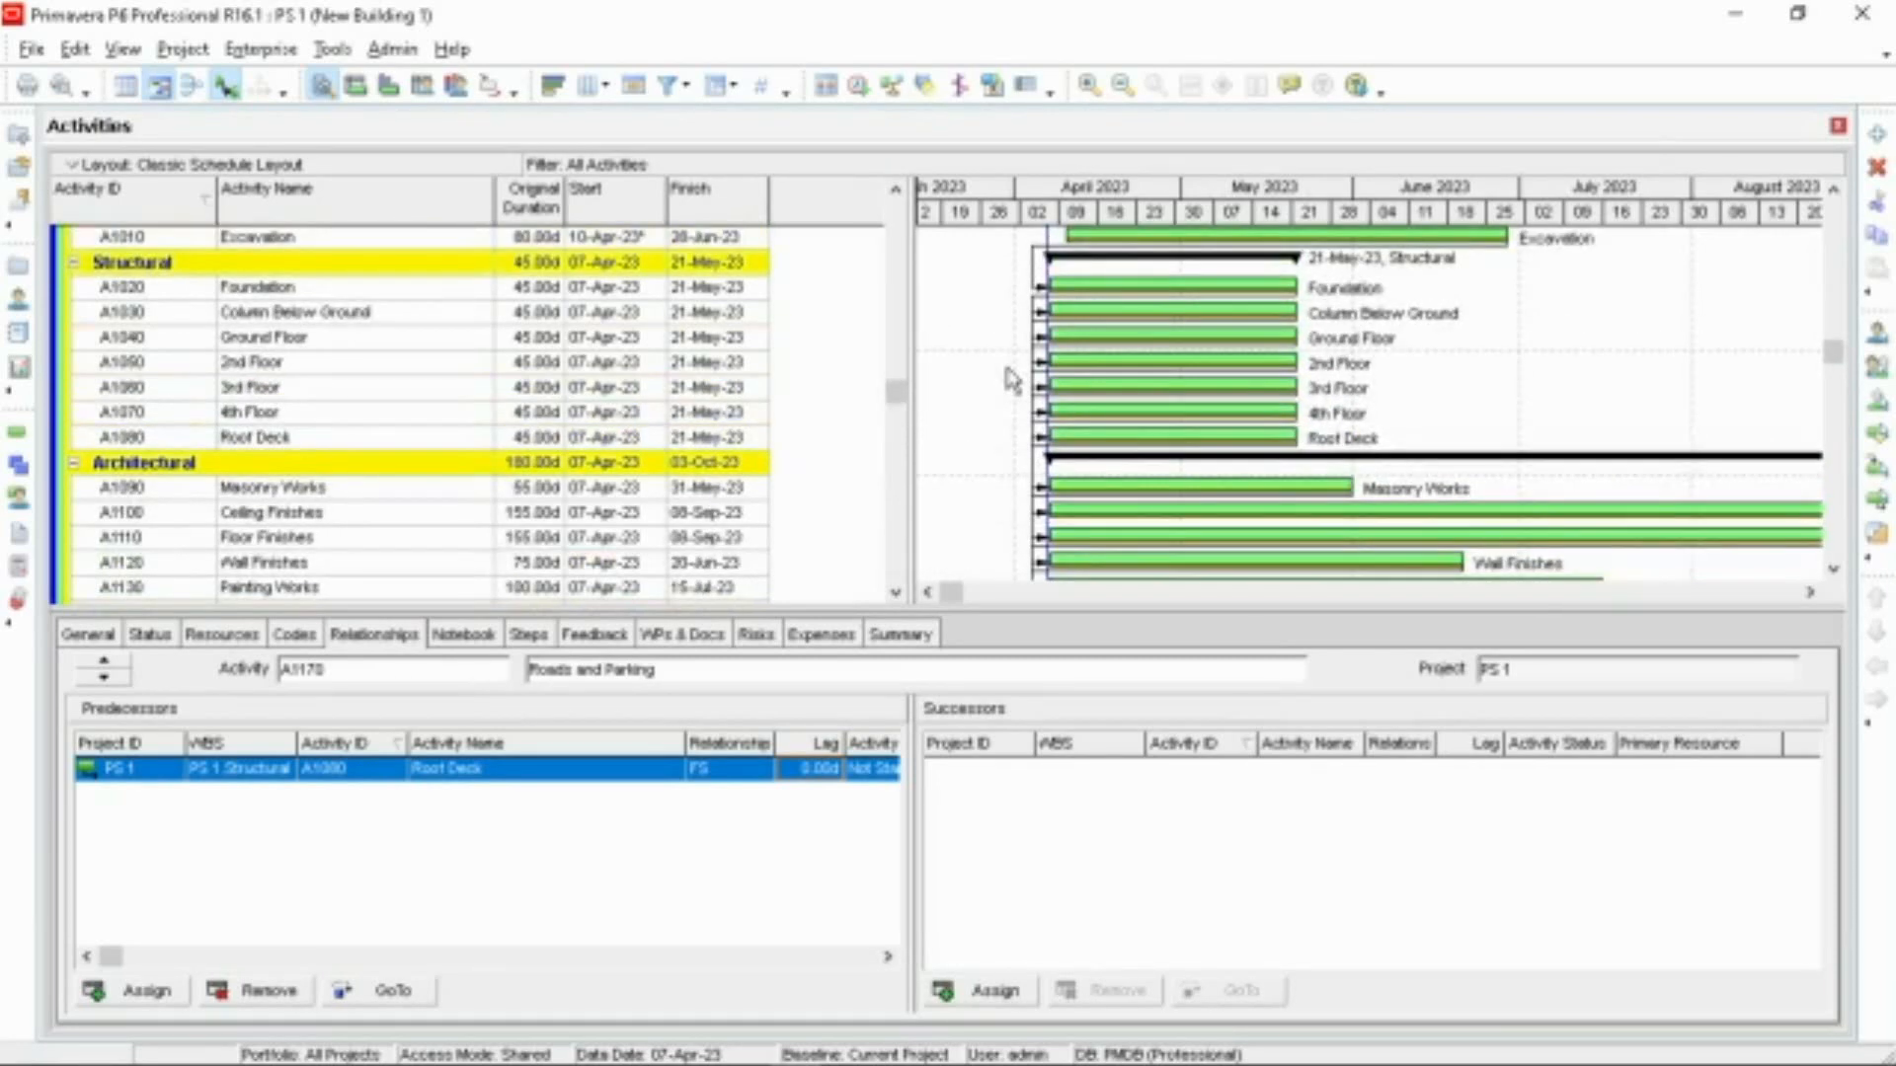
pyautogui.scroll(-3, 1013, 381)
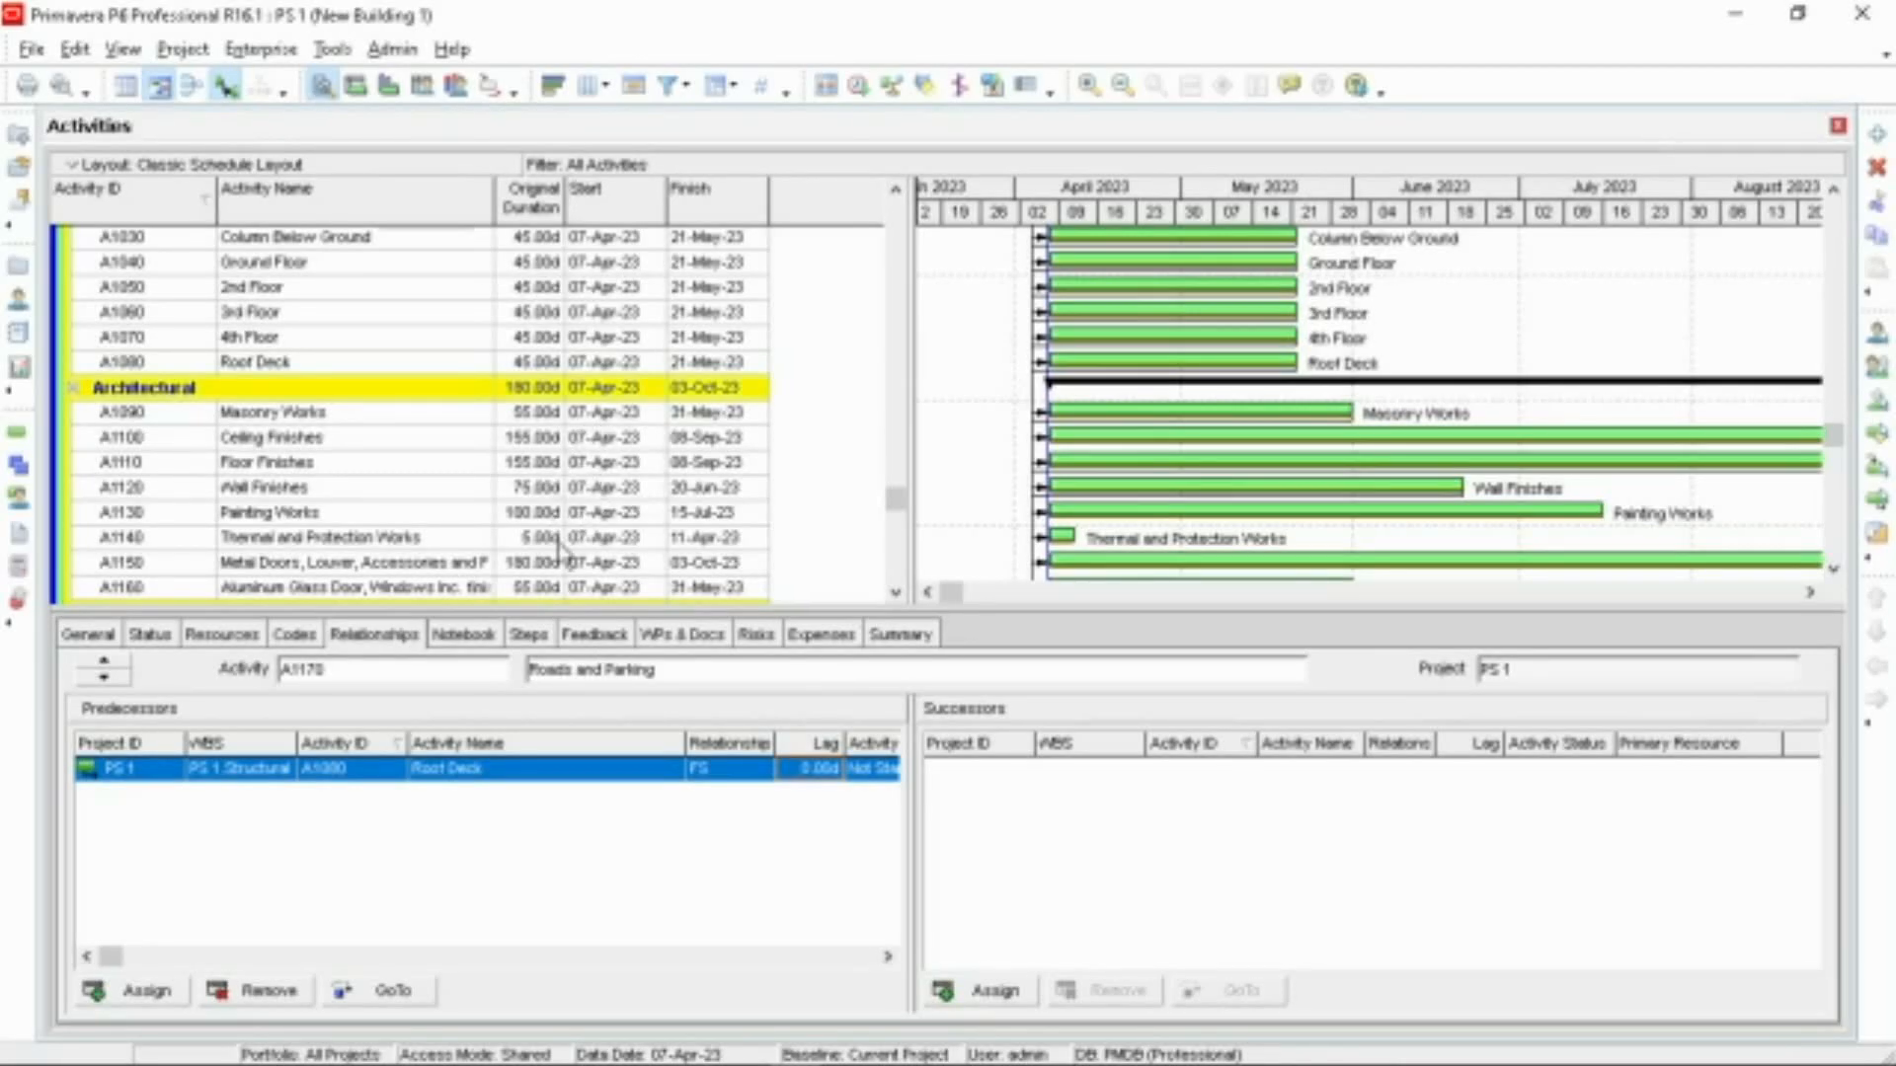
pyautogui.scroll(2, 585, 480)
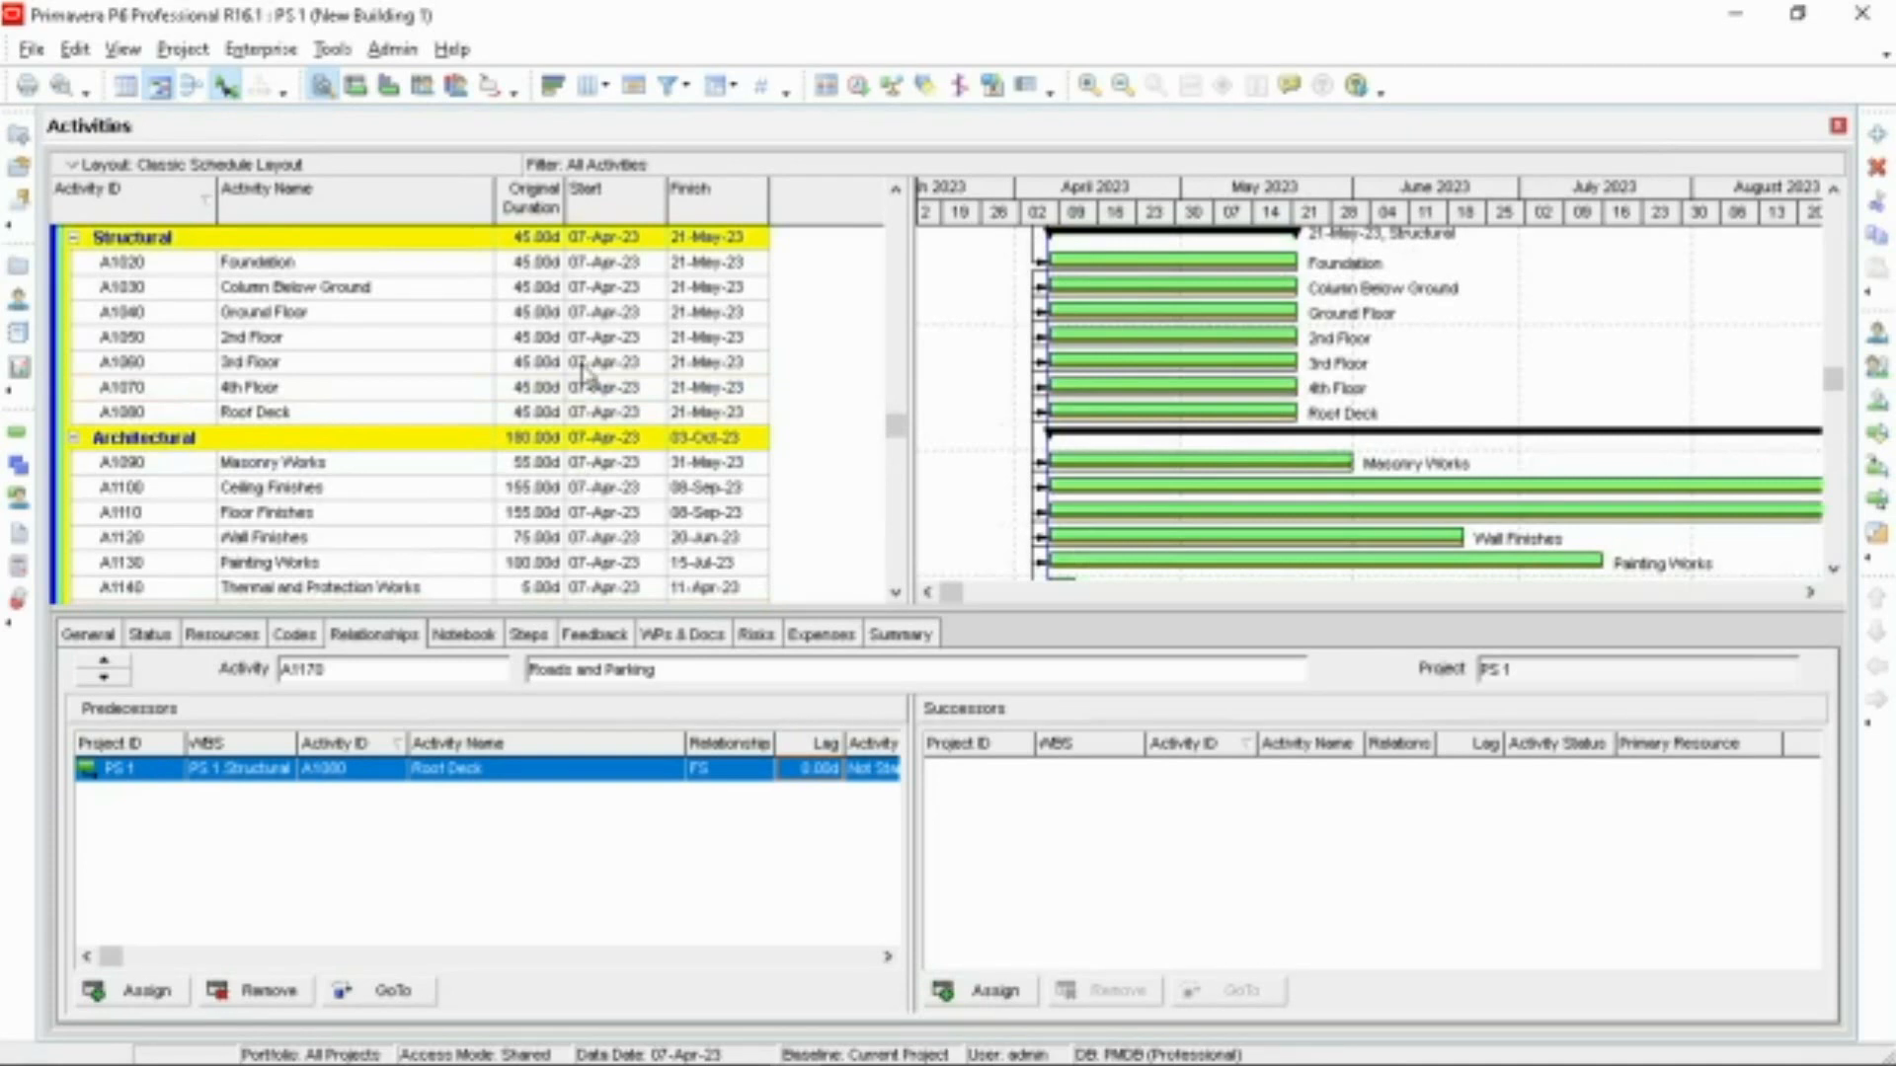
pyautogui.scroll(3, 585, 373)
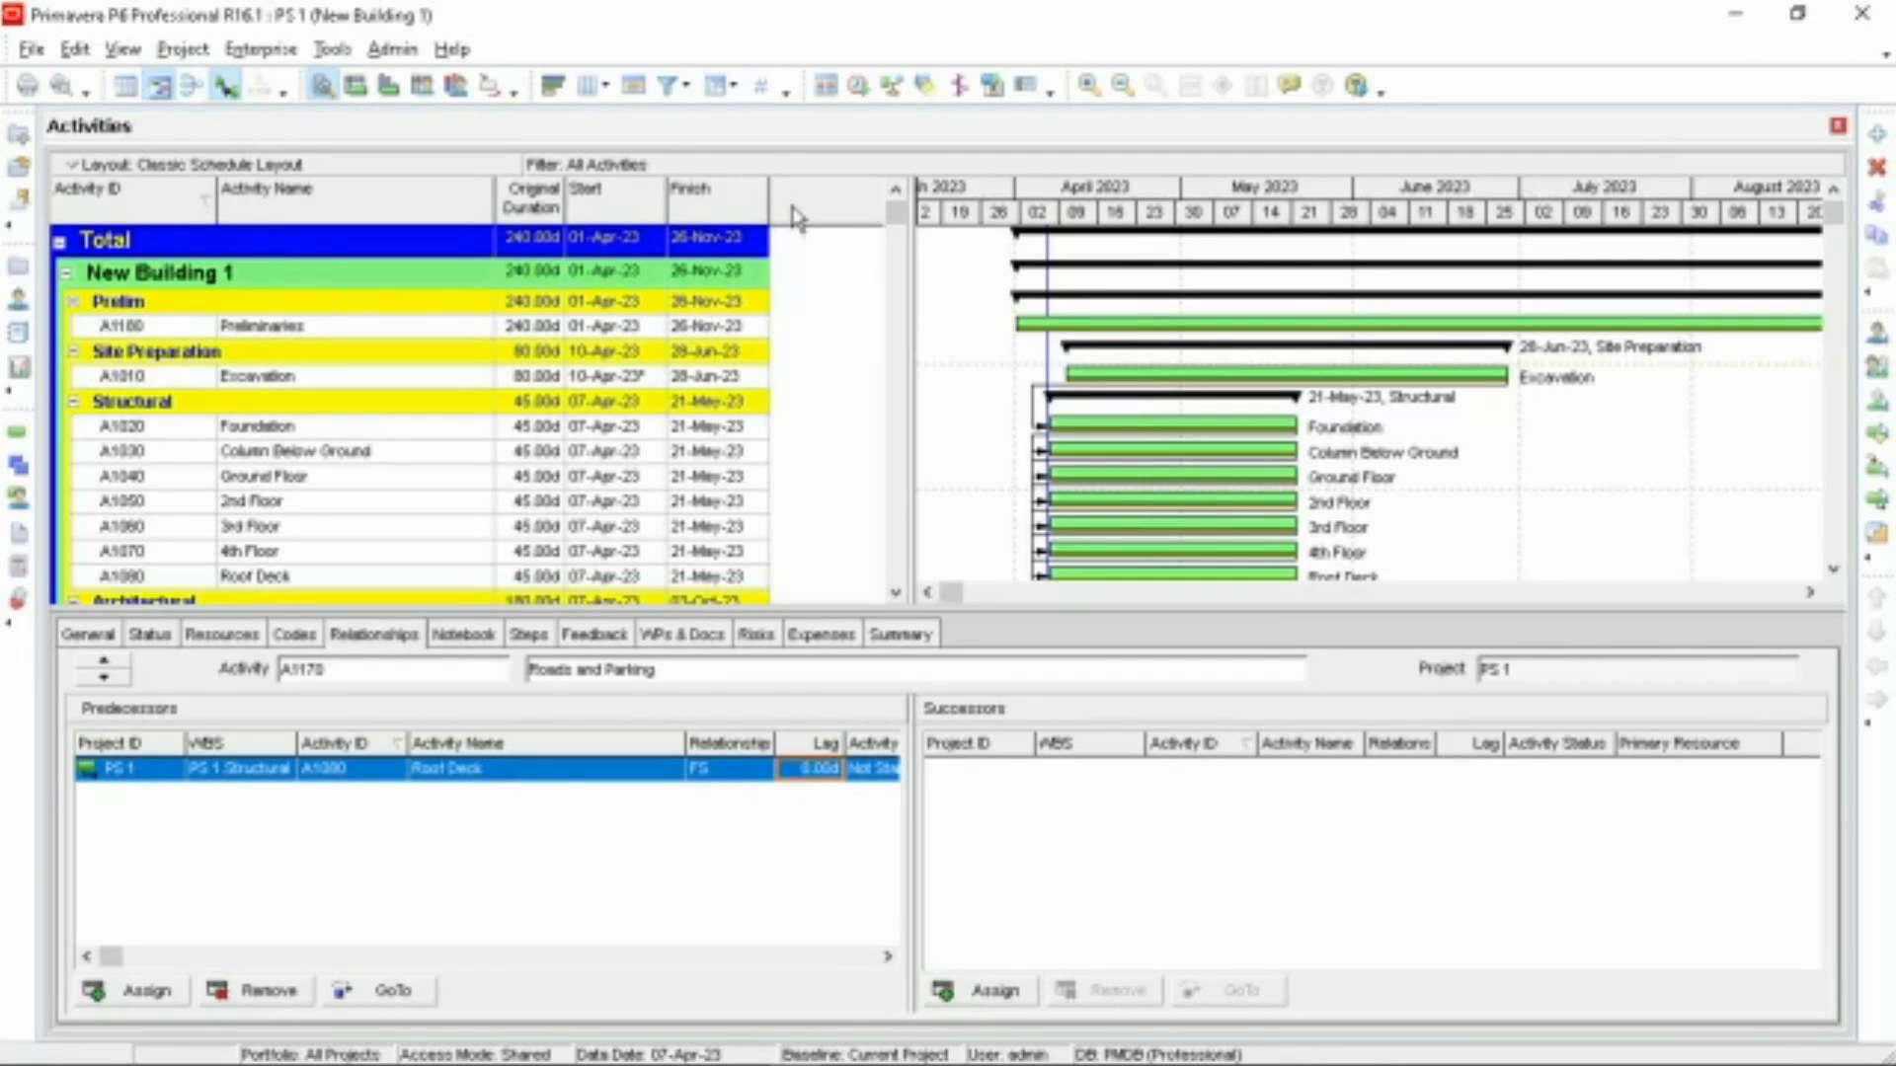
# Step: Add a Budgeted Total Cost column after Finish in the activity table and adjust the table and column widths to show it fully
pyautogui.click(605, 93)
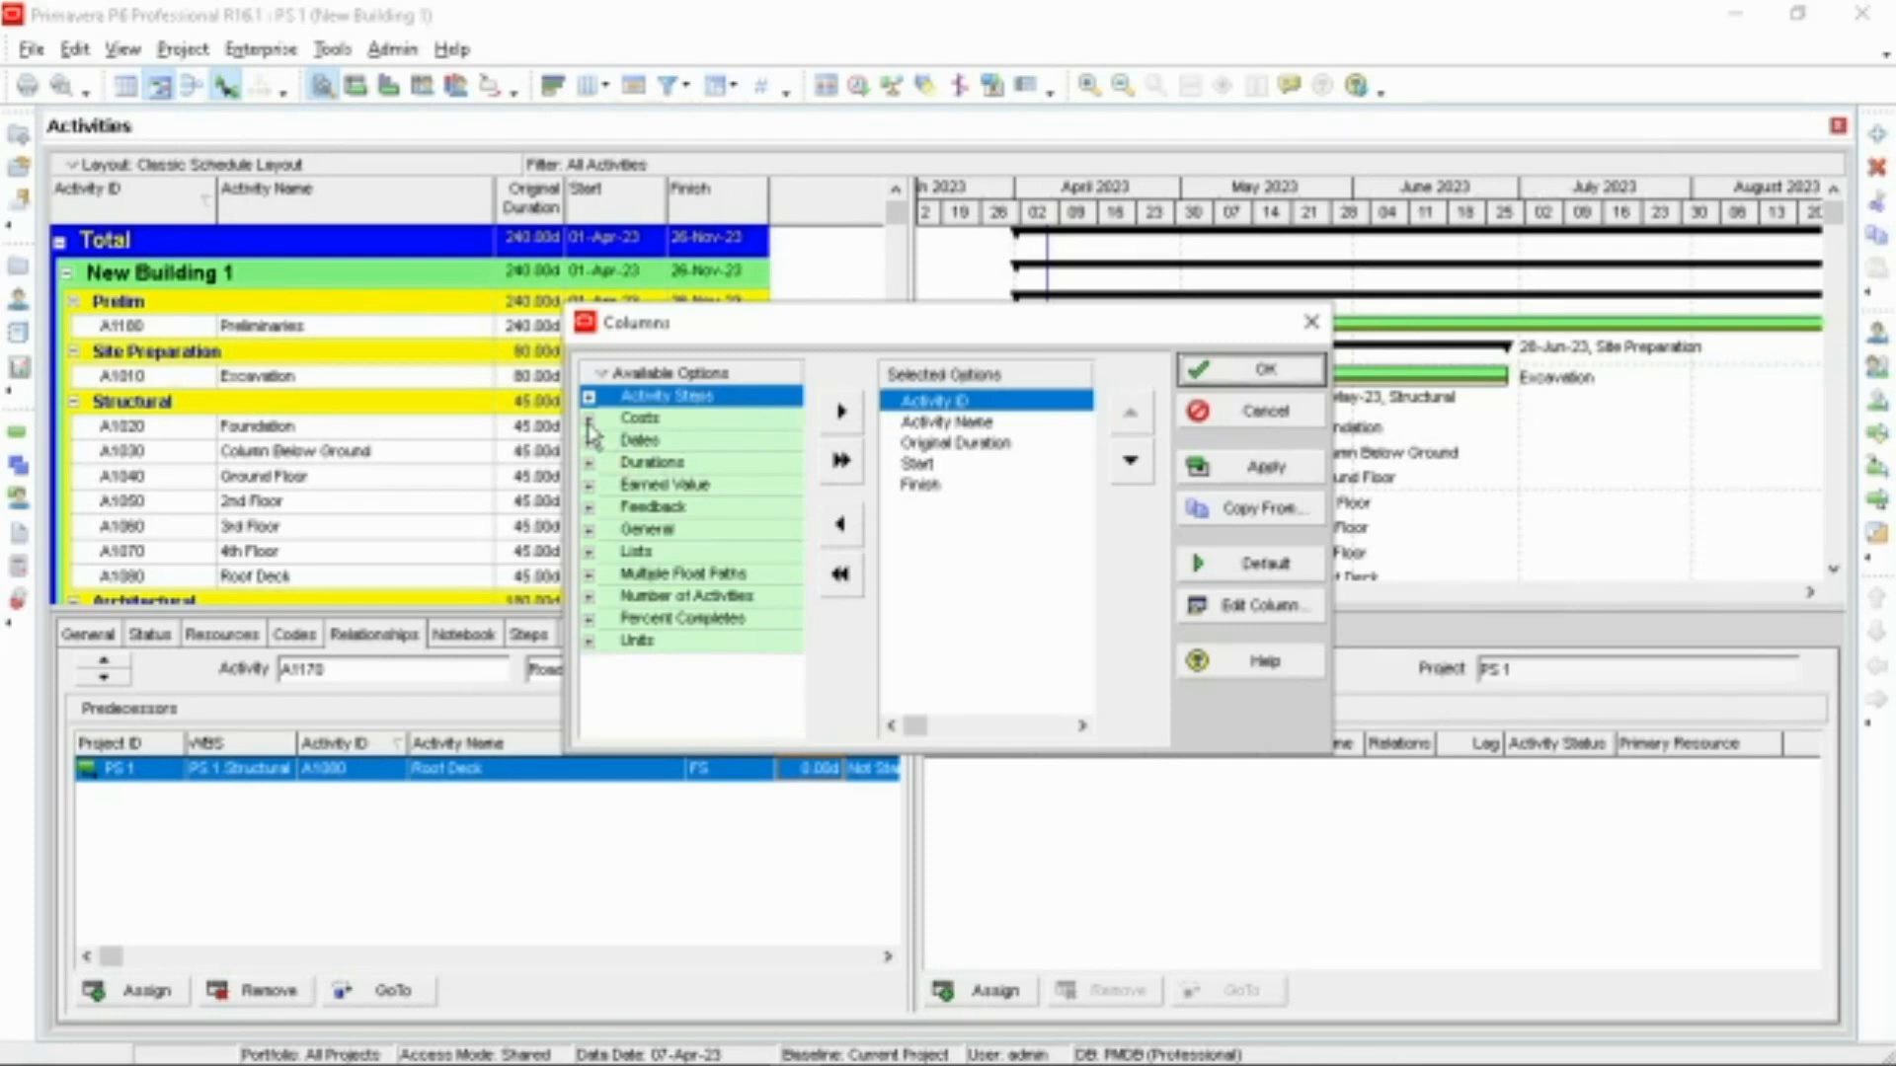
pyautogui.click(588, 419)
pyautogui.scroll(-5, 731, 657)
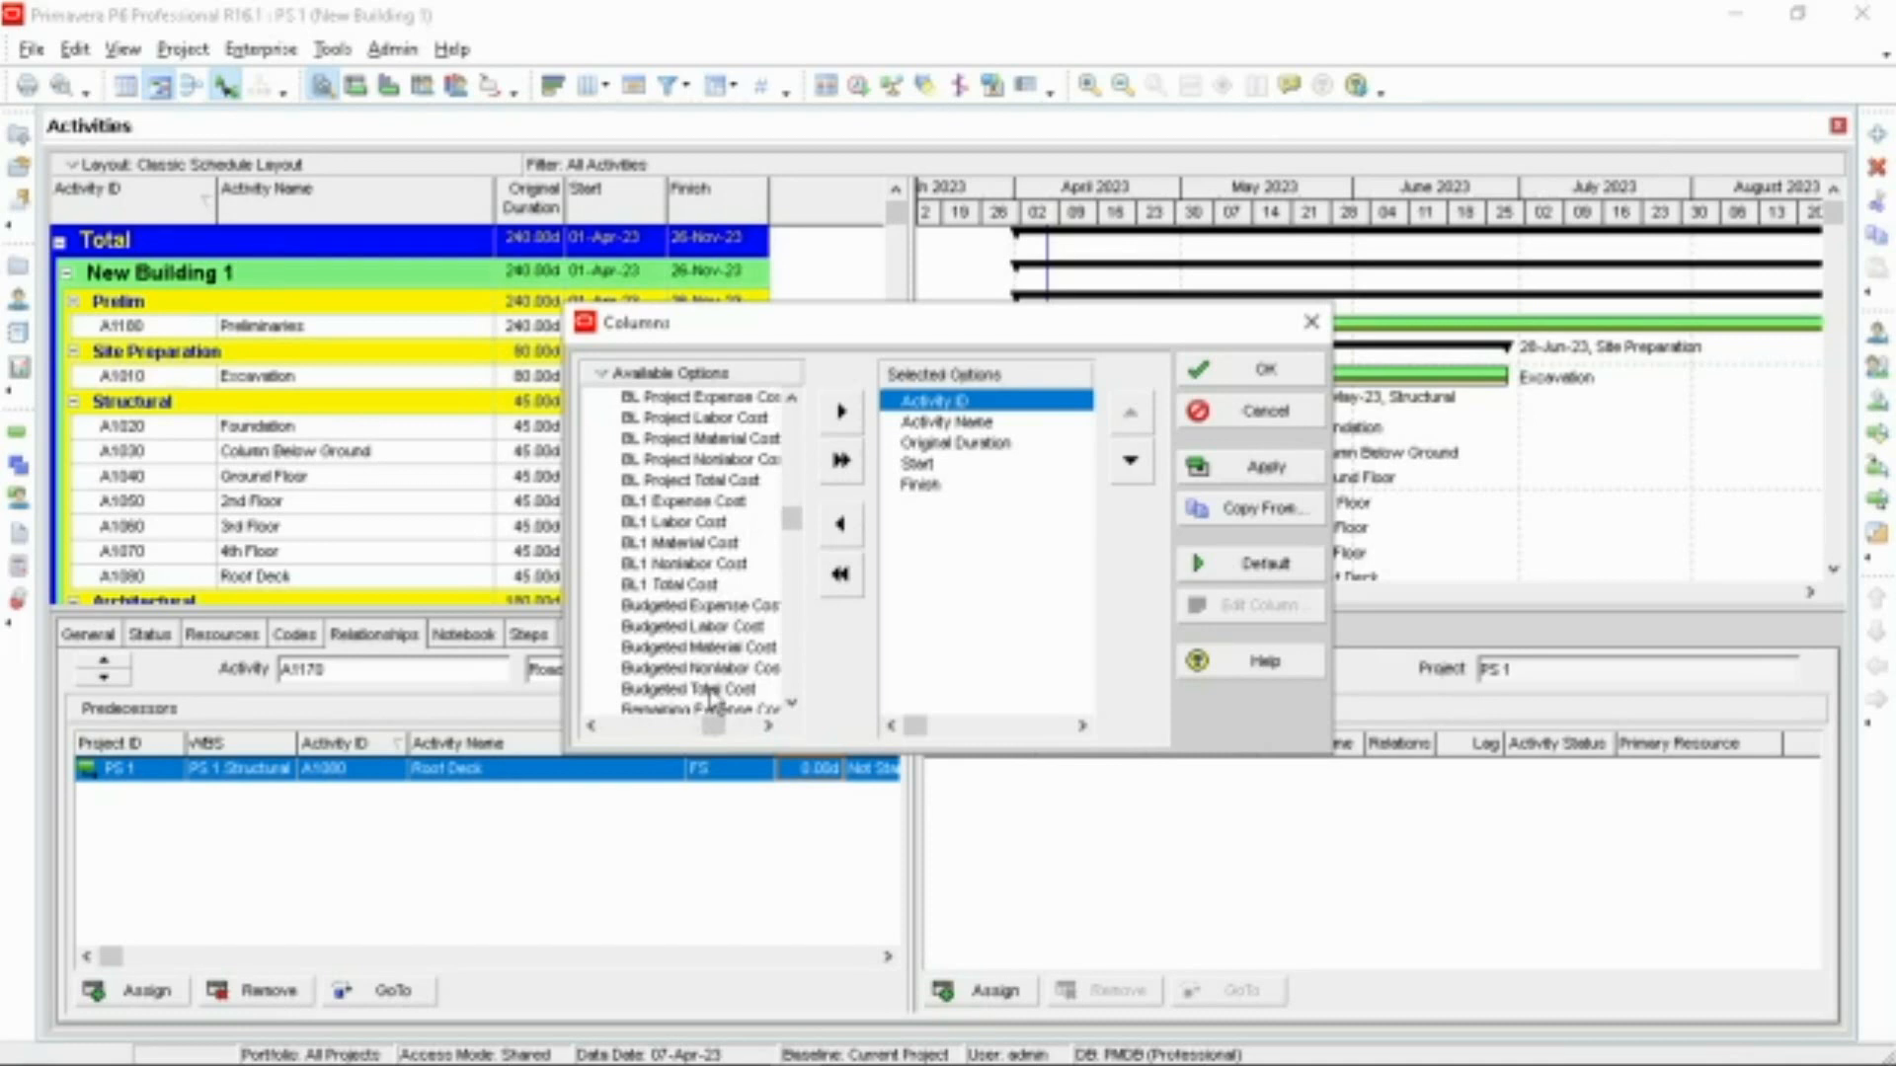
pyautogui.click(713, 689)
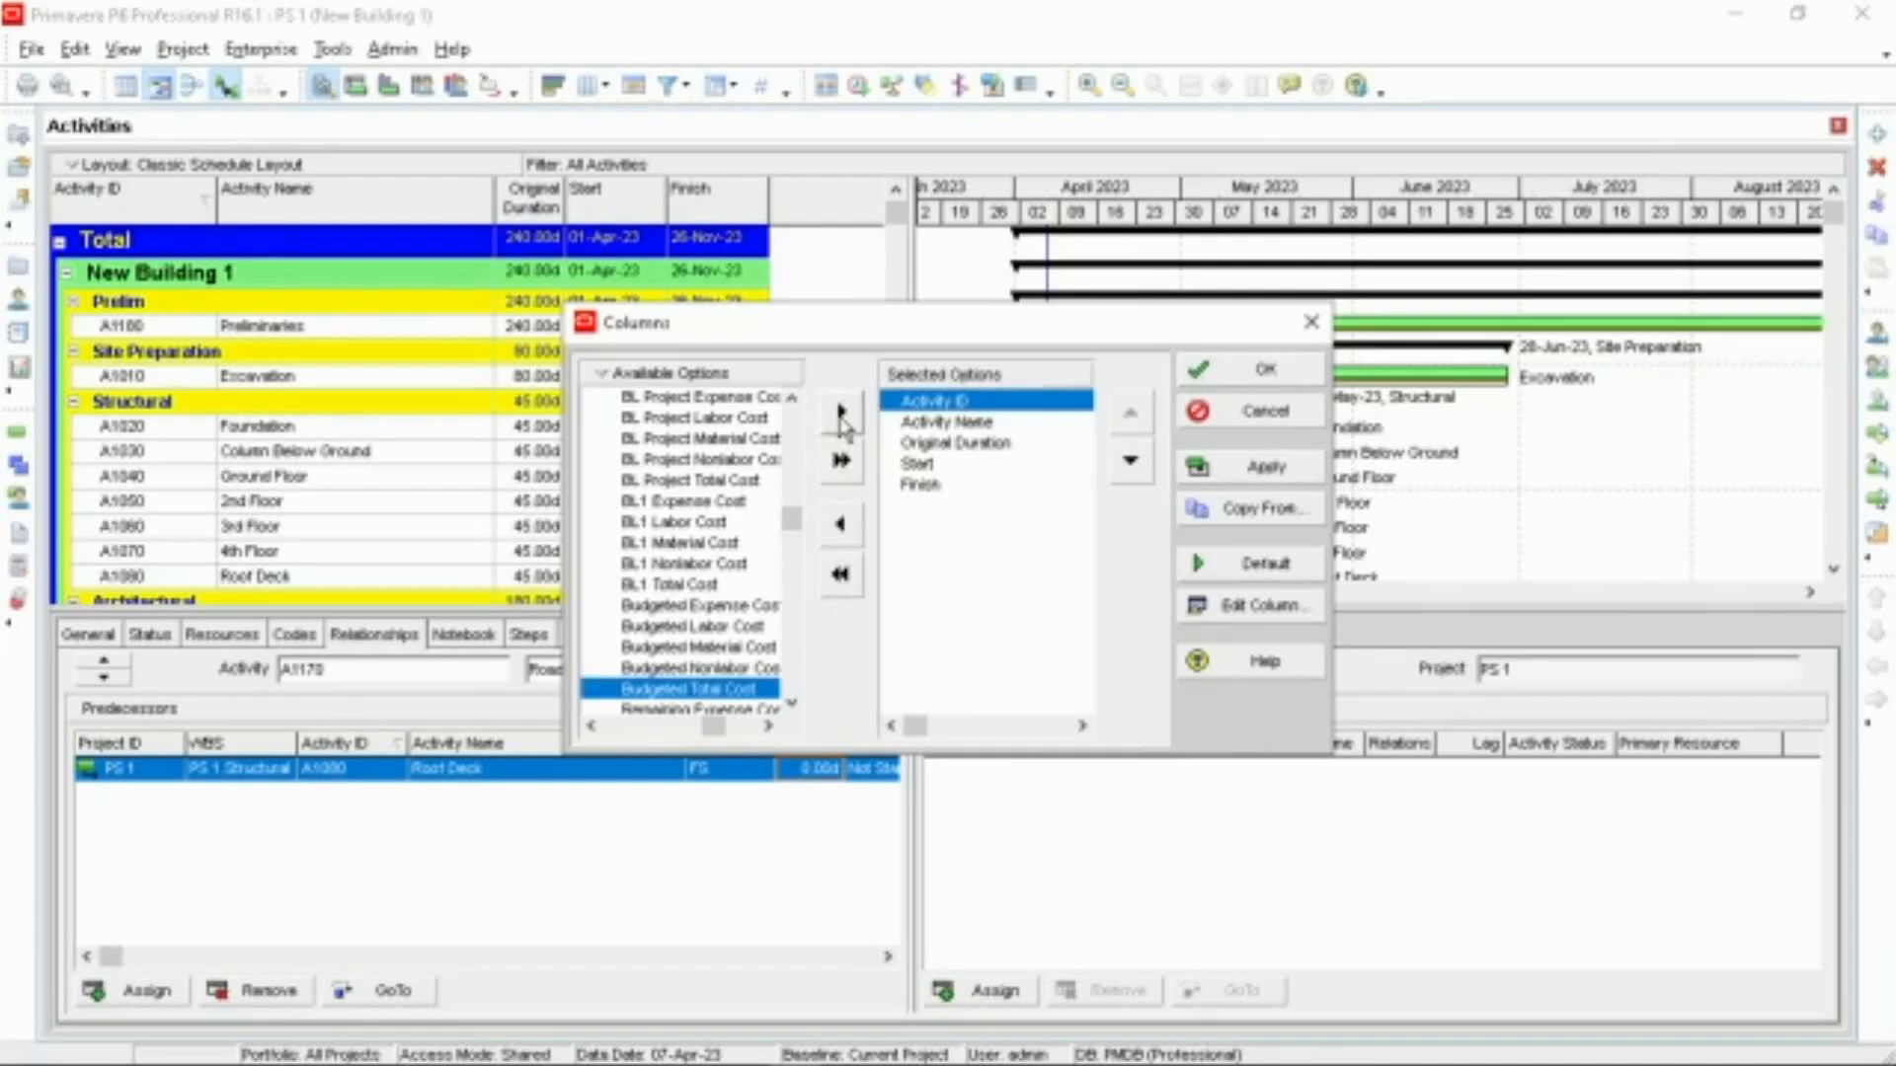
pyautogui.click(841, 415)
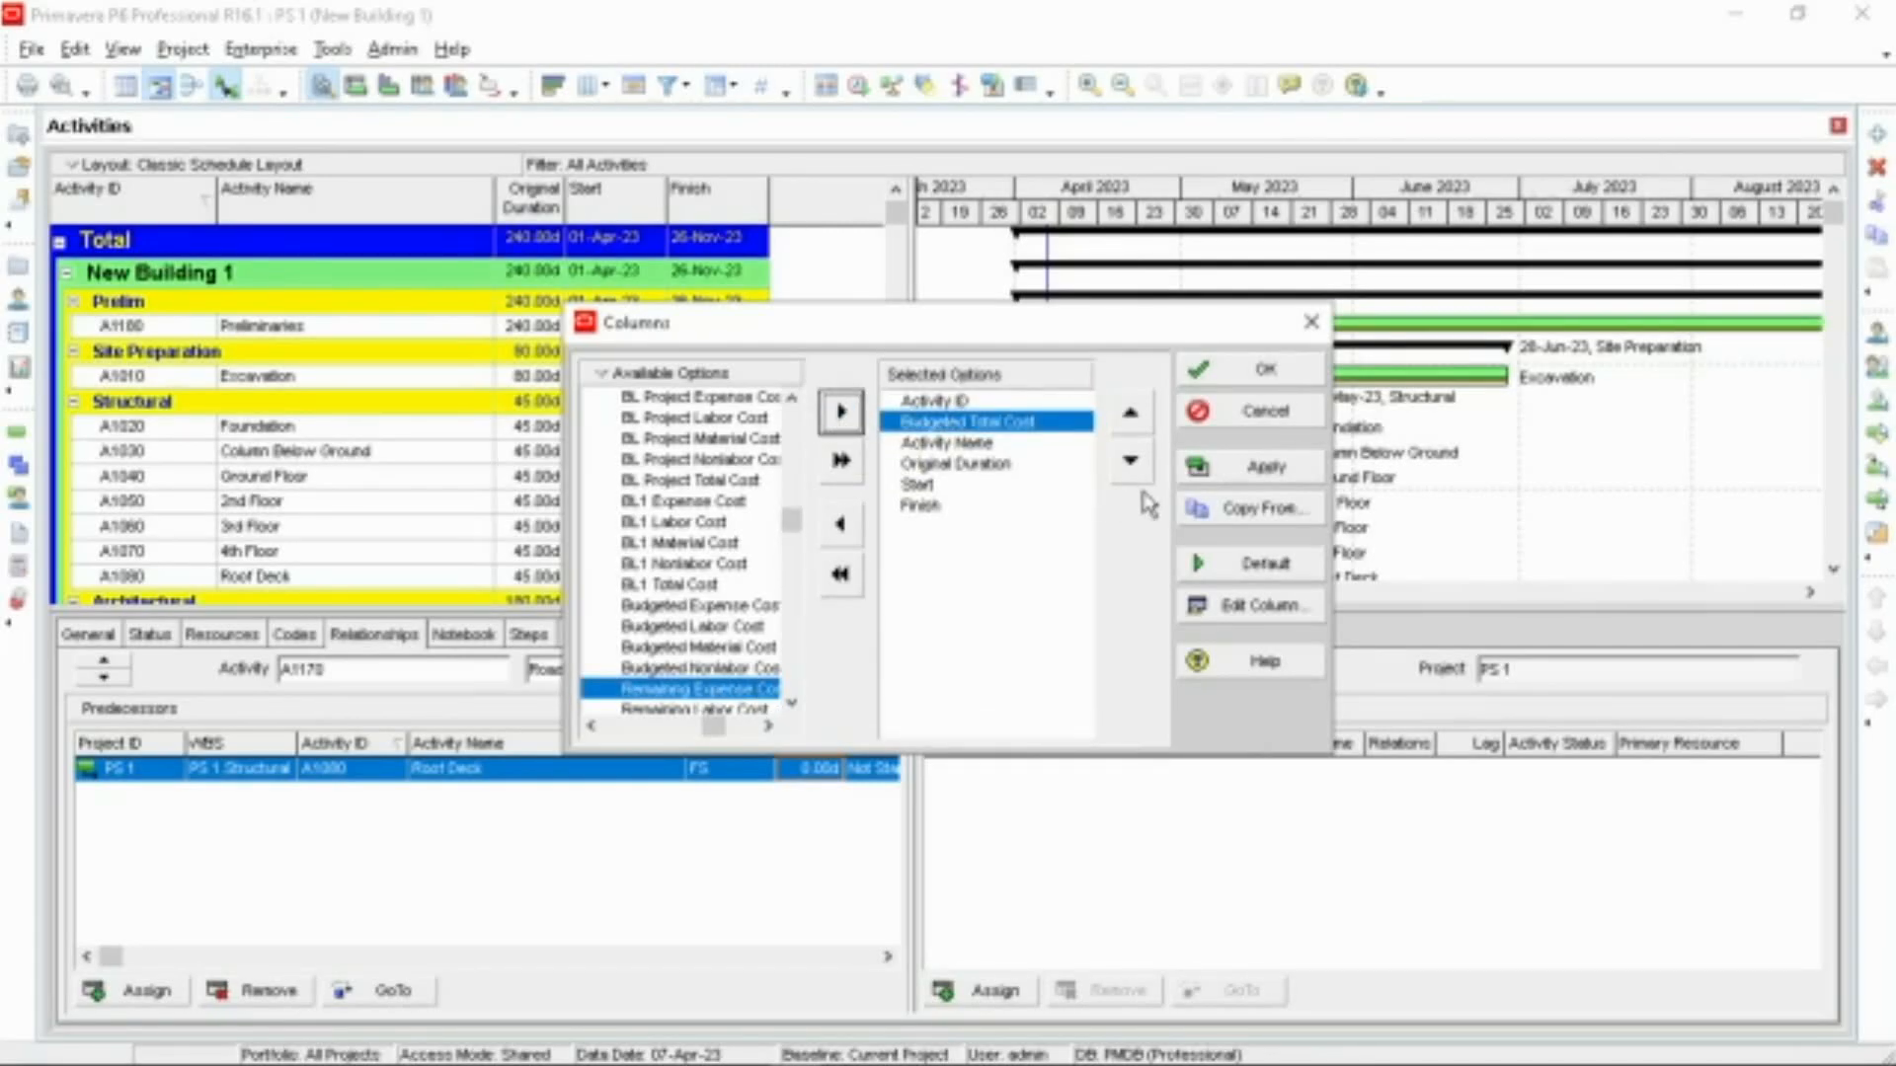
pyautogui.click(1131, 460)
pyautogui.click(1131, 460)
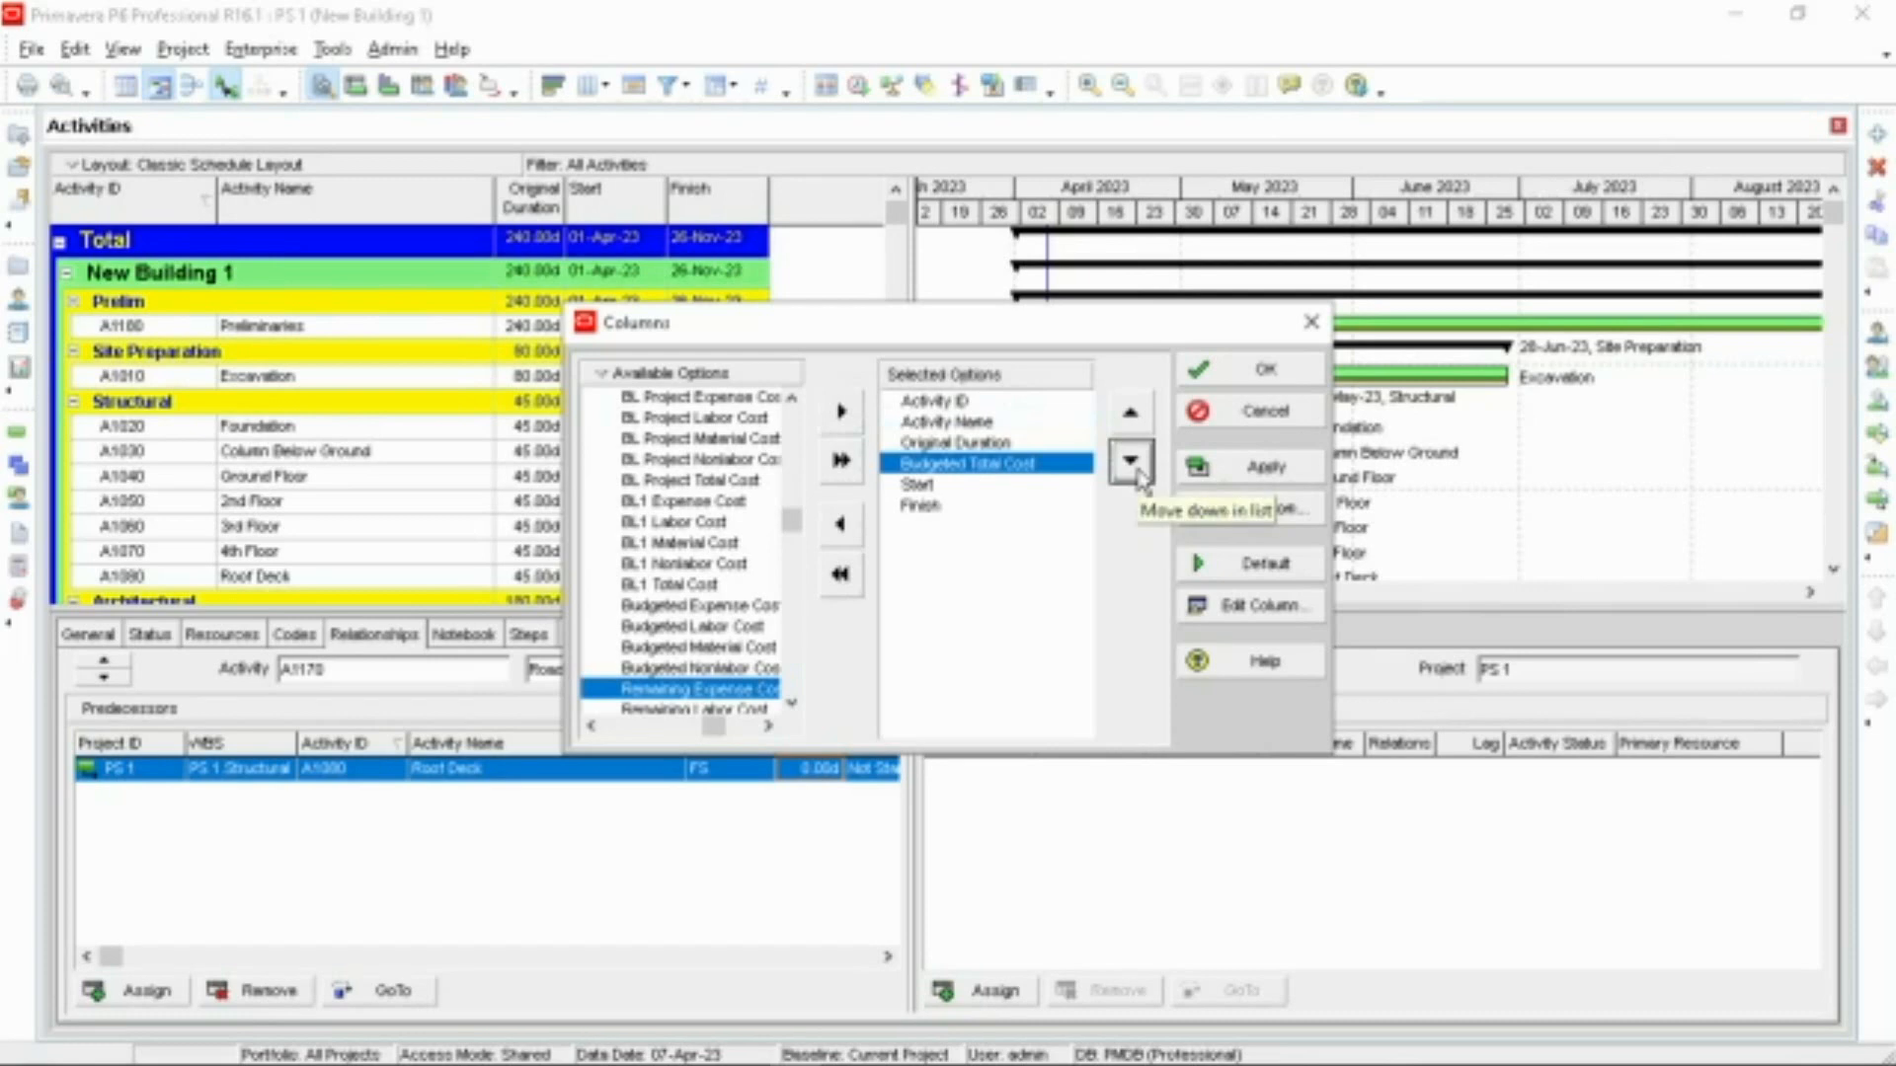
pyautogui.click(1139, 474)
pyautogui.click(1138, 474)
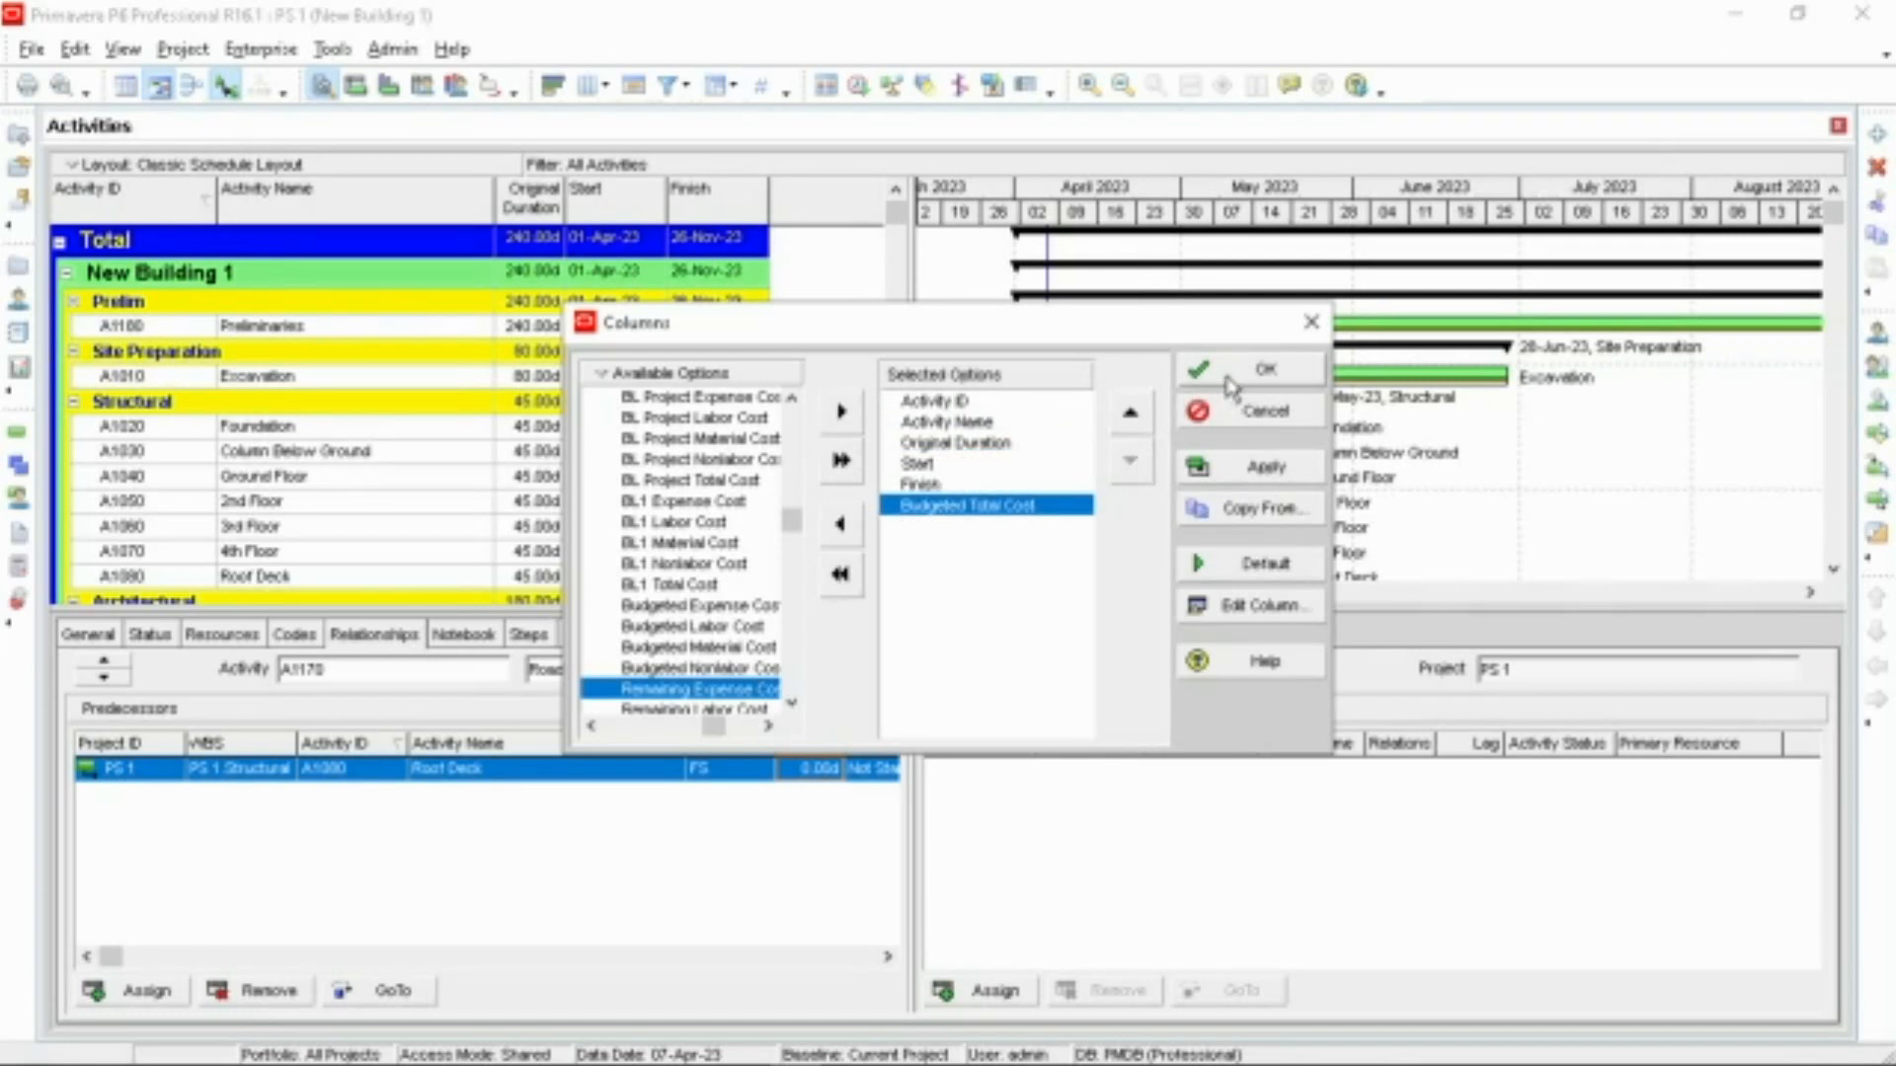
pyautogui.click(1229, 380)
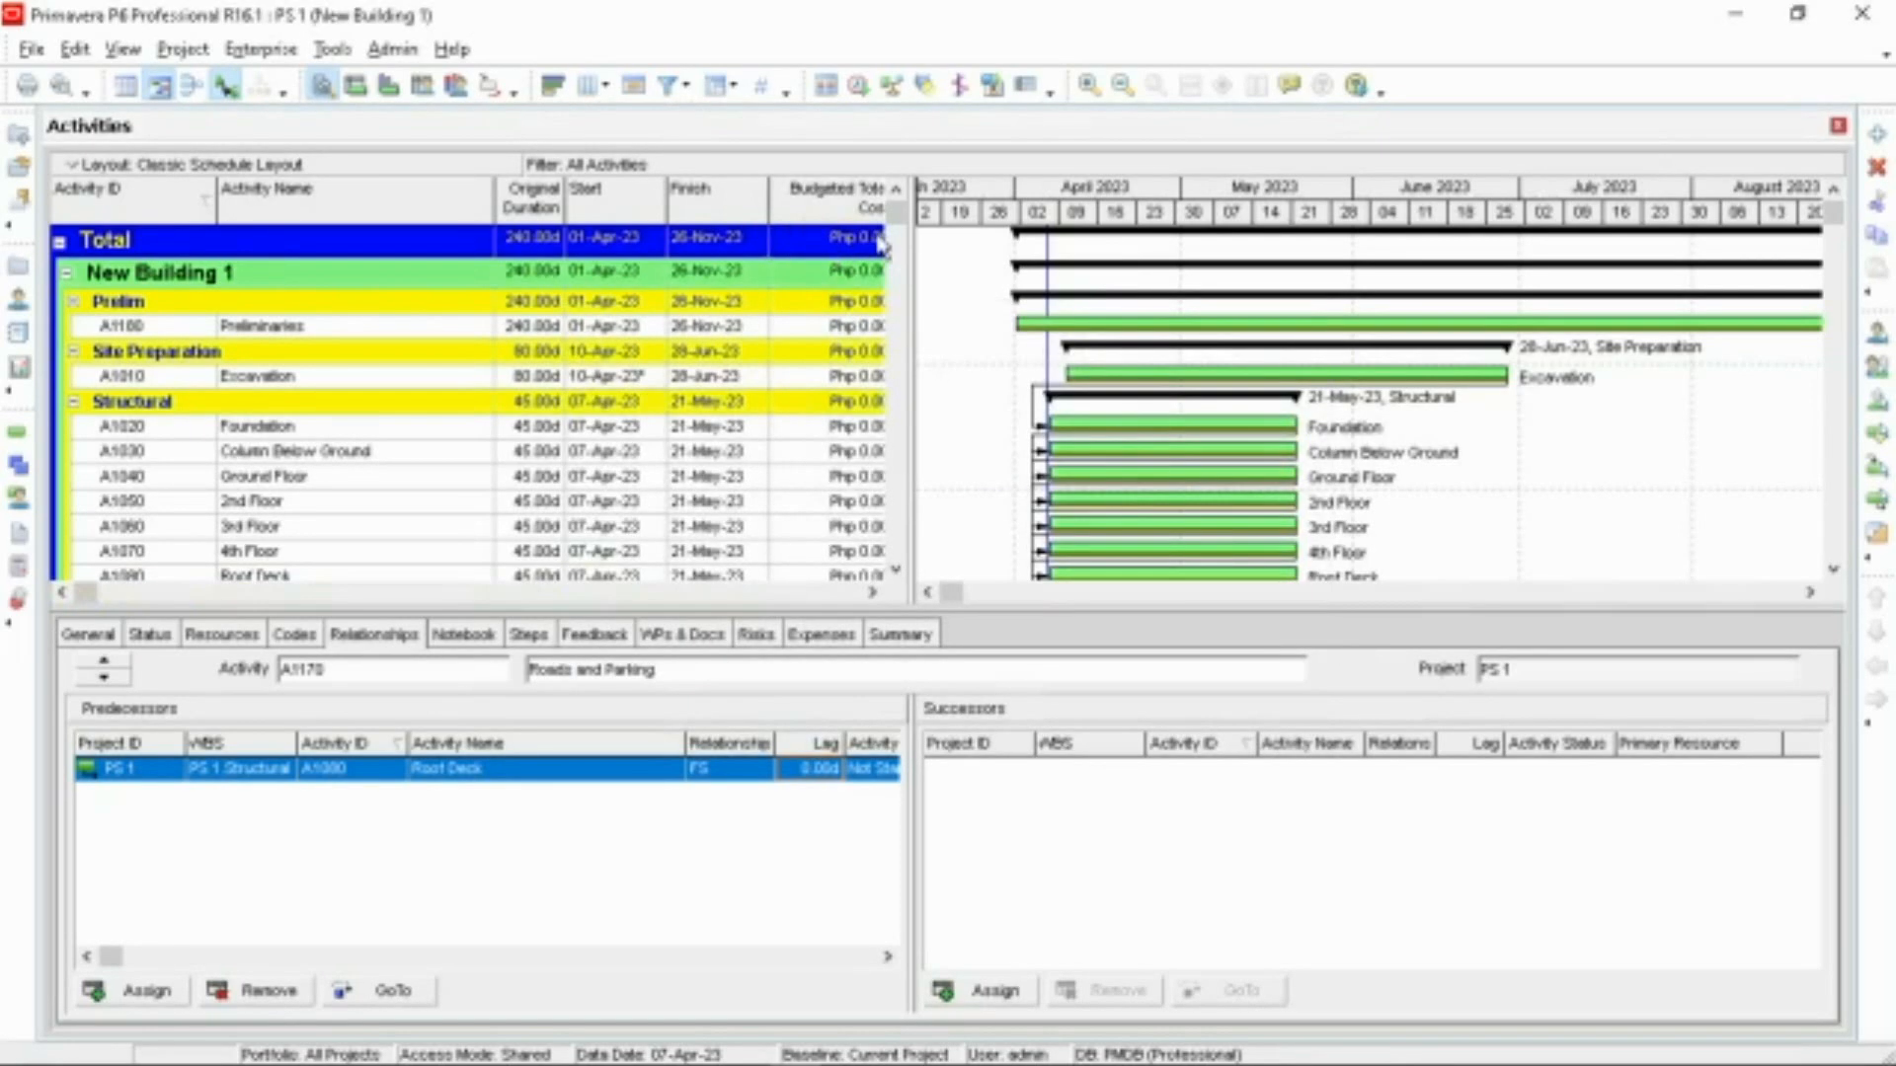
pyautogui.moveTo(907, 223); pyautogui.dragTo(953, 222)
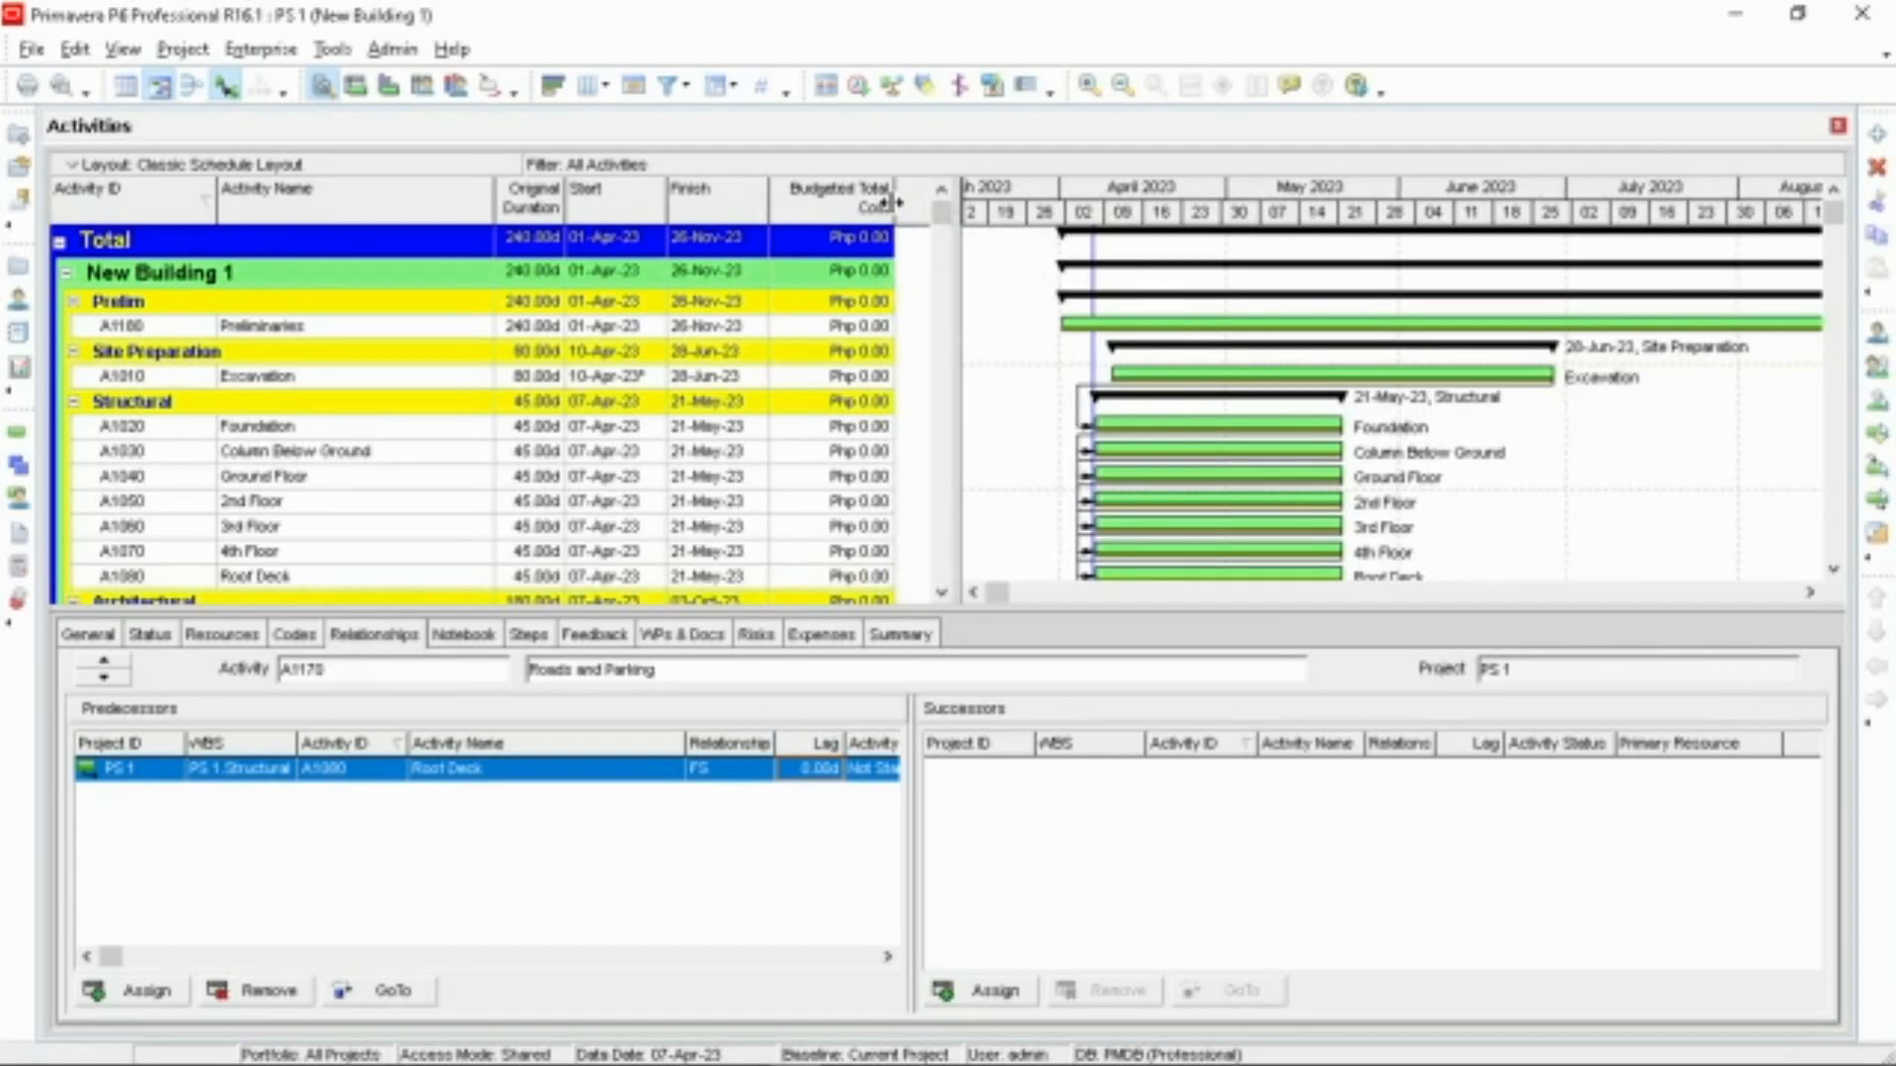
pyautogui.moveTo(894, 207); pyautogui.dragTo(871, 204)
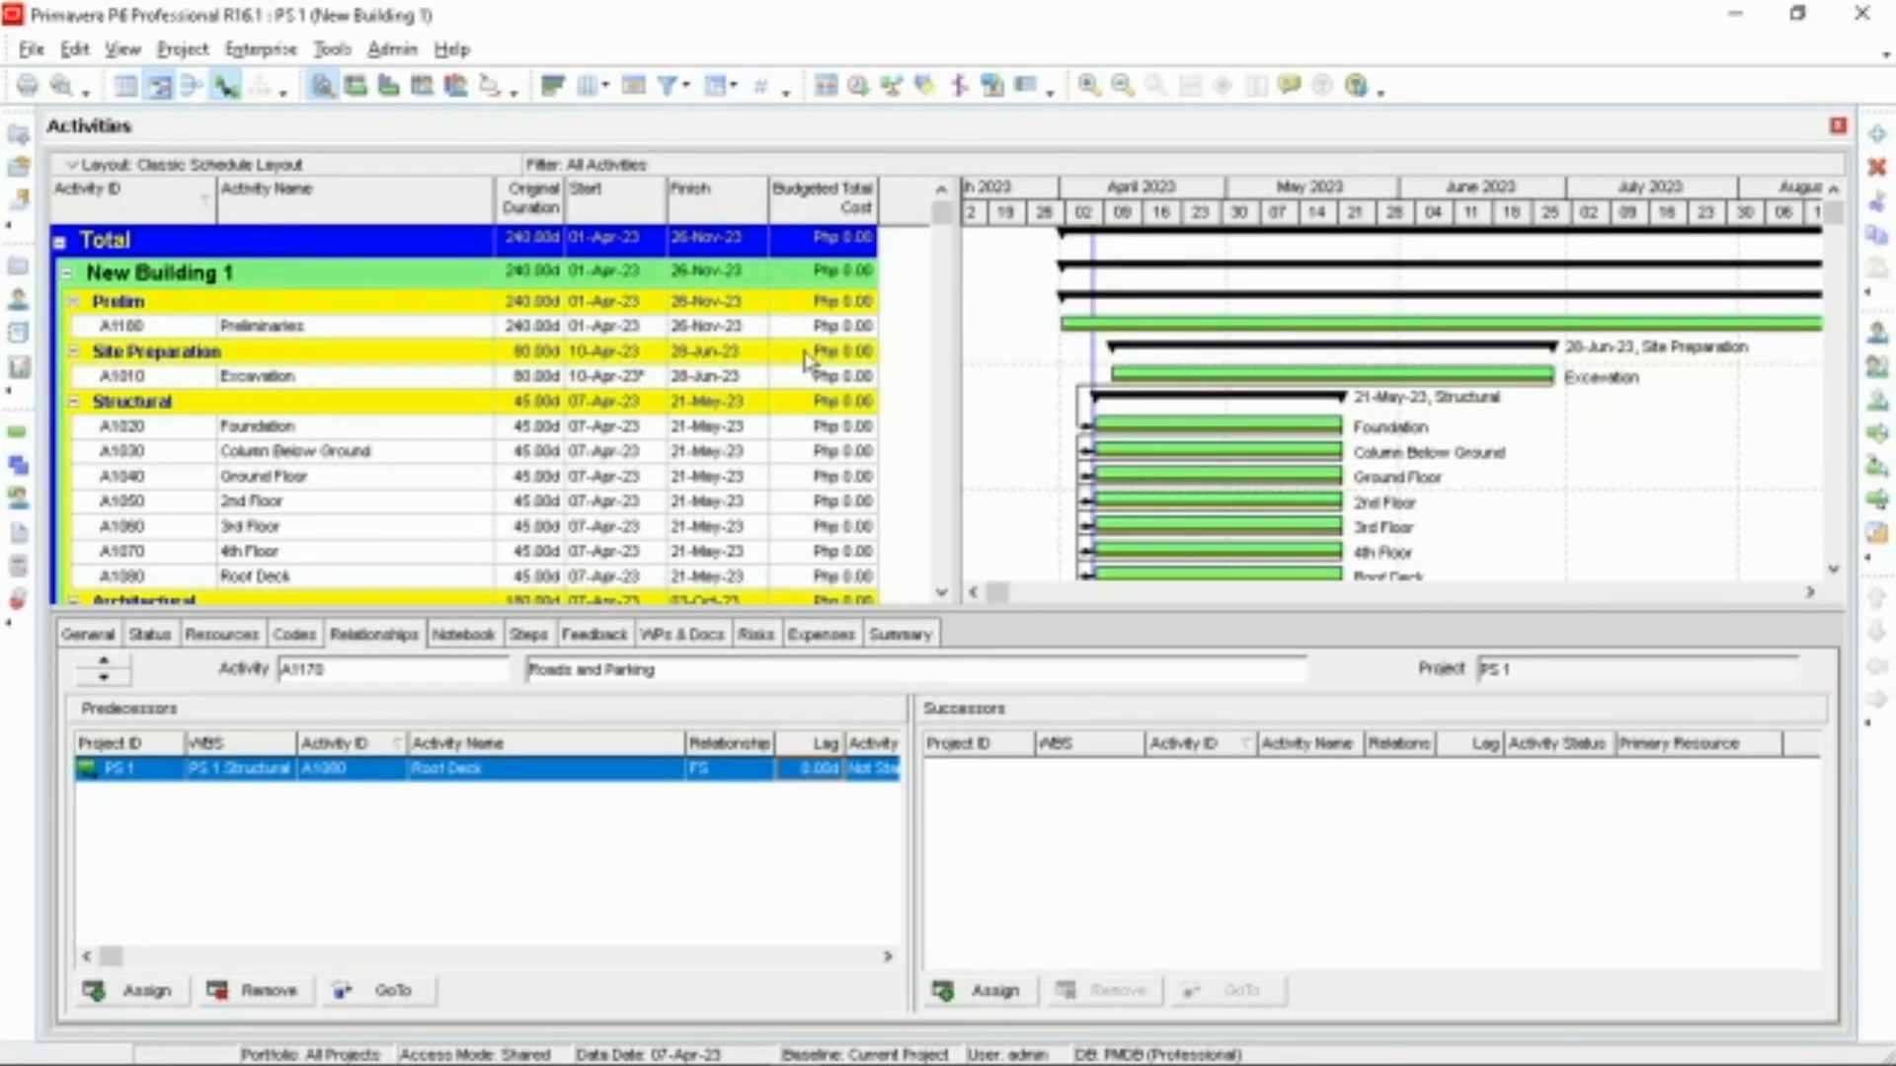
# Step: Assign the Mobilization, Building Permits, Temfacil and Demobilization resources to the Preliminaries activity and widen the Budgeted Total Cost column
pyautogui.click(370, 330)
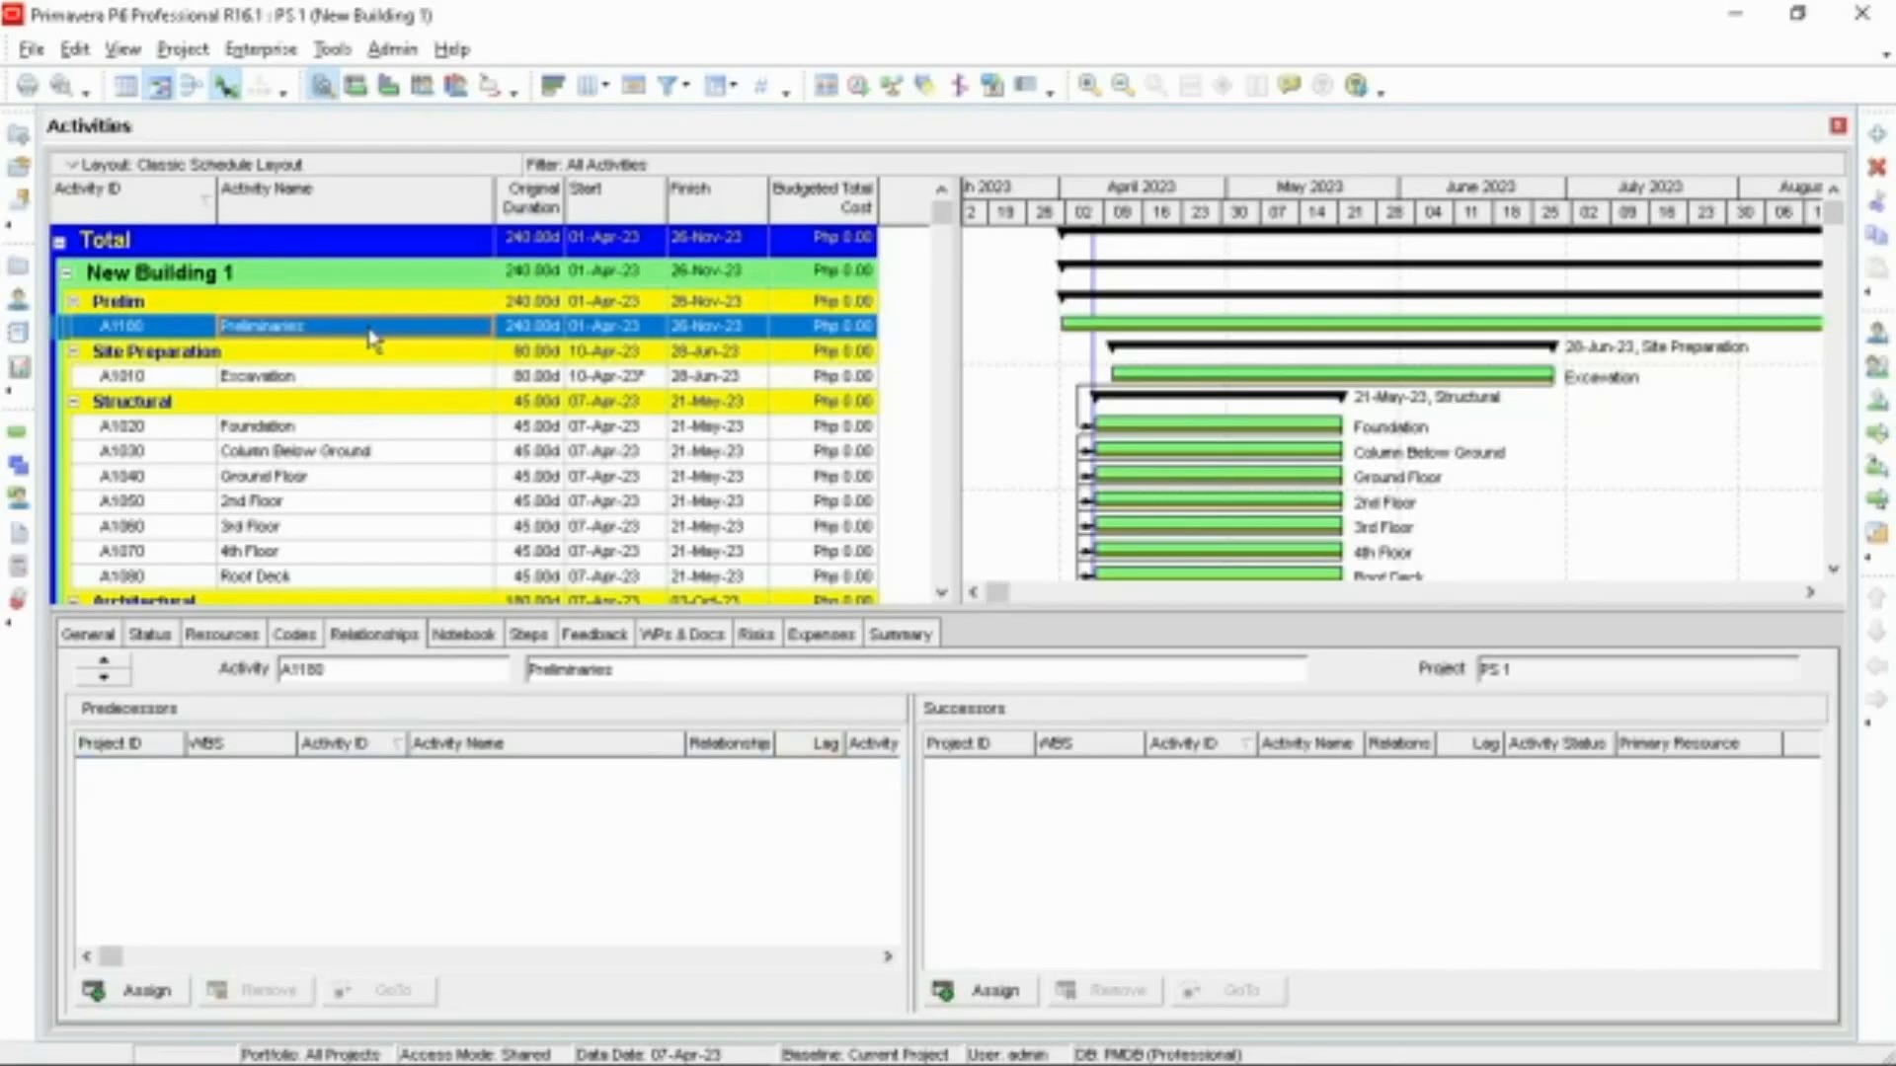
pyautogui.click(222, 635)
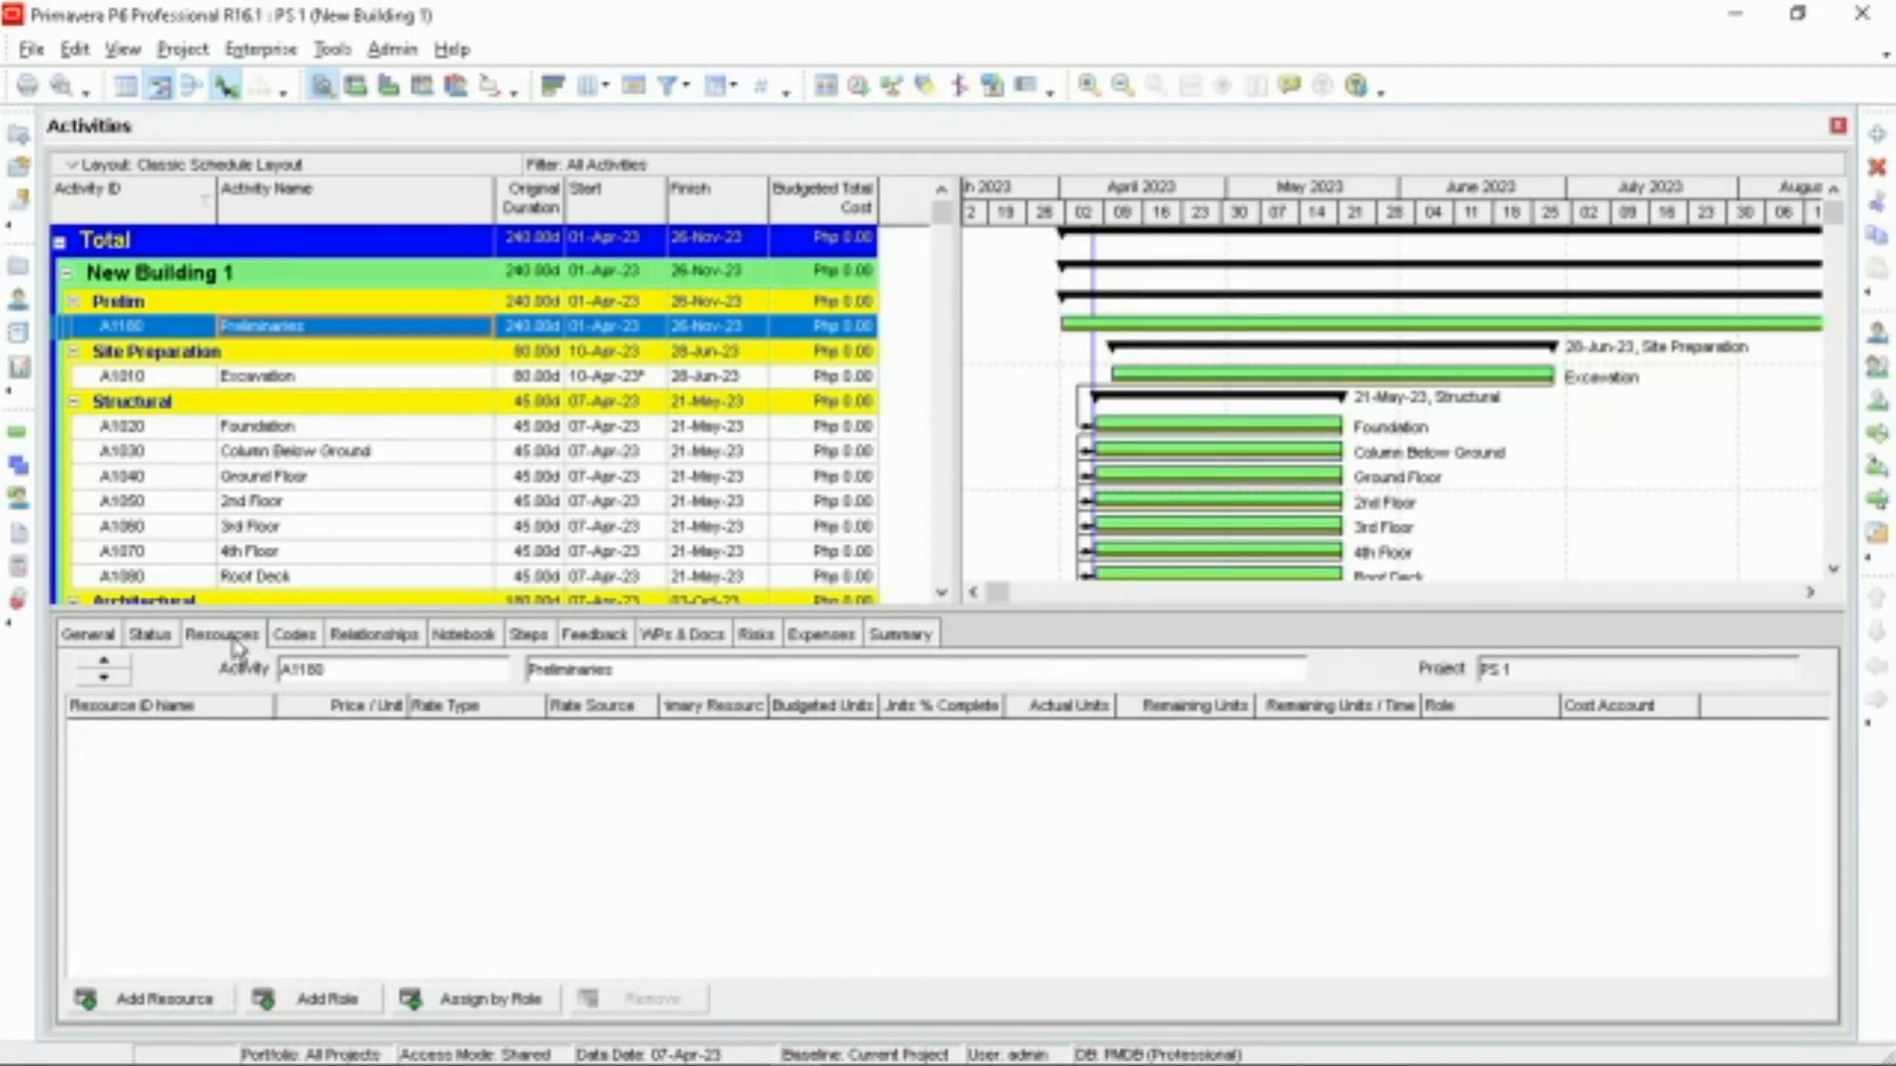
pyautogui.click(168, 1001)
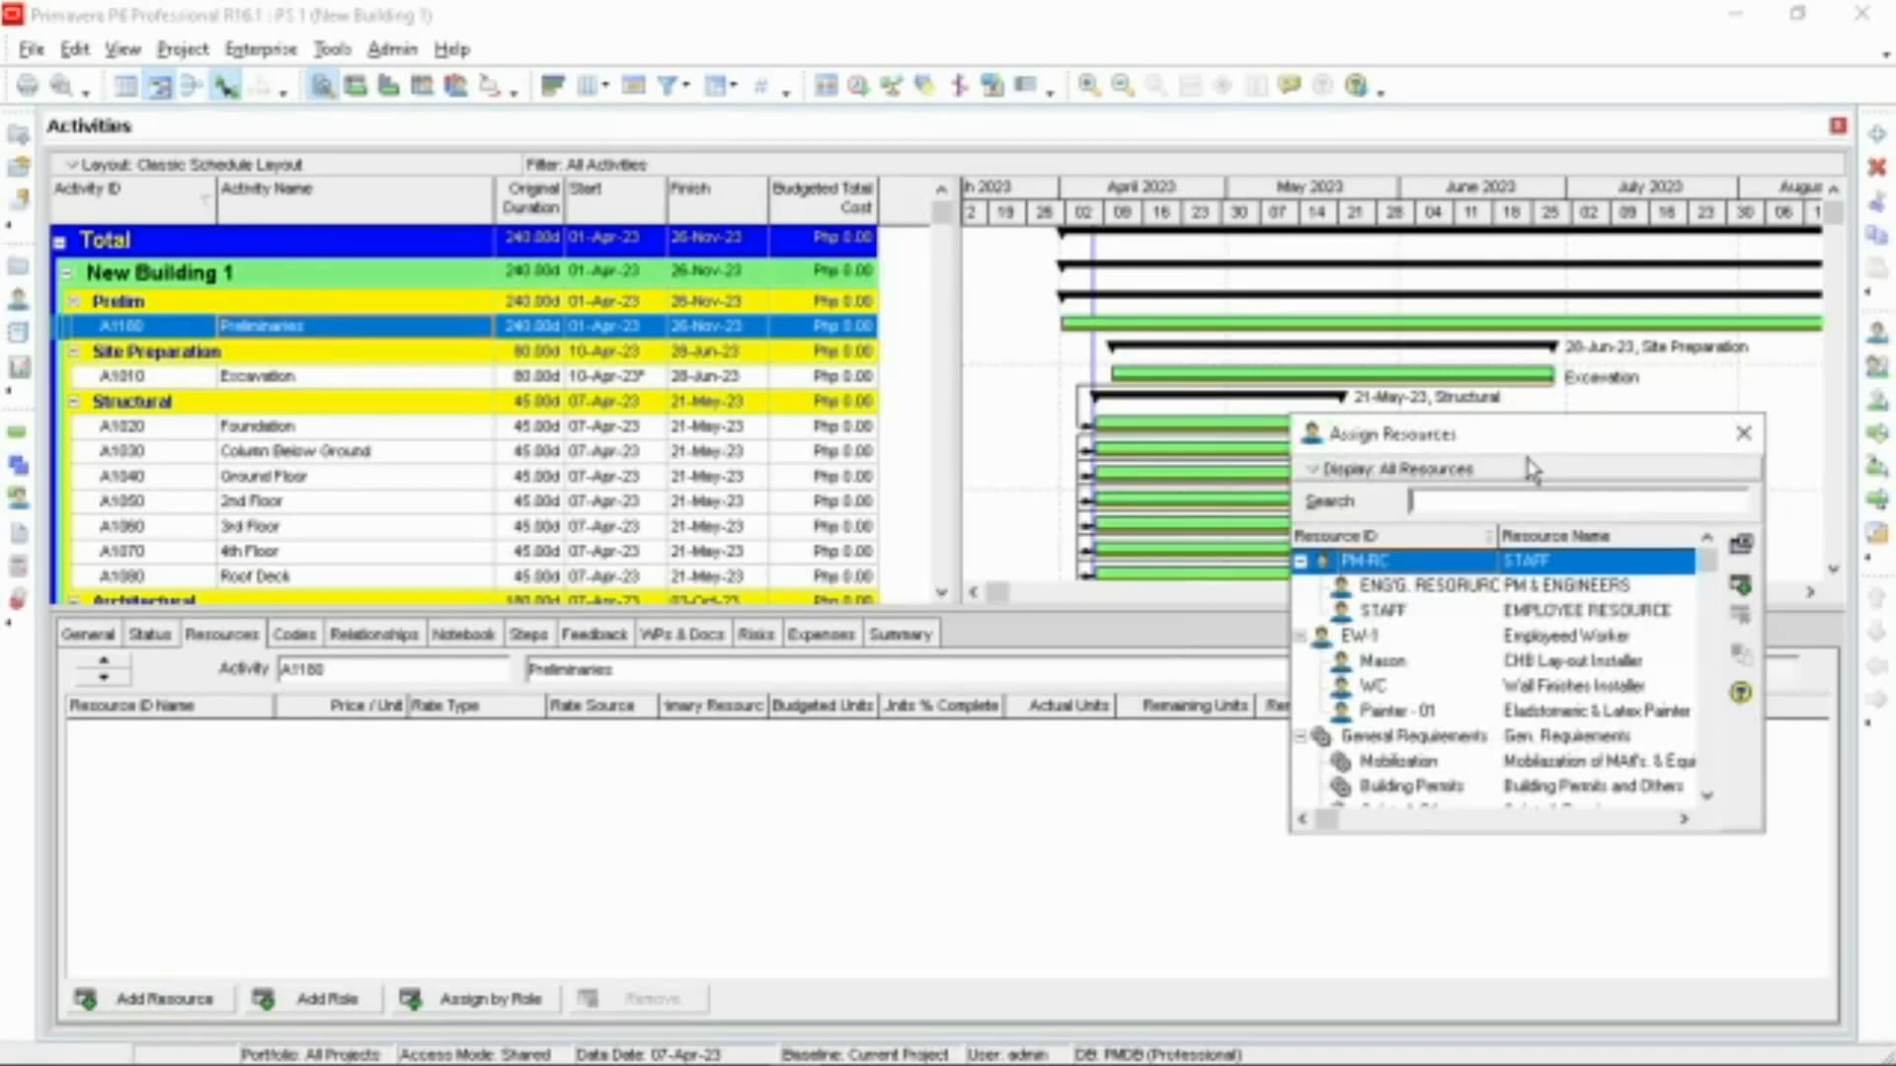
pyautogui.moveTo(1535, 434); pyautogui.dragTo(1354, 327)
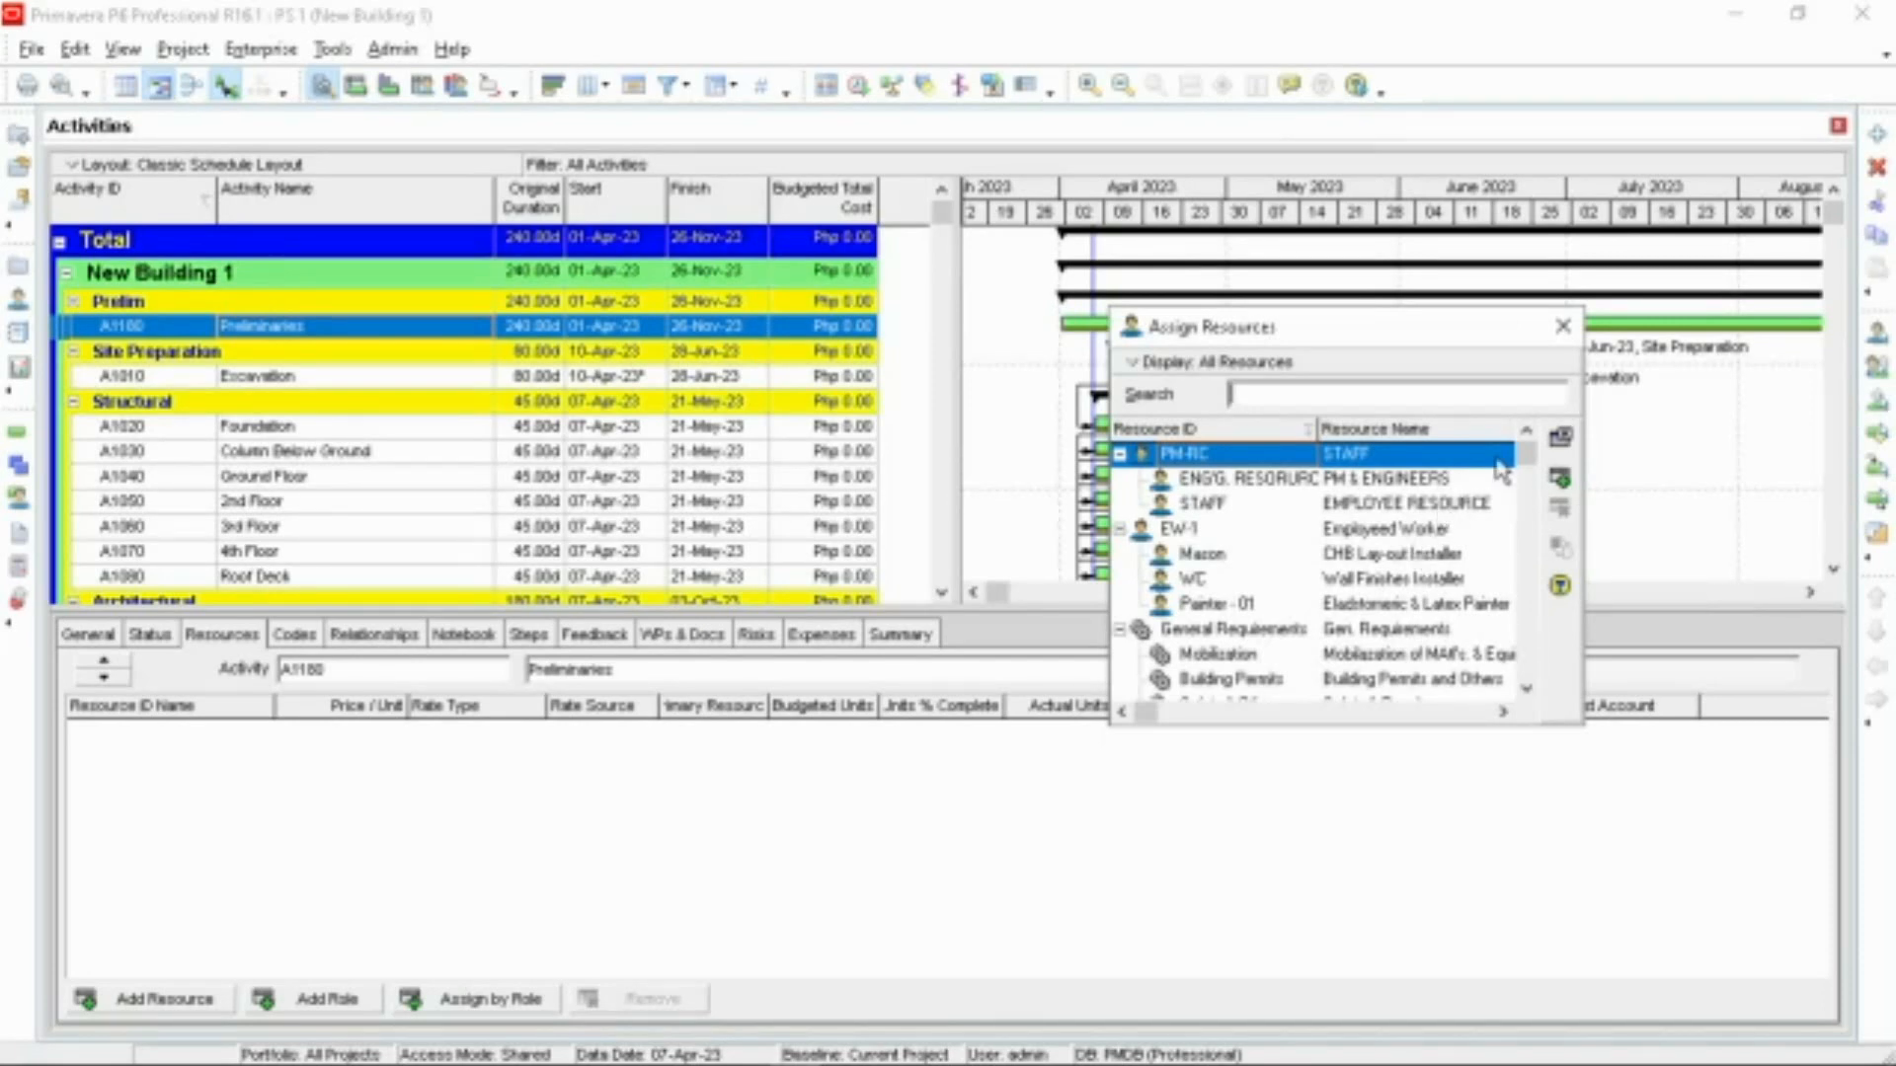
pyautogui.moveTo(1534, 461); pyautogui.dragTo(1537, 471)
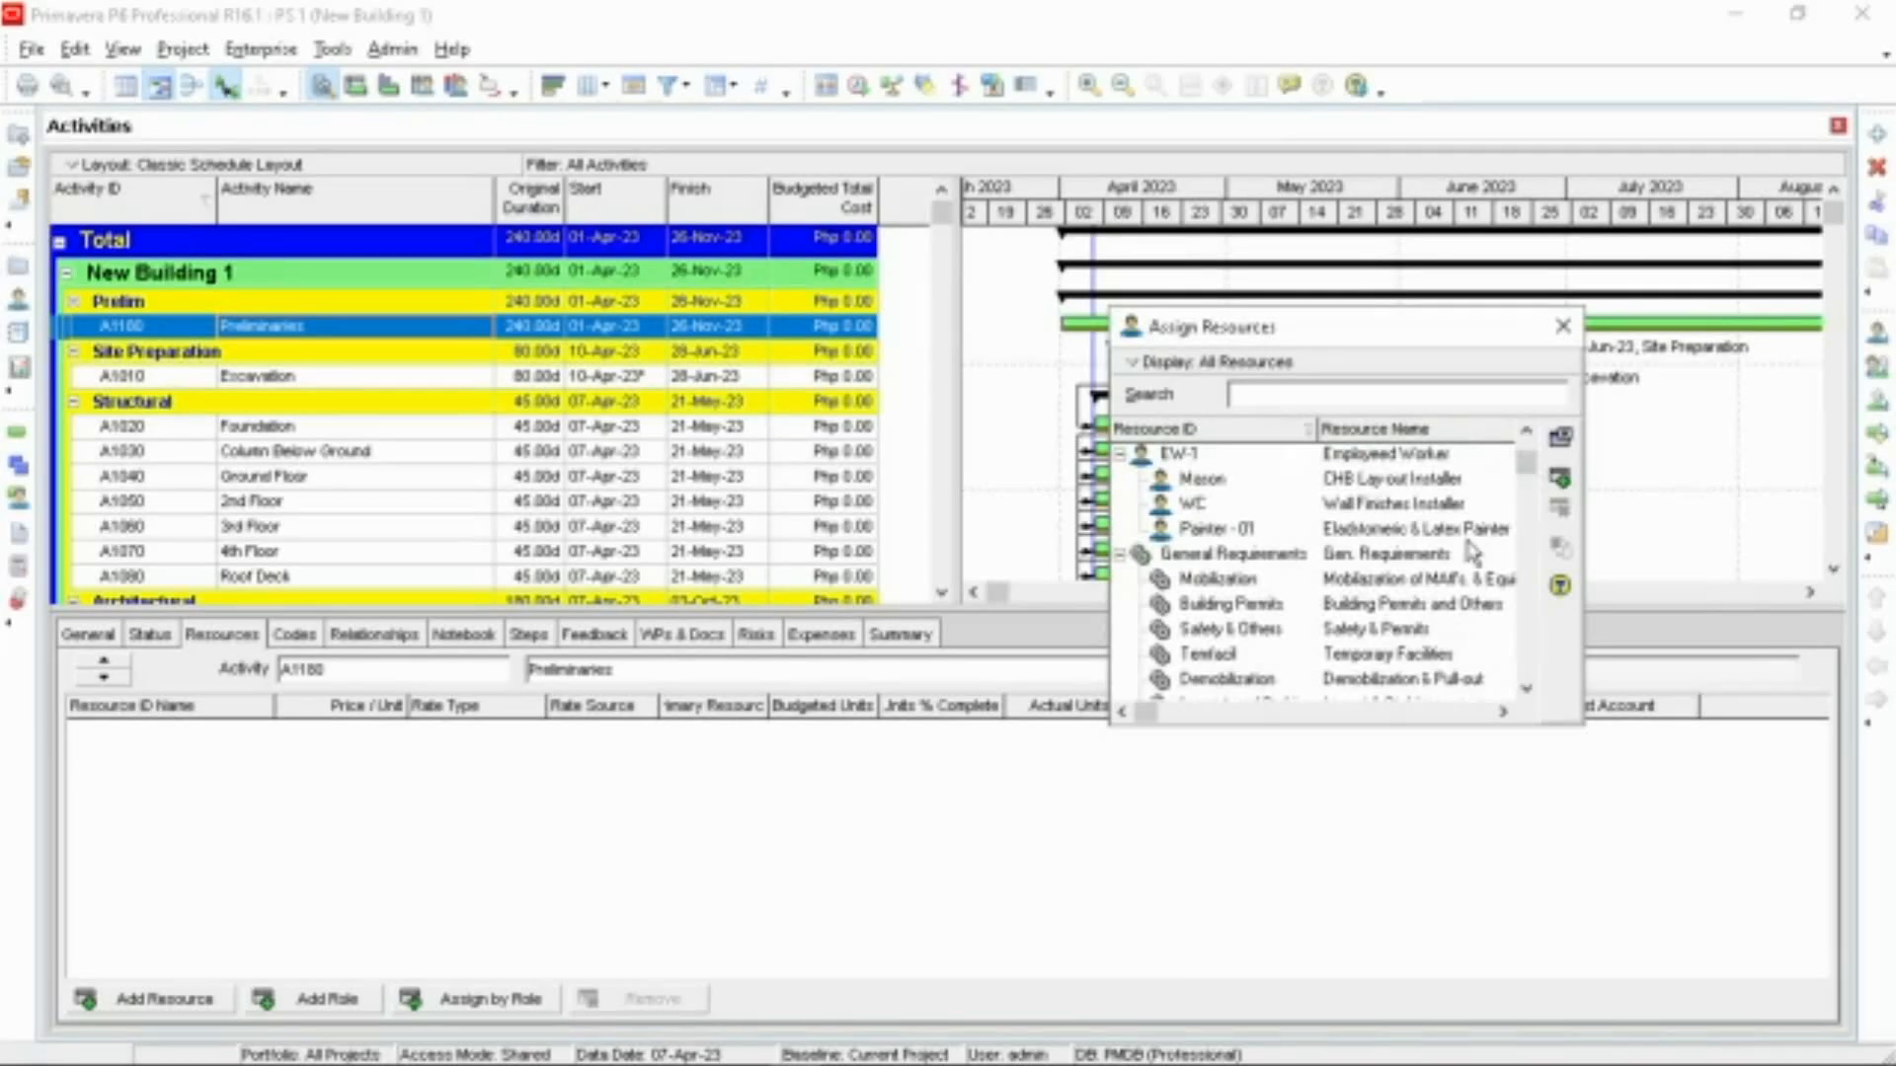
pyautogui.click(1409, 607)
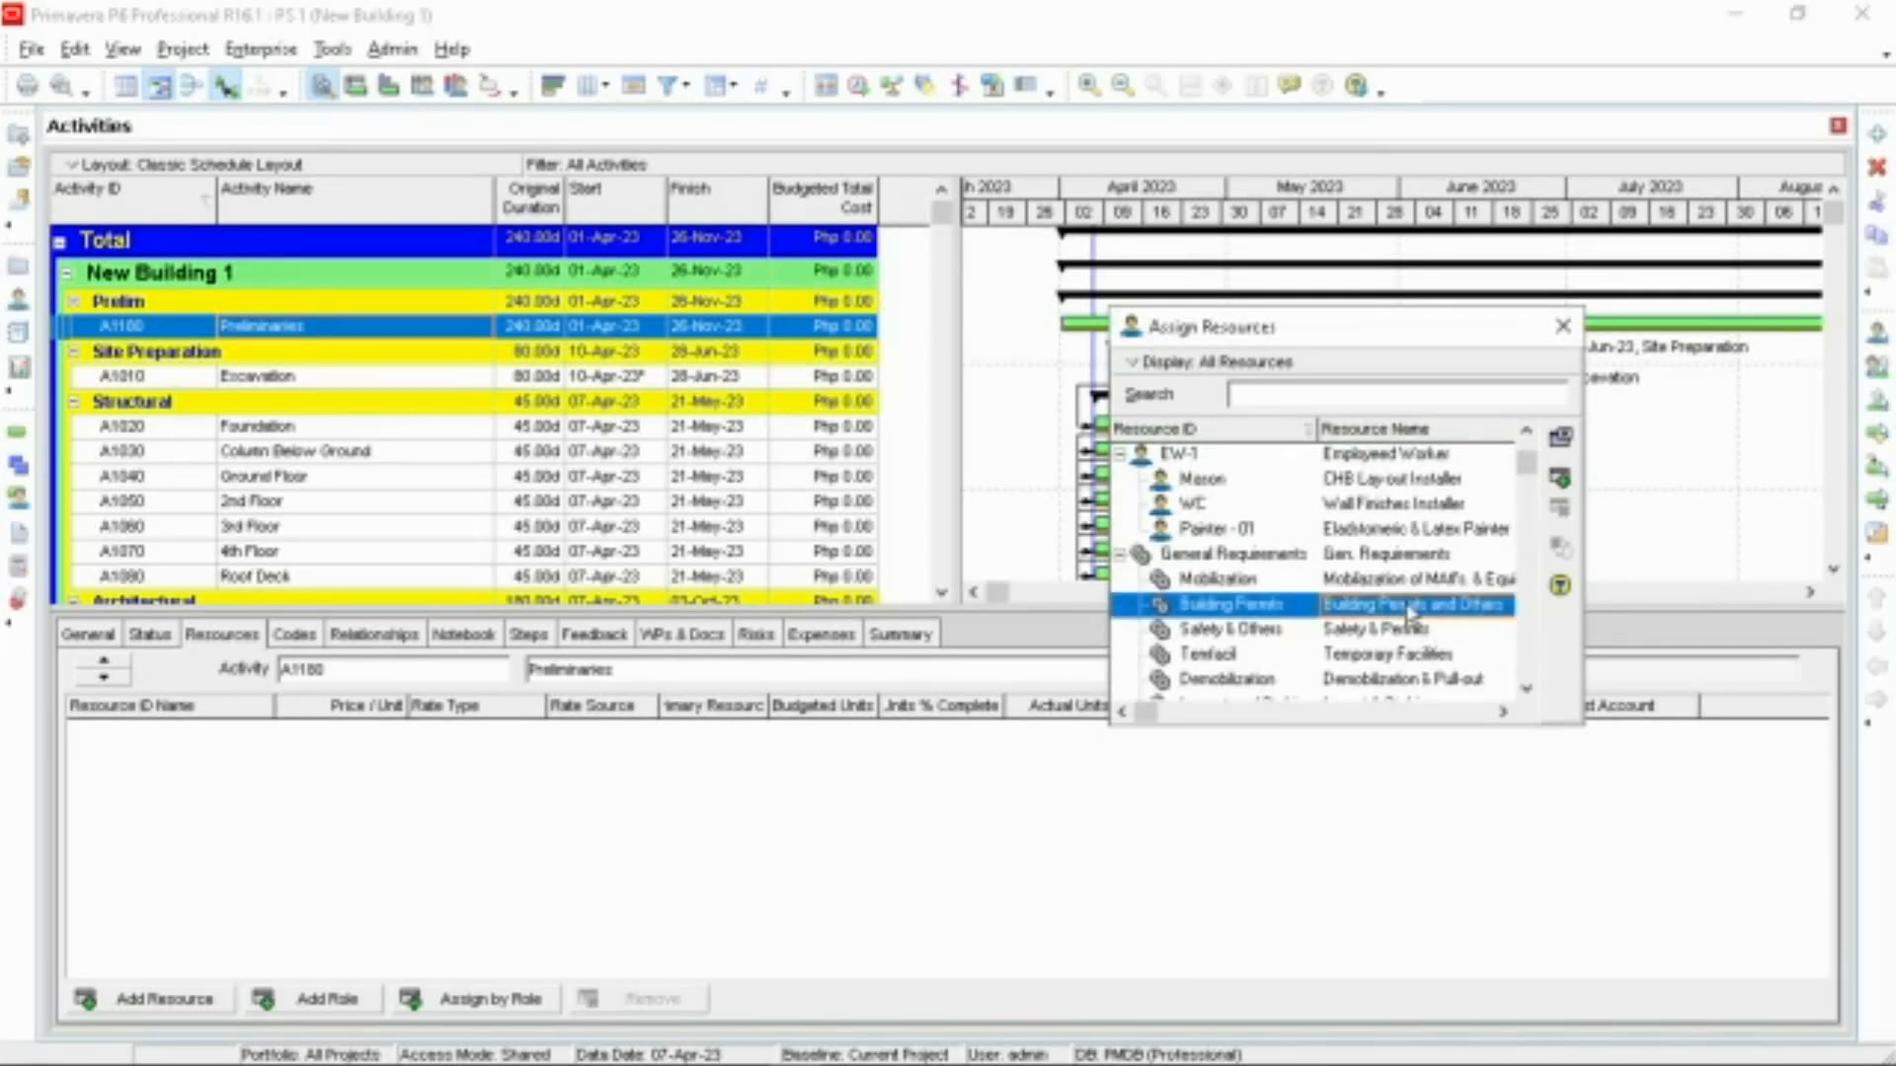
pyautogui.keyDown('ctrl'); pyautogui.click(1404, 660); pyautogui.keyUp('ctrl')
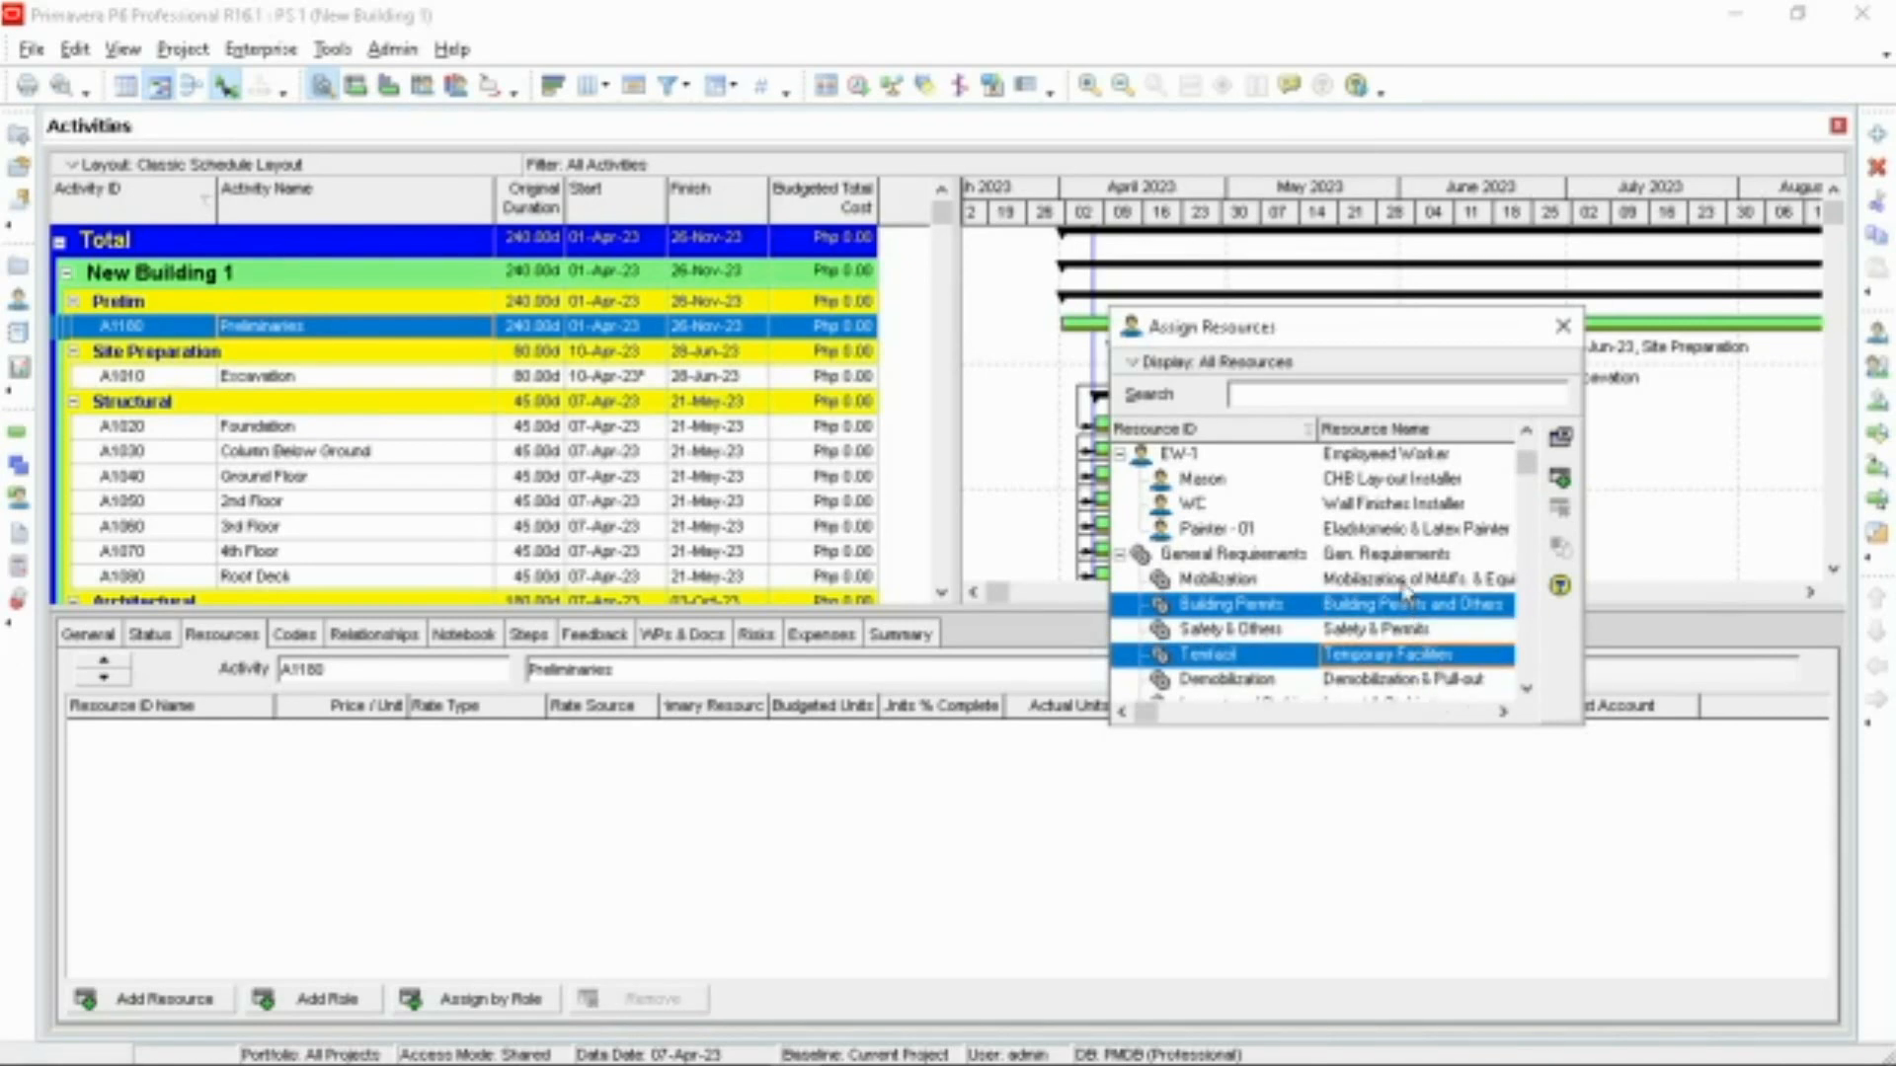
pyautogui.keyDown('ctrl'); pyautogui.click(1409, 682); pyautogui.keyUp('ctrl')
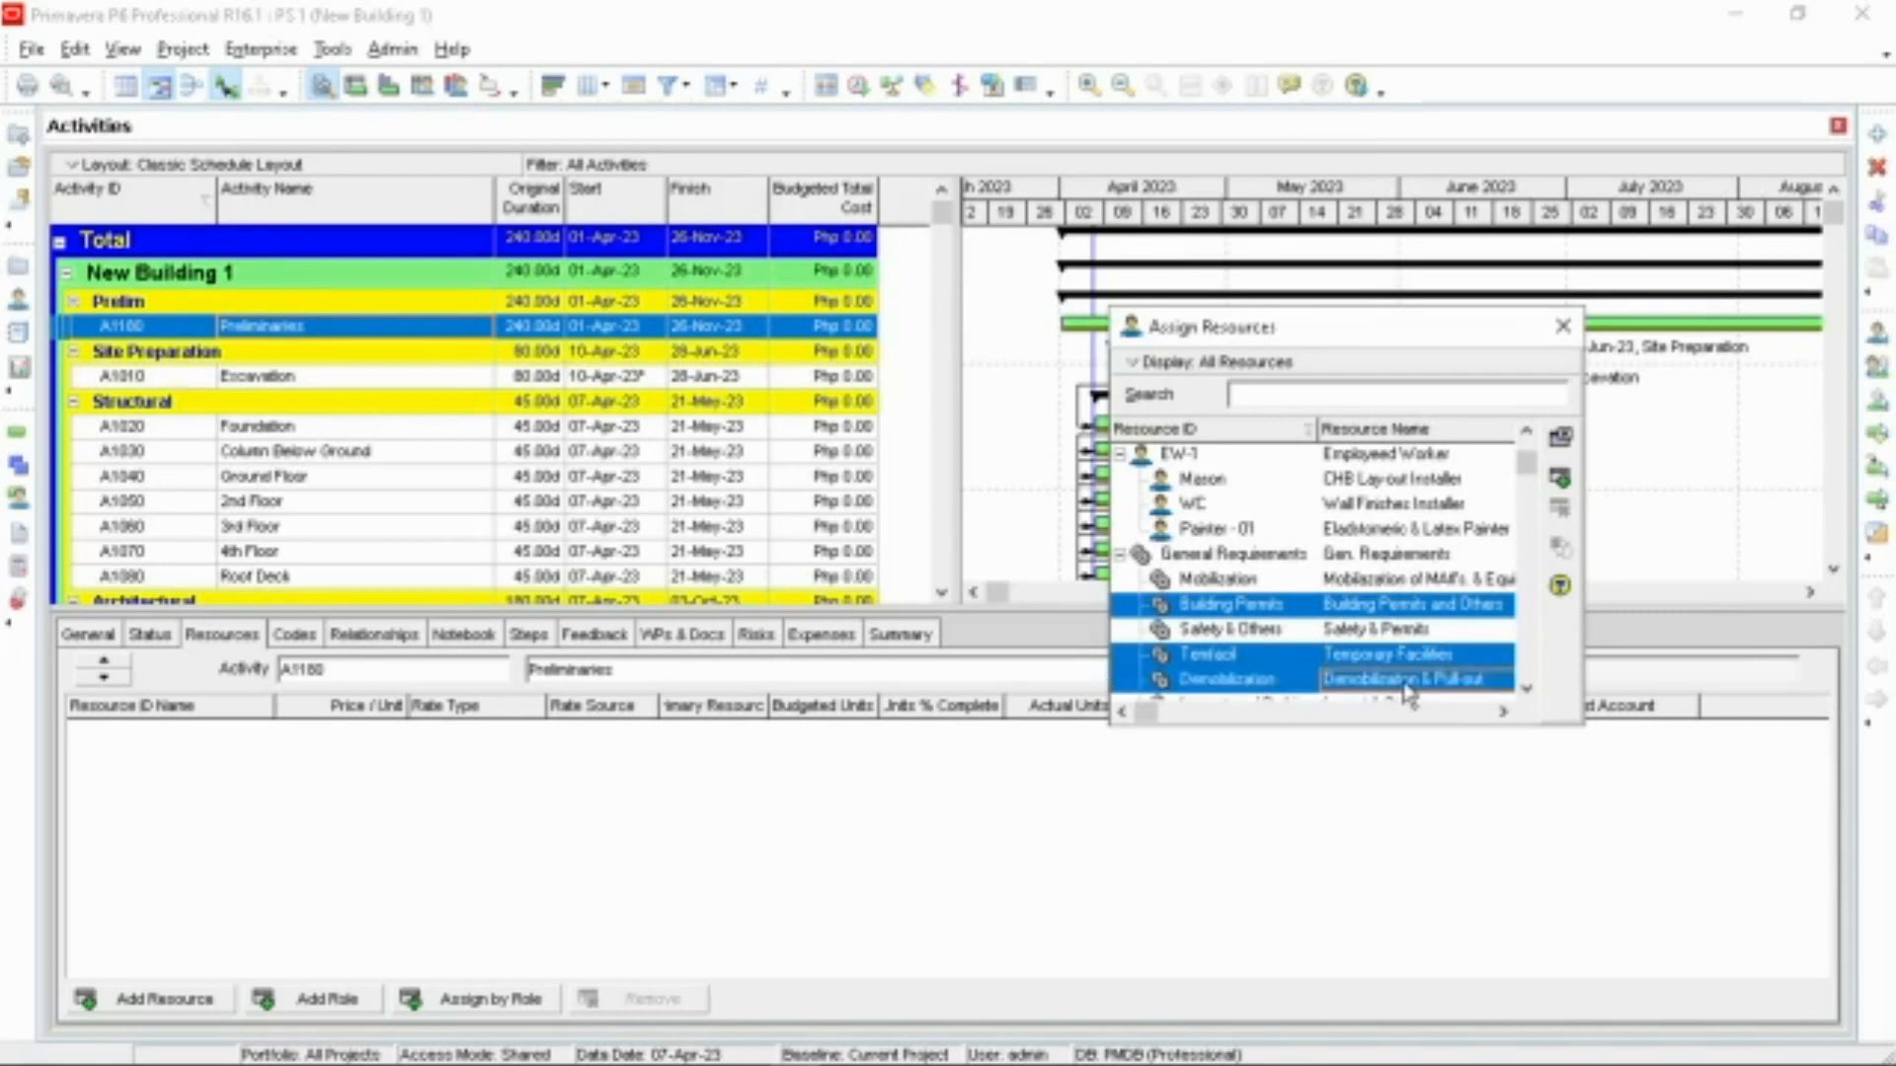
pyautogui.keyDown('ctrl'); pyautogui.click(1416, 590); pyautogui.keyUp('ctrl')
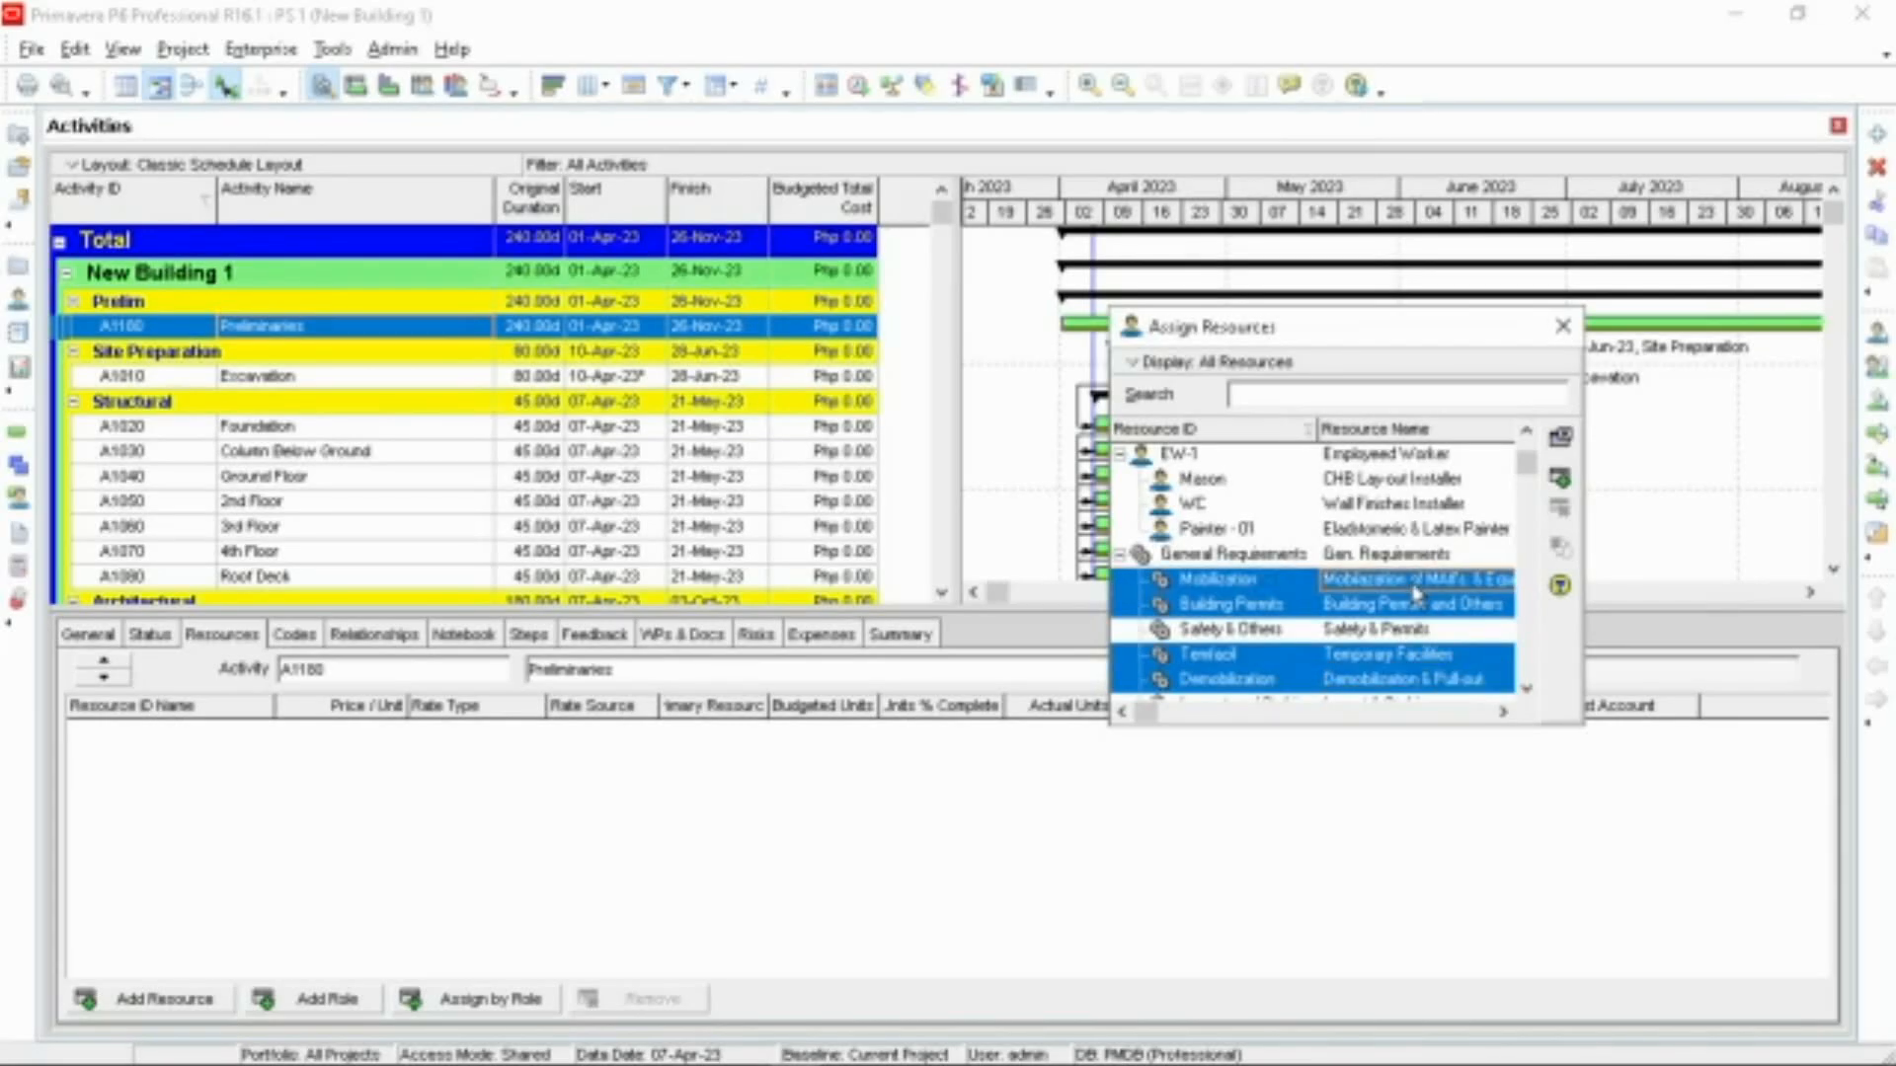
pyautogui.click(1560, 481)
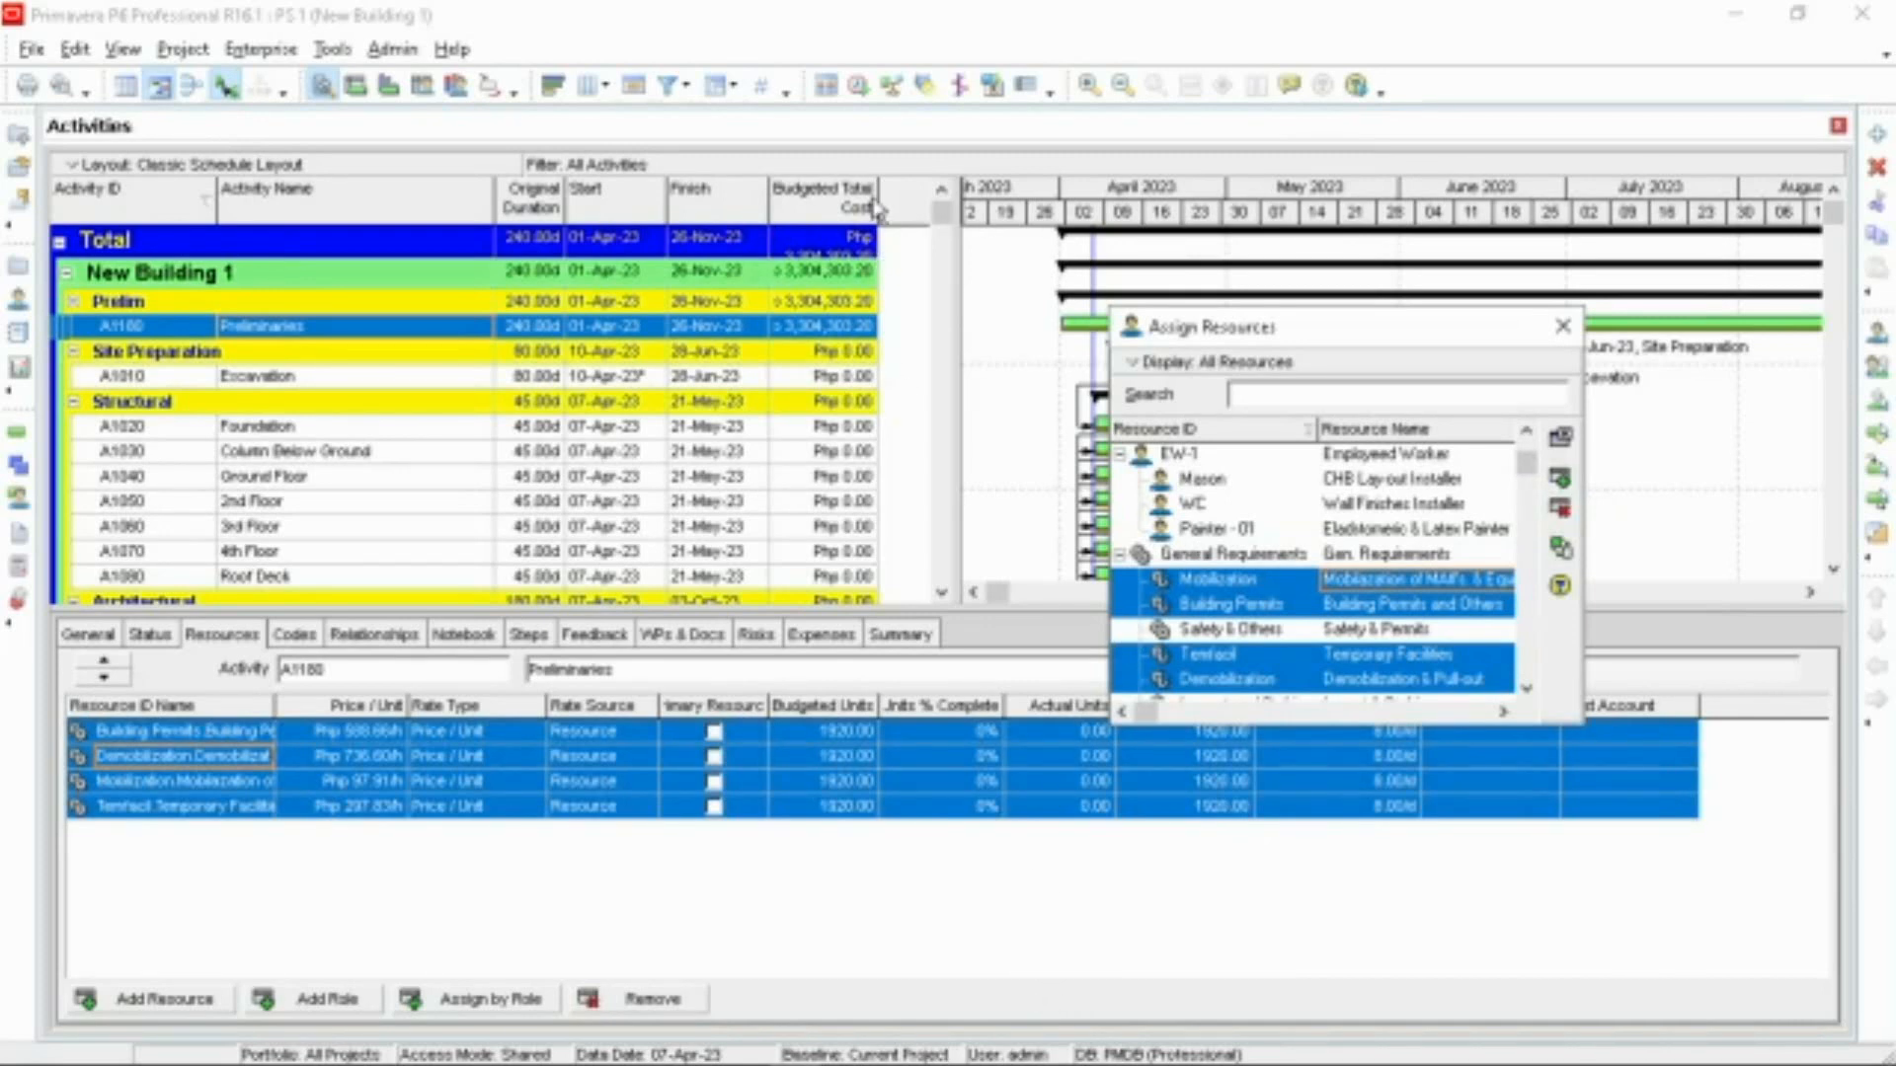
pyautogui.moveTo(879, 203); pyautogui.dragTo(898, 201)
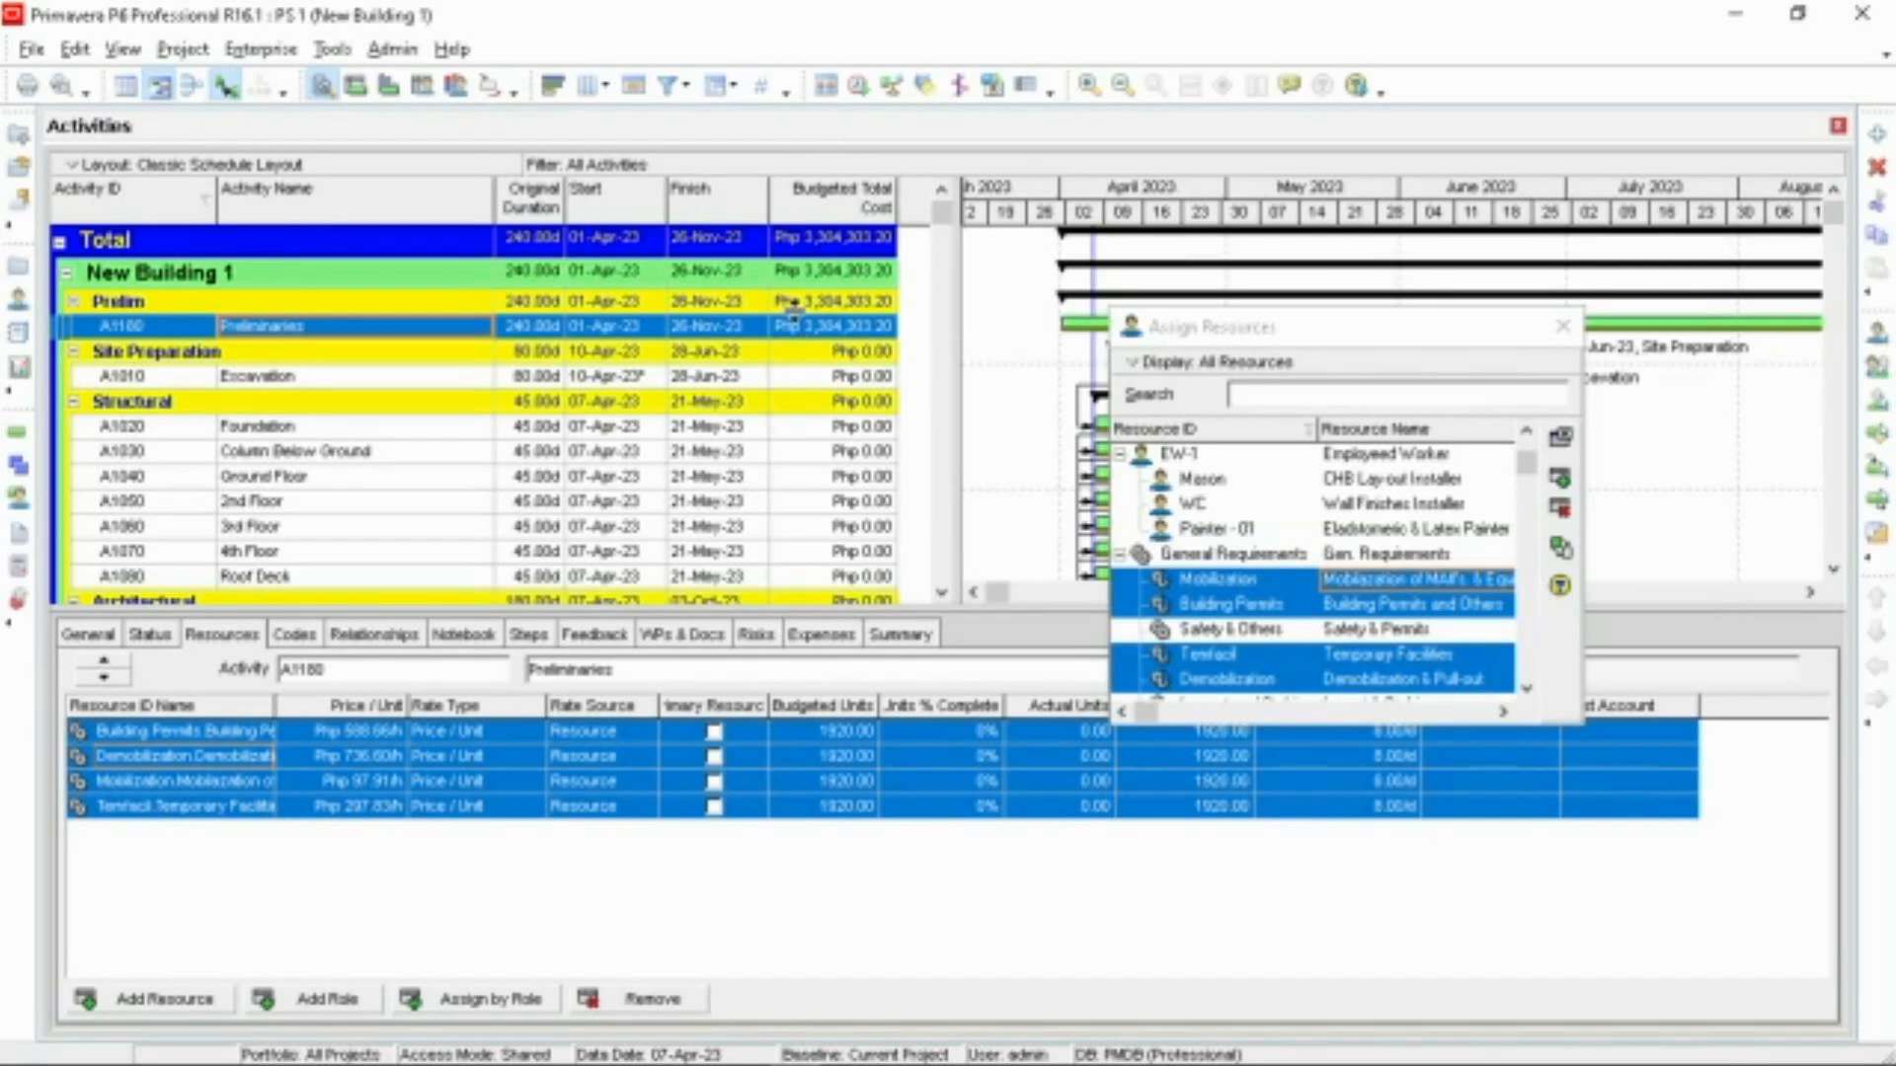
# Step: Assign the Excavation 02 (Mechanical Excavation) resource to the Excavation activity under Site Preparation
pyautogui.click(455, 381)
pyautogui.scroll(-2, 1363, 642)
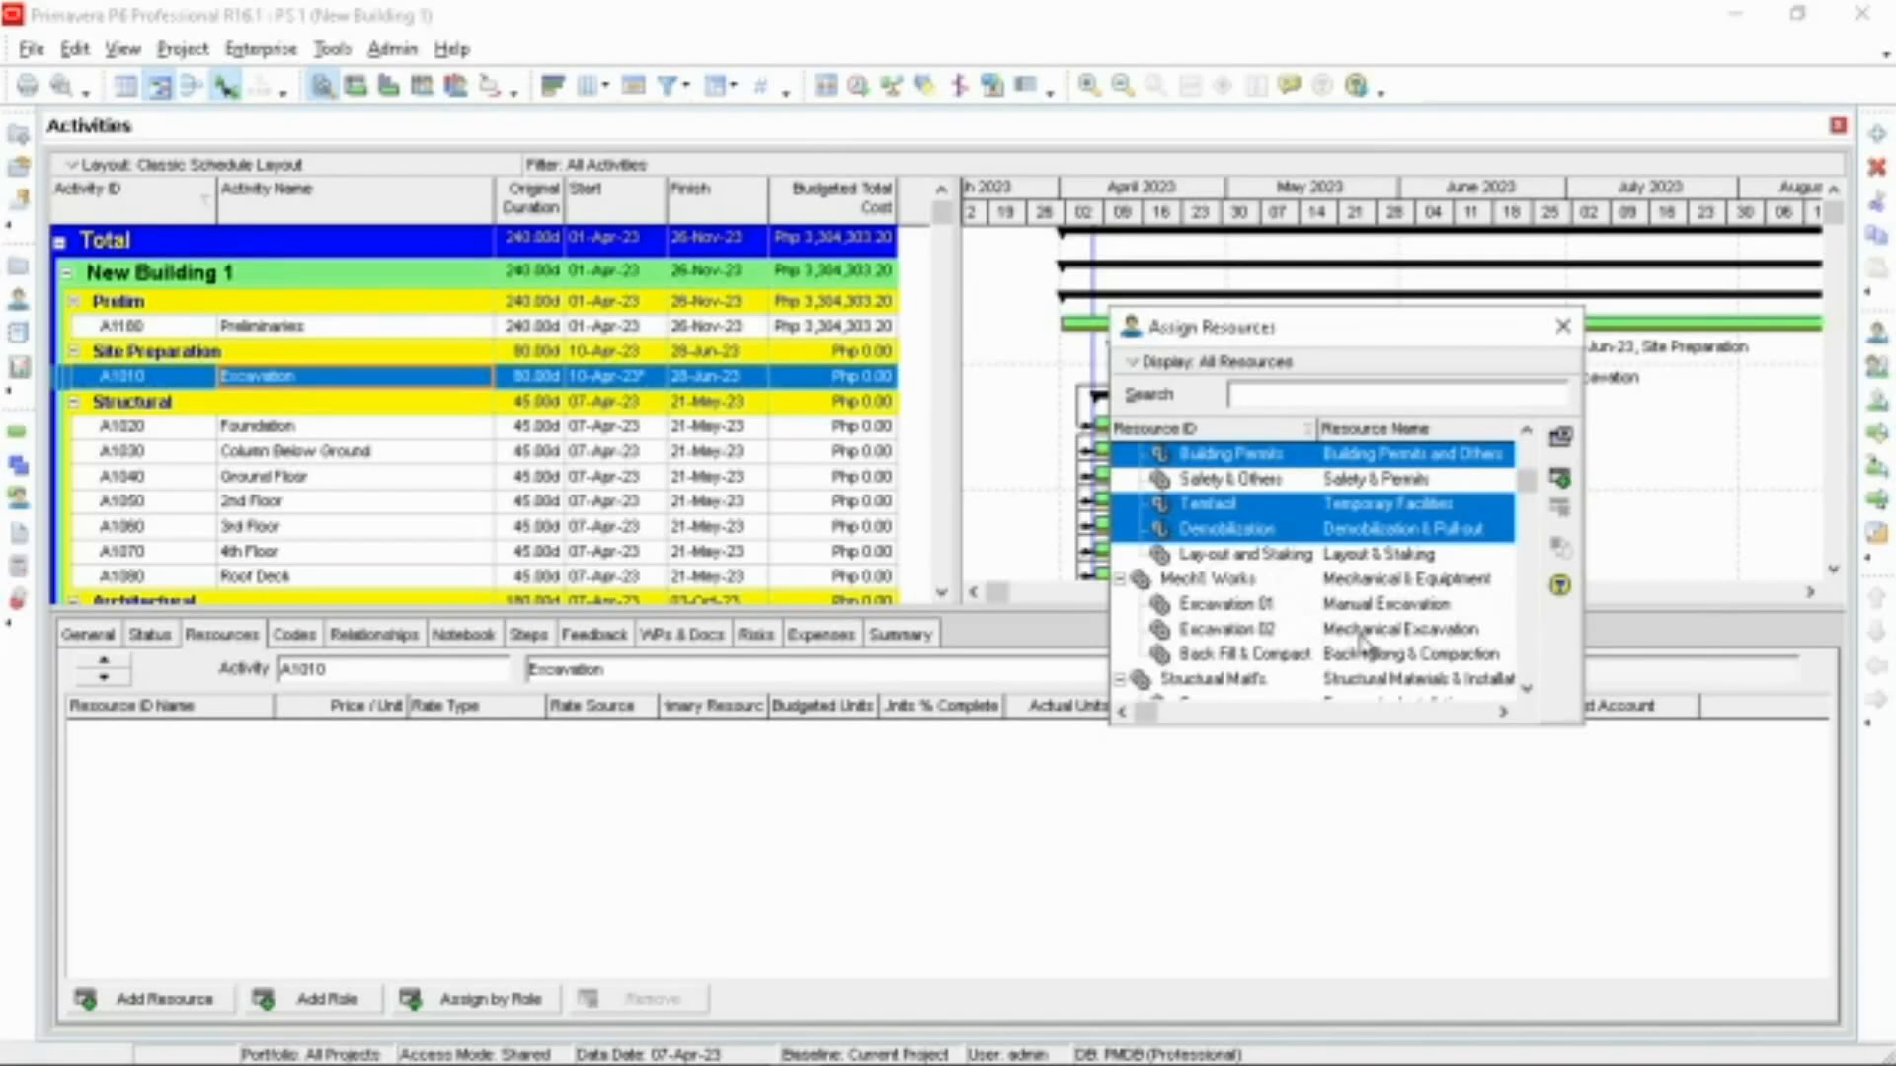
pyautogui.click(1362, 632)
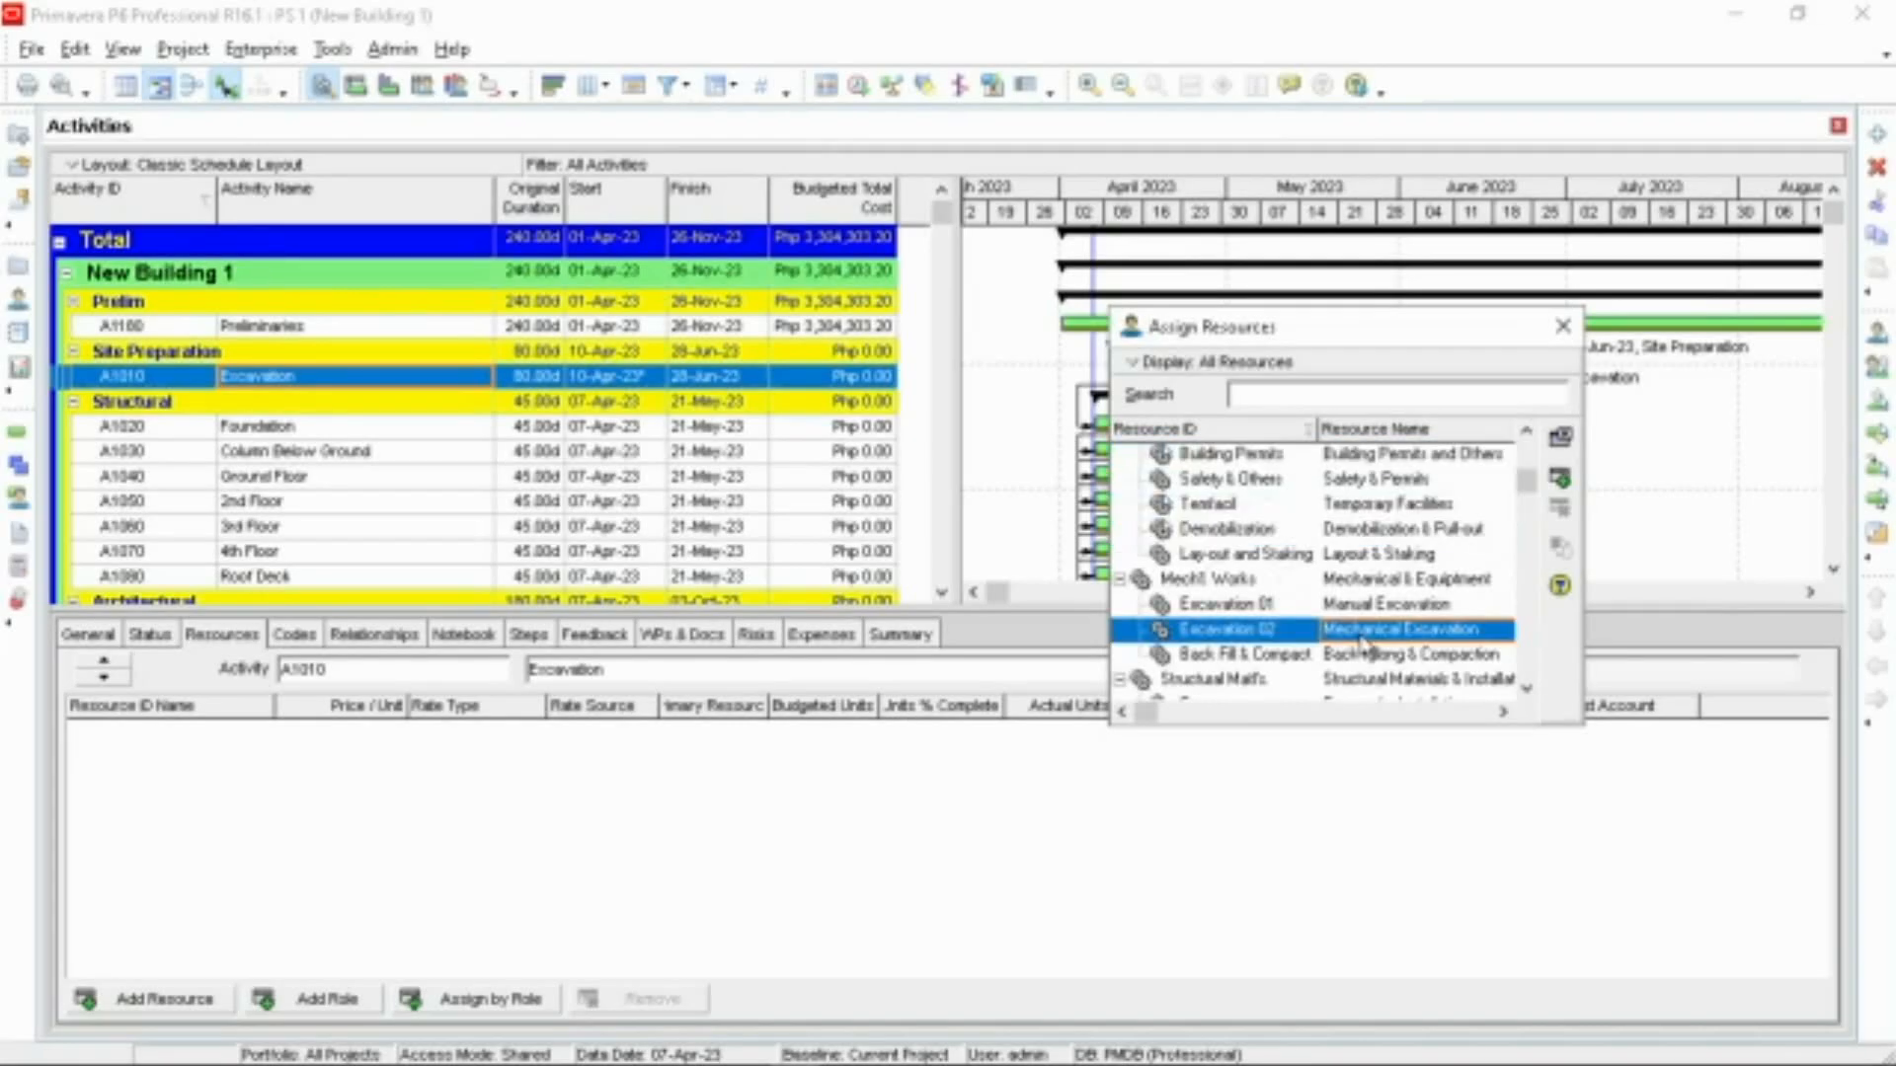
pyautogui.click(1561, 479)
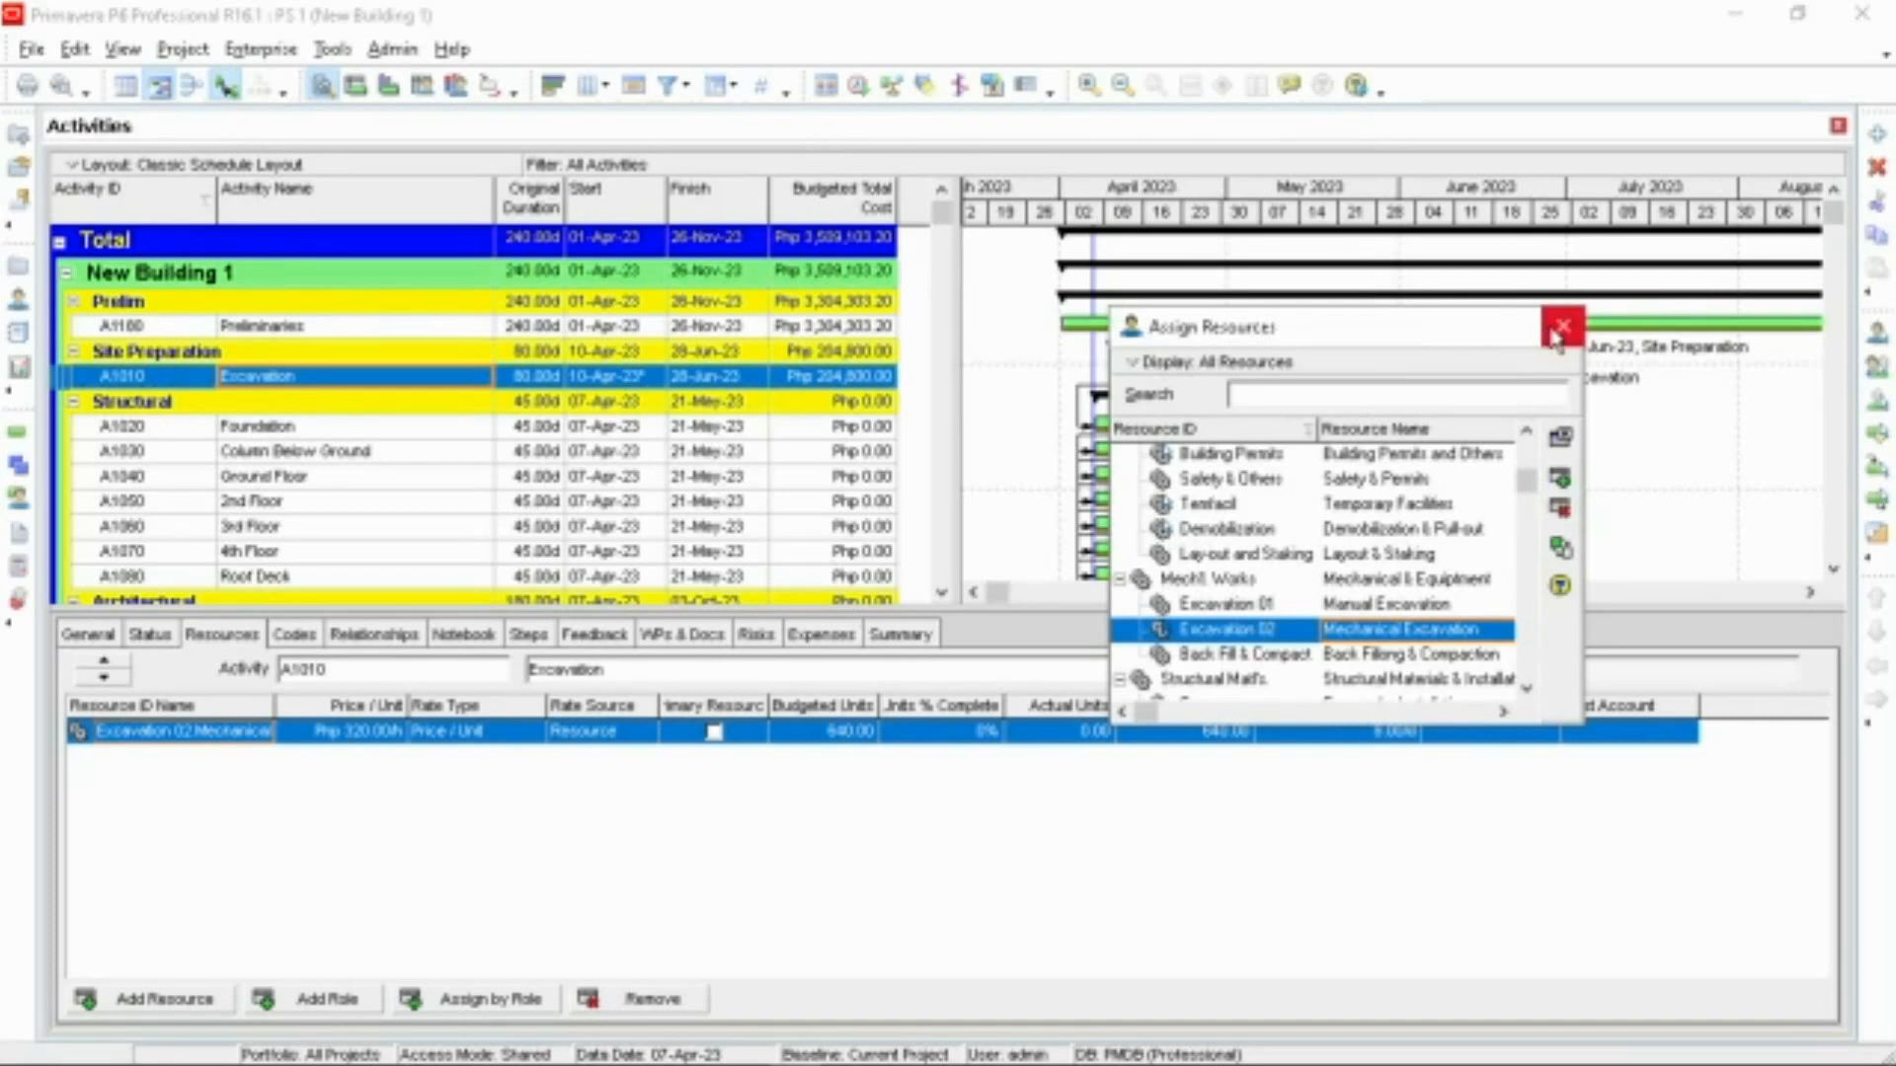
# Step: Assign the RSB (Reinf. Steel Bar) and CEMENT (Cement Bulk) material resources to the Foundation activity
pyautogui.click(724, 430)
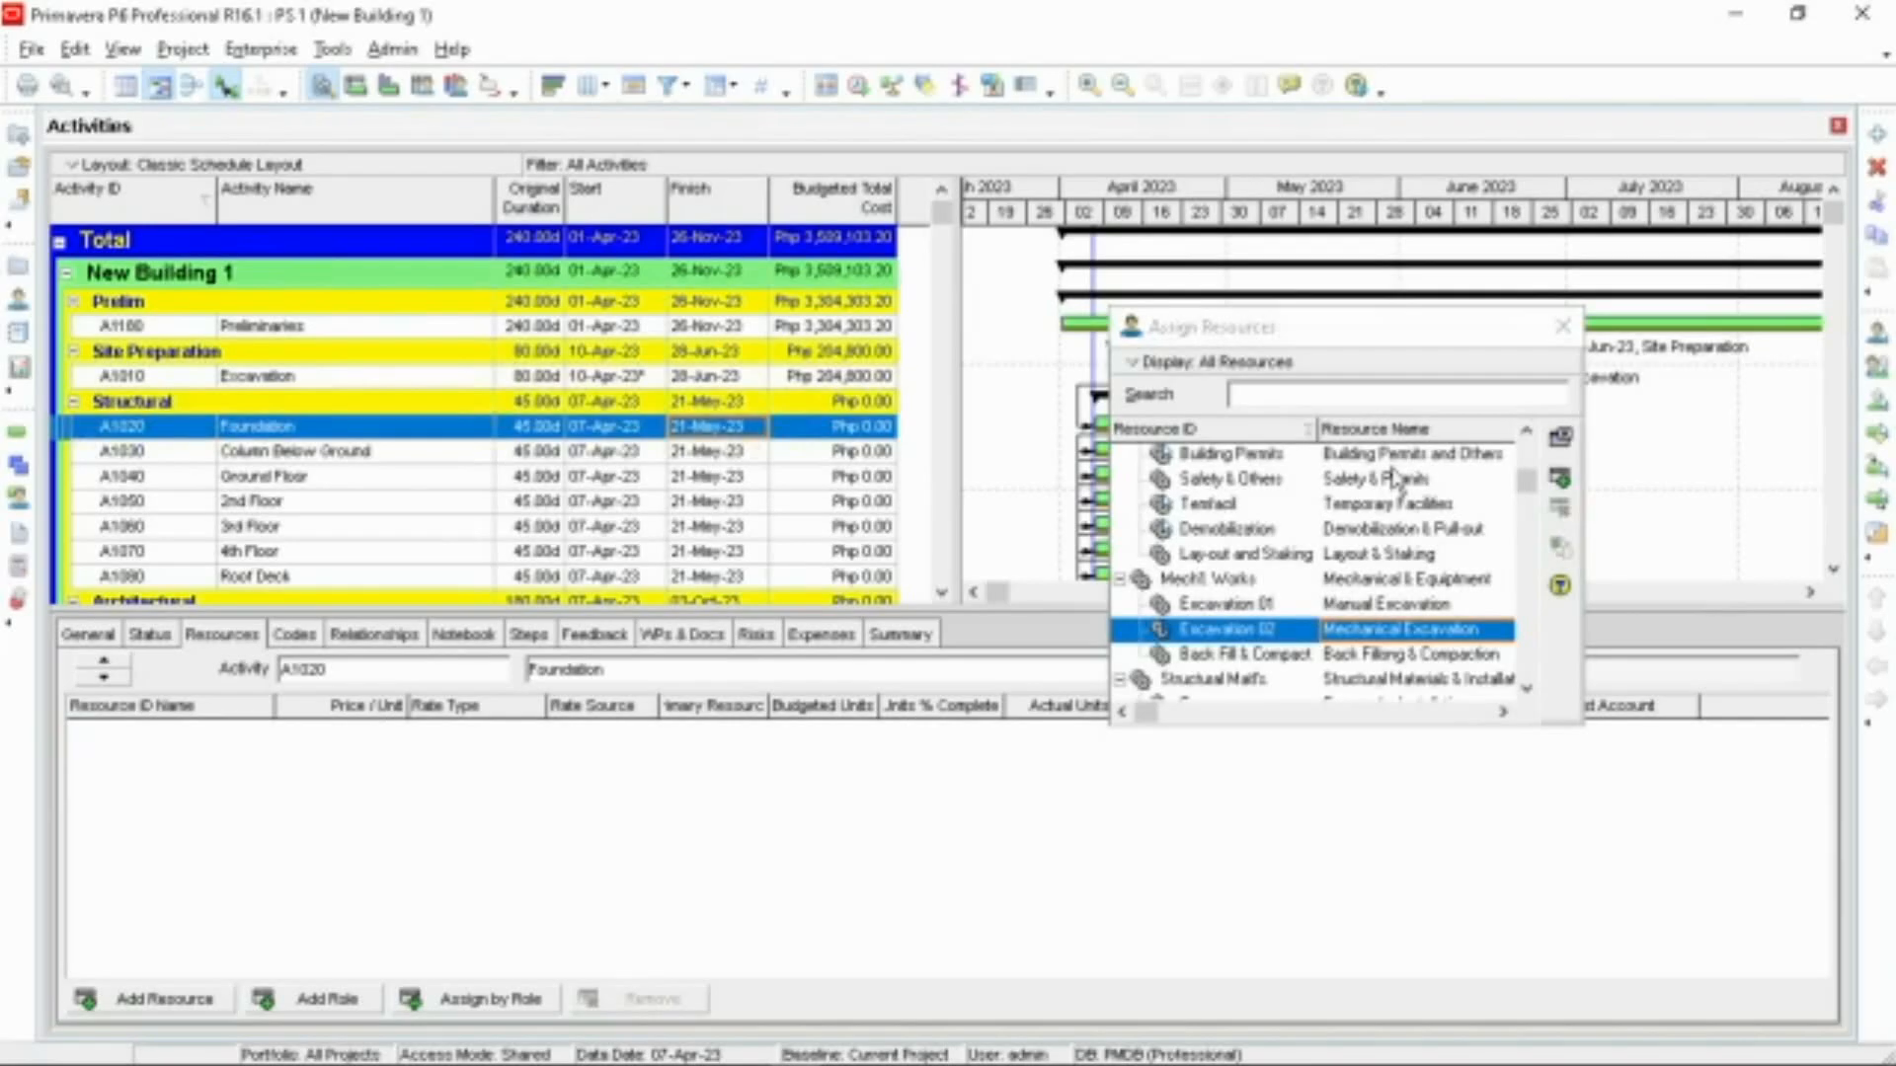
pyautogui.scroll(-2, 1395, 479)
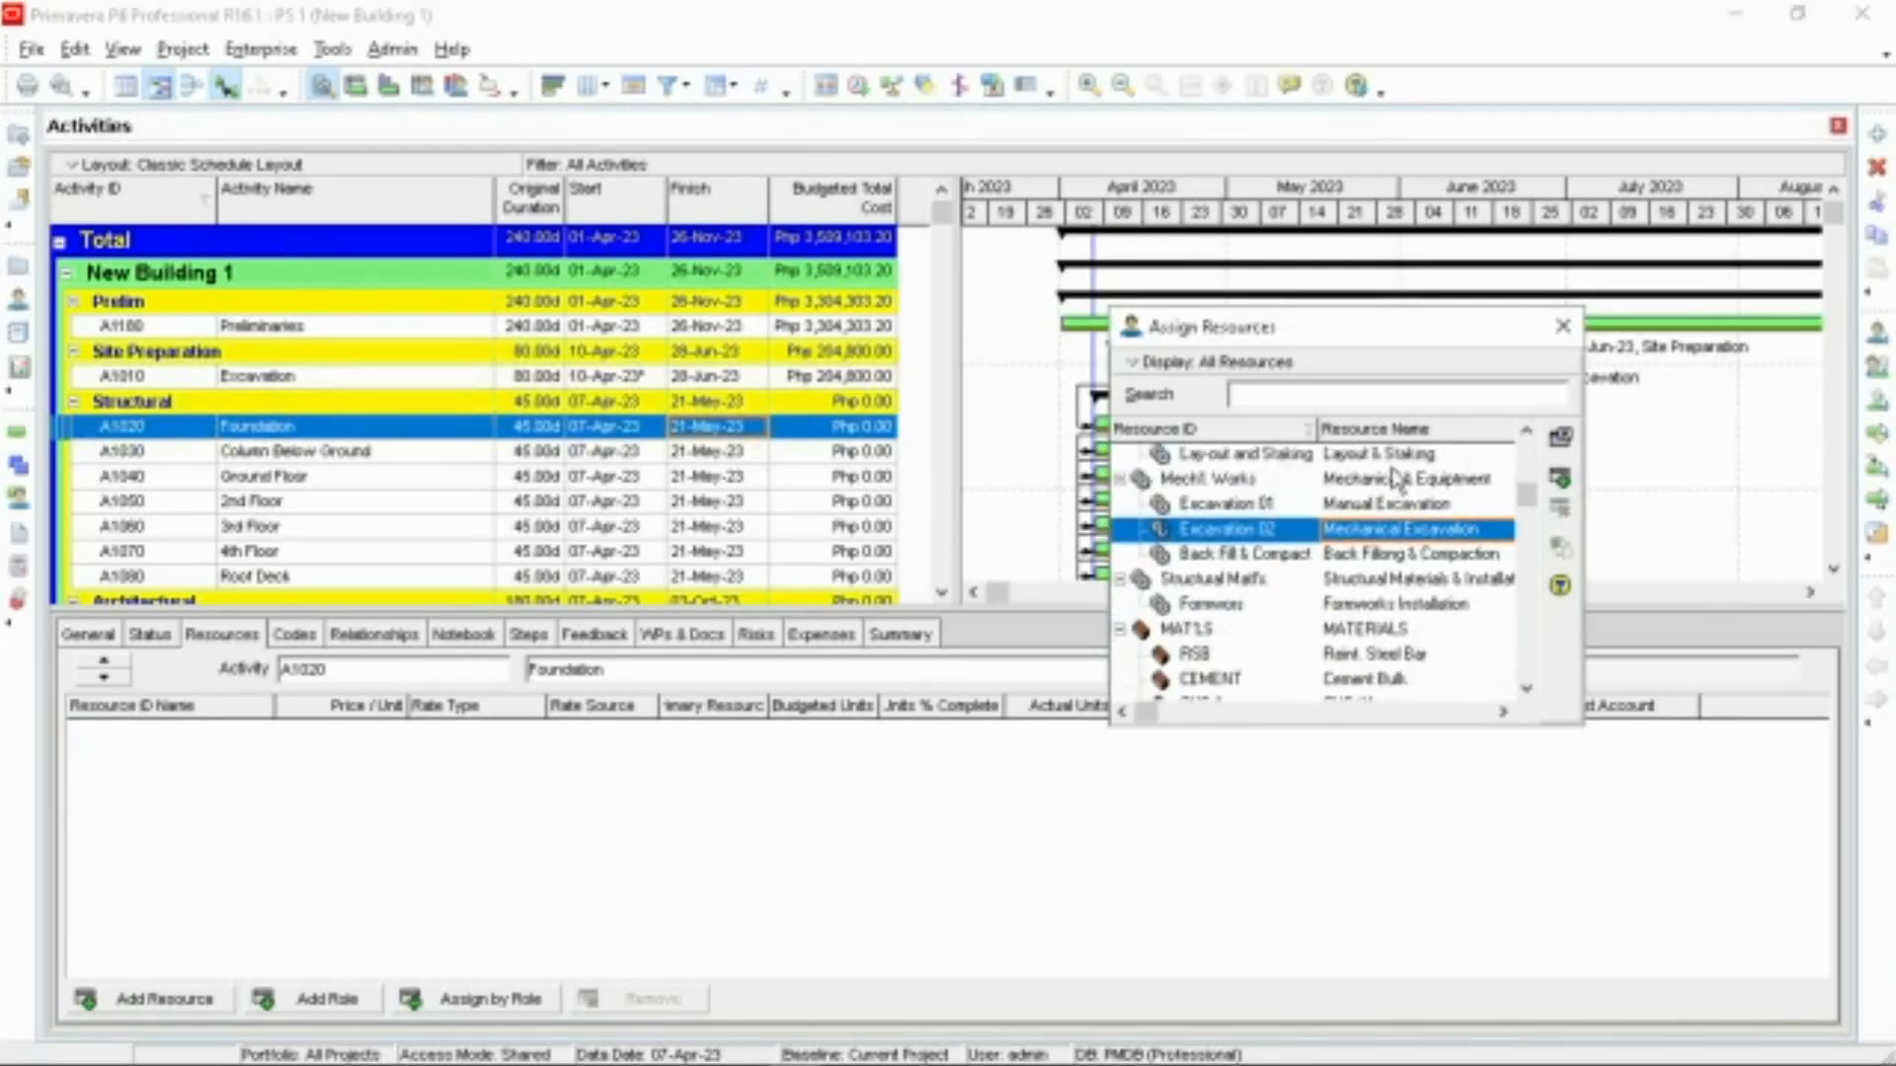
pyautogui.scroll(-1, 1396, 479)
pyautogui.scroll(-1, 1396, 479)
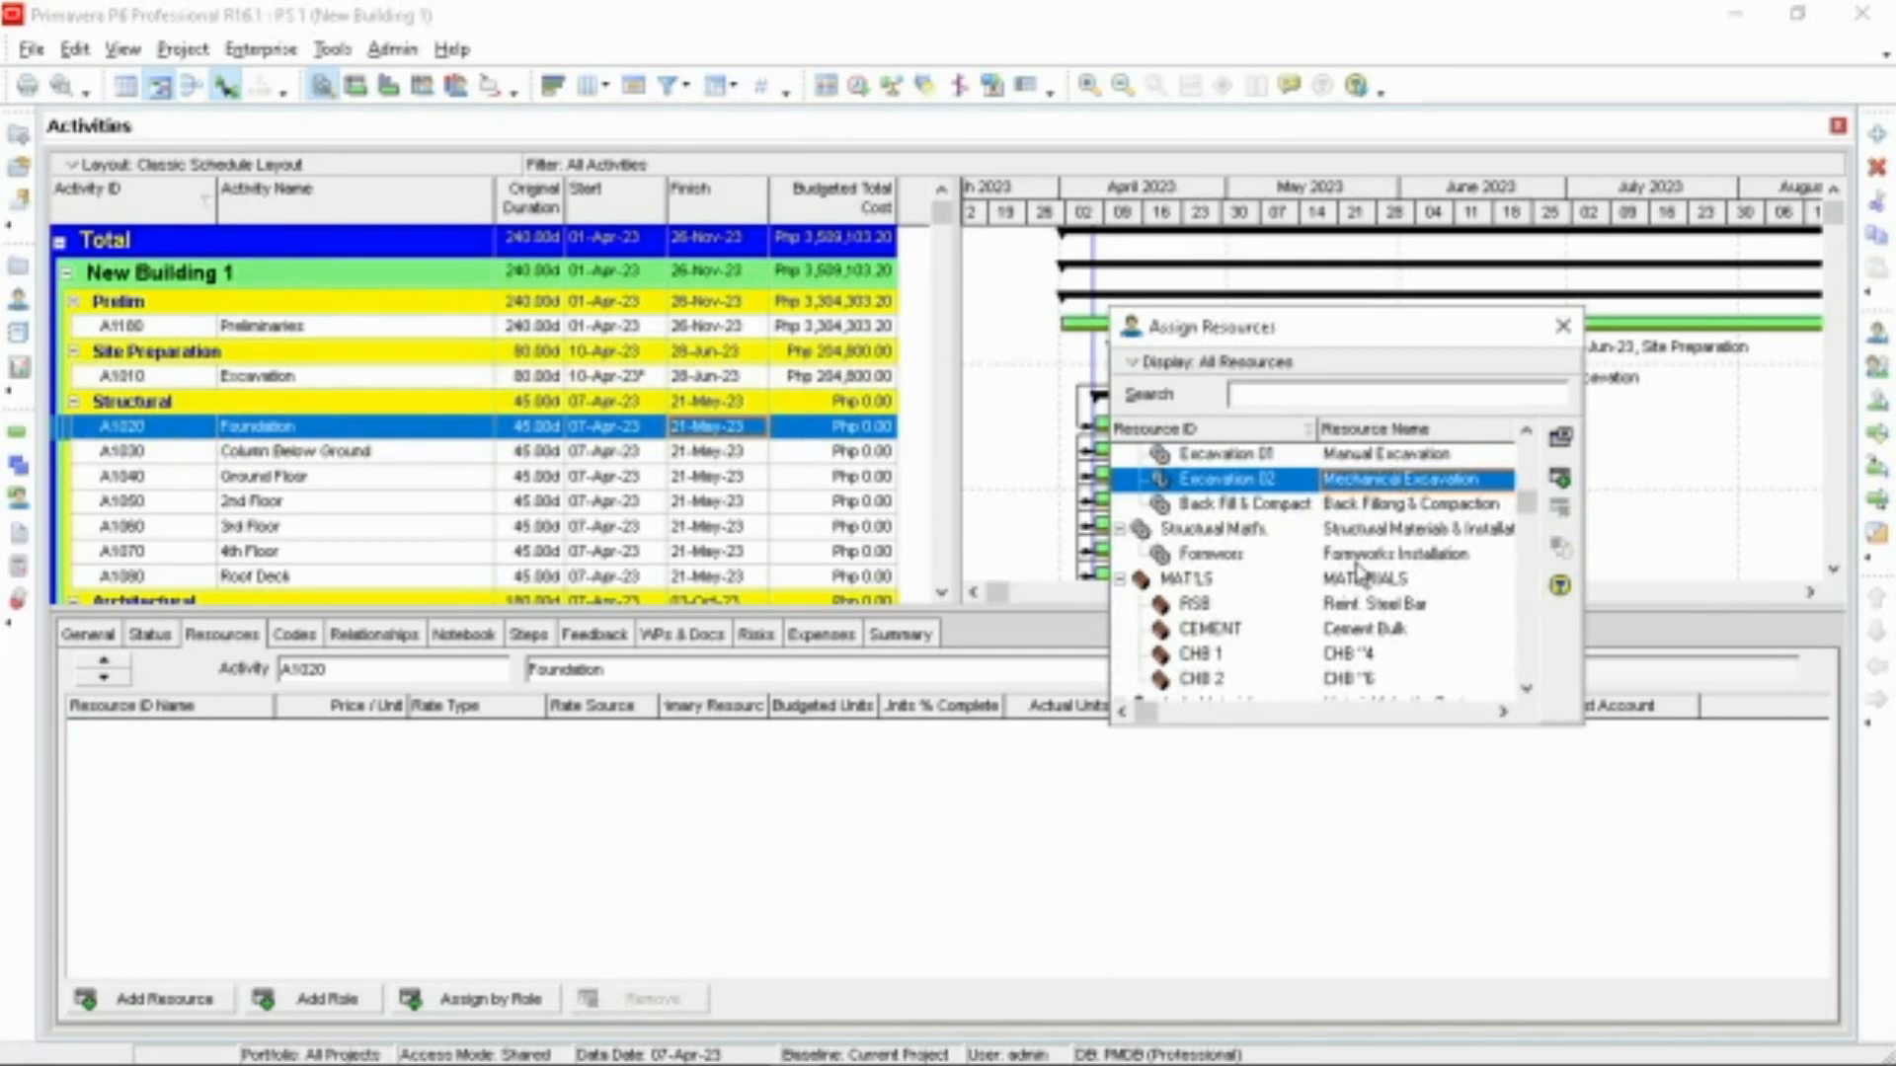
pyautogui.click(1385, 605)
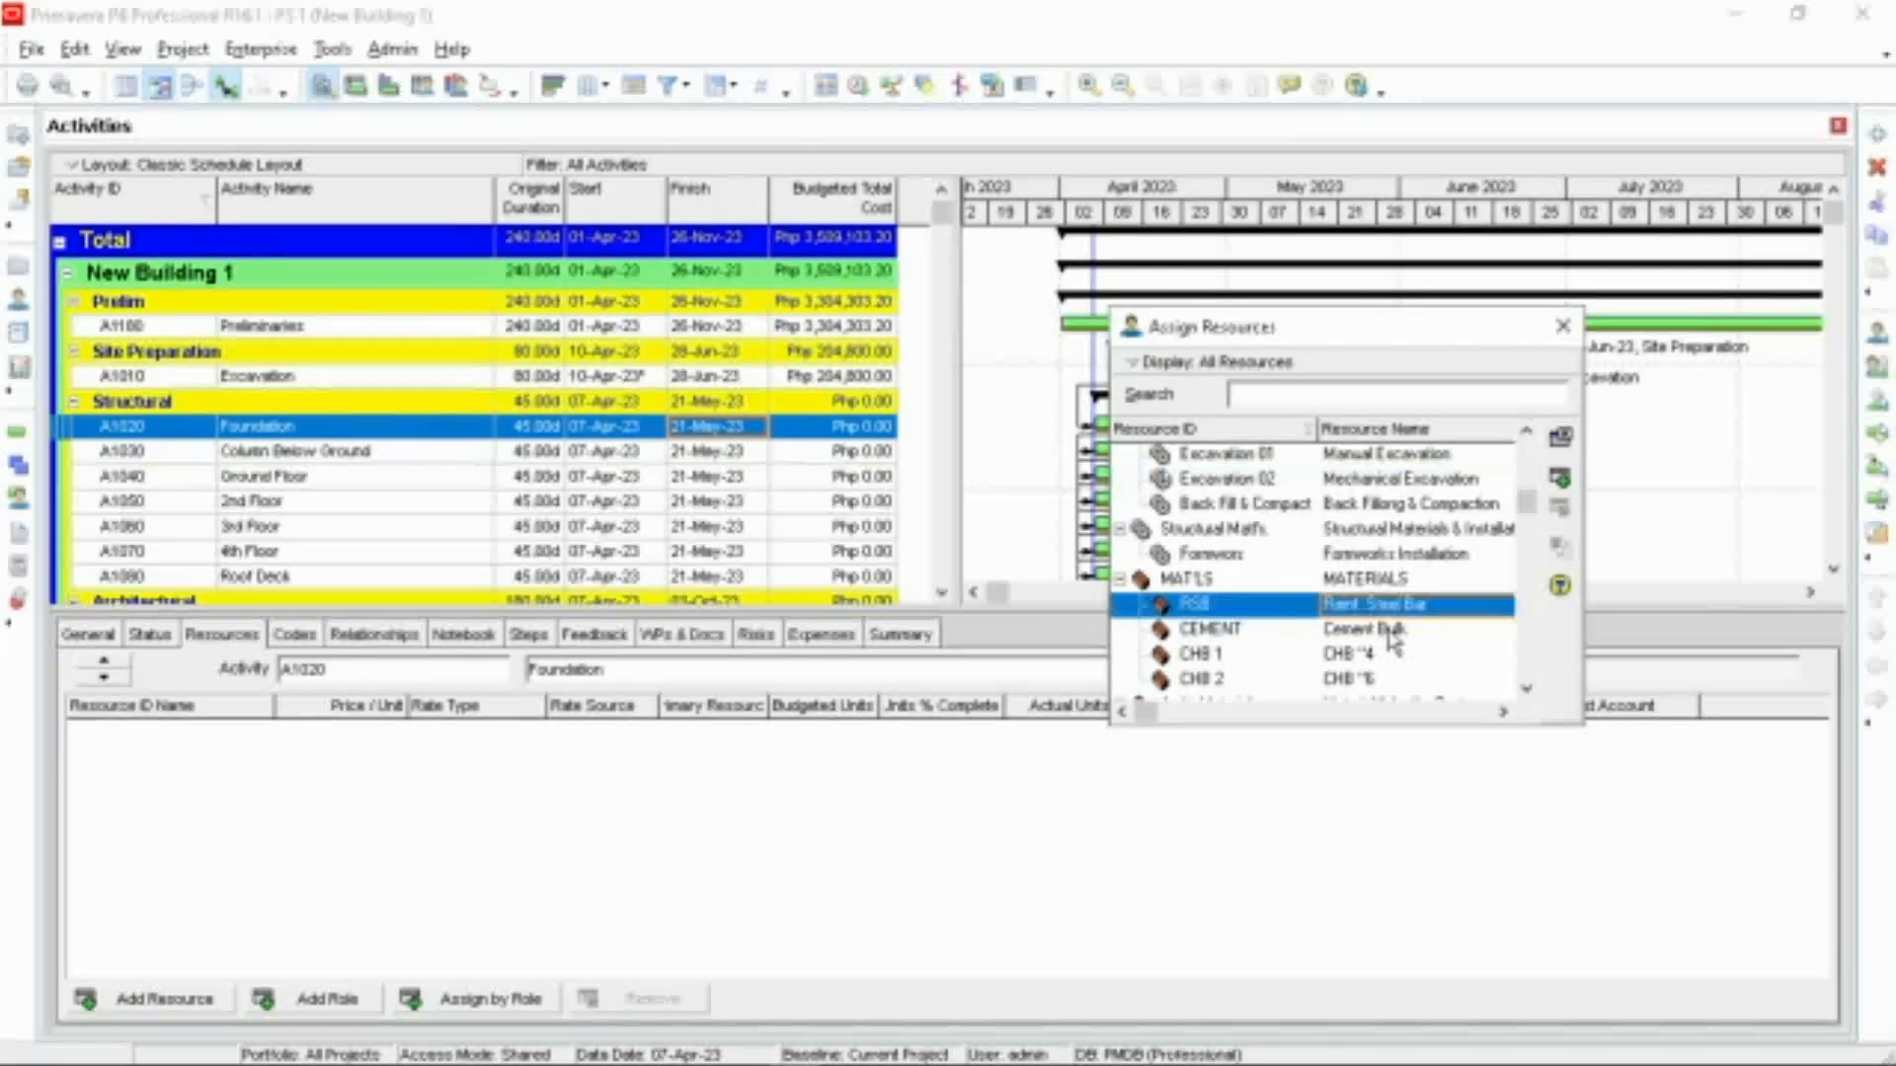
pyautogui.click(1389, 633)
pyautogui.scroll(-2, 1392, 637)
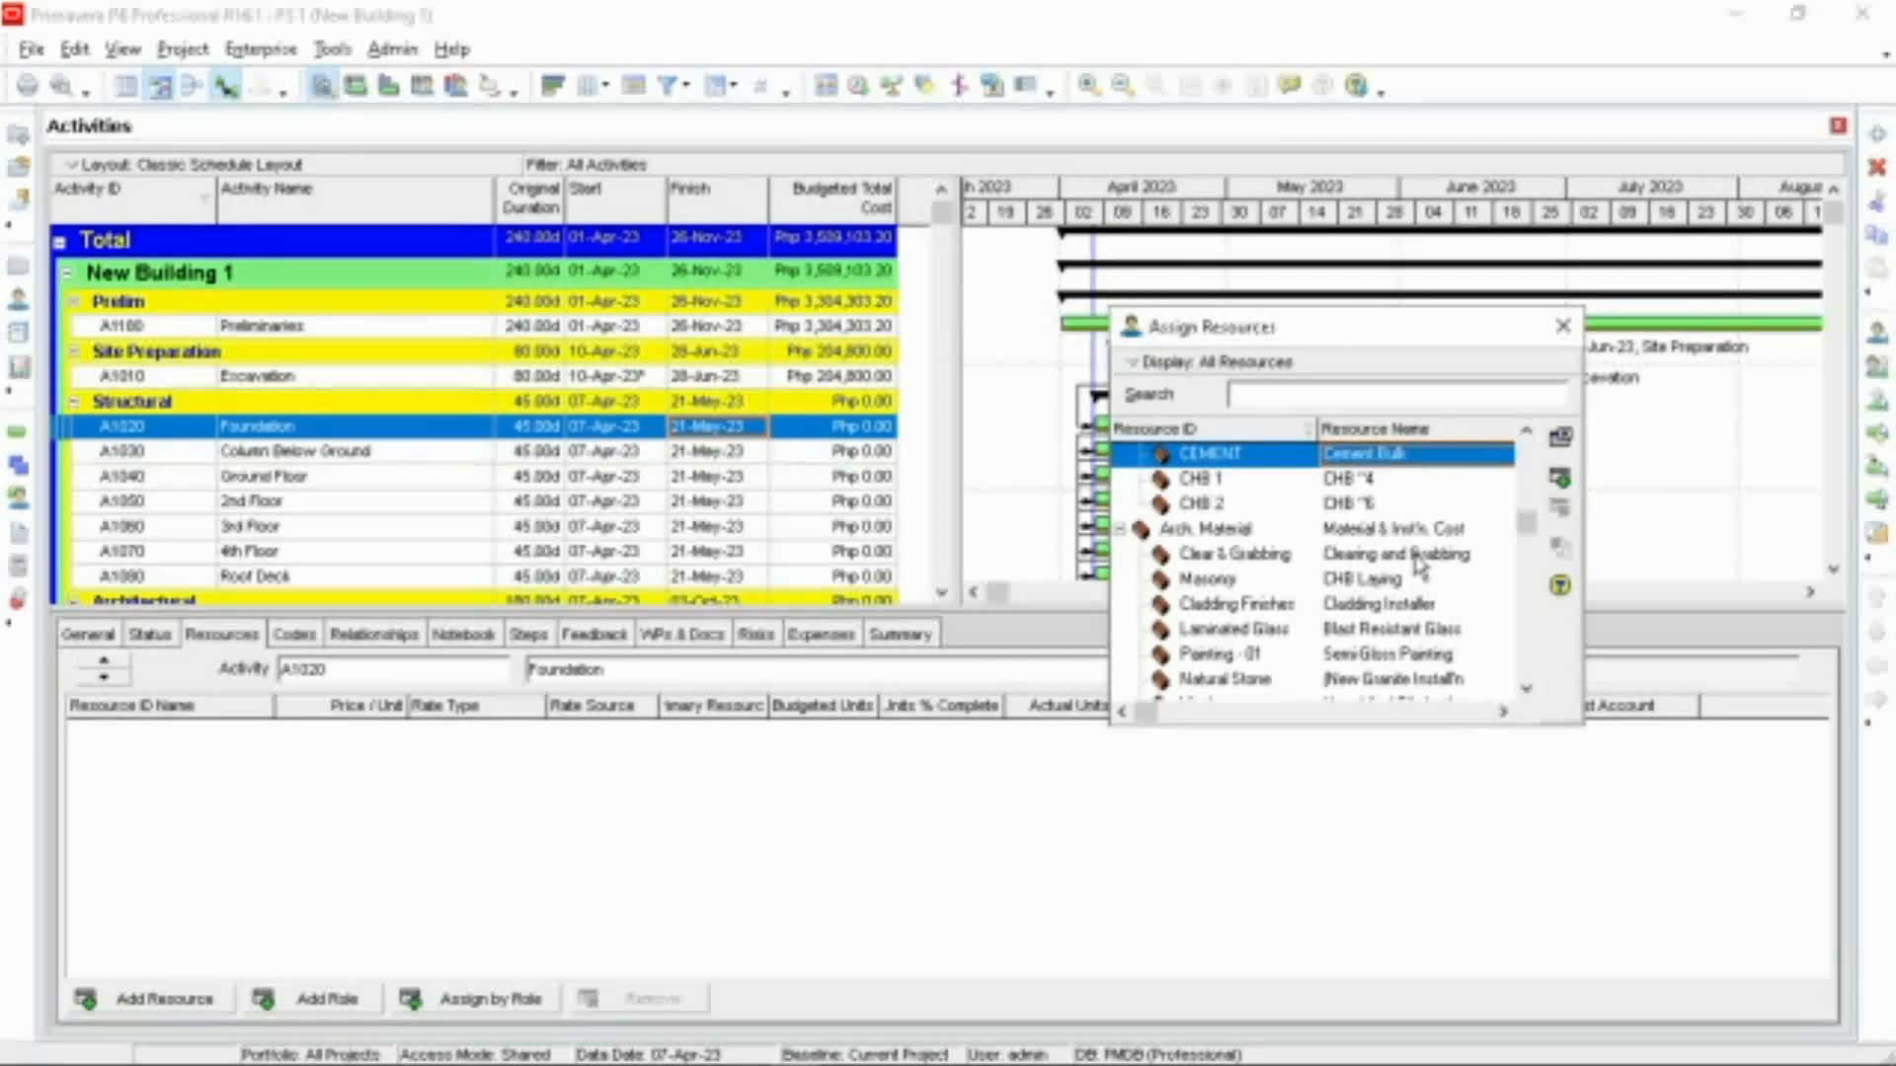
pyautogui.scroll(-2, 1419, 563)
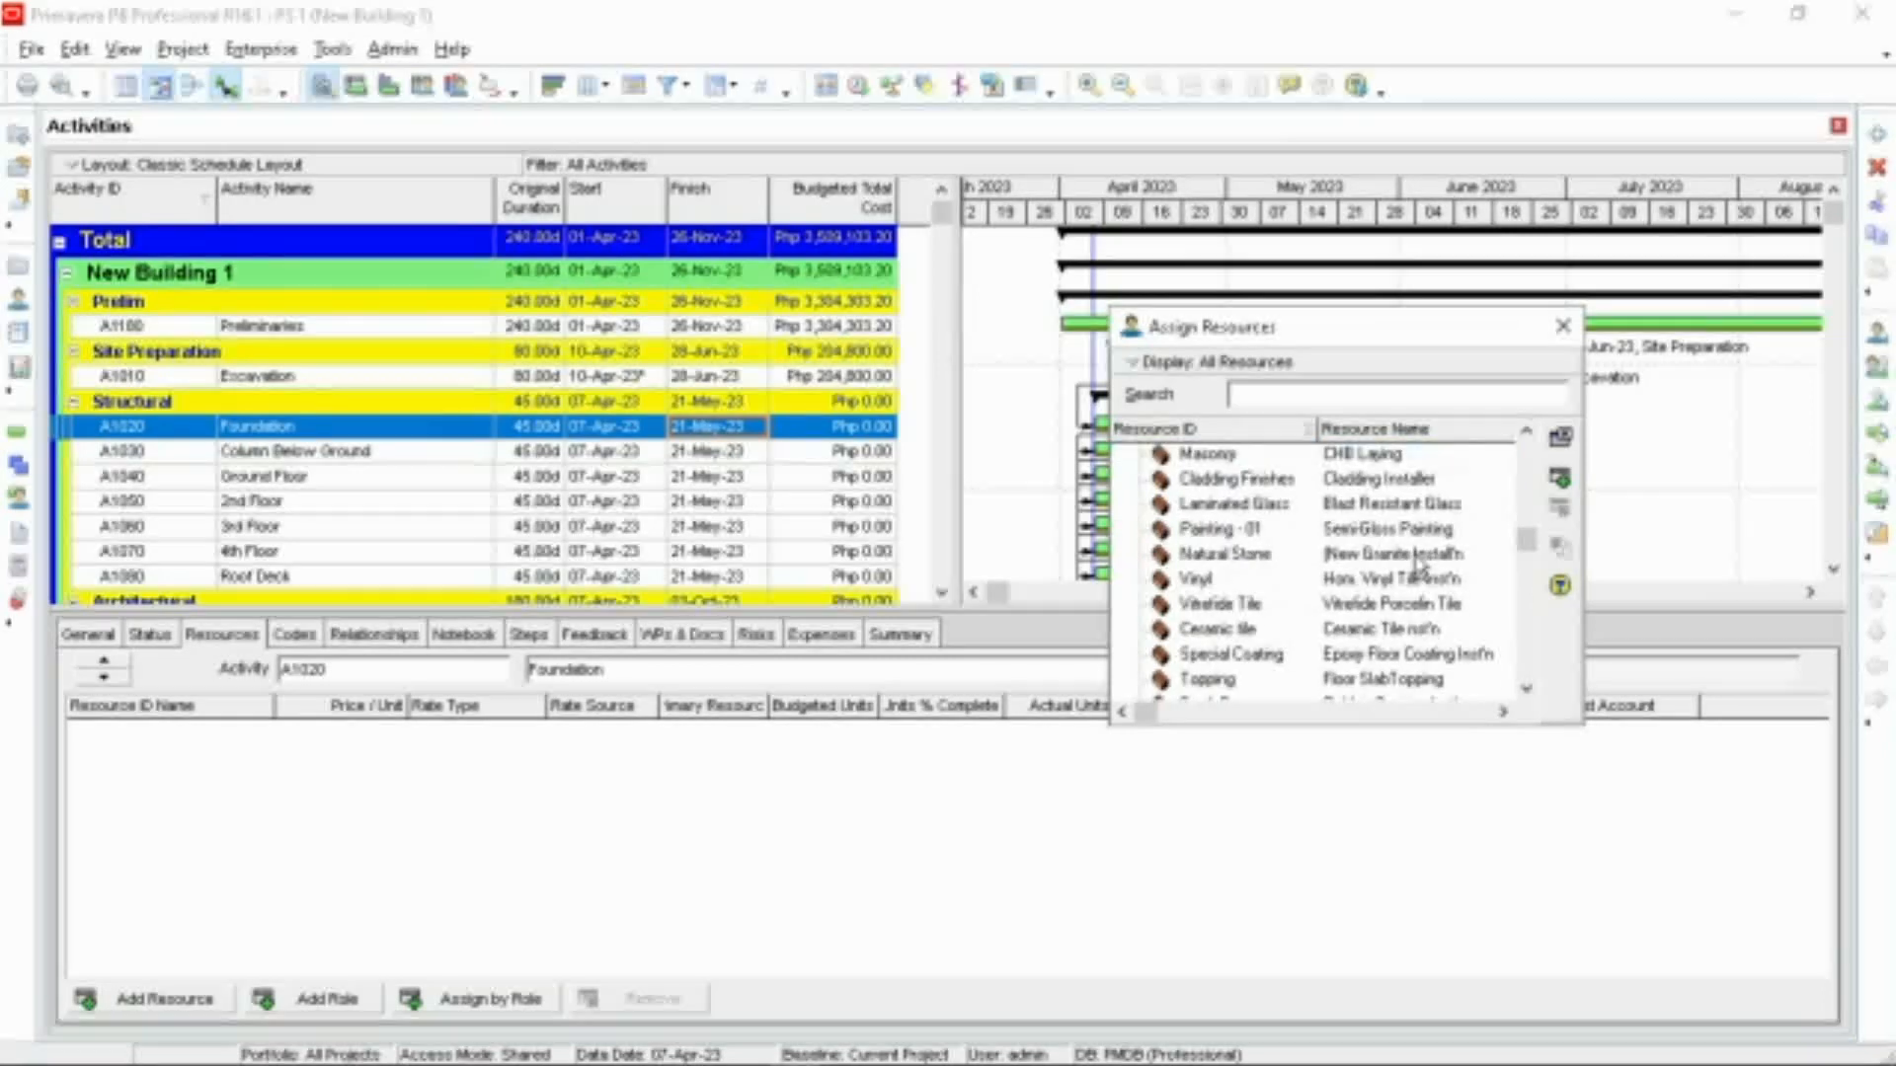
pyautogui.scroll(2, 1419, 563)
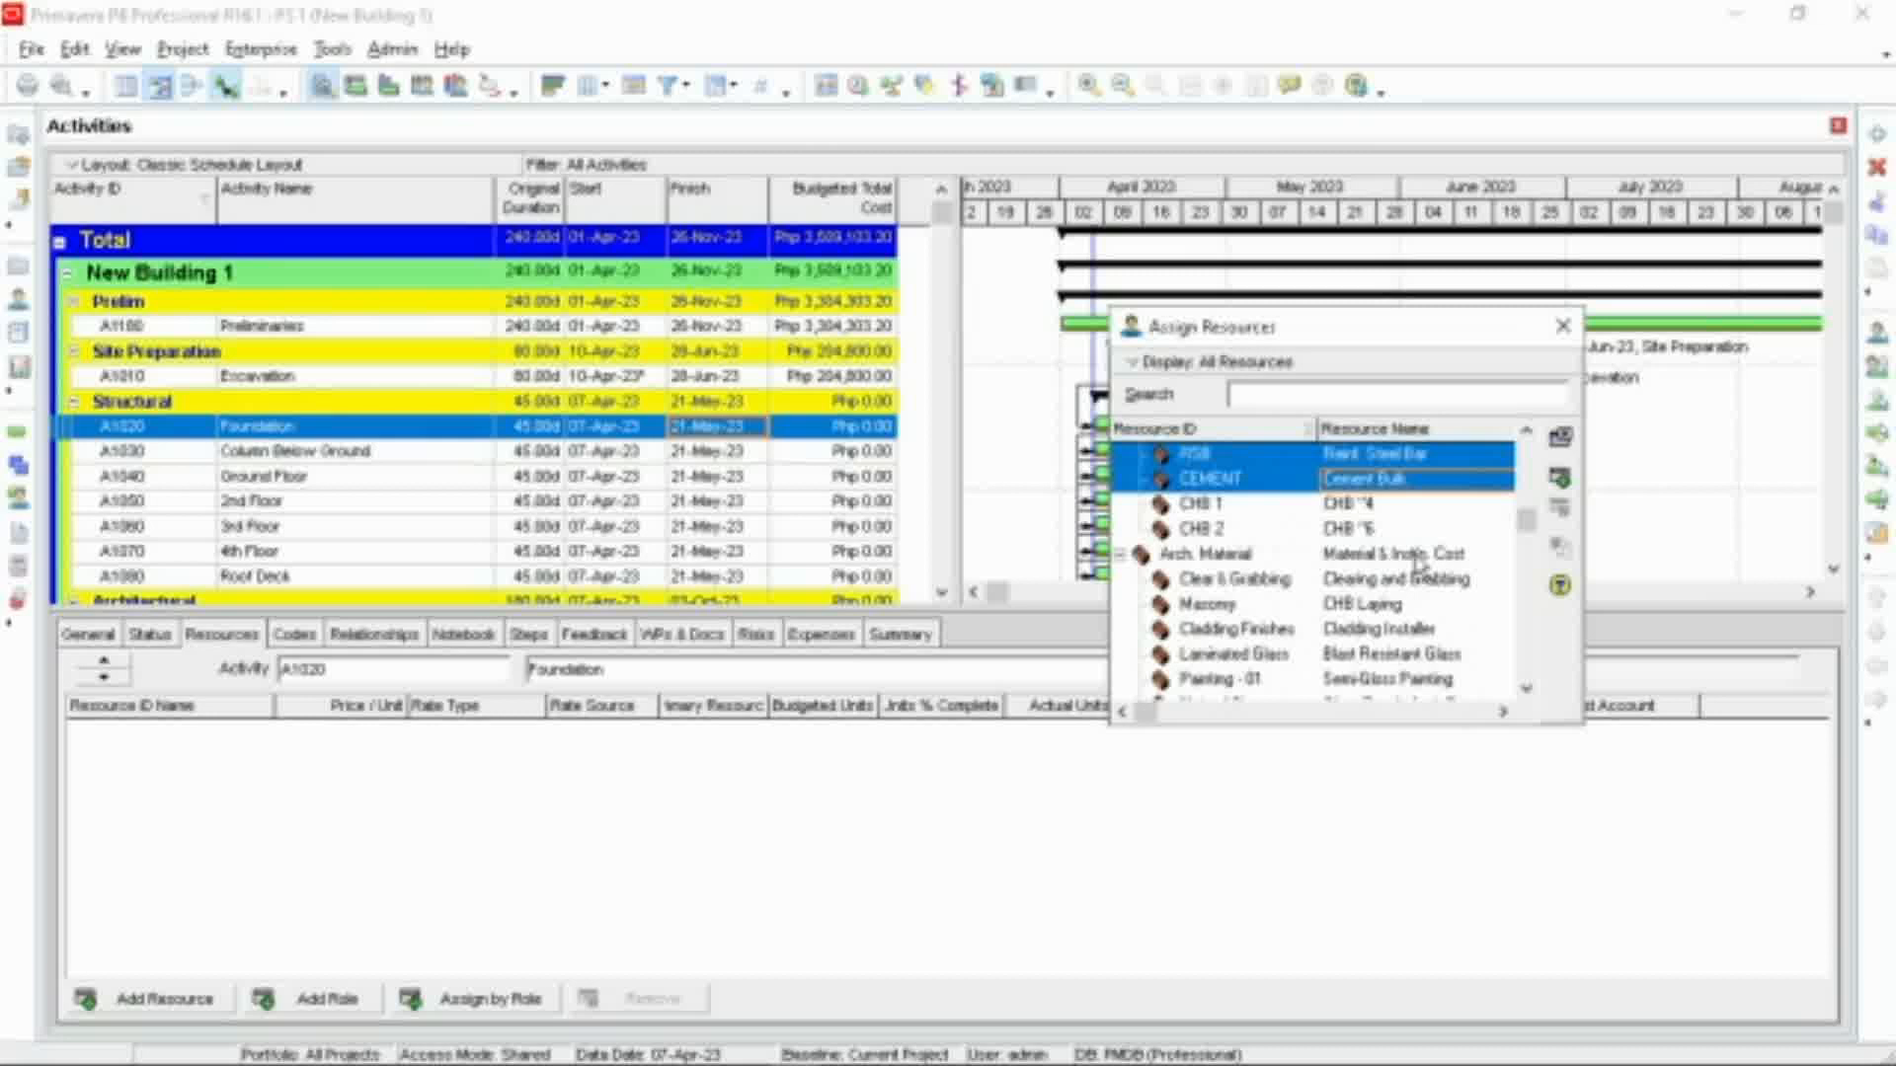
pyautogui.scroll(1, 1419, 563)
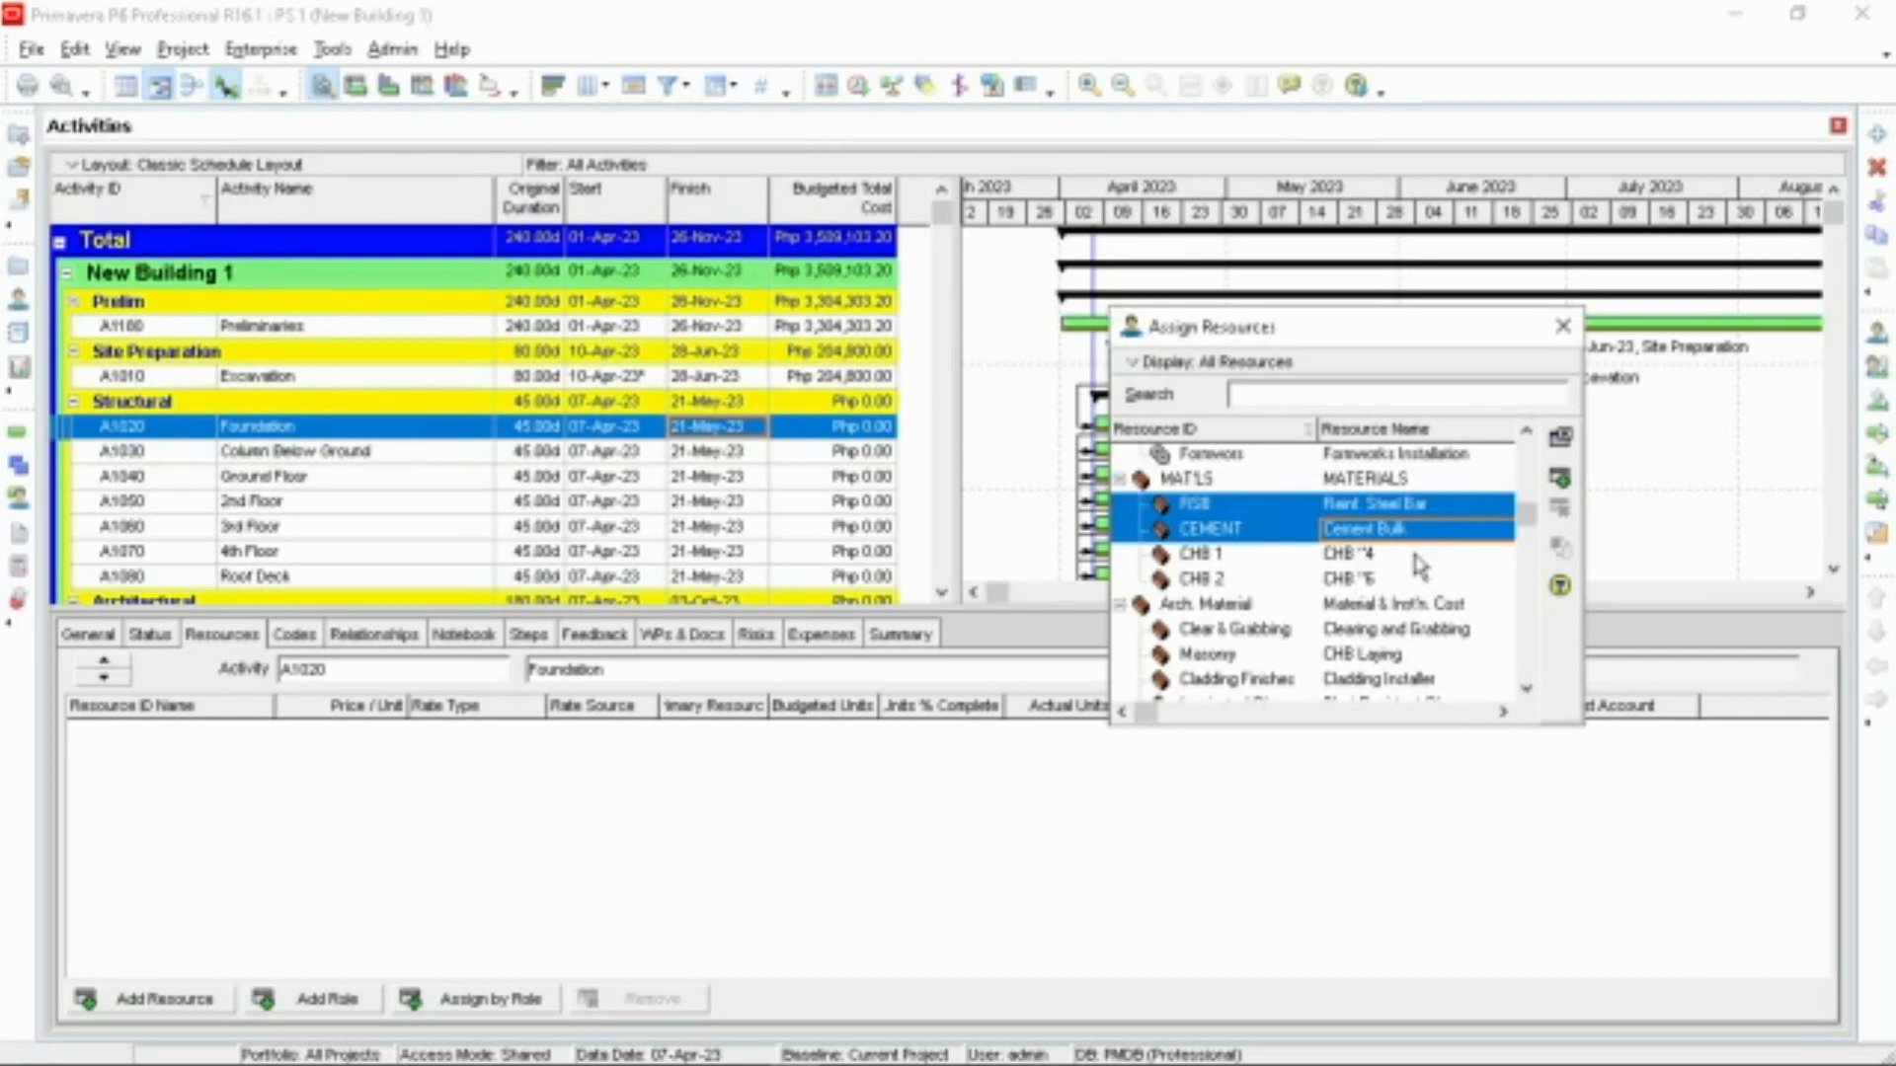
pyautogui.scroll(-1, 1419, 565)
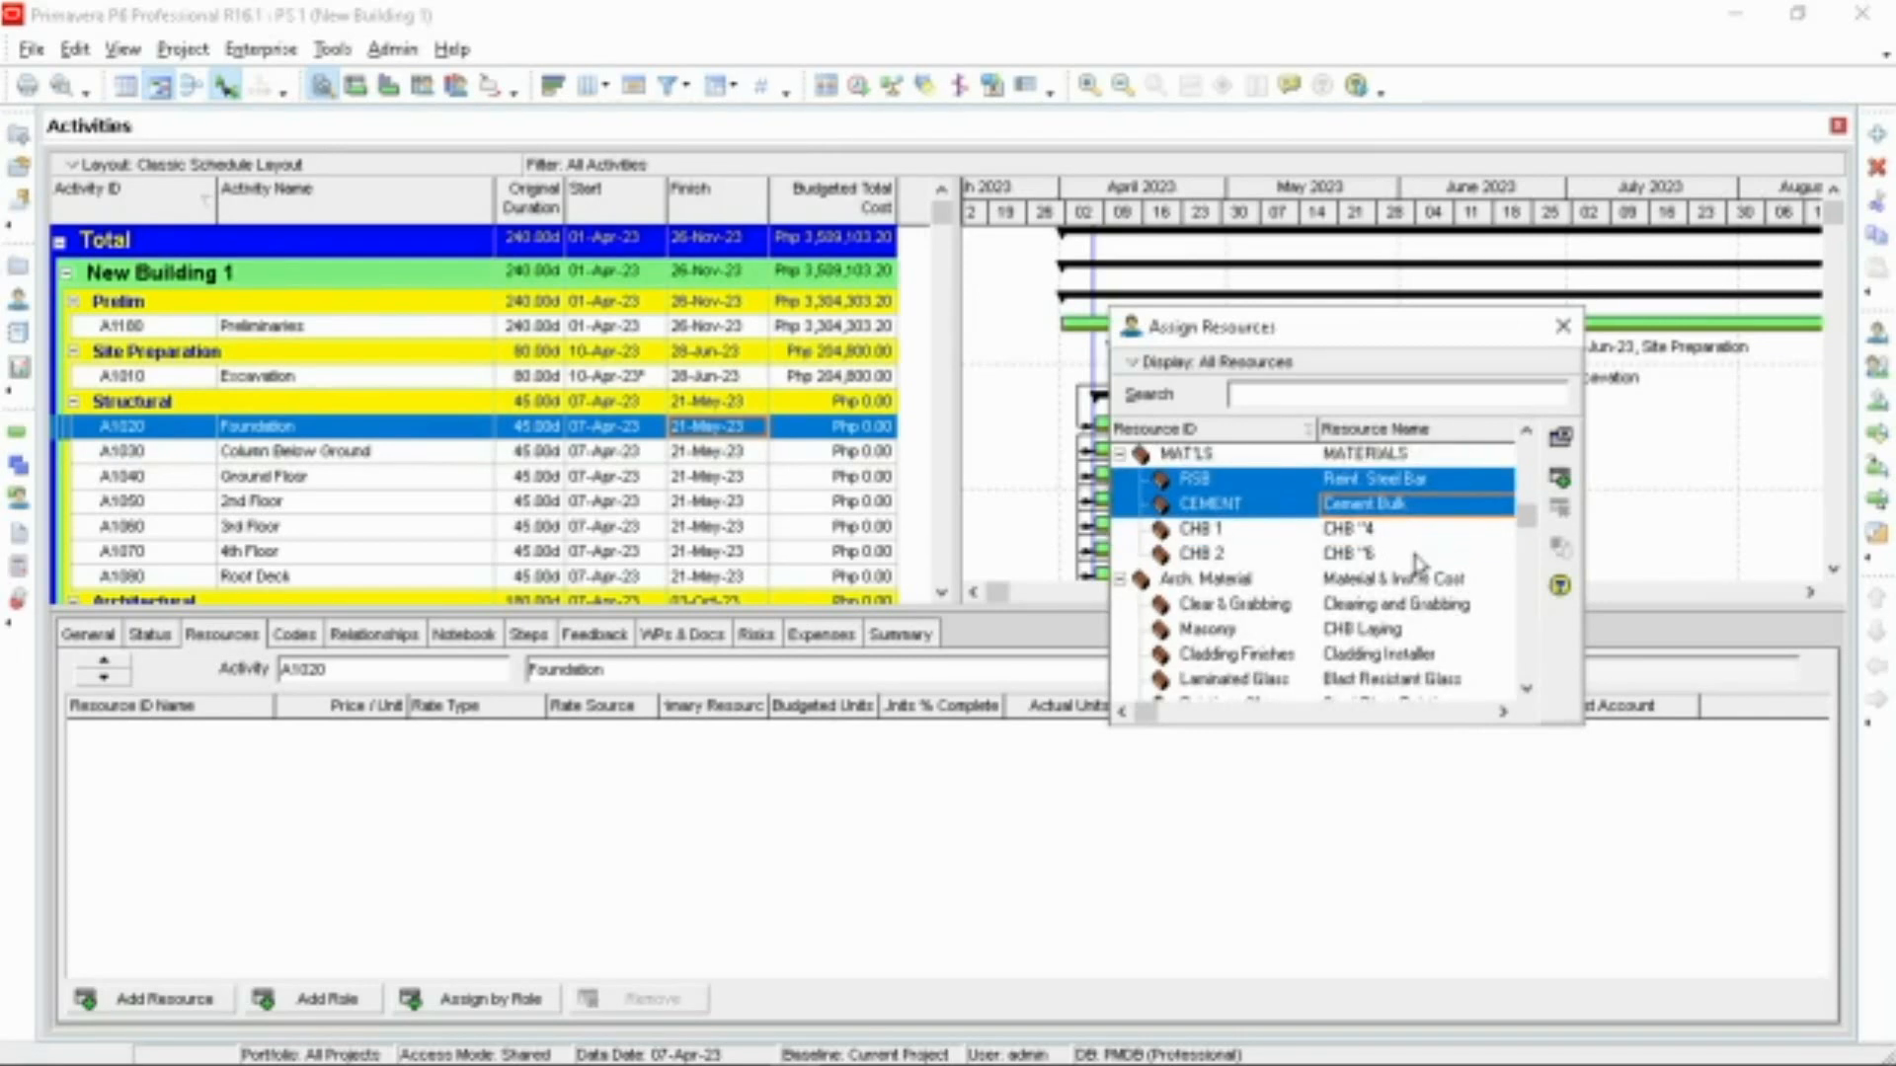
pyautogui.scroll(1, 1419, 565)
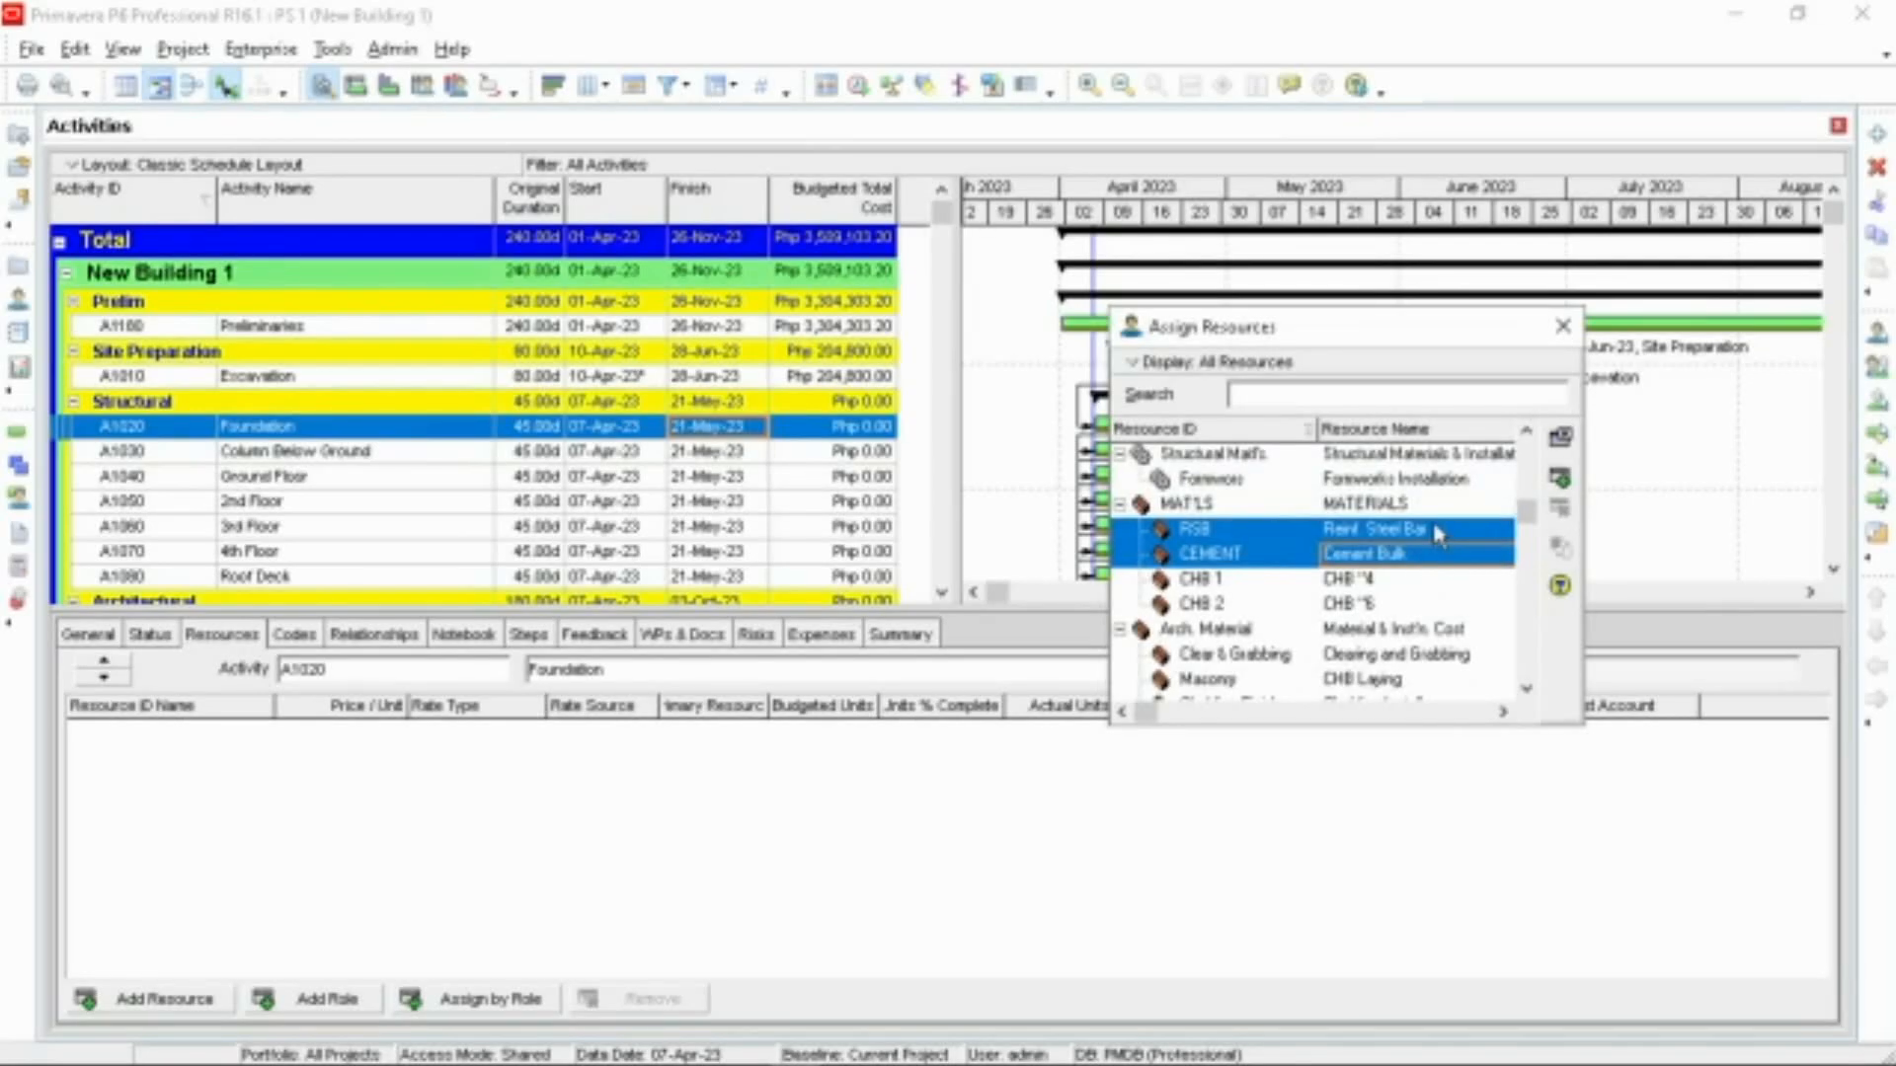
pyautogui.click(1559, 480)
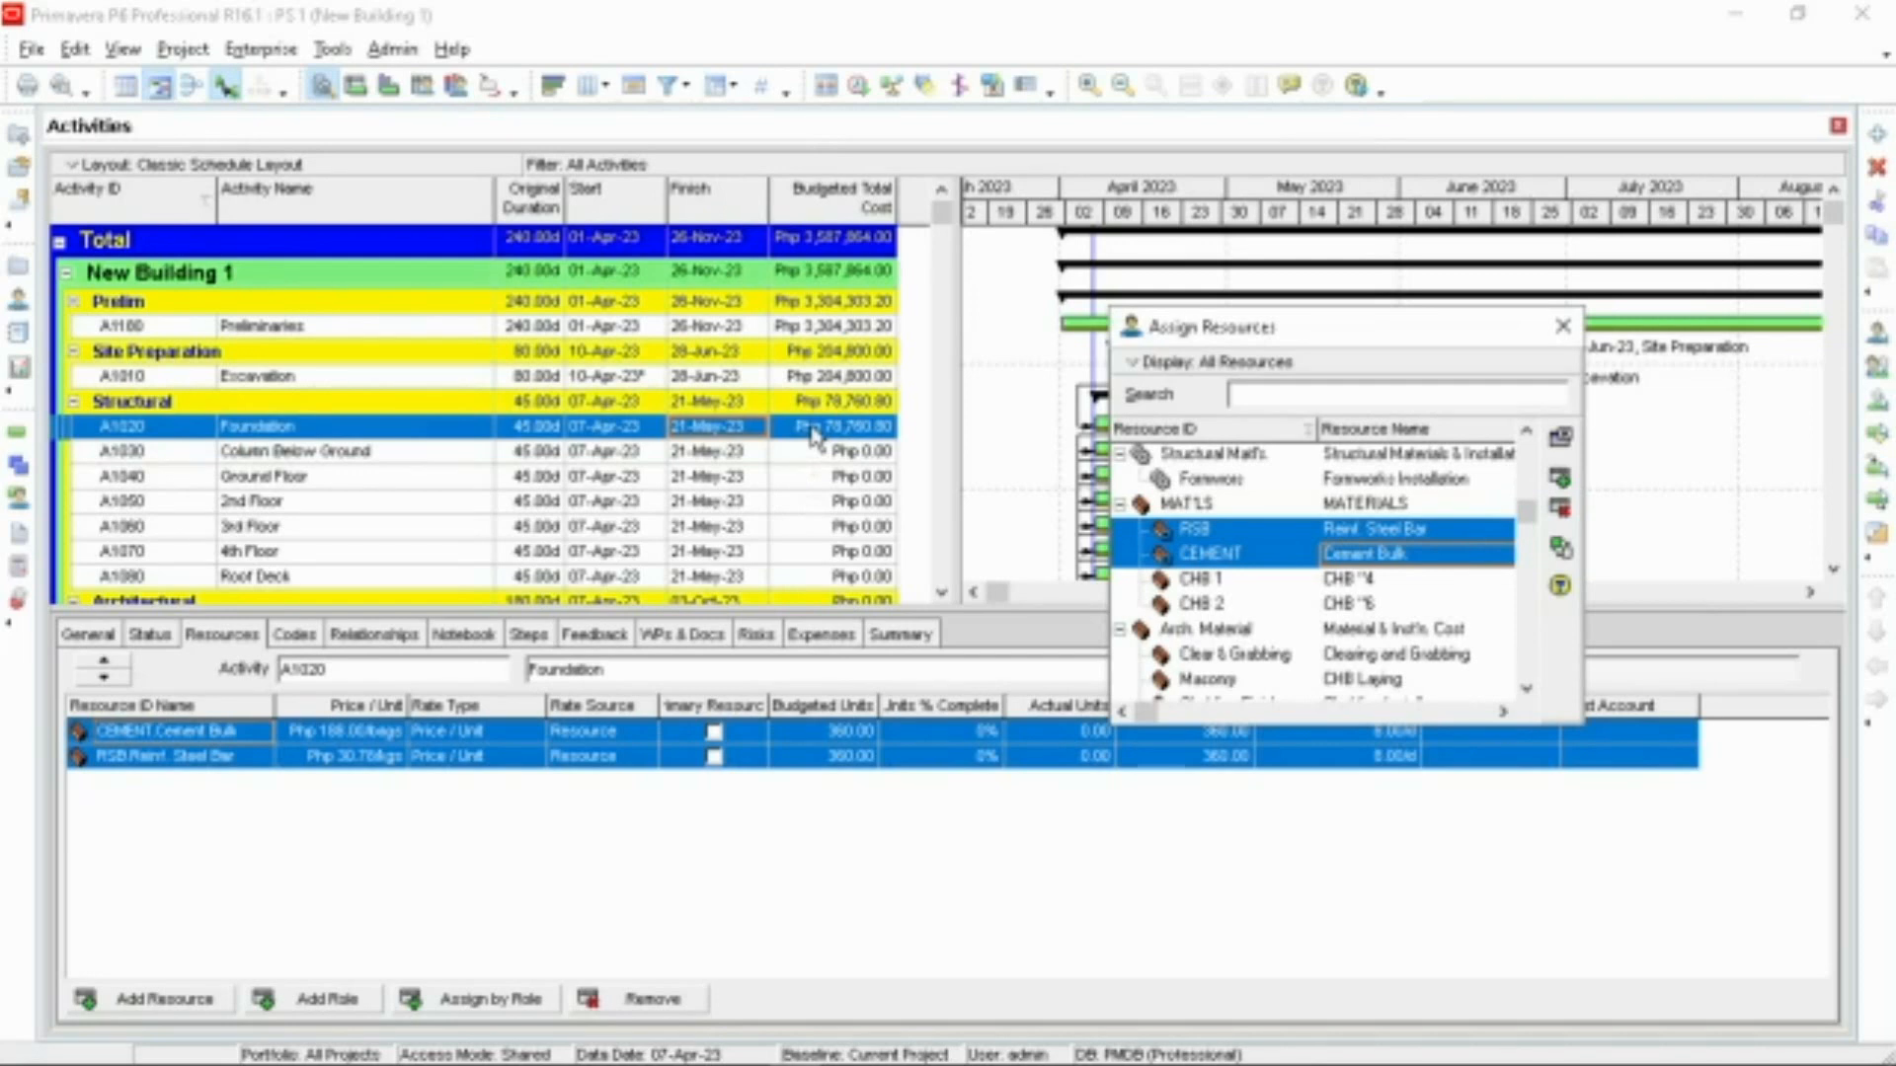
# Step: Look over the remaining activities from Column Below Ground down to Site Dev. and finish assigning resources
pyautogui.click(755, 451)
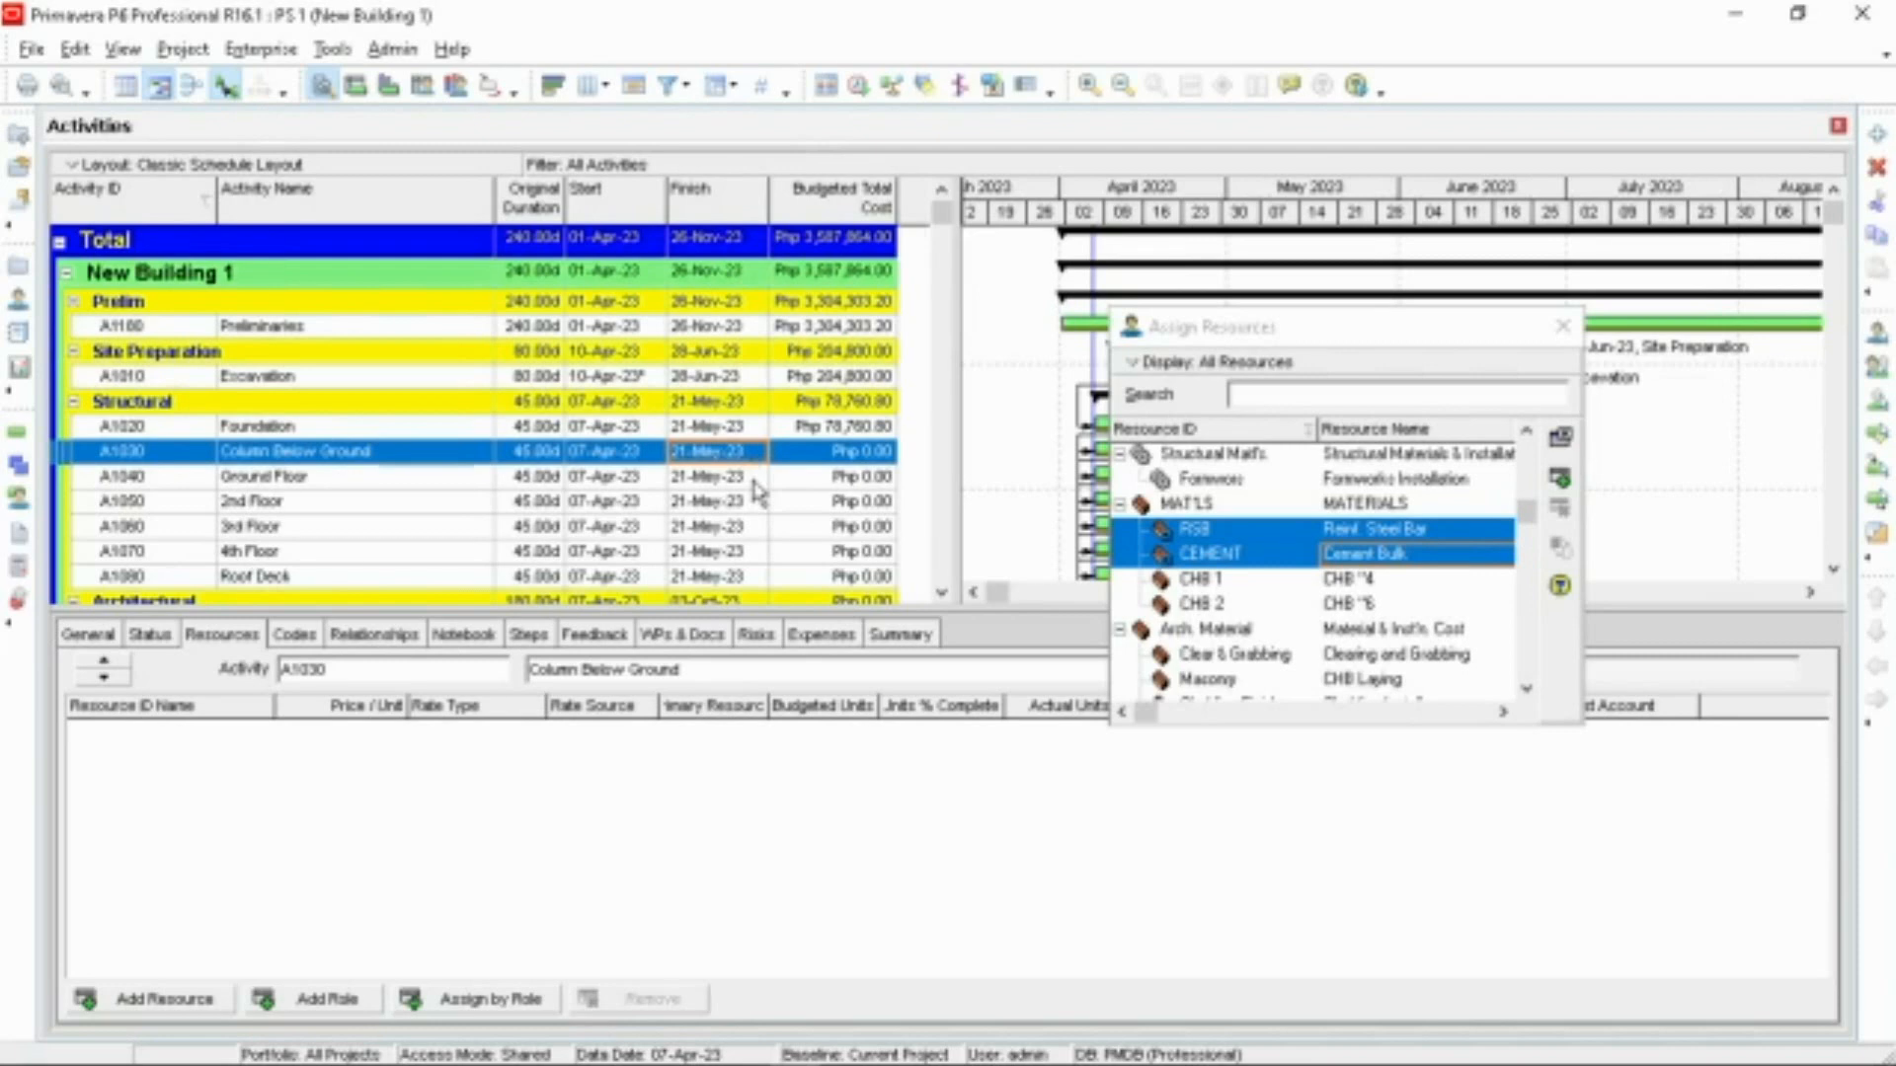
pyautogui.scroll(-3, 759, 490)
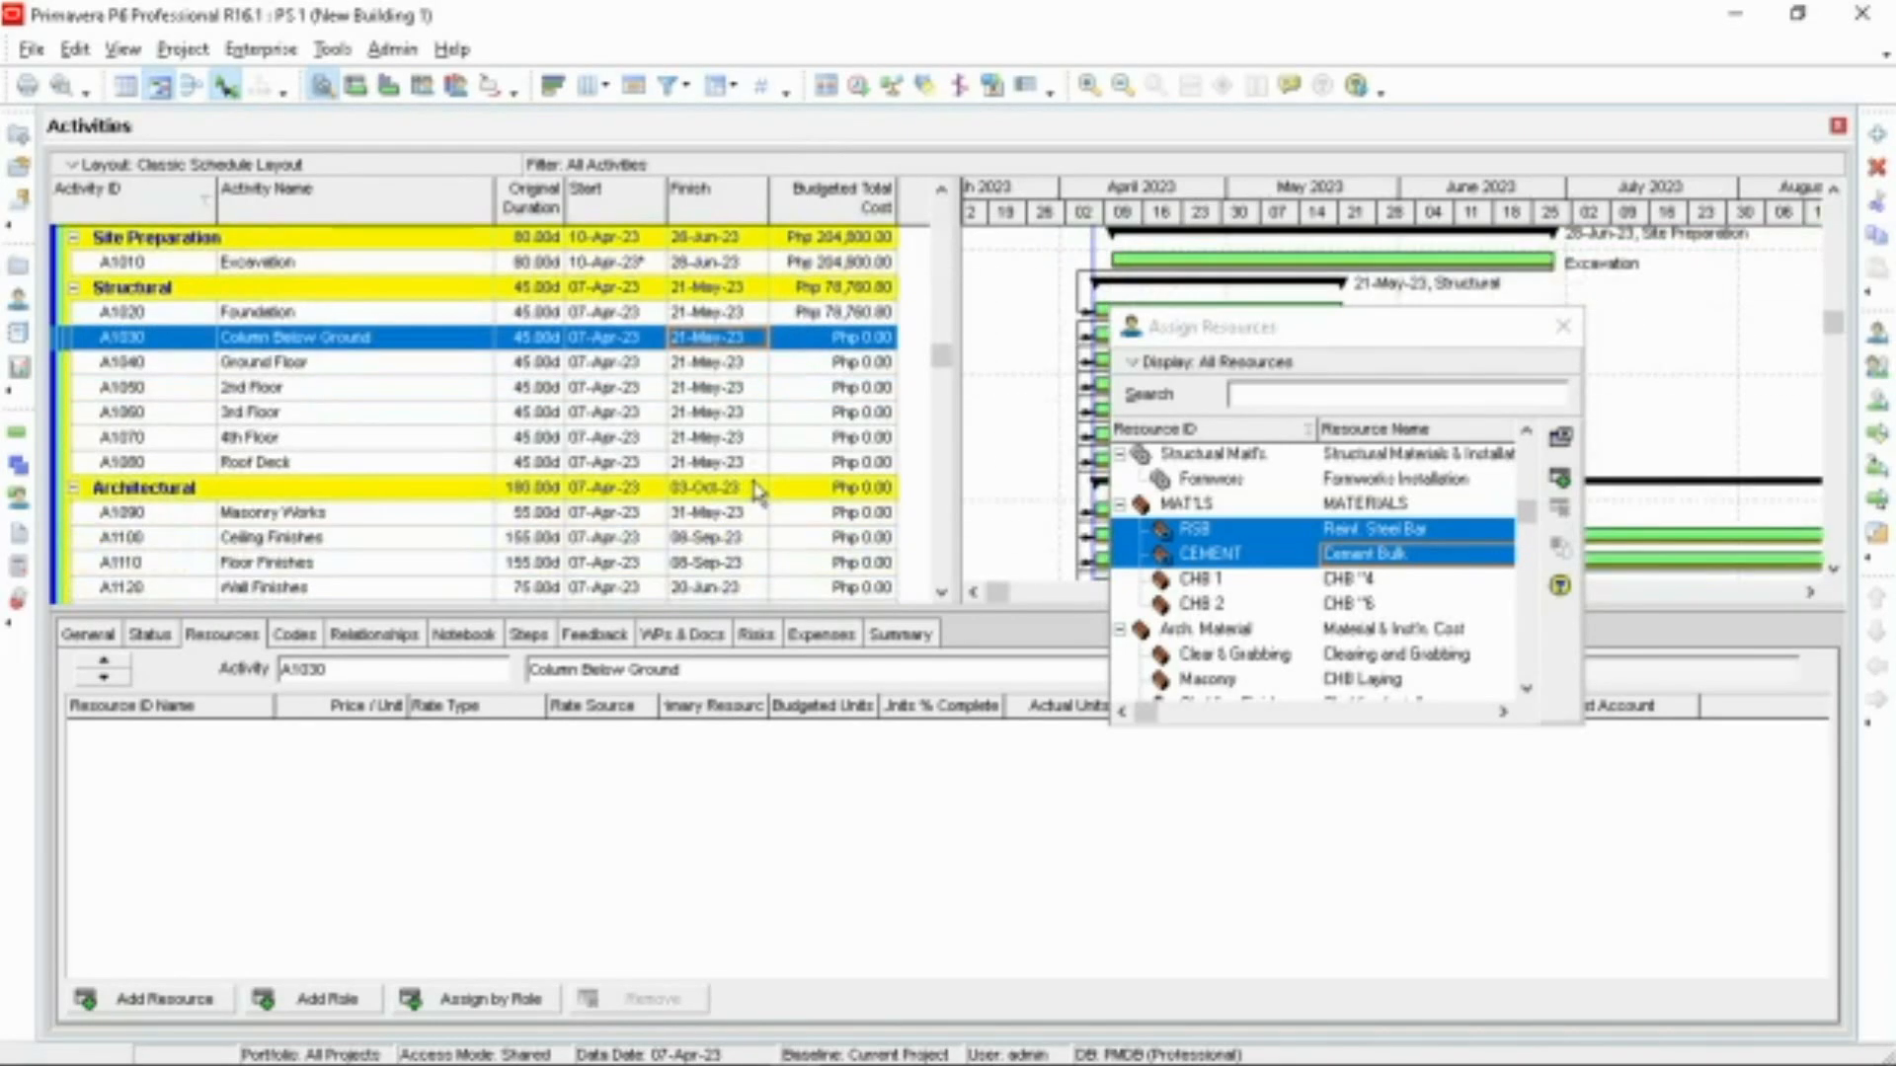
pyautogui.scroll(-3, 759, 491)
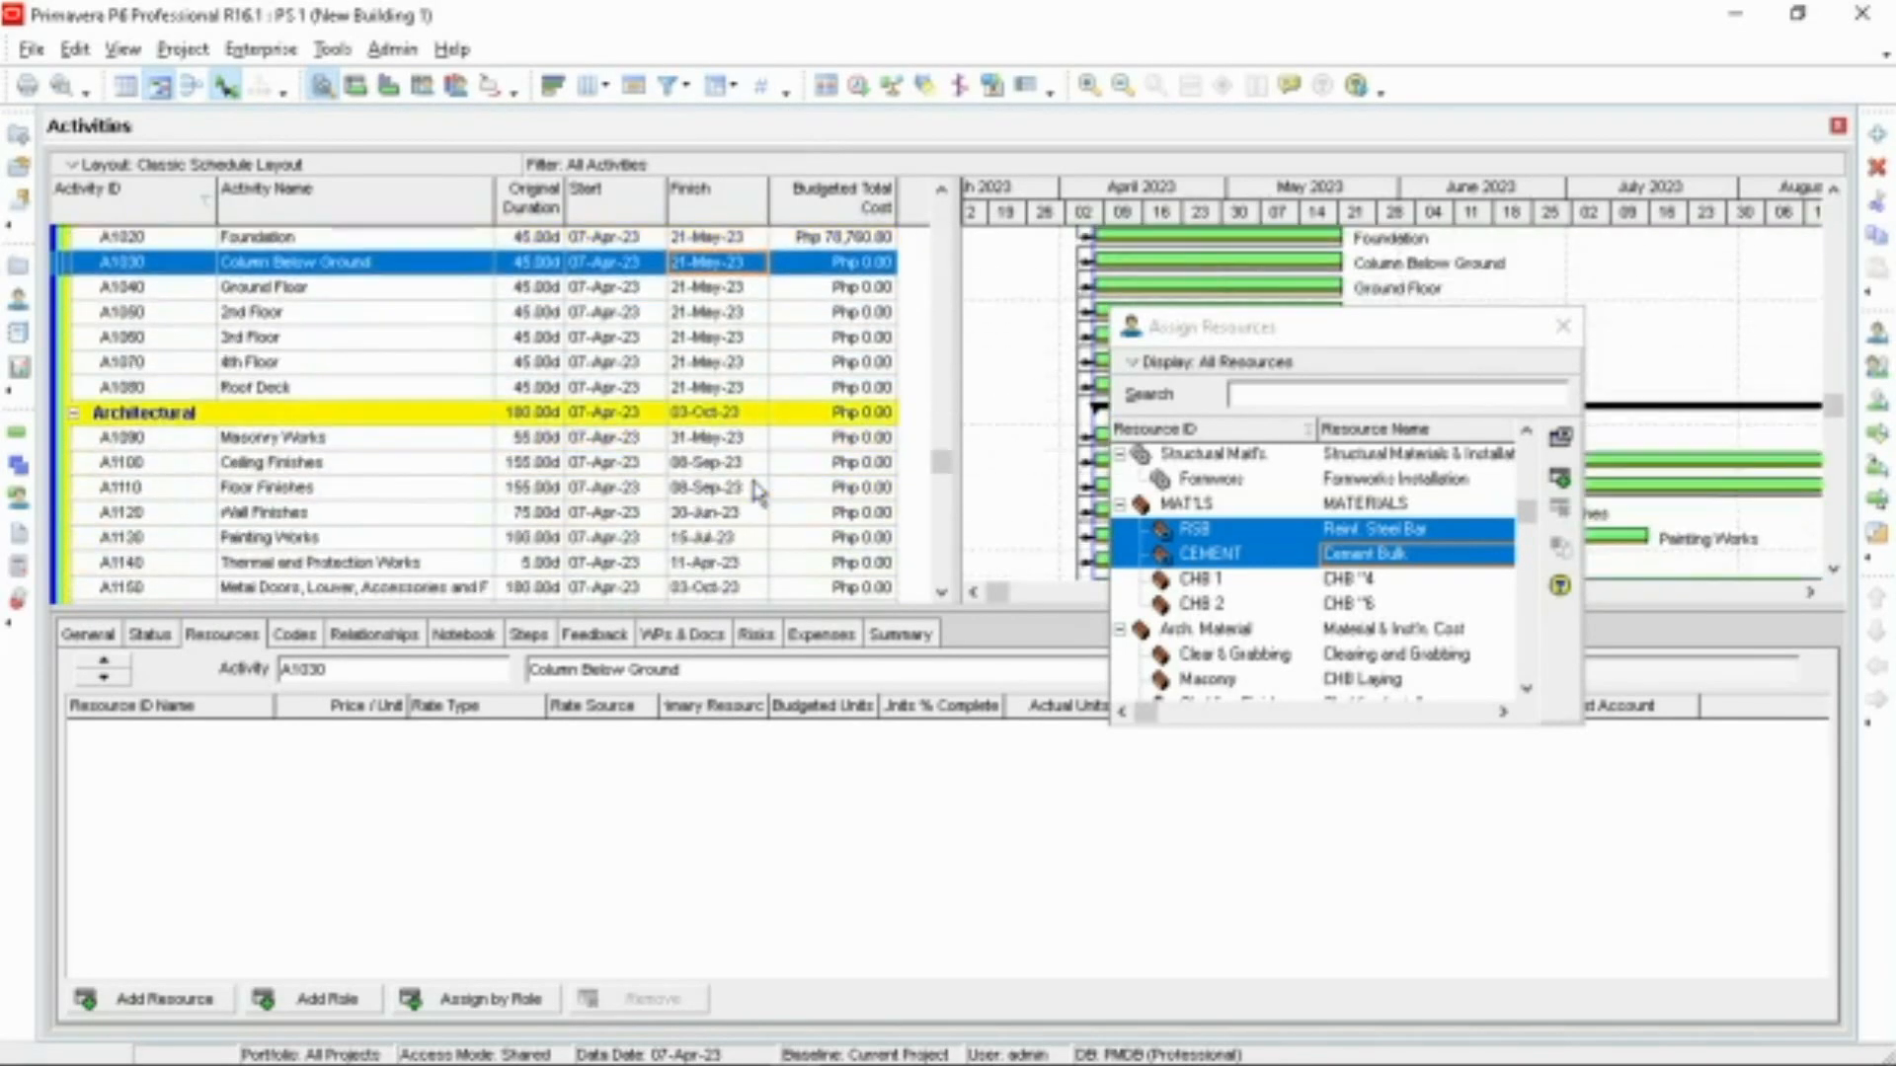
pyautogui.scroll(-3, 759, 491)
pyautogui.scroll(1, 758, 491)
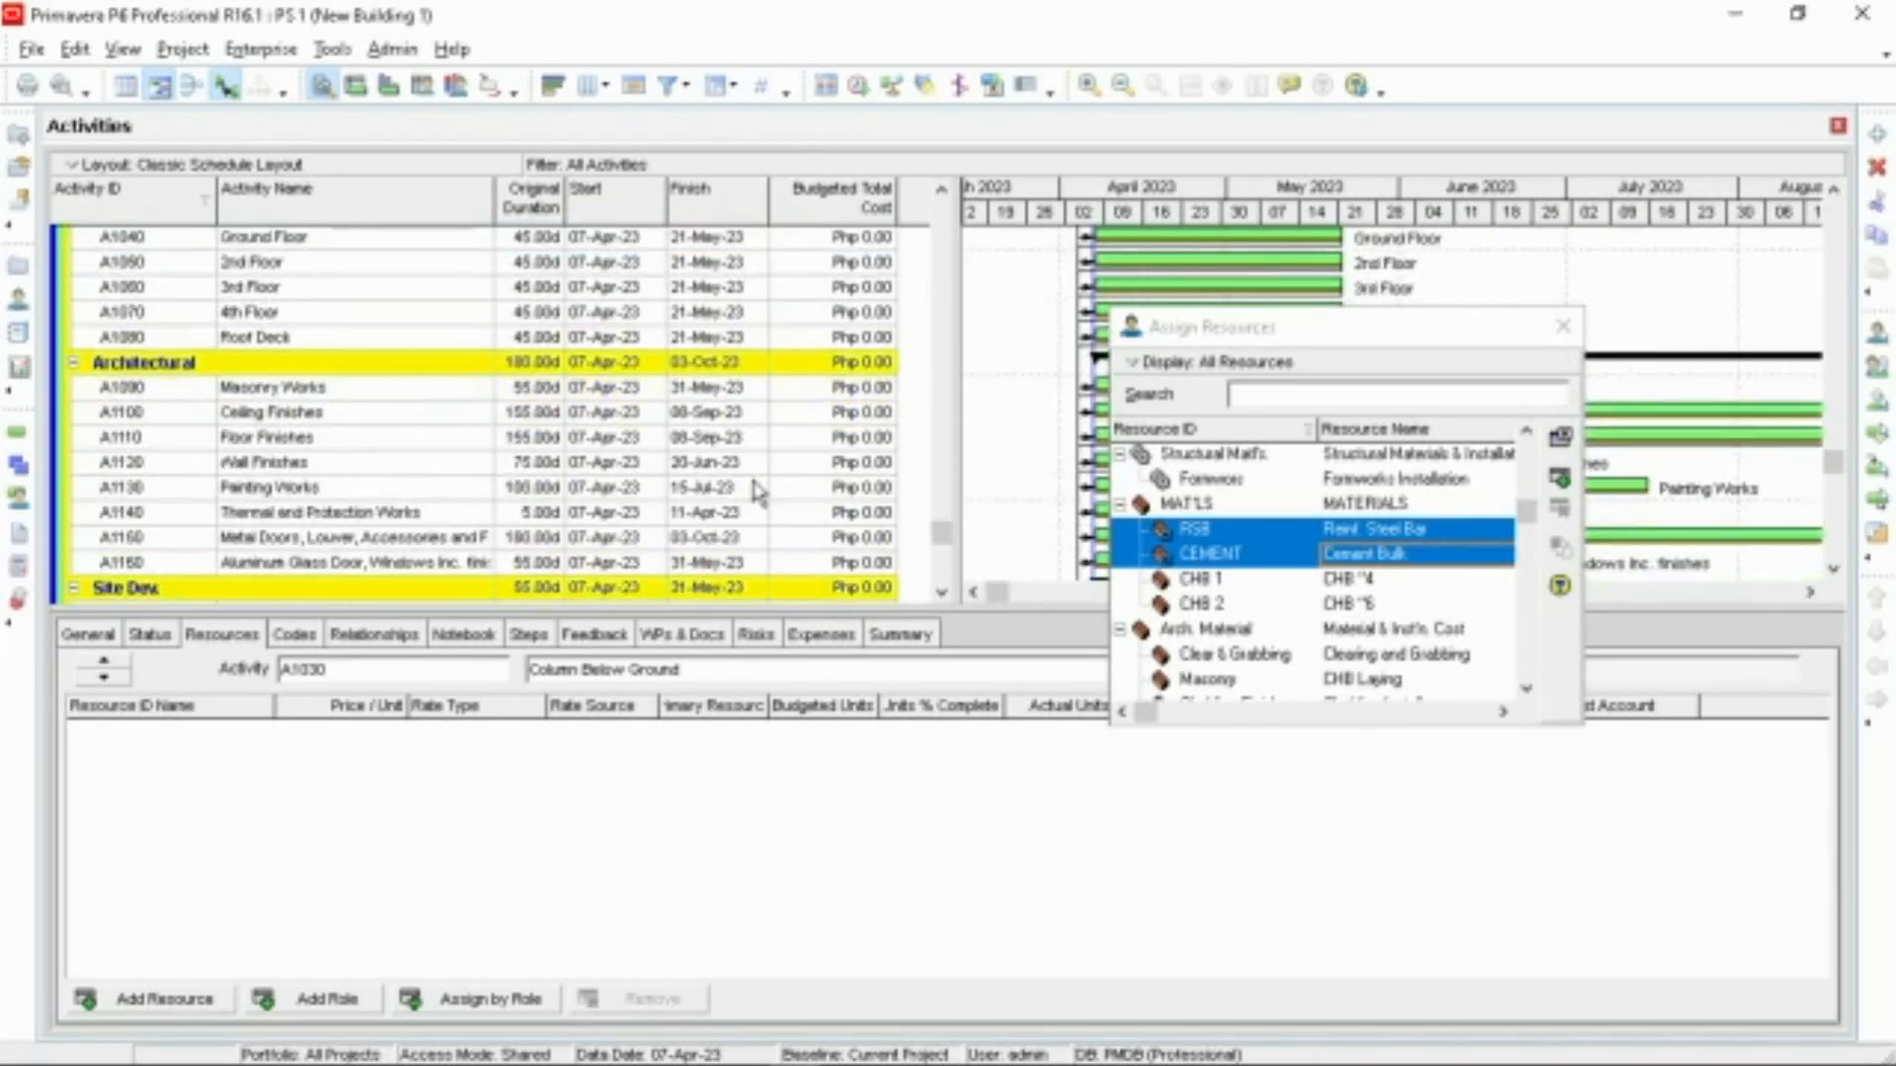
pyautogui.scroll(9, 759, 491)
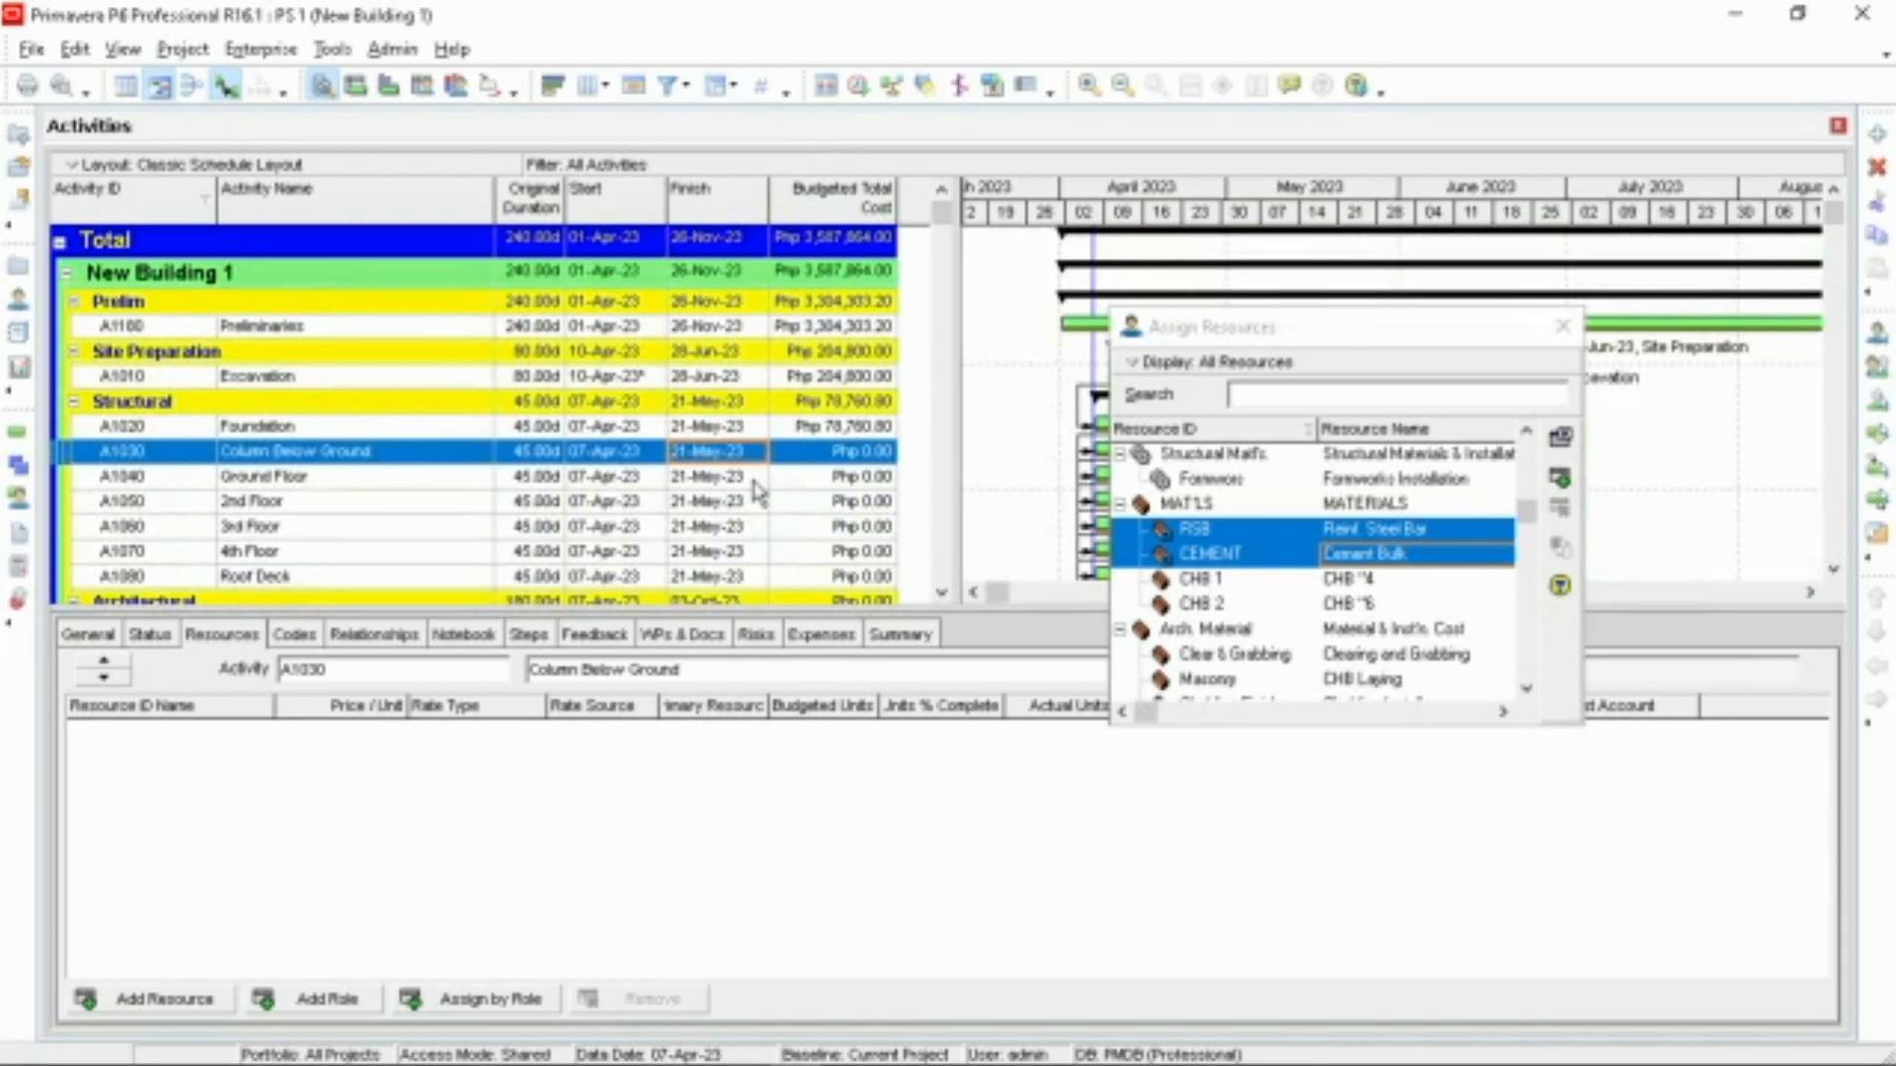
pyautogui.click(1564, 328)
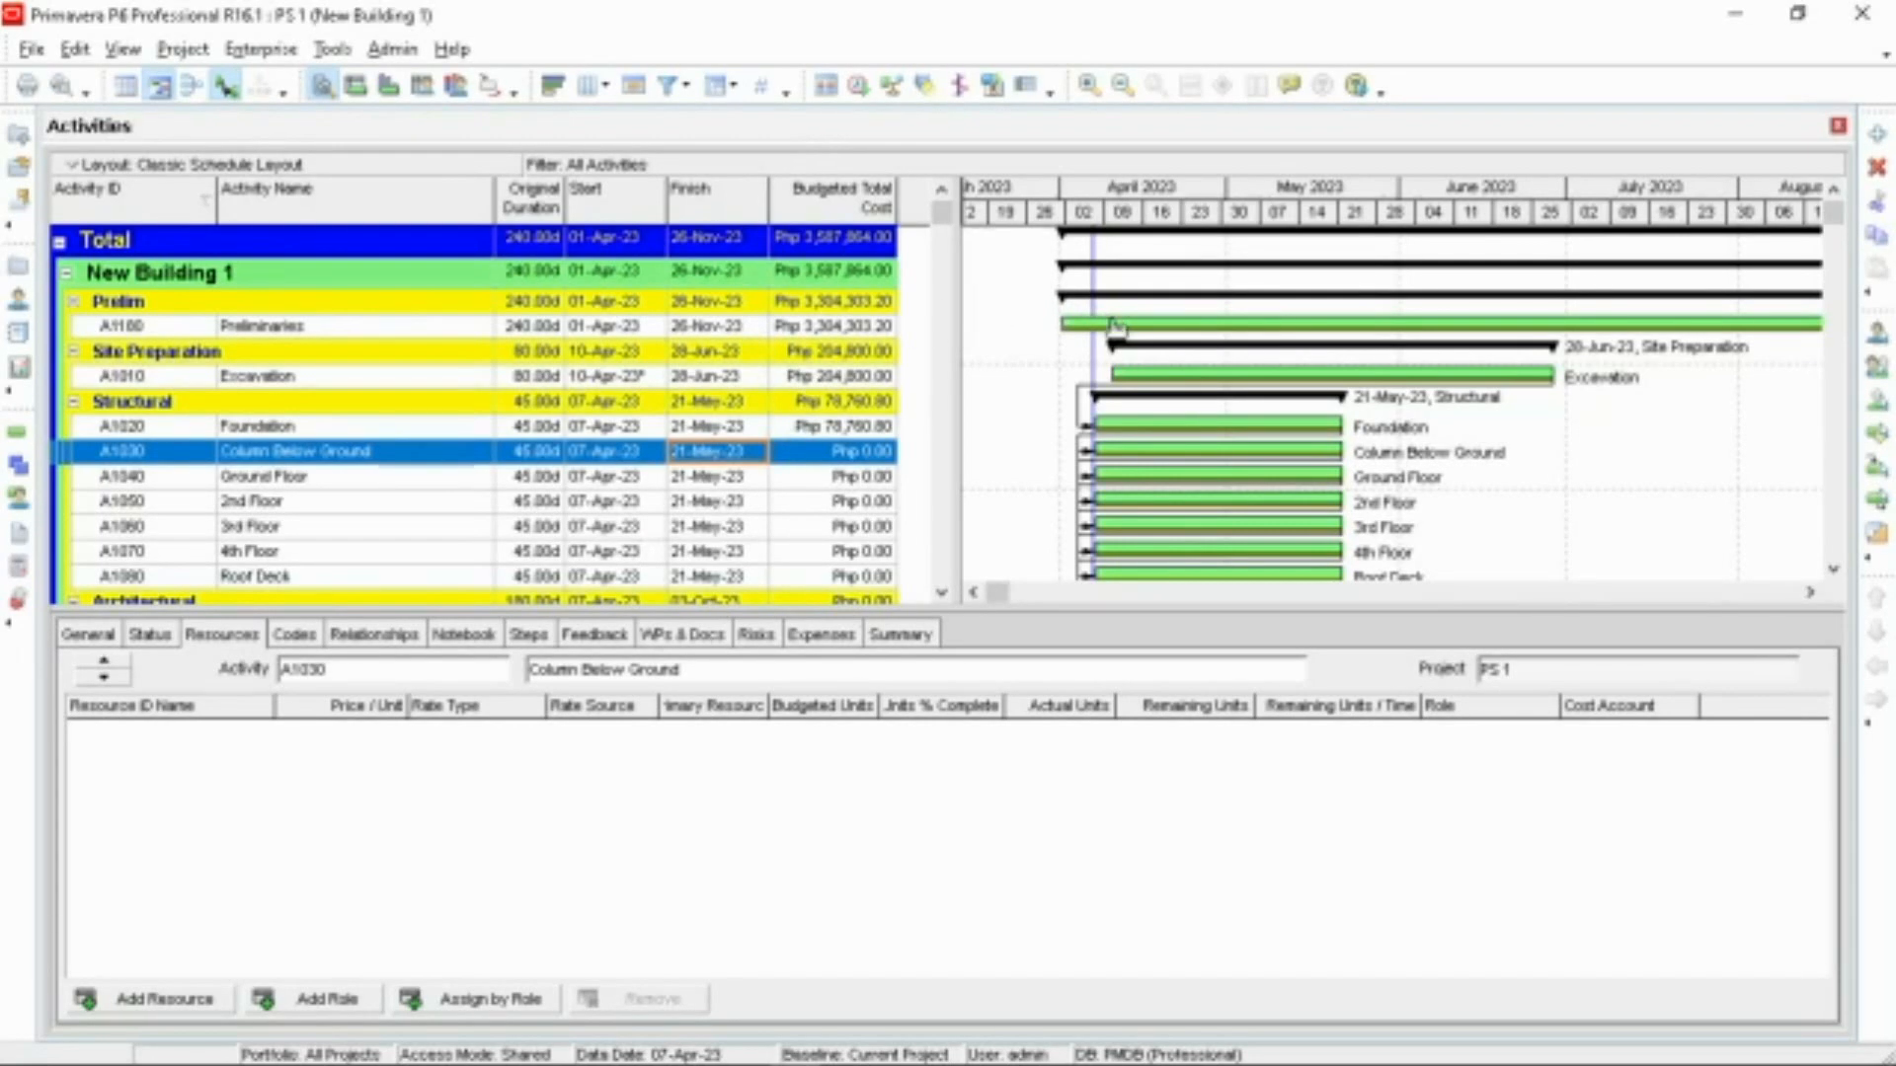
# Step: Mark the Preliminaries activity as started on 01-Apr-23 in its status details
pyautogui.click(658, 329)
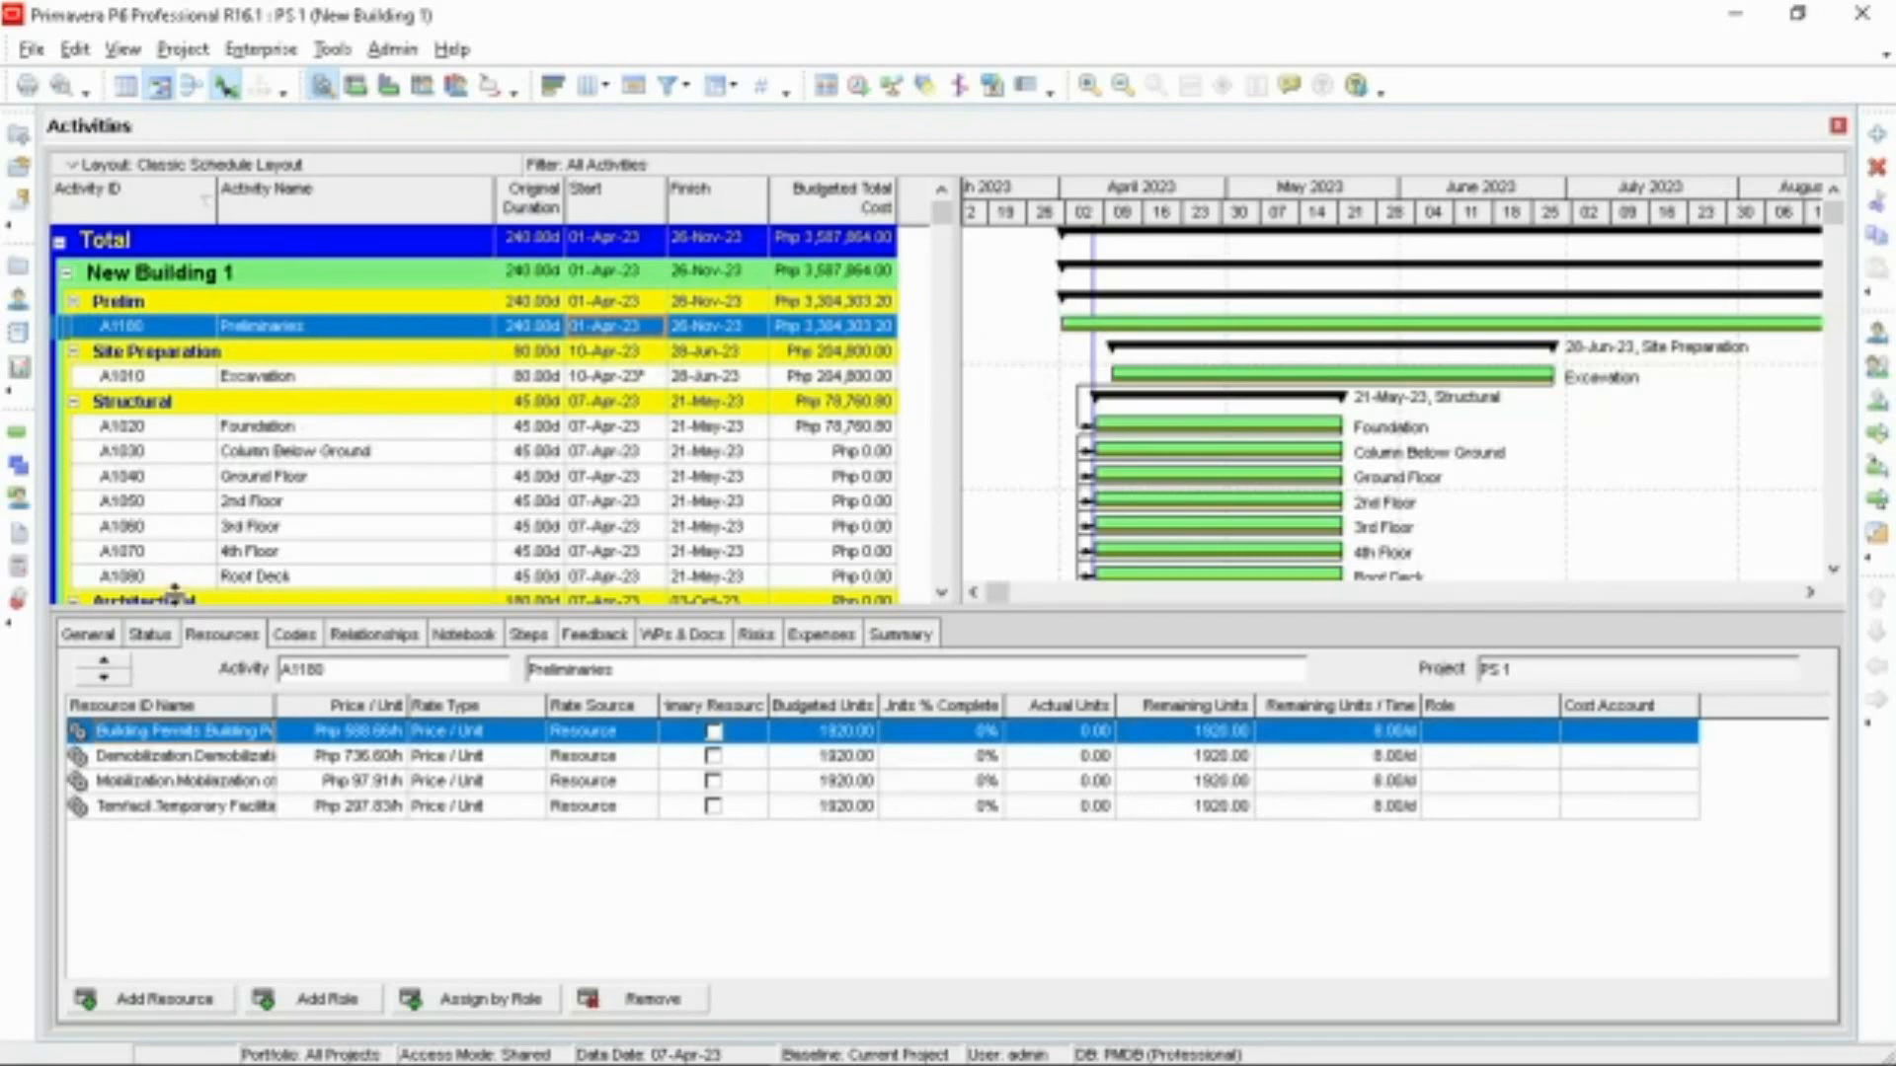
pyautogui.click(156, 636)
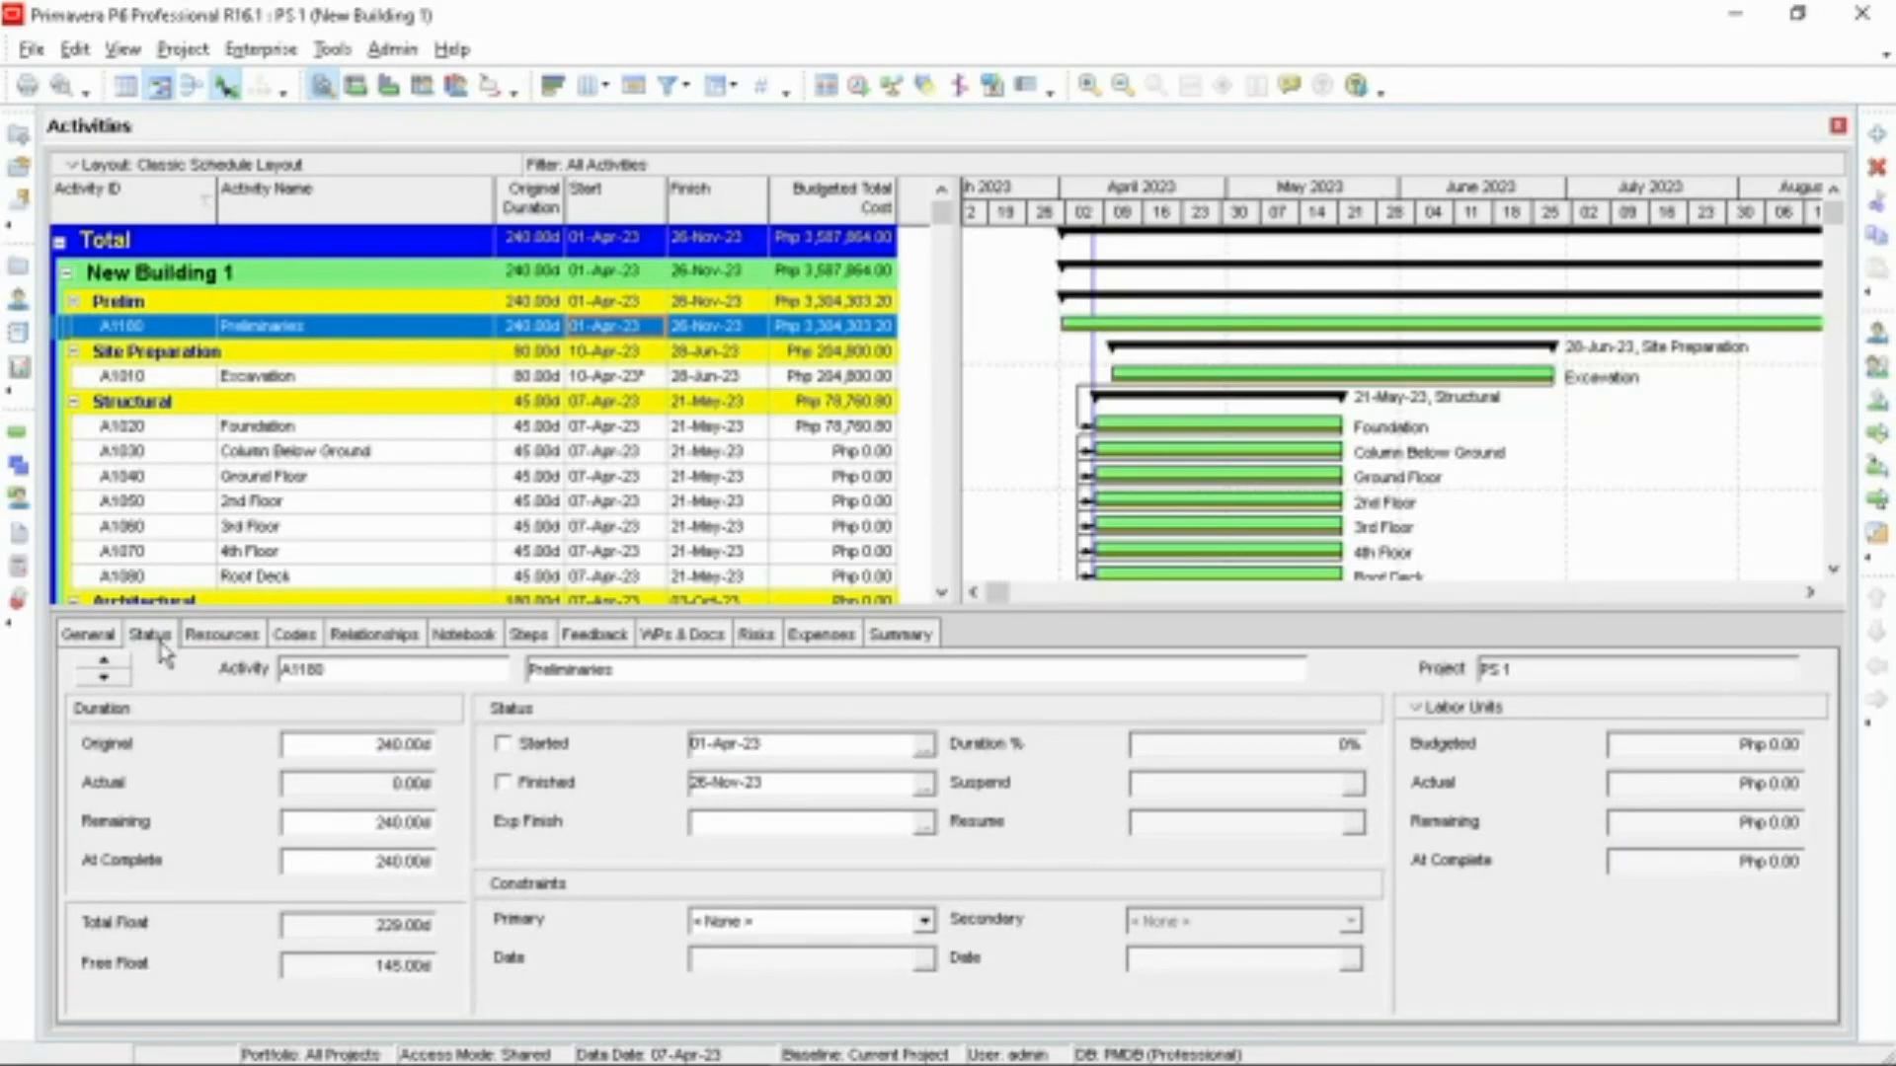
pyautogui.click(504, 747)
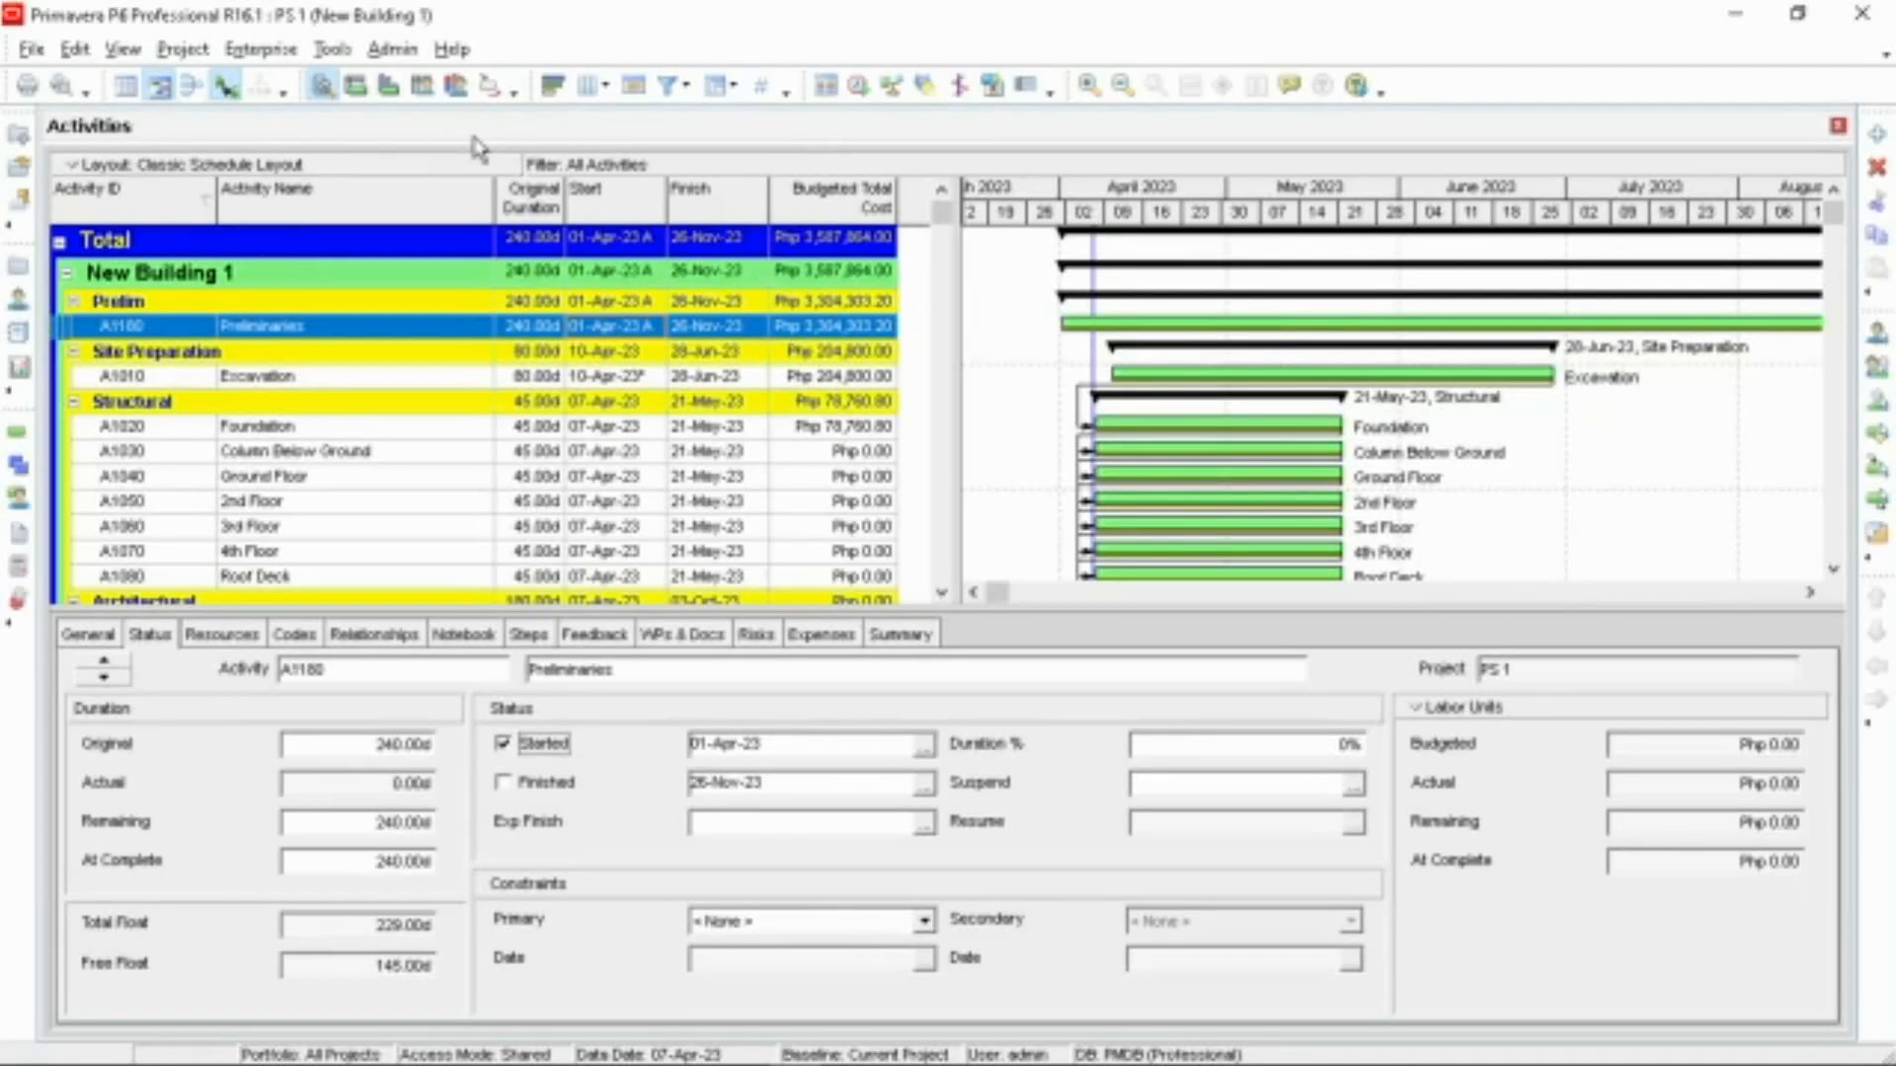
# Step: Reschedule the project with the current data date set to 09-Apr-23
pyautogui.click(332, 49)
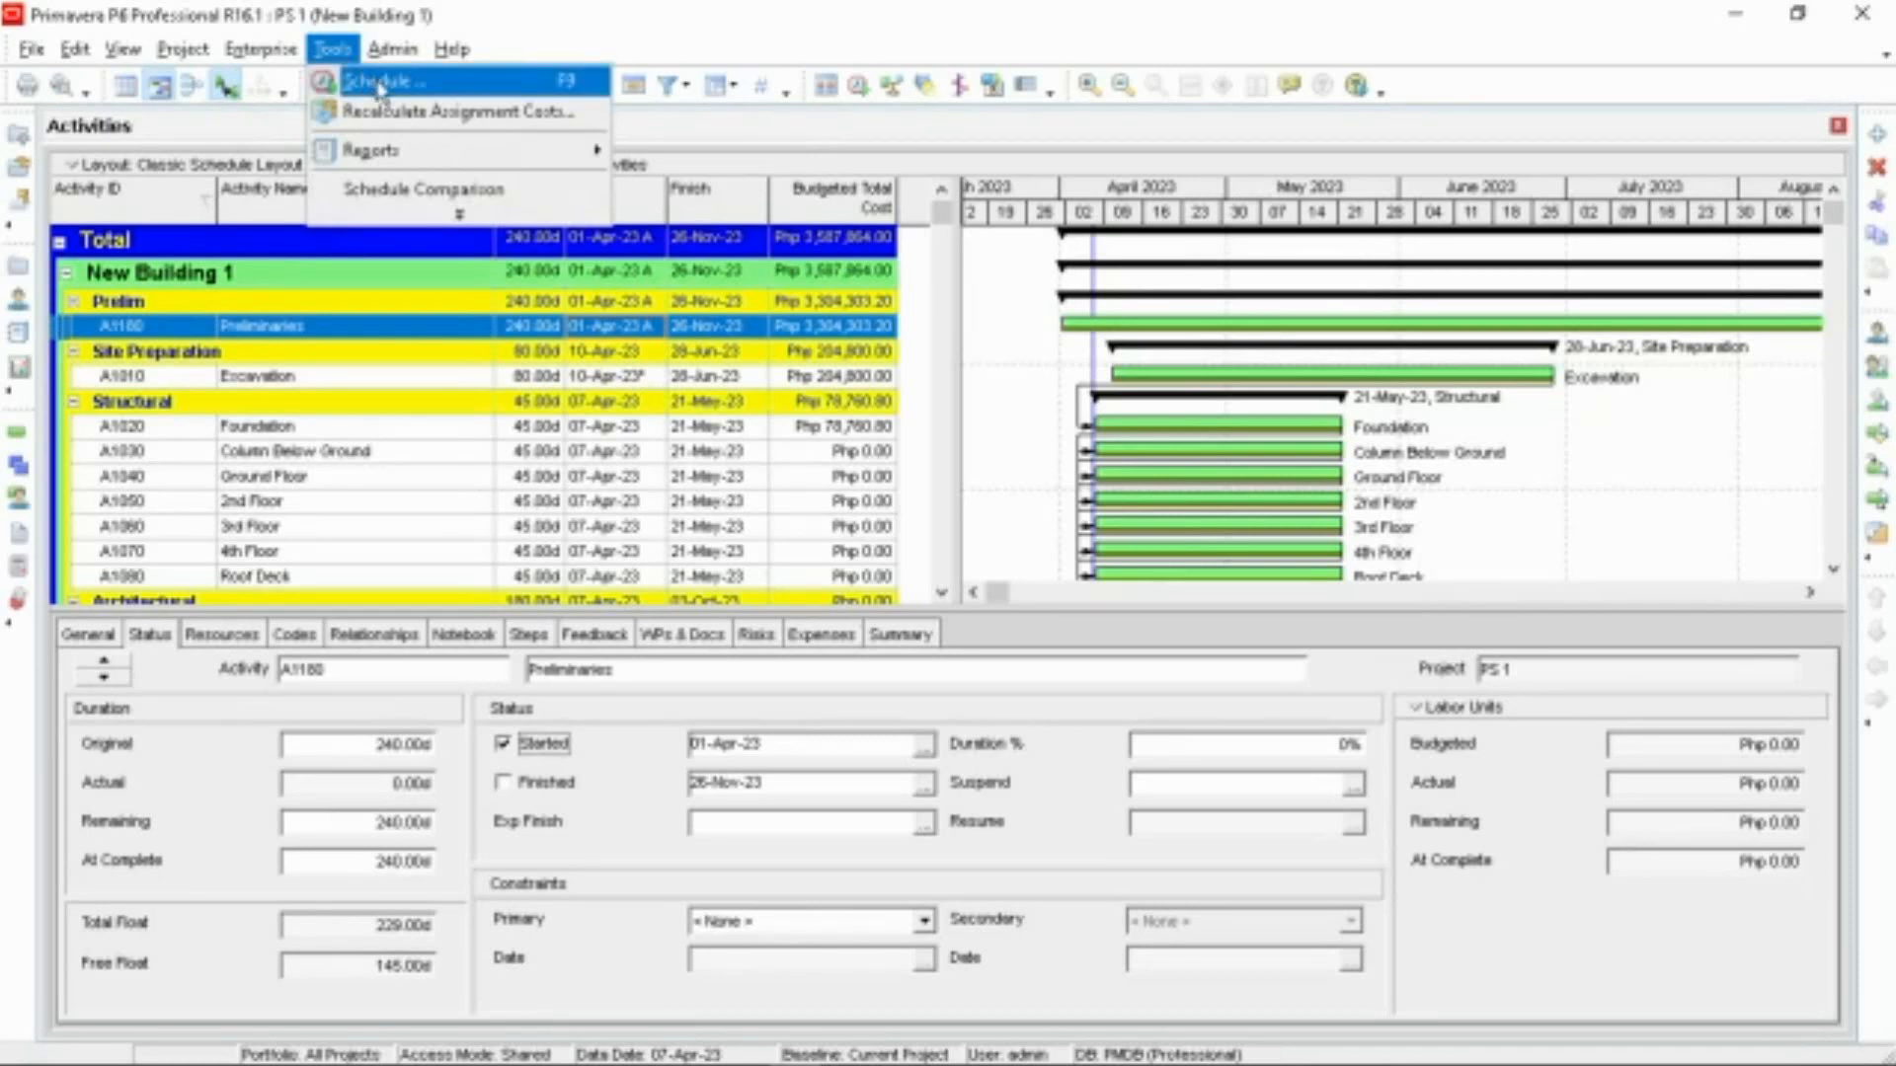
pyautogui.click(380, 87)
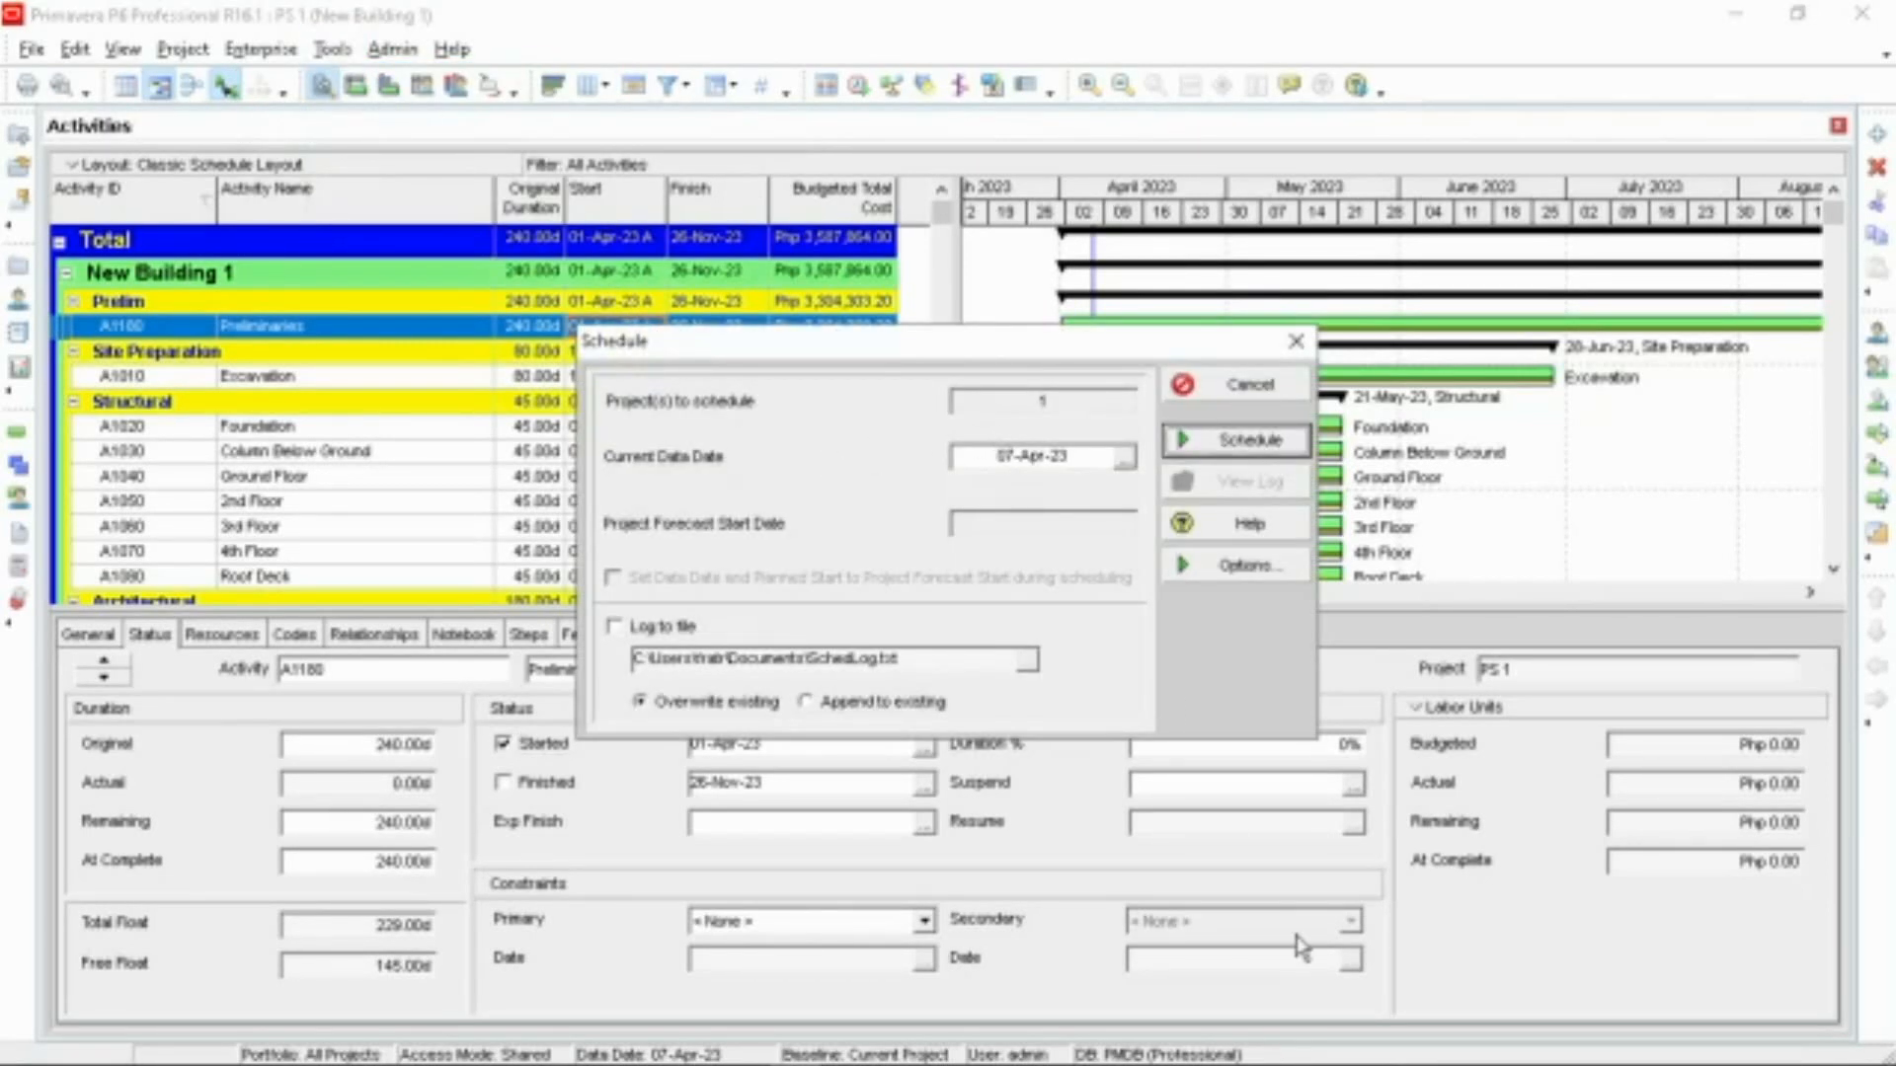
pyautogui.moveTo(1328, 1064)
pyautogui.click(1126, 457)
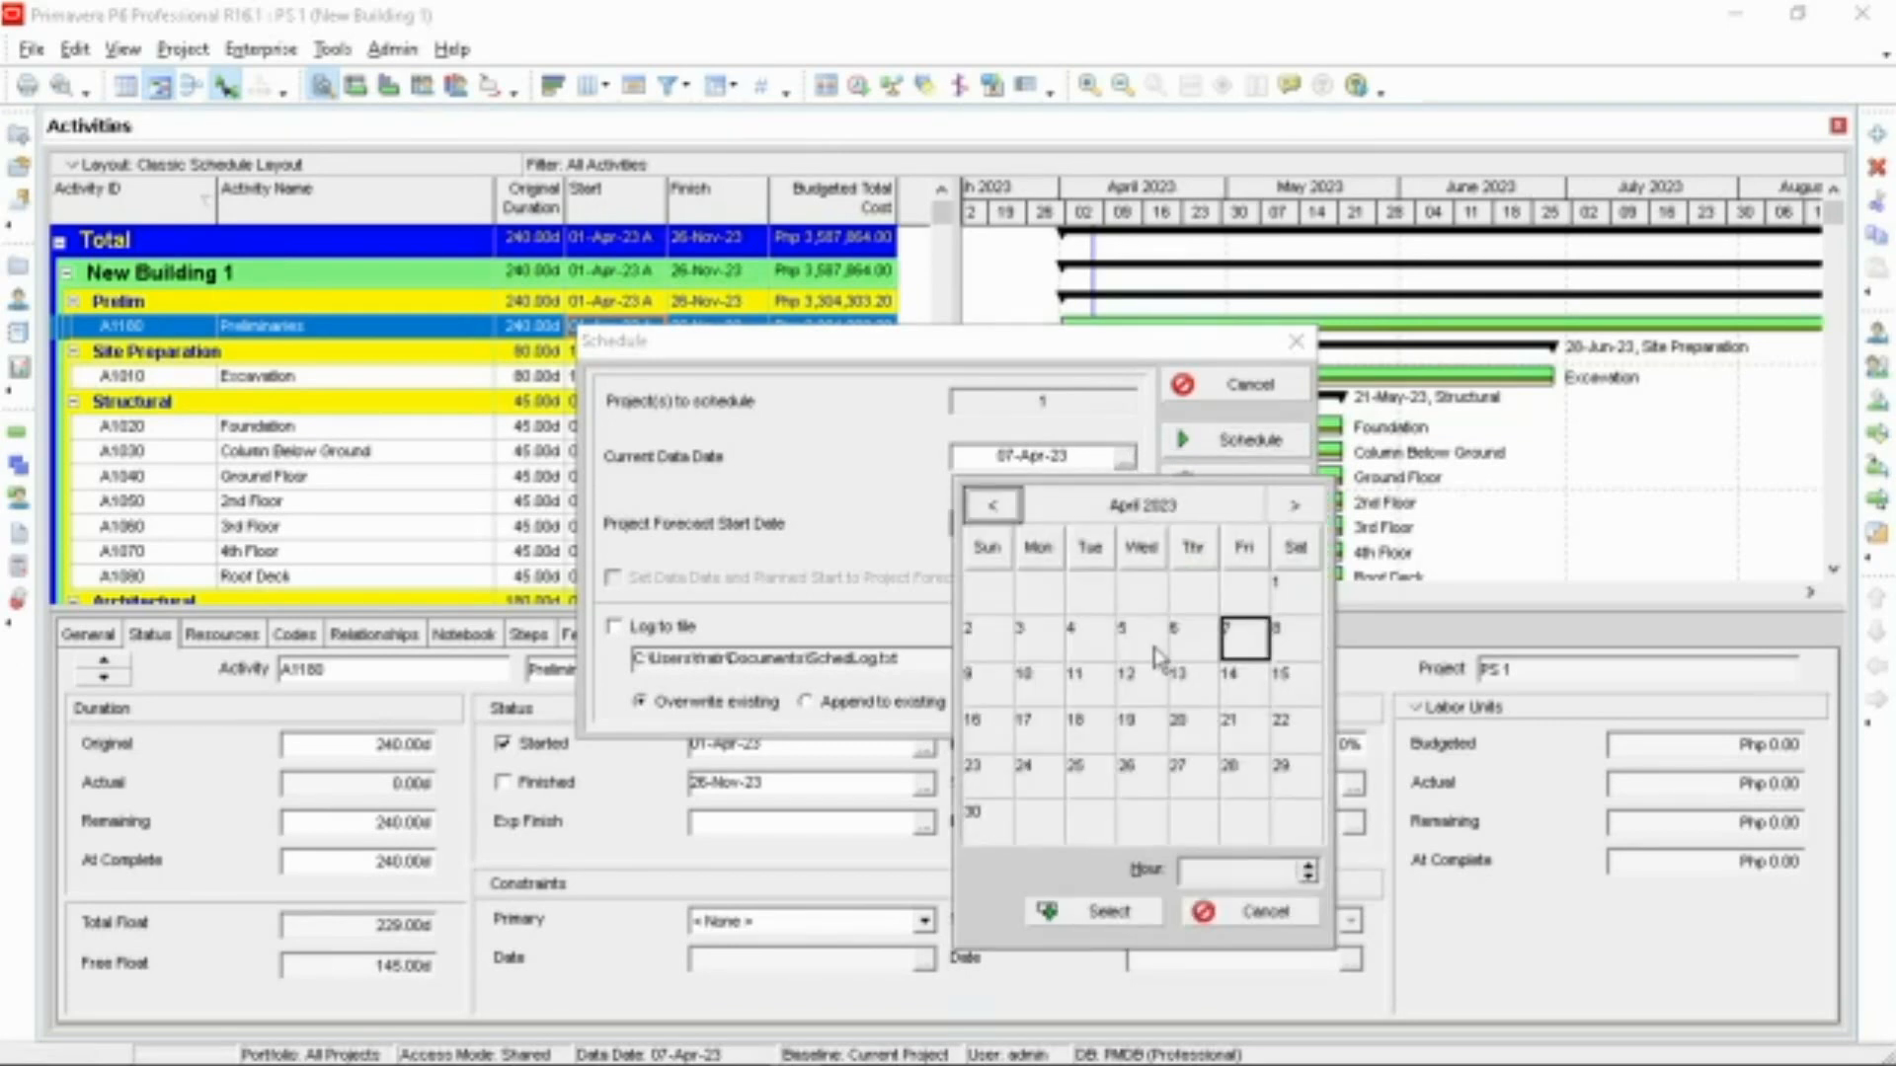
pyautogui.click(982, 679)
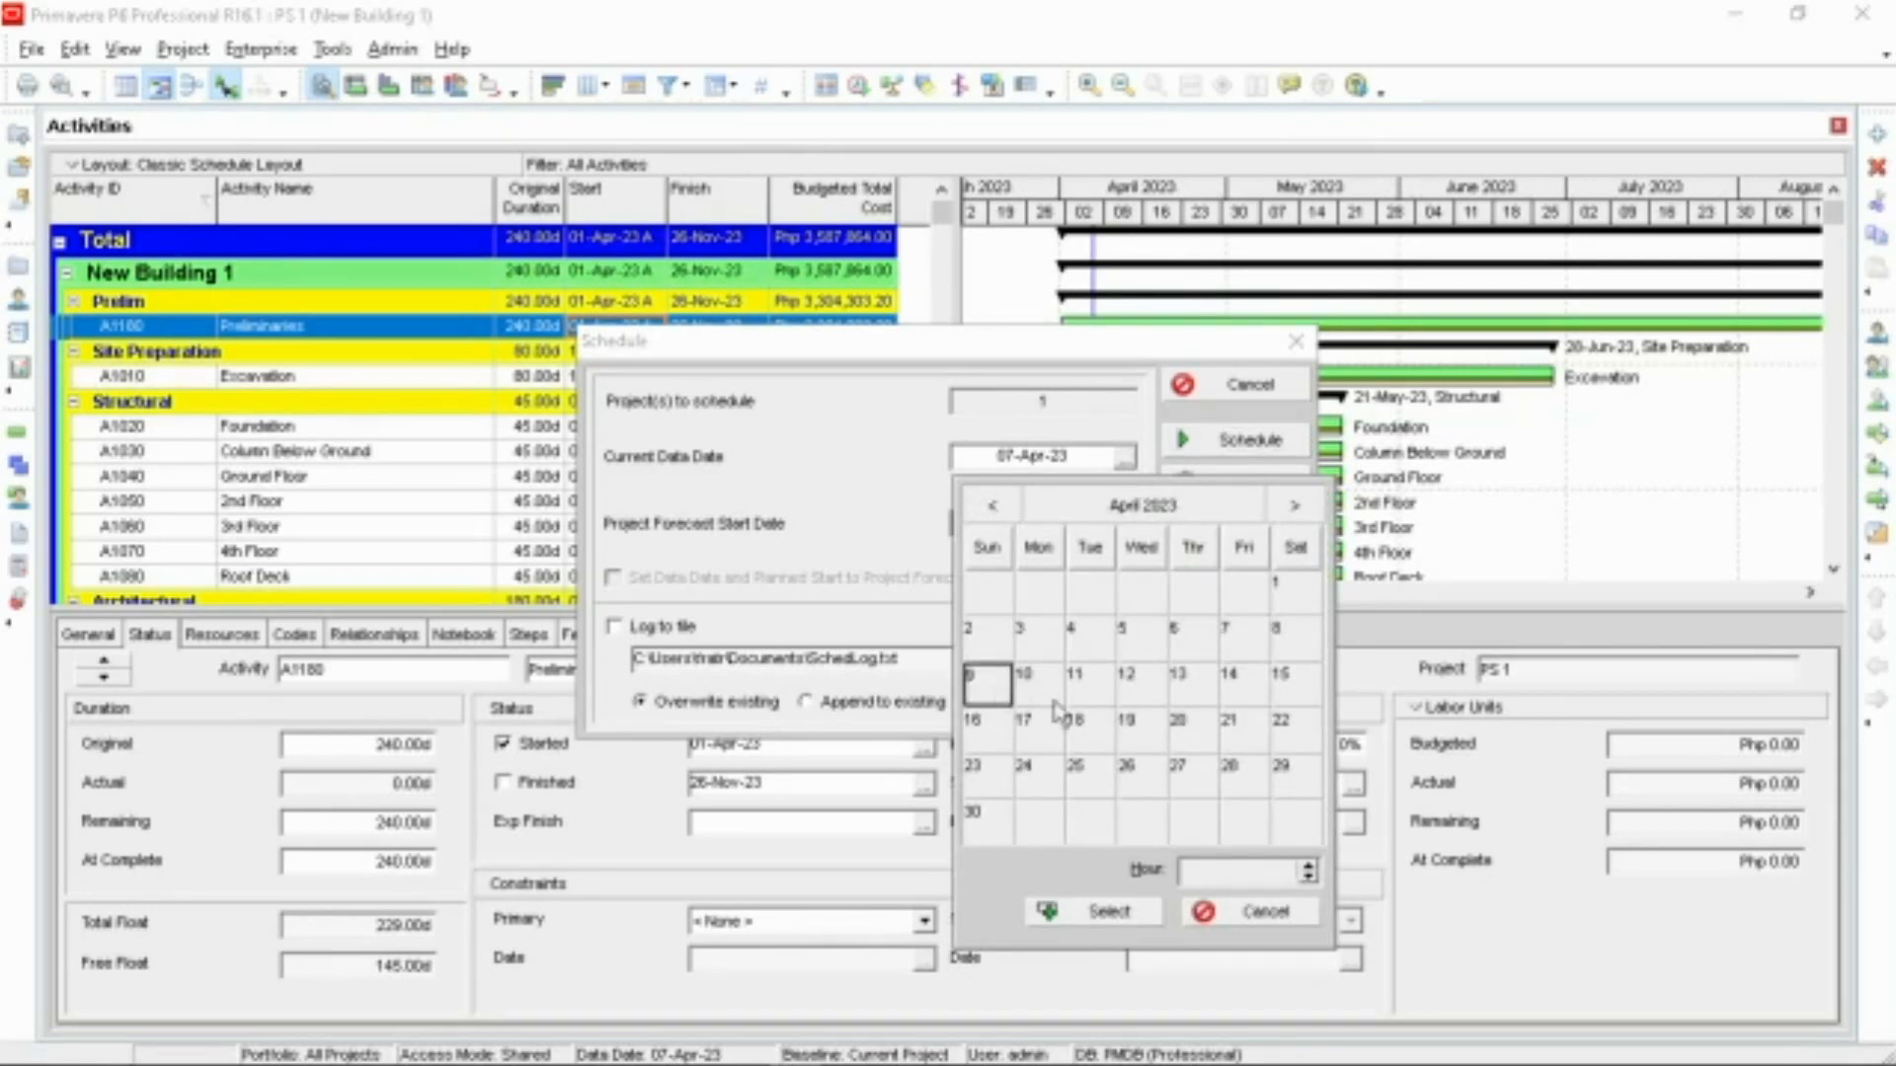
pyautogui.click(1101, 910)
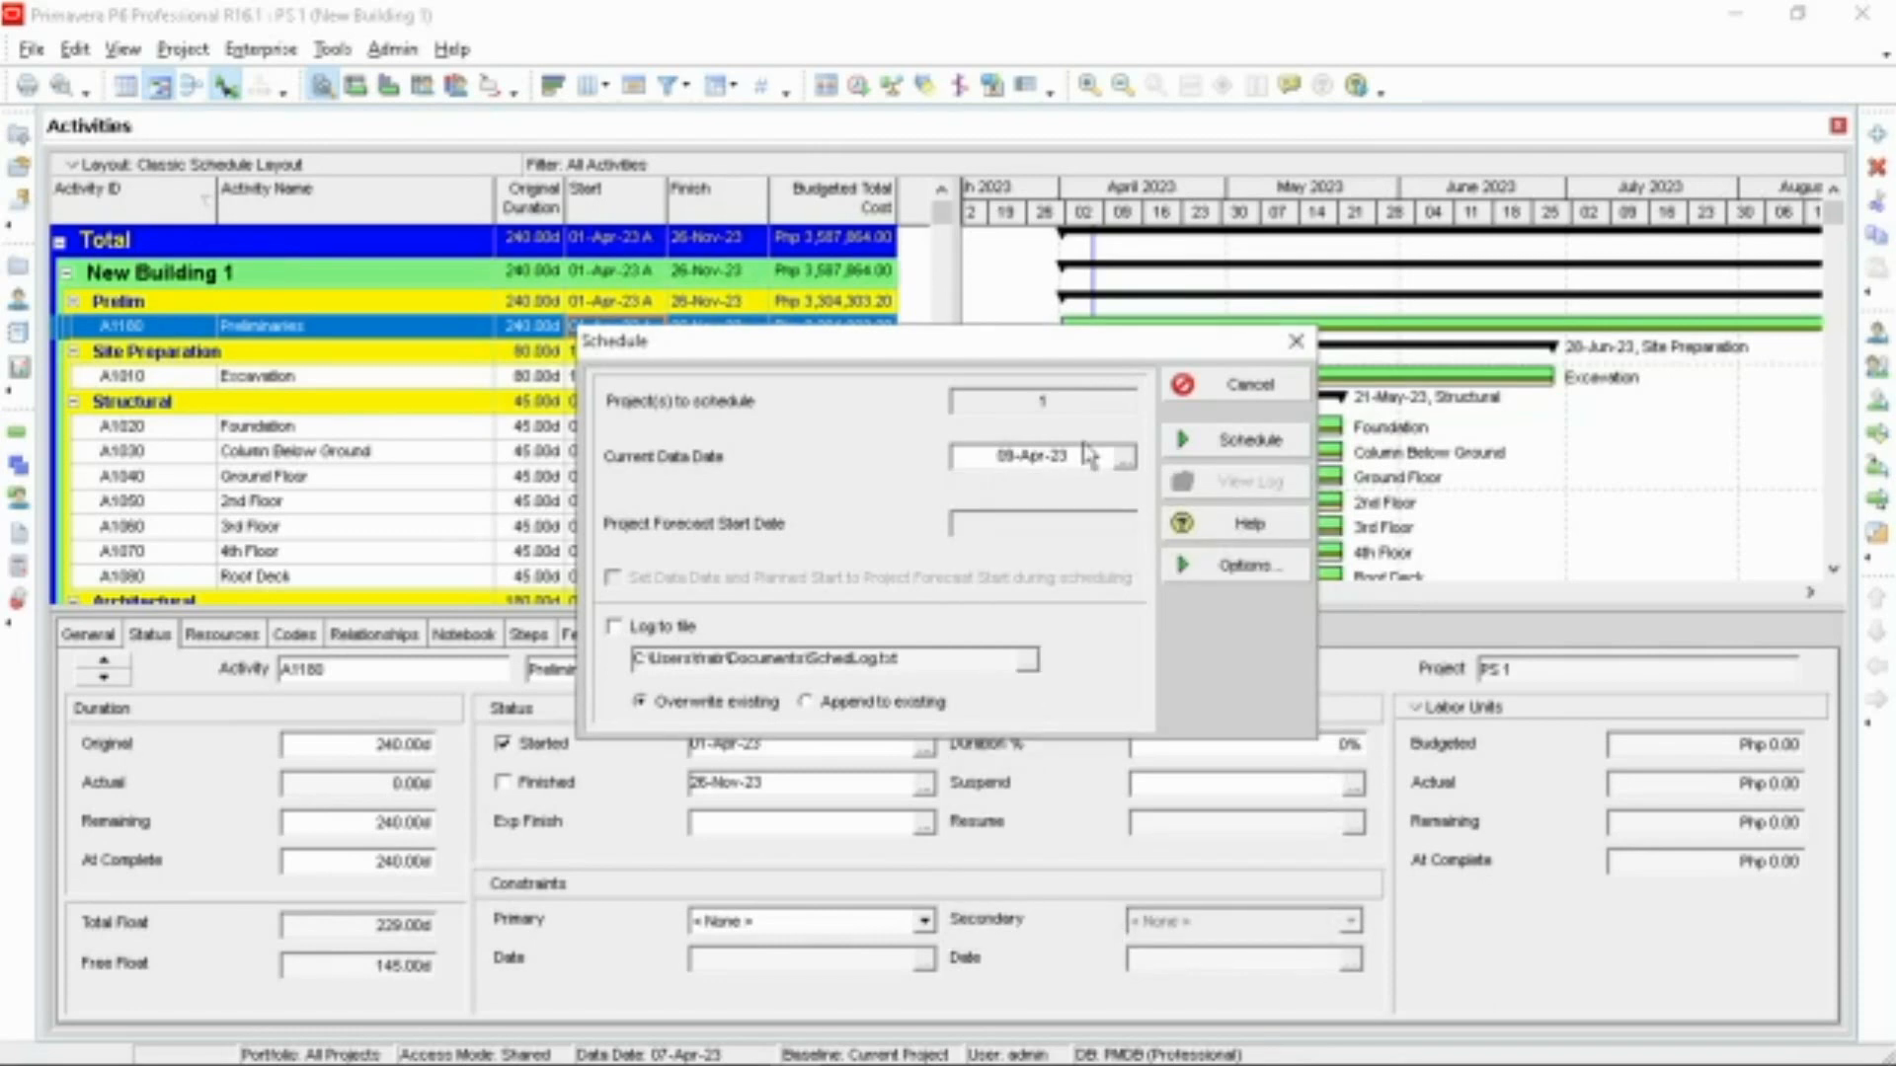
pyautogui.click(1221, 449)
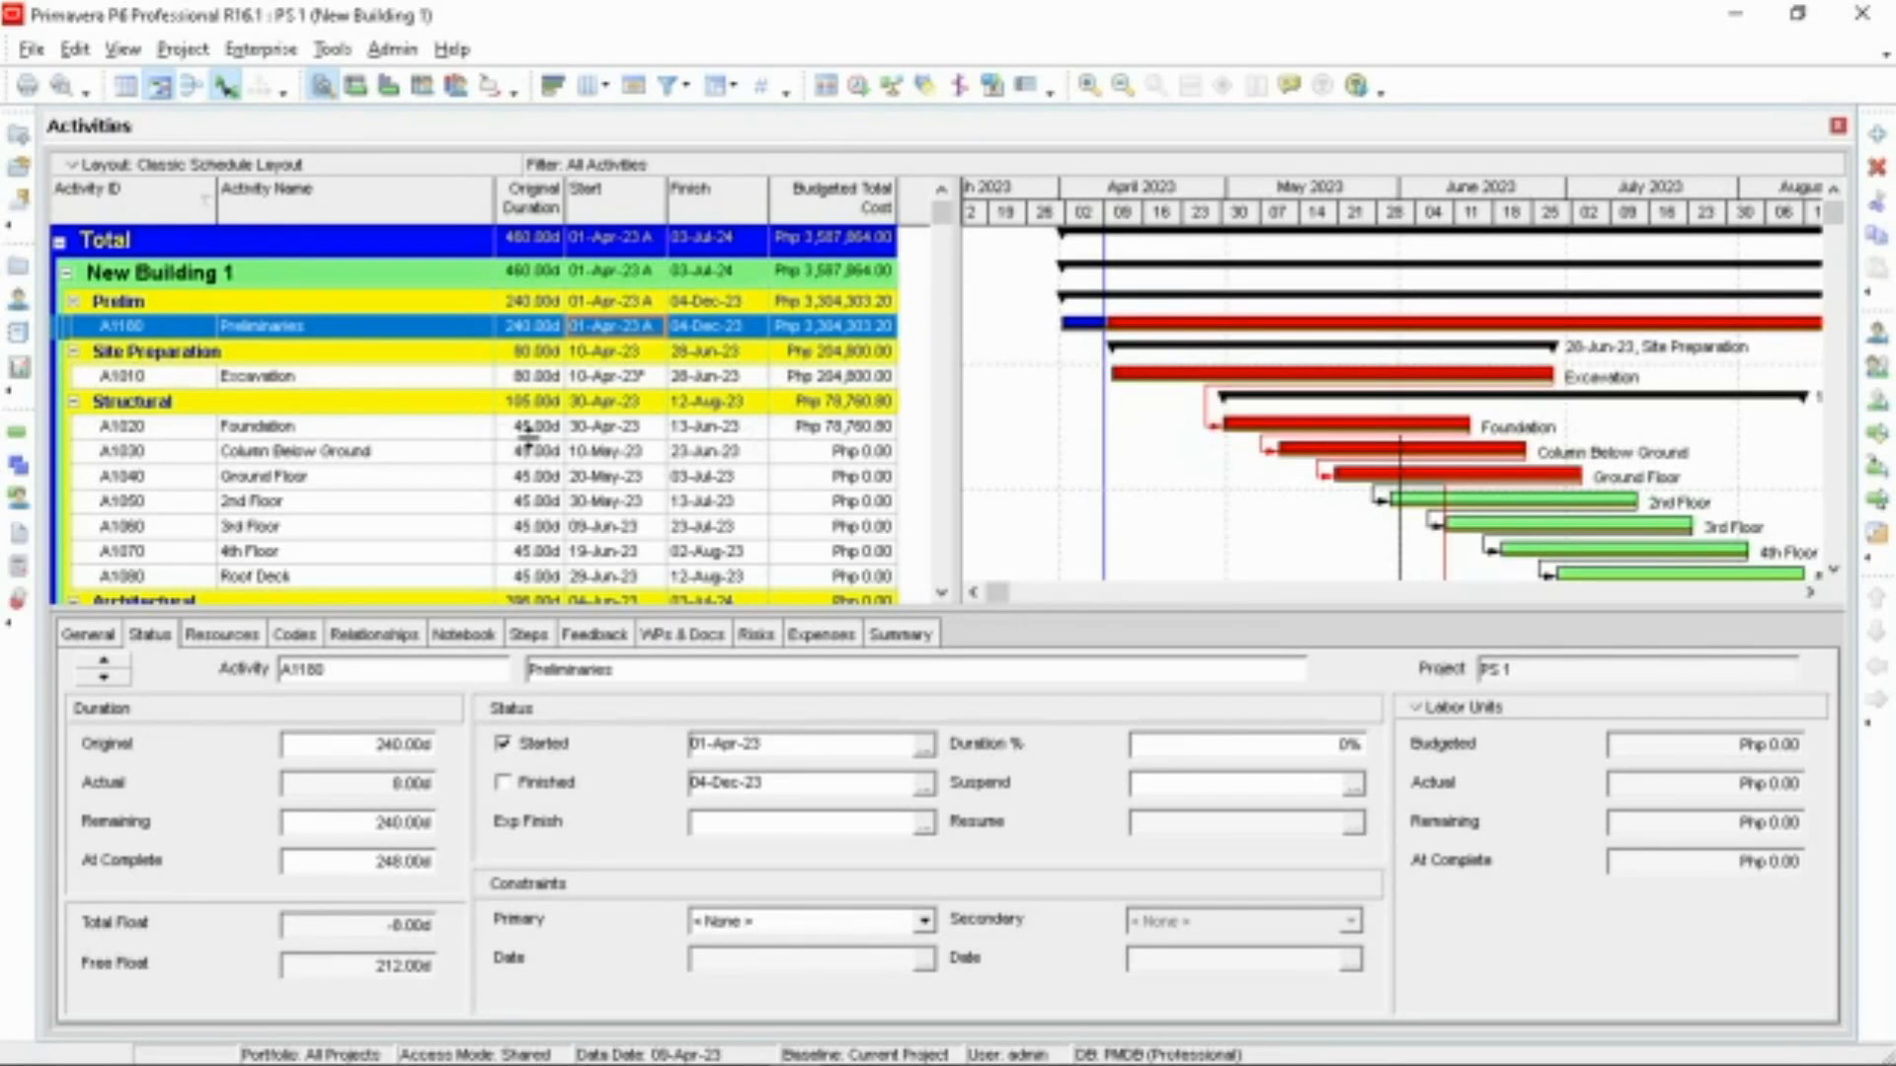
# Step: Review the rescheduled activity dates and Gantt bars, and select the Foundation and Excavation activities together
pyautogui.scroll(-4, 529, 438)
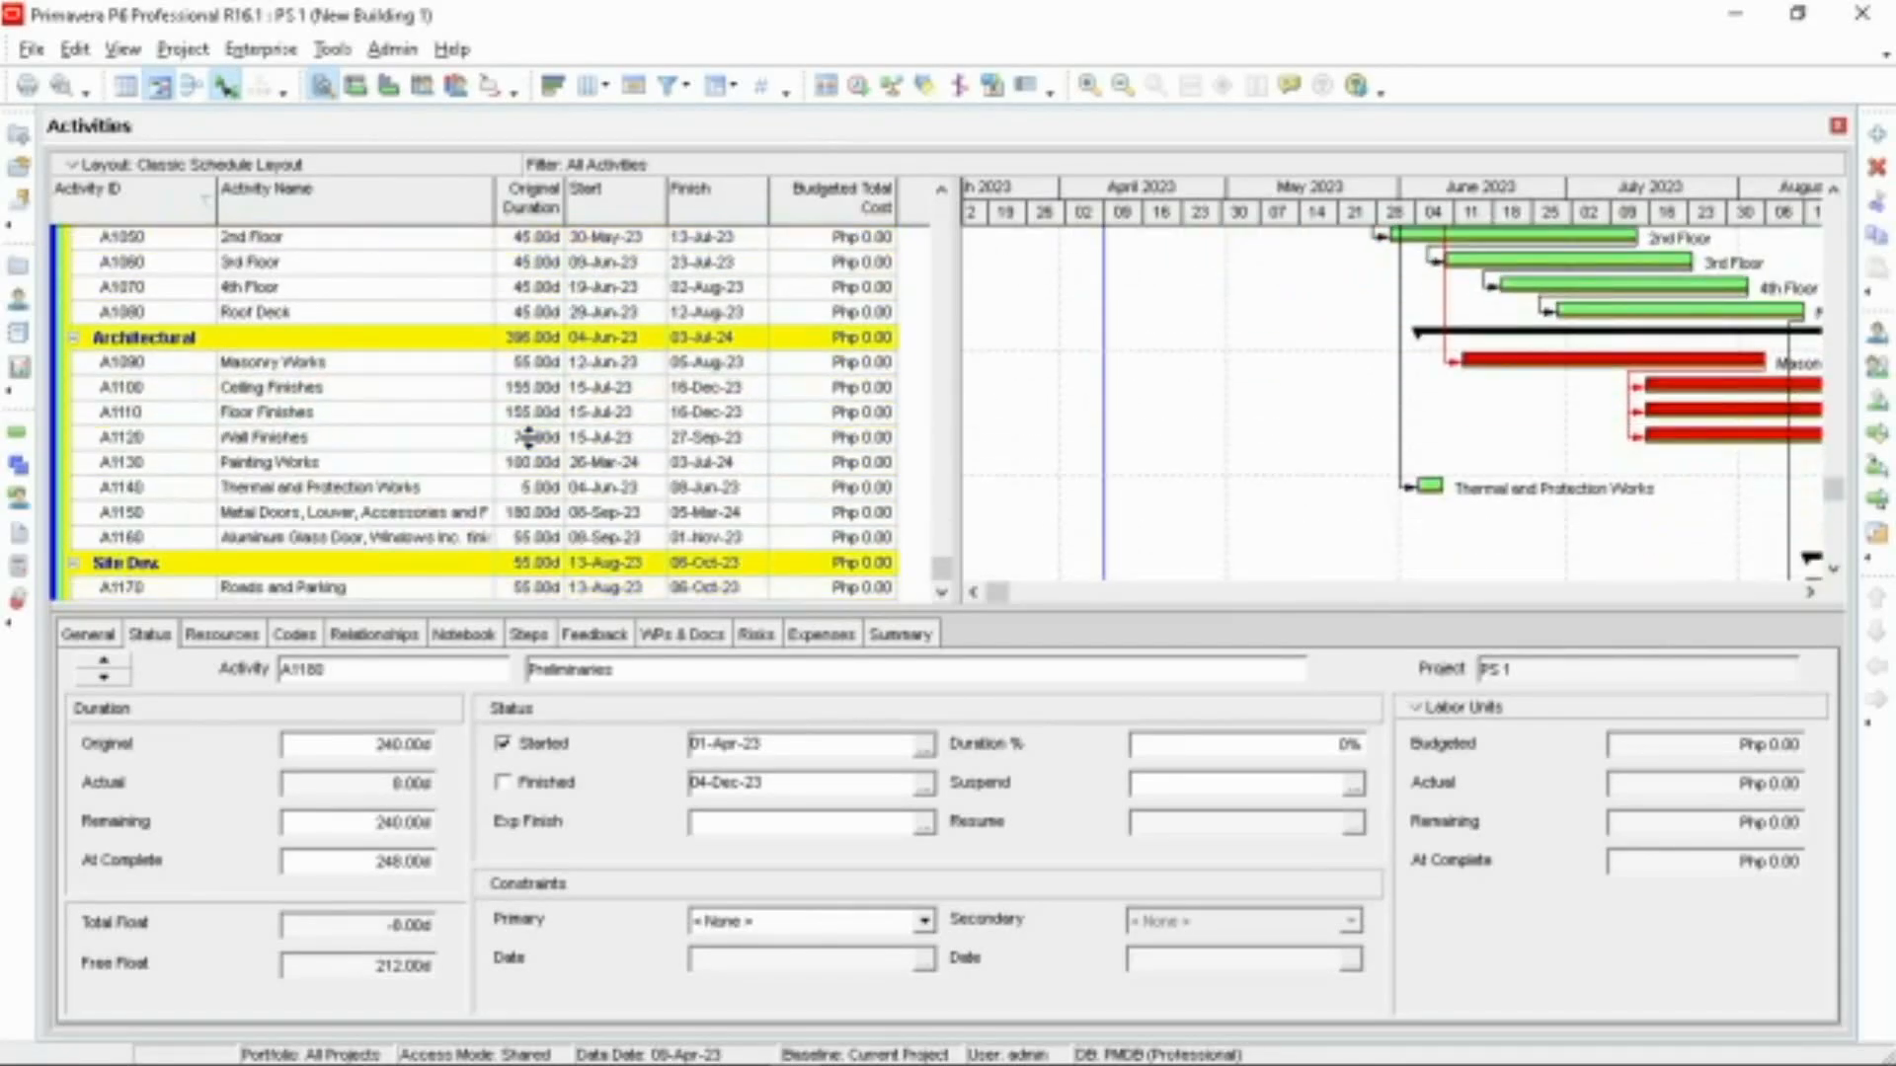
pyautogui.scroll(4, 529, 436)
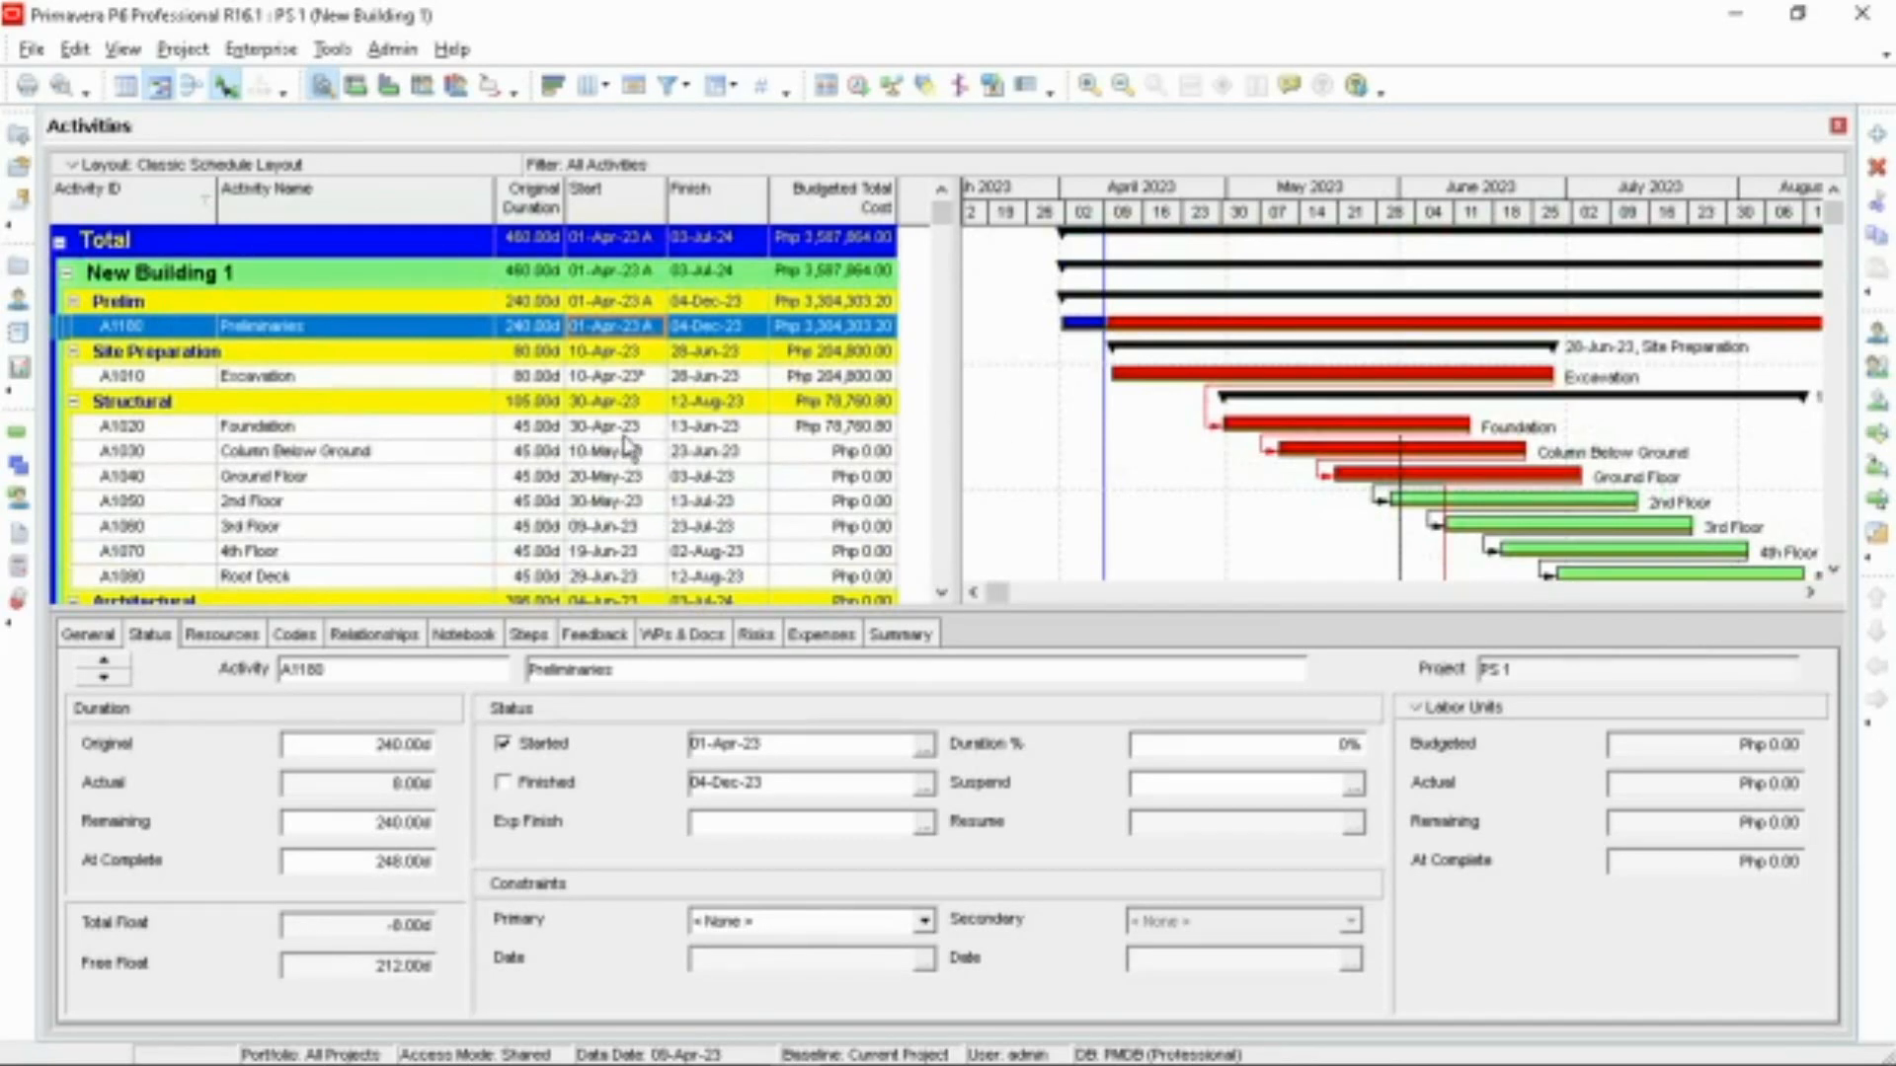
pyautogui.scroll(-1, 628, 449)
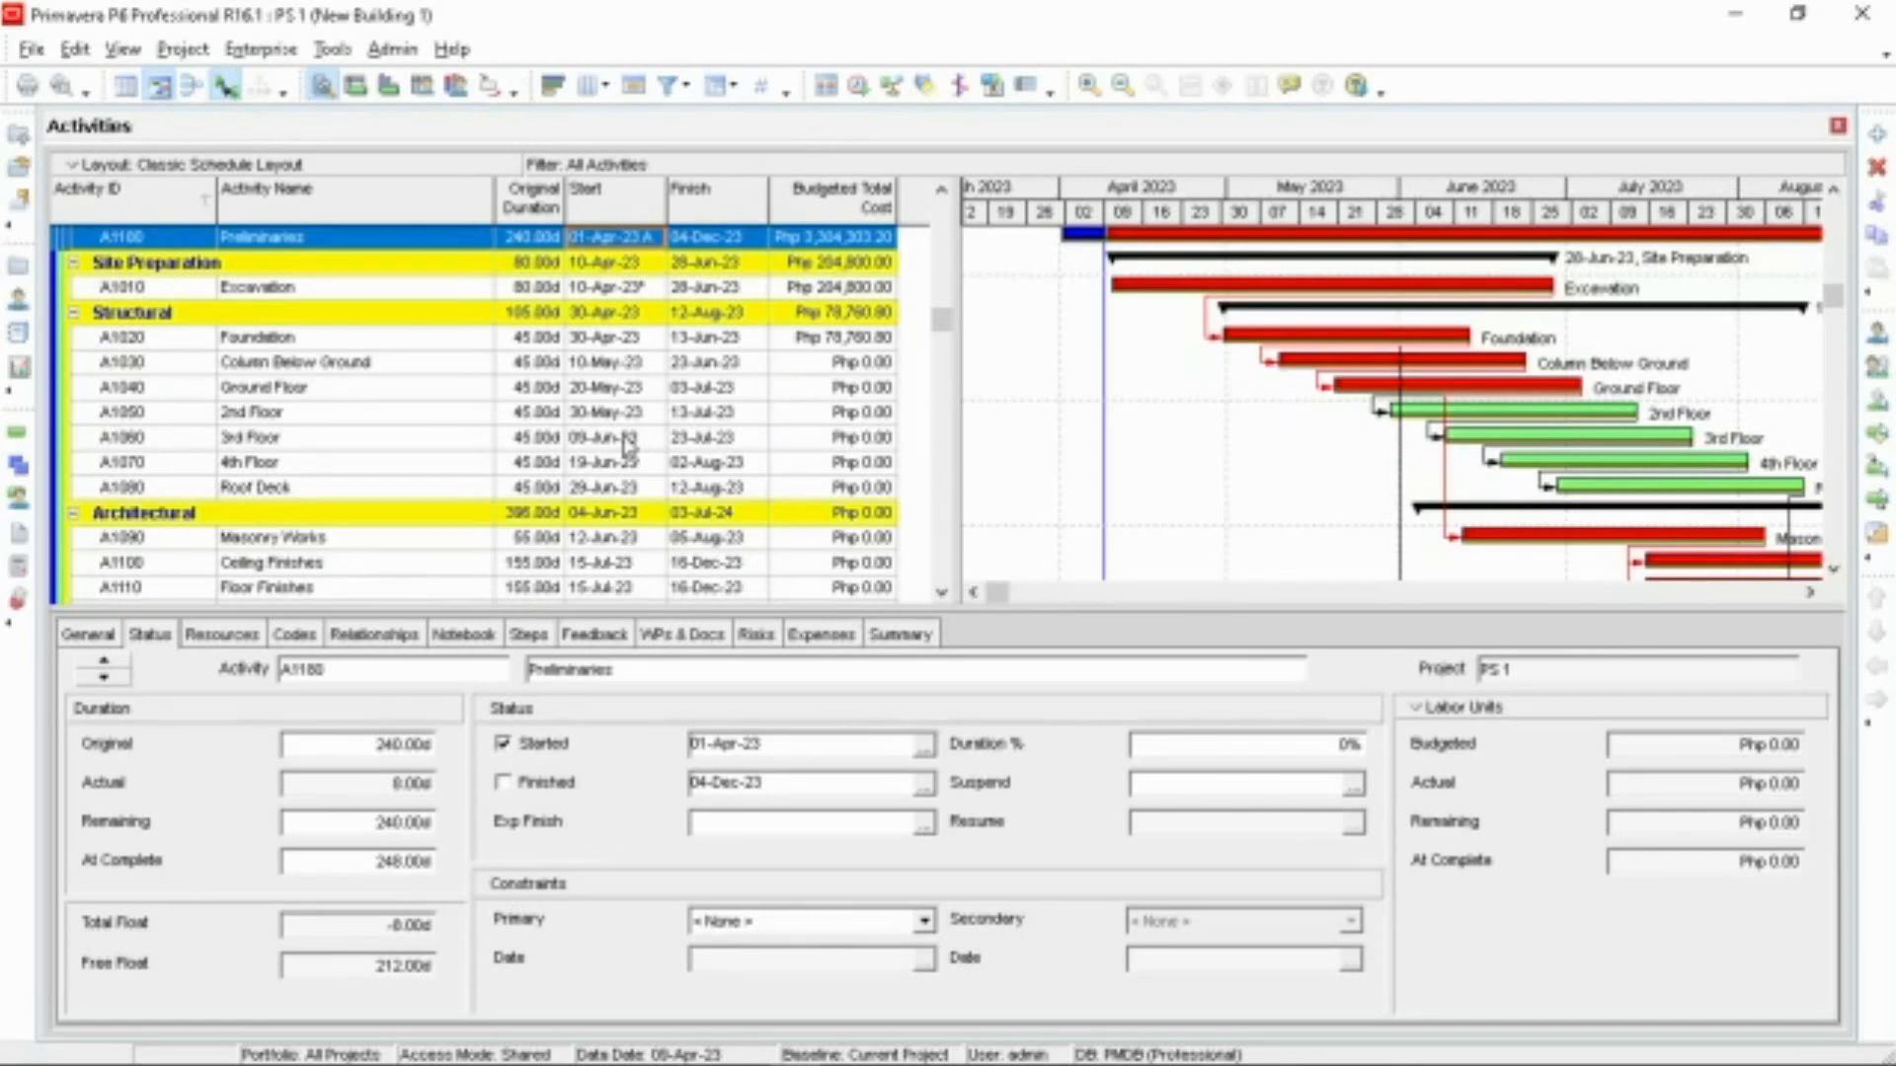
pyautogui.scroll(1, 1168, 415)
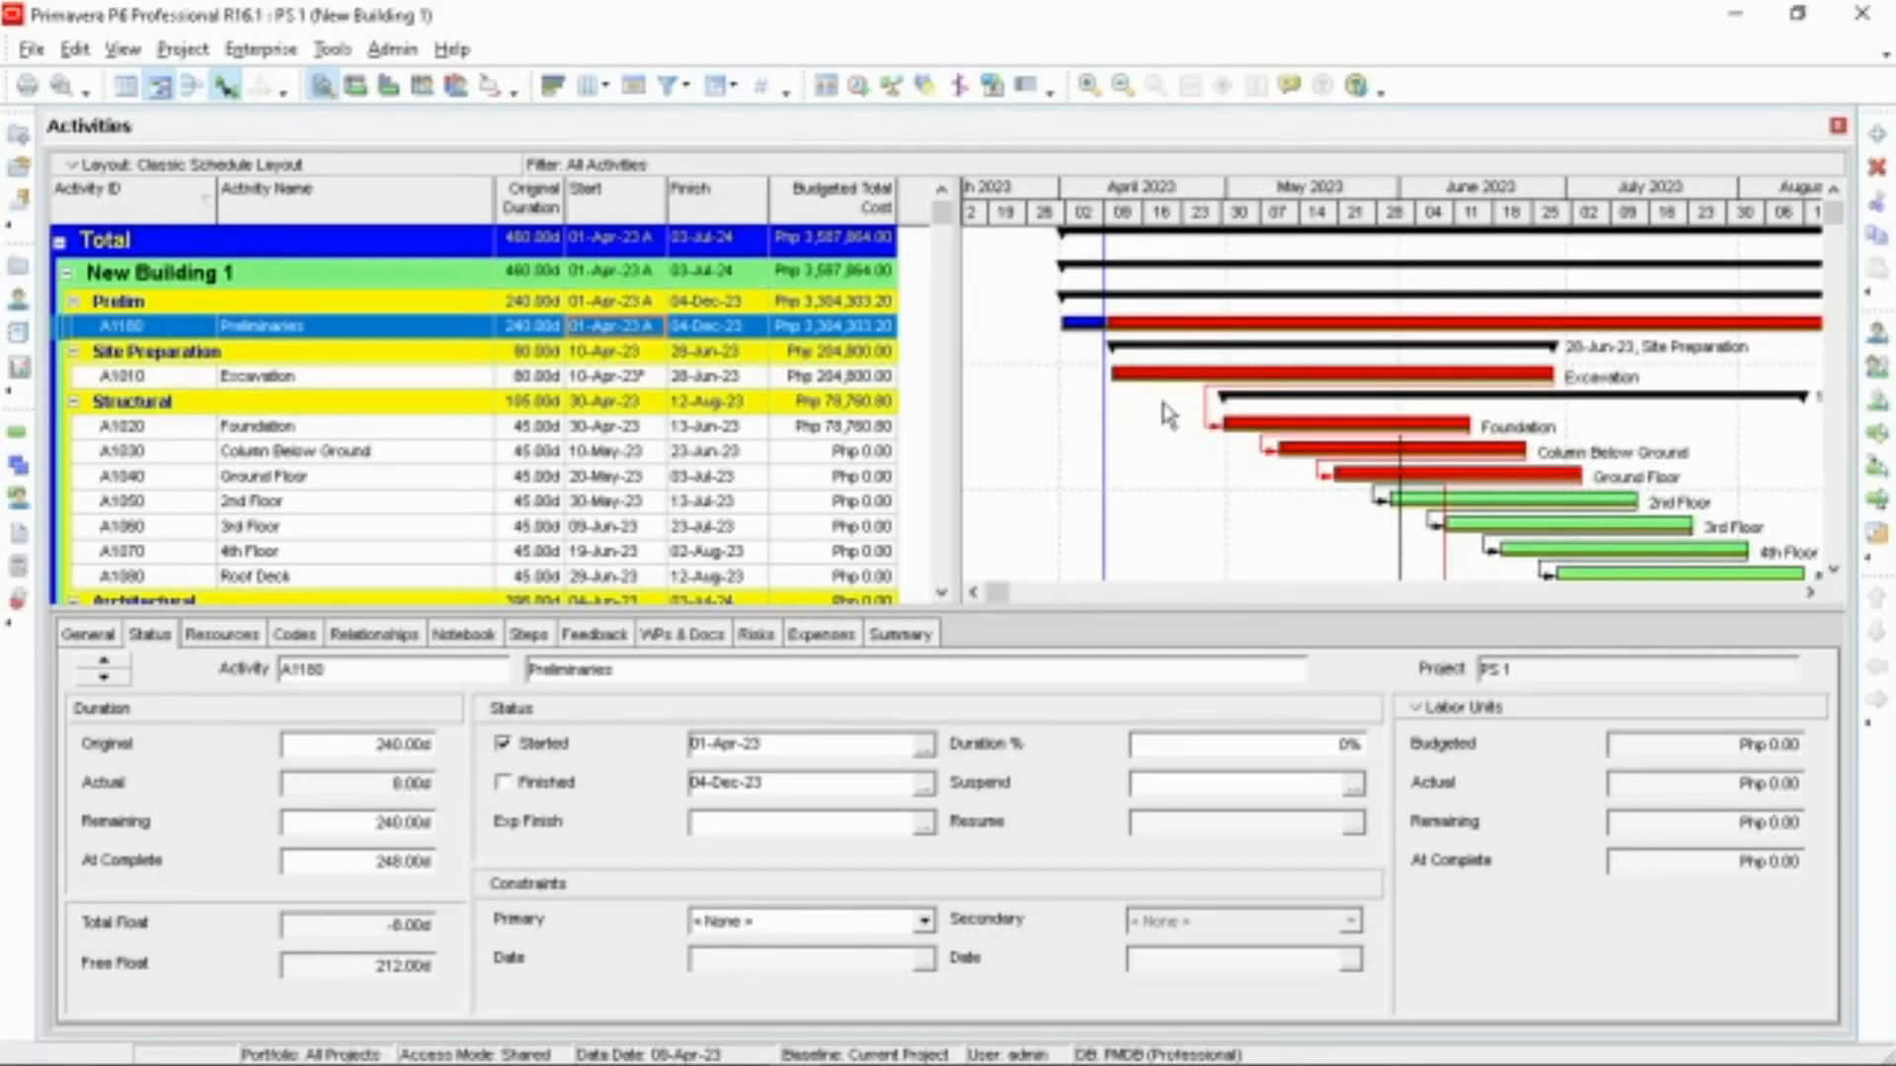
pyautogui.scroll(-1, 1168, 414)
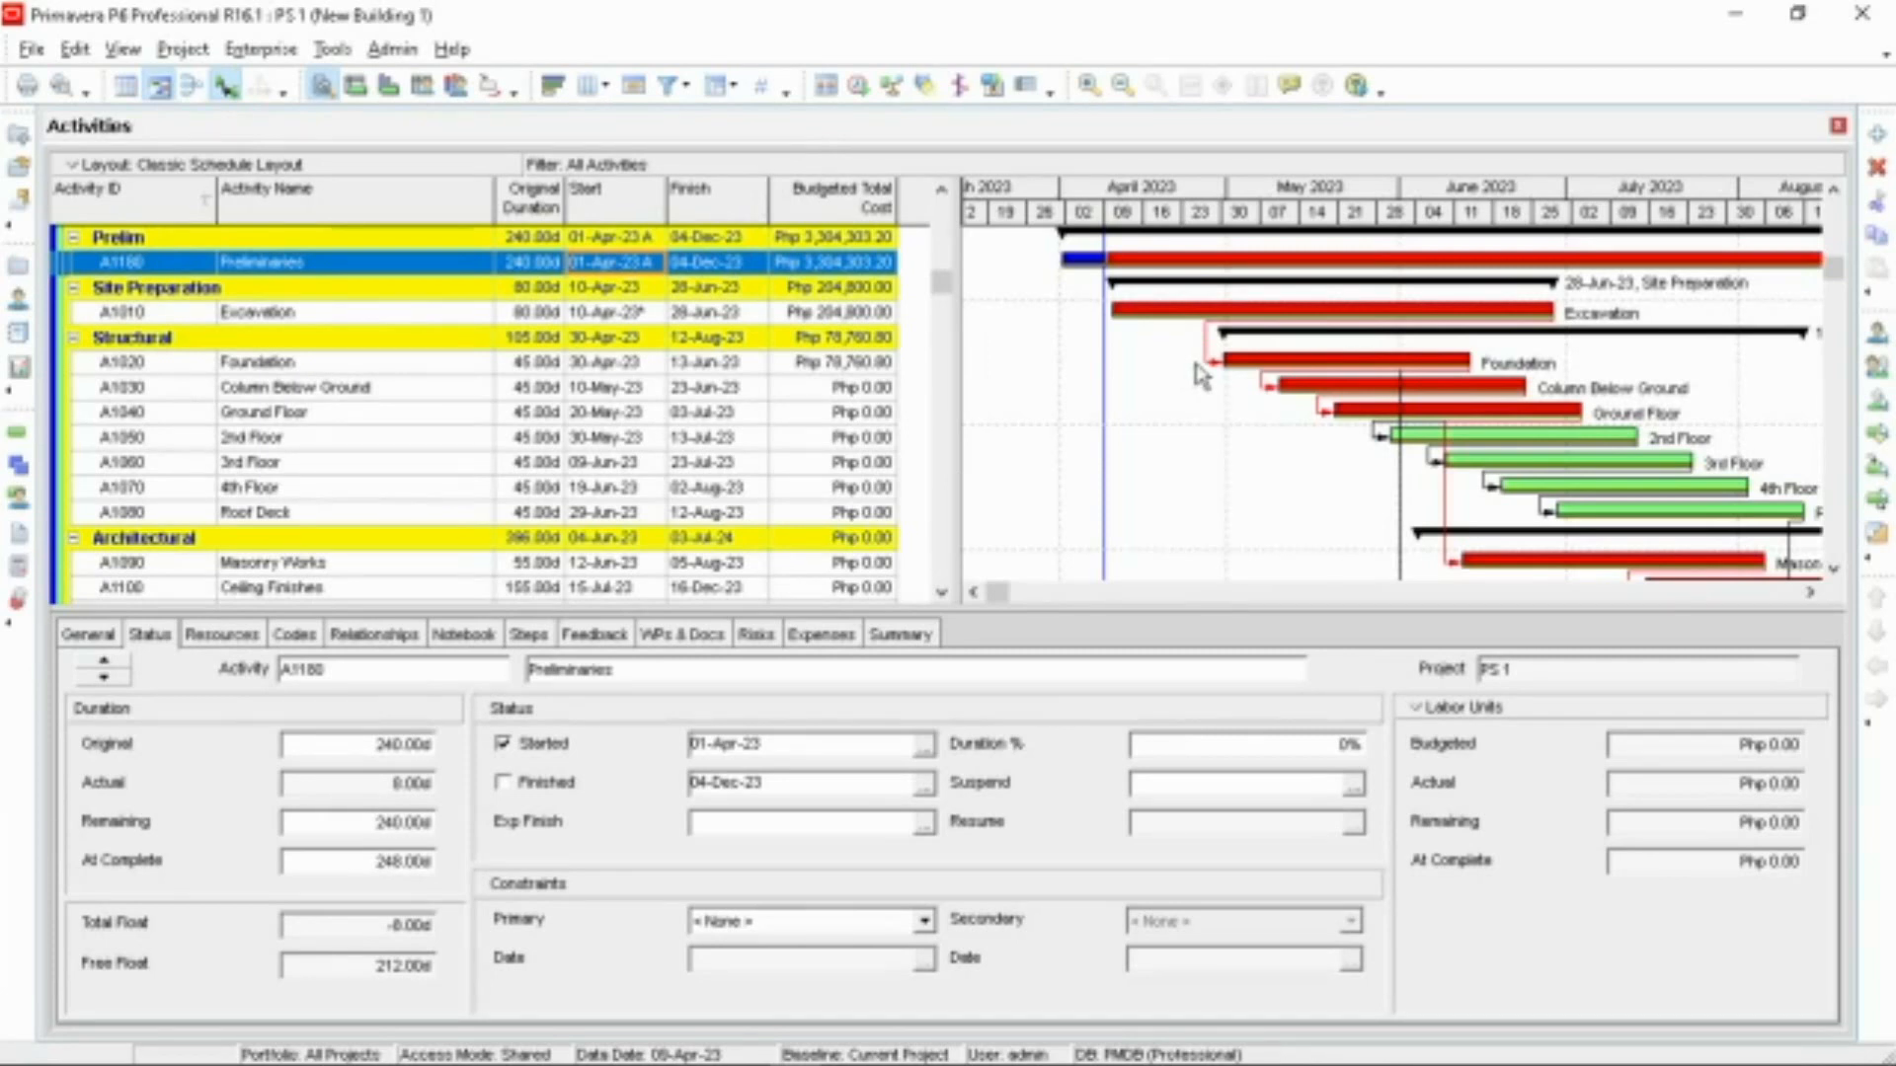
pyautogui.click(1274, 360)
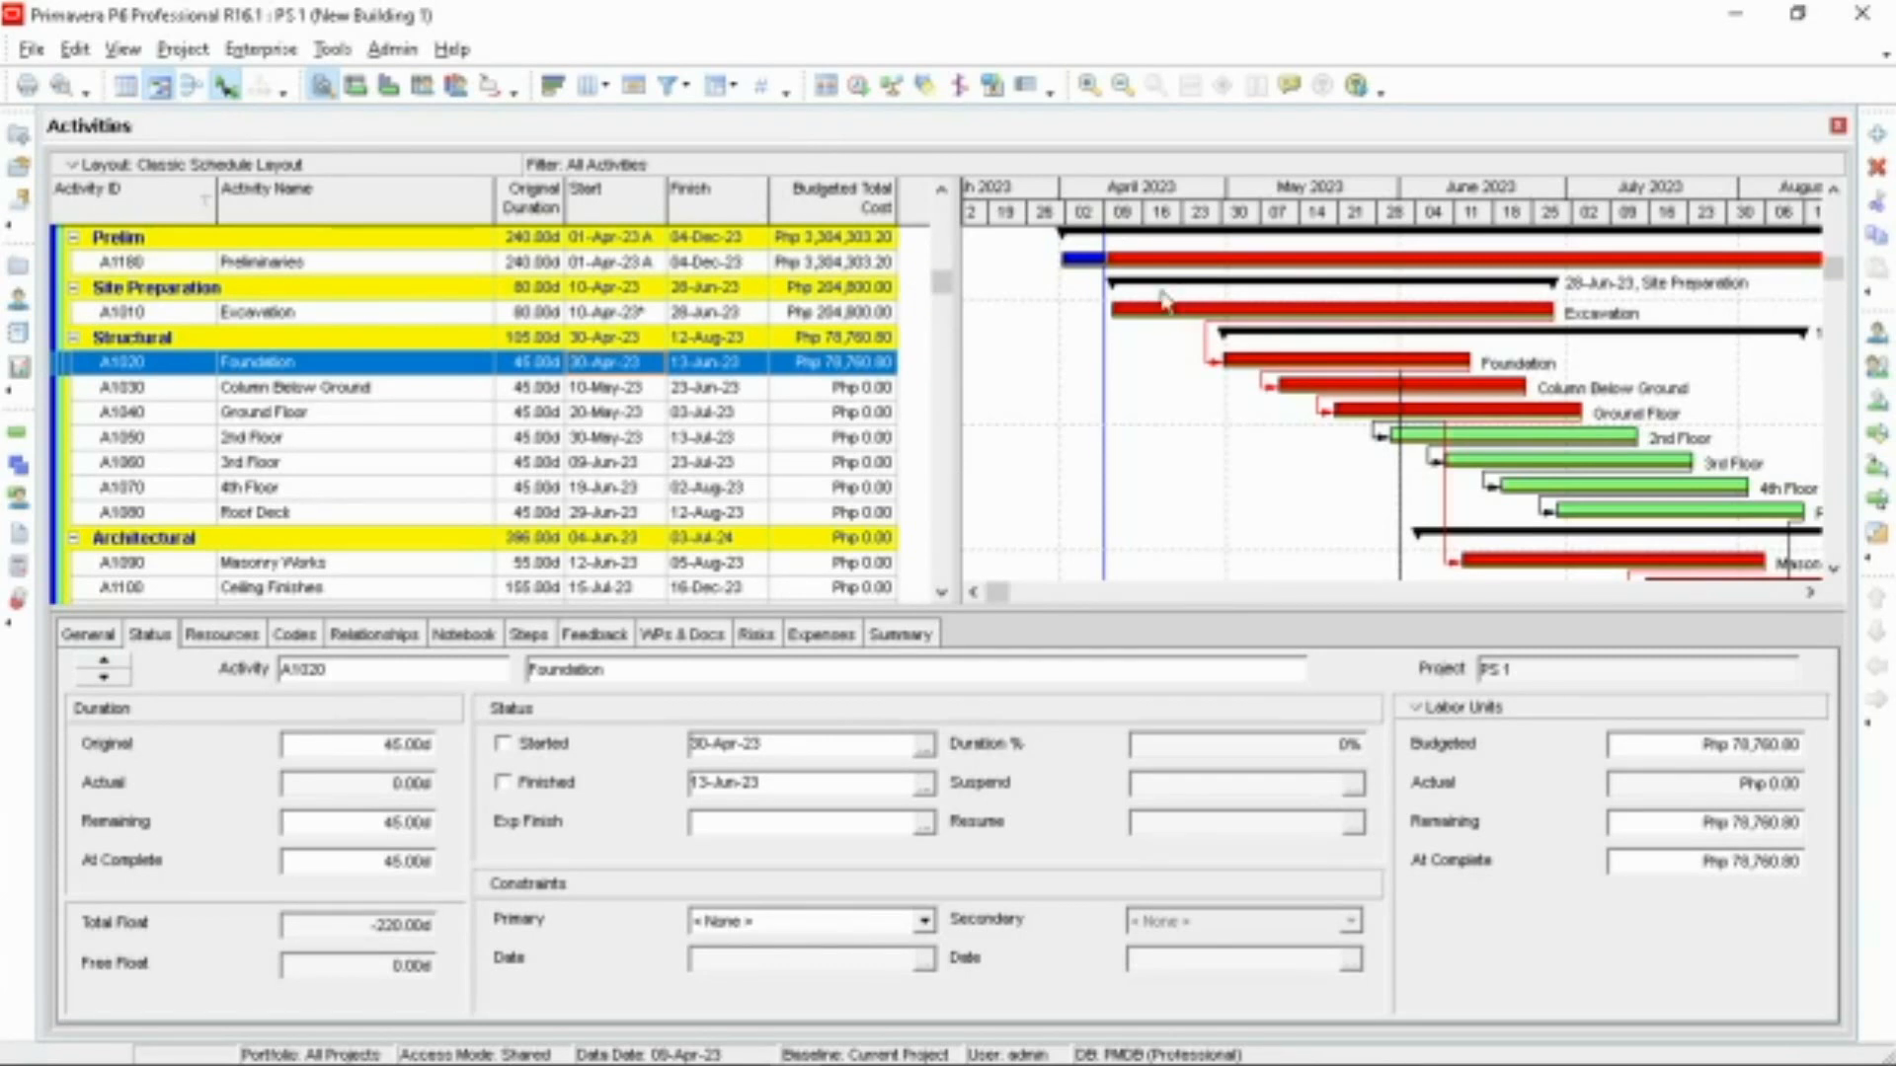
pyautogui.keyDown('ctrl'); pyautogui.click(738, 314); pyautogui.keyUp('ctrl')
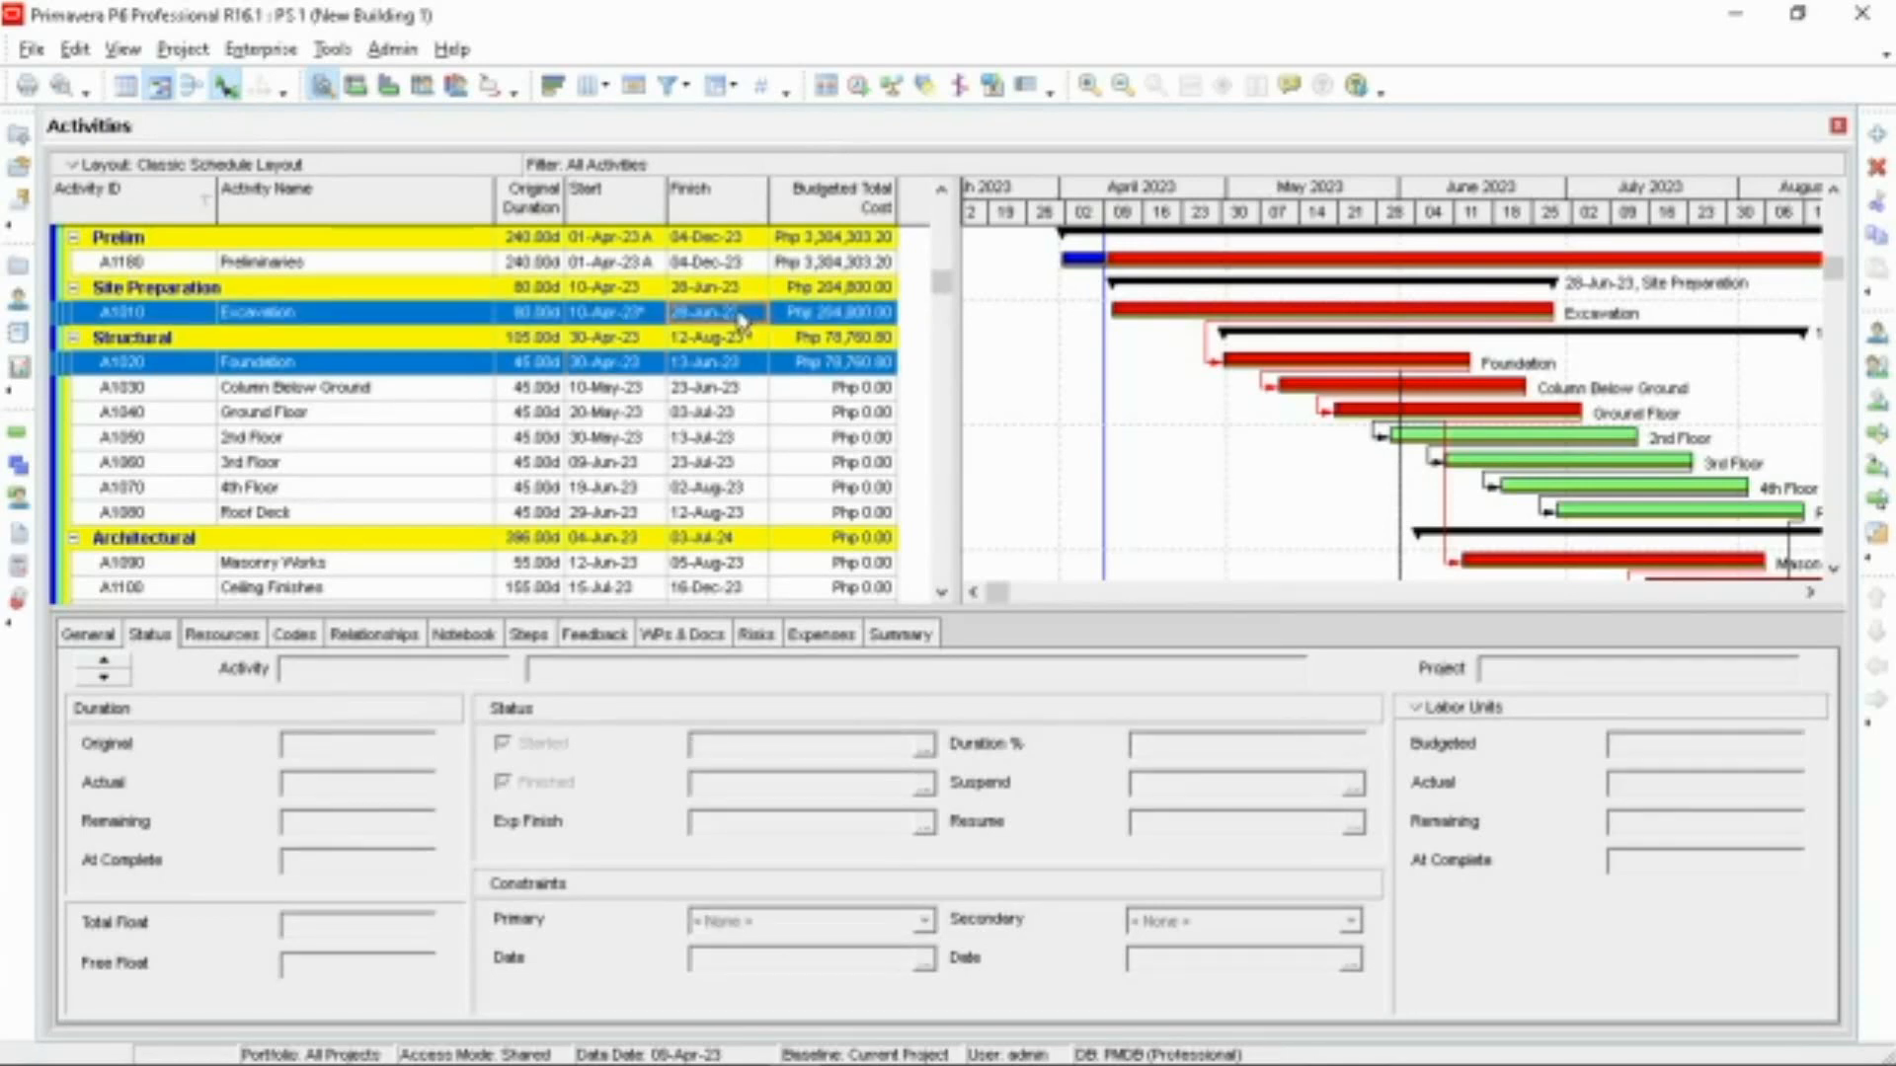